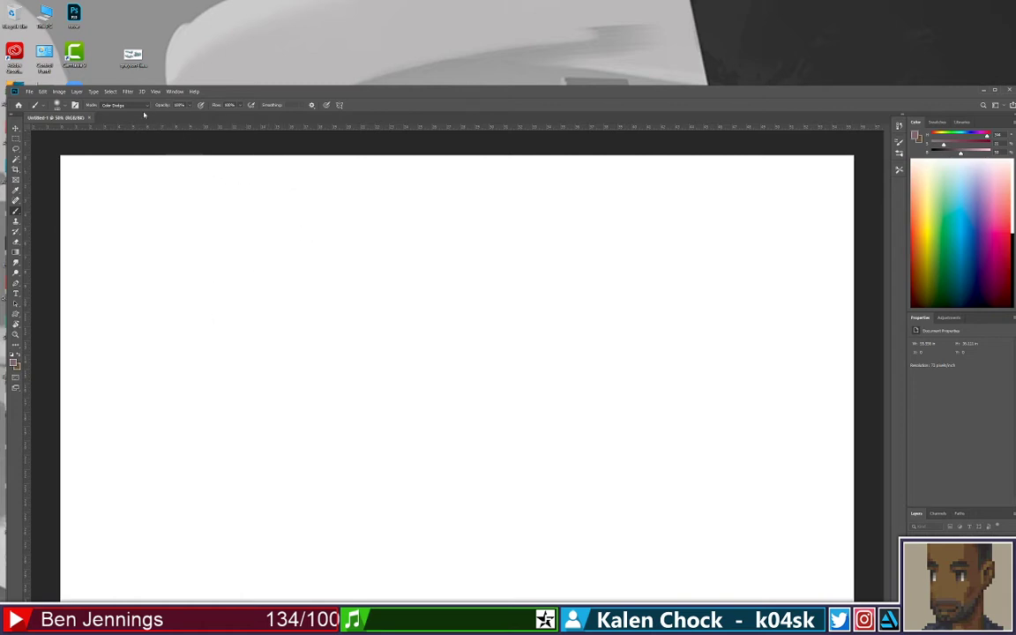
# Set the brush blending mode to Normal and maximize the application window
pyautogui.click(133, 105)
pyautogui.click(144, 113)
pyautogui.doubleClick(892, 89)
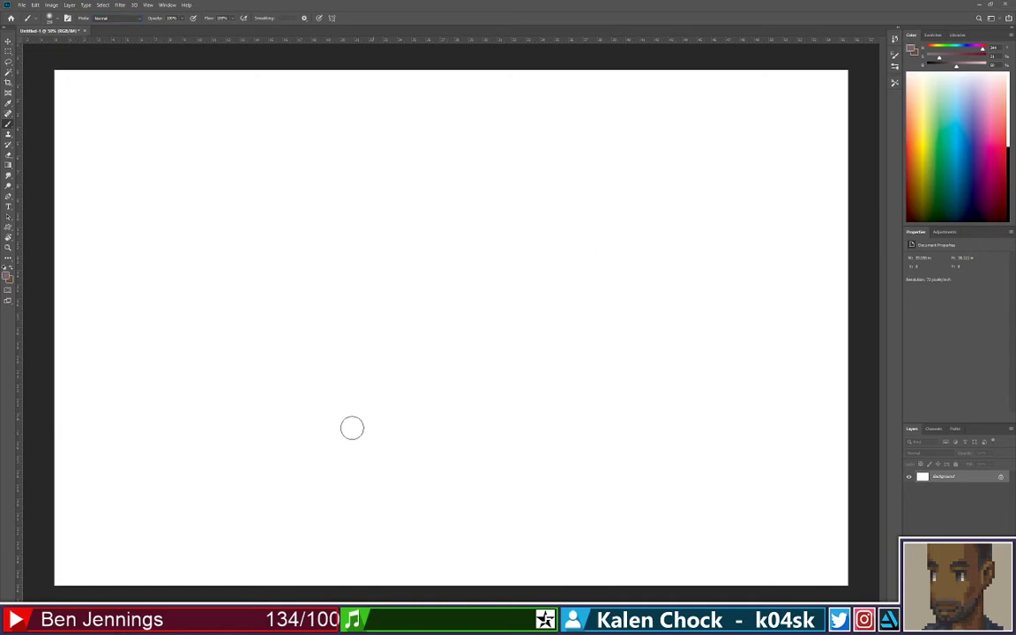
# Choose the Hard Elliptical brush preset with a dark crimson colour and reduce the brush size
pyautogui.rightClick(341, 385)
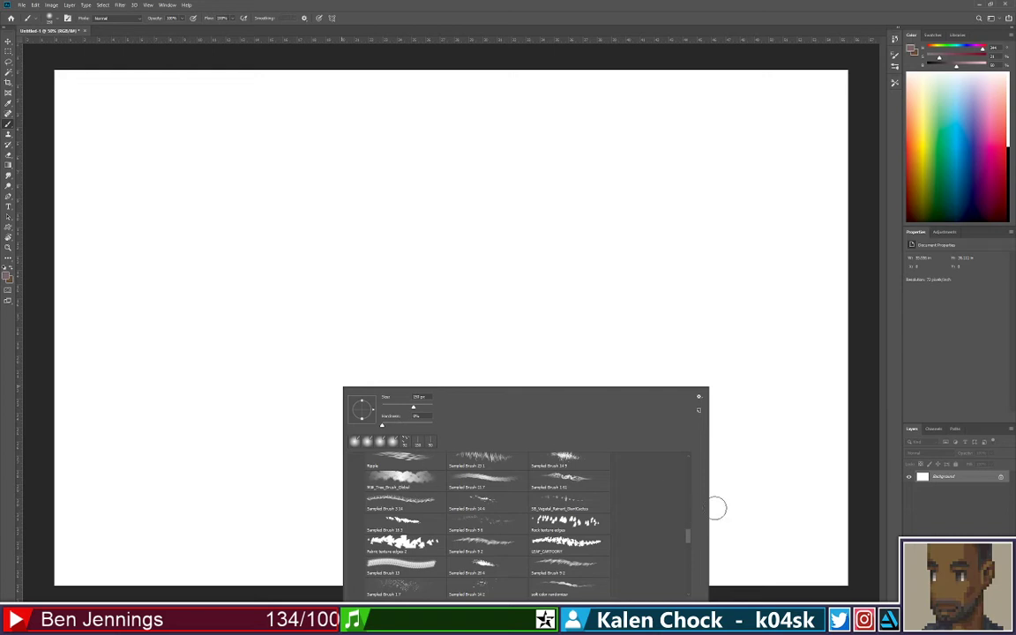
pyautogui.scroll(10, 690, 547)
pyautogui.click(401, 485)
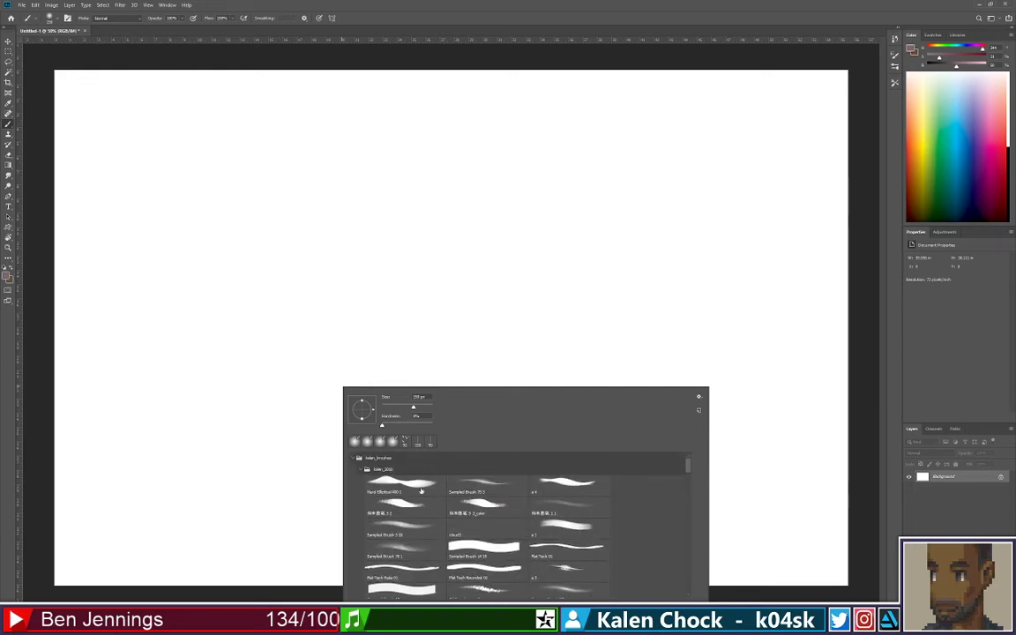
pyautogui.press('Return')
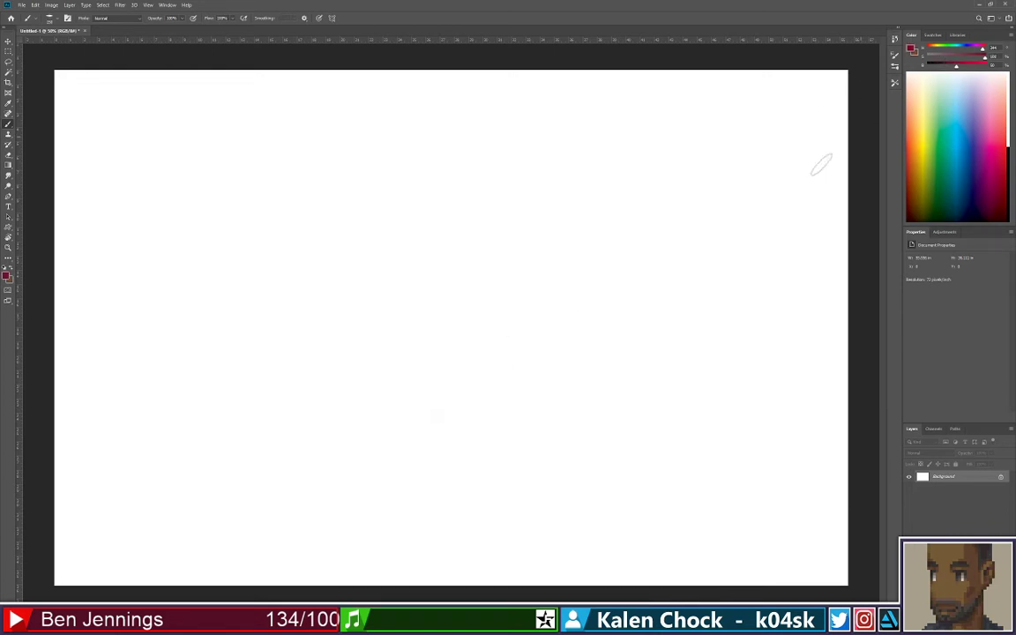
pyautogui.press('z')
pyautogui.moveTo(408, 455)
pyautogui.mouseDown()
pyautogui.moveTo(358, 463)
pyautogui.moveTo(370, 451)
pyautogui.mouseUp()
pyautogui.press('b')
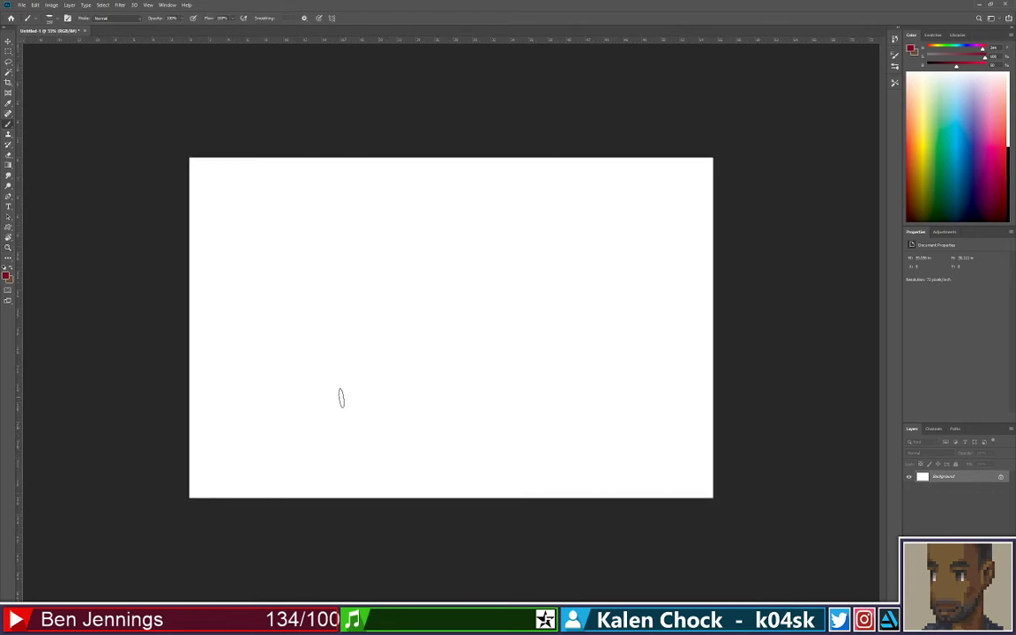
pyautogui.press('[')
# Try a straight horizontal line across the lower part of the uncropped canvas and undo it
pyautogui.moveTo(188, 405)
pyautogui.mouseDown()
pyautogui.moveTo(368, 407)
pyautogui.moveTo(719, 351)
pyautogui.mouseUp()
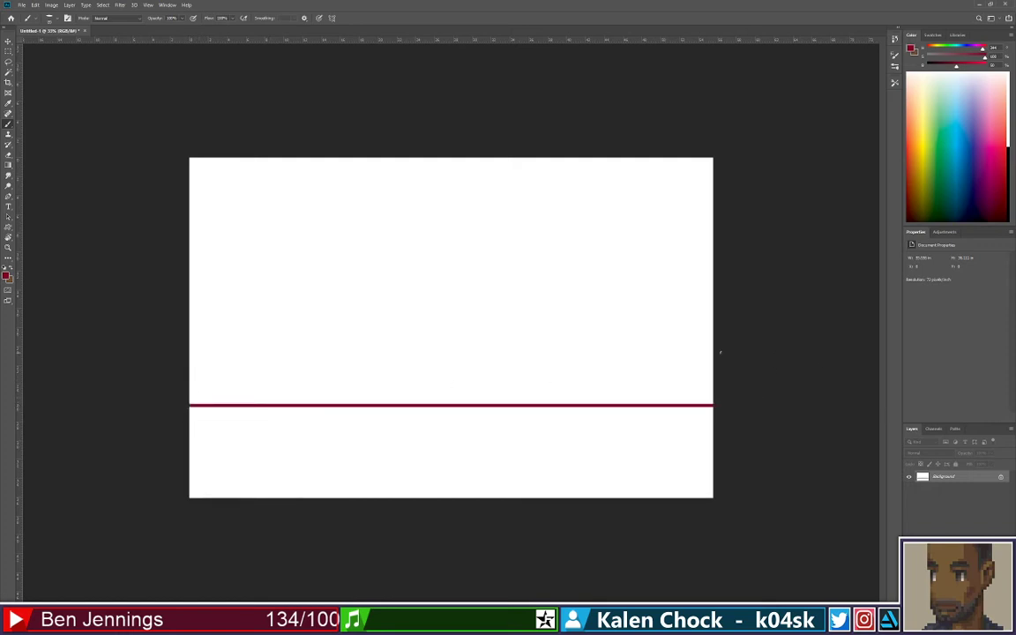
pyautogui.hotkey('ctrl', 'z')
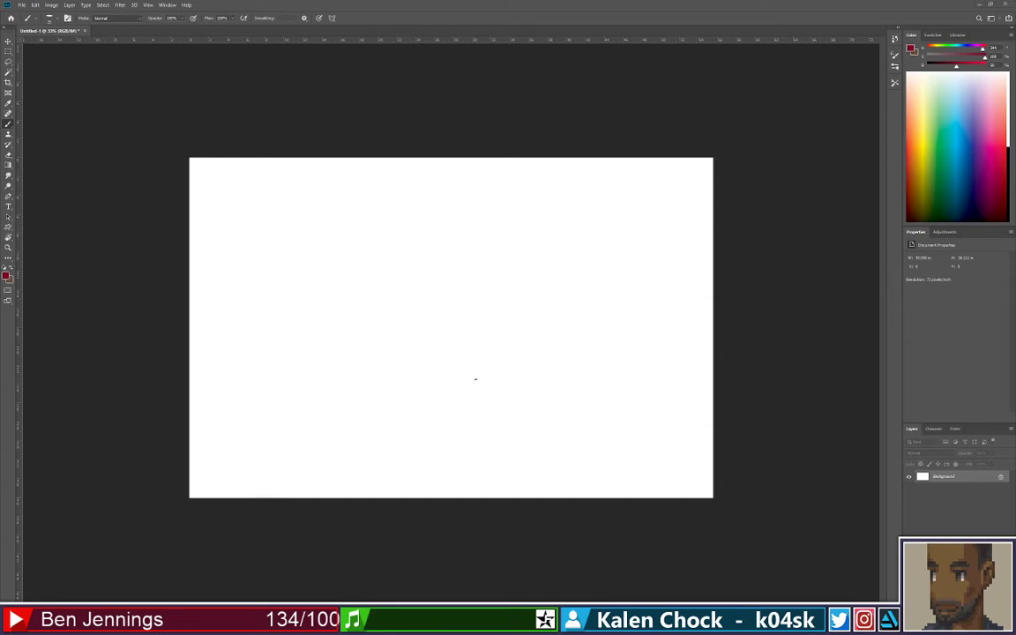
# Crop a strip off the lower edge of the canvas, leaving it about 31 in tall
pyautogui.press('c')
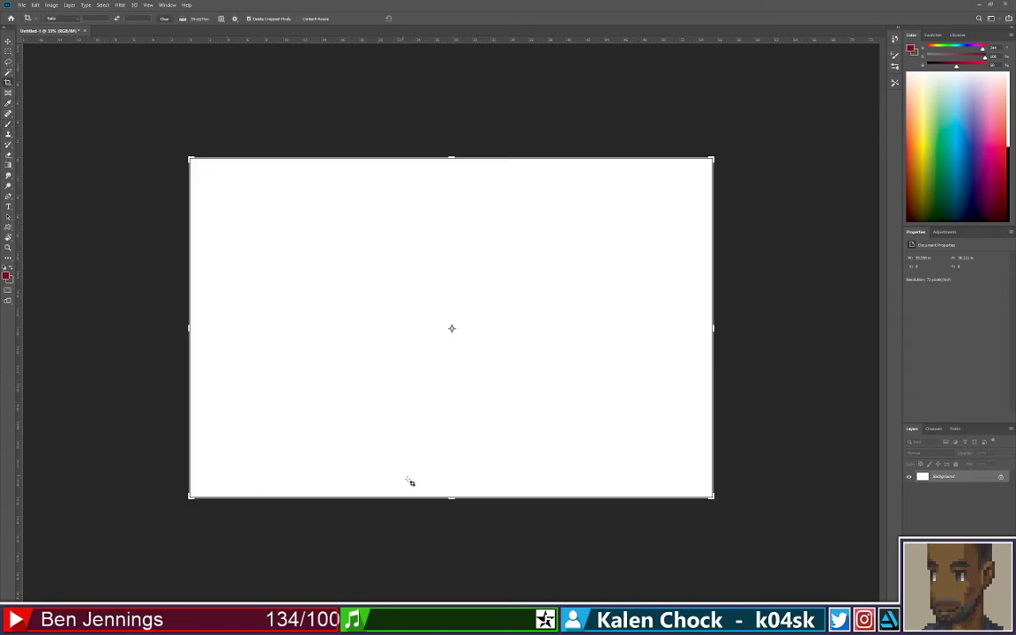
pyautogui.moveTo(452, 497); pyautogui.dragTo(455, 474)
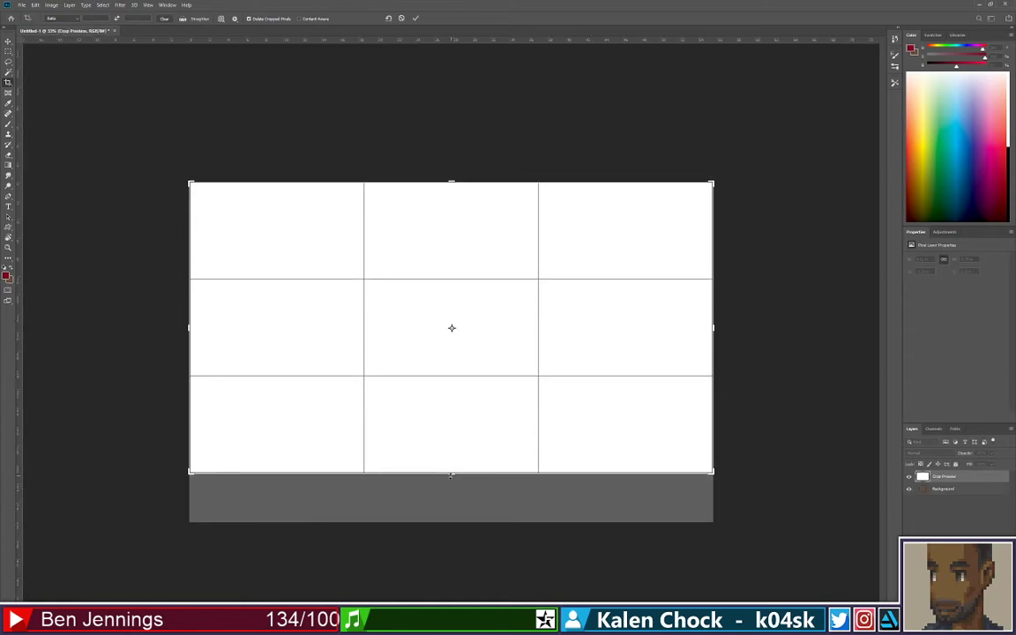
pyautogui.press('Return')
# Undo a trial line painted on the background and create a new empty layer above it
pyautogui.press('b')
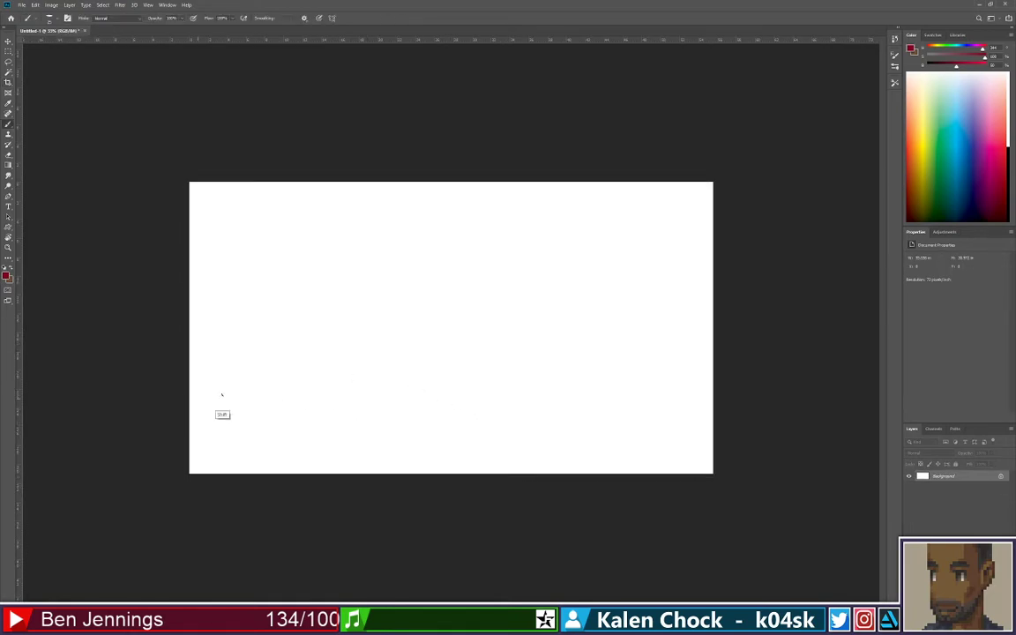
pyautogui.moveTo(197, 398)
pyautogui.mouseDown()
pyautogui.moveTo(670, 383)
pyautogui.moveTo(802, 348)
pyautogui.mouseUp()
pyautogui.hotkey('ctrl', 'z')
pyautogui.hotkey('ctrl', 'shift', 'n')
pyautogui.press('Return')
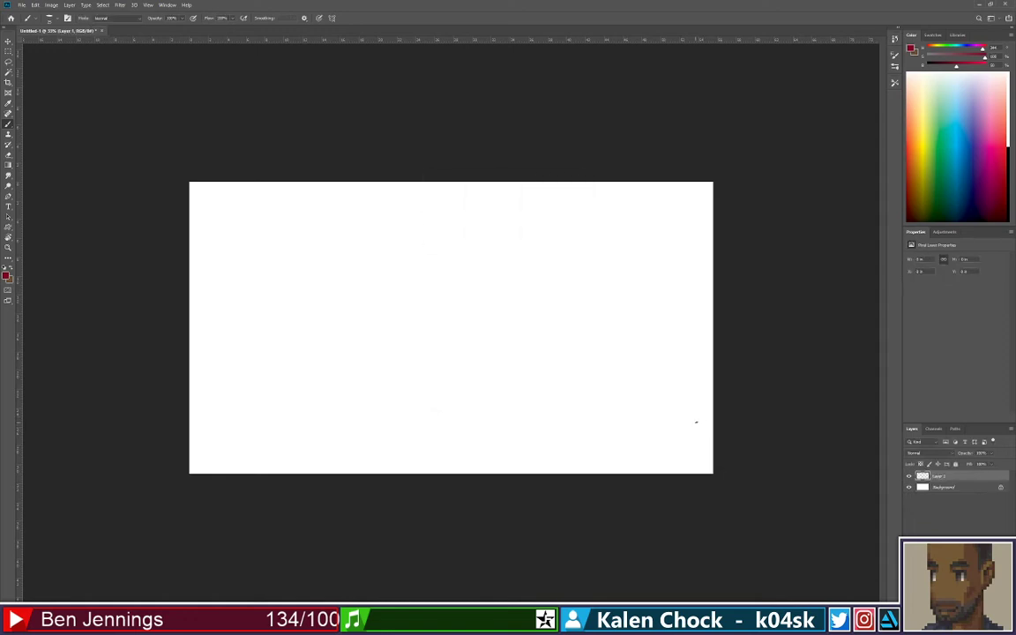
# Paint a thin straight horizon line across the full canvas width, about 24.4 in below the upper edge, replacing a thicker attempt
pyautogui.moveTo(712, 408); pyautogui.dragTo(327, 405)
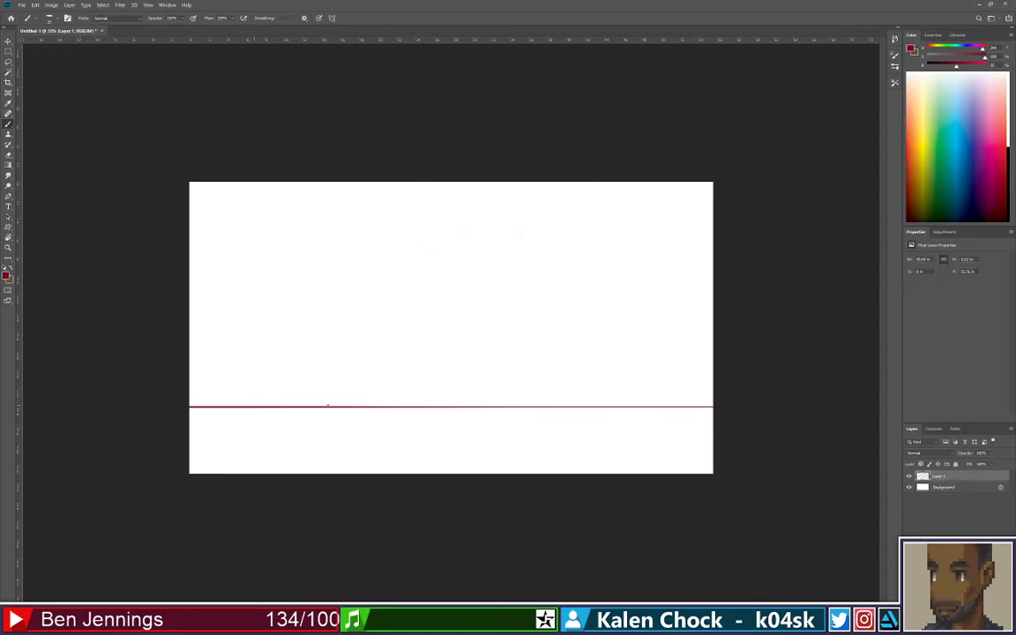
pyautogui.hotkey('ctrl', 'z')
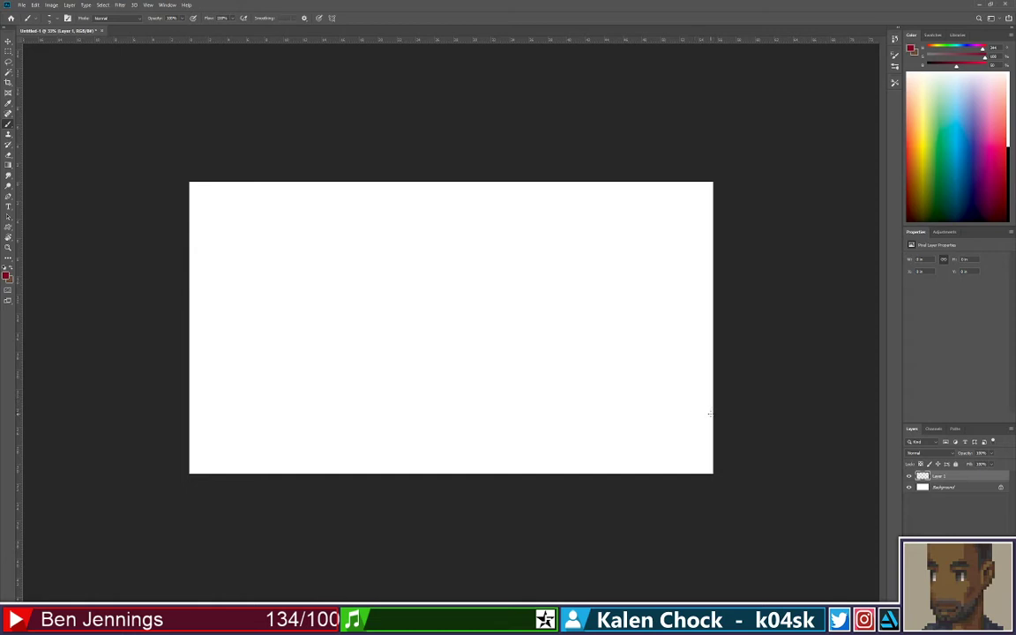
pyautogui.moveTo(711, 411)
pyautogui.mouseDown()
pyautogui.moveTo(289, 395)
pyautogui.moveTo(177, 374)
pyautogui.mouseUp()
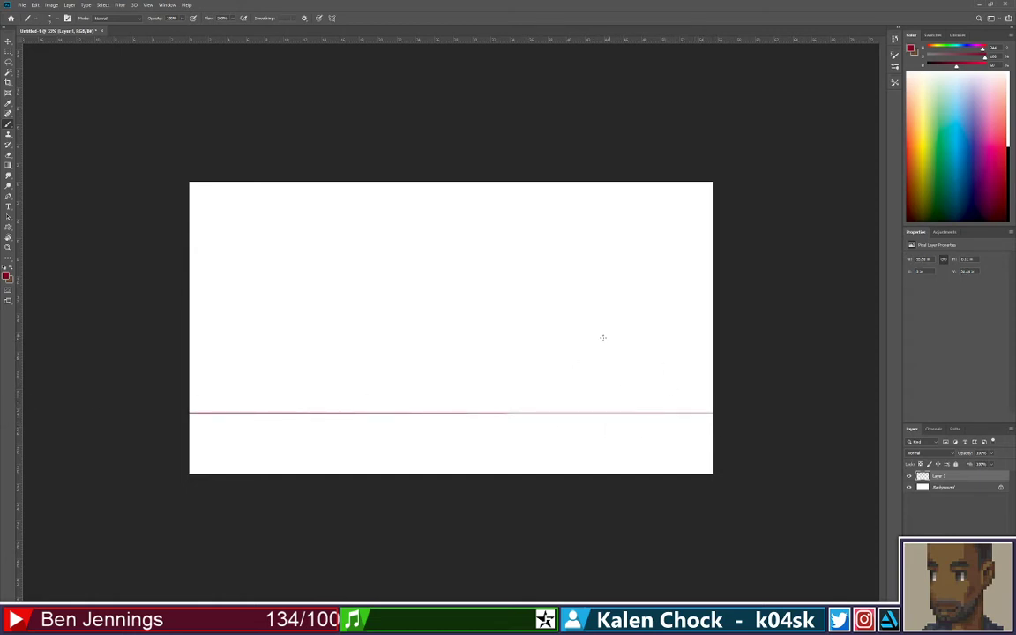
# Paint three straight perspective lines below the horizon from a vanishing point right of centre, one to the left edge and two to the lower edge
pyautogui.click(582, 411)
pyautogui.keyDown('shift'); pyautogui.click(177, 454); pyautogui.keyUp('shift')
pyautogui.hotkey('ctrl', 'z')
pyautogui.keyDown('shift'); pyautogui.click(193, 453); pyautogui.keyUp('shift')
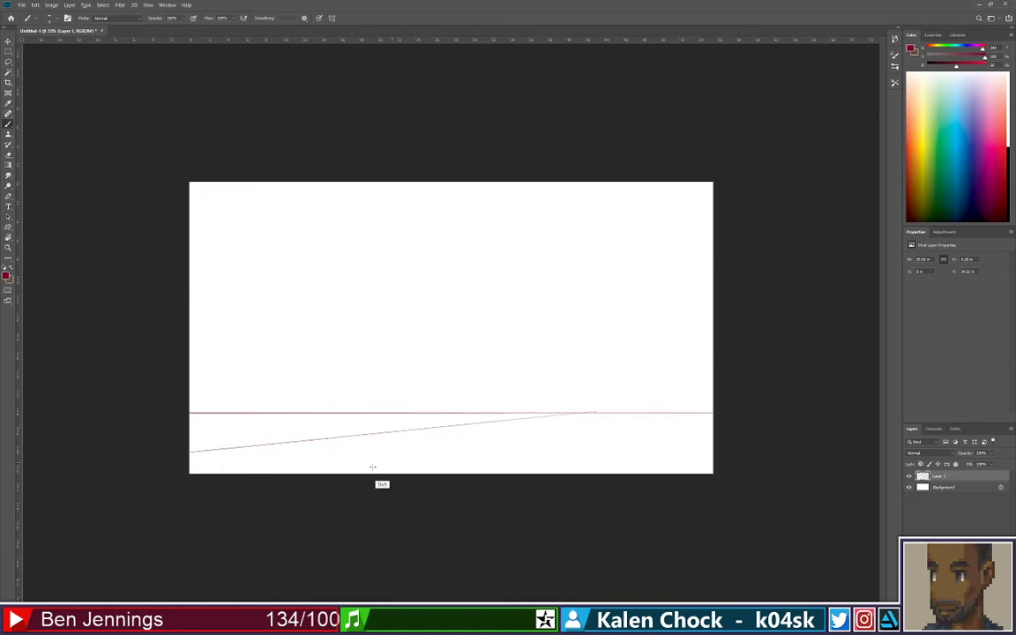
pyautogui.keyDown('shift'); pyautogui.click(324, 486); pyautogui.keyUp('shift')
pyautogui.hotkey('ctrl', 'z')
pyautogui.click(379, 481)
pyautogui.keyDown('shift'); pyautogui.click(587, 411); pyautogui.keyUp('shift')
pyautogui.click(551, 497)
pyautogui.keyDown('shift'); pyautogui.click(589, 412); pyautogui.keyUp('shift')
# Paint three more lines from the vanishing point below the horizon, two to the lower edge and one to the right edge
pyautogui.click(612, 494)
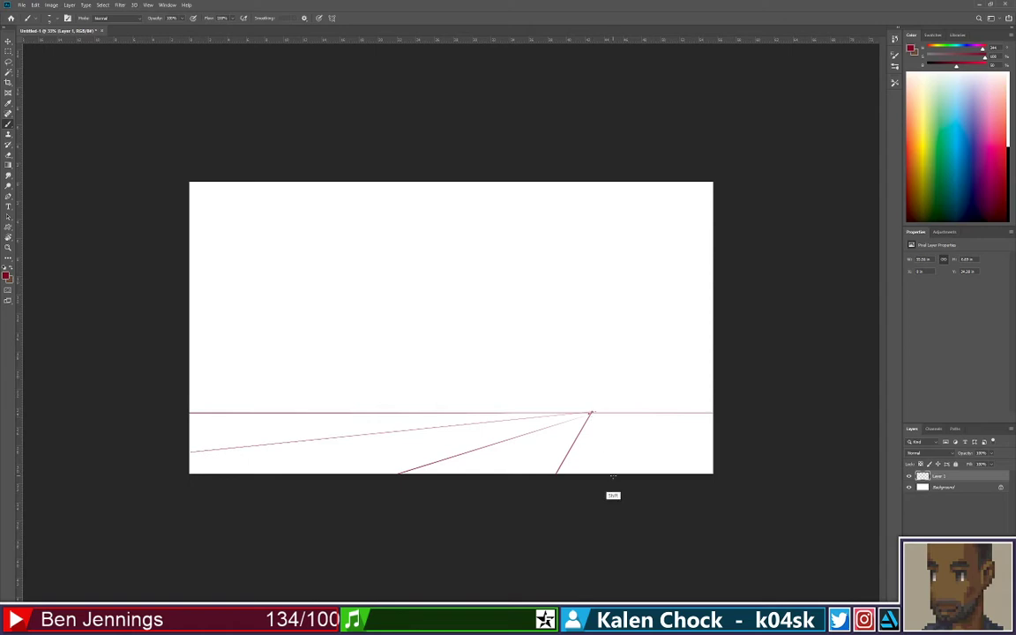
pyautogui.keyDown('shift'); pyautogui.click(590, 413); pyautogui.keyUp('shift')
pyautogui.keyDown('shift'); pyautogui.click(679, 472); pyautogui.keyUp('shift')
pyautogui.click(593, 411)
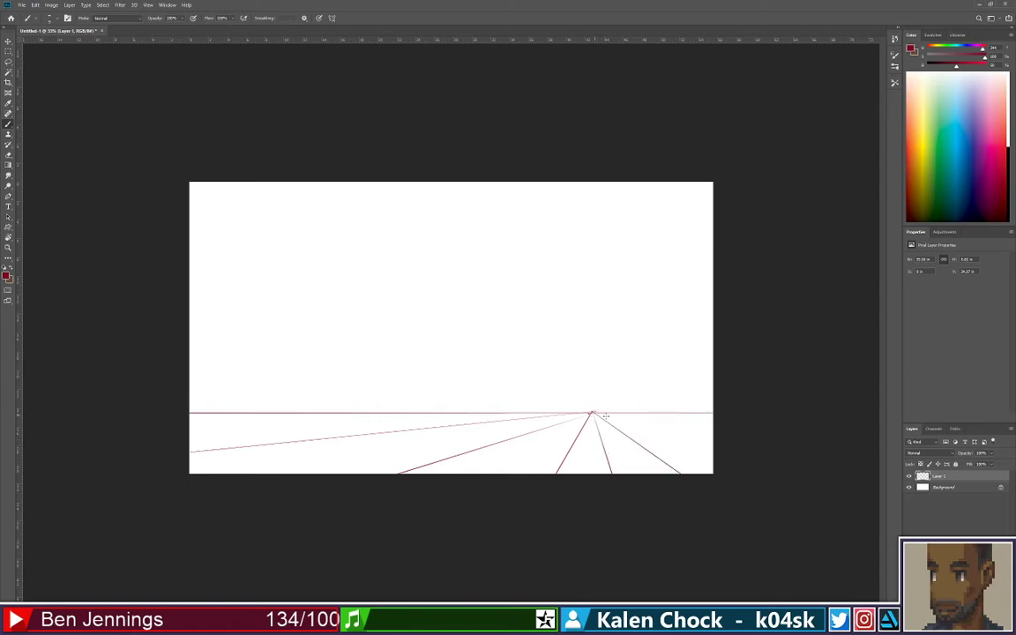
pyautogui.keyDown('shift'); pyautogui.click(748, 451); pyautogui.keyUp('shift')
pyautogui.hotkey('ctrl', 'z')
pyautogui.click(756, 440)
pyautogui.keyDown('shift'); pyautogui.click(592, 412); pyautogui.keyUp('shift')
# Paint six lines fanning above the horizon from the vanishing point, three to the right edge and three to the upper edge, ending with a vertical
pyautogui.click(748, 372)
pyautogui.click(675, 351)
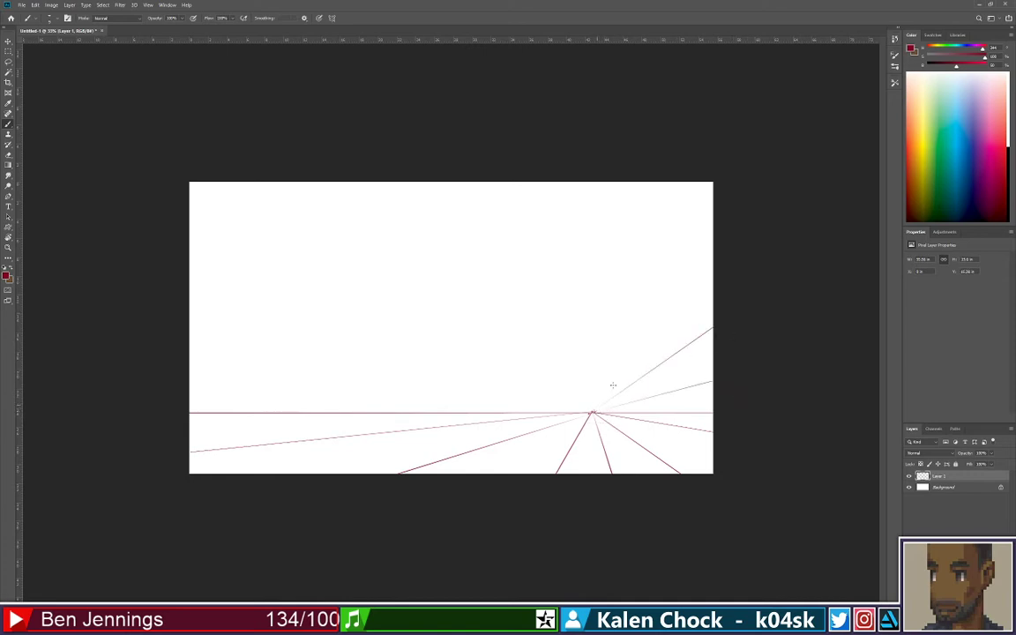
pyautogui.click(716, 239)
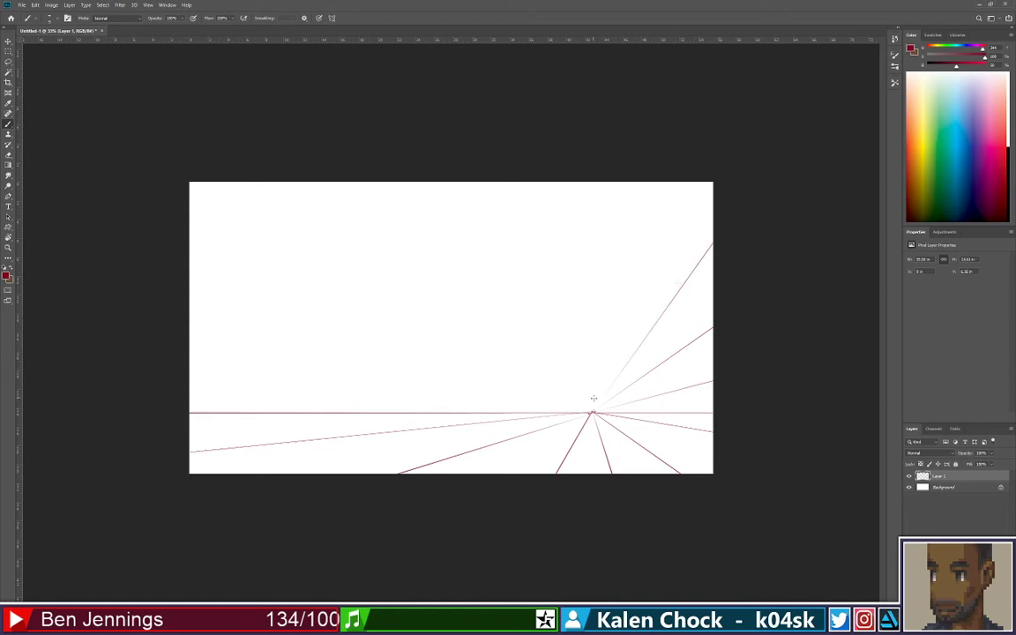
pyautogui.click(662, 184)
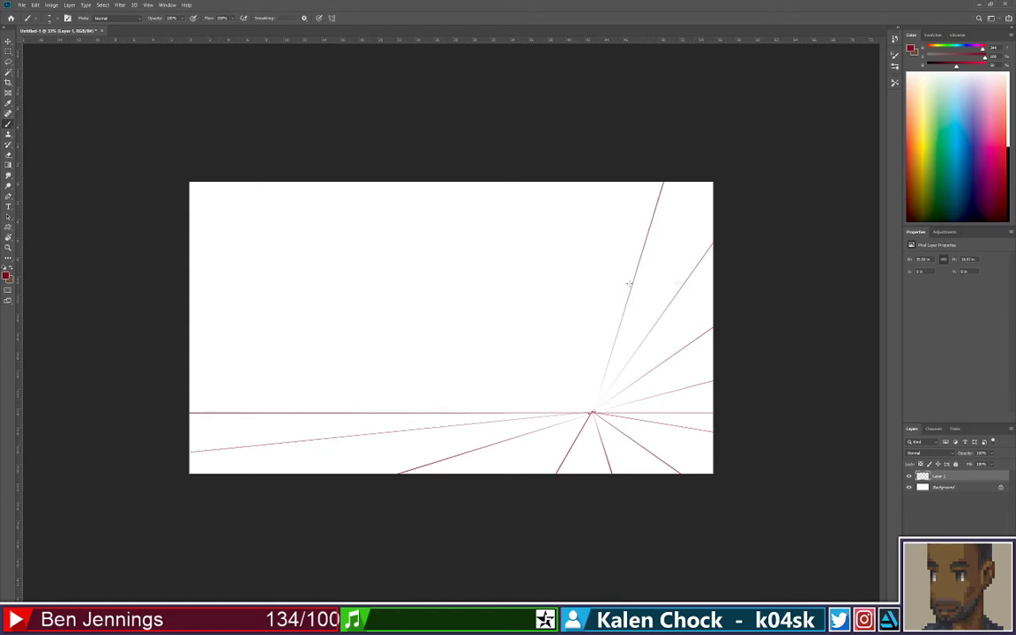
pyautogui.keyDown('shift'); pyautogui.click(621, 184); pyautogui.keyUp('shift')
pyautogui.keyDown('shift'); pyautogui.click(592, 185); pyautogui.keyUp('shift')
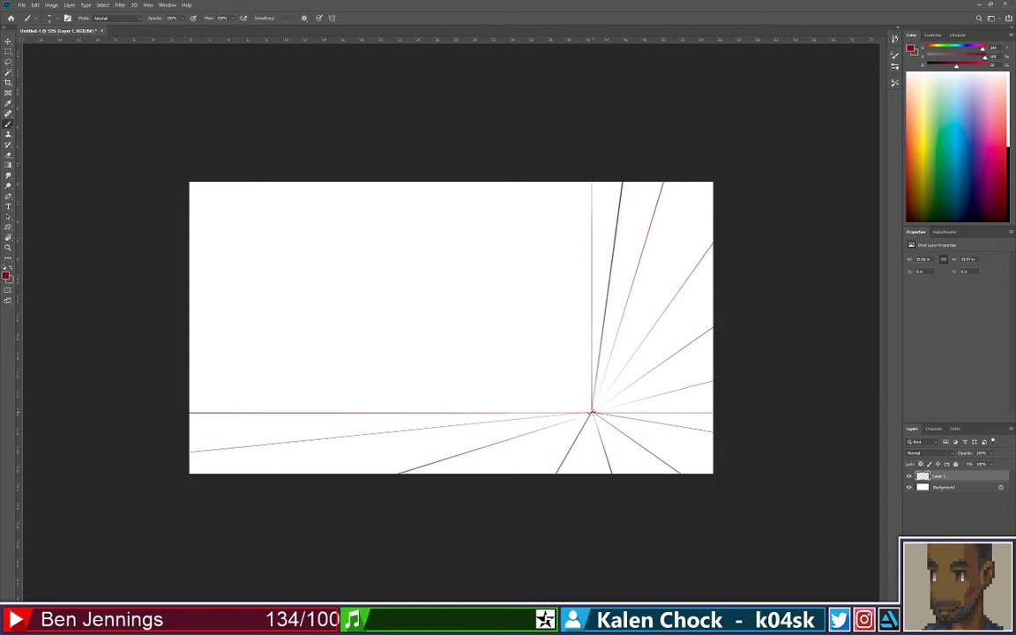
# Paint five lines from the vanishing point to the upper edge, spread out to the left of the vertical line
pyautogui.keyDown('shift'); pyautogui.click(450, 183); pyautogui.keyUp('shift')
pyautogui.keyDown('shift'); pyautogui.click(537, 184); pyautogui.keyUp('shift')
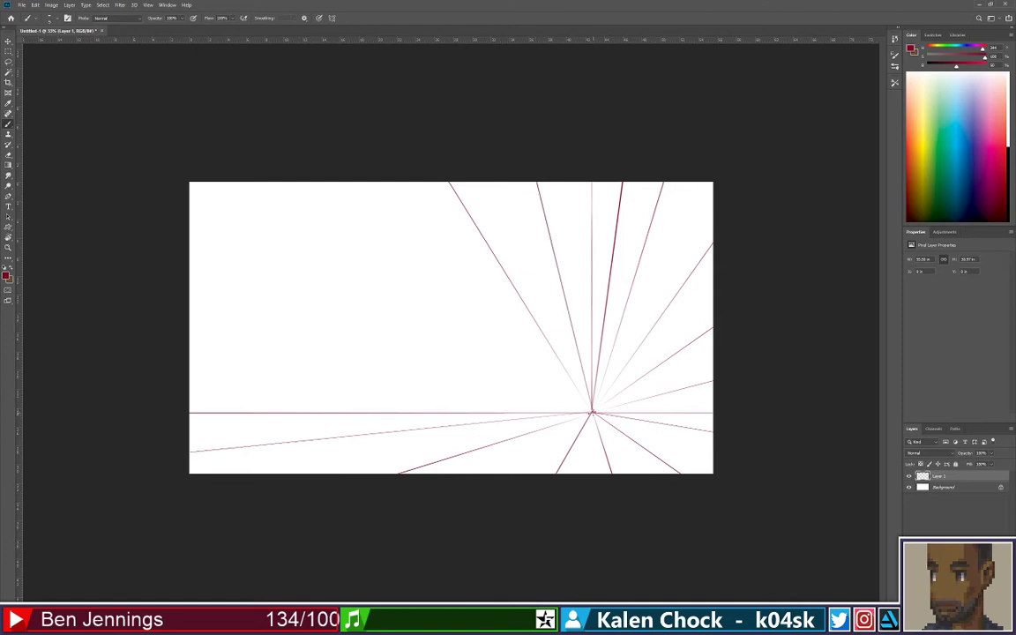
pyautogui.keyDown('shift'); pyautogui.click(495, 185); pyautogui.keyUp('shift')
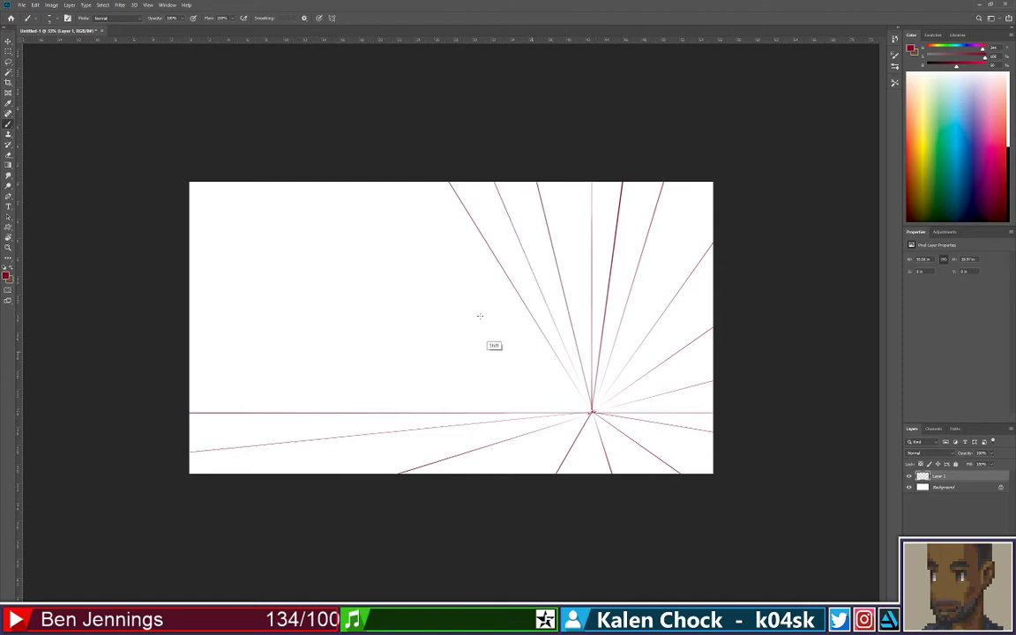
pyautogui.keyDown('shift'); pyautogui.click(332, 180); pyautogui.keyUp('shift')
pyautogui.hotkey('ctrl', 'z')
pyautogui.keyDown('shift'); pyautogui.click(404, 176); pyautogui.keyUp('shift')
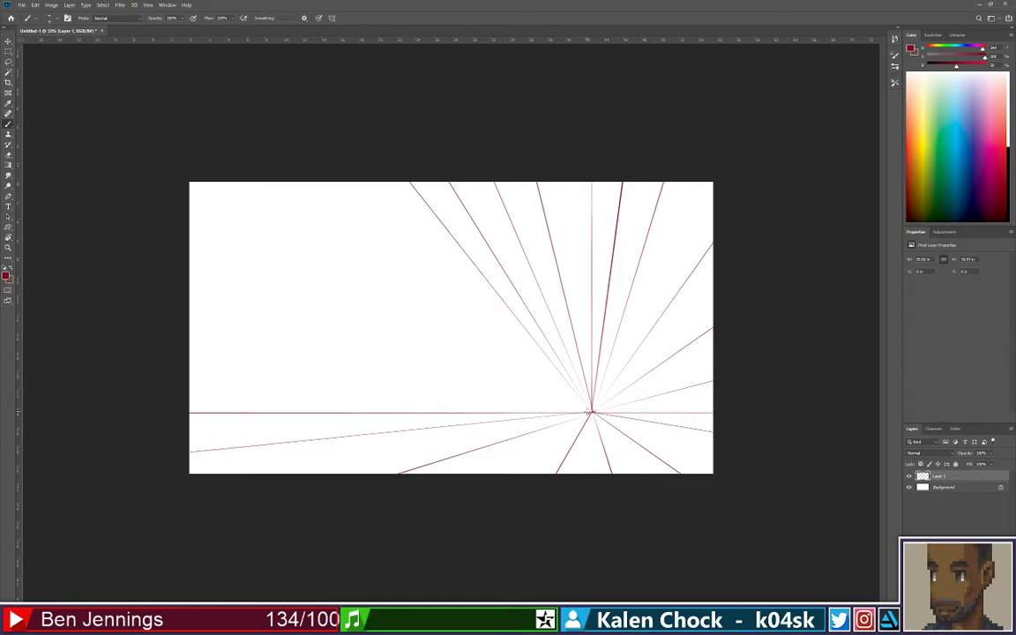
pyautogui.keyDown('shift'); pyautogui.click(344, 177); pyautogui.keyUp('shift')
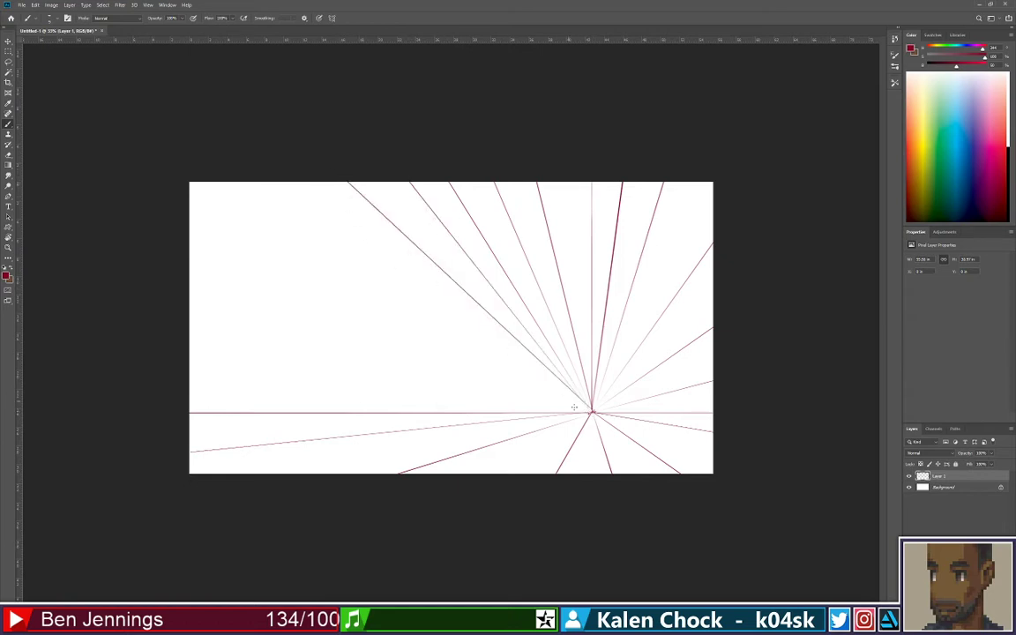
pyautogui.hotkey('ctrl', 'z')
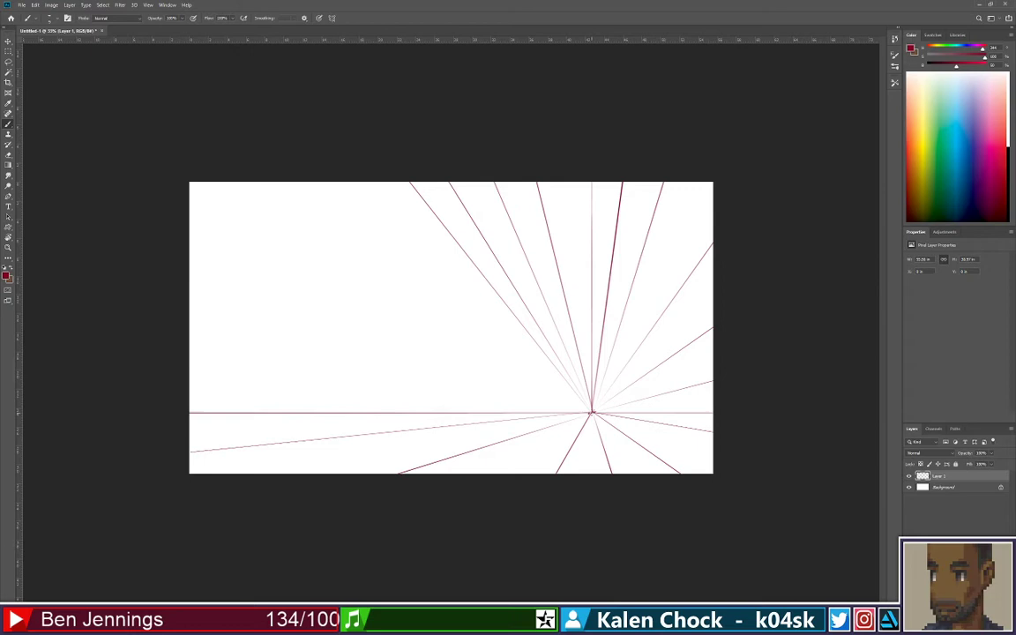
pyautogui.keyDown('shift'); pyautogui.click(358, 179); pyautogui.keyUp('shift')
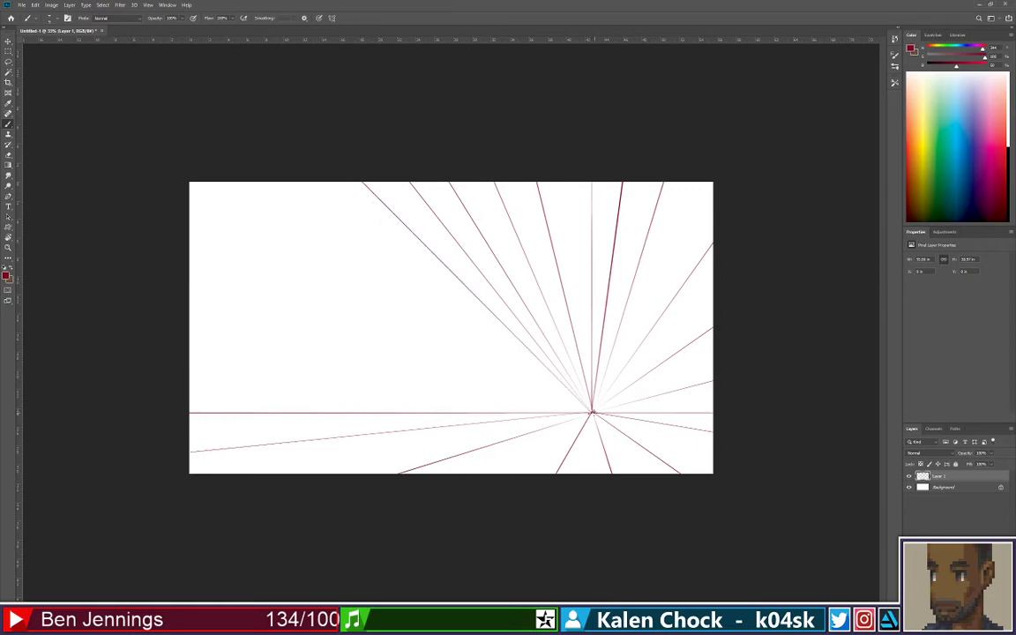
# Paint five progressively flatter lines from the vanishing point toward the canvas's upper-left corner and left edge, down to just above the horizon
pyautogui.keyDown('shift'); pyautogui.click(278, 189); pyautogui.keyUp('shift')
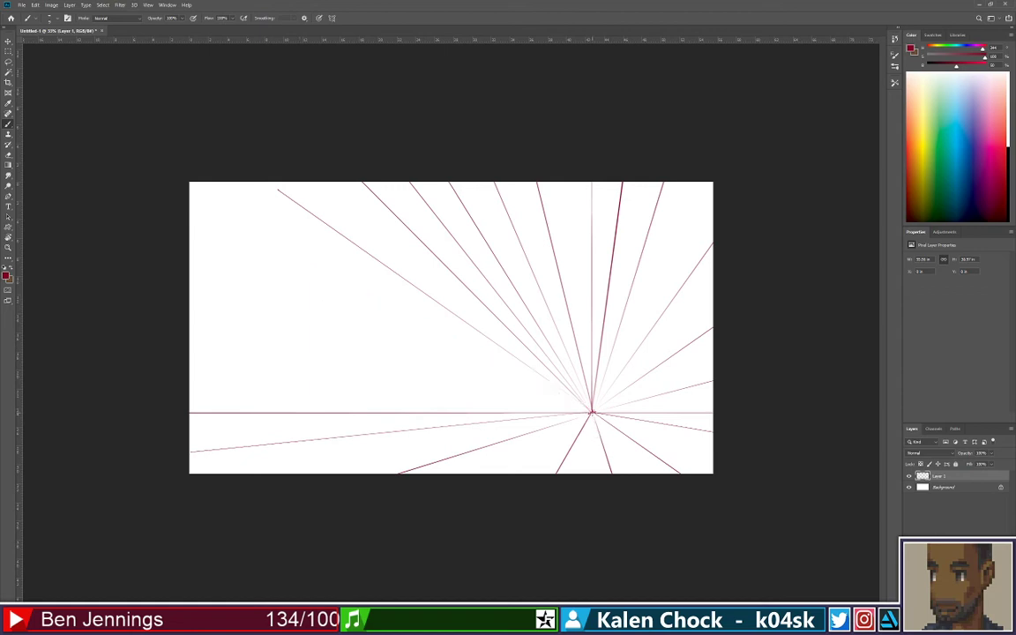
pyautogui.keyDown('shift'); pyautogui.click(202, 222); pyautogui.keyUp('shift')
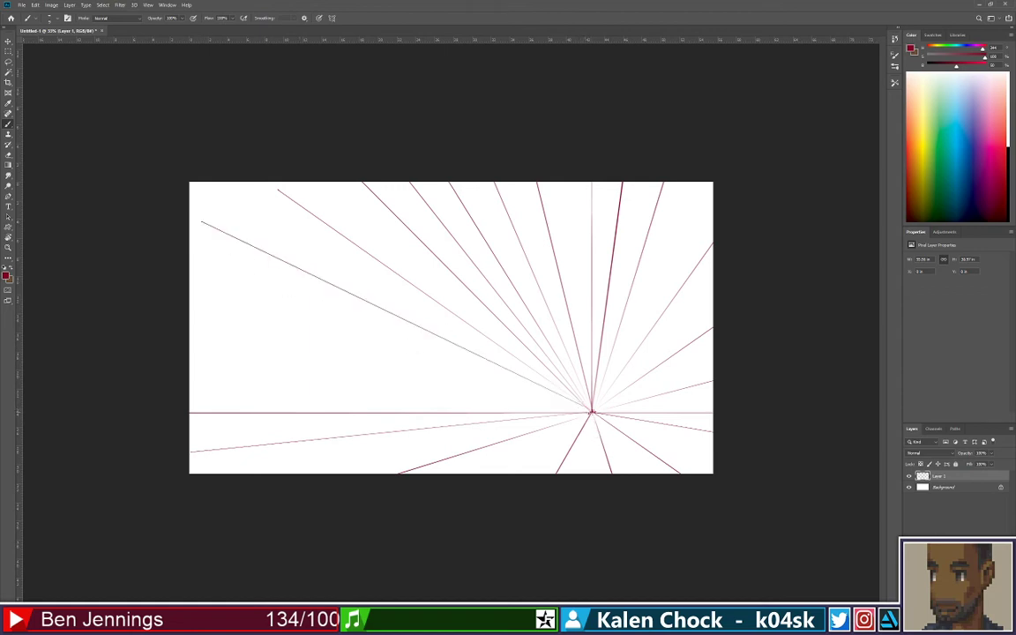
pyautogui.keyDown('shift'); pyautogui.click(192, 282); pyautogui.keyUp('shift')
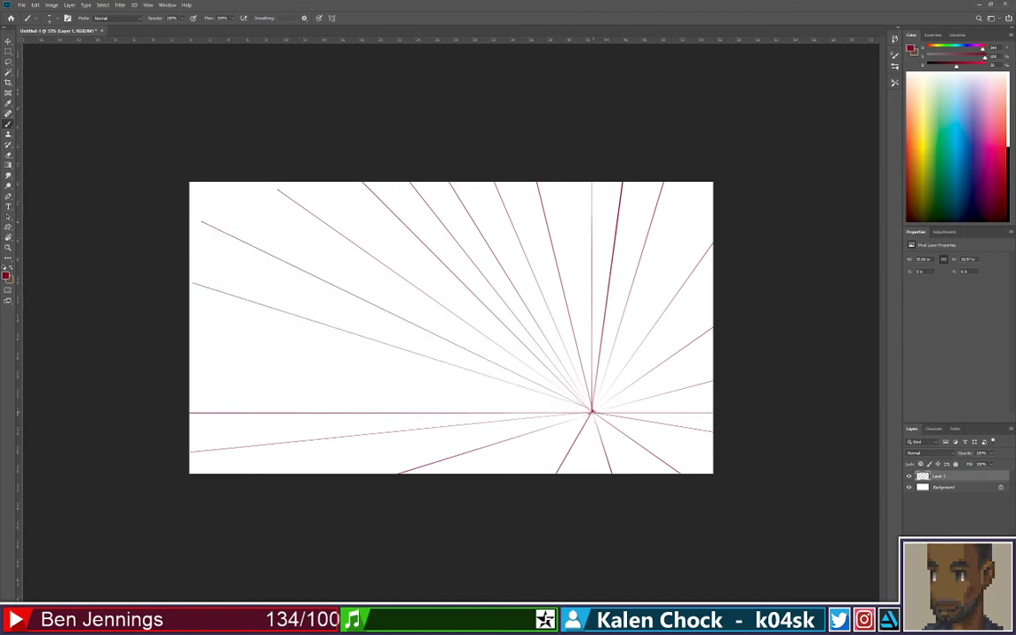
pyautogui.keyDown('shift'); pyautogui.click(191, 334); pyautogui.keyUp('shift')
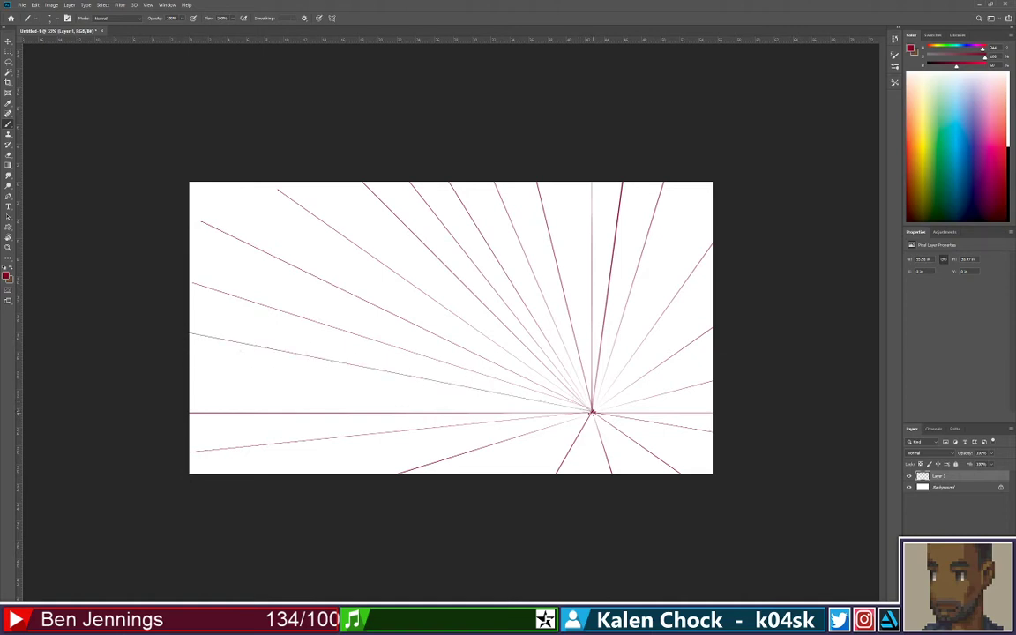
pyautogui.keyDown('shift'); pyautogui.click(191, 375); pyautogui.keyUp('shift')
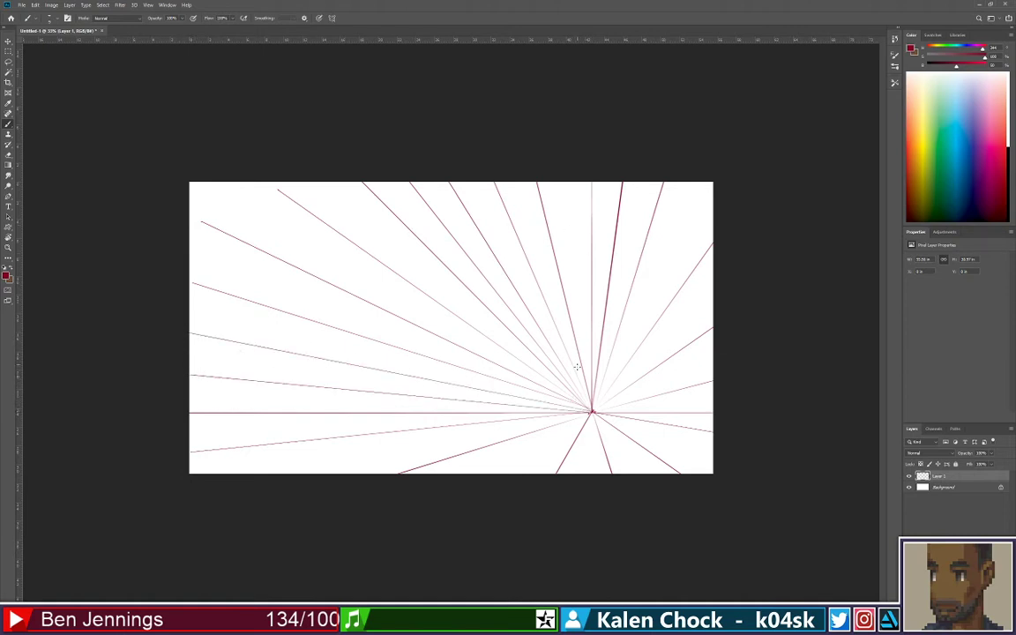
# Fill the wider gaps in the fan with extra vanishing-point lines to the upper, right and lower canvas edges
pyautogui.keyDown('shift'); pyautogui.click(562, 181); pyautogui.keyUp('shift')
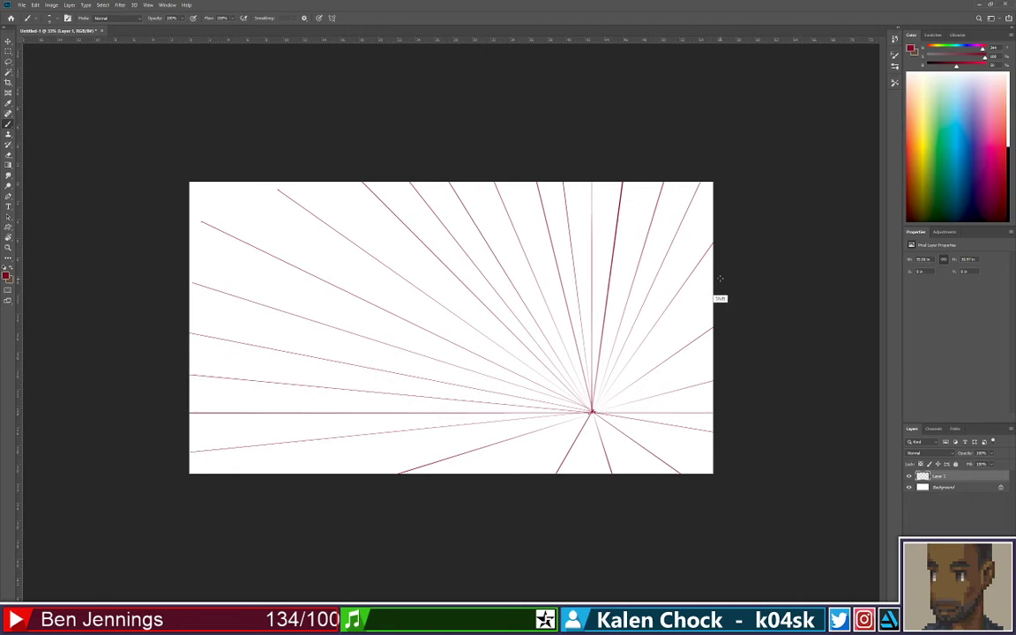
pyautogui.moveTo(592, 411); pyautogui.dragTo(509, 473)
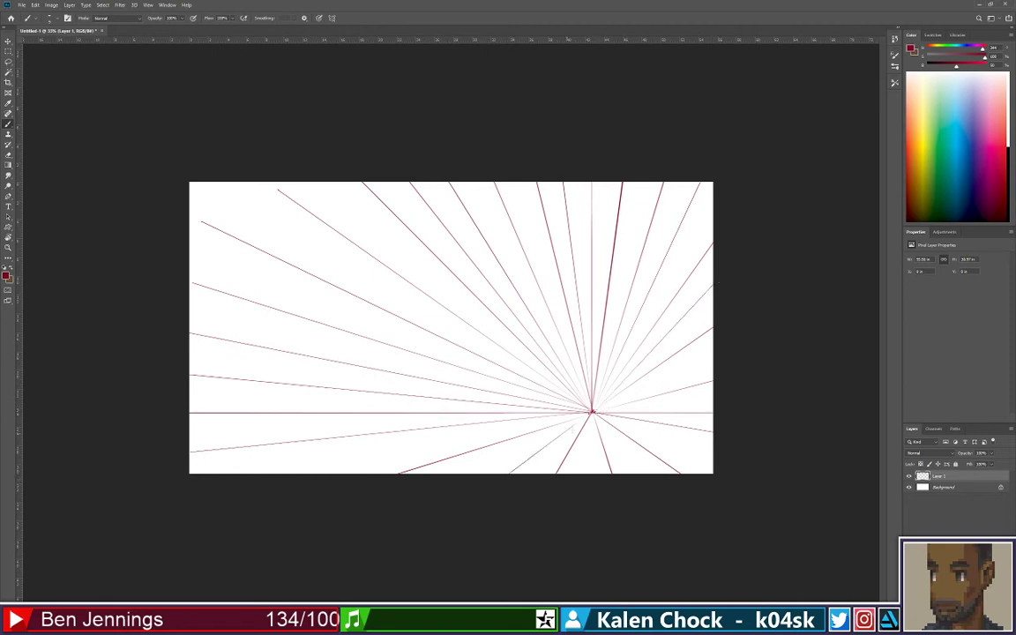
pyautogui.keyDown('shift'); pyautogui.click(264, 480); pyautogui.keyUp('shift')
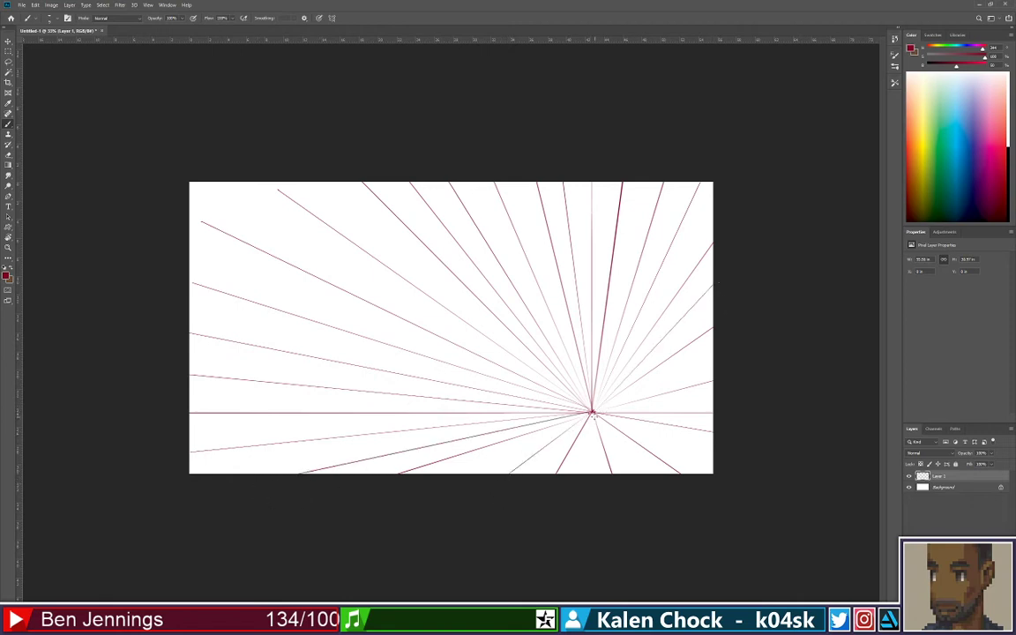
# Paint a last vanishing-point line toward the lower-right edge, then duplicate the grid layer, flip the copy horizontally and shift it left
pyautogui.keyDown('shift'); pyautogui.click(709, 464); pyautogui.keyUp('shift')
pyautogui.hotkey('ctrl', 'j')
pyautogui.hotkey('ctrl', 't')
pyautogui.rightClick(577, 323)
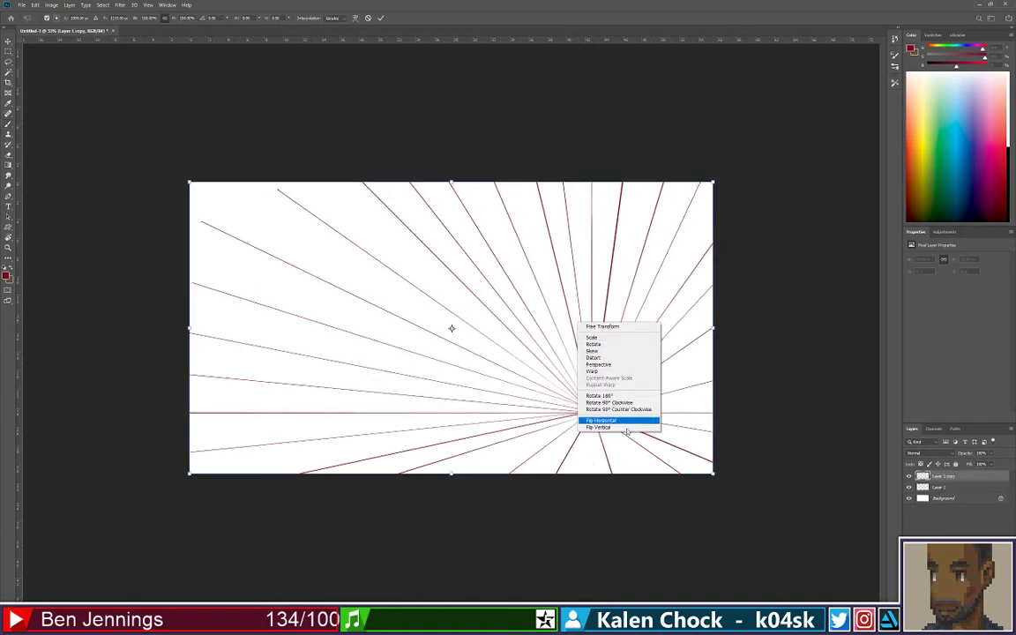
pyautogui.click(617, 421)
pyautogui.moveTo(598, 396)
pyautogui.mouseDown()
pyautogui.moveTo(440, 394)
pyautogui.moveTo(438, 385)
pyautogui.mouseUp()
pyautogui.press('Return')
# Recolor the duplicated grid's lines dark blue and stretch it horizontally across the canvas, keeping its vanishing point beyond the left edge
pyautogui.press('b')
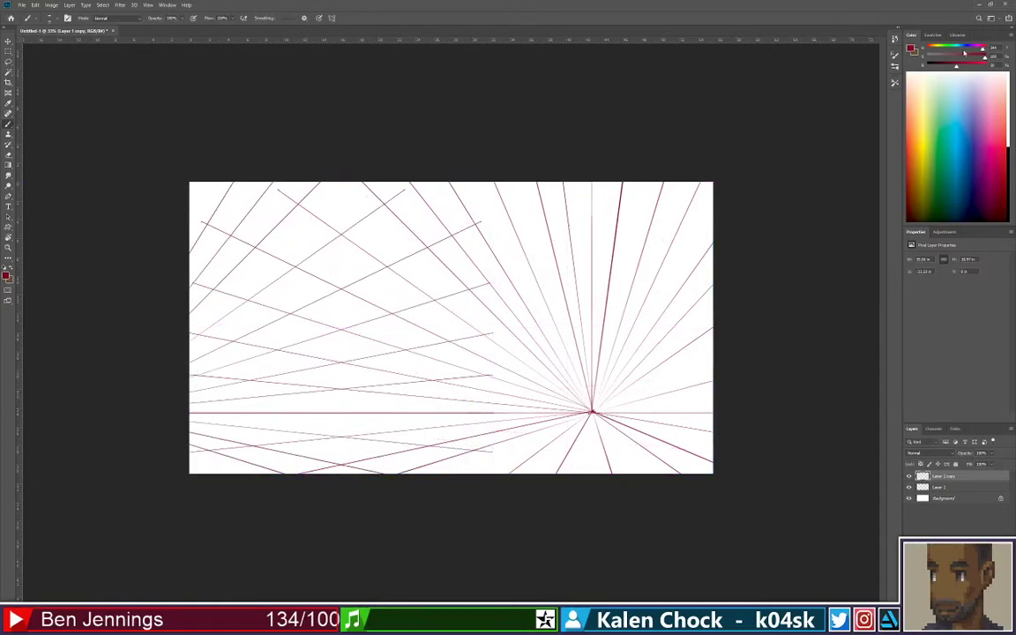
pyautogui.click(964, 50)
pyautogui.hotkey('alt', 'shift', 'BackSpace')
pyautogui.hotkey('ctrl', 't')
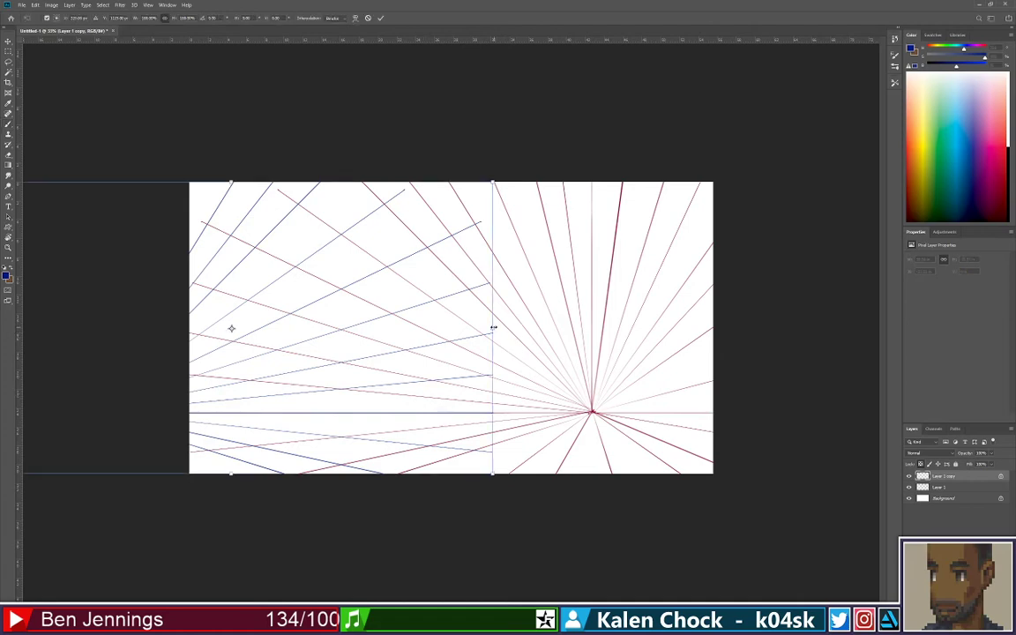
pyautogui.moveTo(528, 329); pyautogui.dragTo(782, 342)
pyautogui.moveTo(919, 359); pyautogui.dragTo(721, 380)
pyautogui.press('Return')
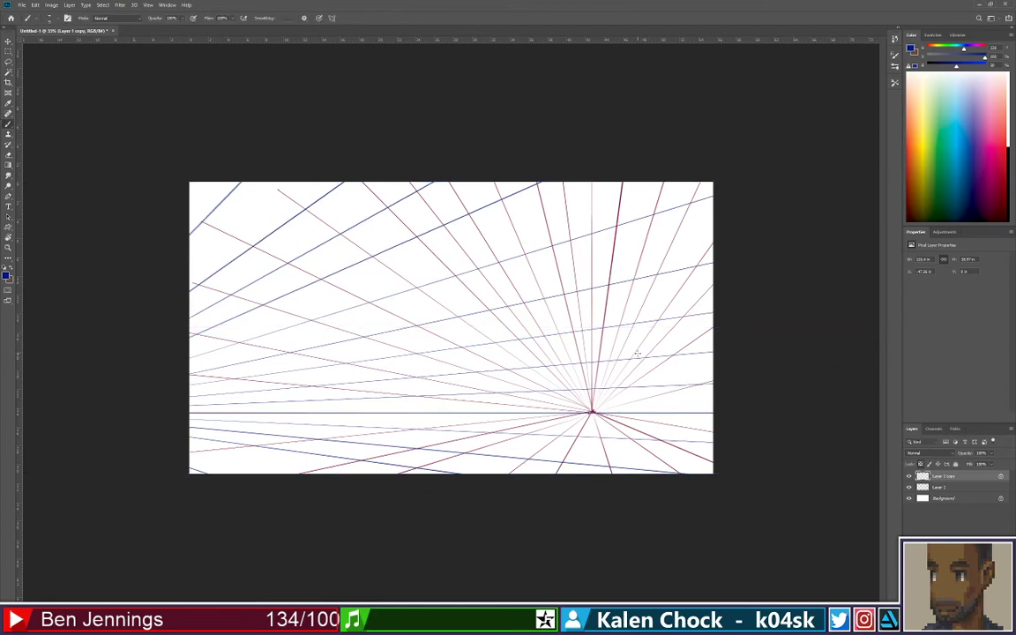
# Crop the grid lines to the canvas bounds, then group both grid layers and lower the group's opacity to make the lines faint
pyautogui.press('c')
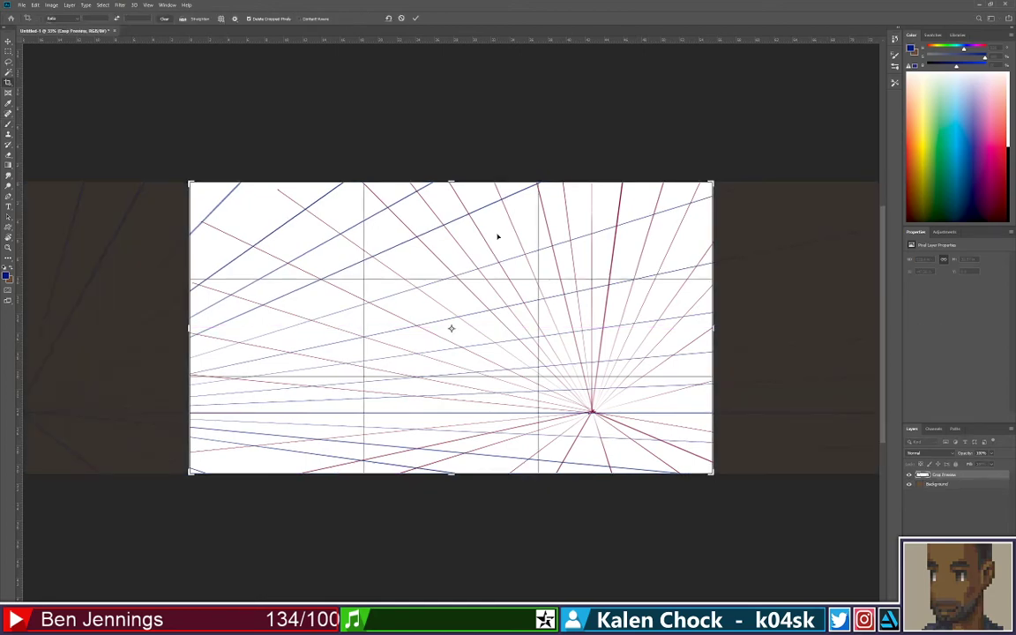
pyautogui.press('Return')
pyautogui.hotkey('ctrl', 'alt', 'a')
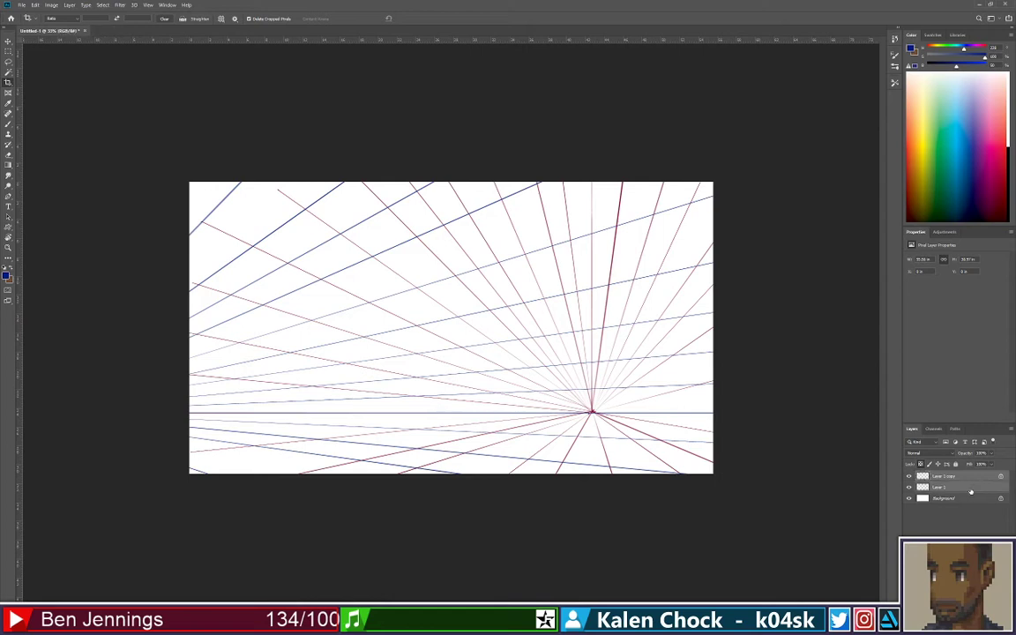
pyautogui.hotkey('ctrl', 'g')
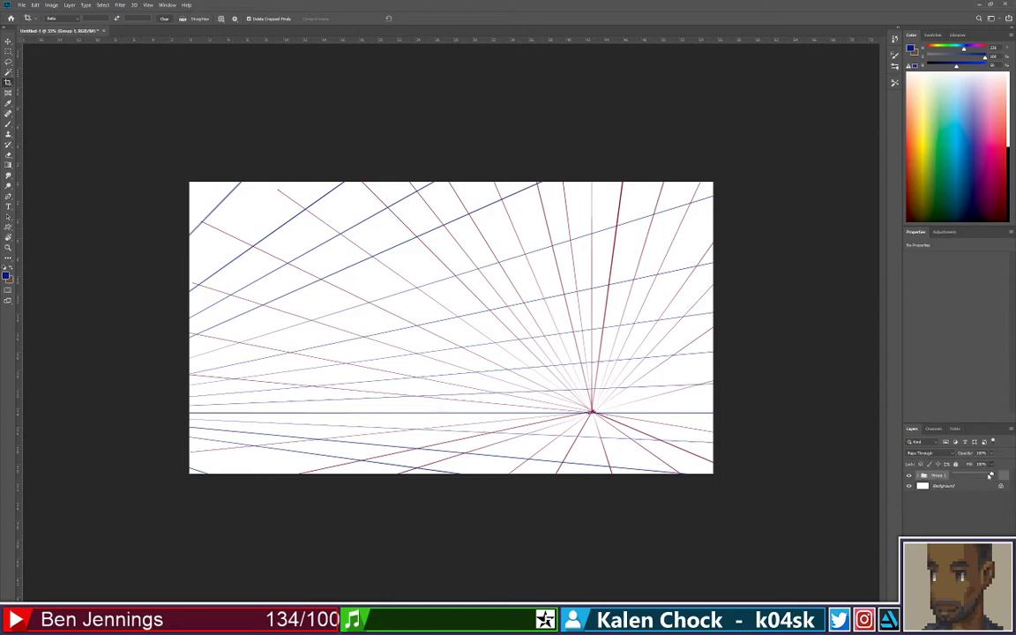
pyautogui.moveTo(990, 467); pyautogui.dragTo(963, 475)
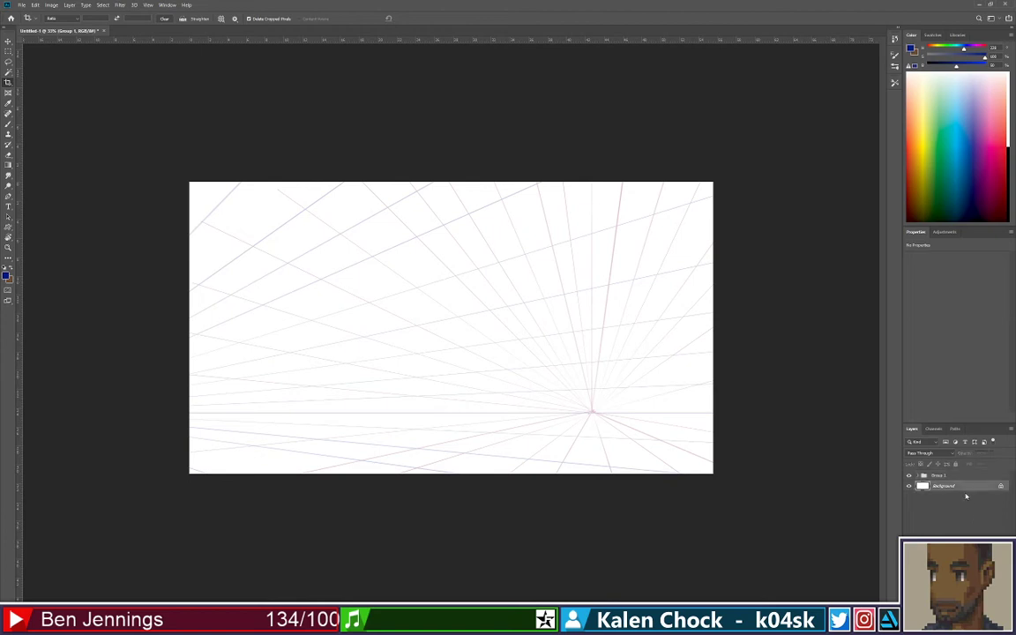
# Fill the Background layer with a light sky blue
pyautogui.hotkey('alt', '[')
pyautogui.press('b')
pyautogui.moveTo(955, 56); pyautogui.dragTo(975, 65)
pyautogui.click(962, 49)
pyautogui.click(958, 56)
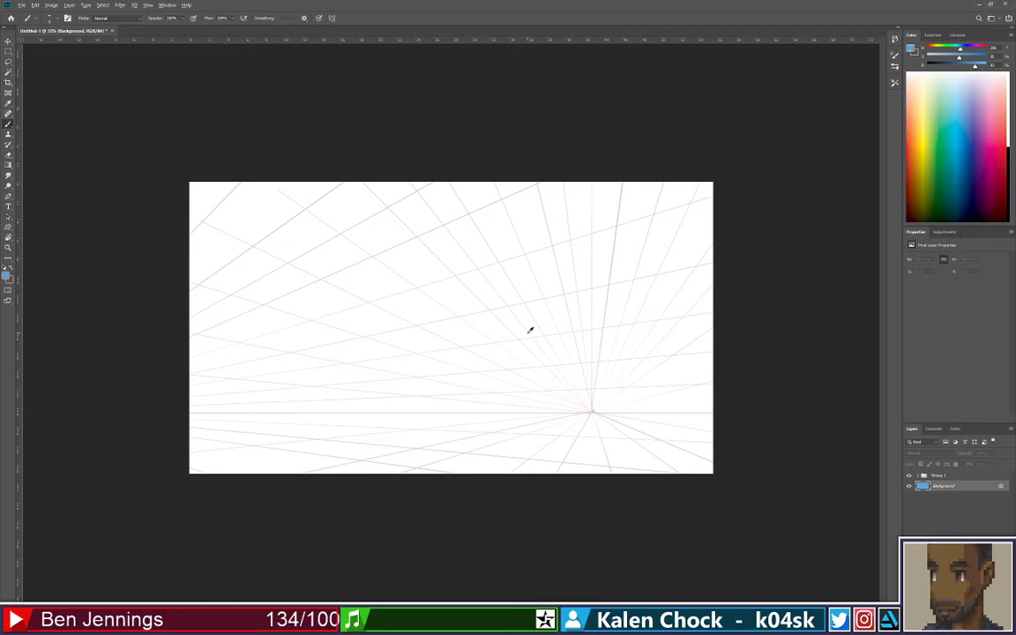
pyautogui.hotkey('alt', 'BackSpace')
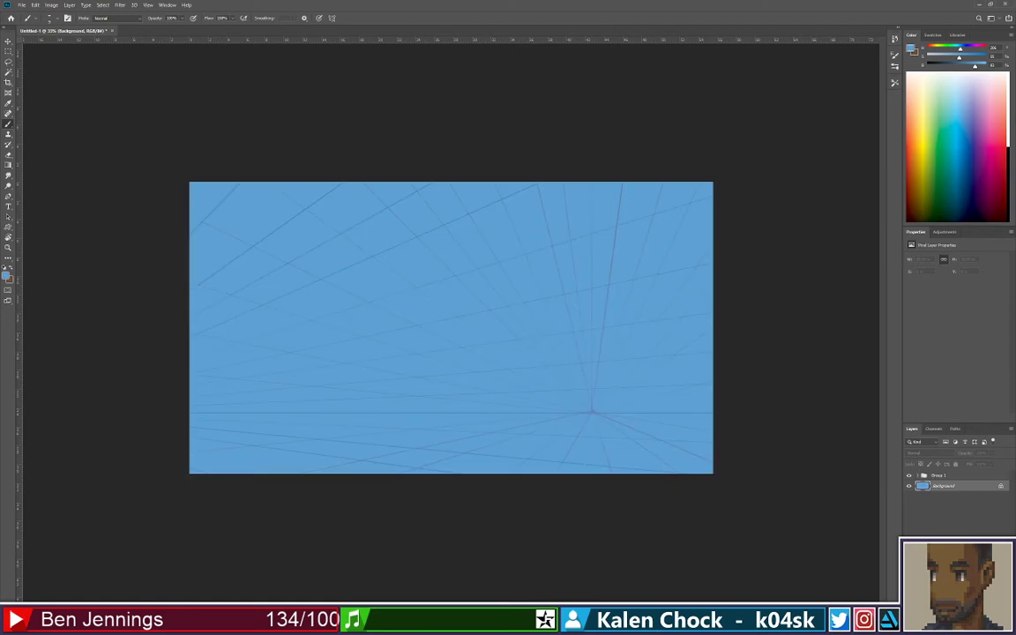
# Add a new layer between the background and the grid group, and choose a dark muted green as the foreground color
pyautogui.hotkey('ctrl', 'shift', 'alt', 'n')
pyautogui.press('z')
pyautogui.moveTo(439, 418); pyautogui.dragTo(472, 415)
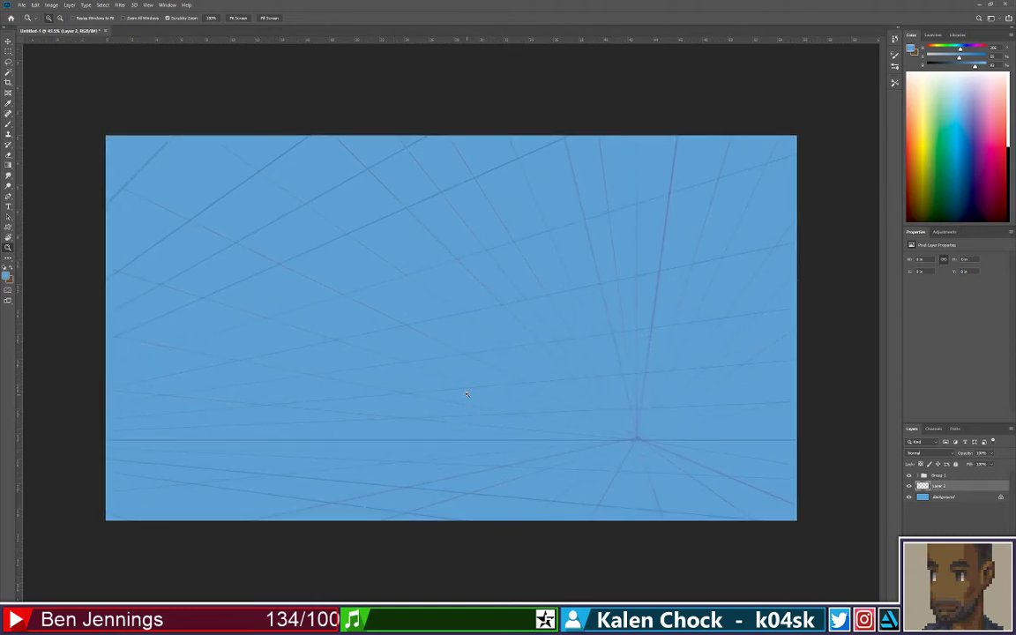
pyautogui.press('b')
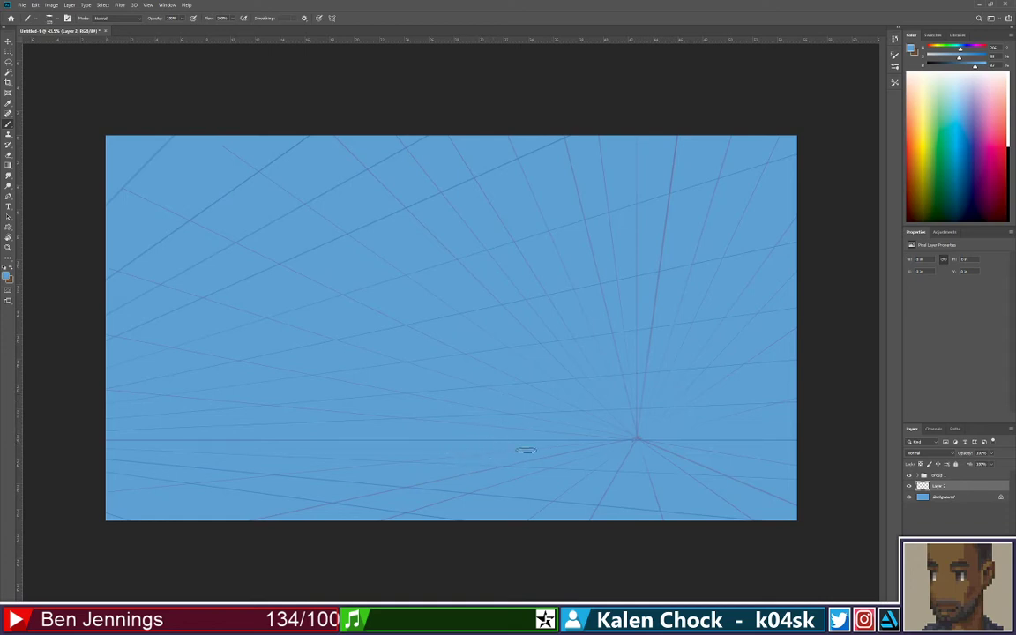
pyautogui.click(949, 48)
pyautogui.click(958, 65)
pyautogui.click(947, 66)
pyautogui.click(943, 49)
pyautogui.click(942, 65)
pyautogui.click(912, 49)
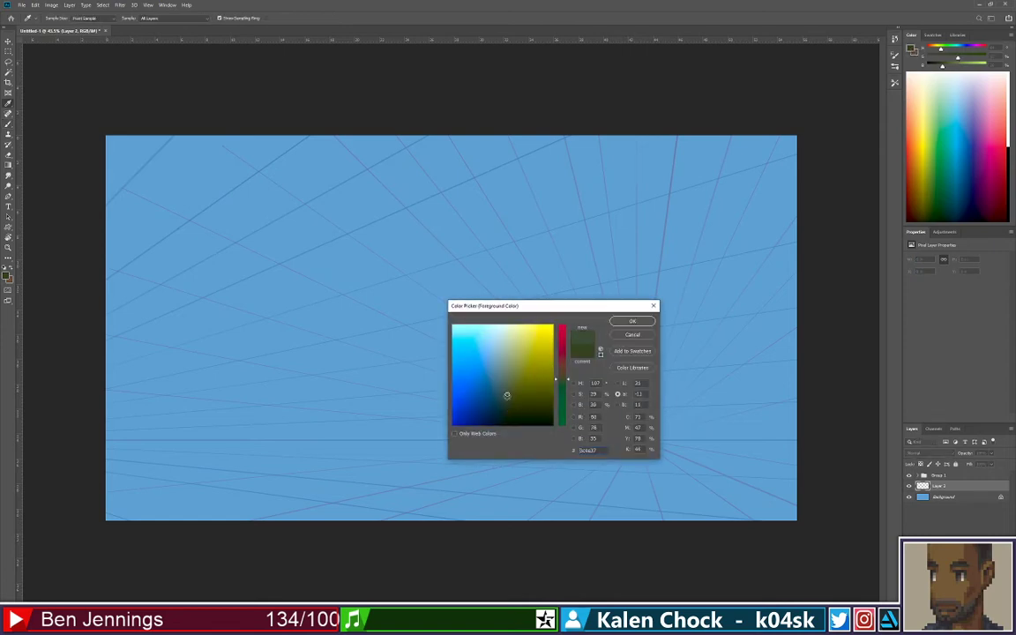
pyautogui.click(632, 321)
pyautogui.press('b')
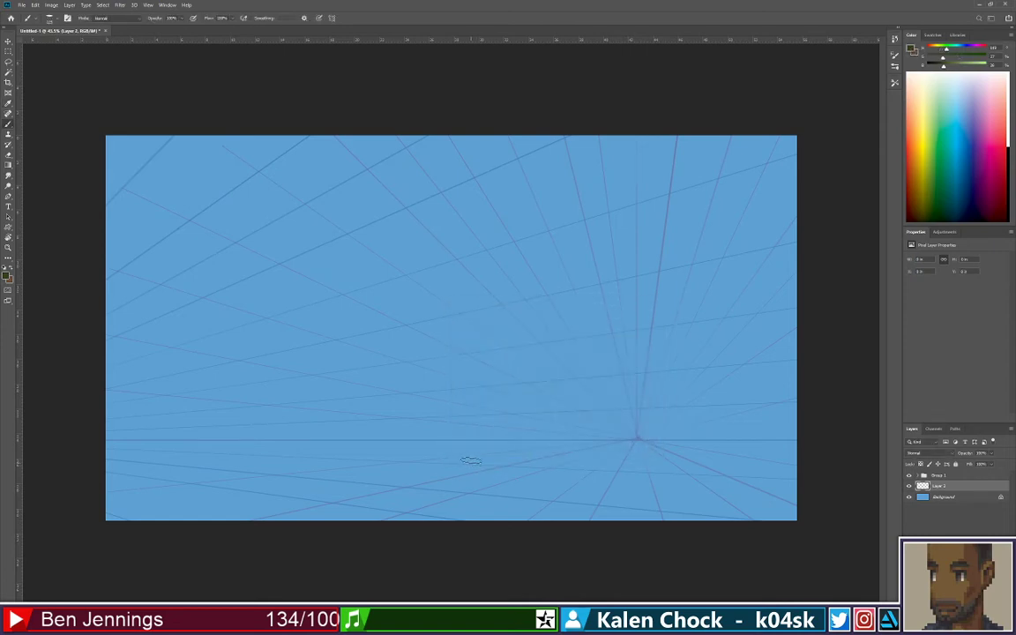
# Paint small flat dark green land patches along the horizon on both sides of the vanishing point
pyautogui.moveTo(467, 441)
pyautogui.mouseDown()
pyautogui.moveTo(501, 441)
pyautogui.moveTo(447, 445)
pyautogui.moveTo(619, 450)
pyautogui.mouseUp()
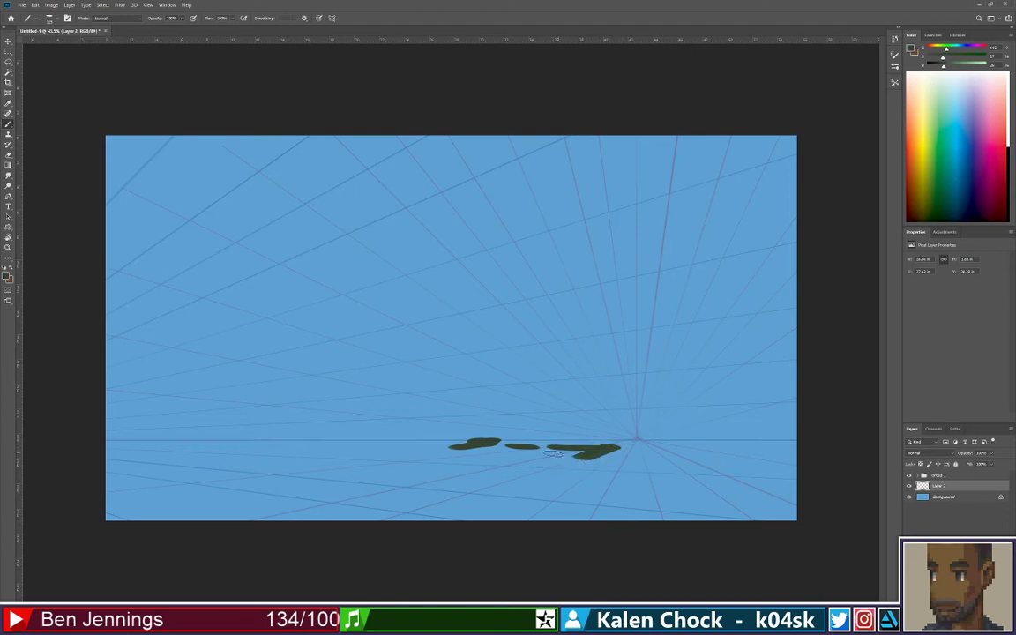
pyautogui.moveTo(562, 447); pyautogui.dragTo(539, 445)
pyautogui.moveTo(507, 443); pyautogui.dragTo(626, 440)
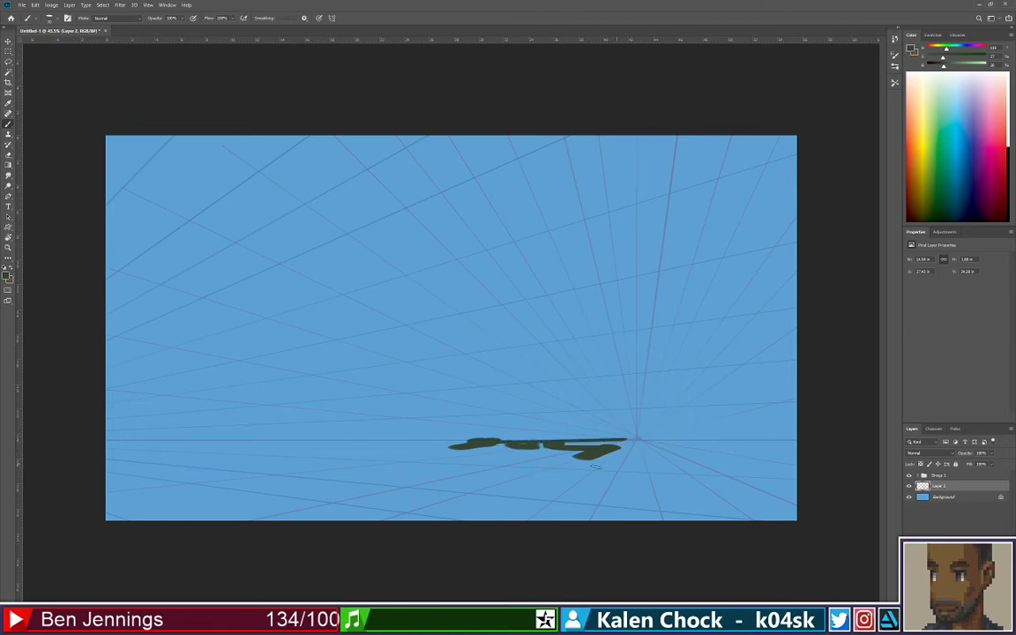
pyautogui.hotkey('ctrl', 'z')
pyautogui.moveTo(631, 444); pyautogui.dragTo(757, 452)
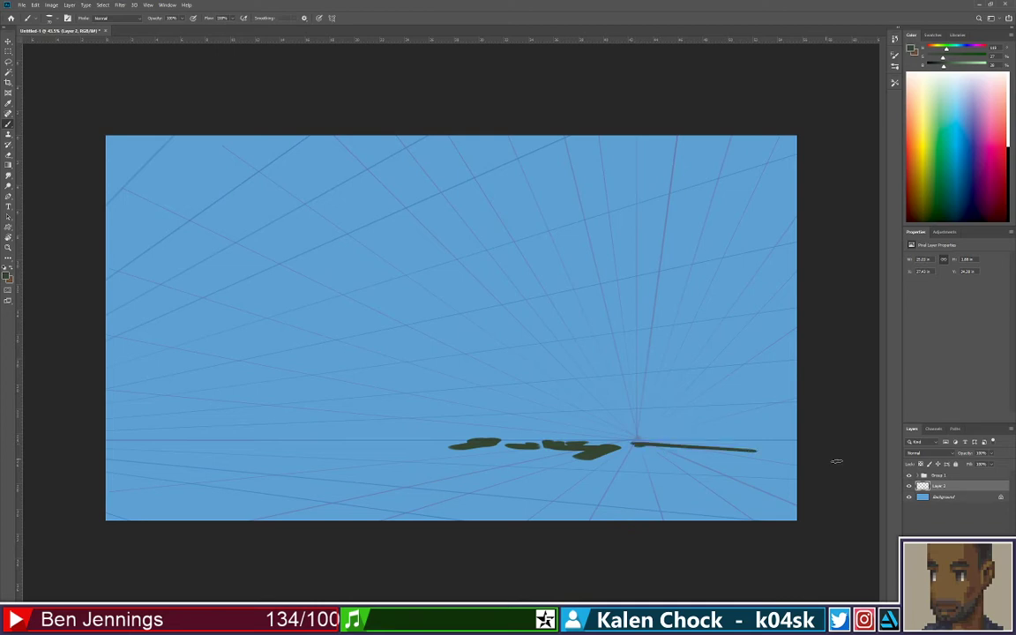
pyautogui.moveTo(653, 445); pyautogui.dragTo(728, 445)
# Refine the land strip beside the vanishing point by erasing and repainting, and paint a thin horizon line to the left canvas edge
pyautogui.press('e')
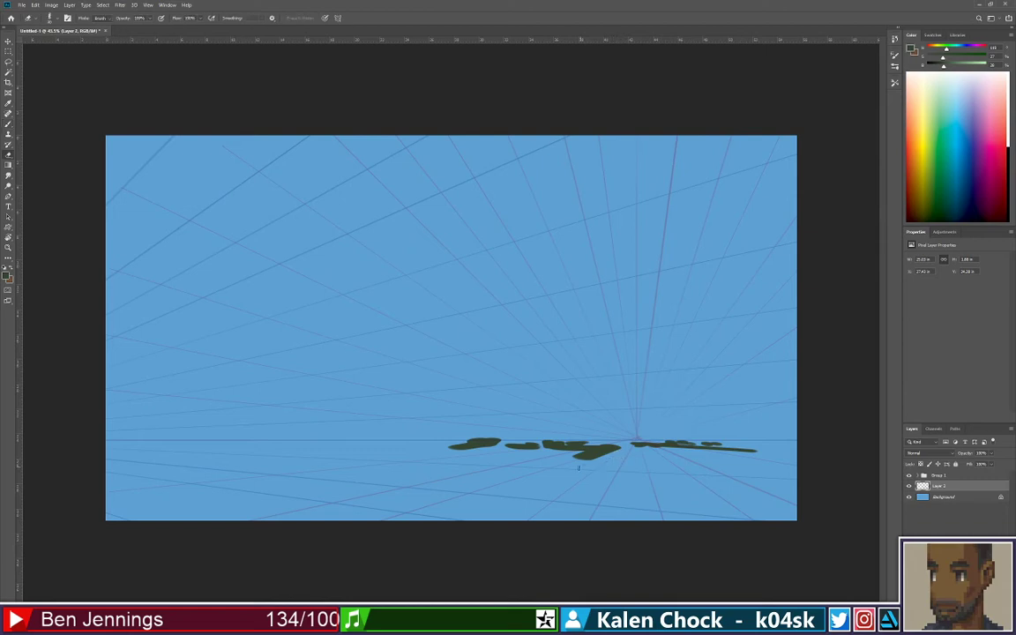
pyautogui.moveTo(665, 446); pyautogui.dragTo(635, 447)
pyautogui.press('b')
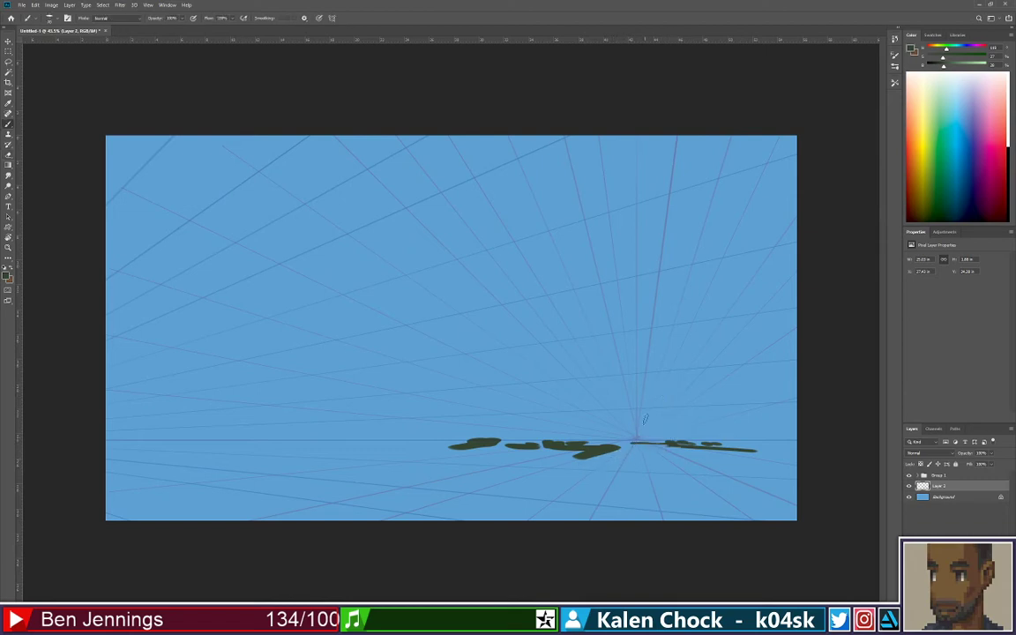
pyautogui.moveTo(629, 444)
pyautogui.mouseDown()
pyautogui.moveTo(714, 445)
pyautogui.moveTo(696, 440)
pyautogui.mouseUp()
pyautogui.moveTo(454, 442); pyautogui.dragTo(99, 441)
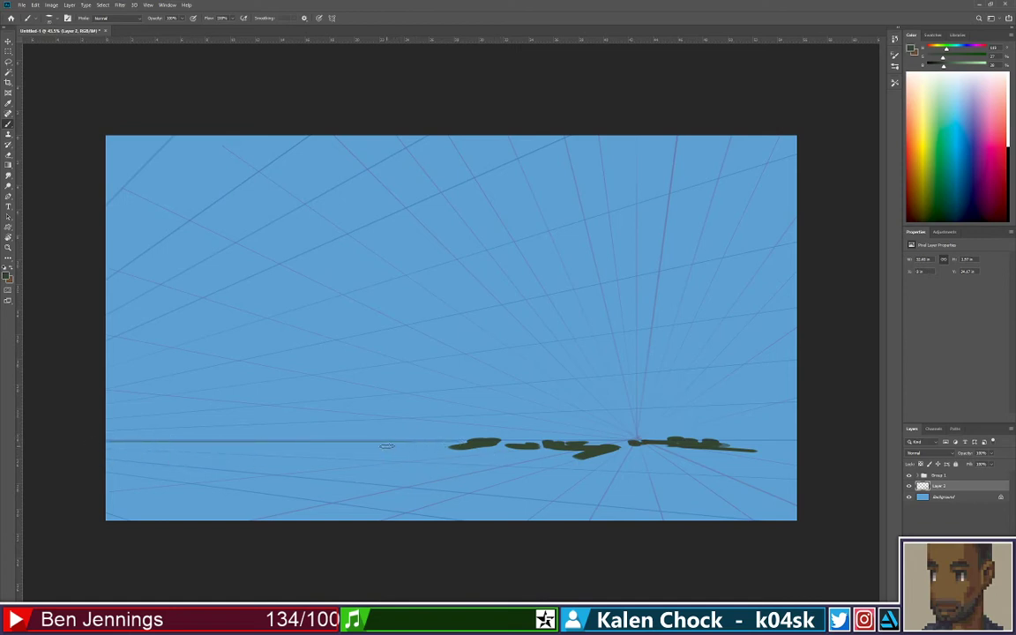
# Paint larger dark green land patches below the horizon across the middle distance, reaching the right canvas edge
pyautogui.moveTo(386, 445)
pyautogui.mouseDown()
pyautogui.moveTo(414, 461)
pyautogui.moveTo(437, 460)
pyautogui.moveTo(421, 439)
pyautogui.moveTo(374, 445)
pyautogui.moveTo(370, 460)
pyautogui.moveTo(414, 438)
pyautogui.moveTo(458, 463)
pyautogui.moveTo(522, 463)
pyautogui.moveTo(498, 457)
pyautogui.moveTo(504, 451)
pyautogui.moveTo(511, 468)
pyautogui.moveTo(574, 454)
pyautogui.moveTo(626, 465)
pyautogui.moveTo(600, 460)
pyautogui.moveTo(595, 470)
pyautogui.moveTo(622, 465)
pyautogui.mouseUp()
pyautogui.hotkey('ctrl', 'z')
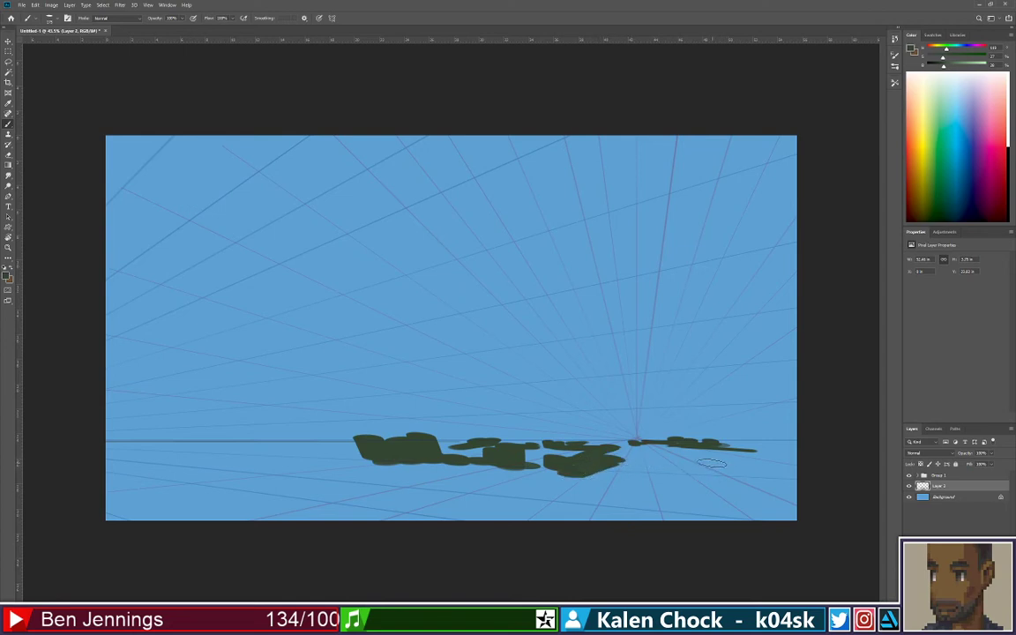
pyautogui.moveTo(713, 463)
pyautogui.mouseDown()
pyautogui.moveTo(762, 458)
pyautogui.moveTo(756, 447)
pyautogui.moveTo(757, 472)
pyautogui.moveTo(774, 443)
pyautogui.moveTo(752, 446)
pyautogui.moveTo(758, 462)
pyautogui.moveTo(792, 454)
pyautogui.mouseUp()
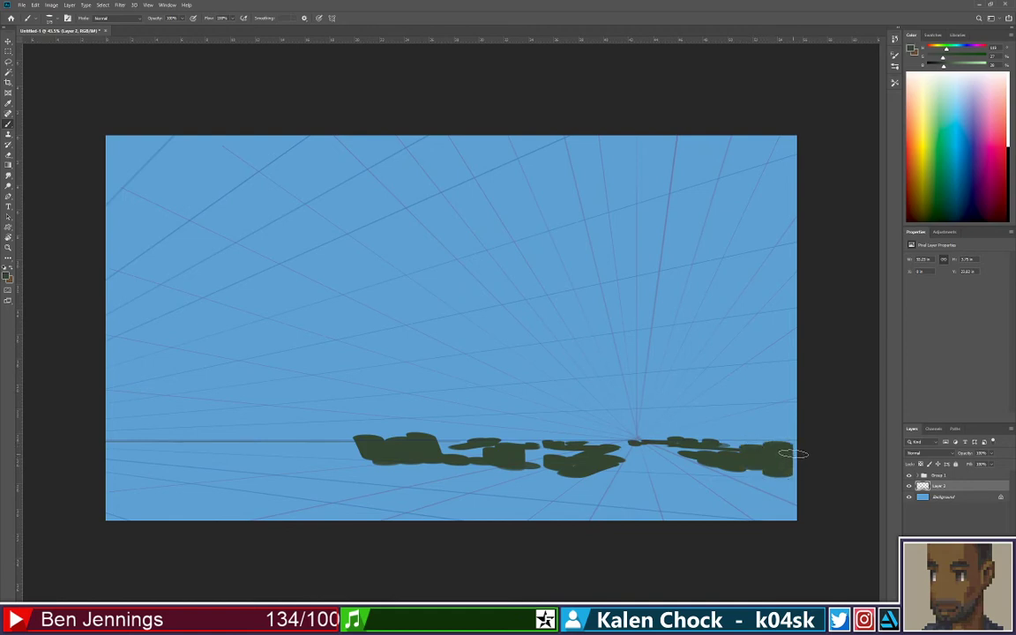
# Paint a large dark green foreground landmass across the canvas's lower-left area with a larger brush
pyautogui.press('z')
pyautogui.keyDown('alt'); pyautogui.click(619, 455); pyautogui.keyUp('alt')
pyautogui.keyDown('alt'); pyautogui.click(622, 445); pyautogui.keyUp('alt')
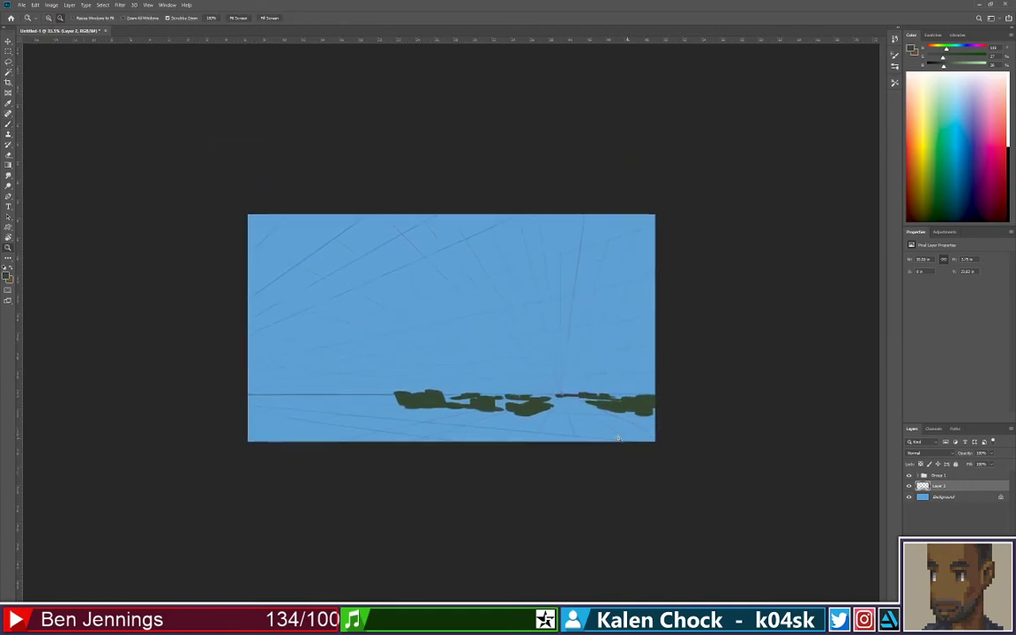
pyautogui.click(453, 454)
pyautogui.press('b')
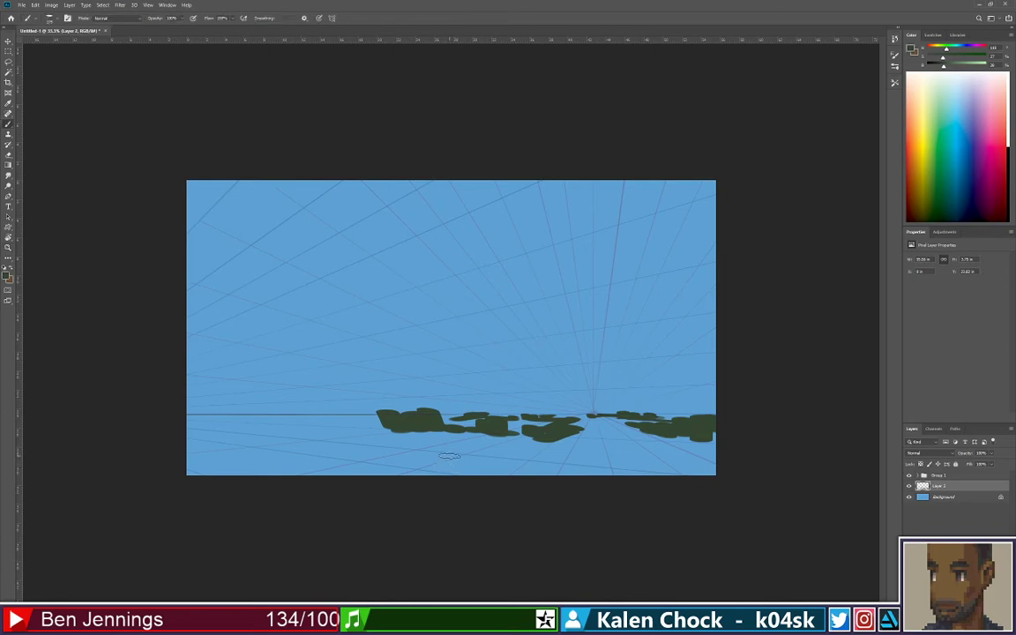
pyautogui.moveTo(451, 448)
pyautogui.mouseDown()
pyautogui.moveTo(377, 480)
pyautogui.moveTo(437, 450)
pyautogui.moveTo(195, 481)
pyautogui.moveTo(272, 476)
pyautogui.moveTo(170, 450)
pyautogui.moveTo(402, 449)
pyautogui.moveTo(259, 445)
pyautogui.moveTo(309, 432)
pyautogui.moveTo(335, 452)
pyautogui.moveTo(414, 449)
pyautogui.moveTo(259, 438)
pyautogui.moveTo(253, 450)
pyautogui.moveTo(226, 435)
pyautogui.moveTo(233, 477)
pyautogui.moveTo(204, 446)
pyautogui.moveTo(216, 480)
pyautogui.moveTo(232, 442)
pyautogui.moveTo(266, 467)
pyautogui.moveTo(352, 448)
pyautogui.moveTo(300, 433)
pyautogui.moveTo(295, 461)
pyautogui.moveTo(361, 449)
pyautogui.mouseUp()
# Add a new empty layer directly above the Background, beneath the dark green land layer
pyautogui.press('z')
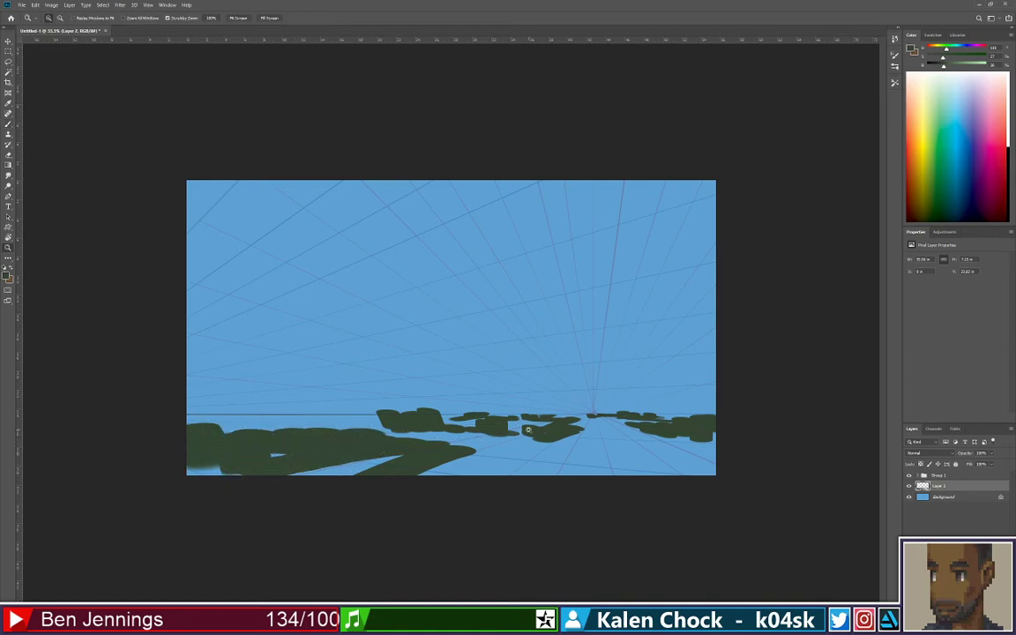
pyautogui.moveTo(493, 421)
pyautogui.mouseDown()
pyautogui.moveTo(472, 422)
pyautogui.moveTo(503, 416)
pyautogui.mouseUp()
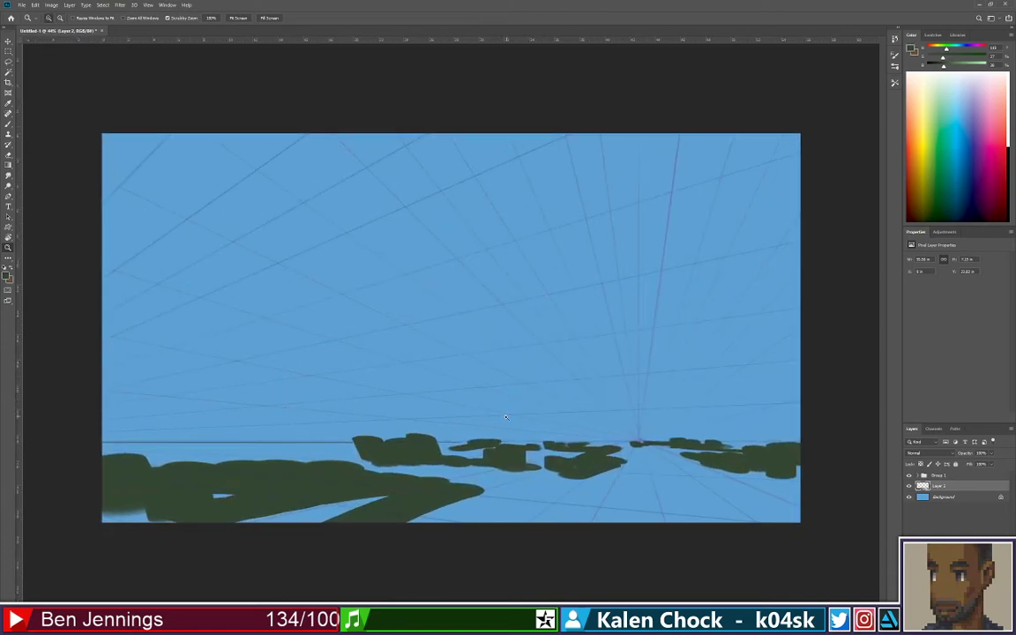
pyautogui.press('b')
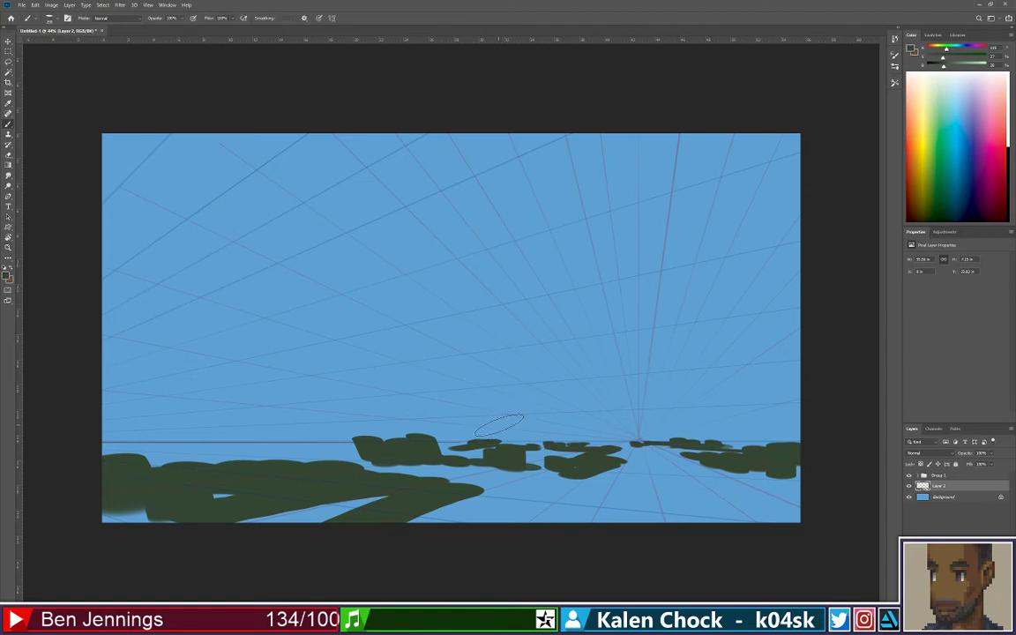
pyautogui.click(970, 513)
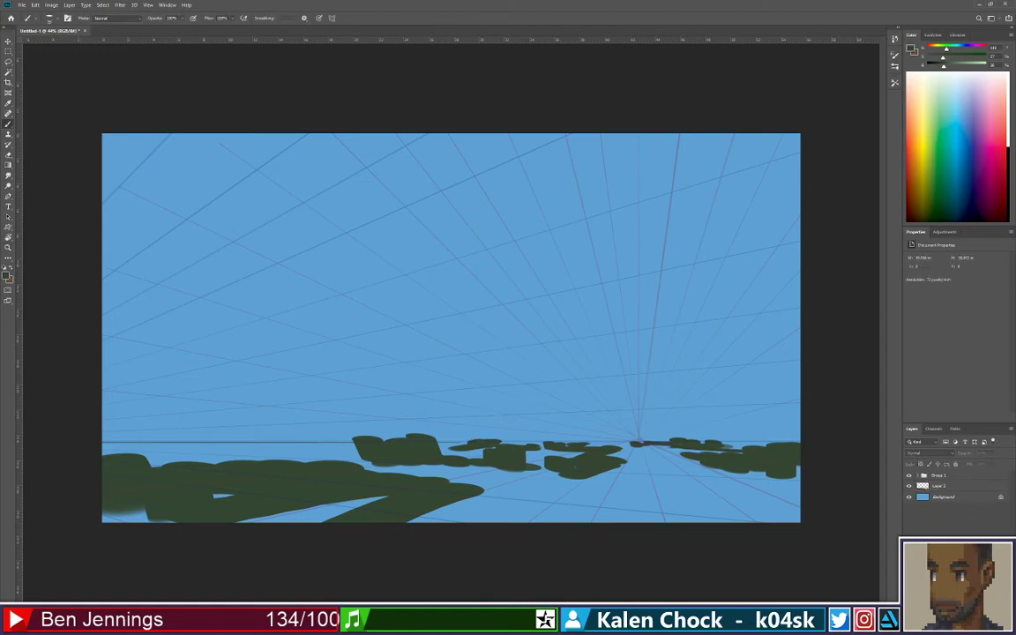
pyautogui.click(952, 499)
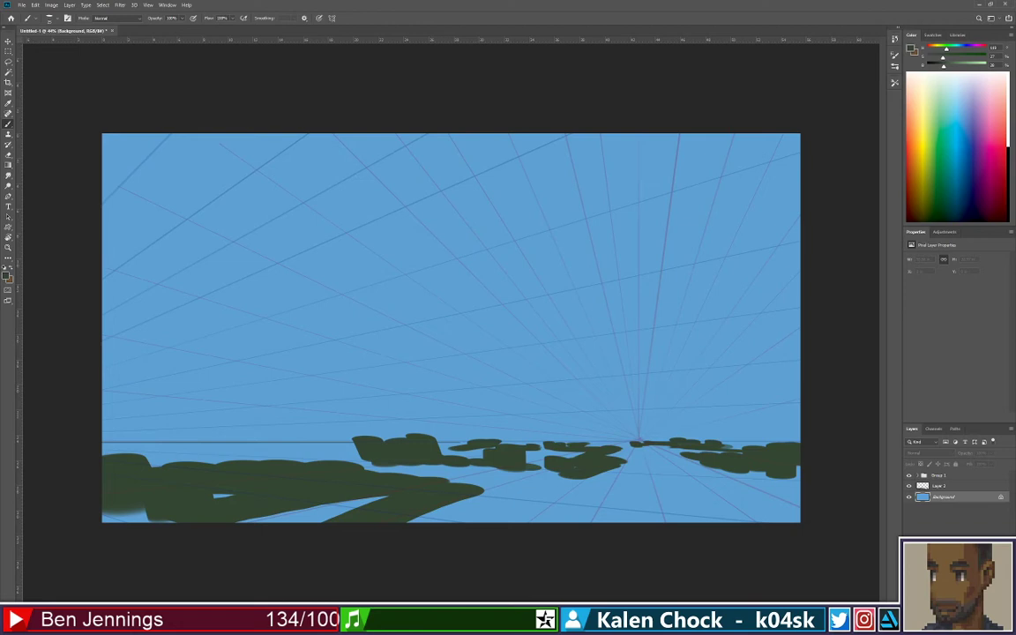
pyautogui.hotkey('ctrl', 'shift', 'alt', 'n')
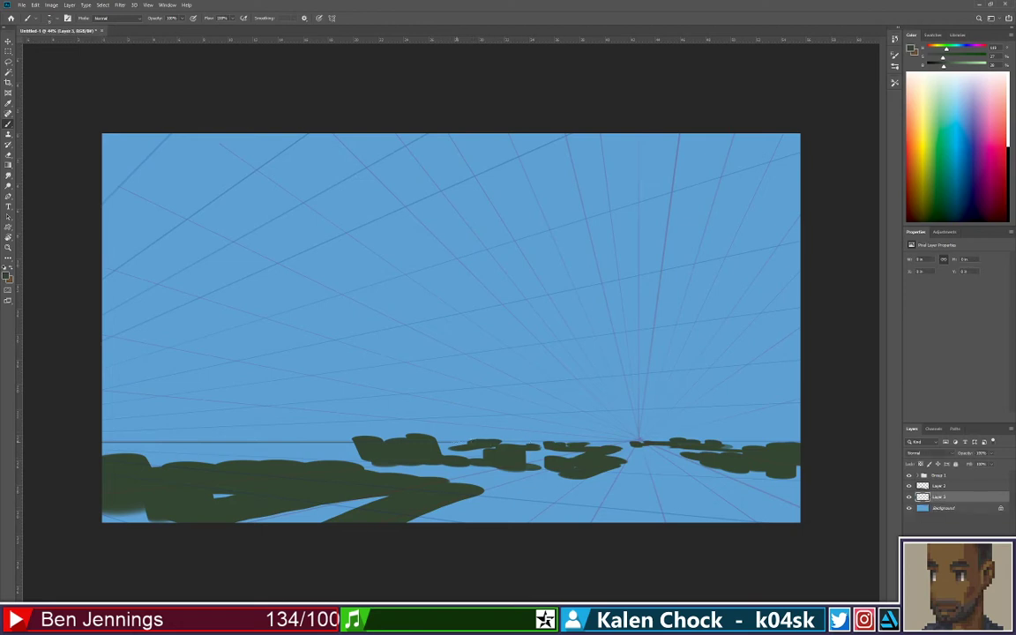
# Sketch a low mountain with thin straight lines behind the vanishing point, with a long slope to the right and a lower inner line
pyautogui.click(511, 439)
pyautogui.keyDown('shift'); pyautogui.click(587, 380); pyautogui.keyUp('shift')
pyautogui.hotkey('ctrl', 'z')
pyautogui.keyDown('shift'); pyautogui.click(544, 406); pyautogui.keyUp('shift')
pyautogui.keyDown('shift'); pyautogui.click(765, 444); pyautogui.keyUp('shift')
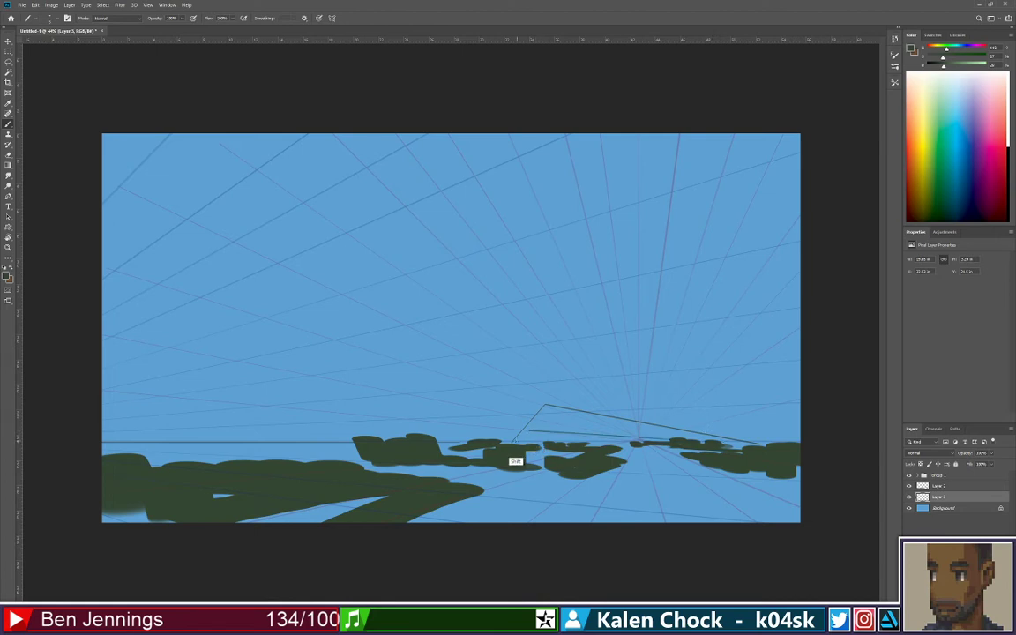
pyautogui.keyDown('shift'); pyautogui.click(514, 438); pyautogui.keyUp('shift')
pyautogui.moveTo(628, 407); pyautogui.dragTo(532, 352)
pyautogui.keyDown('shift'); pyautogui.click(439, 394); pyautogui.keyUp('shift')
pyautogui.keyDown('shift'); pyautogui.click(414, 390); pyautogui.keyUp('shift')
pyautogui.keyDown('shift'); pyautogui.click(382, 437); pyautogui.keyUp('shift')
pyautogui.hotkey('ctrl', 'z')
pyautogui.hotkey('ctrl', 'z')
pyautogui.hotkey('ctrl', 'z')
pyautogui.hotkey('ctrl', 'z')
# Sketch a taller ridge behind the first mountain, with another peak to its left and a tiny peak at the far left end
pyautogui.click(492, 440)
pyautogui.keyDown('shift'); pyautogui.click(554, 385); pyautogui.keyUp('shift')
pyautogui.keyDown('shift'); pyautogui.click(671, 413); pyautogui.keyUp('shift')
pyautogui.keyDown('shift'); pyautogui.click(469, 376); pyautogui.keyUp('shift')
pyautogui.keyDown('shift'); pyautogui.click(420, 437); pyautogui.keyUp('shift')
pyautogui.keyDown('shift'); pyautogui.click(403, 424); pyautogui.keyUp('shift')
pyautogui.keyDown('shift'); pyautogui.click(393, 436); pyautogui.keyUp('shift')
# Draw a straight slope line from the left canvas edge down to the foreground landmass
pyautogui.press('z')
pyautogui.moveTo(473, 411); pyautogui.dragTo(430, 403)
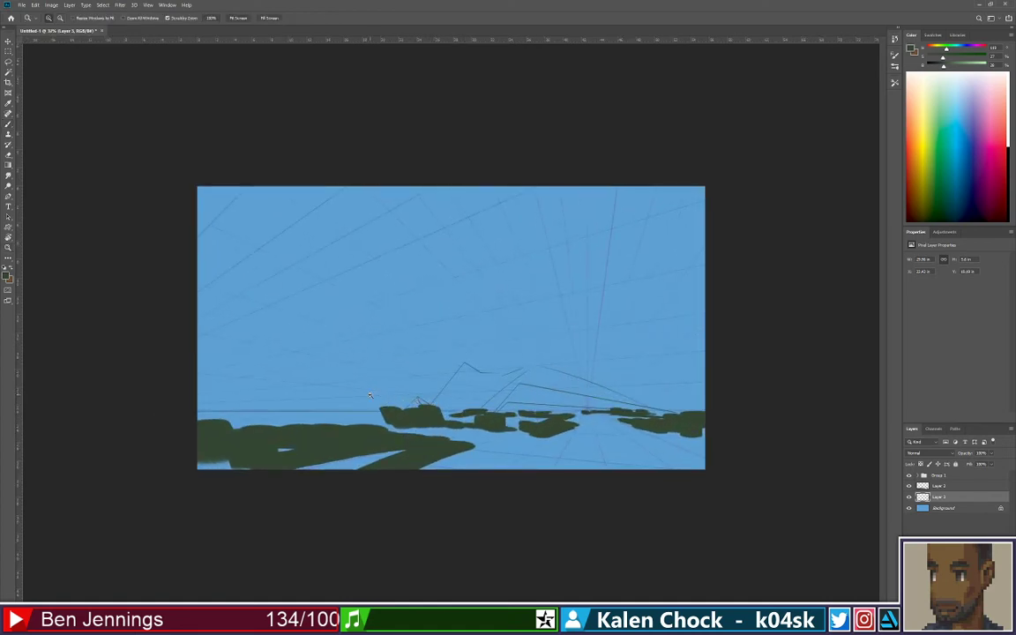
pyautogui.press('b')
pyautogui.keyDown('shift'); pyautogui.click(446, 442); pyautogui.keyUp('shift')
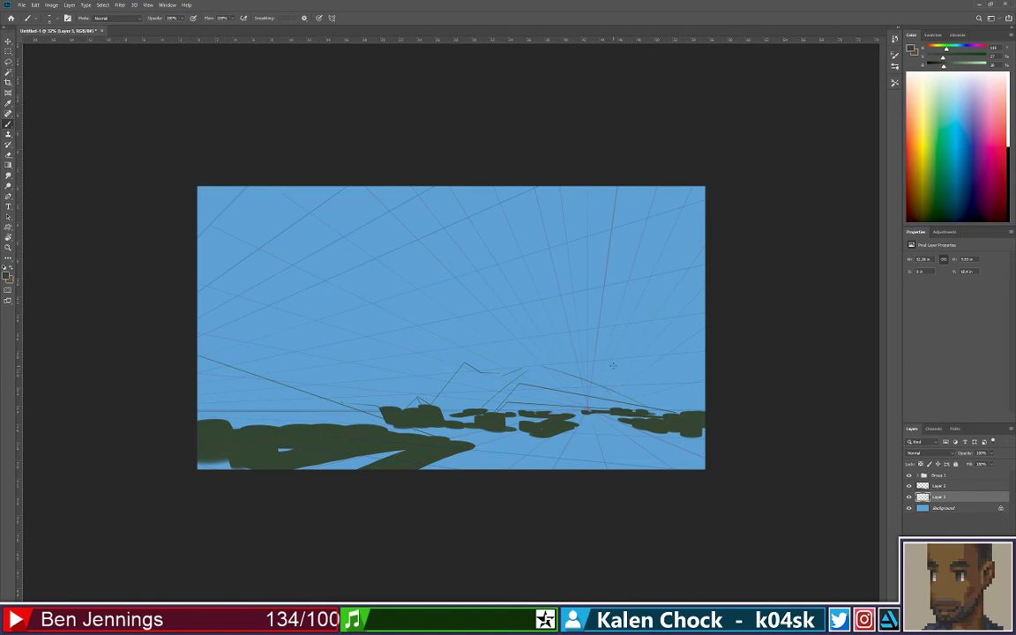
pyautogui.moveTo(656, 260); pyautogui.dragTo(564, 320)
pyautogui.keyDown('shift'); pyautogui.click(478, 311); pyautogui.keyUp('shift')
pyautogui.keyDown('shift'); pyautogui.click(338, 391); pyautogui.keyUp('shift')
pyautogui.hotkey('ctrl', 'z')
pyautogui.hotkey('ctrl', 'z')
pyautogui.hotkey('ctrl', 'z')
# Sketch a huge background mountain with a steep left slope, a flat uneven top and a ridge rising toward the upper-right corner
pyautogui.keyDown('shift'); pyautogui.click(410, 313); pyautogui.keyUp('shift')
pyautogui.moveTo(410, 313)
pyautogui.mouseDown()
pyautogui.moveTo(495, 317)
pyautogui.moveTo(641, 263)
pyautogui.moveTo(690, 239)
pyautogui.moveTo(700, 214)
pyautogui.mouseUp()
pyautogui.moveTo(227, 360)
pyautogui.mouseDown()
pyautogui.moveTo(265, 336)
pyautogui.moveTo(346, 366)
pyautogui.mouseUp()
pyautogui.hotkey('ctrl', 'z')
# Sketch a smaller distant peak to the left of the huge mountain, joining its steep slope
pyautogui.click(273, 358)
pyautogui.keyDown('shift'); pyautogui.click(298, 344); pyautogui.keyUp('shift')
pyautogui.keyDown('shift'); pyautogui.click(345, 370); pyautogui.keyUp('shift')
pyautogui.press('z')
pyautogui.keyDown('alt'); pyautogui.click(346, 308); pyautogui.keyUp('alt')
pyautogui.click(450, 346)
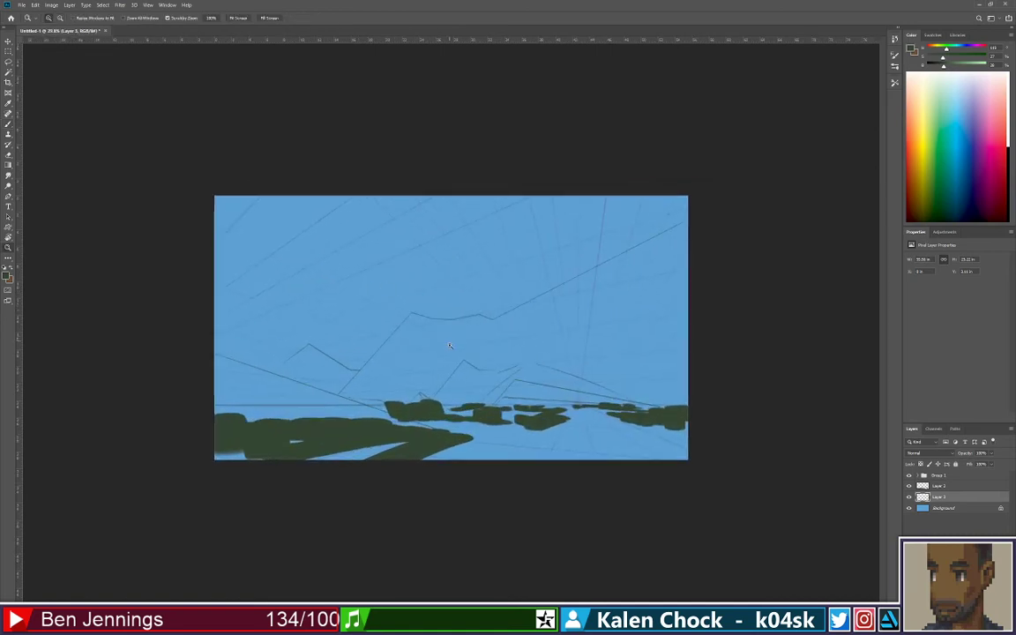
pyautogui.press('b')
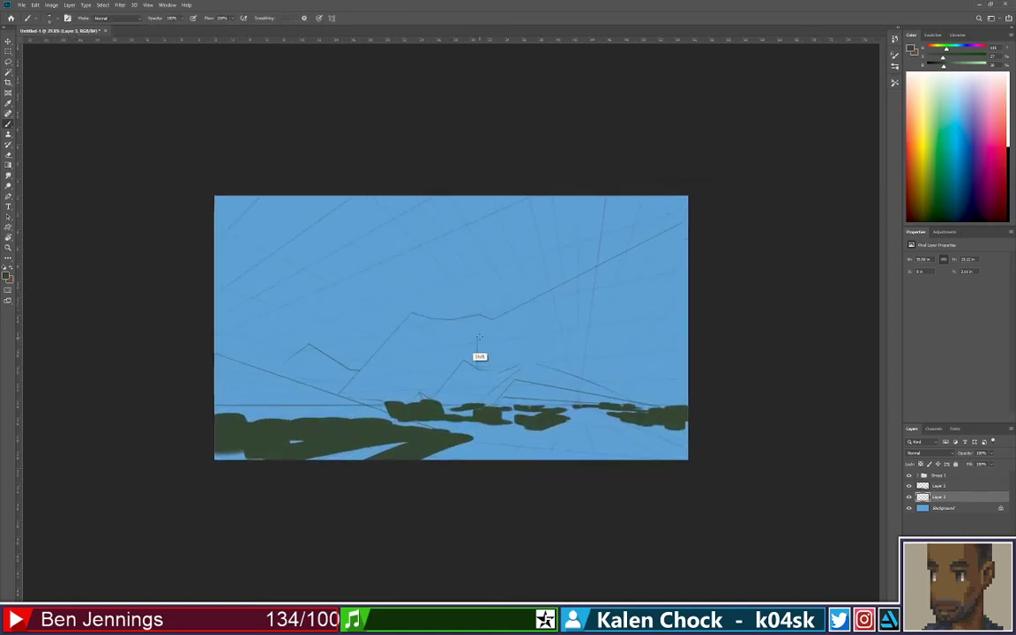
# Sketch a tall, narrow pointed tower rising from the slope just right of the small central peak
pyautogui.moveTo(477, 369); pyautogui.dragTo(477, 337)
pyautogui.keyDown('shift'); pyautogui.click(488, 333); pyautogui.keyUp('shift')
pyautogui.keyDown('shift'); pyautogui.click(488, 369); pyautogui.keyUp('shift')
# Outline a large angular shape above the huge mountain, reaching the top canvas edge and rising toward the upper-right corner
pyautogui.moveTo(384, 293); pyautogui.dragTo(422, 301)
pyautogui.keyDown('shift'); pyautogui.click(365, 276); pyautogui.keyUp('shift')
pyautogui.keyDown('shift'); pyautogui.click(404, 219); pyautogui.keyUp('shift')
pyautogui.keyDown('shift'); pyautogui.click(487, 198); pyautogui.keyUp('shift')
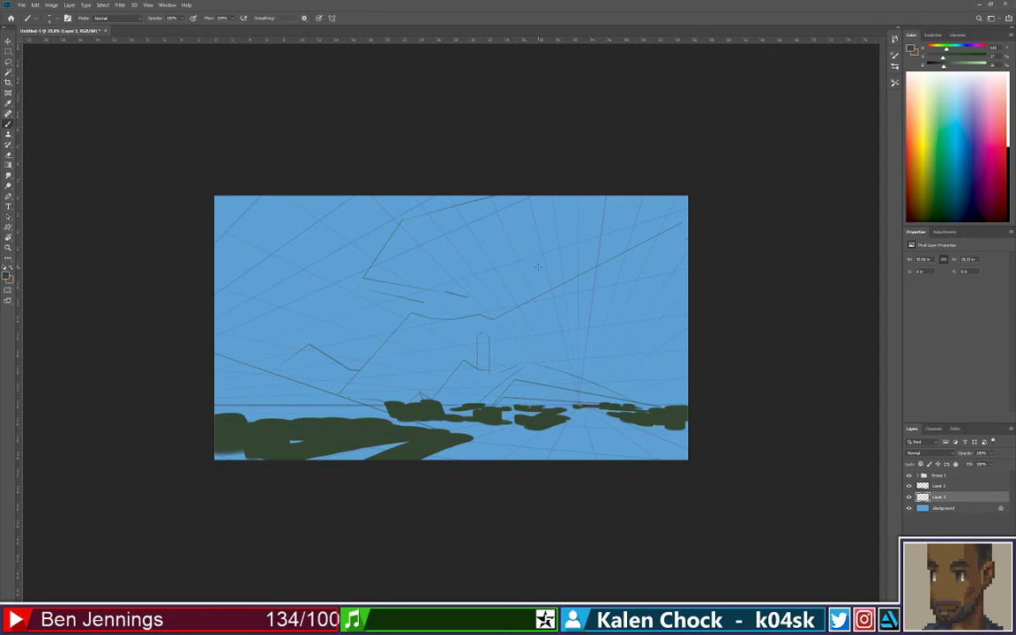
pyautogui.keyDown('shift'); pyautogui.click(516, 269); pyautogui.keyUp('shift')
# Outline a second large angular shape in the upper-left sky, with a small wedge joining it to the shape above the mountain
pyautogui.click(259, 318)
pyautogui.keyDown('shift'); pyautogui.click(332, 316); pyautogui.keyUp('shift')
pyautogui.keyDown('shift'); pyautogui.click(311, 255); pyautogui.keyUp('shift')
pyautogui.keyDown('shift'); pyautogui.click(359, 267); pyautogui.keyUp('shift')
pyautogui.keyDown('shift'); pyautogui.click(357, 319); pyautogui.keyUp('shift')
pyautogui.keyDown('shift'); pyautogui.click(385, 321); pyautogui.keyUp('shift')
pyautogui.keyDown('shift'); pyautogui.click(404, 301); pyautogui.keyUp('shift')
pyautogui.keyDown('shift'); pyautogui.click(362, 285); pyautogui.keyUp('shift')
pyautogui.press('z')
pyautogui.scroll(-3, 373, 294)
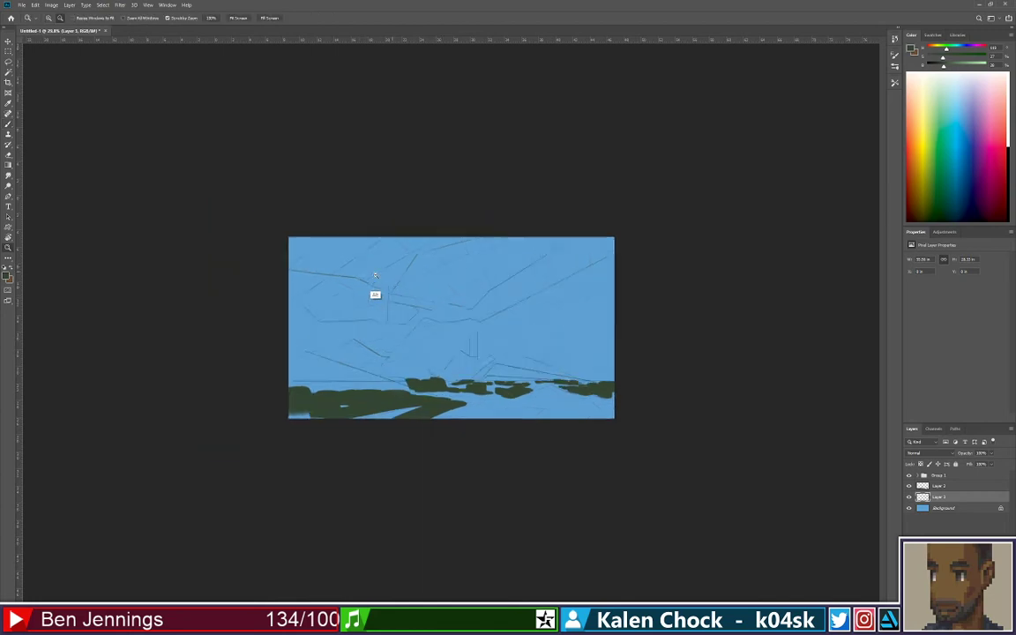
pyautogui.scroll(4, 386, 288)
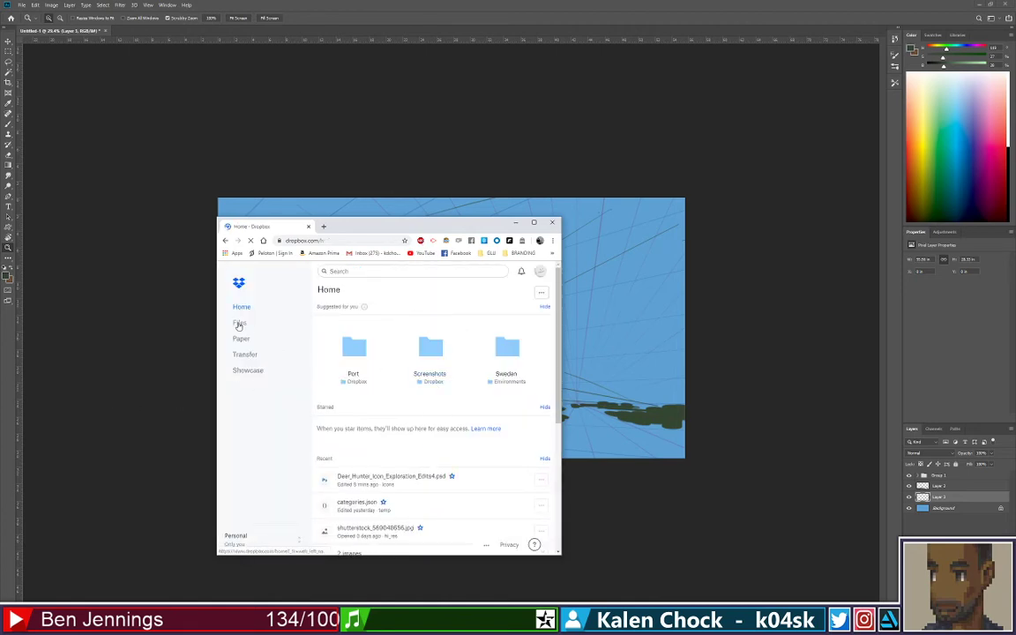
# Browse the Dropbox files in the browser and mark the FEEDBACK THURSDAY folder inside File requests
pyautogui.click(250, 356)
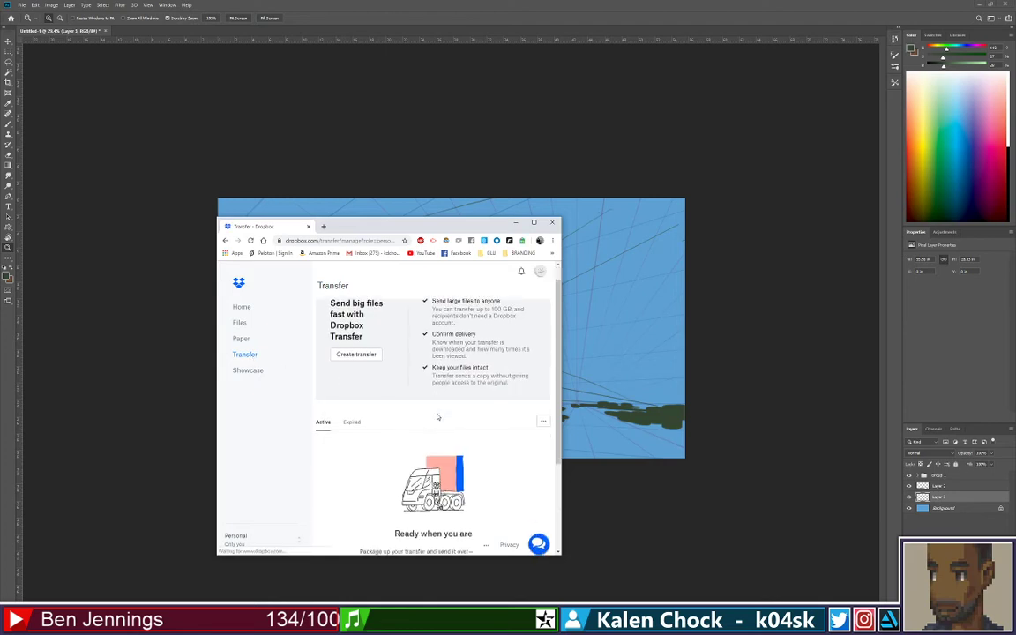
pyautogui.hotkey('alt', 'Left')
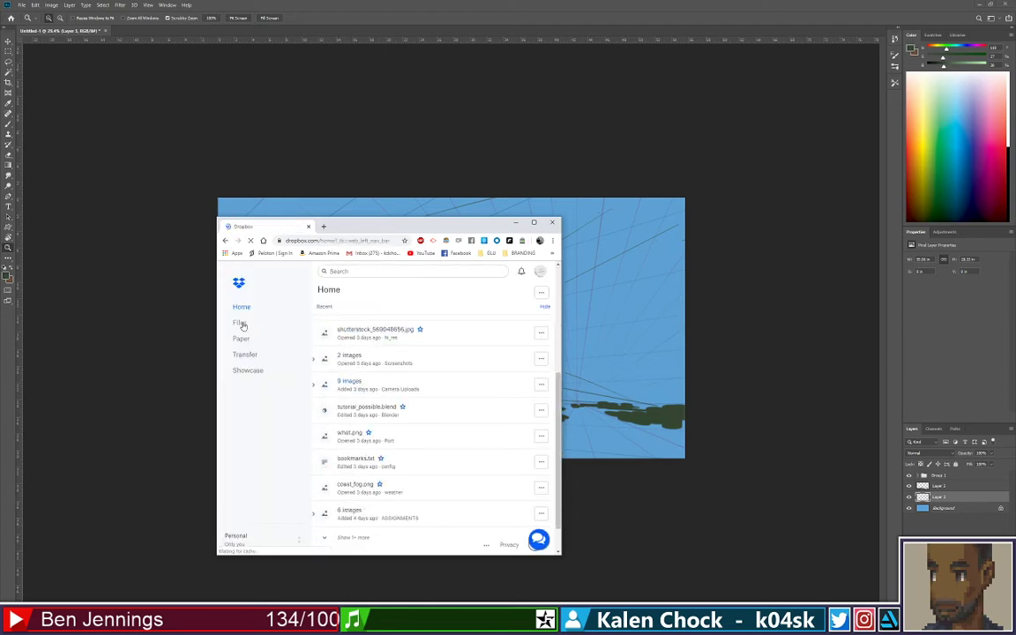
pyautogui.scroll(-3, 406, 406)
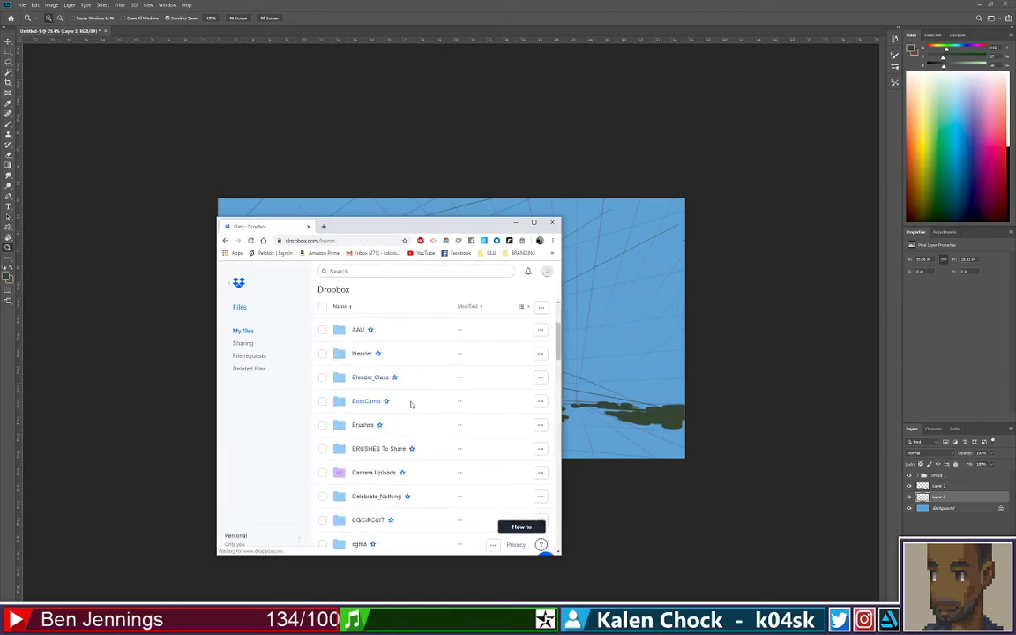
pyautogui.scroll(-3, 412, 406)
pyautogui.scroll(-2, 414, 408)
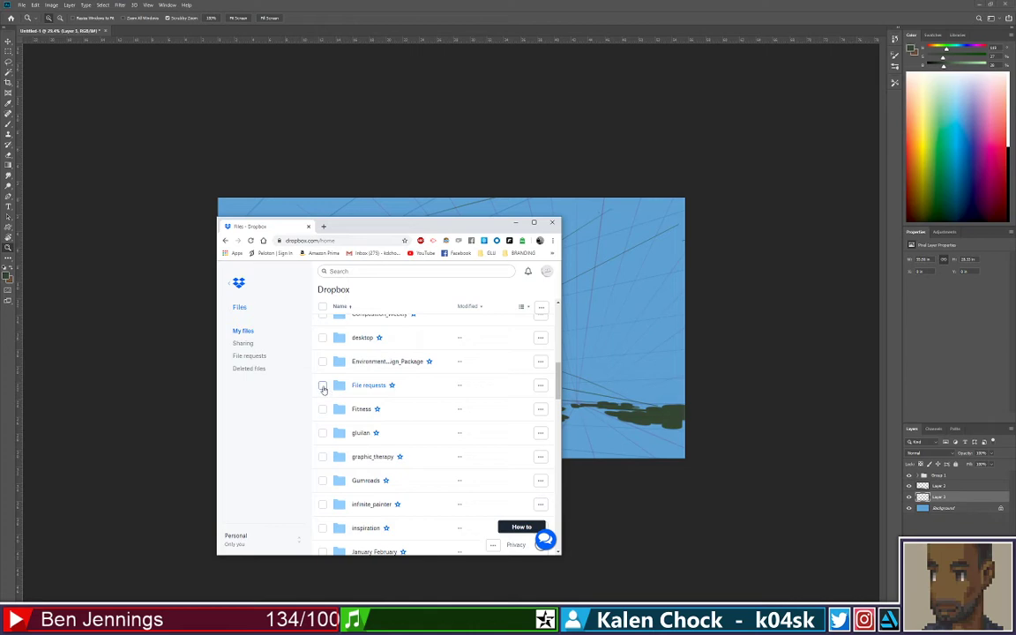
pyautogui.click(321, 386)
pyautogui.click(338, 388)
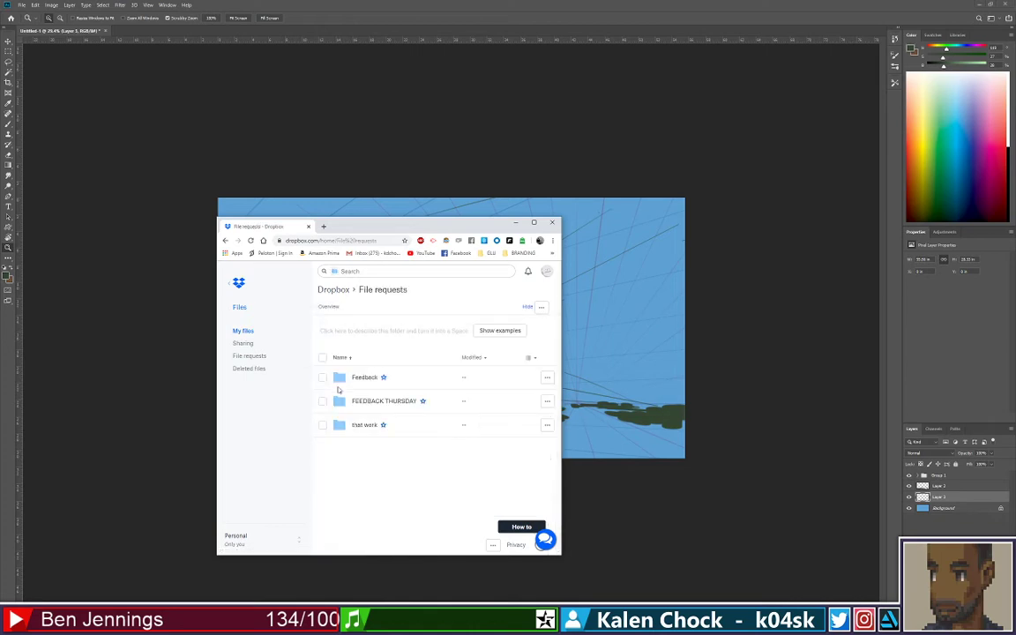
pyautogui.click(321, 402)
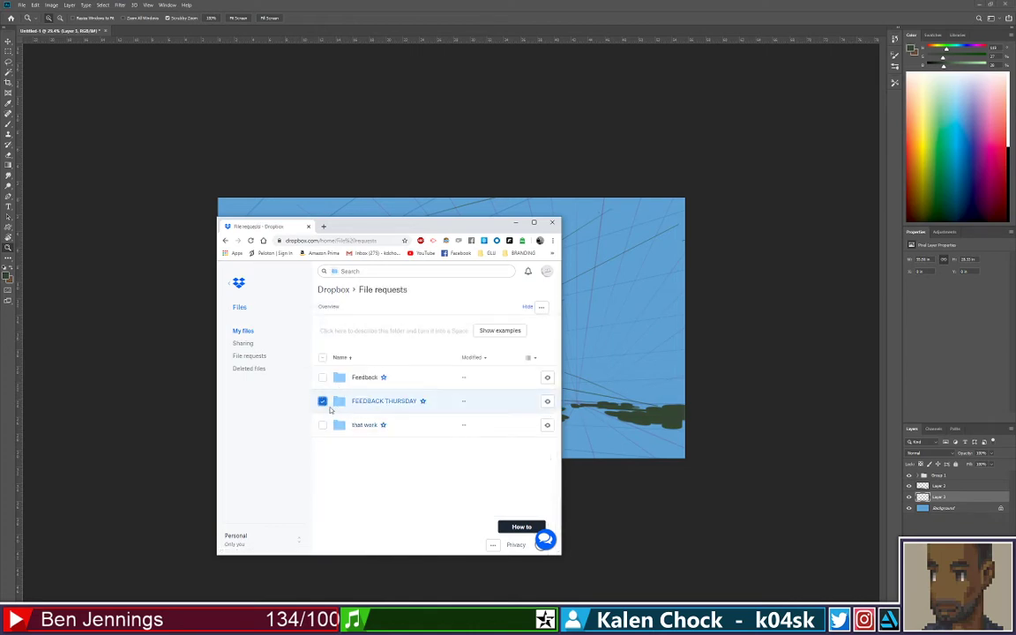
# Go to the Dropbox file requests page, widen the browser window and start a new file request
pyautogui.click(255, 357)
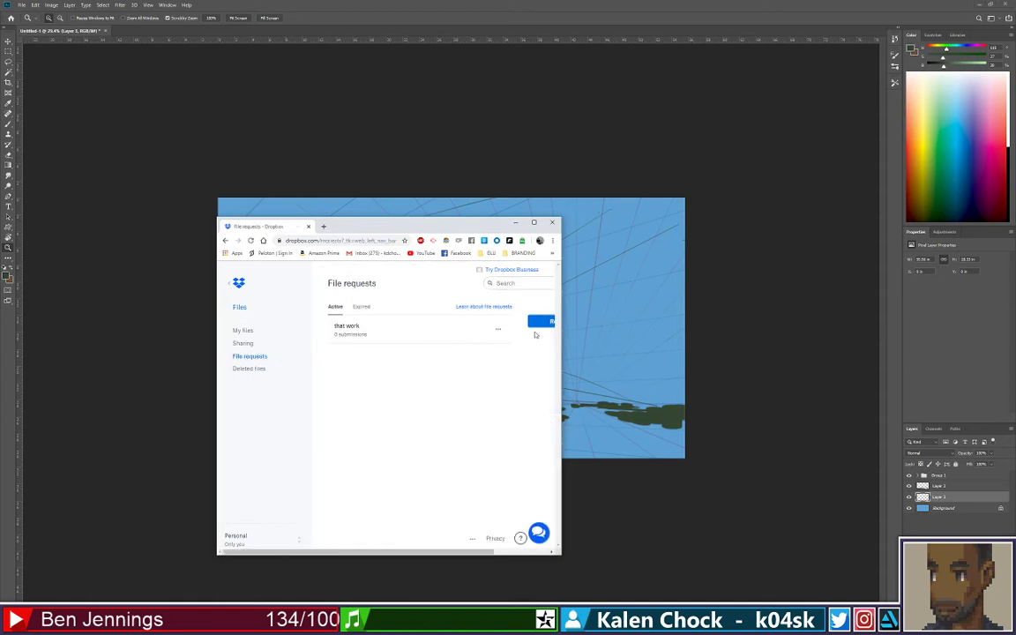
pyautogui.moveTo(560, 358); pyautogui.dragTo(701, 359)
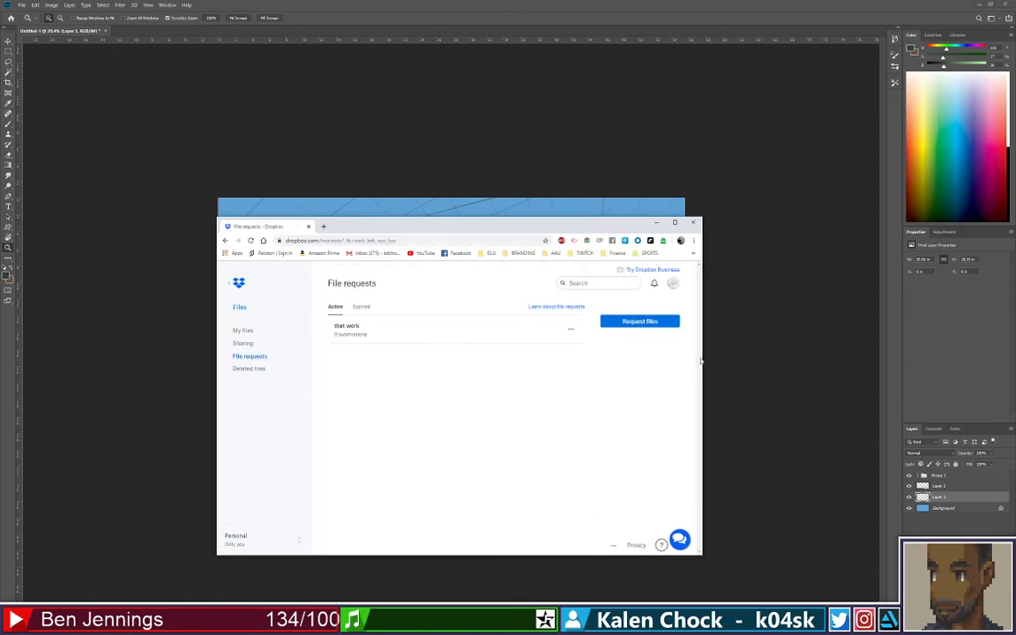
pyautogui.click(639, 321)
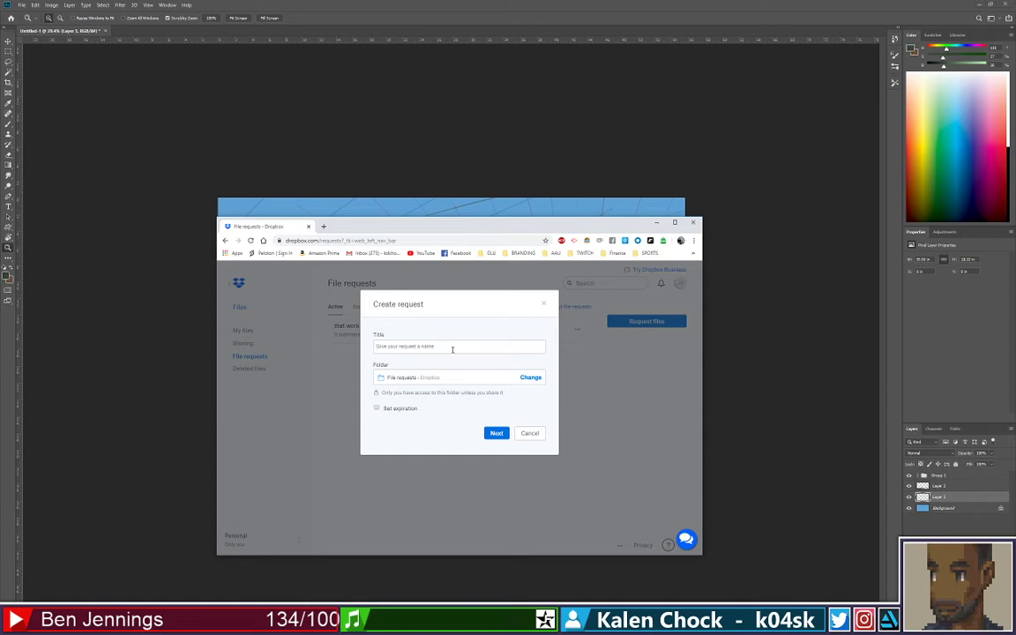
# Set the destination folder for submitted files to FEEDBACK THURSDAY inside File requests
pyautogui.click(536, 378)
pyautogui.scroll(-5, 445, 363)
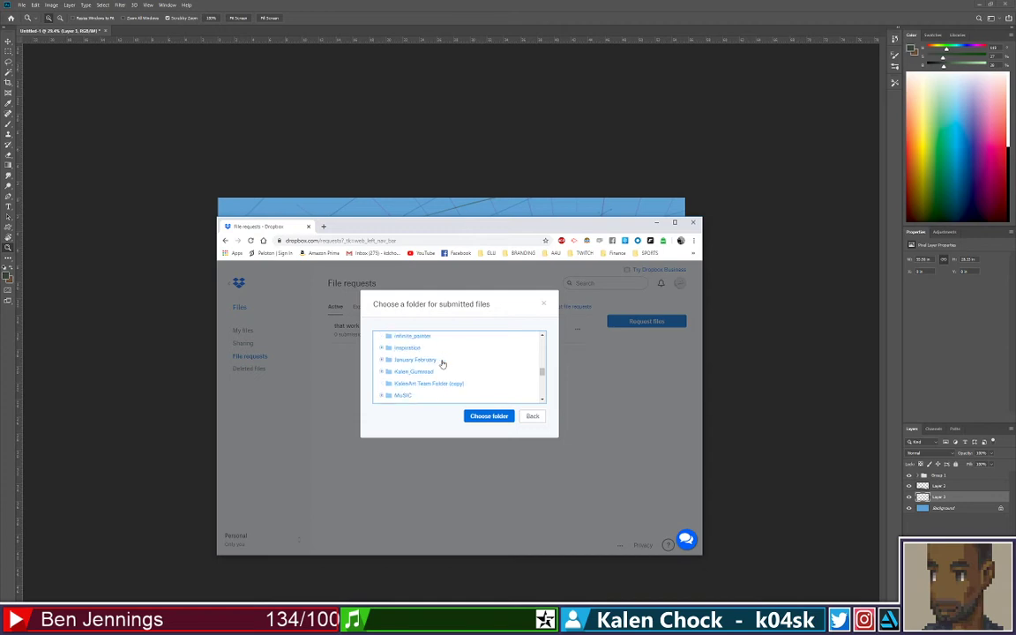
pyautogui.scroll(-3, 442, 363)
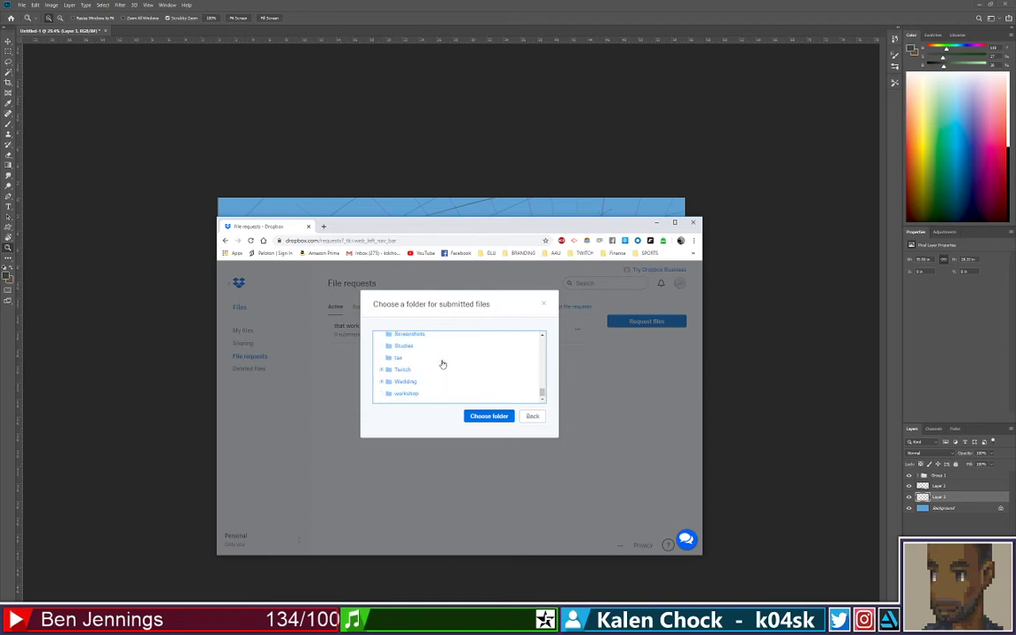
pyautogui.scroll(8, 443, 364)
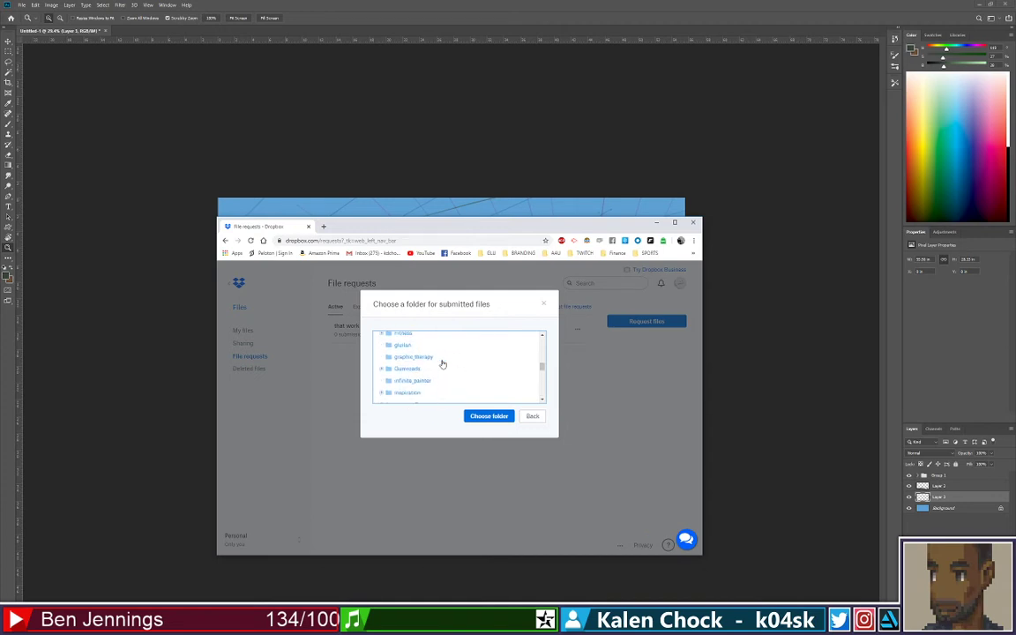
pyautogui.scroll(1, 442, 364)
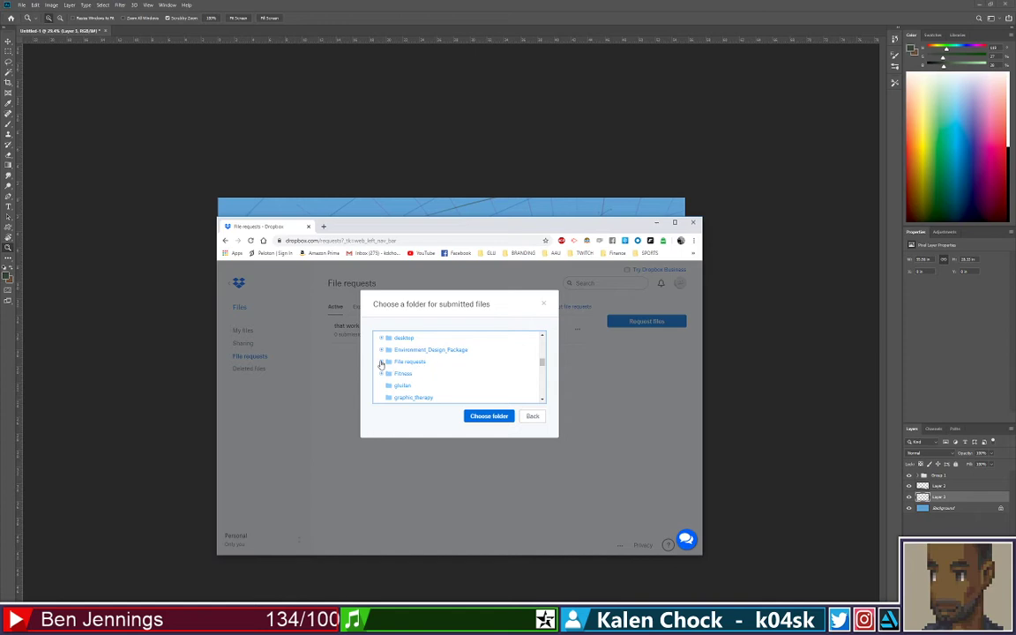
pyautogui.click(380, 362)
pyautogui.click(421, 385)
pyautogui.click(490, 417)
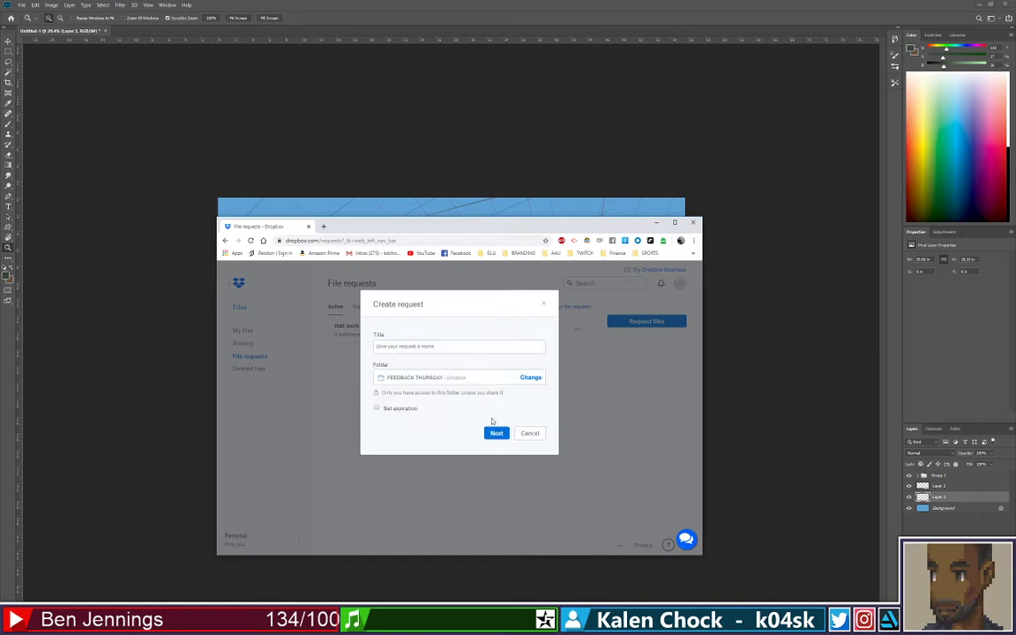
# Title the file request WORK TO SUBMIT, enable its expiration with the default date and create it
pyautogui.click(447, 345)
pyautogui.write('WORK TO SUBMIT')
pyautogui.click(379, 409)
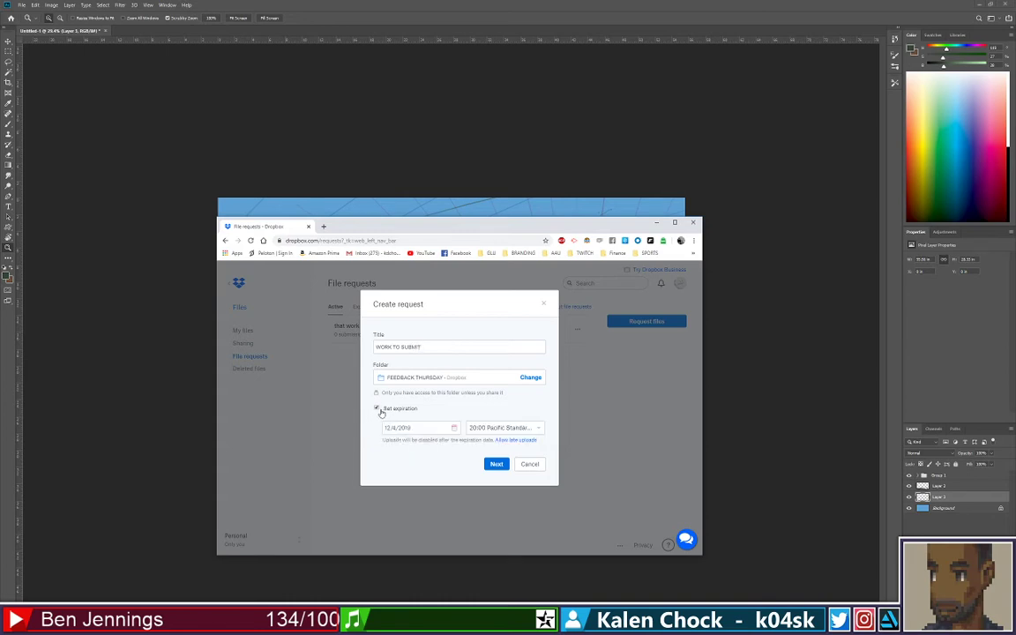
pyautogui.click(496, 465)
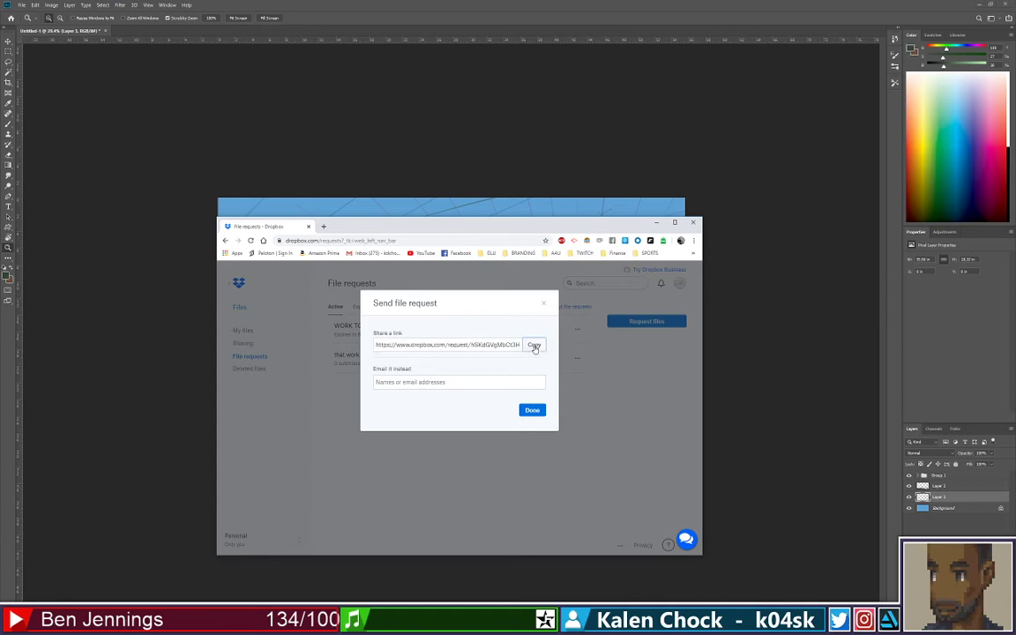
# Copy the file request's share link, close the dialog and check the link posted in the Restream chat
pyautogui.click(533, 344)
pyautogui.click(531, 410)
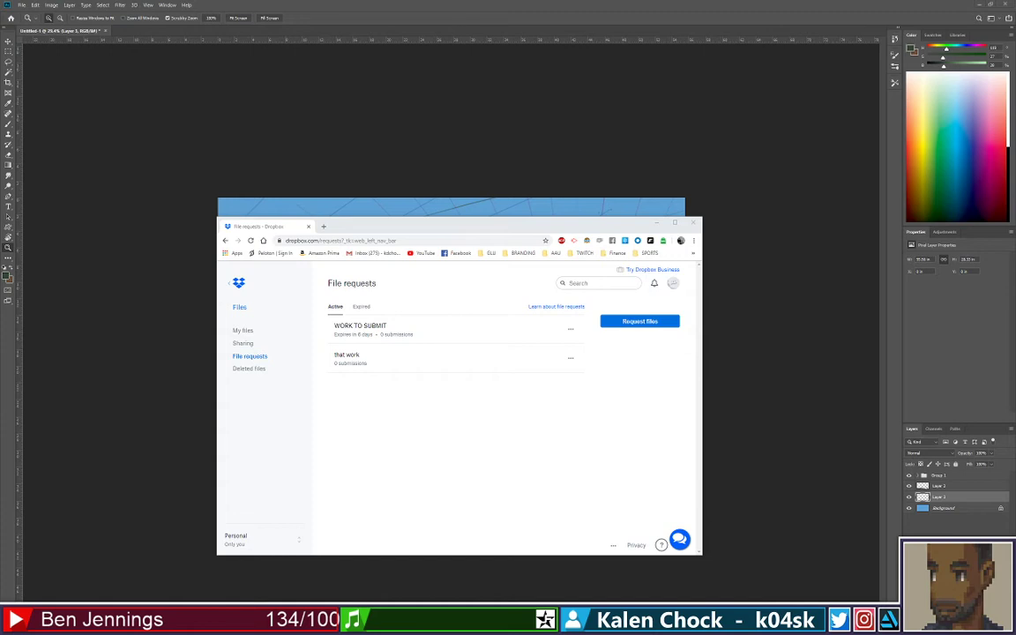
pyautogui.click(624, 205)
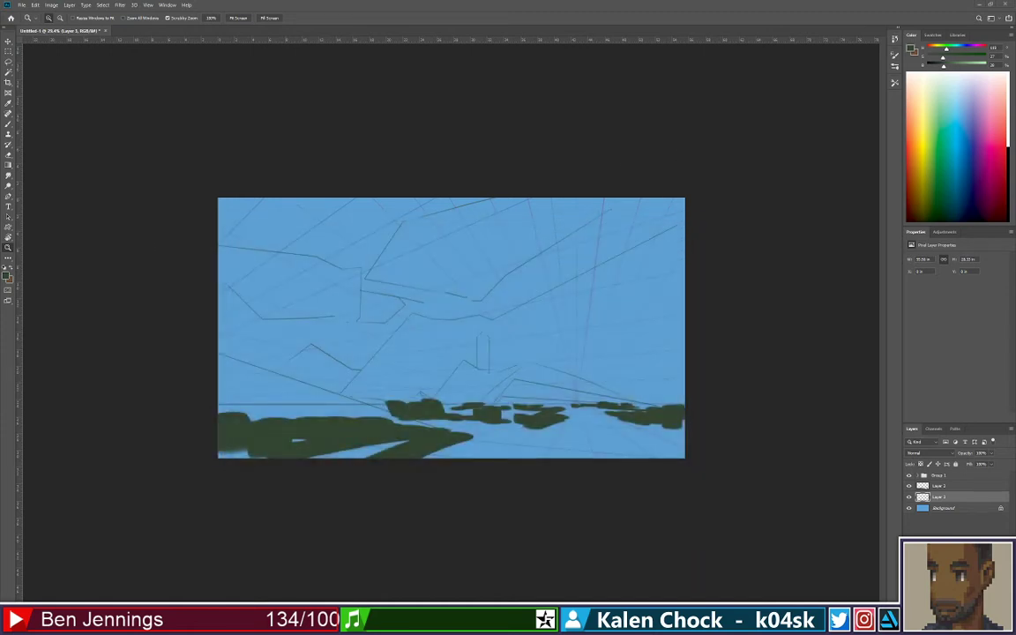
pyautogui.hotkey('alt', 'Tab')
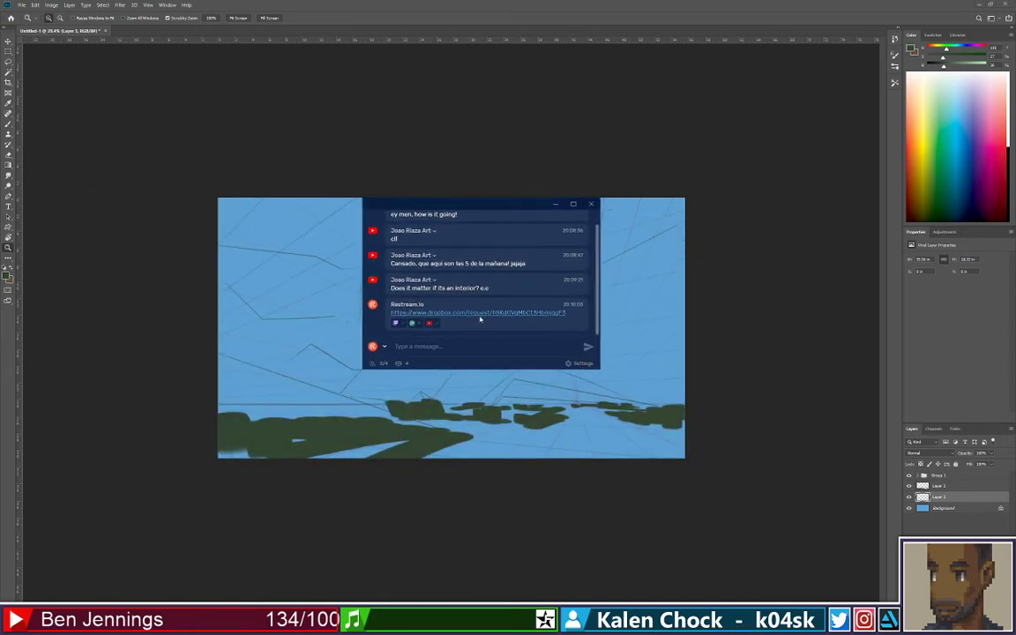
pyautogui.hotkey('alt', 'Tab')
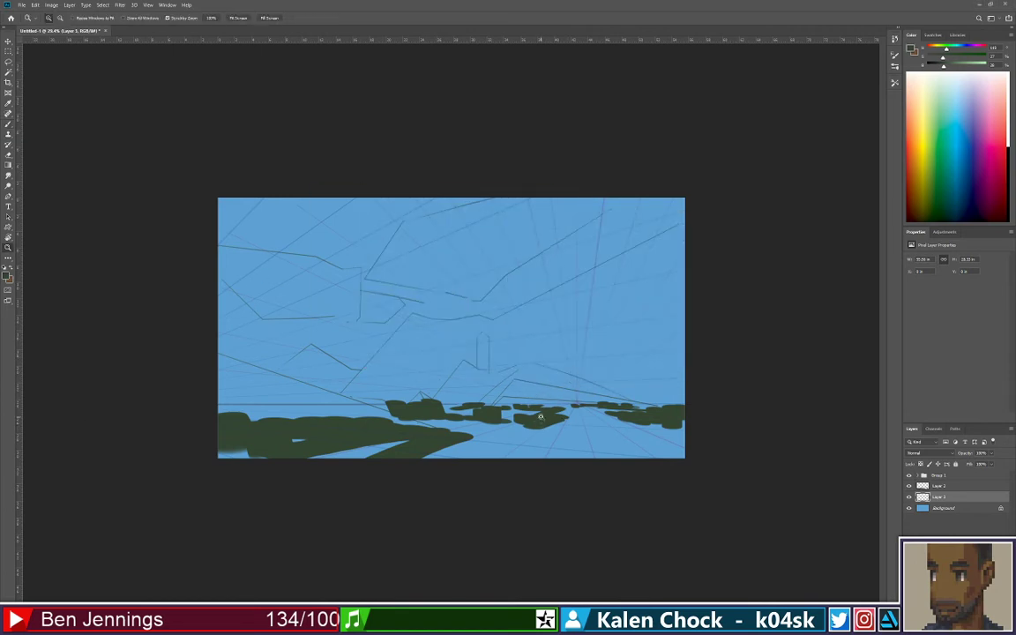
# Switch back to Photoshop and trim the lower edges of the middle green land patches on Layer 2 with the Eraser
pyautogui.hotkey('ctrl', '+')
pyautogui.hotkey('ctrl', '+')
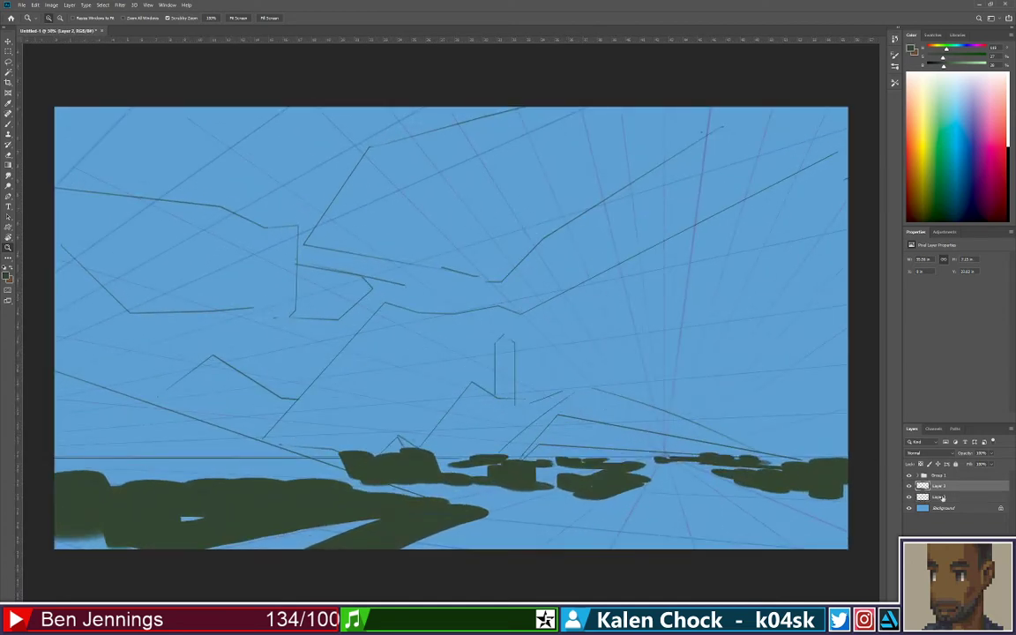
pyautogui.press('e')
pyautogui.rightClick(514, 498)
pyautogui.press('Escape')
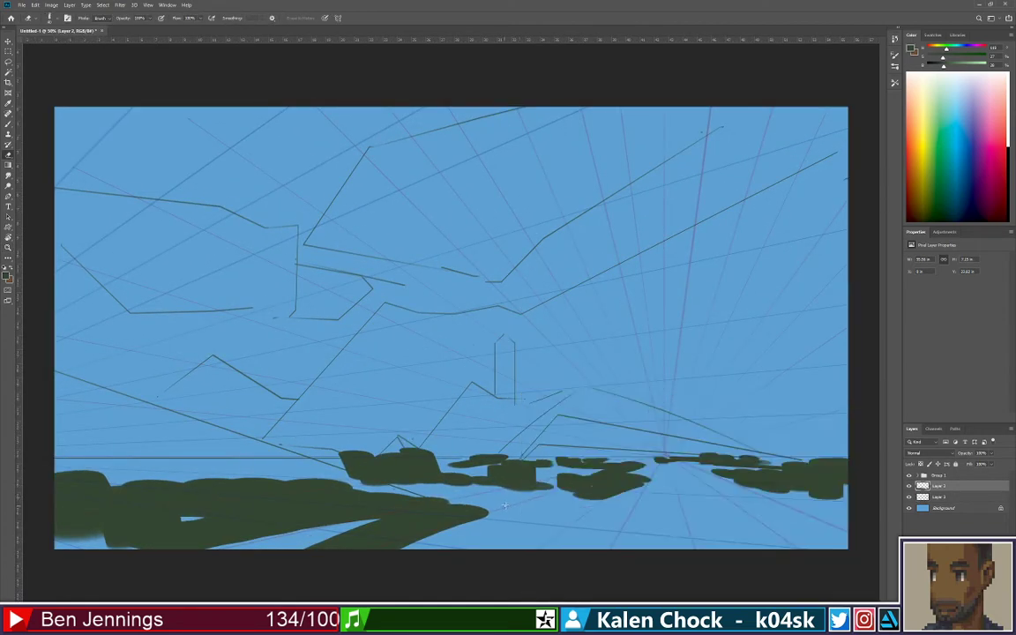
pyautogui.press('b')
pyautogui.press('e')
pyautogui.moveTo(498, 490)
pyautogui.mouseDown()
pyautogui.moveTo(653, 501)
pyautogui.moveTo(580, 499)
pyautogui.mouseUp()
# Paint thin green land strips along the horizon between the middle patches, trimming their edges with the Eraser
pyautogui.press('b')
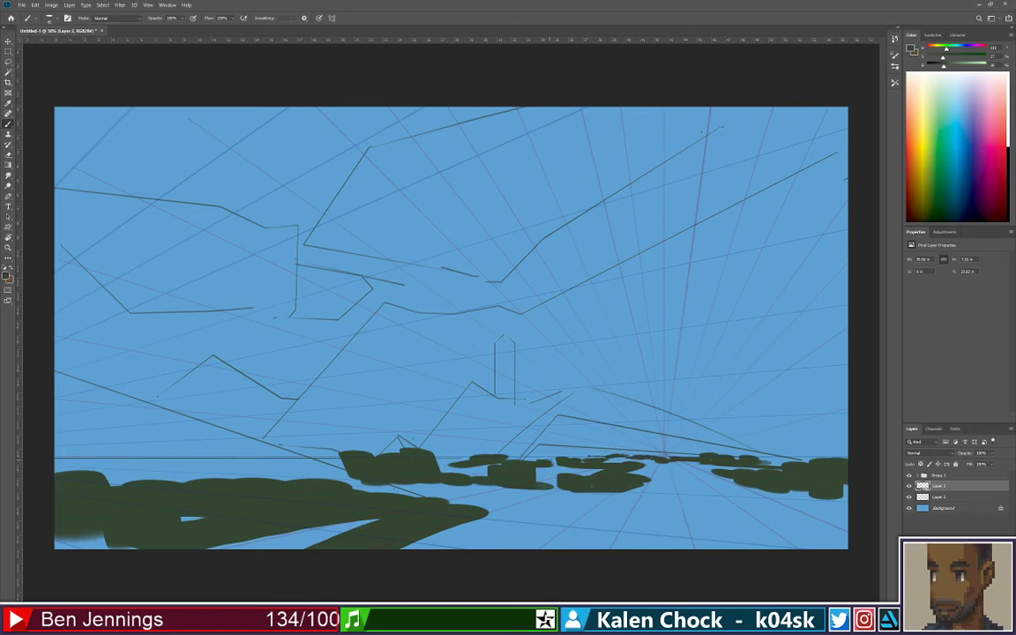
pyautogui.moveTo(564, 459); pyautogui.dragTo(500, 456)
pyautogui.press('e')
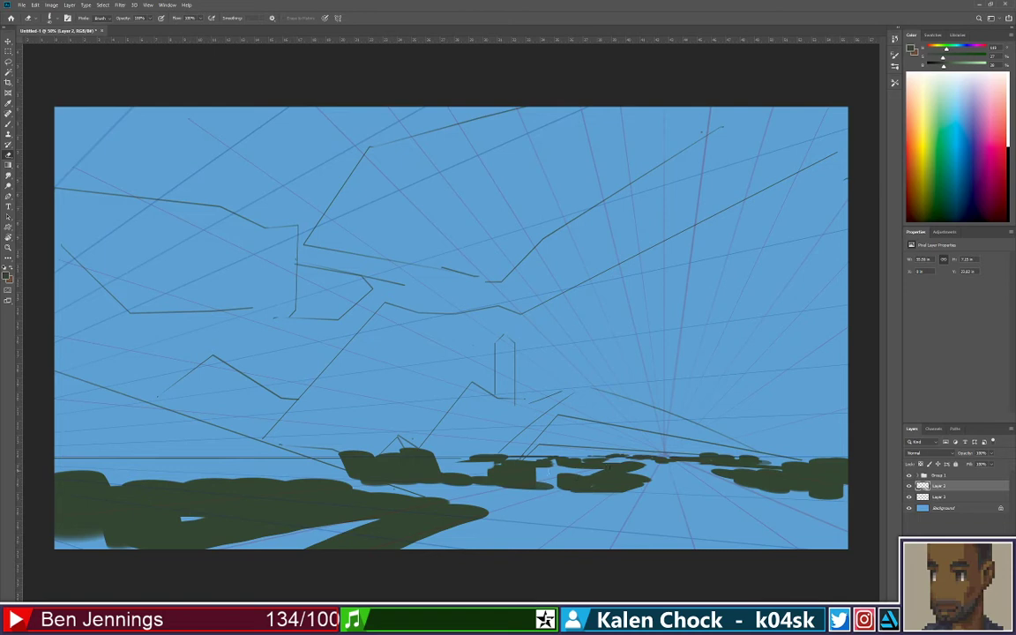
pyautogui.moveTo(562, 467); pyautogui.dragTo(585, 468)
pyautogui.press('b')
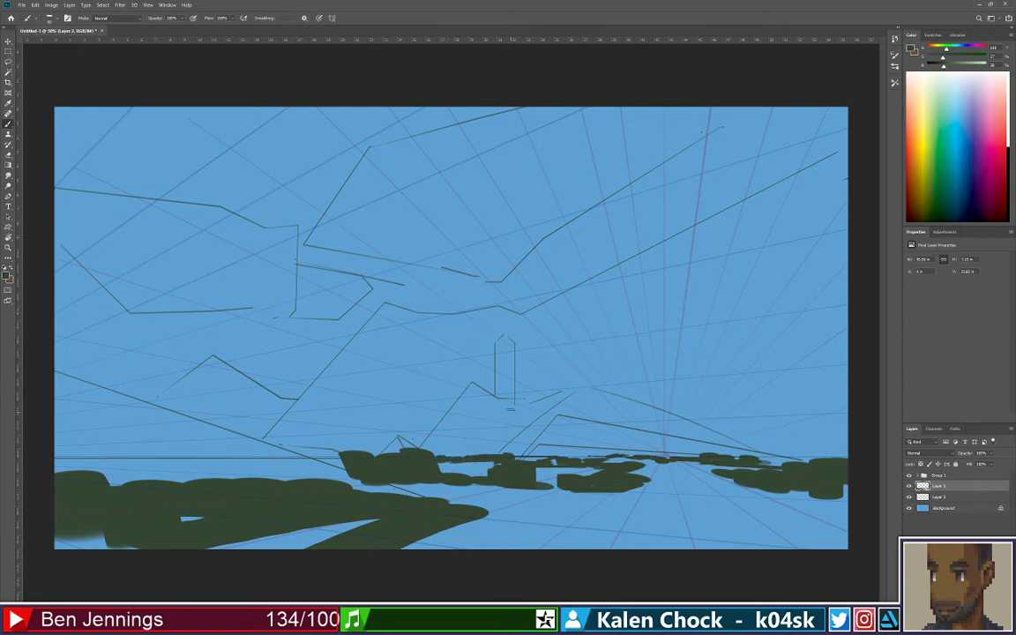
pyautogui.press('e')
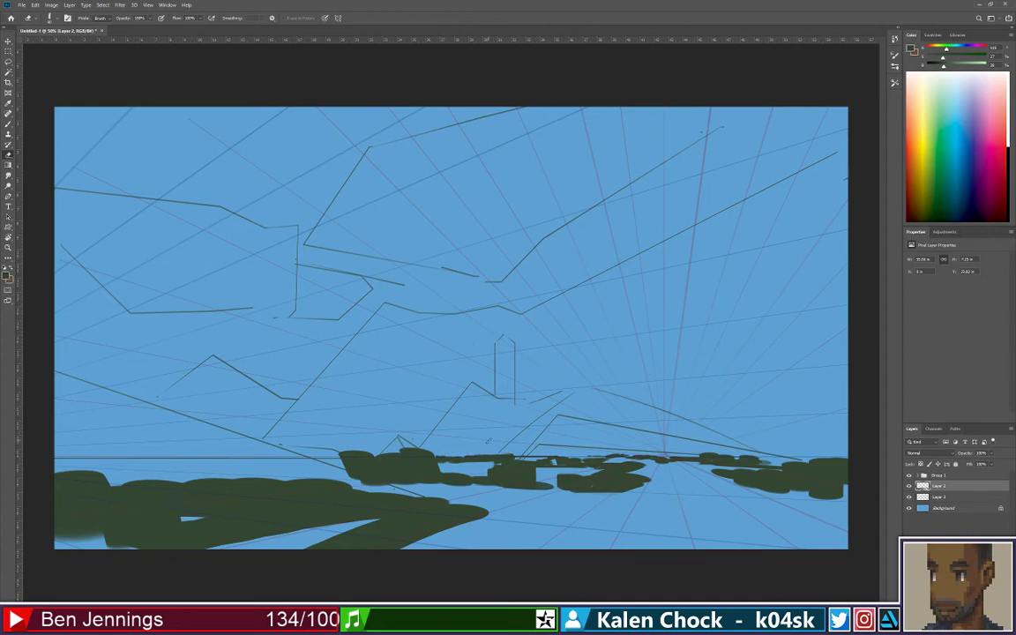
pyautogui.press('b')
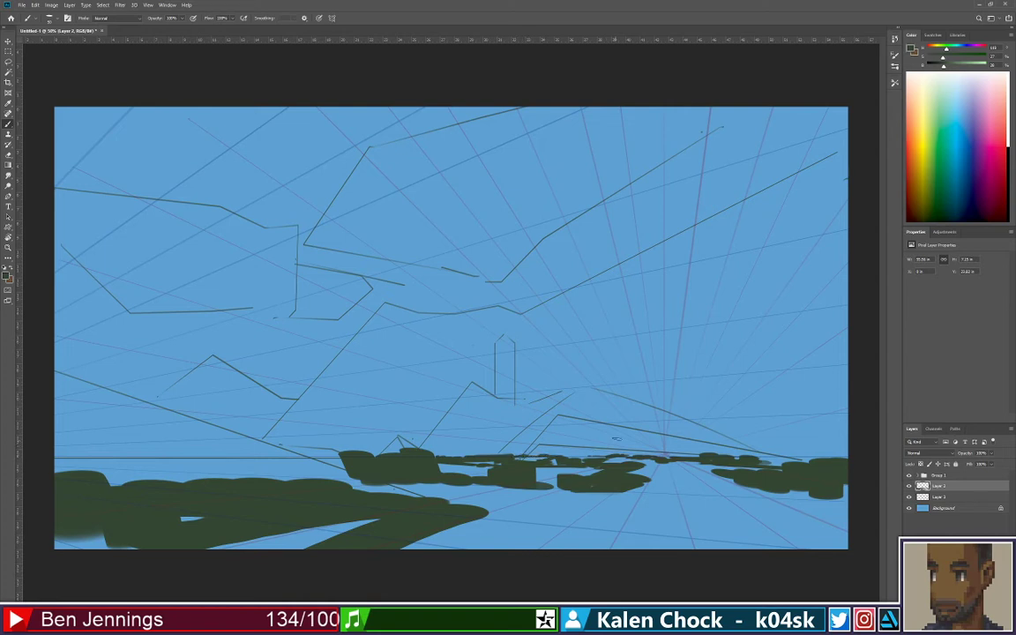
pyautogui.press('e')
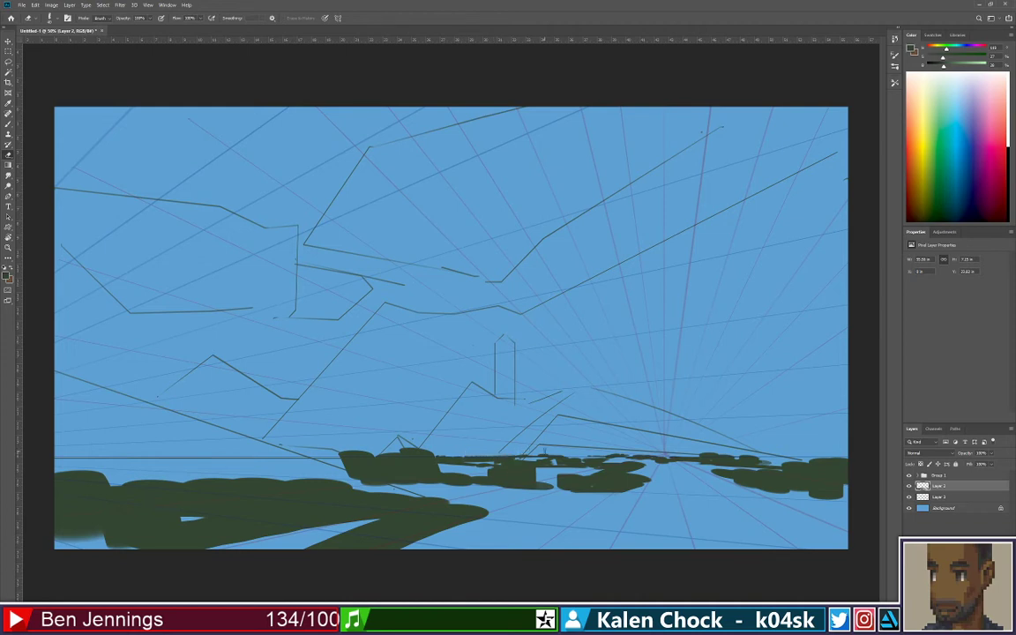
# Extend the green land along the horizon to the right canvas edge, filling in above the right-hand patches
pyautogui.press('z')
pyautogui.moveTo(594, 473)
pyautogui.mouseDown()
pyautogui.moveTo(560, 469)
pyautogui.moveTo(571, 465)
pyautogui.moveTo(544, 414)
pyautogui.mouseUp()
pyautogui.press('b')
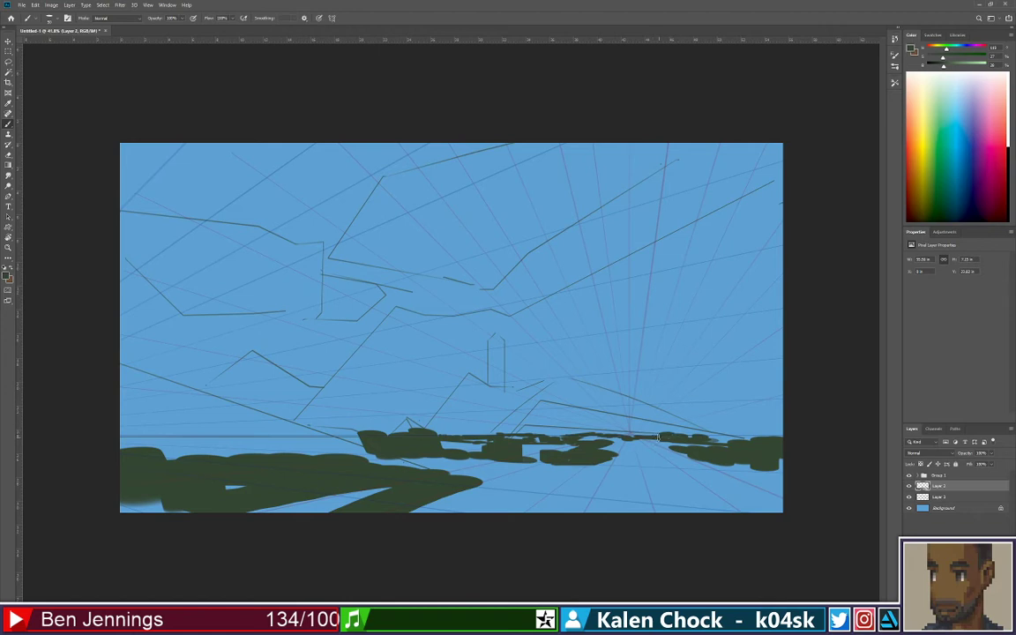
pyautogui.moveTo(684, 435); pyautogui.dragTo(718, 436)
pyautogui.moveTo(737, 436); pyautogui.dragTo(793, 436)
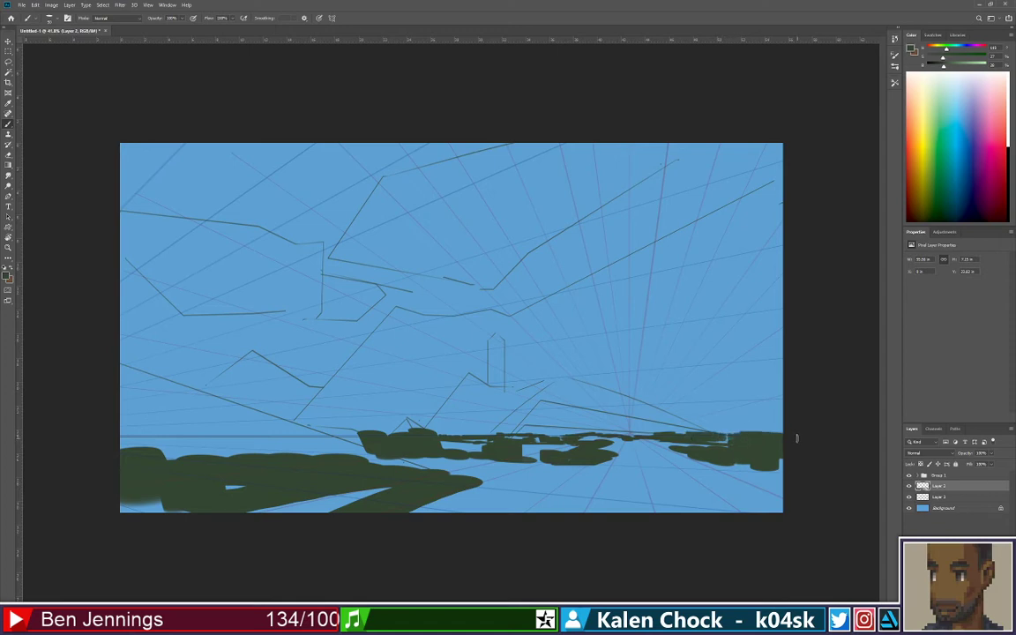
pyautogui.moveTo(725, 435); pyautogui.dragTo(819, 437)
# Switch to the Dropbox browser window, open the FEEDBACK THURSDAY folder under File requests, and look through its submitted files
pyautogui.press('z')
pyautogui.moveTo(693, 426)
pyautogui.mouseDown()
pyautogui.moveTo(652, 421)
pyautogui.moveTo(672, 413)
pyautogui.mouseUp()
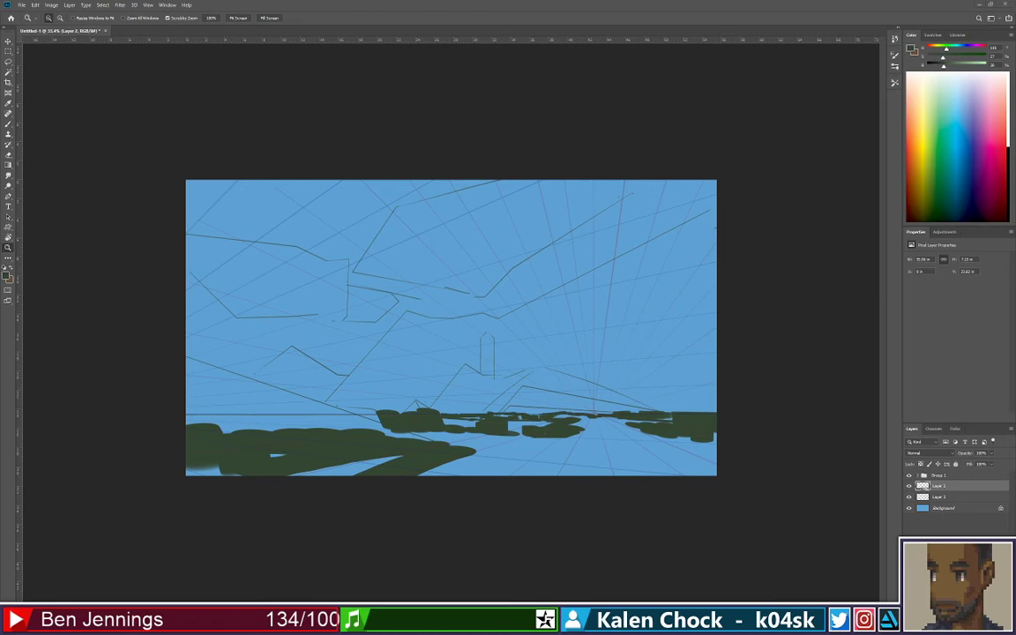
pyautogui.hotkey('alt', 'Tab')
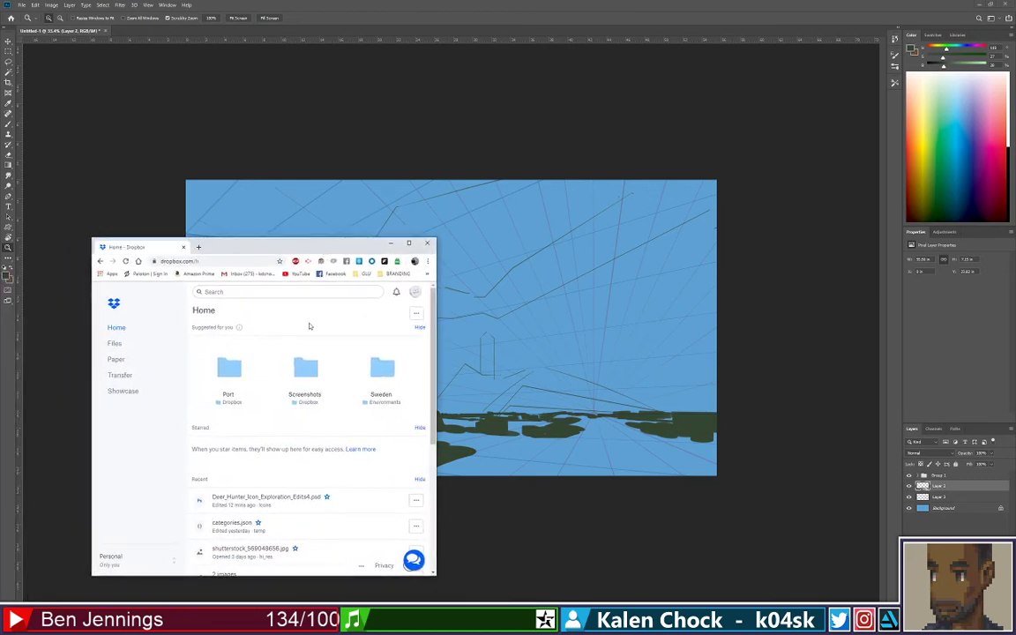
pyautogui.click(114, 343)
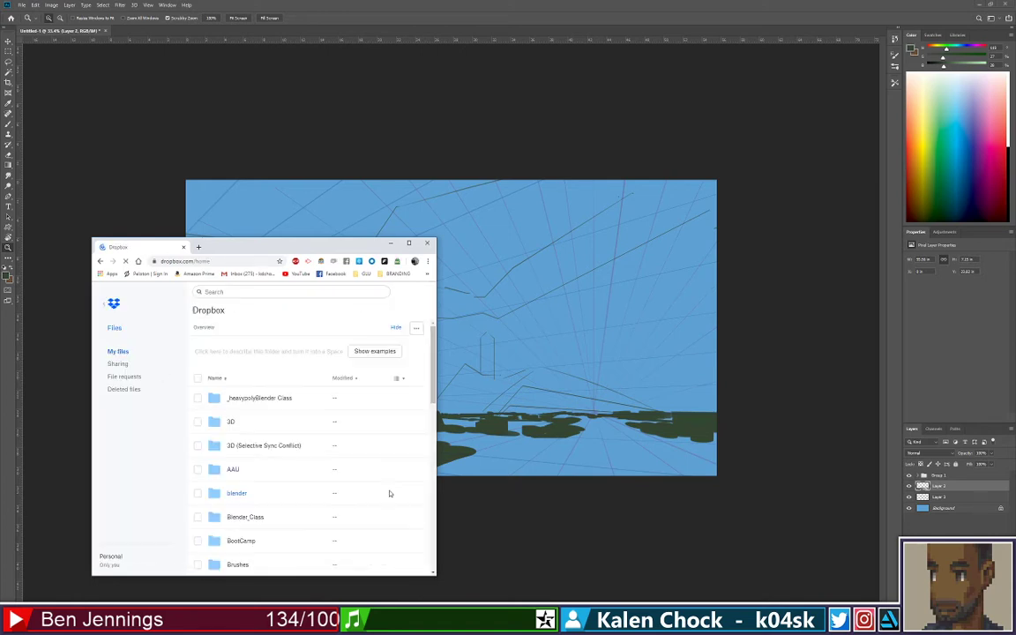
pyautogui.scroll(-6, 257, 447)
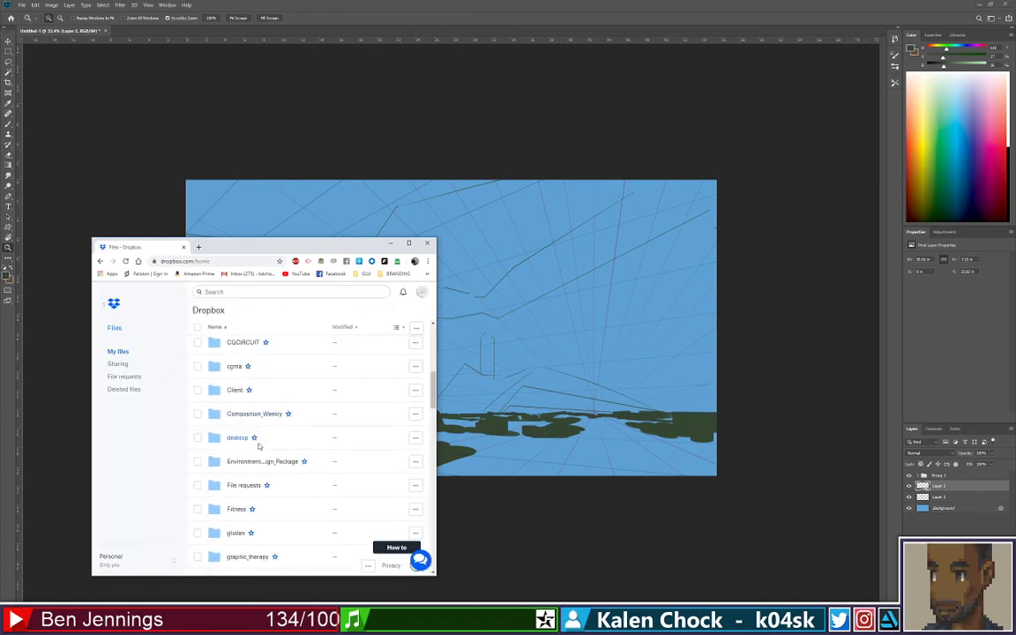
pyautogui.click(237, 485)
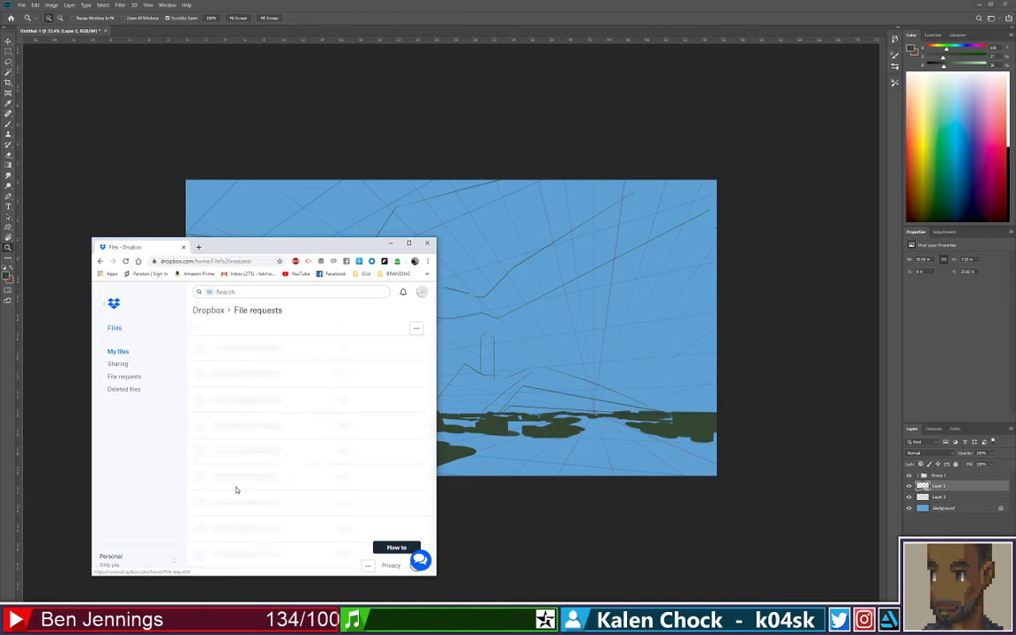
pyautogui.click(255, 422)
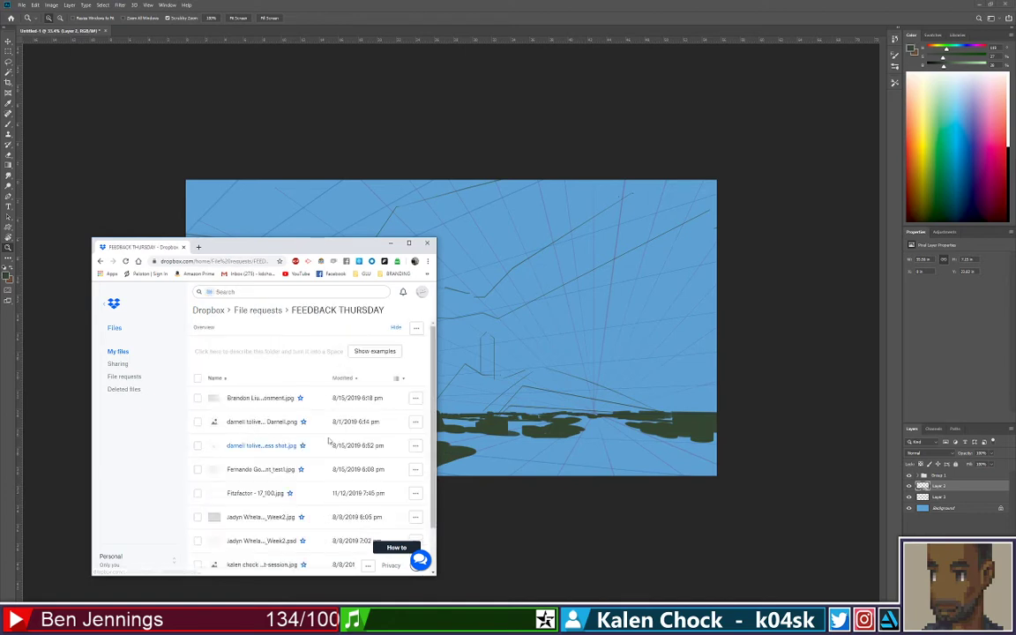
pyautogui.scroll(-2, 328, 440)
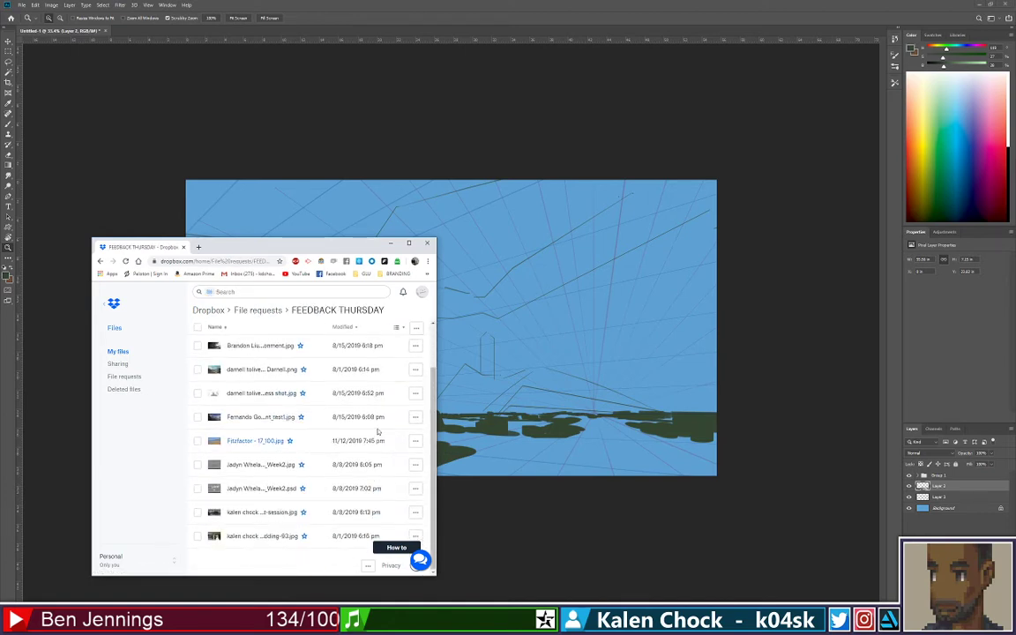
pyautogui.moveTo(300, 242); pyautogui.dragTo(0, 203)
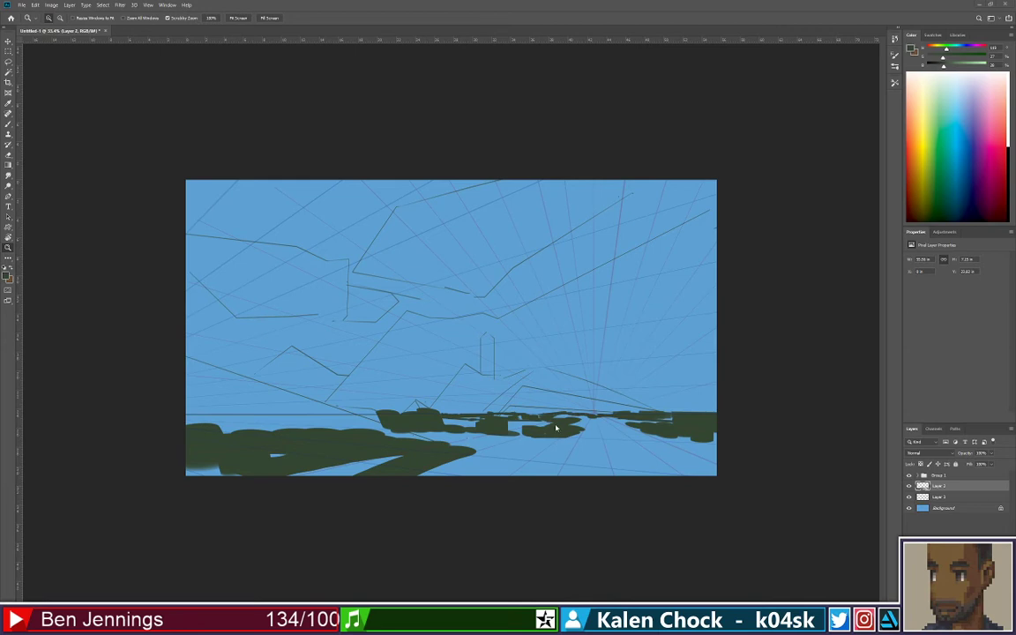
# In Photoshop, undo a trial green stroke near the left horizon and carve the foreground land's upper edge with the Eraser
pyautogui.press('b')
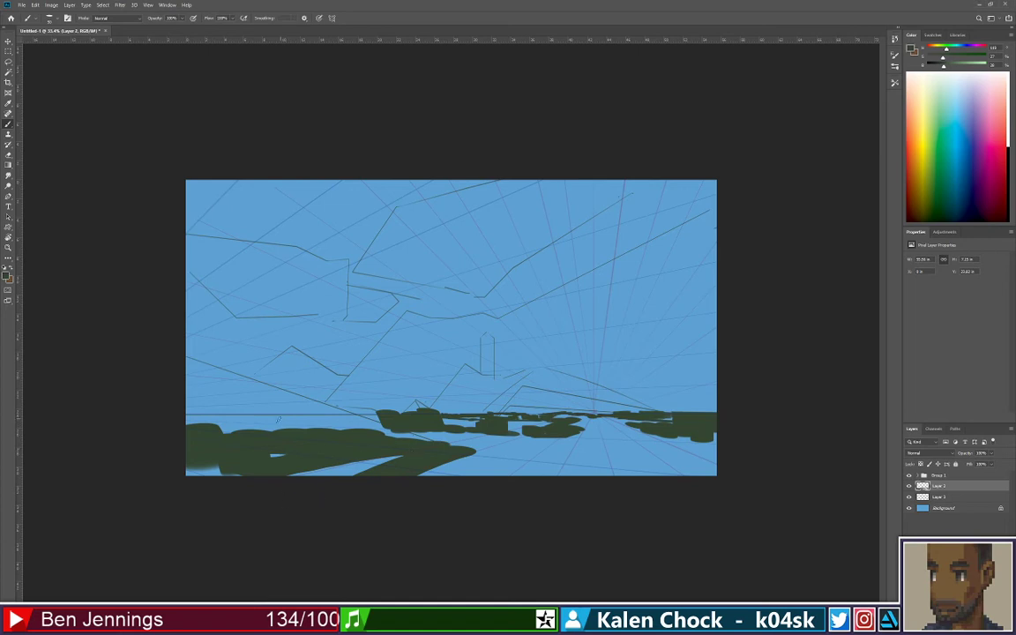
pyautogui.moveTo(221, 414)
pyautogui.mouseDown()
pyautogui.moveTo(194, 425)
pyautogui.moveTo(251, 451)
pyautogui.moveTo(189, 423)
pyautogui.moveTo(397, 432)
pyautogui.mouseUp()
pyautogui.hotkey('ctrl', 'z')
pyautogui.press('e')
pyautogui.press('b')
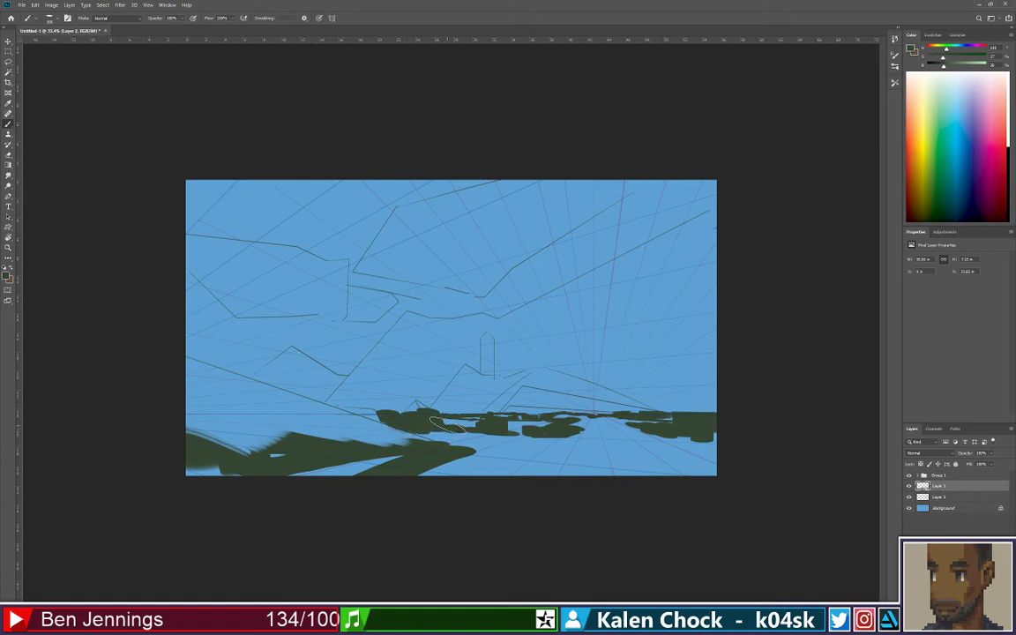
# Extend the middle green land leftward as a tapering strip and erase the large green foreground patch on Layer 2
pyautogui.moveTo(387, 415); pyautogui.dragTo(394, 425)
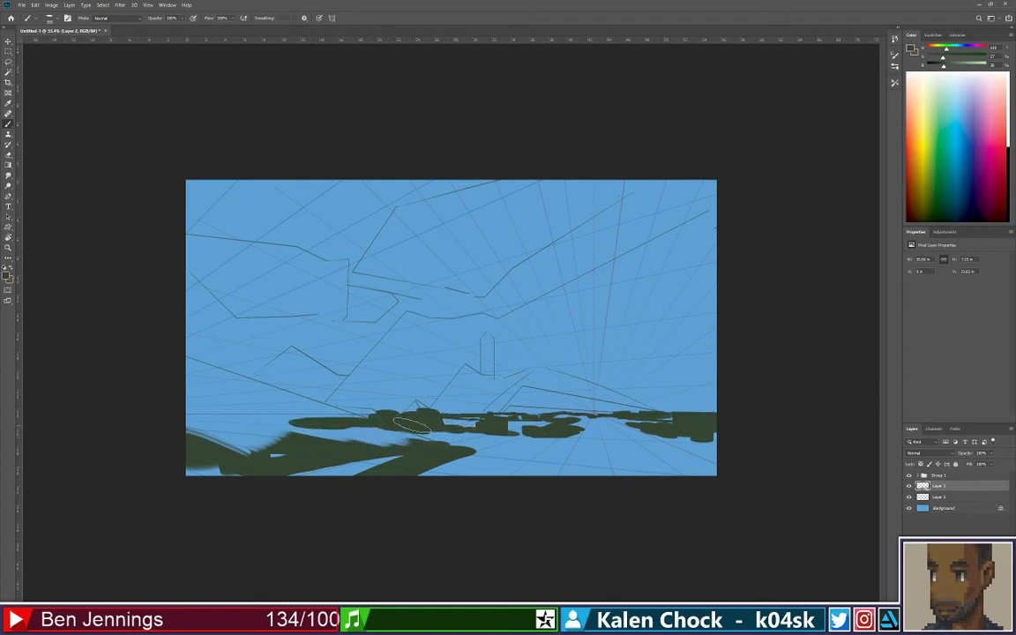
pyautogui.moveTo(291, 423)
pyautogui.mouseDown()
pyautogui.moveTo(375, 422)
pyautogui.moveTo(472, 476)
pyautogui.moveTo(414, 474)
pyautogui.moveTo(452, 452)
pyautogui.moveTo(272, 470)
pyautogui.moveTo(238, 450)
pyautogui.moveTo(295, 451)
pyautogui.mouseUp()
pyautogui.press('e')
pyautogui.moveTo(404, 469)
pyautogui.mouseDown()
pyautogui.moveTo(334, 455)
pyautogui.moveTo(340, 444)
pyautogui.moveTo(289, 431)
pyautogui.moveTo(443, 464)
pyautogui.mouseUp()
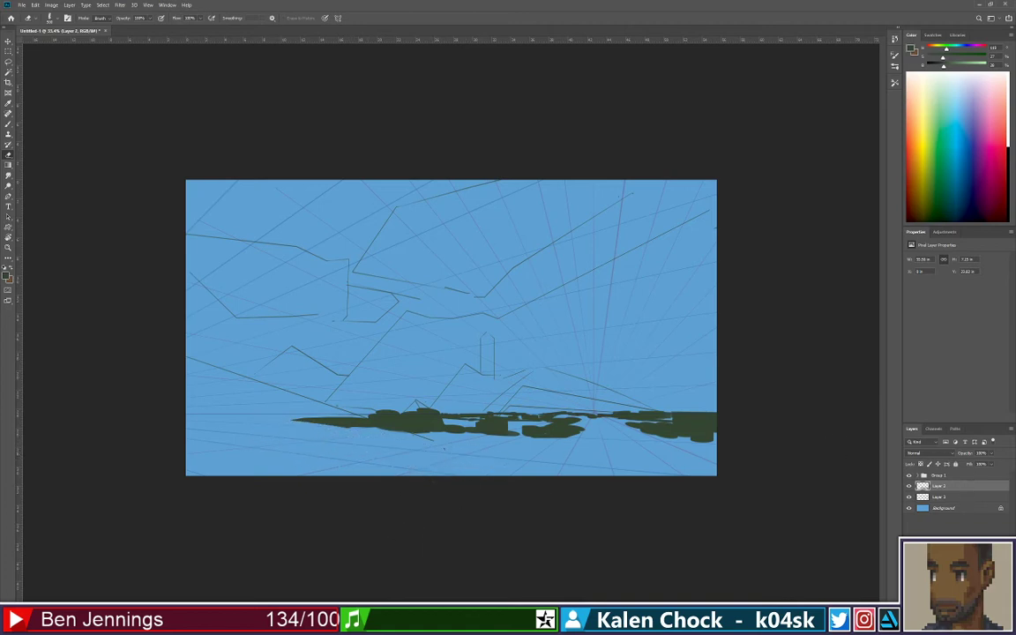
# Add a new layer above the green land and set the foreground colour to the muted dark purple #4d495d
pyautogui.hotkey('ctrl', 'shift', 'alt', 'n')
pyautogui.press('b')
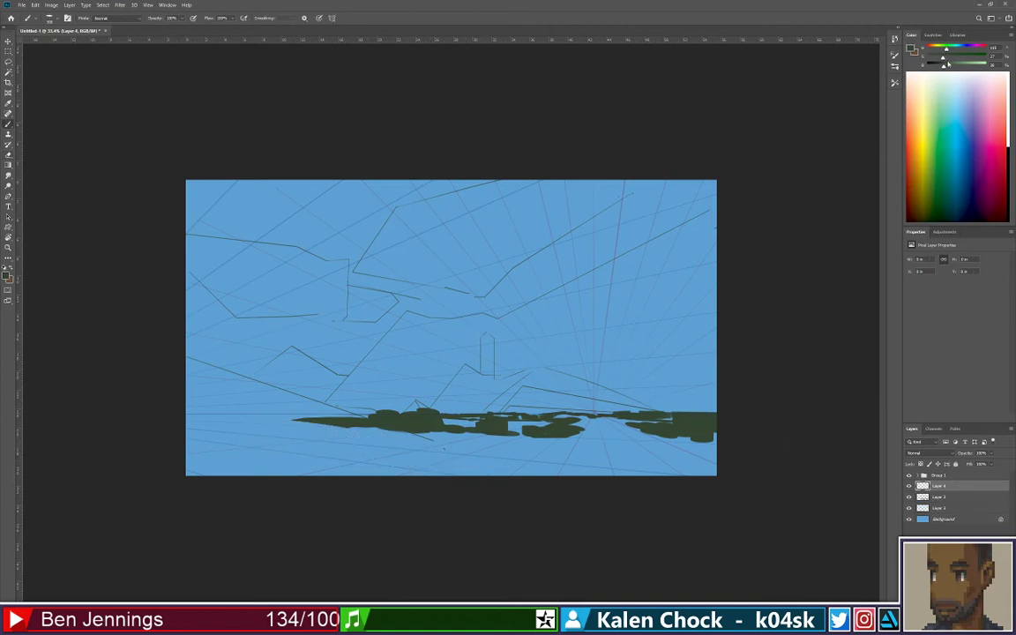
pyautogui.hotkey('shift', 'c')
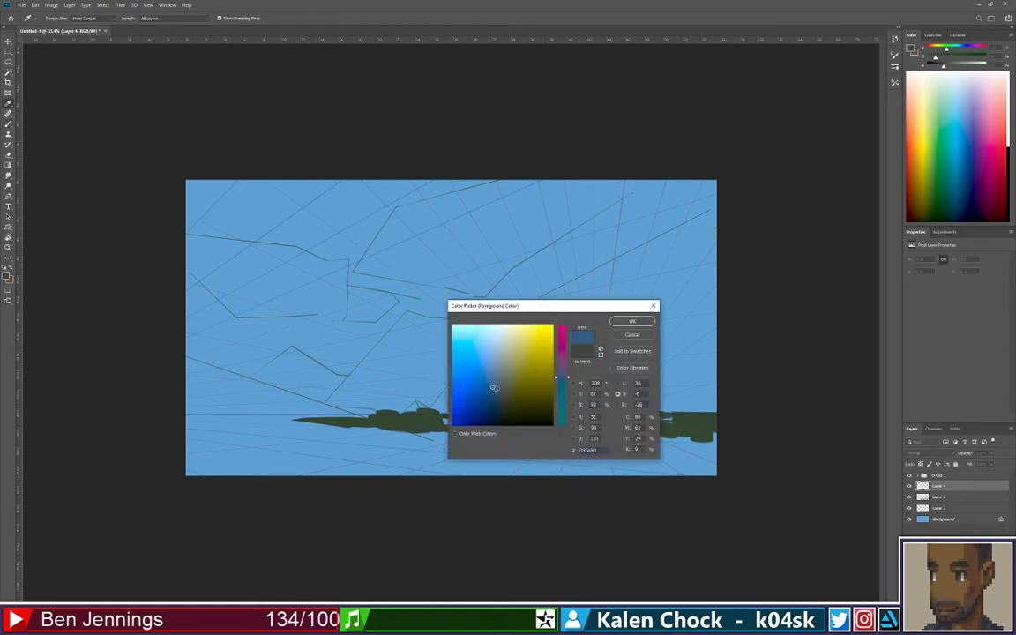
pyautogui.click(564, 374)
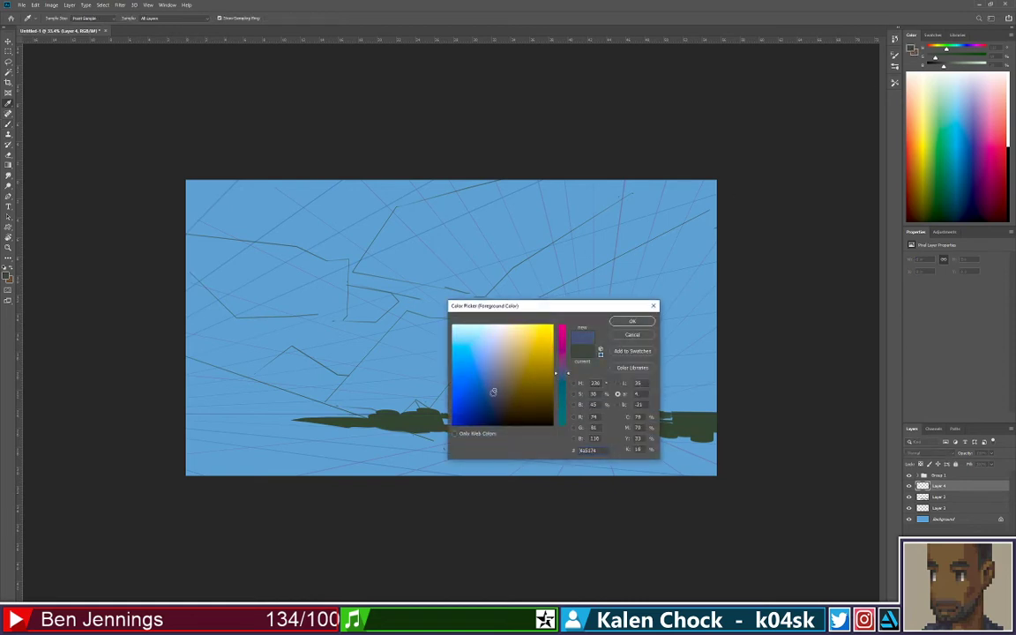
pyautogui.click(445, 355)
pyautogui.click(554, 370)
pyautogui.click(500, 384)
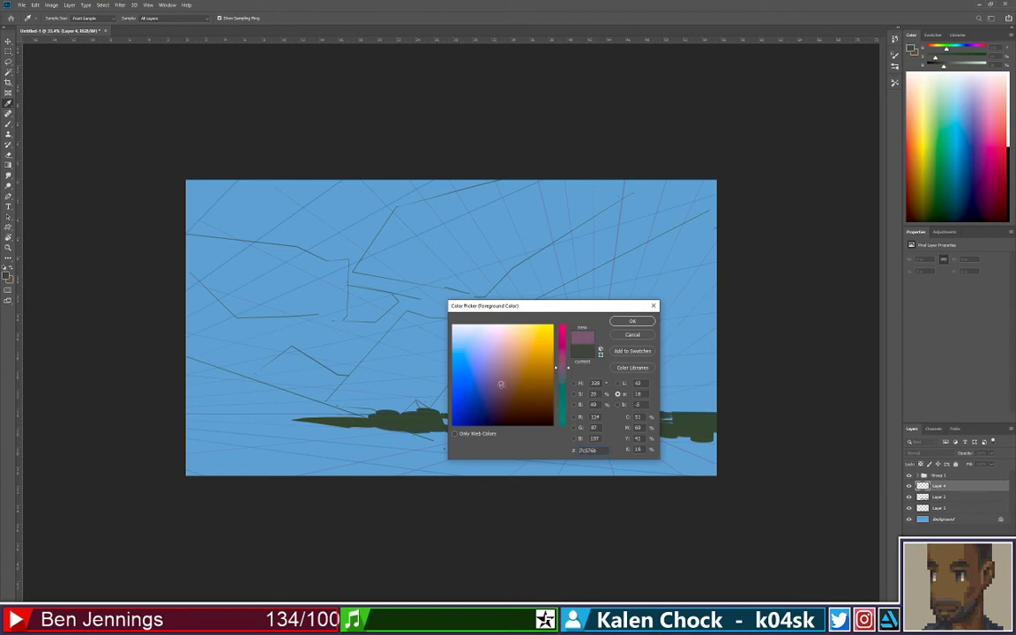
pyautogui.moveTo(559, 371); pyautogui.dragTo(561, 376)
pyautogui.click(502, 390)
pyautogui.click(498, 392)
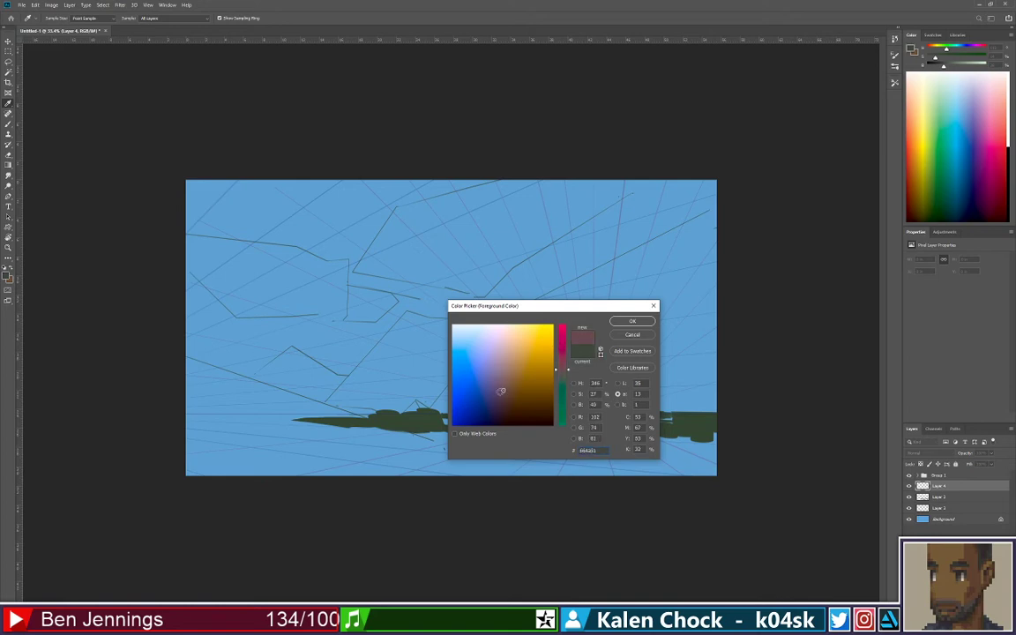
pyautogui.click(562, 374)
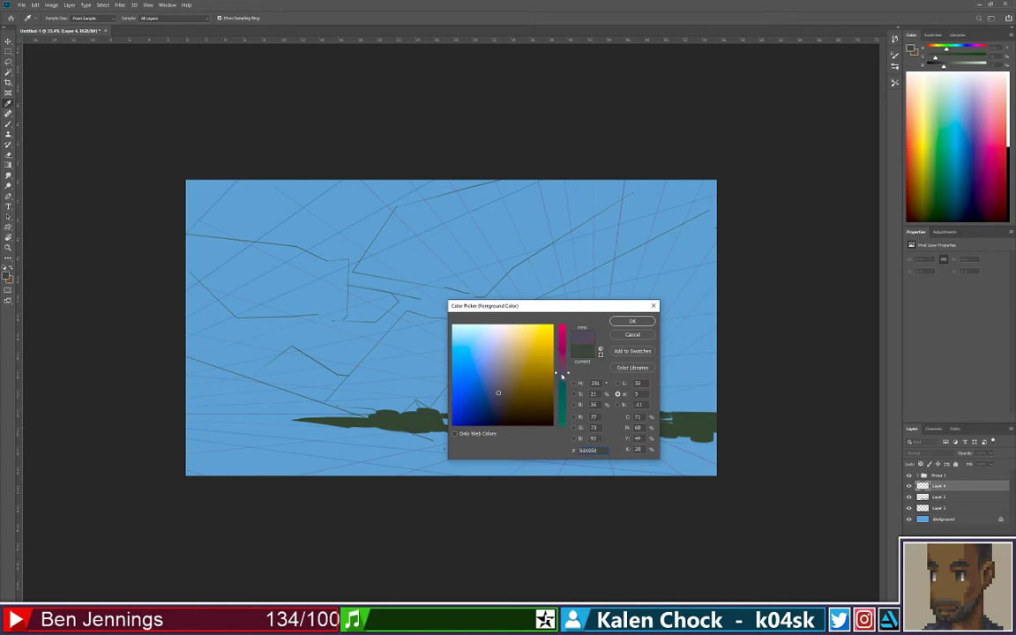
pyautogui.click(632, 321)
# Paint a large solid purple slope in the lower-left foreground, descending from the left canvas edge toward the middle land patches
pyautogui.press('b')
pyautogui.moveTo(254, 411)
pyautogui.mouseDown()
pyautogui.moveTo(287, 463)
pyautogui.moveTo(328, 469)
pyautogui.mouseUp()
pyautogui.moveTo(282, 423)
pyautogui.mouseDown()
pyautogui.moveTo(344, 407)
pyautogui.moveTo(375, 432)
pyautogui.moveTo(354, 417)
pyautogui.moveTo(363, 404)
pyautogui.mouseUp()
pyautogui.moveTo(194, 380)
pyautogui.mouseDown()
pyautogui.moveTo(194, 482)
pyautogui.moveTo(194, 353)
pyautogui.moveTo(228, 392)
pyautogui.moveTo(163, 330)
pyautogui.moveTo(304, 401)
pyautogui.moveTo(258, 399)
pyautogui.moveTo(264, 361)
pyautogui.moveTo(347, 394)
pyautogui.moveTo(310, 381)
pyautogui.moveTo(401, 438)
pyautogui.moveTo(236, 405)
pyautogui.moveTo(233, 424)
pyautogui.moveTo(247, 423)
pyautogui.moveTo(275, 470)
pyautogui.mouseUp()
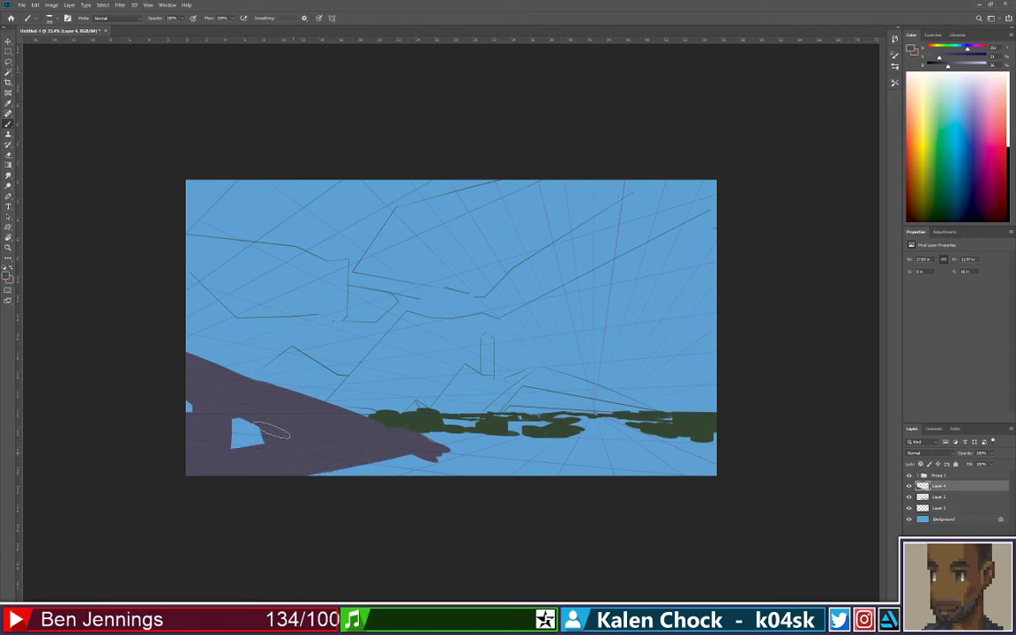
pyautogui.moveTo(220, 401); pyautogui.dragTo(244, 456)
pyautogui.moveTo(197, 428); pyautogui.dragTo(234, 397)
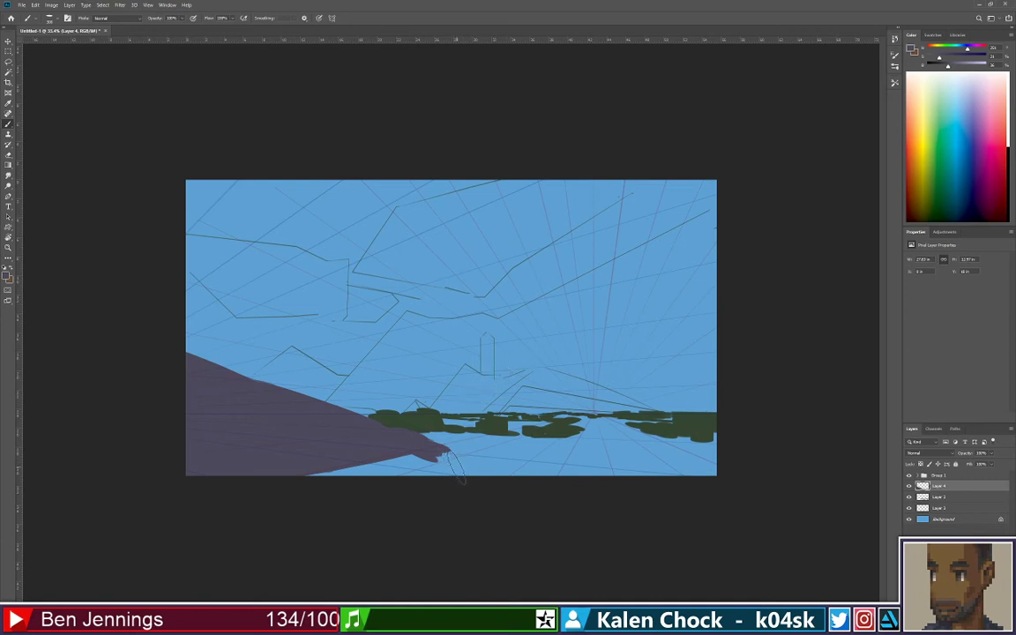
# Sharpen the purple slope's tip and straighten its lower edge with the Eraser
pyautogui.press('e')
pyautogui.moveTo(452, 465)
pyautogui.mouseDown()
pyautogui.moveTo(483, 480)
pyautogui.moveTo(476, 440)
pyautogui.moveTo(466, 468)
pyautogui.moveTo(481, 461)
pyautogui.moveTo(422, 483)
pyautogui.moveTo(460, 473)
pyautogui.mouseUp()
pyautogui.moveTo(403, 487); pyautogui.dragTo(379, 483)
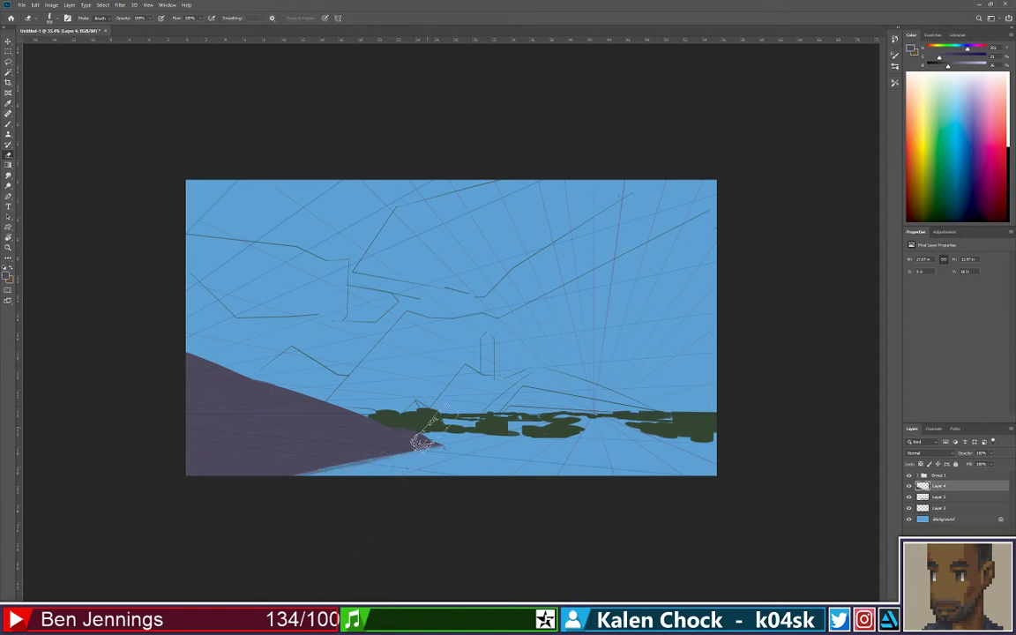
# Try blocking in a purple hill over the middle land patches, then erase it
pyautogui.press('b')
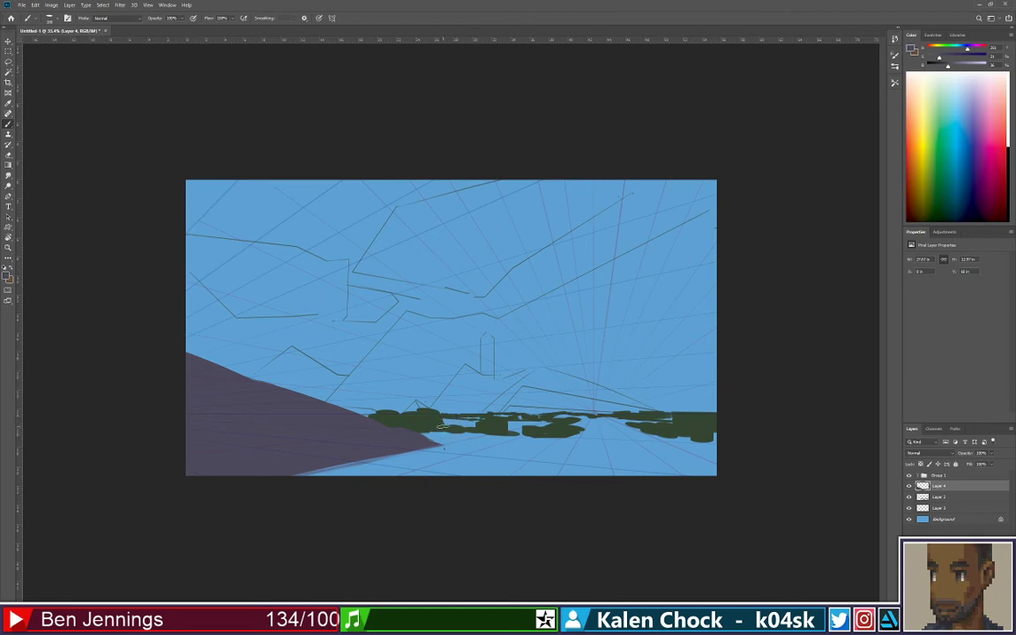
pyautogui.moveTo(441, 435)
pyautogui.mouseDown()
pyautogui.moveTo(466, 400)
pyautogui.moveTo(488, 404)
pyautogui.moveTo(477, 408)
pyautogui.moveTo(499, 435)
pyautogui.moveTo(480, 413)
pyautogui.moveTo(460, 429)
pyautogui.moveTo(476, 404)
pyautogui.mouseUp()
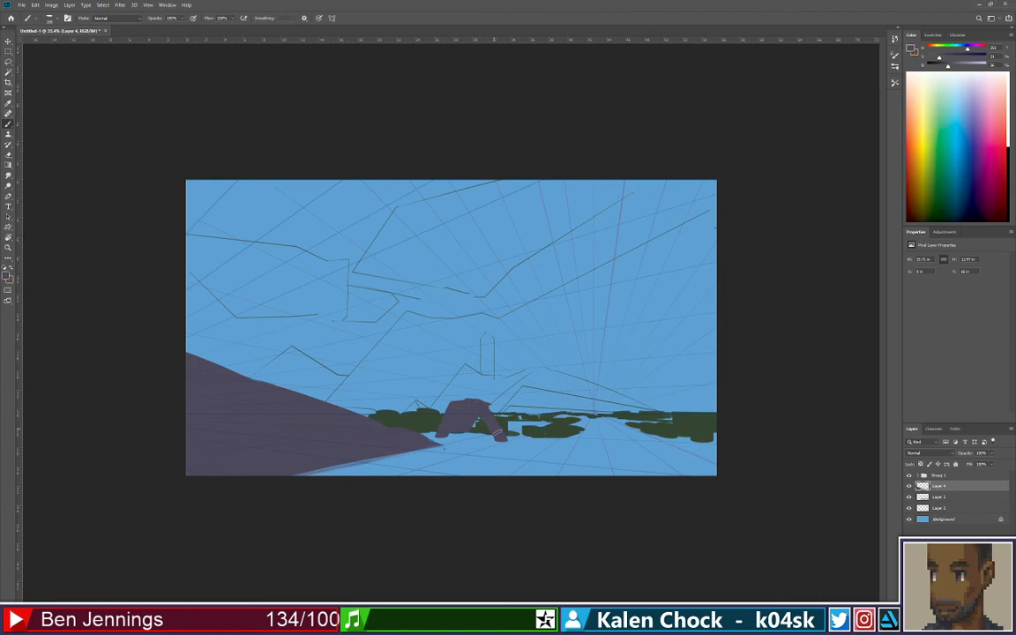
pyautogui.moveTo(473, 403); pyautogui.dragTo(501, 442)
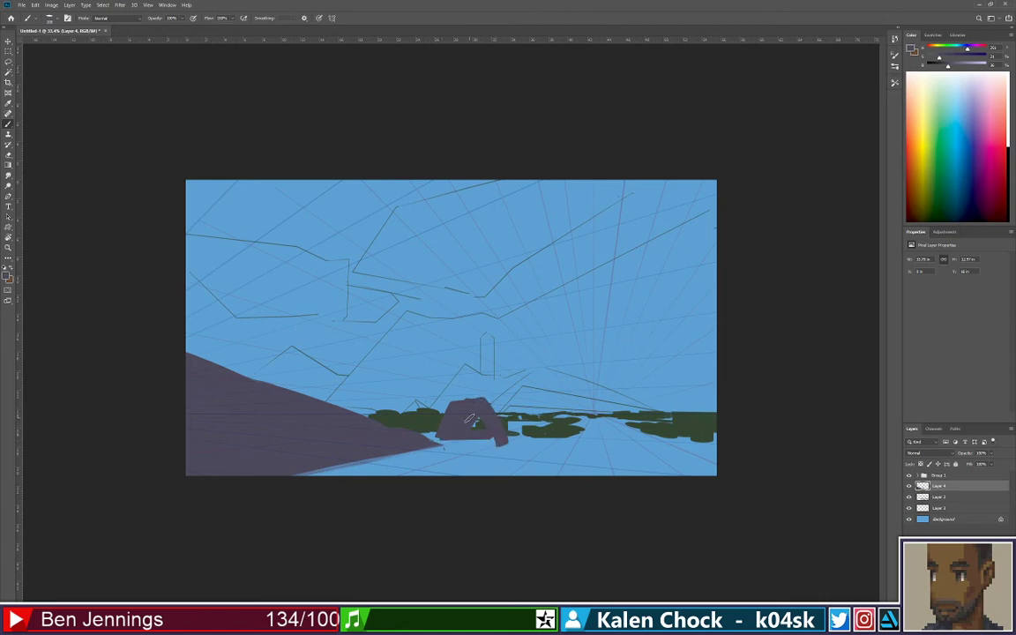
pyautogui.moveTo(443, 431); pyautogui.dragTo(496, 434)
pyautogui.press('e')
pyautogui.moveTo(468, 410)
pyautogui.mouseDown()
pyautogui.moveTo(454, 423)
pyautogui.moveTo(481, 415)
pyautogui.moveTo(477, 443)
pyautogui.mouseUp()
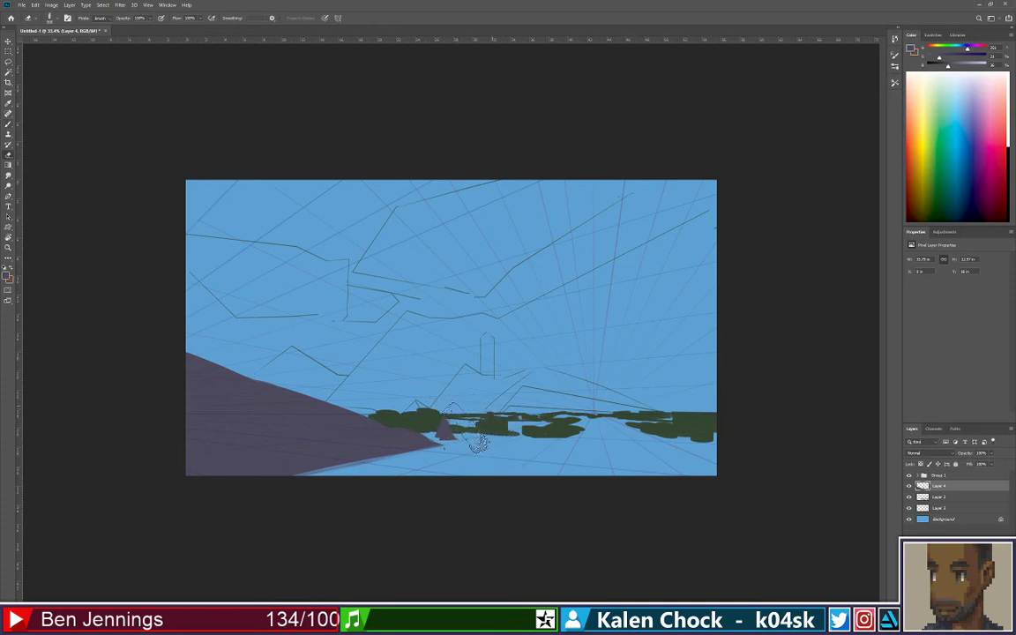
# Outline a small peaked hill beside the slope's tip with straight purple strokes, fill it in, and add a tiny peak outline to its right
pyautogui.press('b')
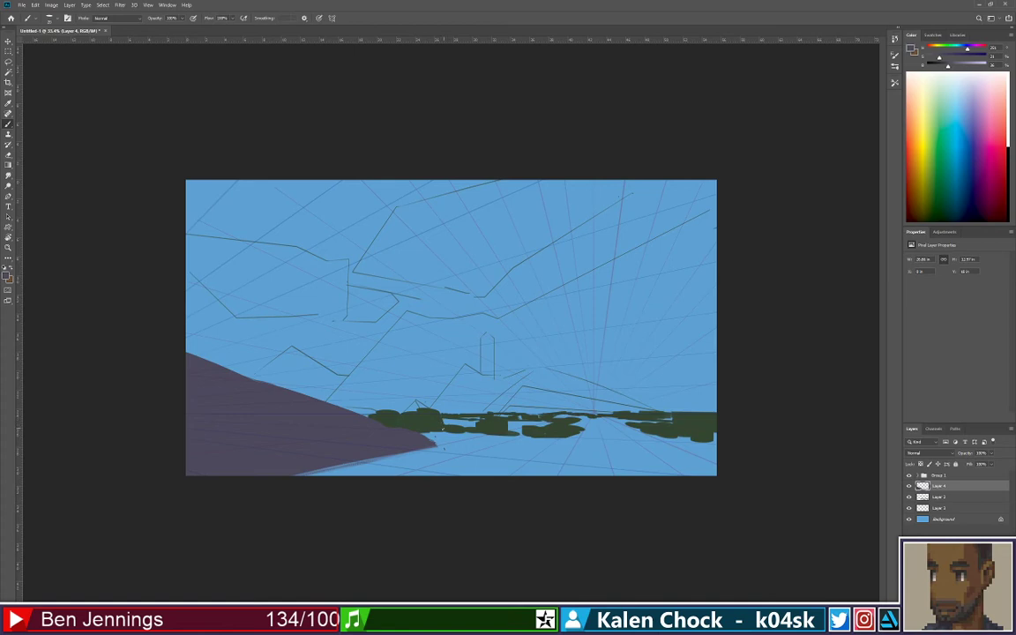
pyautogui.keyDown('shift'); pyautogui.click(454, 407); pyautogui.keyUp('shift')
pyautogui.keyDown('shift'); pyautogui.click(520, 435); pyautogui.keyUp('shift')
pyautogui.keyDown('shift'); pyautogui.click(545, 410); pyautogui.keyUp('shift')
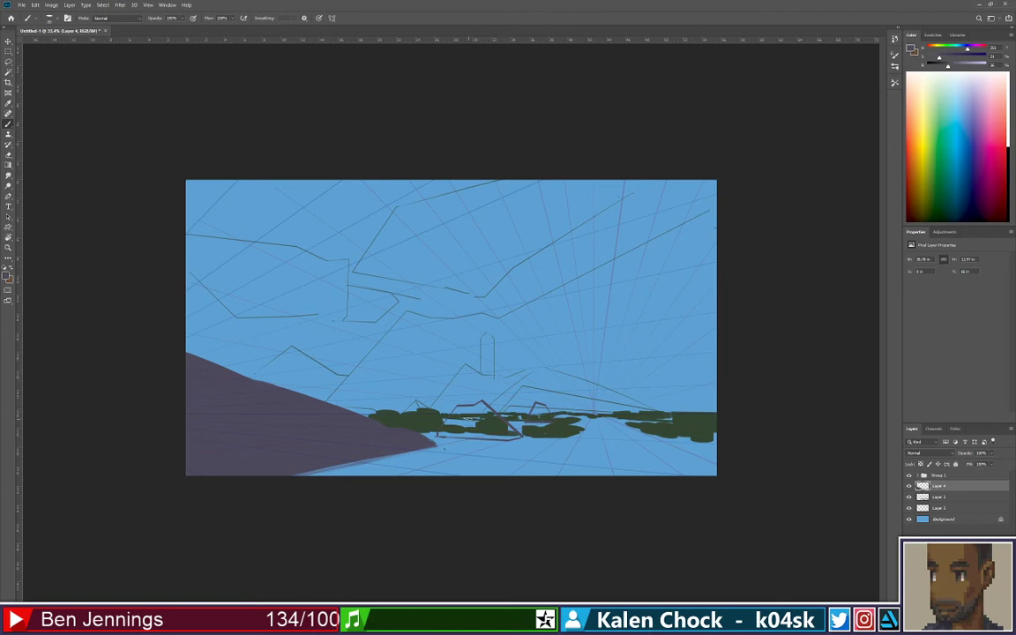
pyautogui.moveTo(441, 432); pyautogui.dragTo(468, 408)
pyautogui.moveTo(454, 430); pyautogui.dragTo(494, 422)
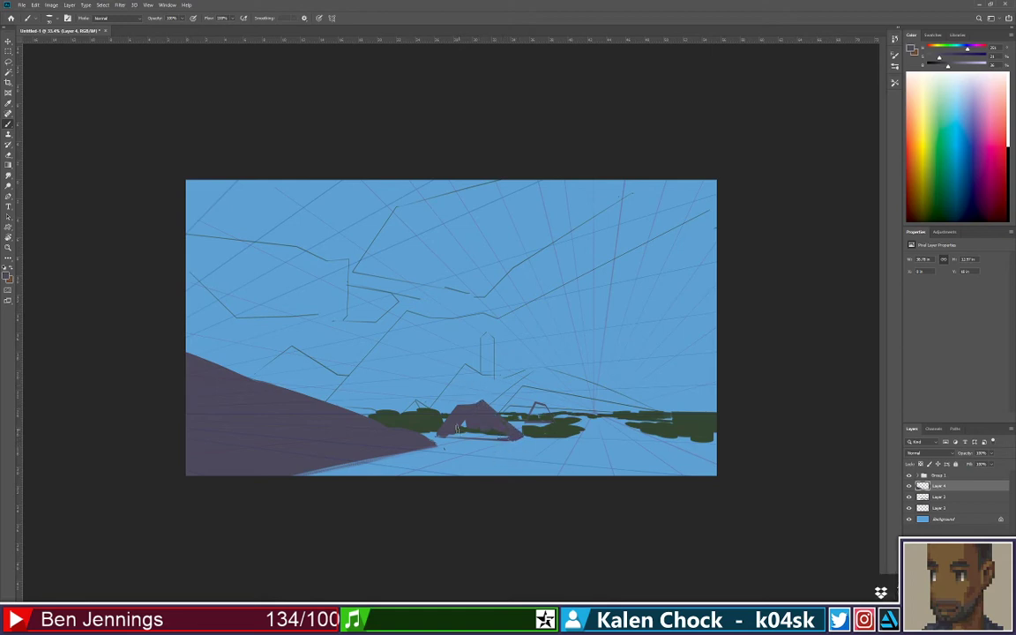
pyautogui.moveTo(502, 434); pyautogui.dragTo(494, 432)
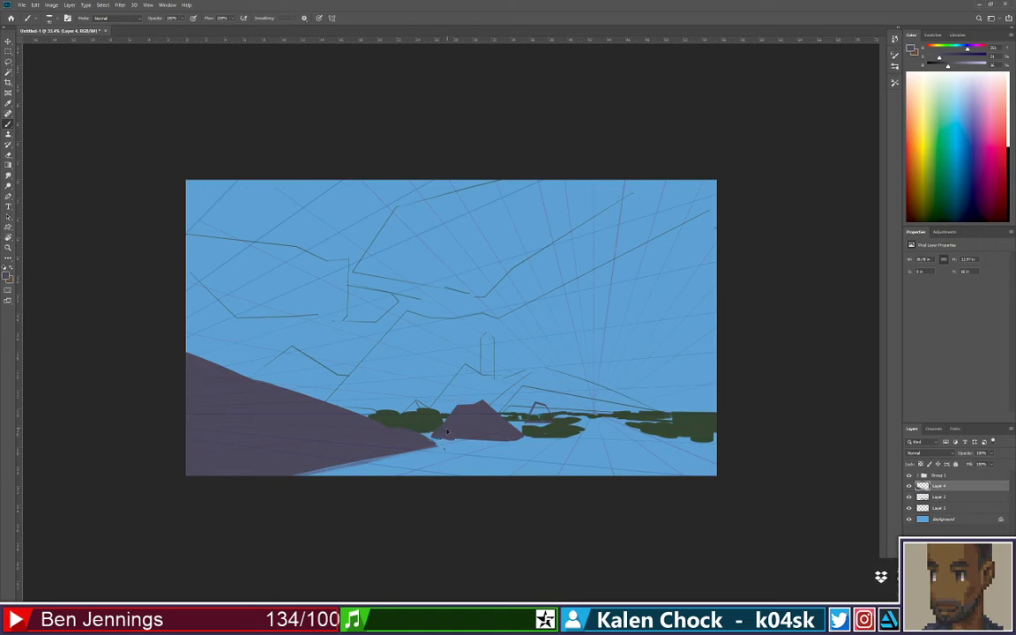
# Trim the lower corners of the small purple hill with the Eraser
pyautogui.press('e')
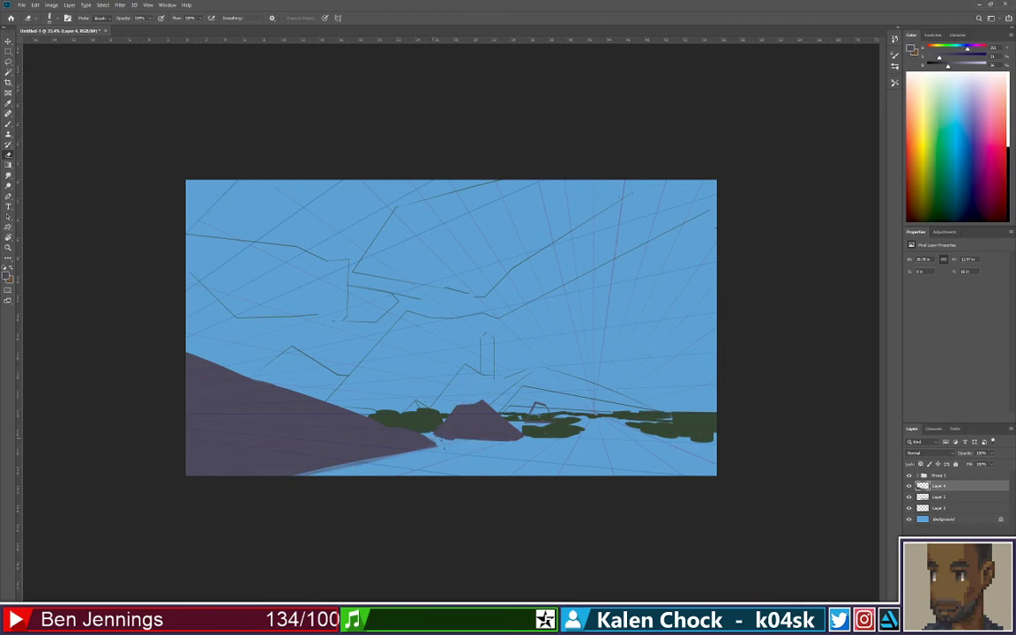
pyautogui.press('shift')
pyautogui.press('shift')
pyautogui.press('b')
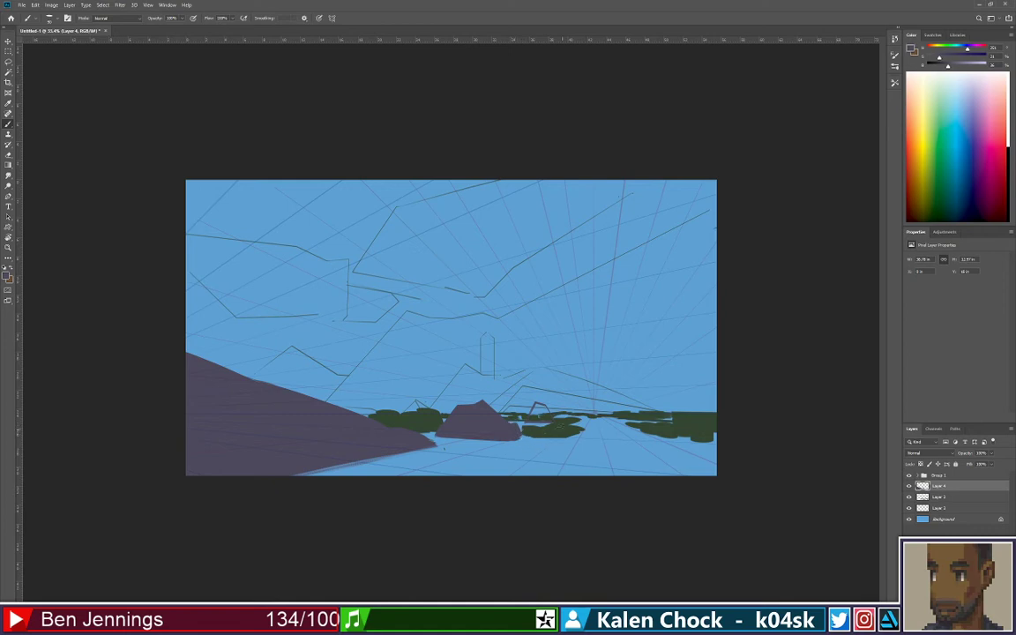
pyautogui.press('z')
pyautogui.keyDown('alt'); pyautogui.click(530, 432); pyautogui.keyUp('alt')
pyautogui.keyDown('alt'); pyautogui.click(530, 432); pyautogui.keyUp('alt')
pyautogui.click(528, 441)
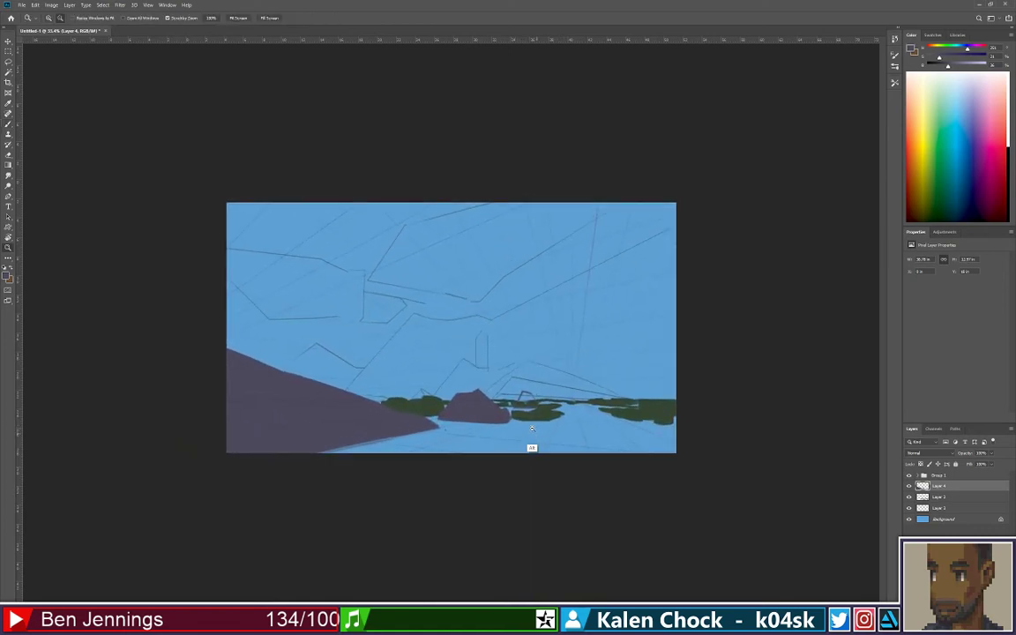
pyautogui.press('b')
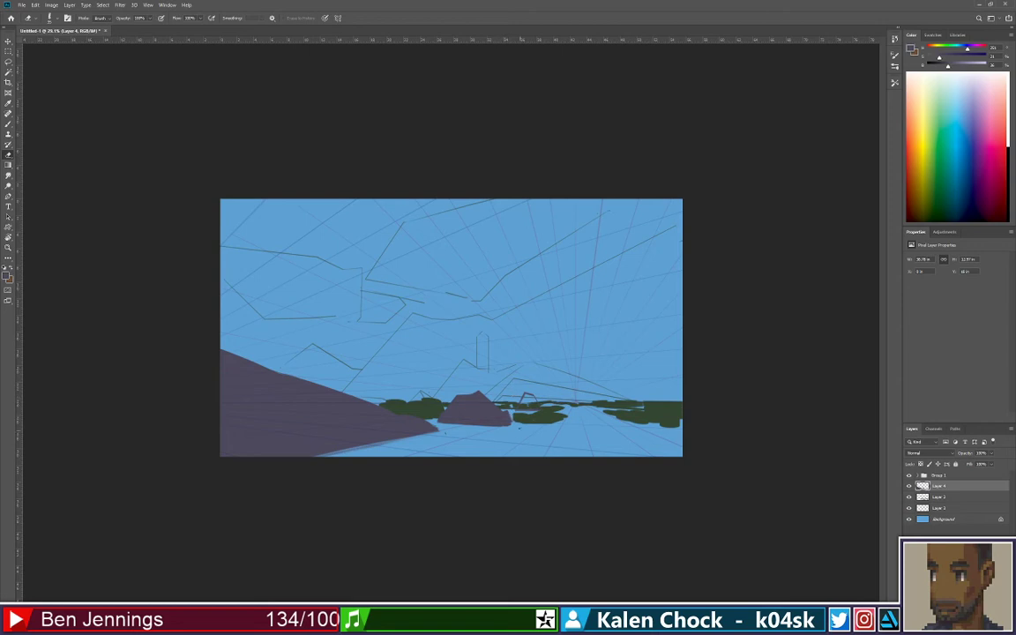
pyautogui.press('z')
pyautogui.keyDown('alt'); pyautogui.click(498, 423); pyautogui.keyUp('alt')
pyautogui.click(518, 405)
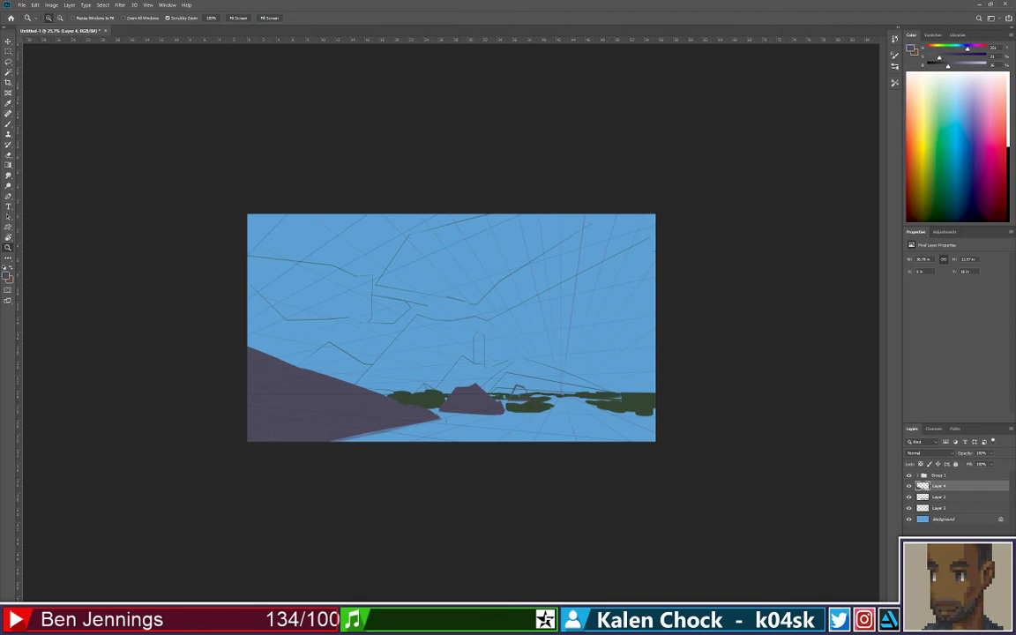
pyautogui.press('e')
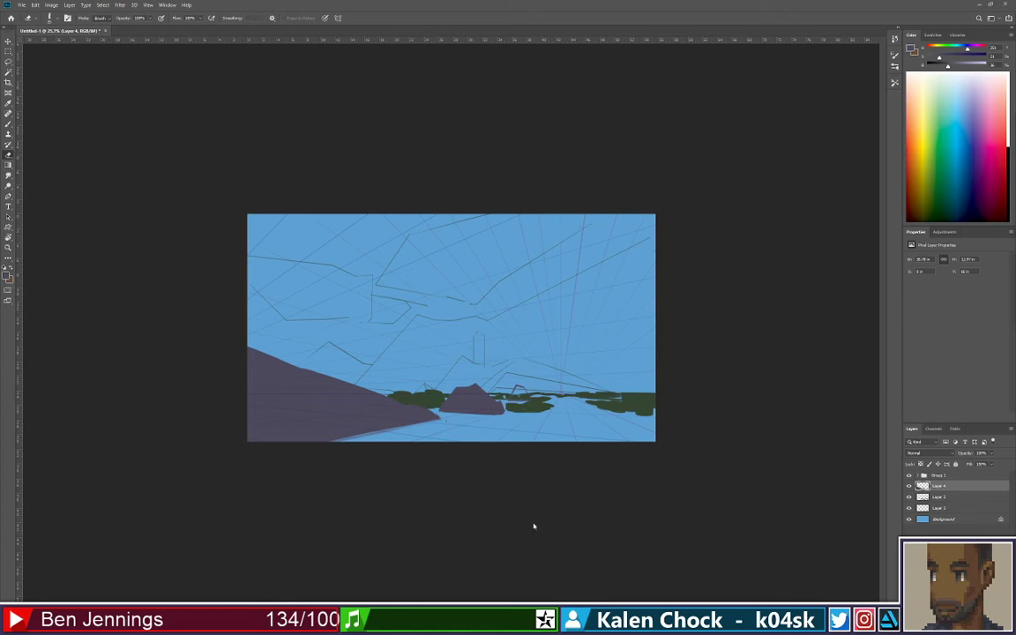
pyautogui.press('super+e')
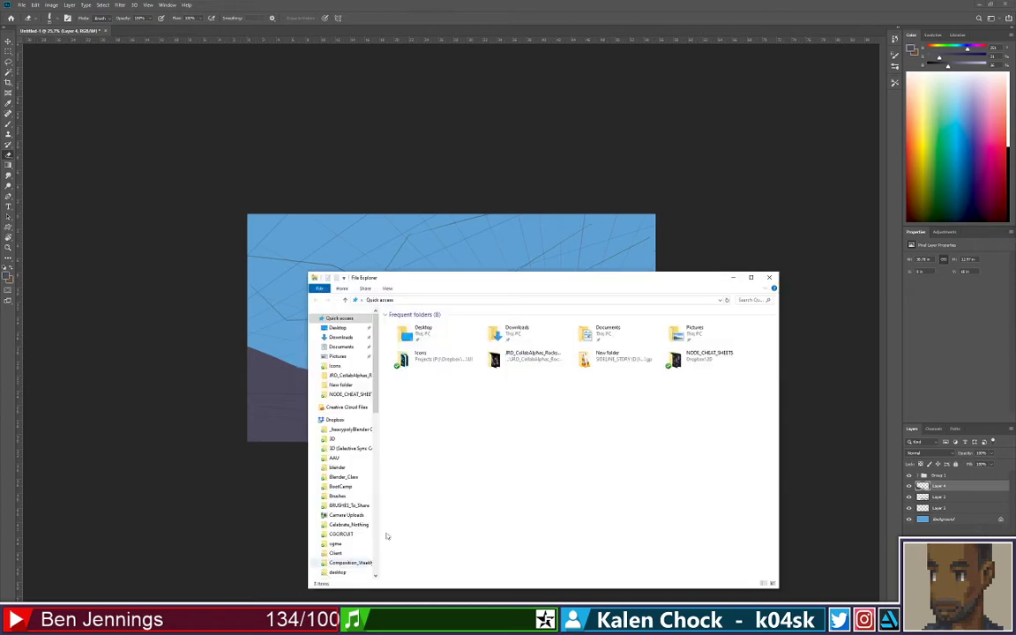
pyautogui.moveTo(437, 281); pyautogui.dragTo(448, 279)
pyautogui.hotkey('alt', 'F4')
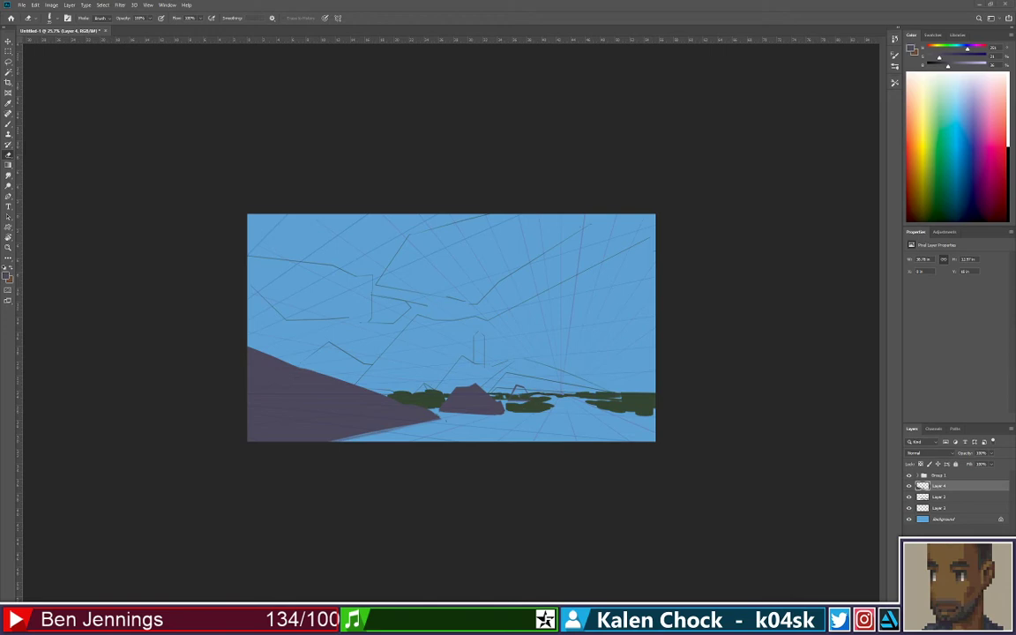
# Switch to the FEEDBACK THURSDAY folder in File Explorer and open the Taller JPG submission in Photoshop
pyautogui.hotkey('alt', 'Tab')
pyautogui.moveTo(219, 263); pyautogui.dragTo(374, 270)
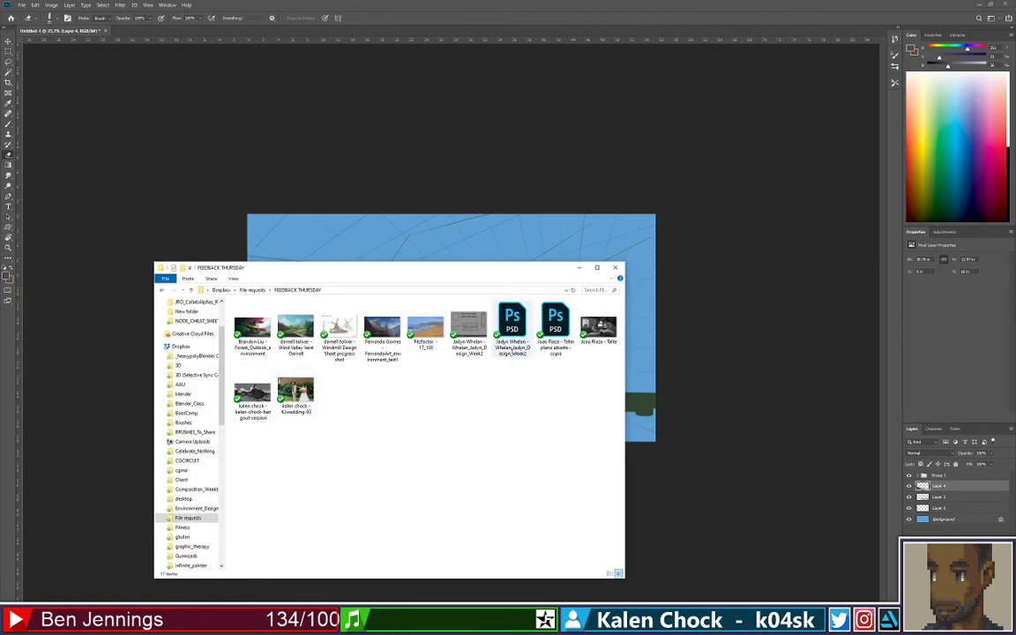
pyautogui.click(597, 330)
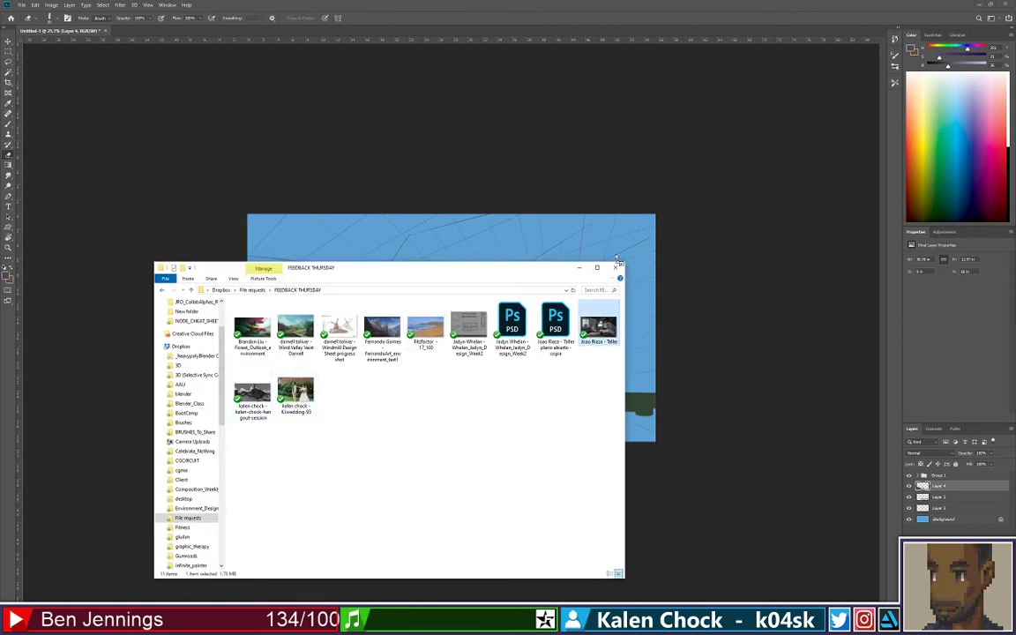
pyautogui.click(507, 18)
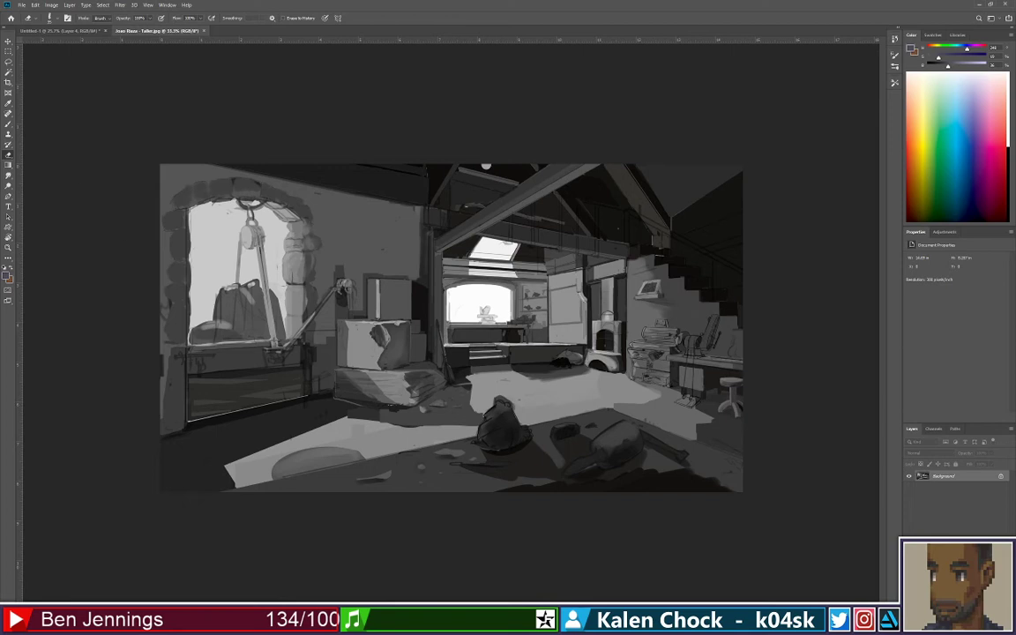
# Open the matching "Taller plano abierto - copia" PSD from the FEEDBACK THURSDAY folder in Photoshop
pyautogui.hotkey('alt', 'Tab')
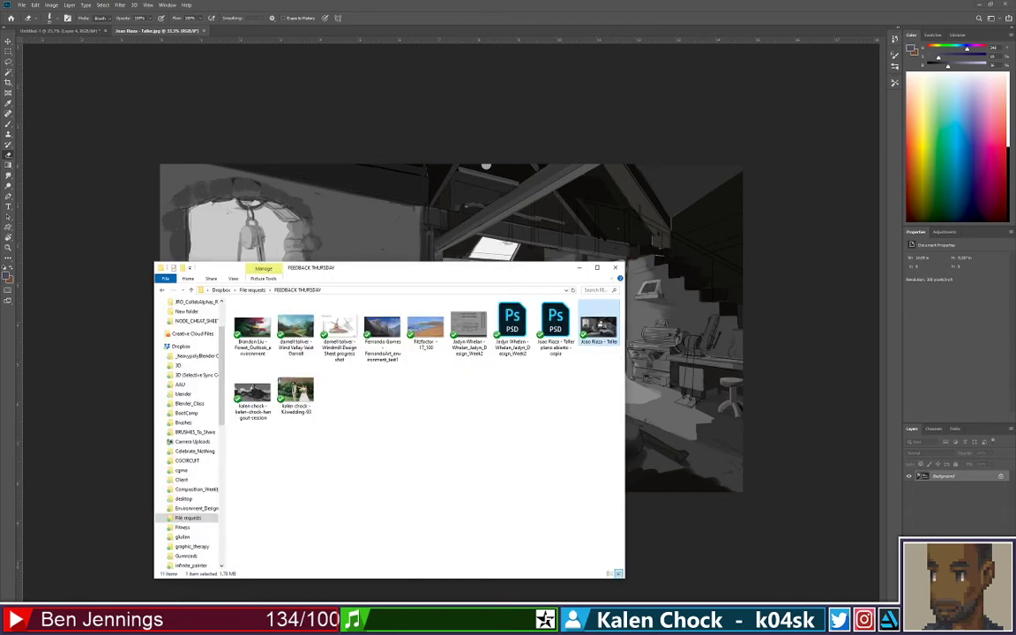
pyautogui.click(555, 331)
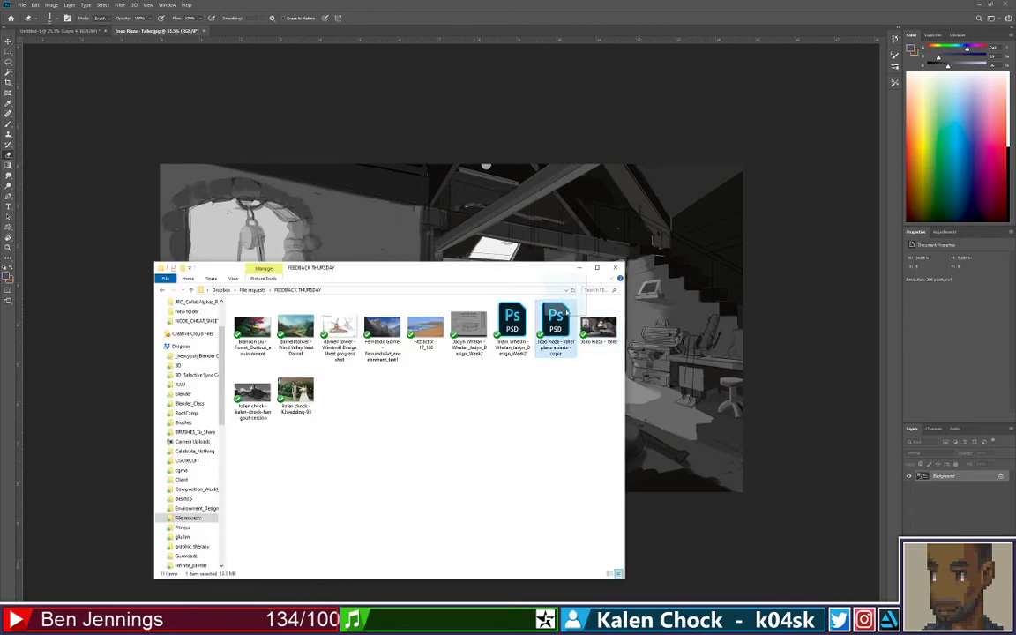
pyautogui.click(462, 40)
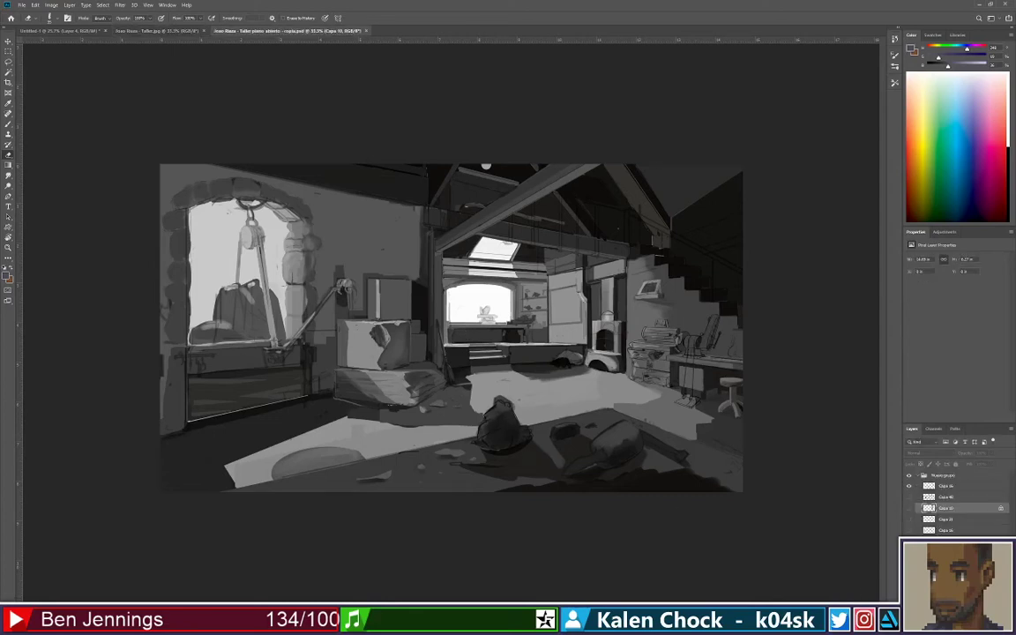
# Examine the workshop PSD's upper layers by isolating and toggling them one at a time
pyautogui.keyDown('alt'); pyautogui.click(909, 486); pyautogui.keyUp('alt')
pyautogui.keyDown('alt'); pyautogui.click(909, 486); pyautogui.keyUp('alt')
pyautogui.keyDown('alt'); pyautogui.click(909, 486); pyautogui.keyUp('alt')
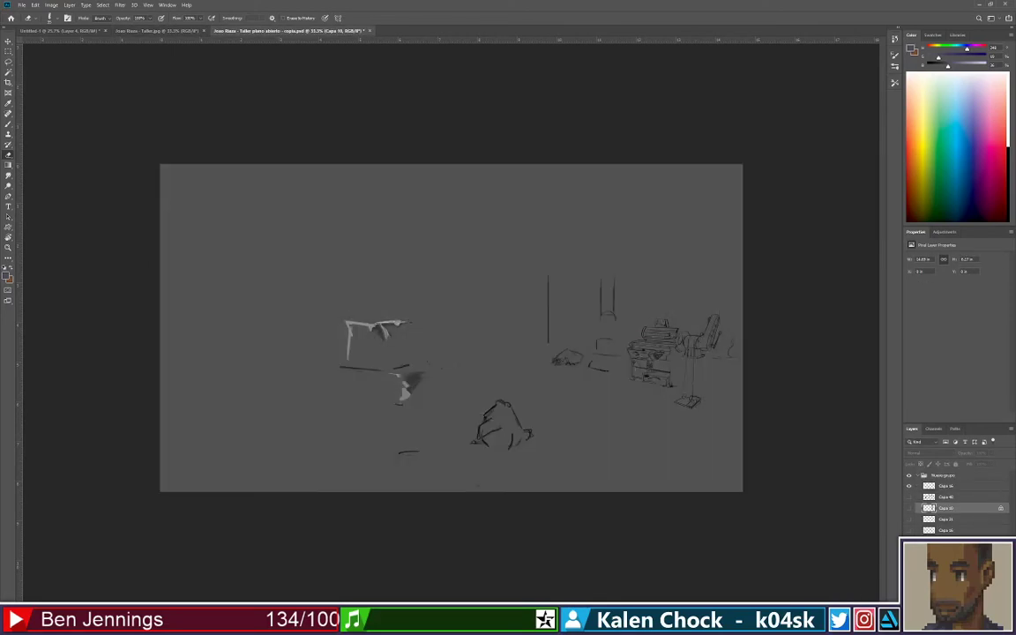
pyautogui.click(909, 519)
pyautogui.click(909, 519)
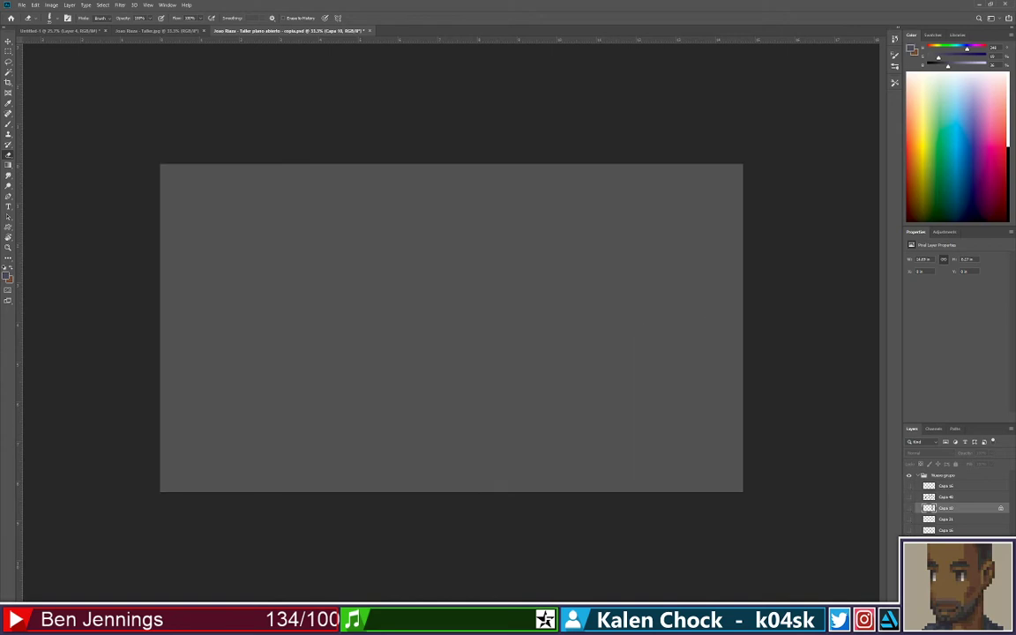
pyautogui.keyDown('alt'); pyautogui.click(909, 485); pyautogui.keyUp('alt')
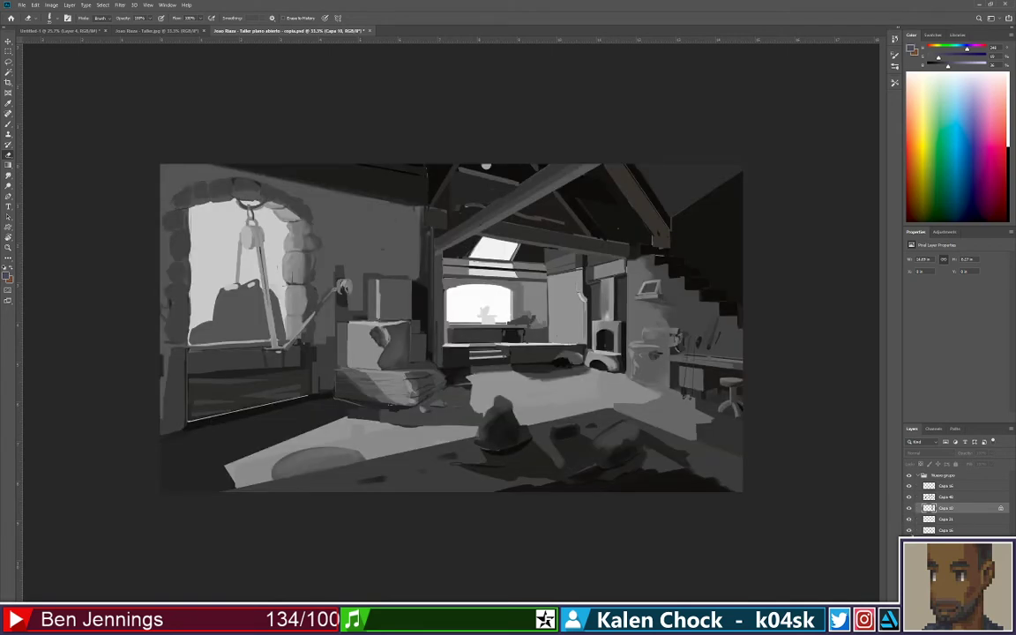
pyautogui.keyDown('alt'); pyautogui.click(909, 530); pyautogui.keyUp('alt')
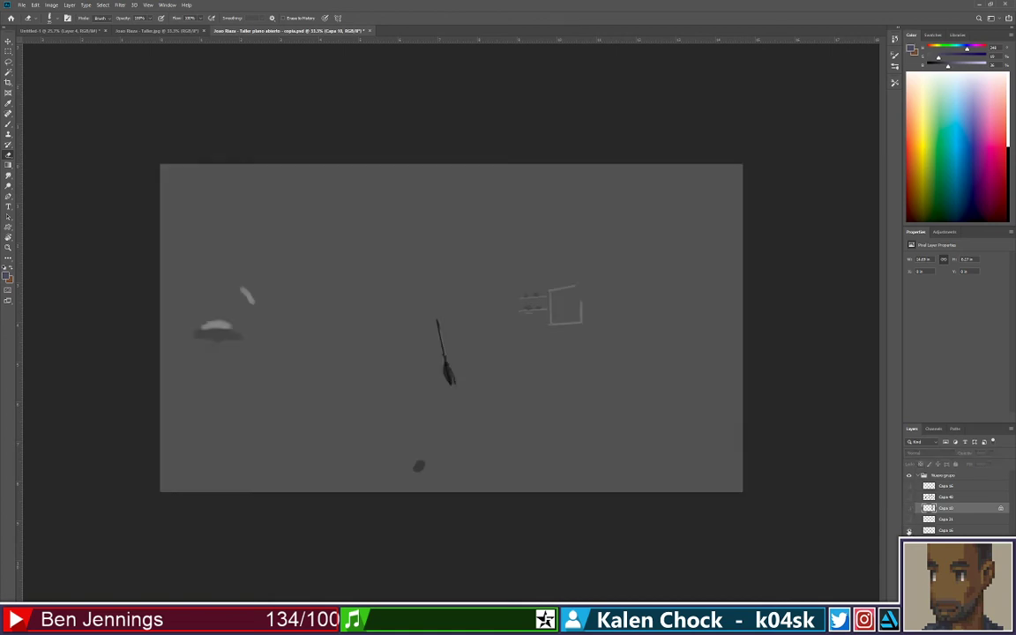
pyautogui.click(909, 529)
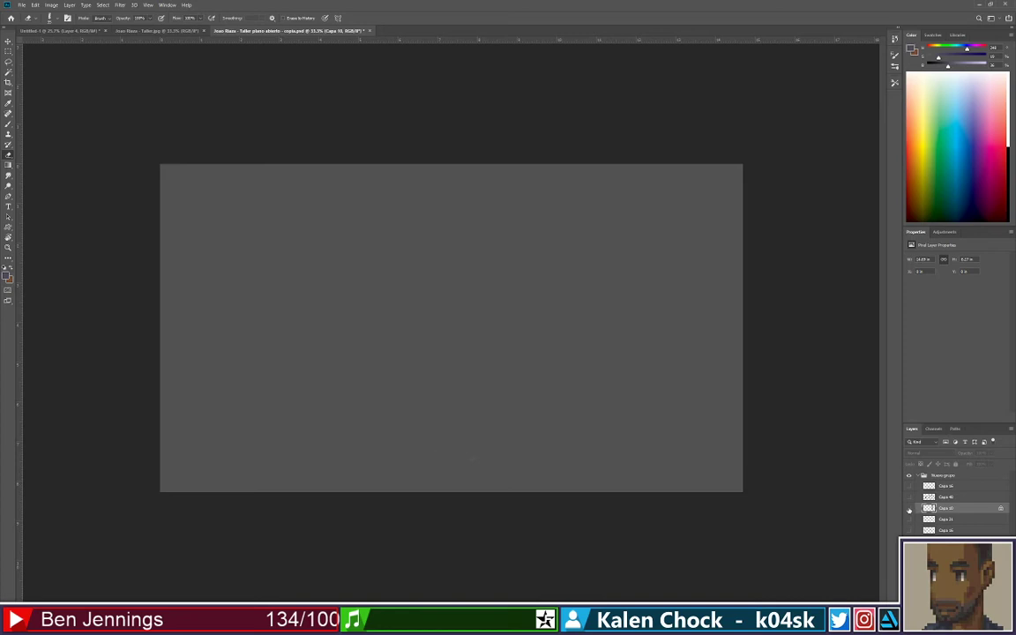
# Hide the other layers in the workshop PSD so that only the room's line-drawing layer shows over the grey background
pyautogui.click(909, 508)
pyautogui.click(909, 508)
pyautogui.click(909, 497)
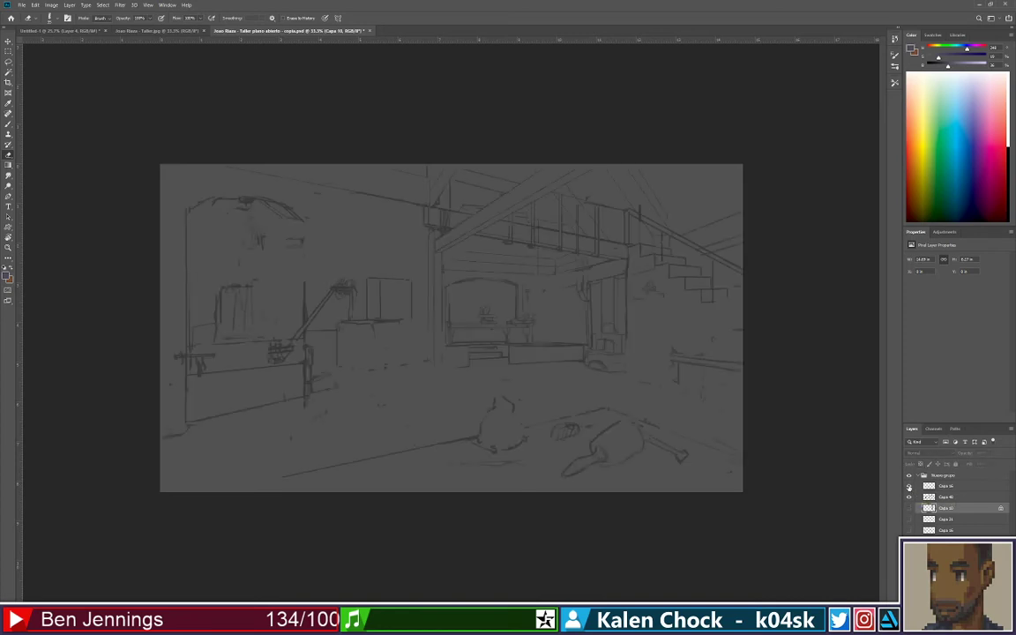
pyautogui.click(909, 486)
pyautogui.click(909, 496)
pyautogui.click(909, 486)
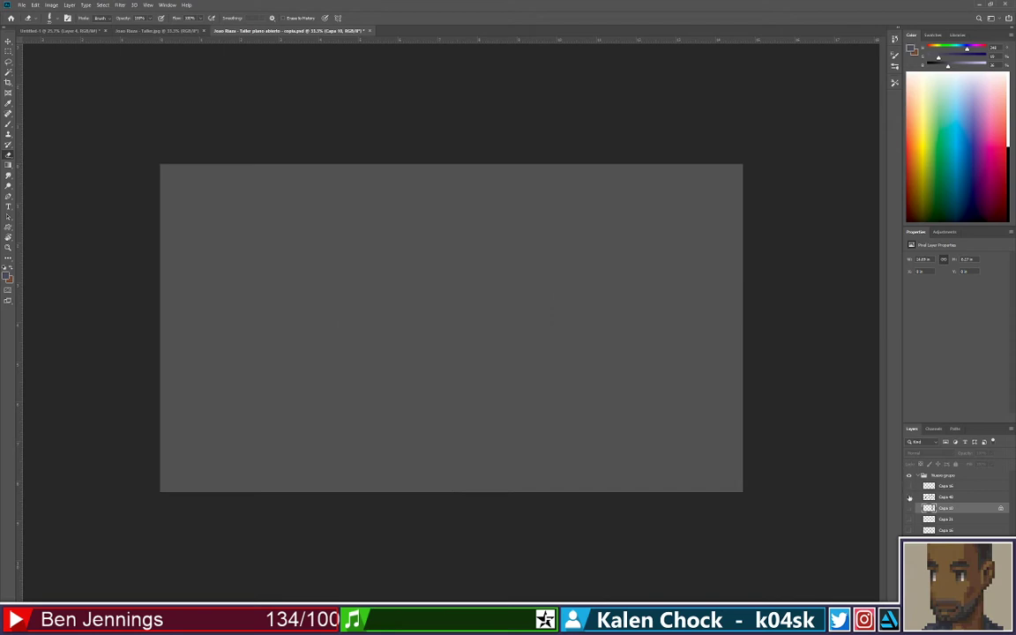
pyautogui.click(909, 496)
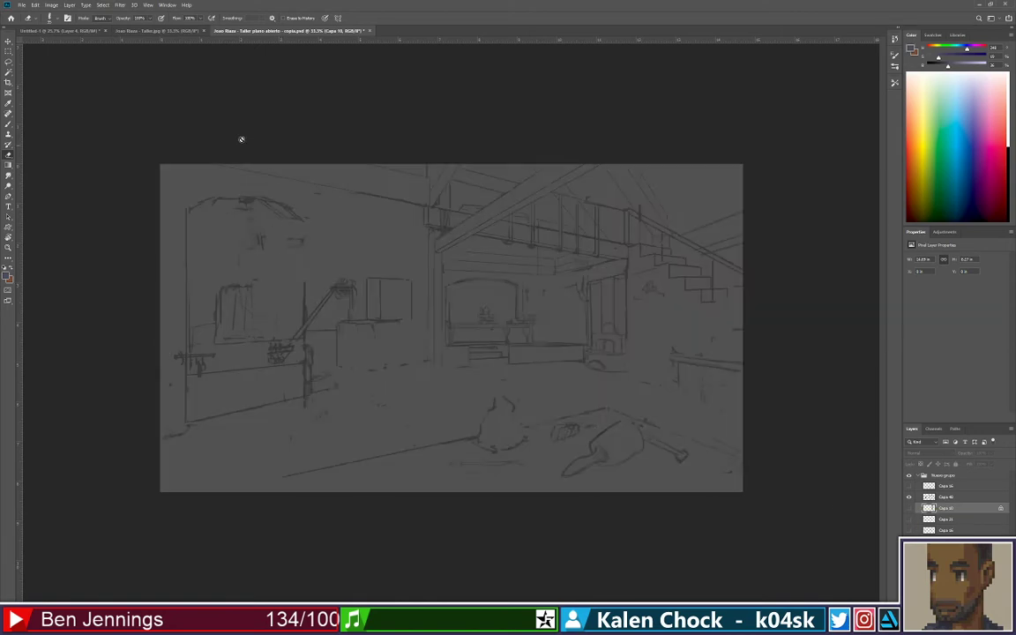
# Try to extend the Taller JPG's canvas to about double width on its left side with the Crop tool
pyautogui.click(183, 31)
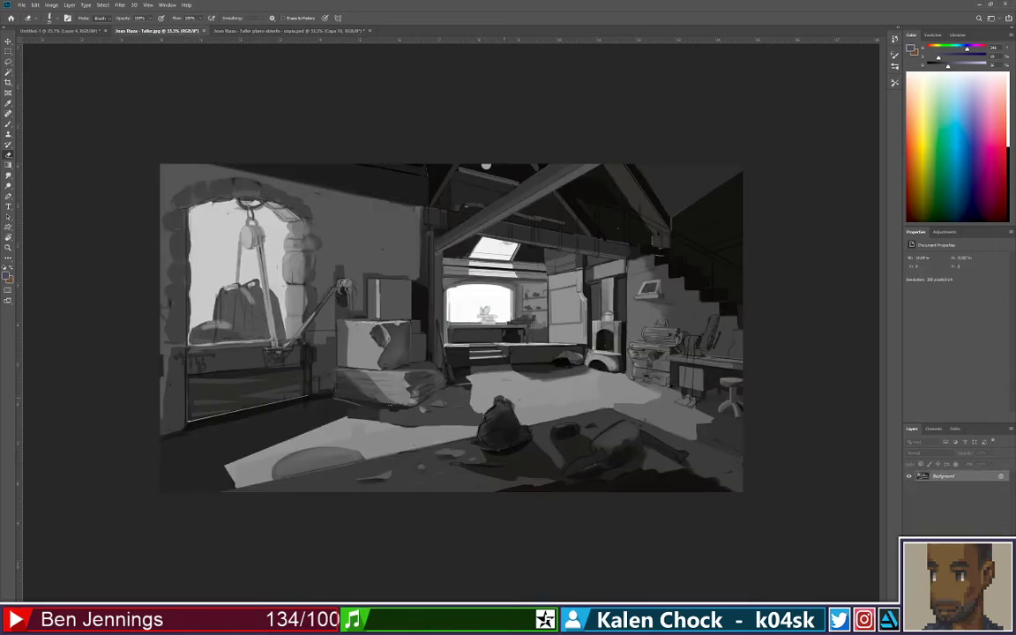
pyautogui.press('z')
pyautogui.moveTo(670, 350)
pyautogui.mouseDown()
pyautogui.moveTo(570, 350)
pyautogui.moveTo(594, 337)
pyautogui.mouseUp()
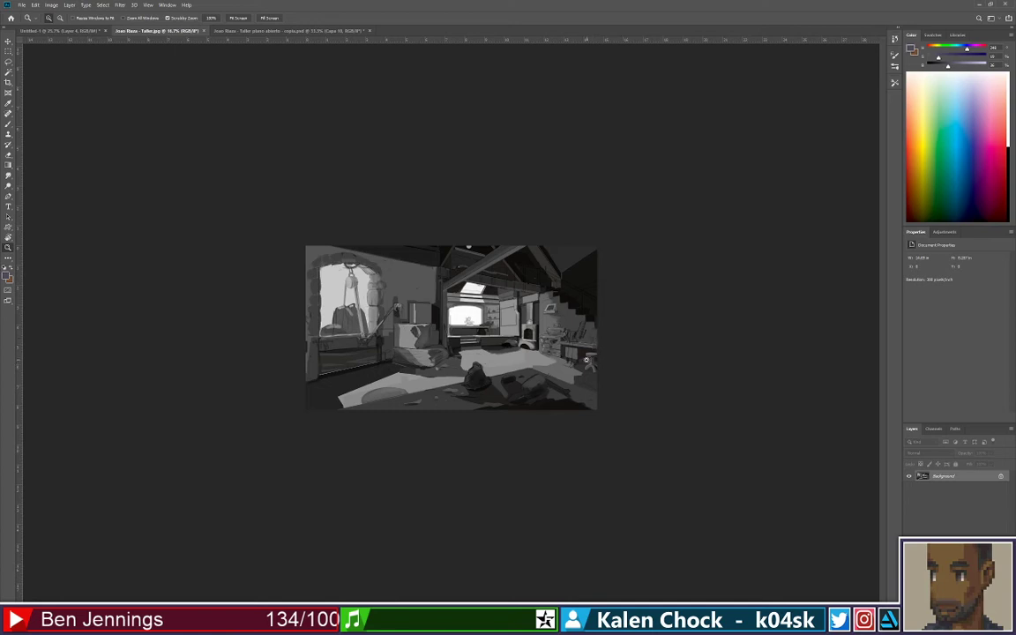
pyautogui.press('c')
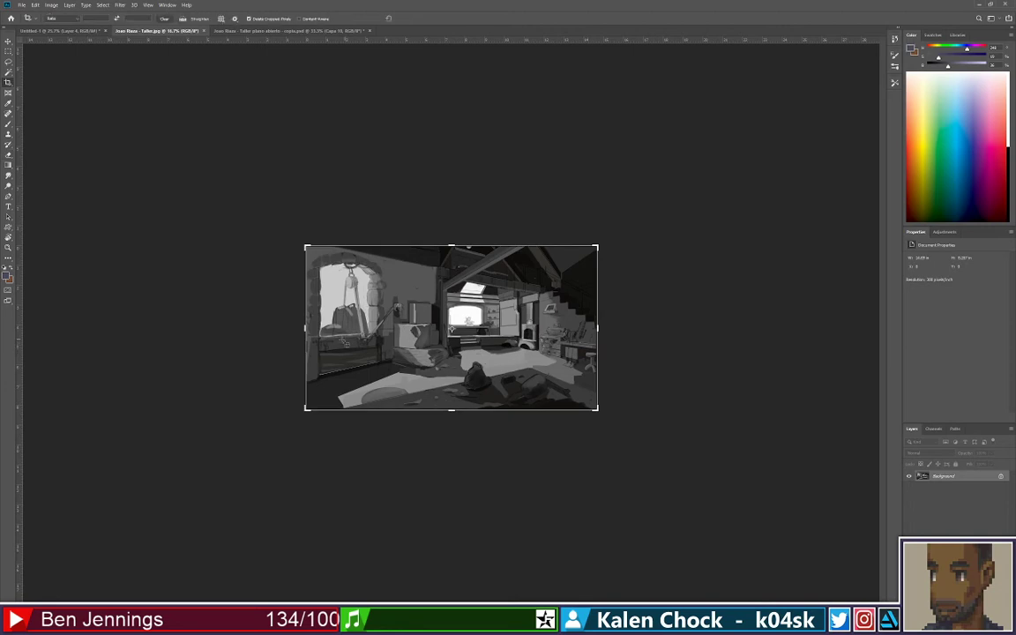
pyautogui.moveTo(305, 327); pyautogui.dragTo(157, 323)
pyautogui.press('Return')
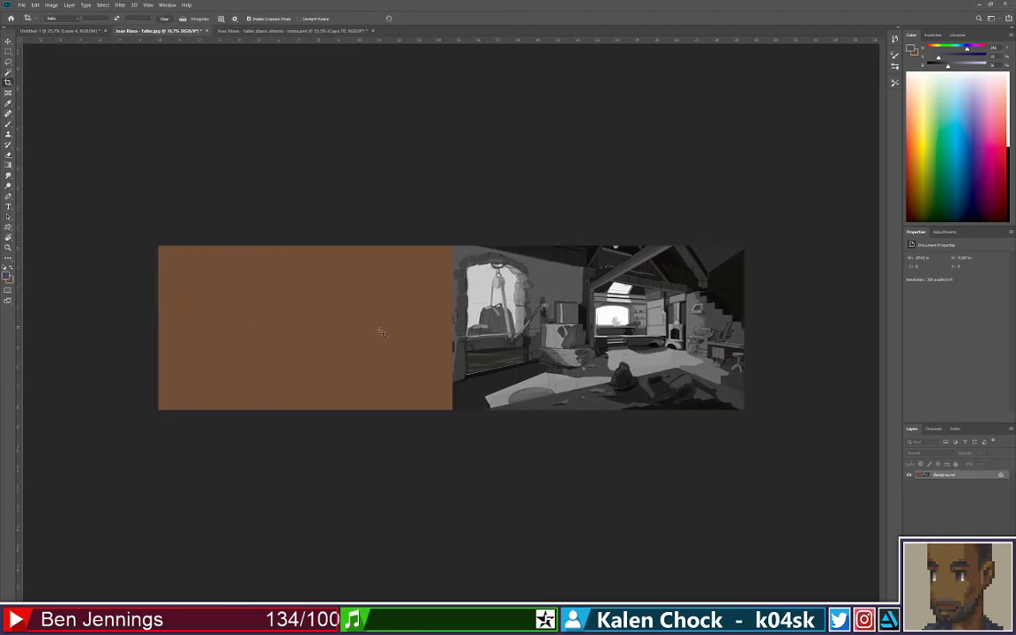
# Undock the workshop PSD into its own floating window and place it over the lower part of the workspace
pyautogui.moveTo(283, 31); pyautogui.dragTo(284, 183)
pyautogui.click(228, 85)
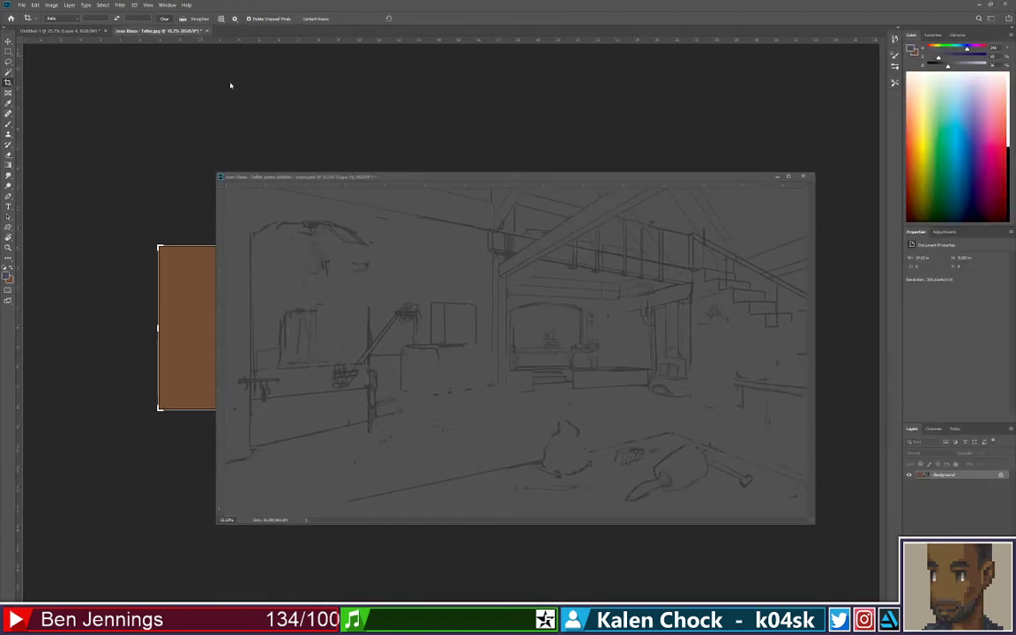
pyautogui.moveTo(381, 176); pyautogui.dragTo(437, 216)
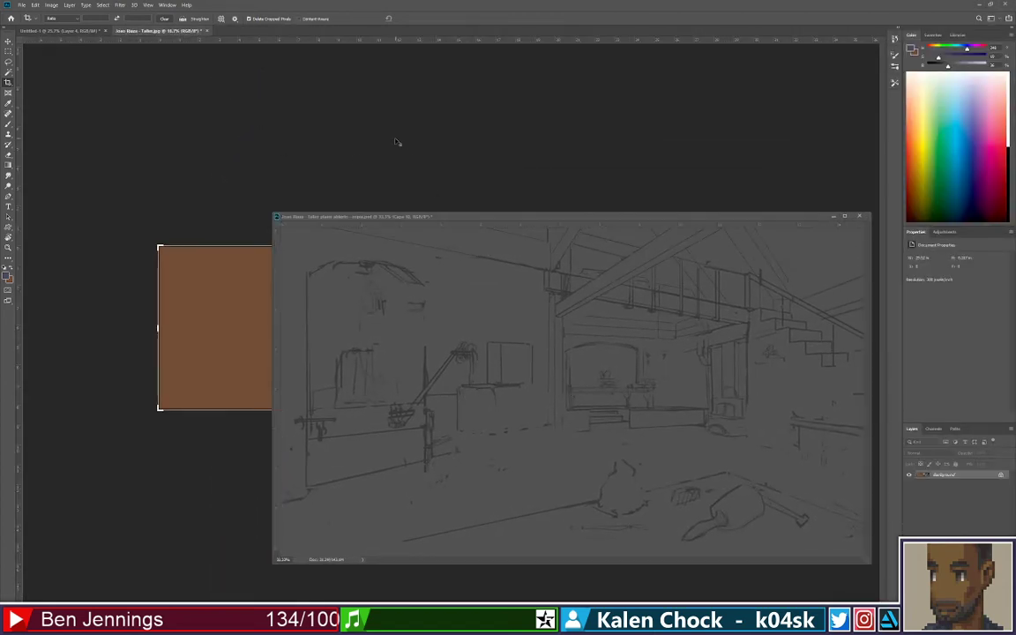
# Extend the workshop PSD's canvas downward to twice its height with the Crop tool, leaving empty space under the sketch
pyautogui.press('z')
pyautogui.click(499, 403)
pyautogui.keyDown('alt'); pyautogui.click(498, 400); pyautogui.keyUp('alt')
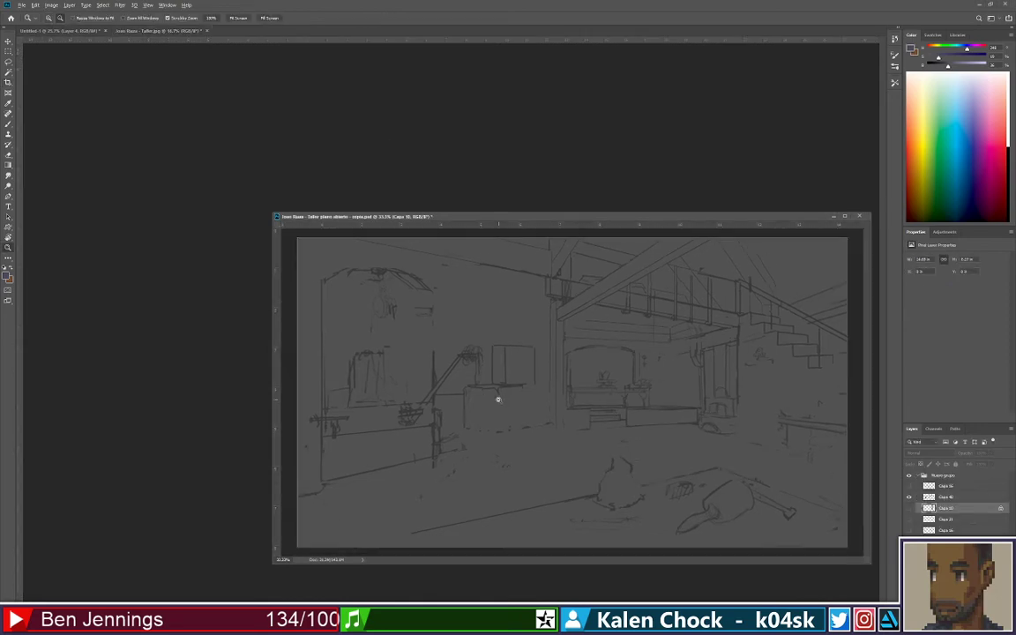
pyautogui.keyDown('alt'); pyautogui.click(498, 400); pyautogui.keyUp('alt')
pyautogui.press('c')
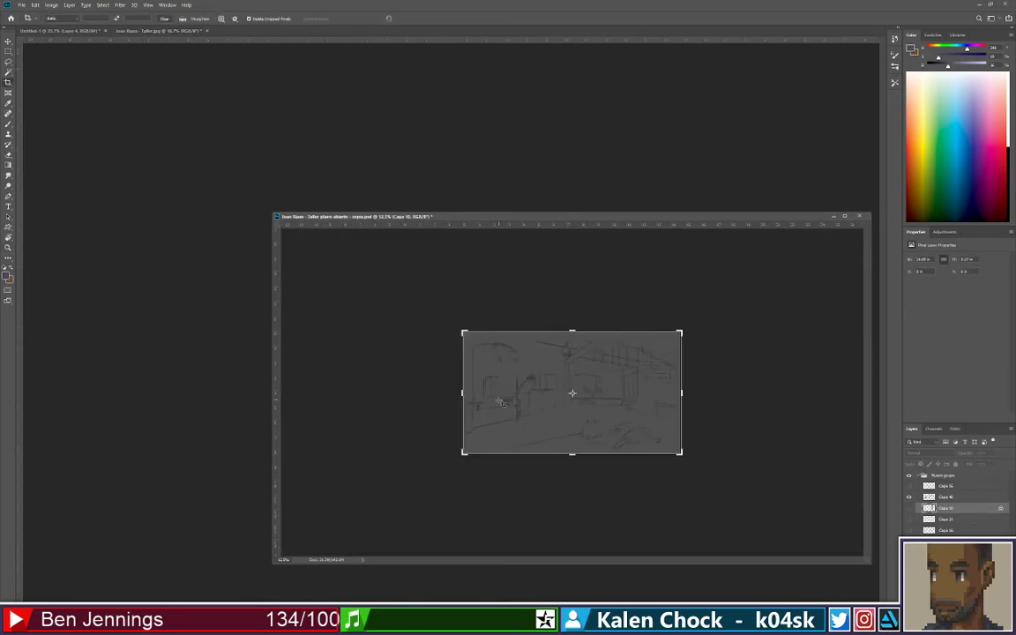
pyautogui.click(499, 402)
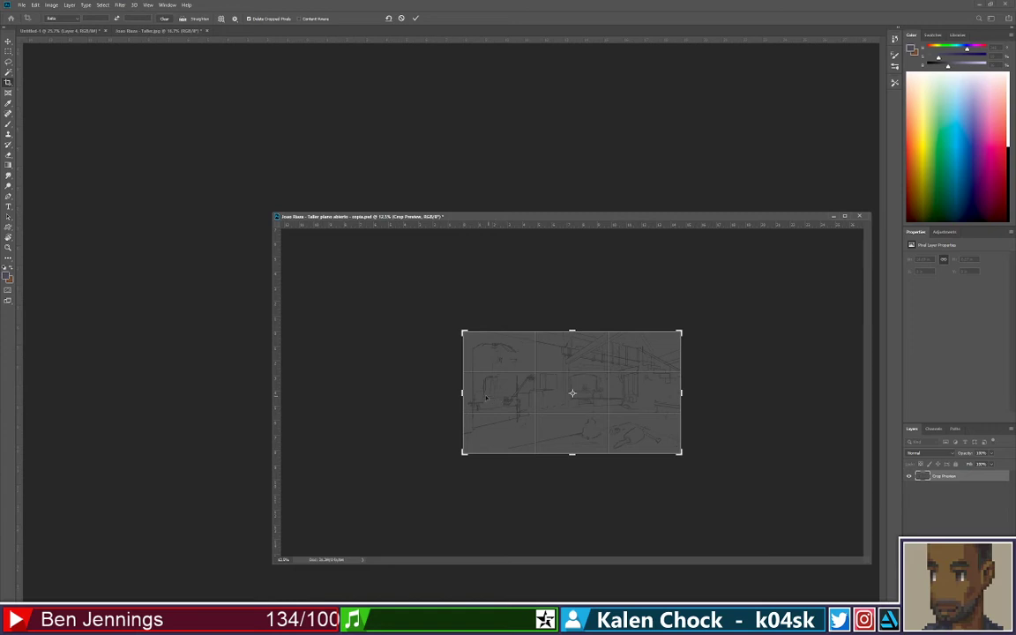
pyautogui.moveTo(462, 394)
pyautogui.mouseDown()
pyautogui.moveTo(350, 394)
pyautogui.moveTo(442, 394)
pyautogui.mouseUp()
pyautogui.moveTo(572, 453); pyautogui.dragTo(578, 519)
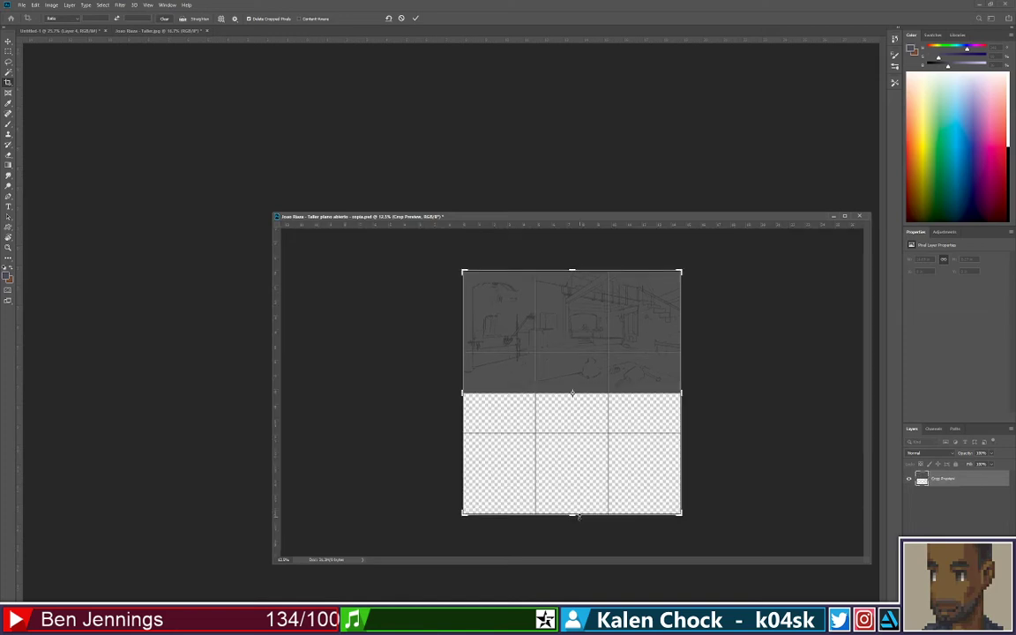
pyautogui.press('Return')
# Undock the Taller JPG into a floating window and copy its painted image into the workshop PSD with the Move tool
pyautogui.click(164, 31)
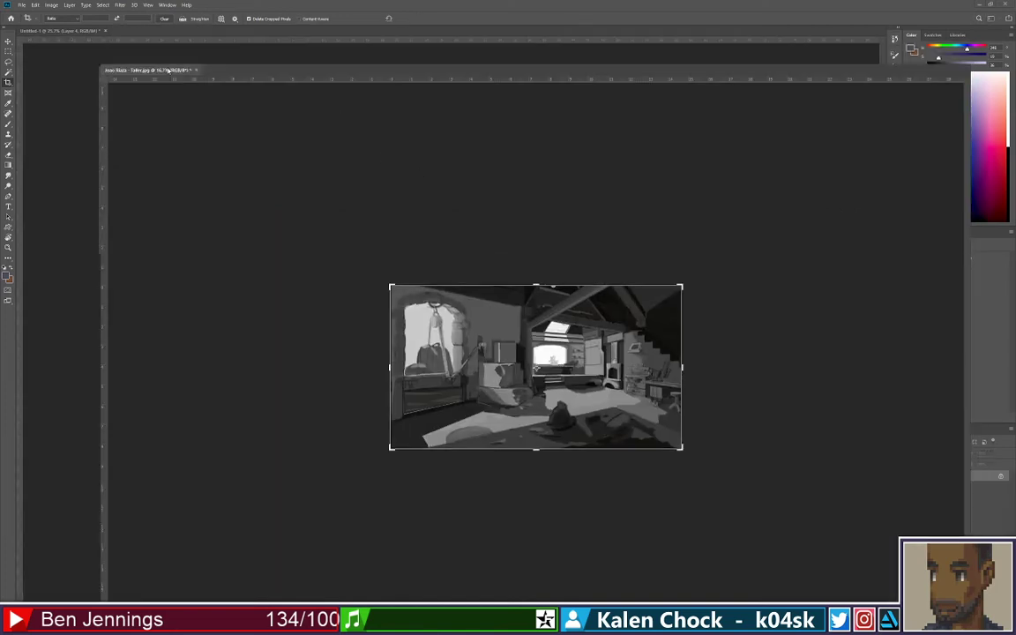
pyautogui.moveTo(163, 31); pyautogui.dragTo(168, 71)
pyautogui.press('v')
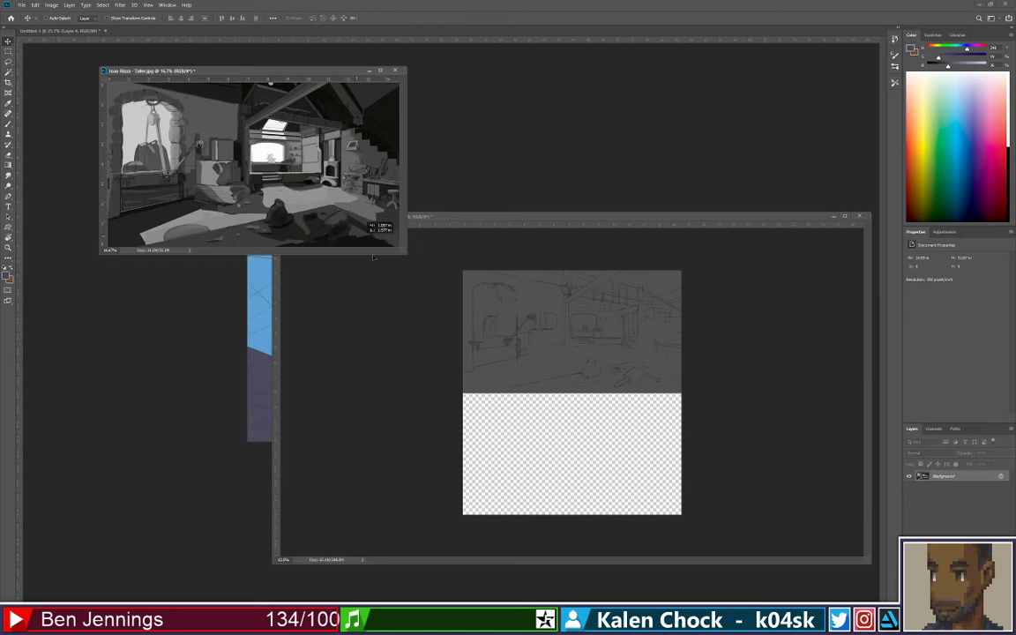
pyautogui.moveTo(556, 454); pyautogui.dragTo(556, 452)
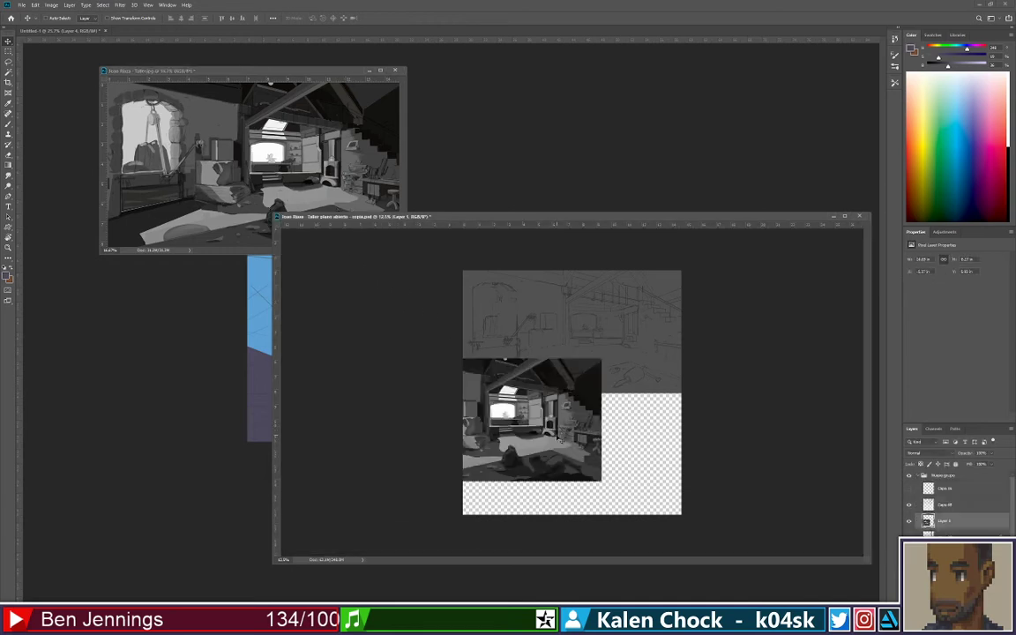
# Move the painted image's layer to the top of the group and align it in the empty area directly below the sketch
pyautogui.moveTo(969, 523); pyautogui.dragTo(948, 482)
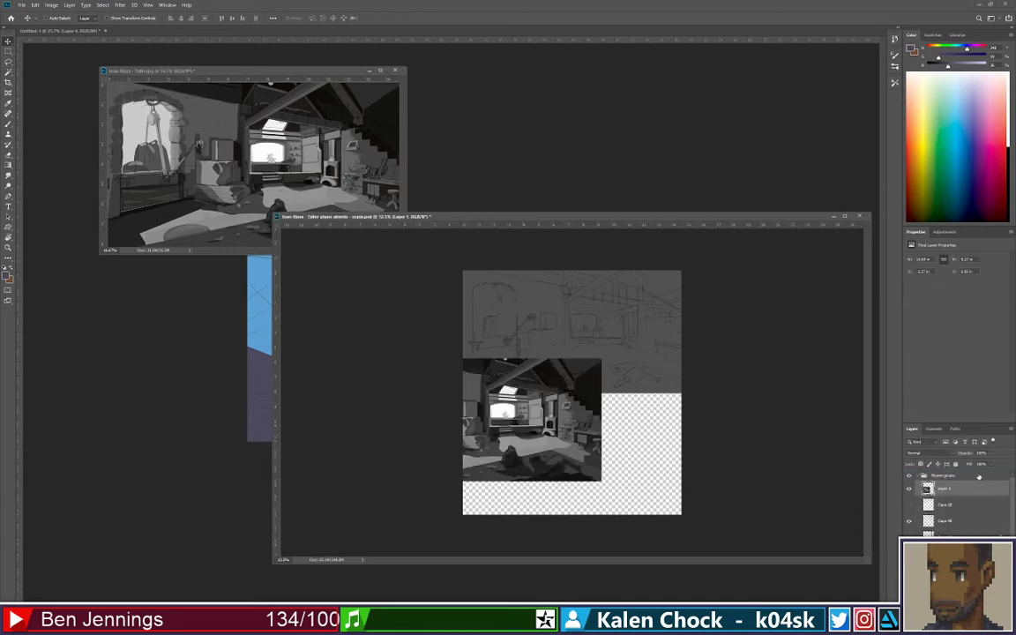
pyautogui.moveTo(623, 443); pyautogui.dragTo(668, 454)
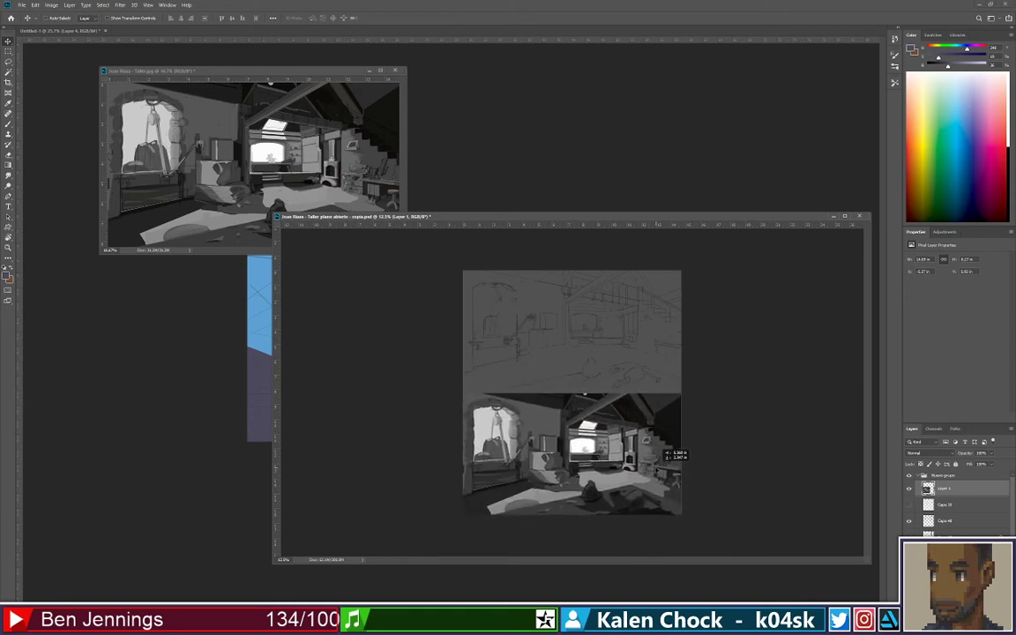
pyautogui.press('Return')
# Close the Taller JPG without saving and zoom in on the painted interior in the workshop PSD
pyautogui.press('z')
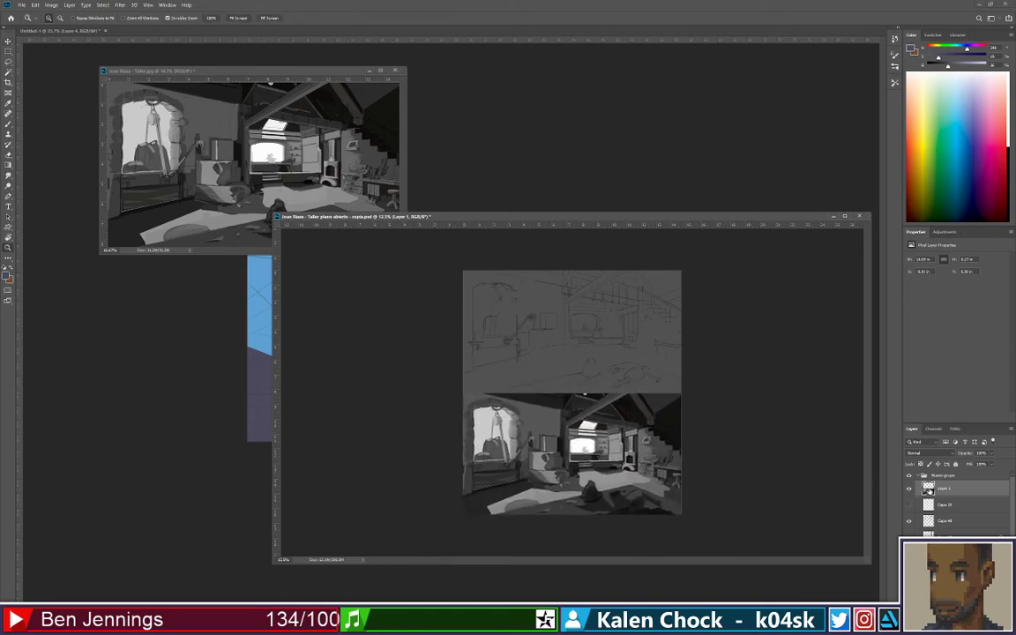
pyautogui.hotkey('ctrl', 'Tab')
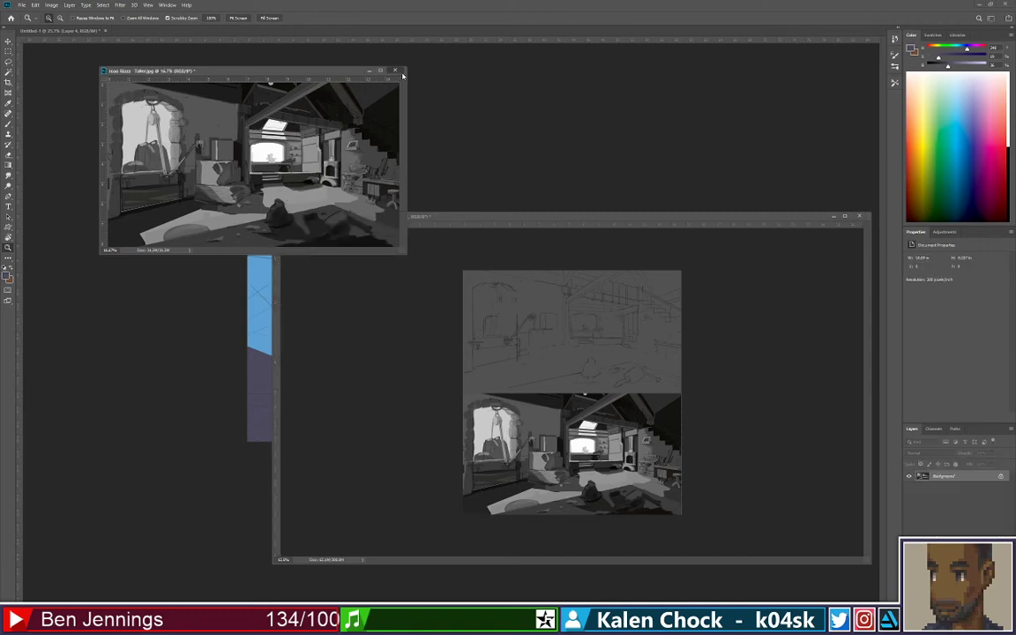
pyautogui.hotkey('ctrl', 'w')
pyautogui.press('n')
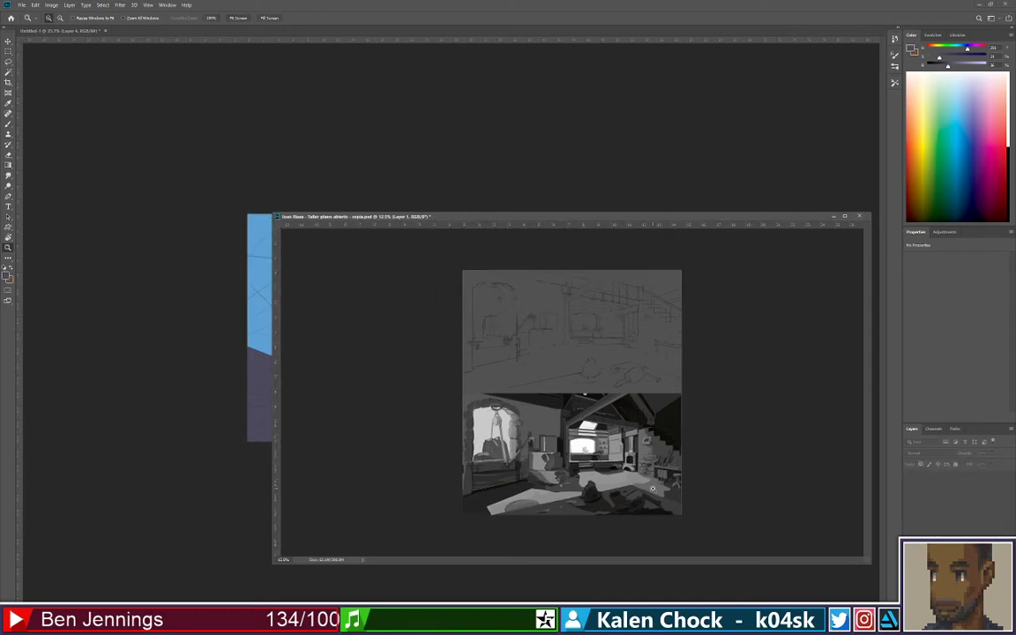
pyautogui.click(653, 488)
pyautogui.scroll(-1, 652, 404)
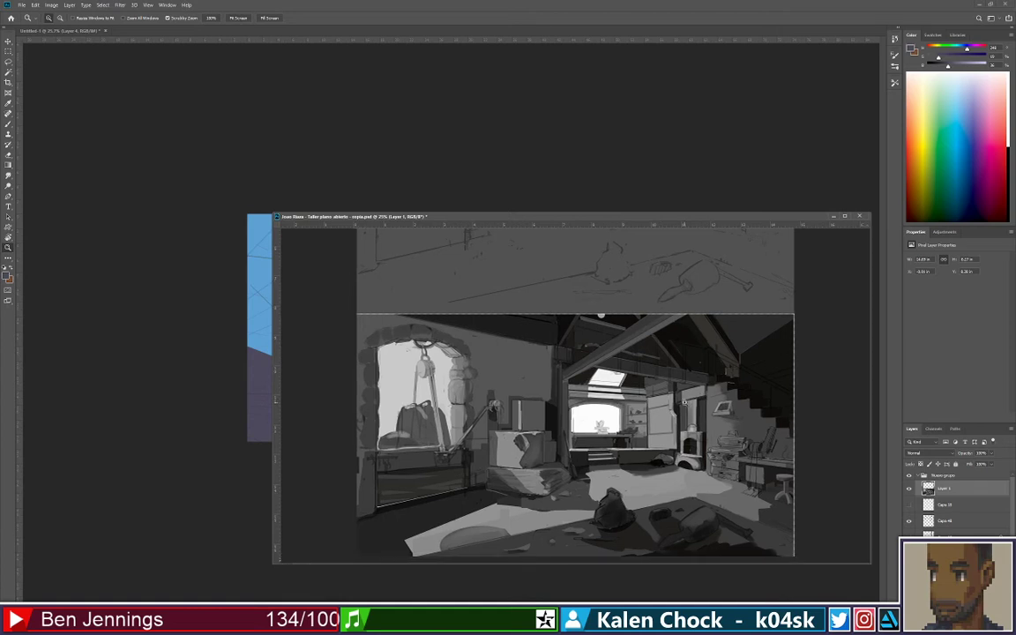
# View the workshop PSD full screen and nudge the painted image's layer horizontally flush with the canvas edge
pyautogui.press('f')
pyautogui.moveTo(684, 402); pyautogui.dragTo(684, 337)
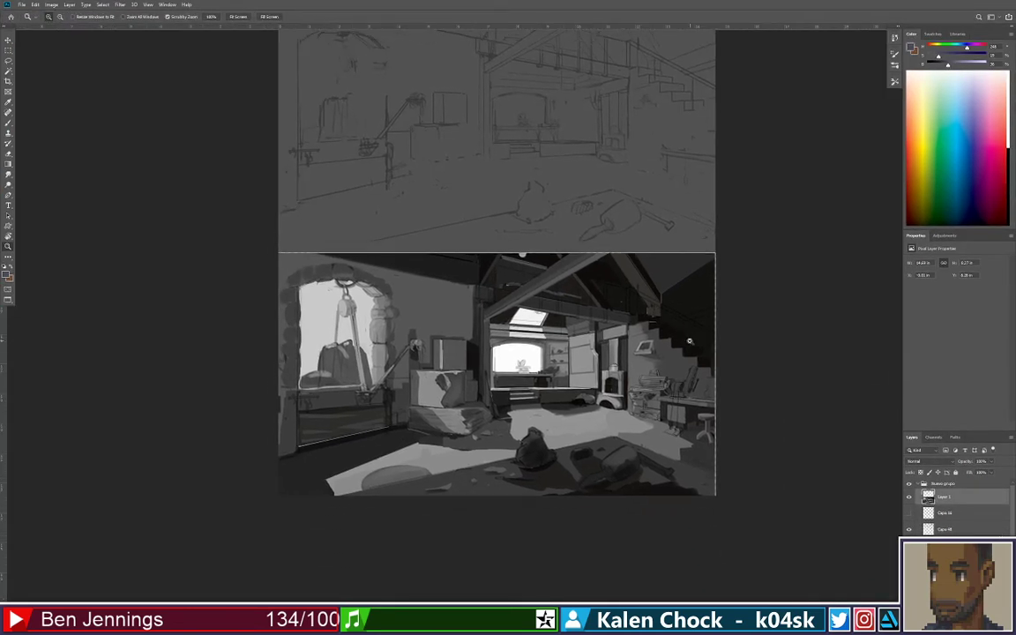
pyautogui.press('v')
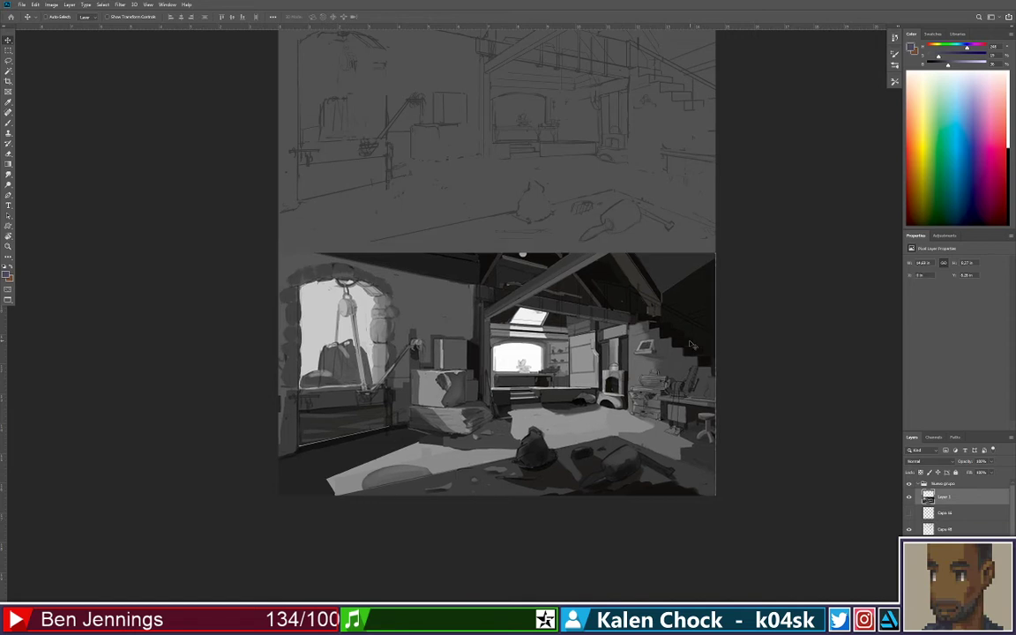
pyautogui.press('Left')
pyautogui.press('z')
pyautogui.click(542, 371)
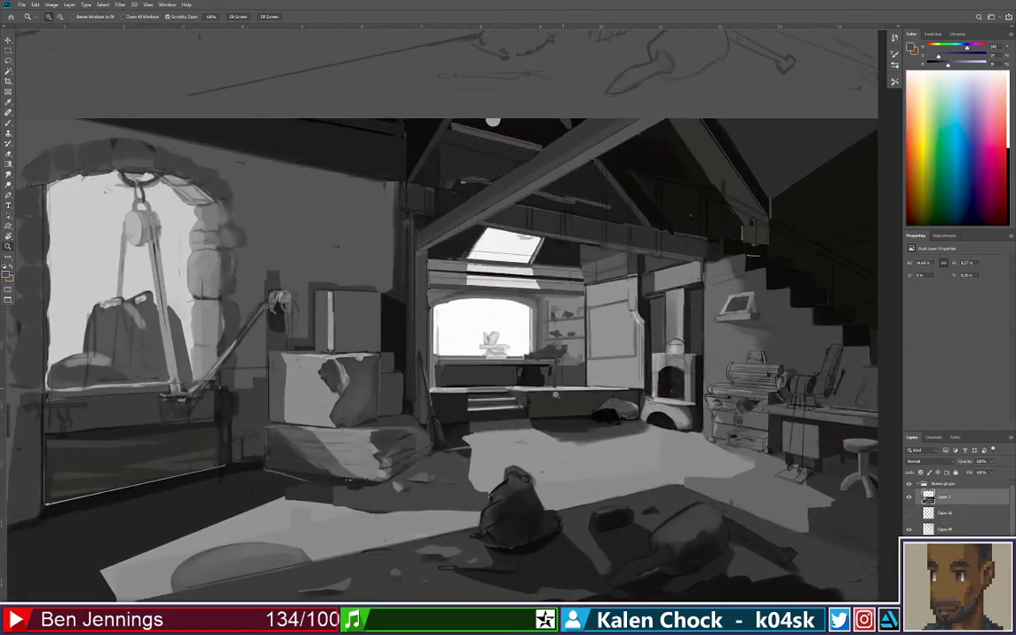
pyautogui.keyDown('alt'); pyautogui.click(628, 321); pyautogui.keyUp('alt')
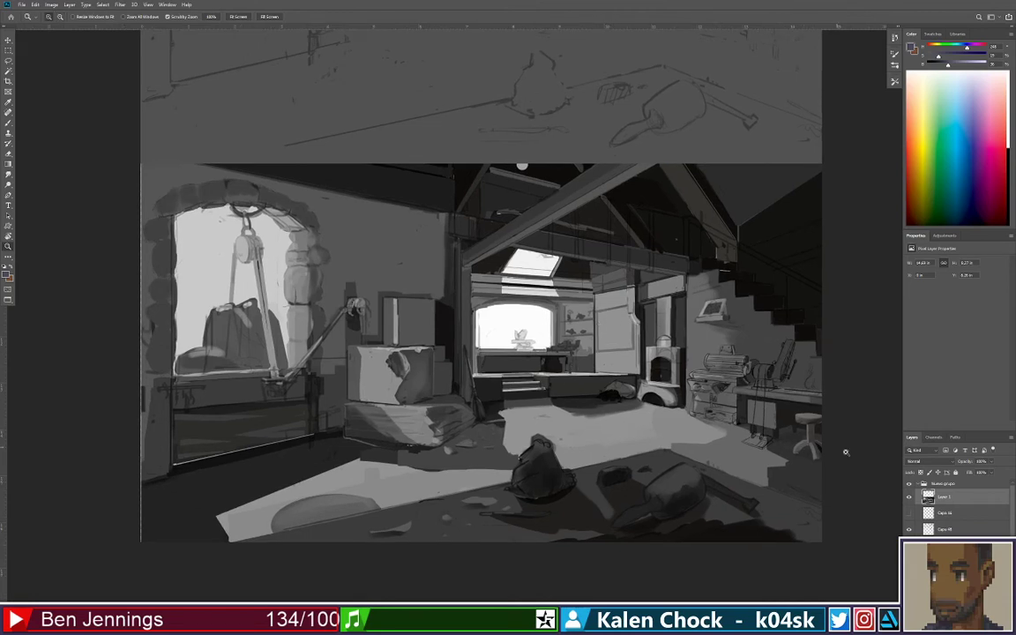
# On a new layer, outline the room's whole floor area over the painting with thick, straight, bright red brush lines
pyautogui.press('b')
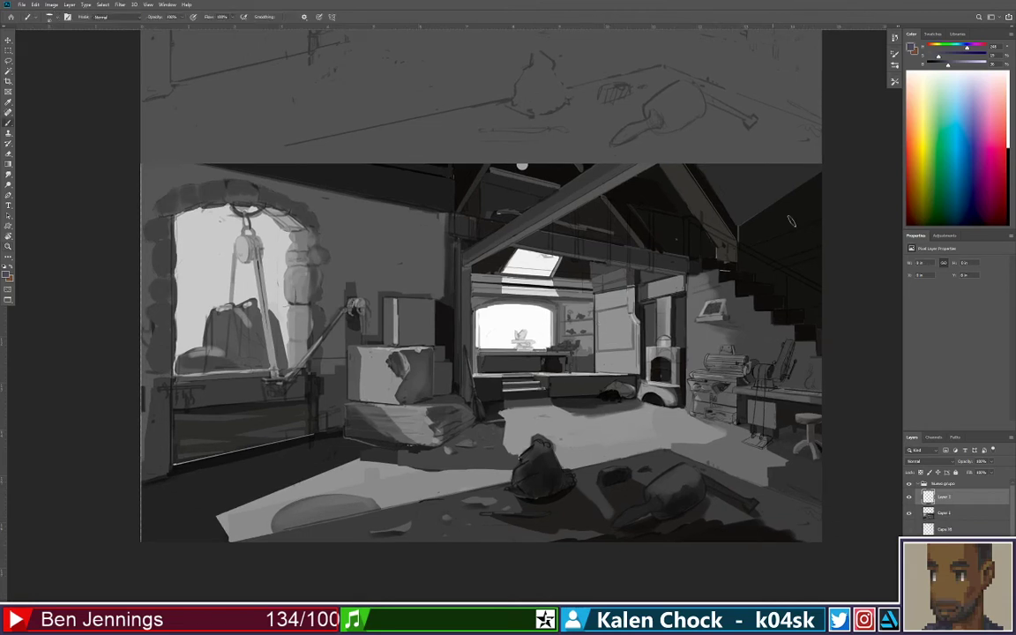
pyautogui.moveTo(975, 53); pyautogui.dragTo(944, 55)
pyautogui.press('z')
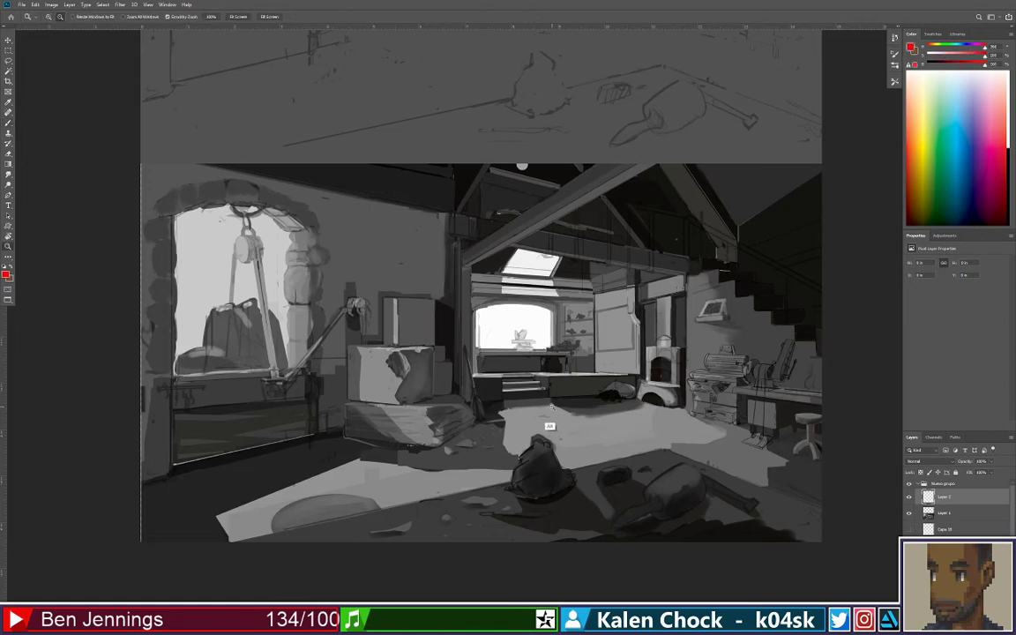
pyautogui.moveTo(548, 424); pyautogui.dragTo(505, 435)
pyautogui.click(550, 406)
pyautogui.press('b')
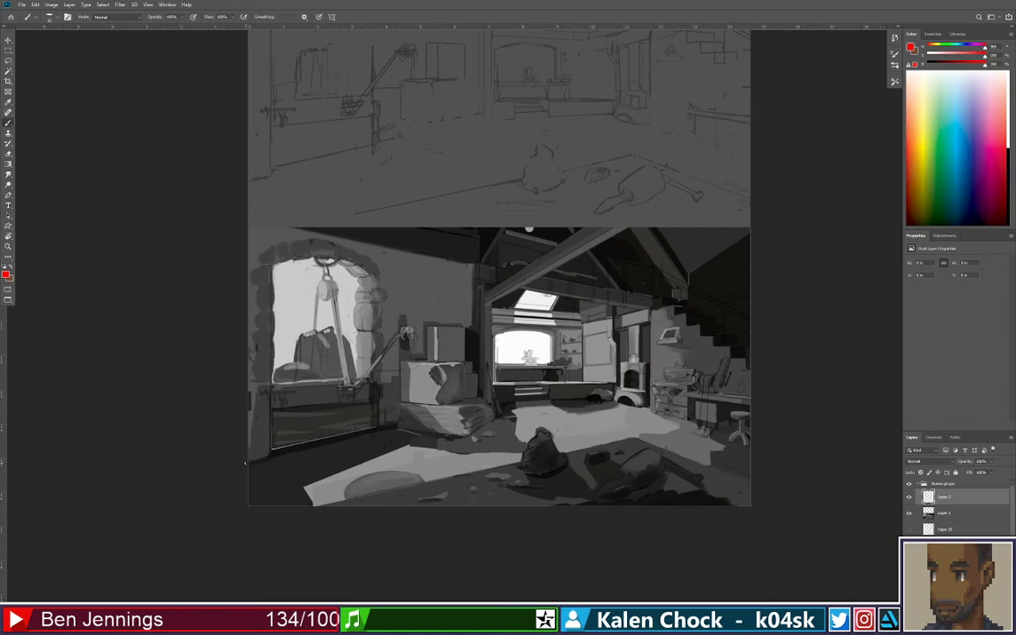
pyautogui.keyDown('shift'); pyautogui.click(480, 406); pyautogui.keyUp('shift')
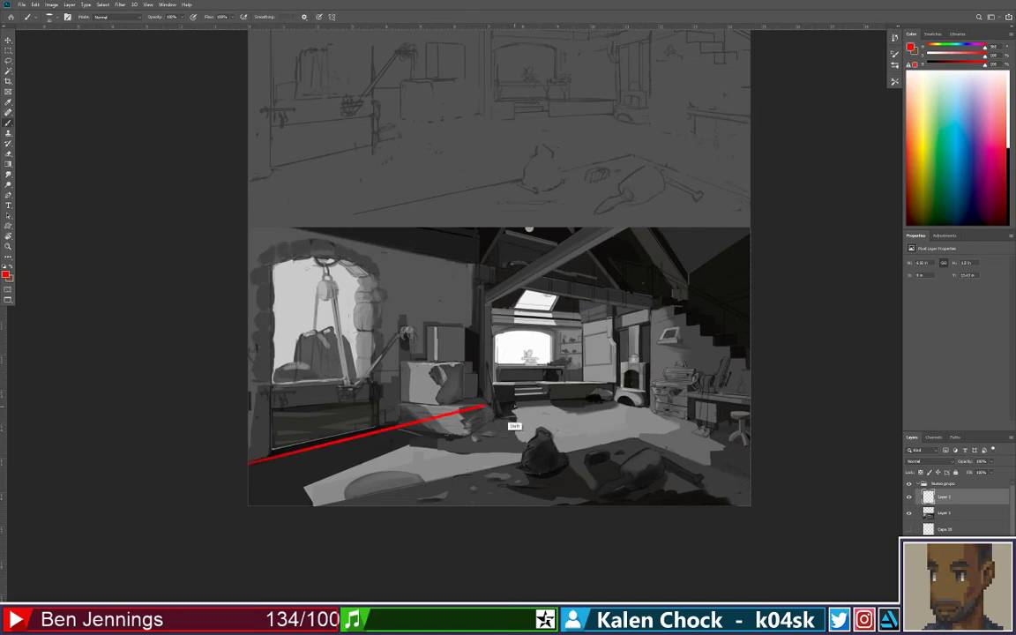
pyautogui.keyDown('shift'); pyautogui.click(617, 399); pyautogui.keyUp('shift')
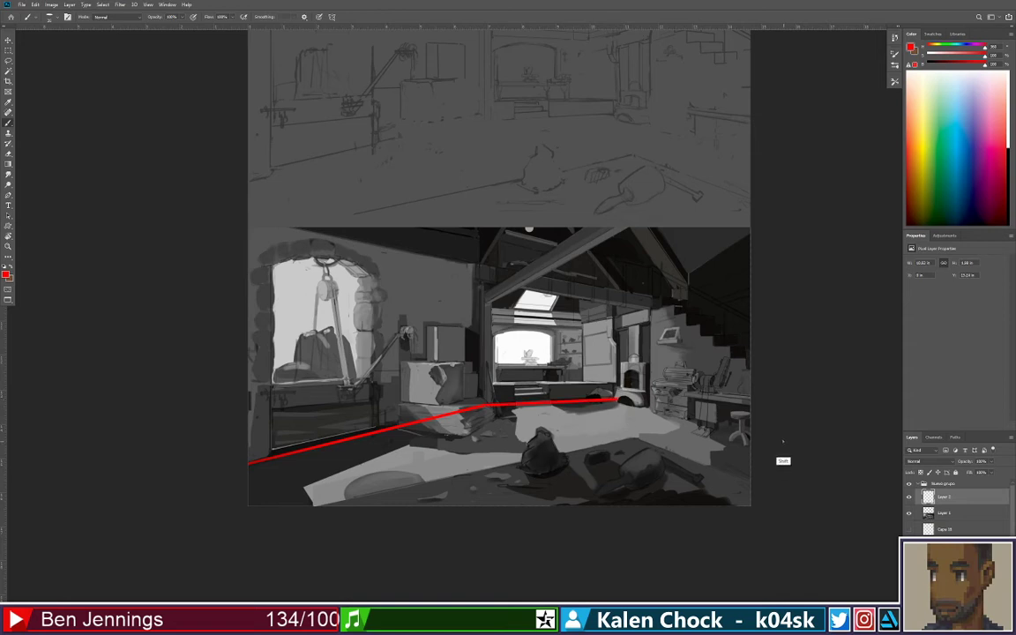
pyautogui.keyDown('shift'); pyautogui.click(755, 434); pyautogui.keyUp('shift')
pyautogui.moveTo(751, 505)
pyautogui.mouseDown()
pyautogui.moveTo(228, 510)
pyautogui.moveTo(248, 494)
pyautogui.moveTo(249, 460)
pyautogui.mouseUp()
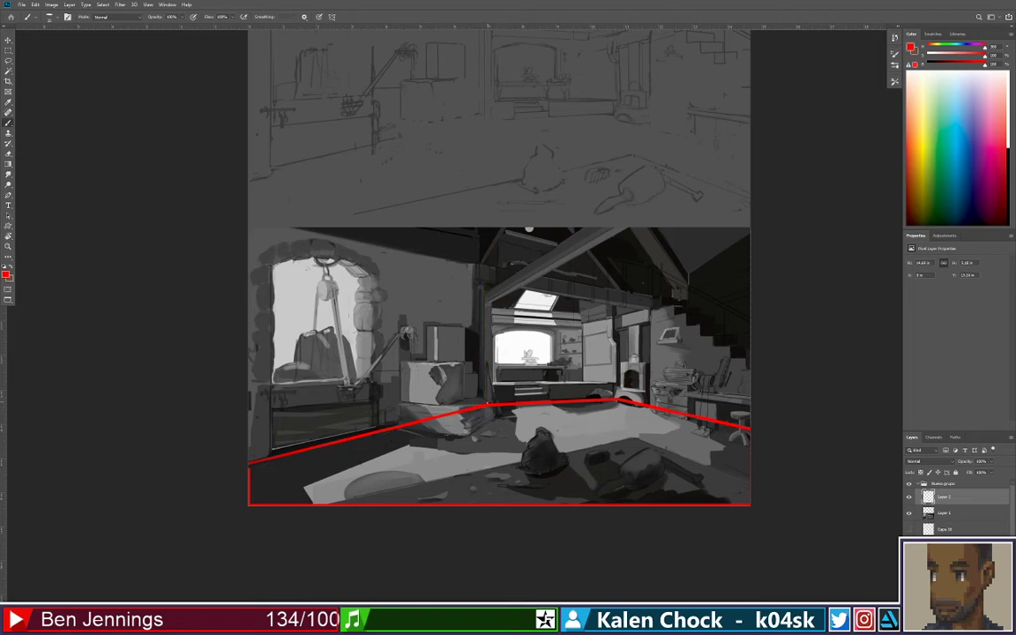
# Draw thin red vertical lines up from the floor outline at the back-left wall corner and both sides of the fireplace alcove
pyautogui.moveTo(486, 404); pyautogui.dragTo(485, 215)
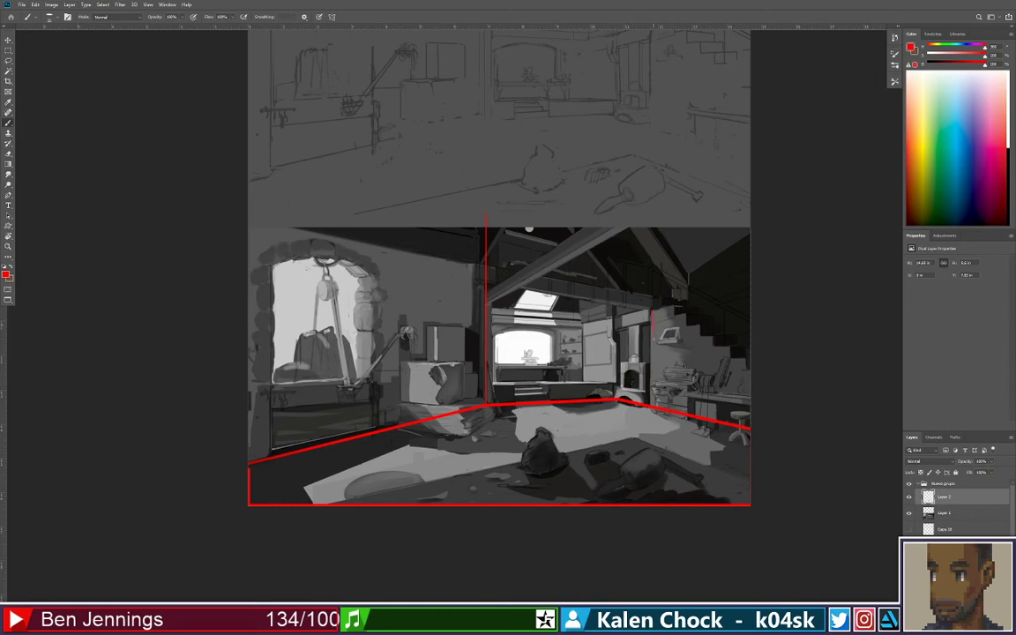
pyautogui.moveTo(651, 401); pyautogui.dragTo(651, 309)
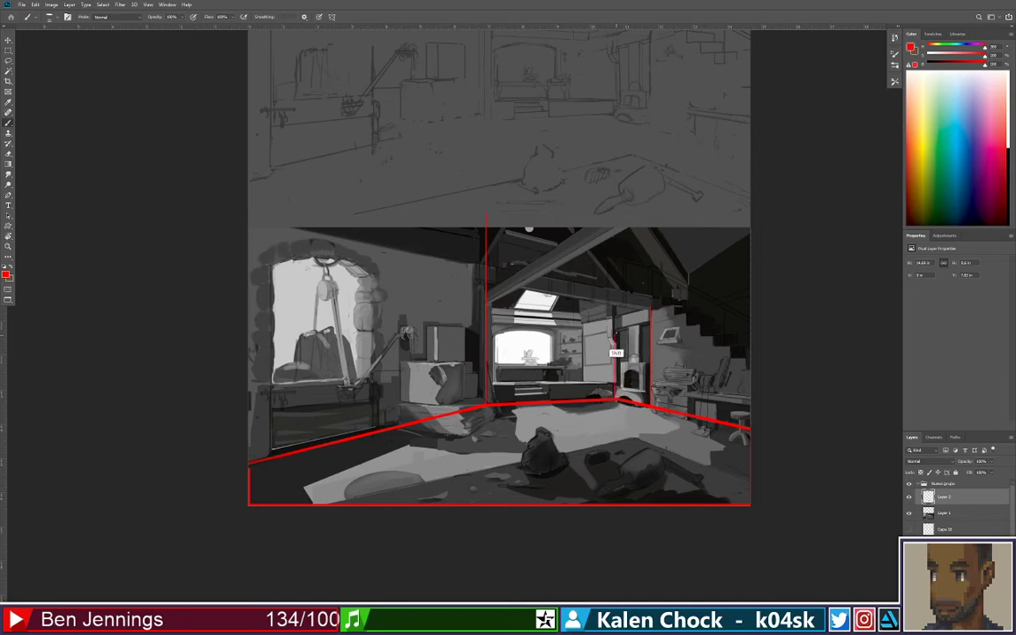
pyautogui.moveTo(615, 395); pyautogui.dragTo(614, 315)
# Switch the brush to bright blue and draw a left-pointing arrow across the light wall panel beside the fireplace
pyautogui.click(965, 46)
pyautogui.press('z')
pyautogui.moveTo(573, 408); pyautogui.dragTo(670, 408)
pyautogui.press('b')
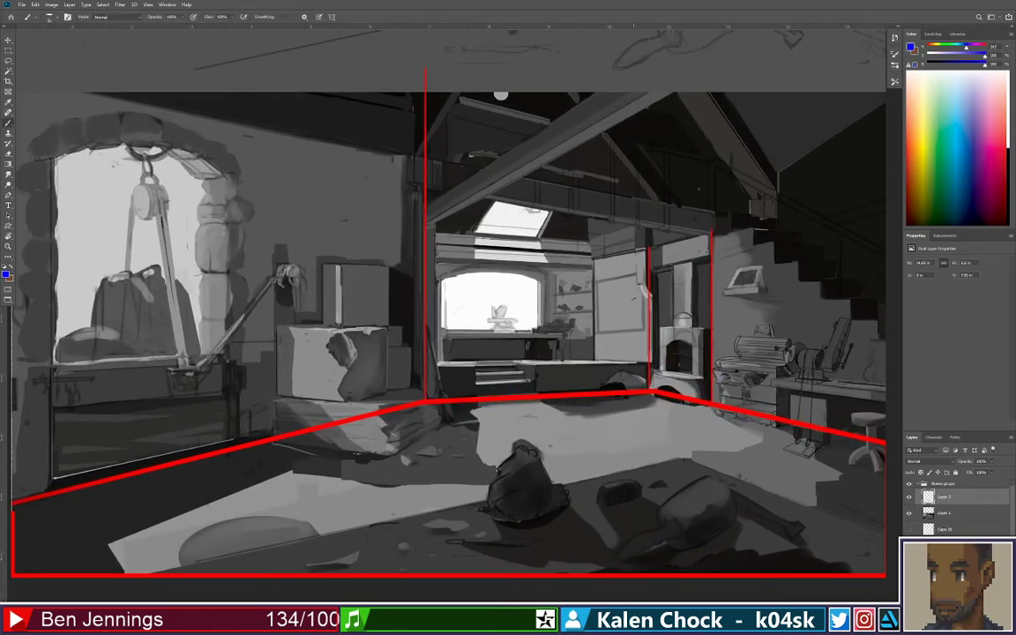
pyautogui.moveTo(601, 306); pyautogui.dragTo(636, 307)
pyautogui.moveTo(594, 258); pyautogui.dragTo(595, 351)
pyautogui.hotkey('ctrl', 'z')
# Outline the front face of the raised platform below the back window with straight blue lines
pyautogui.moveTo(436, 362); pyautogui.dragTo(435, 401)
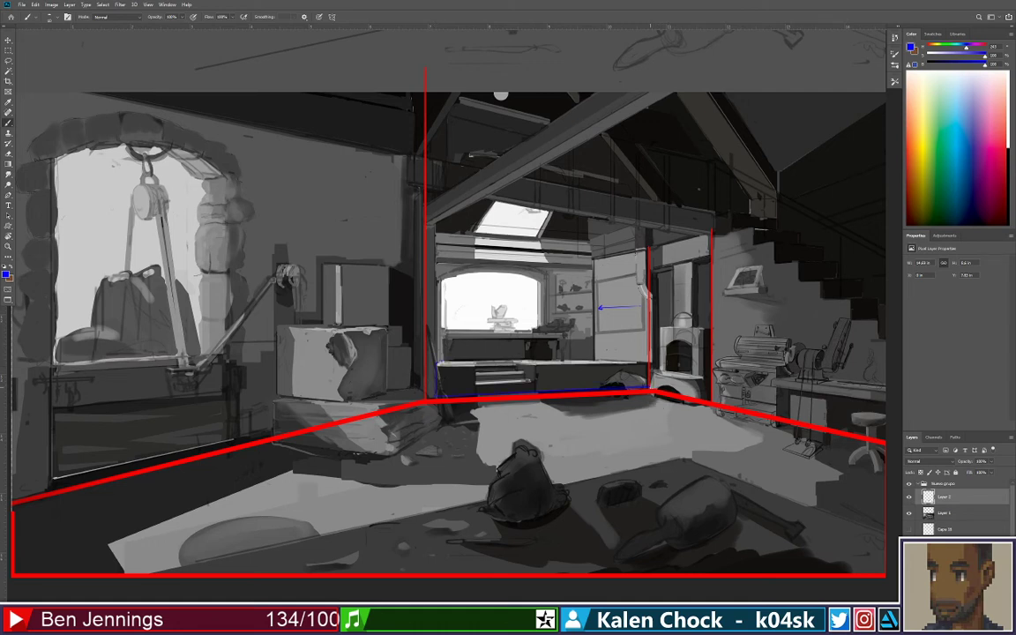
pyautogui.keyDown('shift'); pyautogui.click(650, 390); pyautogui.keyUp('shift')
pyautogui.keyDown('shift'); pyautogui.click(650, 363); pyautogui.keyUp('shift')
pyautogui.keyDown('shift'); pyautogui.click(438, 363); pyautogui.keyUp('shift')
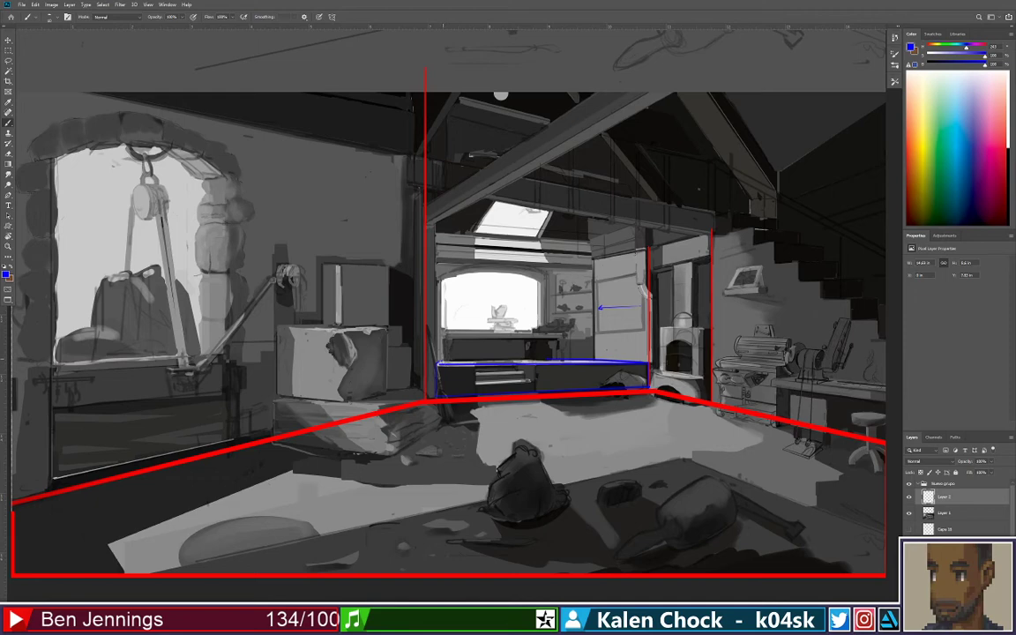
pyautogui.press('z')
pyautogui.hotkey('ctrl', '-')
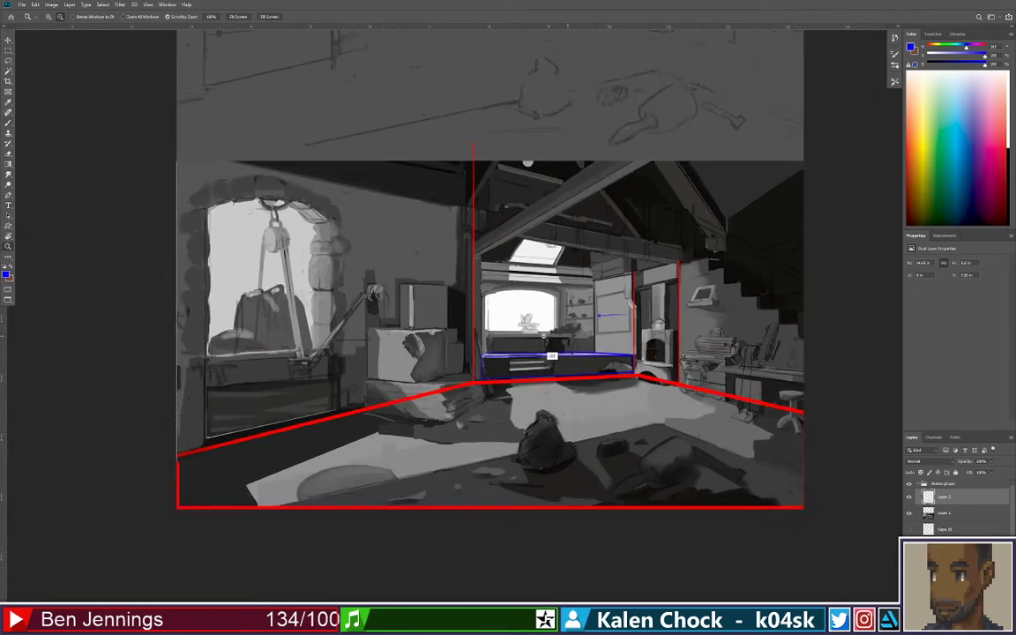
pyautogui.scroll(-3, 592, 337)
pyautogui.scroll(5, 592, 337)
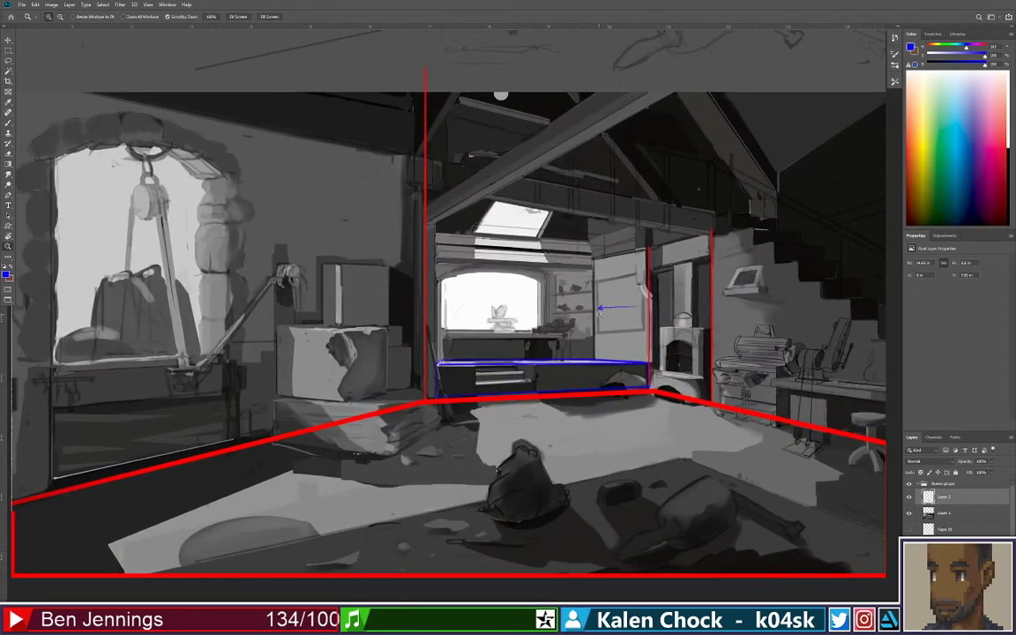
pyautogui.scroll(-3, 599, 310)
pyautogui.scroll(3, 599, 310)
# Switch back to red, outline the light wall panel's back and top edges, and mark left-pointing arrows on the panel and fireplace
pyautogui.press('b')
pyautogui.press('x')
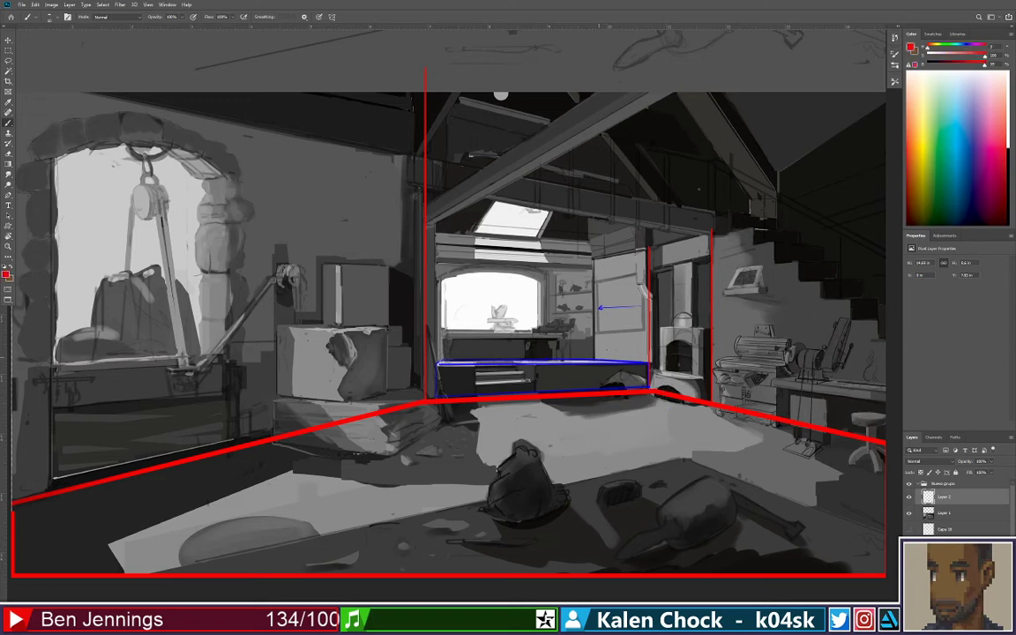
pyautogui.moveTo(594, 258); pyautogui.dragTo(593, 359)
pyautogui.click(593, 259)
pyautogui.keyDown('shift'); pyautogui.click(647, 251); pyautogui.keyUp('shift')
pyautogui.moveTo(650, 304)
pyautogui.mouseDown()
pyautogui.moveTo(692, 302)
pyautogui.moveTo(601, 307)
pyautogui.mouseUp()
# Mark the back wall in red with a line across the window, a vertical left edge and horizontal lines above the window
pyautogui.moveTo(445, 305); pyautogui.dragTo(540, 305)
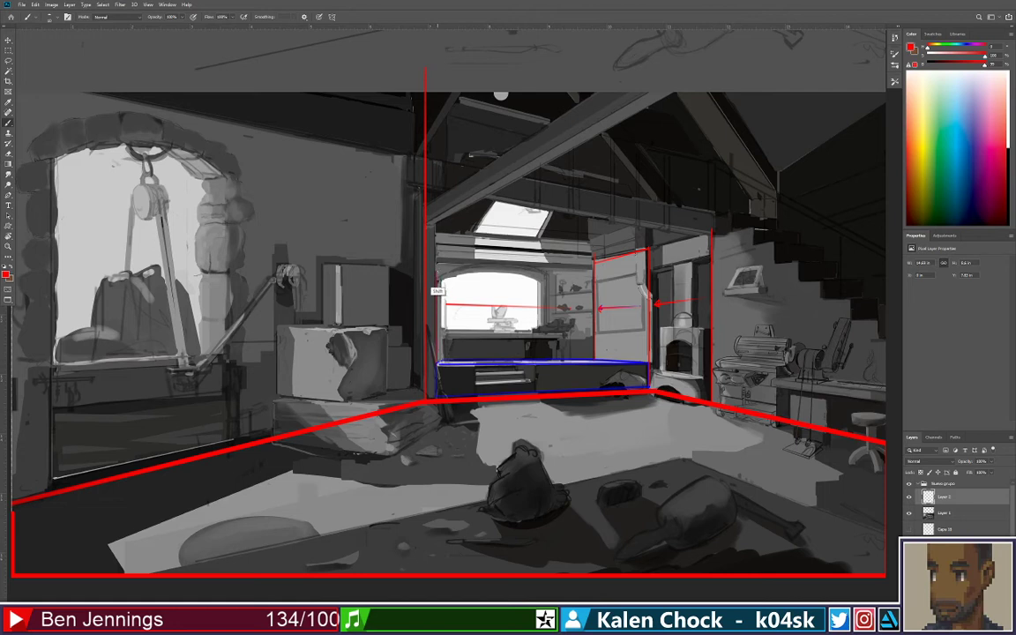
pyautogui.press('shift')
pyautogui.moveTo(442, 269); pyautogui.dragTo(442, 357)
pyautogui.moveTo(438, 262)
pyautogui.mouseDown()
pyautogui.moveTo(592, 259)
pyautogui.moveTo(439, 235)
pyautogui.mouseUp()
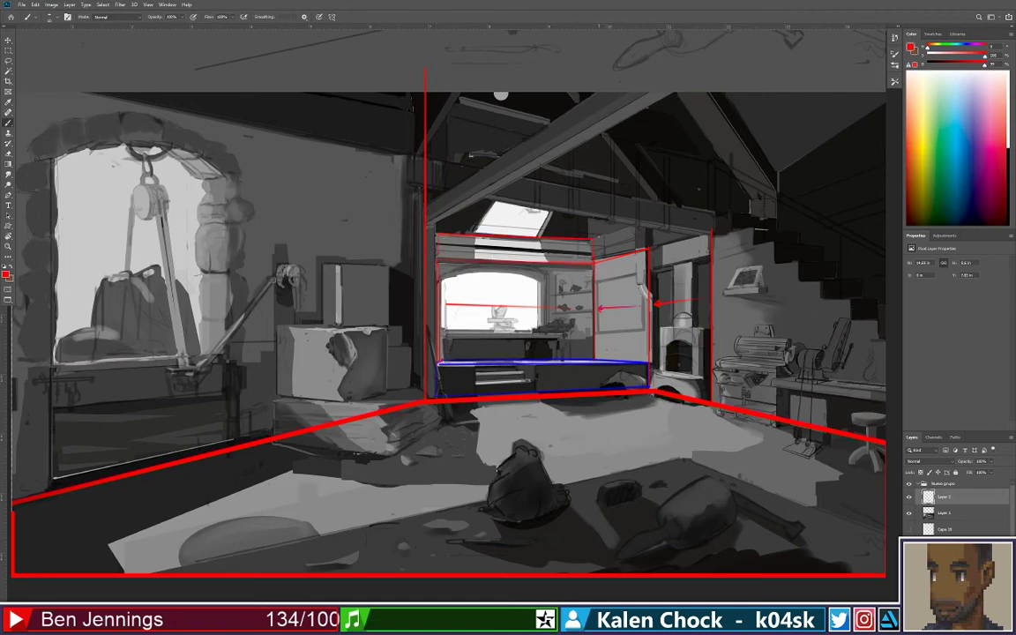
# Outline the stair landing above the fireplace and the staircase's two descending diagonals with straight red lines
pyautogui.press('shift')
pyautogui.keyDown('shift'); pyautogui.click(711, 201); pyautogui.keyUp('shift')
pyautogui.keyDown('shift'); pyautogui.click(713, 254); pyautogui.keyUp('shift')
pyautogui.moveTo(716, 202); pyautogui.dragTo(773, 208)
pyautogui.keyDown('shift'); pyautogui.click(772, 227); pyautogui.keyUp('shift')
pyautogui.click(712, 202)
pyautogui.keyDown('shift'); pyautogui.click(886, 432); pyautogui.keyUp('shift')
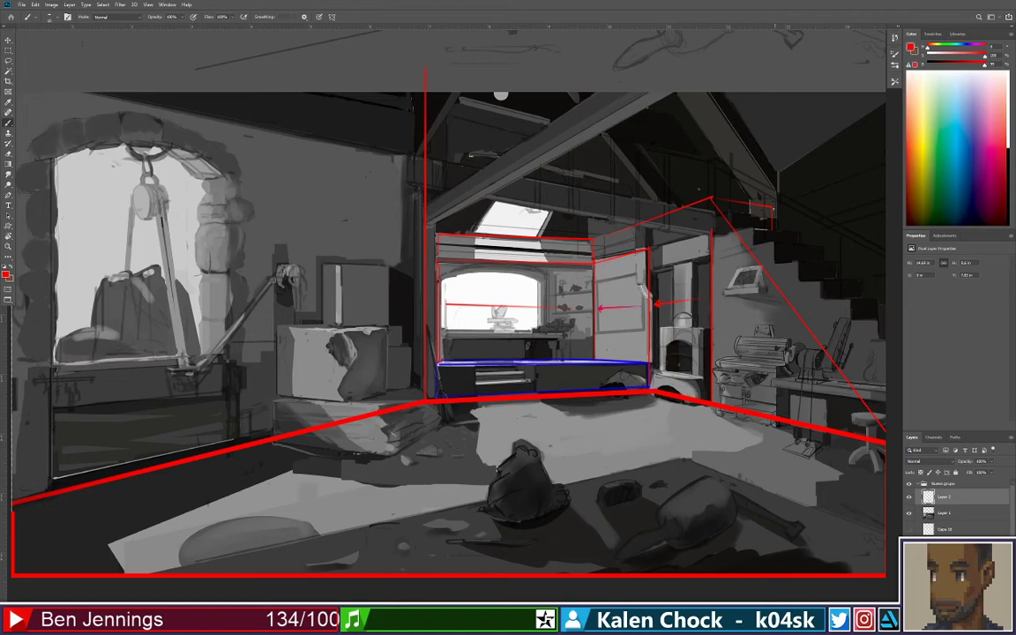
pyautogui.keyDown('shift'); pyautogui.click(897, 350); pyautogui.keyUp('shift')
# Pick a bright green and outline the long horizontal loft beam spanning the room's opening
pyautogui.press('z')
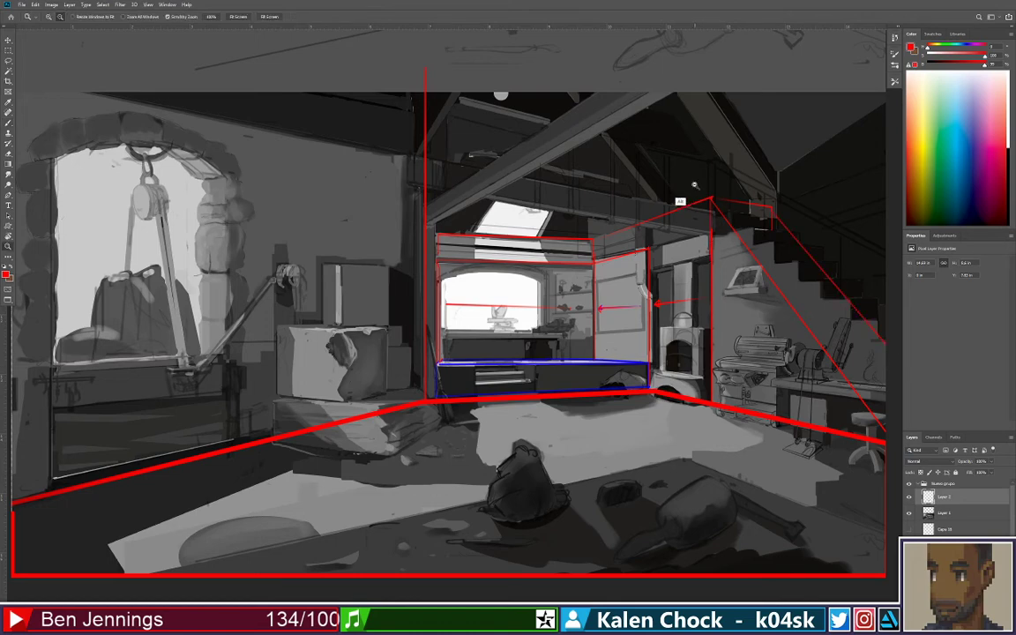
pyautogui.keyDown('alt'); pyautogui.click(650, 179); pyautogui.keyUp('alt')
pyautogui.click(649, 178)
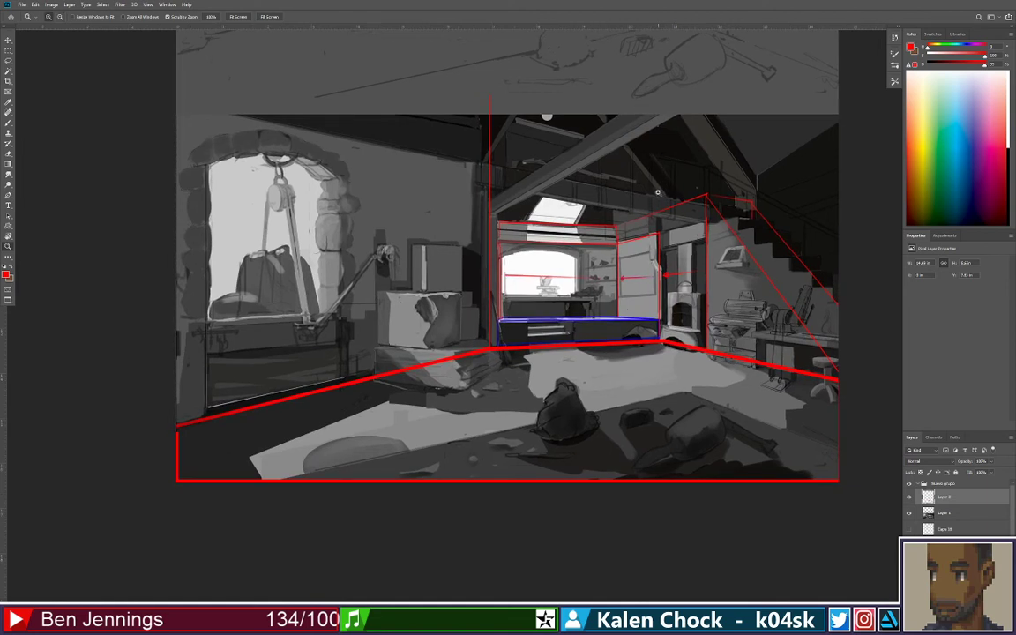
pyautogui.press('b')
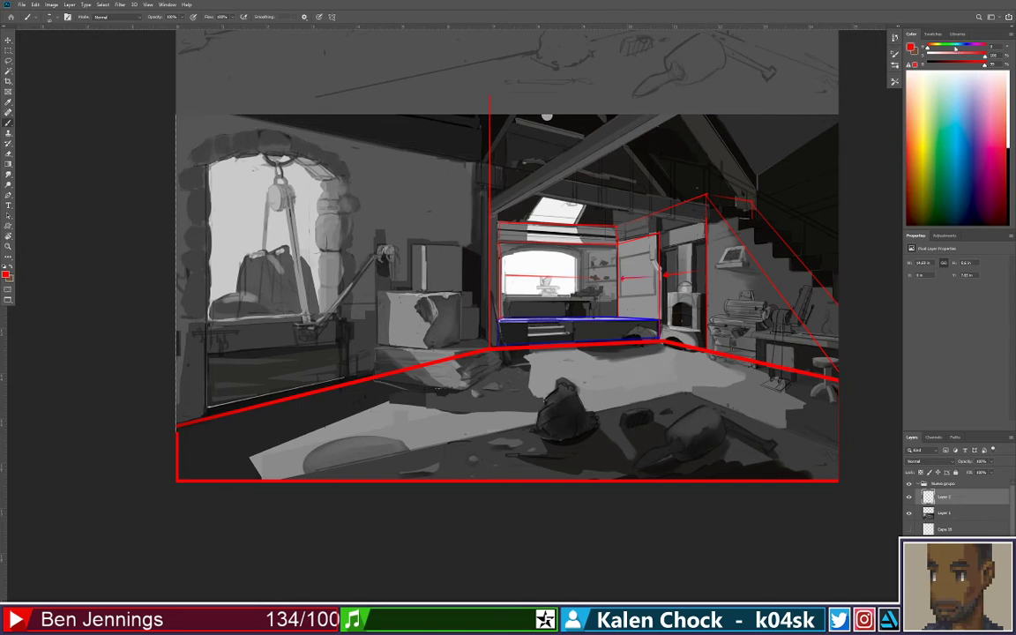
pyautogui.click(955, 48)
pyautogui.keyDown('shift'); pyautogui.click(488, 187); pyautogui.keyUp('shift')
pyautogui.click(487, 164)
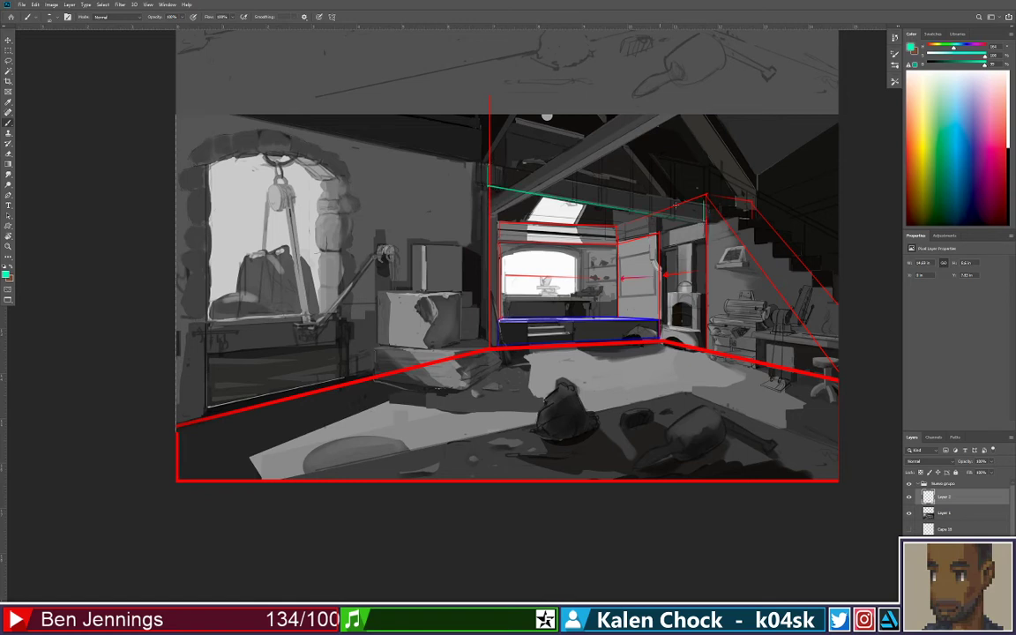
pyautogui.keyDown('shift'); pyautogui.click(705, 202); pyautogui.keyUp('shift')
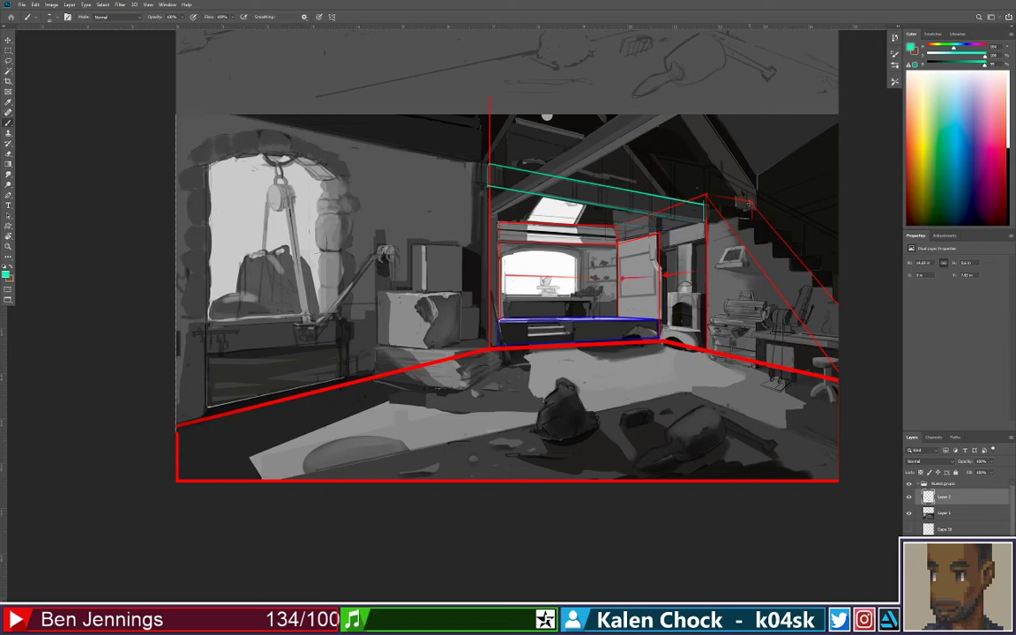
# Pick a violet and draw the loft's floor edge from the stair landing with vertical guides rising at both ends
pyautogui.moveTo(972, 51); pyautogui.dragTo(966, 51)
pyautogui.moveTo(743, 205); pyautogui.dragTo(661, 226)
pyautogui.moveTo(623, 231)
pyautogui.mouseDown()
pyautogui.moveTo(667, 223)
pyautogui.moveTo(657, 207)
pyautogui.moveTo(657, 128)
pyautogui.mouseUp()
pyautogui.moveTo(753, 198); pyautogui.dragTo(754, 114)
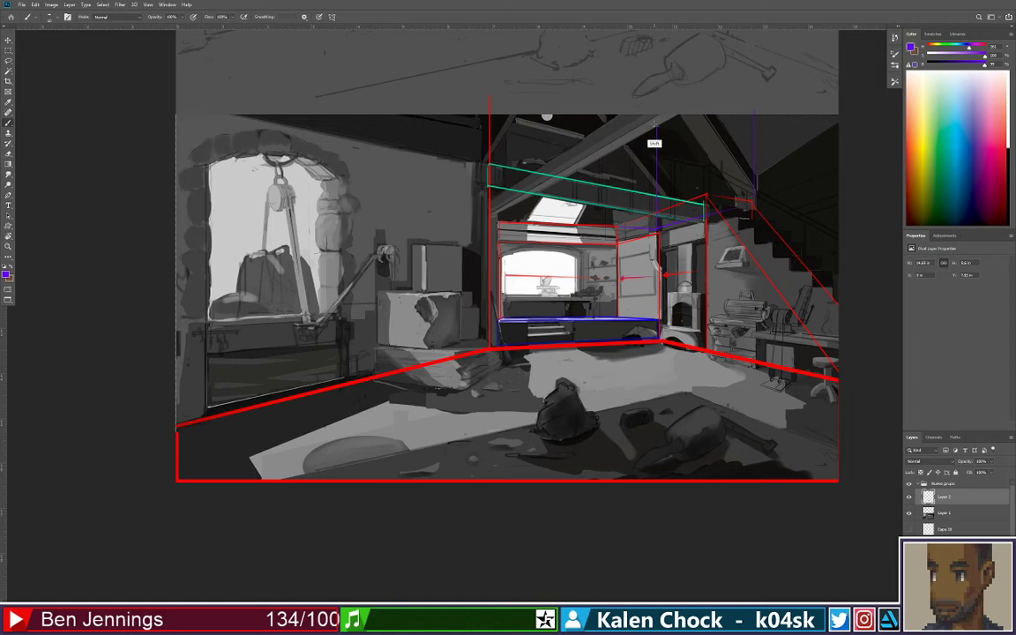
# Trace the sloping roof beams above the loft with violet diagonals and sketch direction marks between them
pyautogui.moveTo(641, 113); pyautogui.dragTo(745, 203)
pyautogui.moveTo(756, 183); pyautogui.dragTo(705, 113)
pyautogui.click(623, 115)
pyautogui.keyDown('shift'); pyautogui.click(676, 221); pyautogui.keyUp('shift')
pyautogui.moveTo(578, 100); pyautogui.dragTo(529, 128)
pyautogui.press('z')
pyautogui.moveTo(637, 154)
pyautogui.mouseDown()
pyautogui.moveTo(565, 160)
pyautogui.moveTo(547, 150)
pyautogui.moveTo(582, 143)
pyautogui.mouseUp()
pyautogui.press('b')
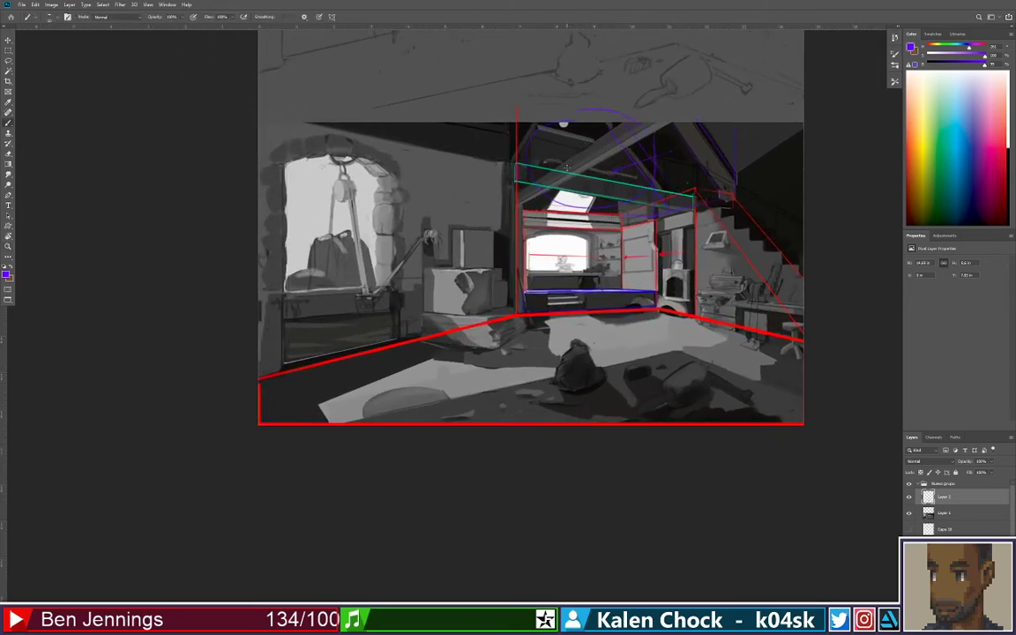
pyautogui.press('z')
pyautogui.moveTo(578, 259)
pyautogui.mouseDown()
pyautogui.moveTo(539, 251)
pyautogui.moveTo(568, 251)
pyautogui.mouseUp()
pyautogui.click(564, 258)
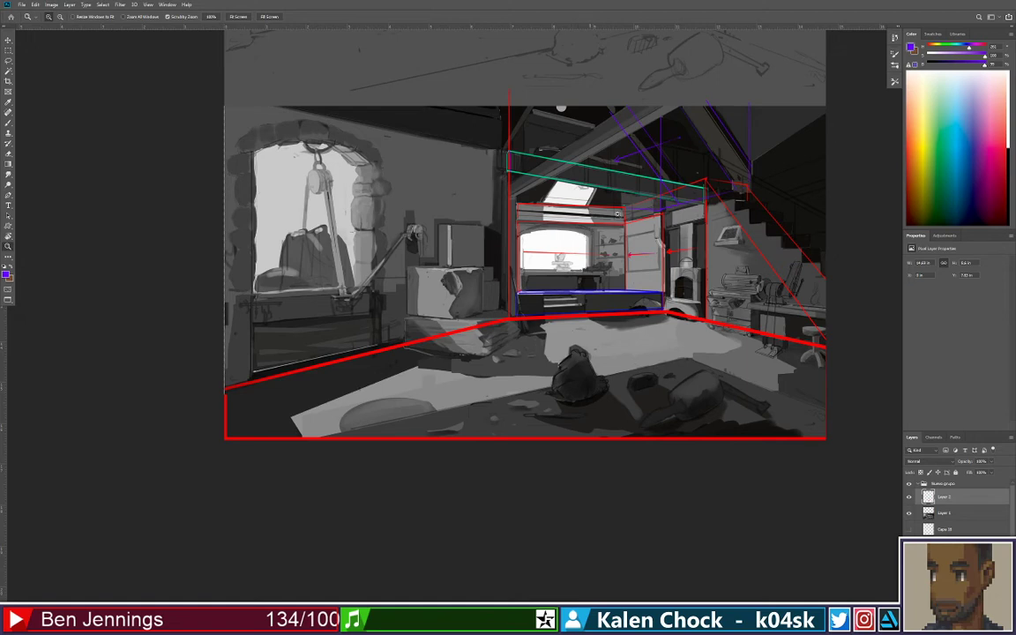
pyautogui.press('b')
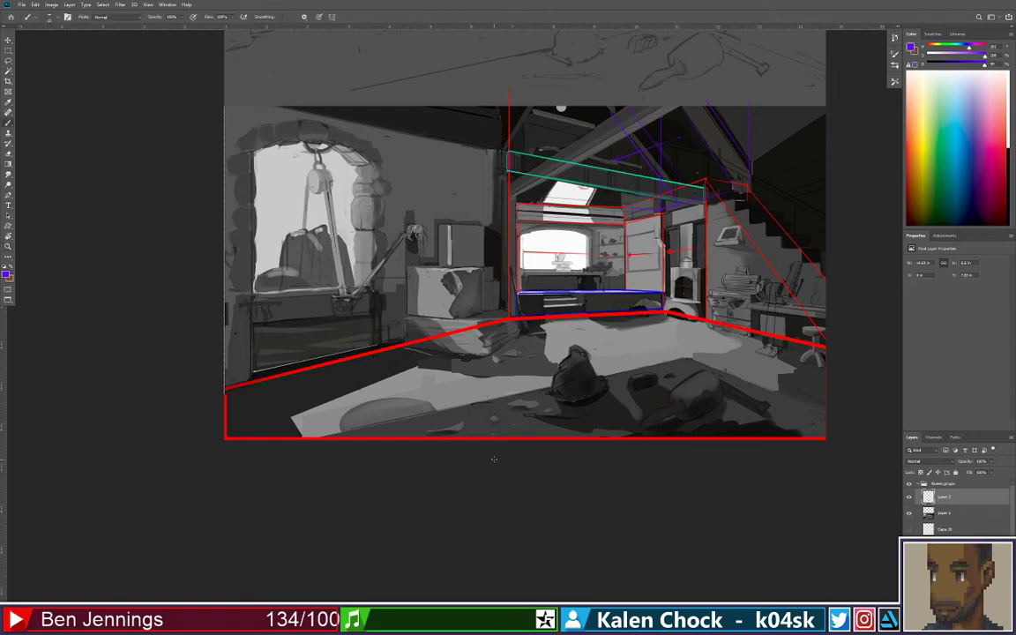
# Exit full screen, move the floating workshop window up and to the left, and frame the annotated painting in it
pyautogui.press('f')
pyautogui.press('f')
pyautogui.press('f')
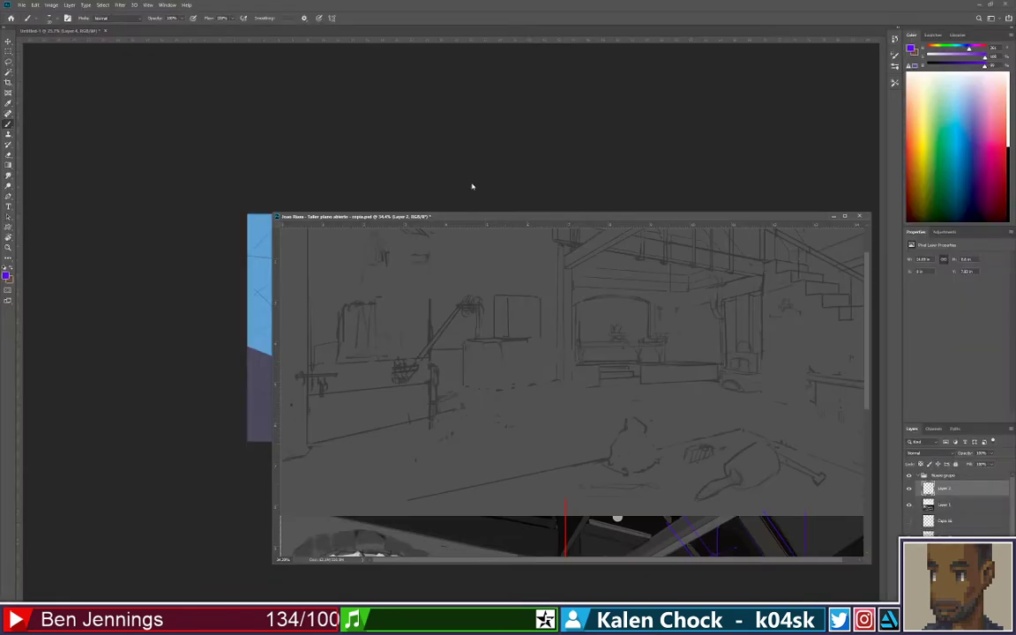
pyautogui.moveTo(472, 216); pyautogui.dragTo(338, 112)
pyautogui.press('z')
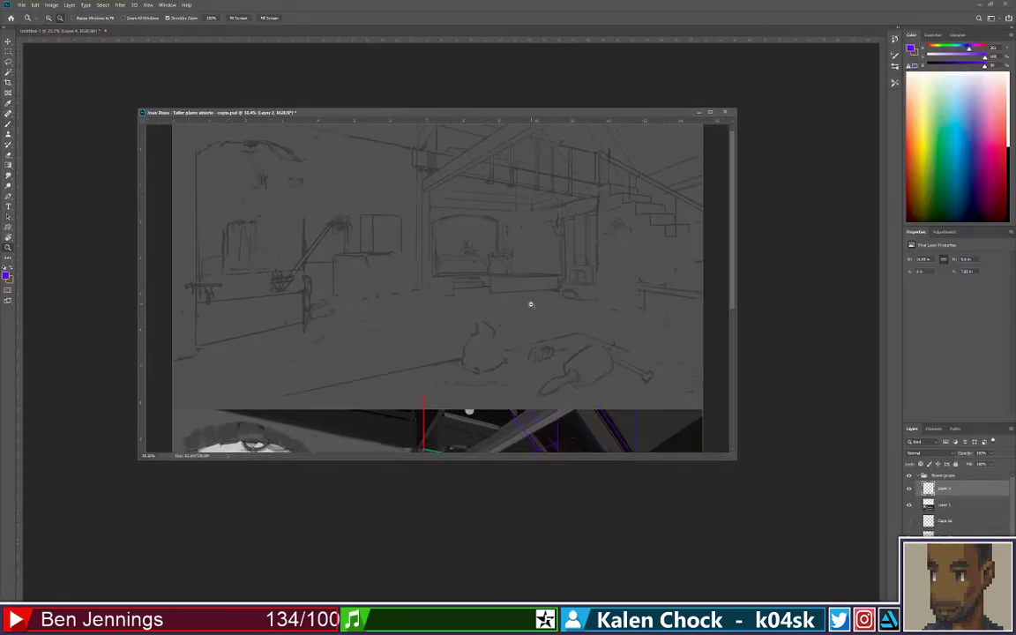
pyautogui.keyDown('alt'); pyautogui.click(530, 305); pyautogui.keyUp('alt')
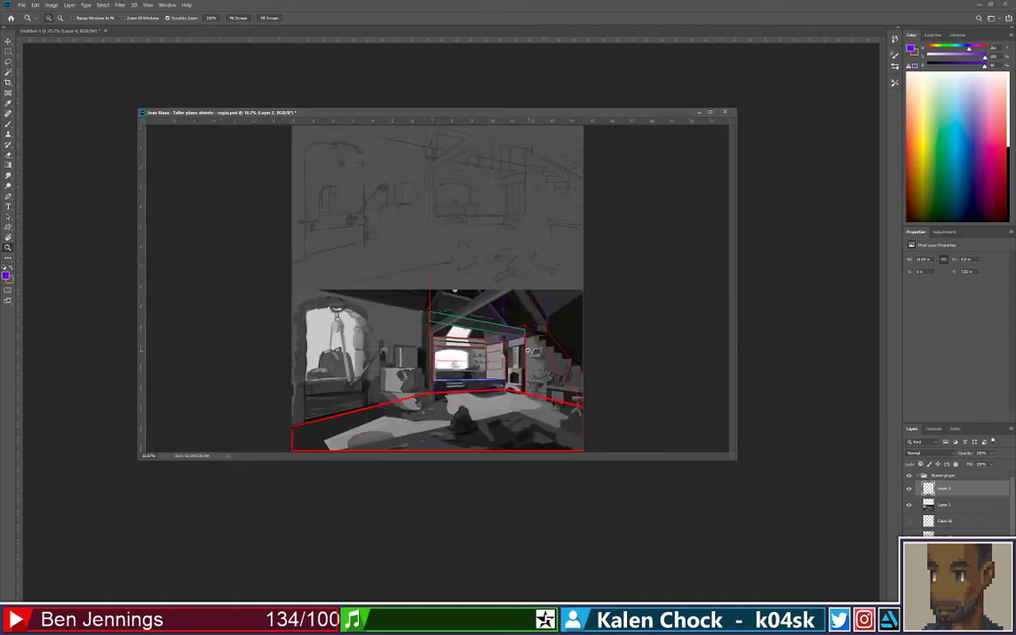
pyautogui.click(527, 351)
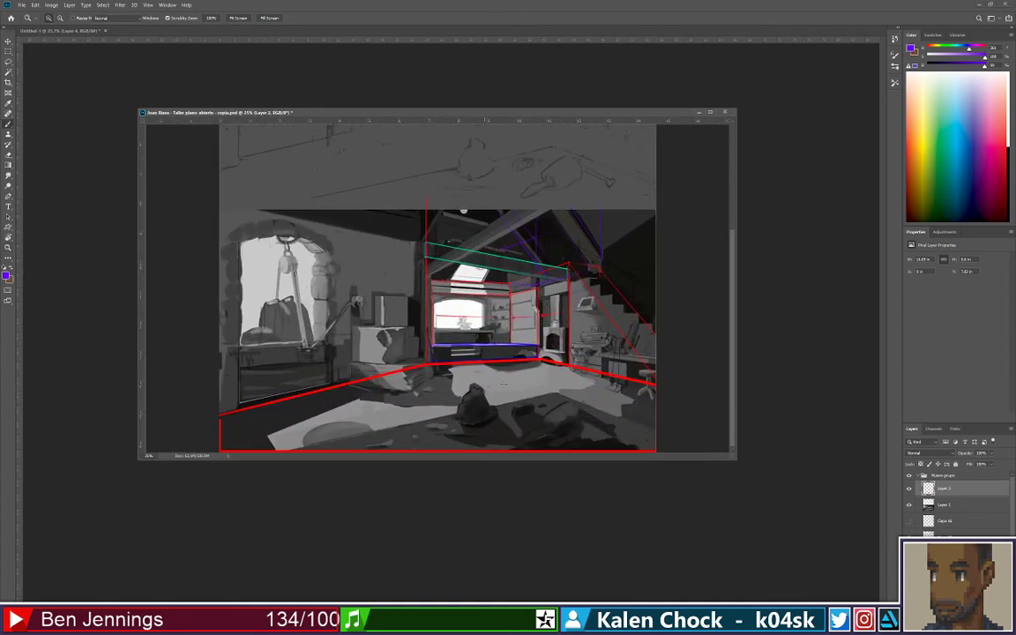
pyautogui.press('b')
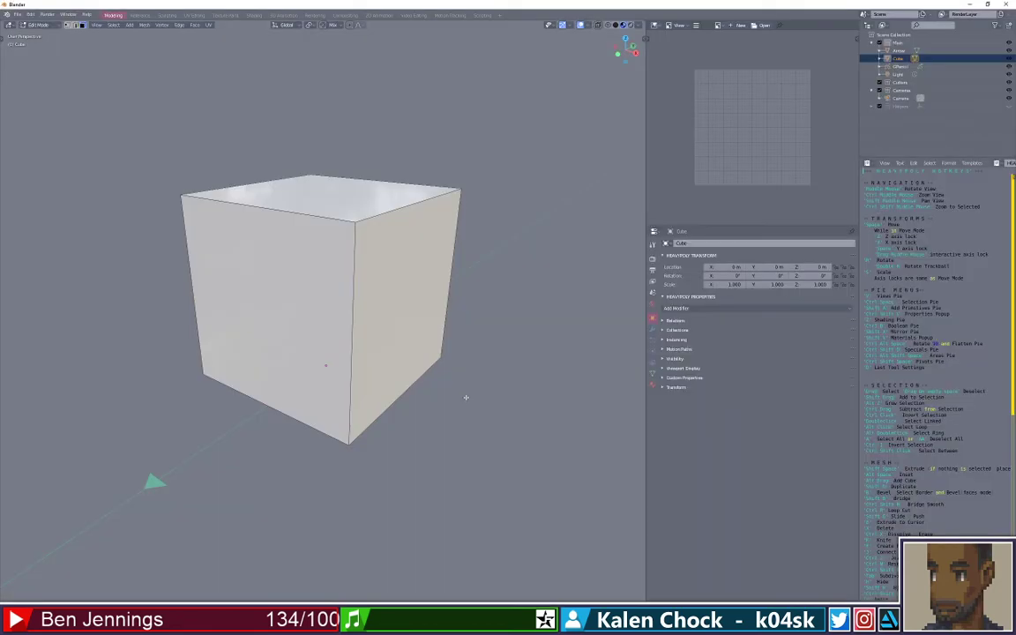
# Load the greyscale workshop interior JPG from the FEEDBACK THURSDAY folder into Blender's image editor as reference and frame it
pyautogui.hotkey('alt', 'Tab')
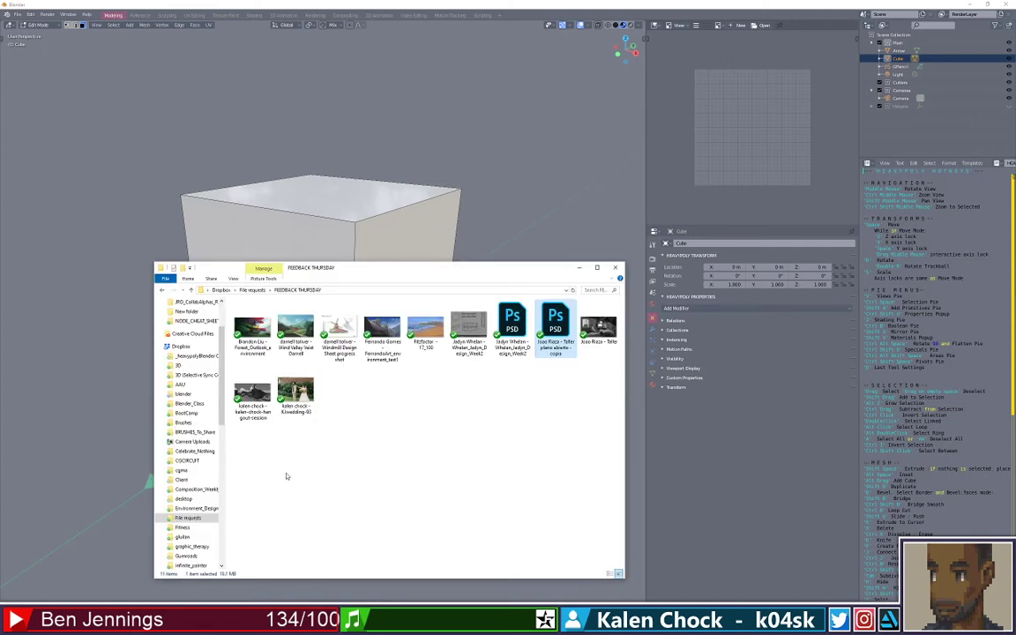
pyautogui.moveTo(598, 328); pyautogui.dragTo(747, 163)
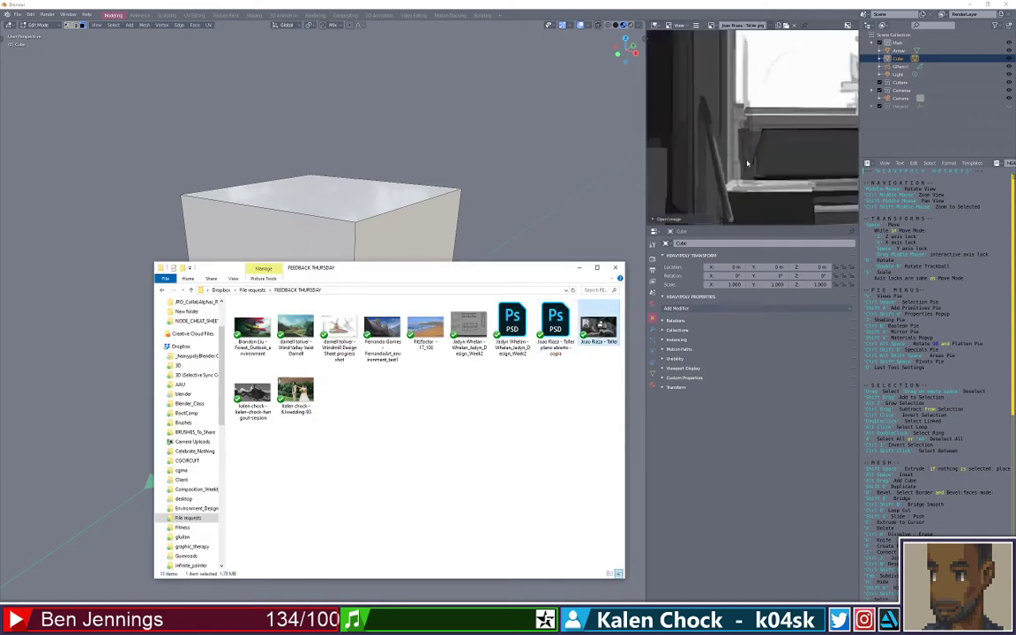
pyautogui.scroll(-6, 750, 195)
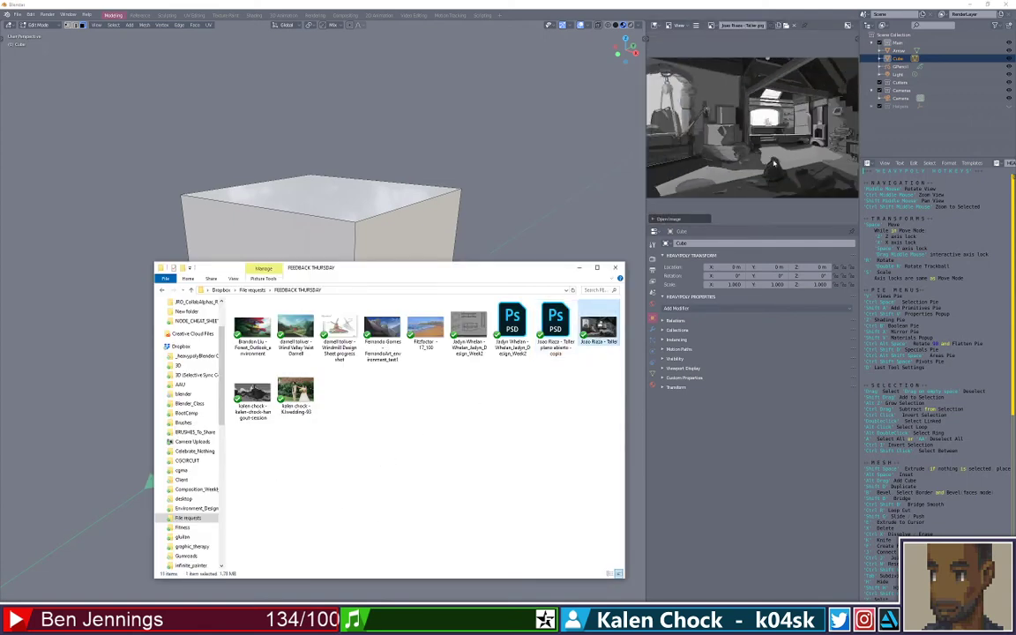
pyautogui.click(554, 243)
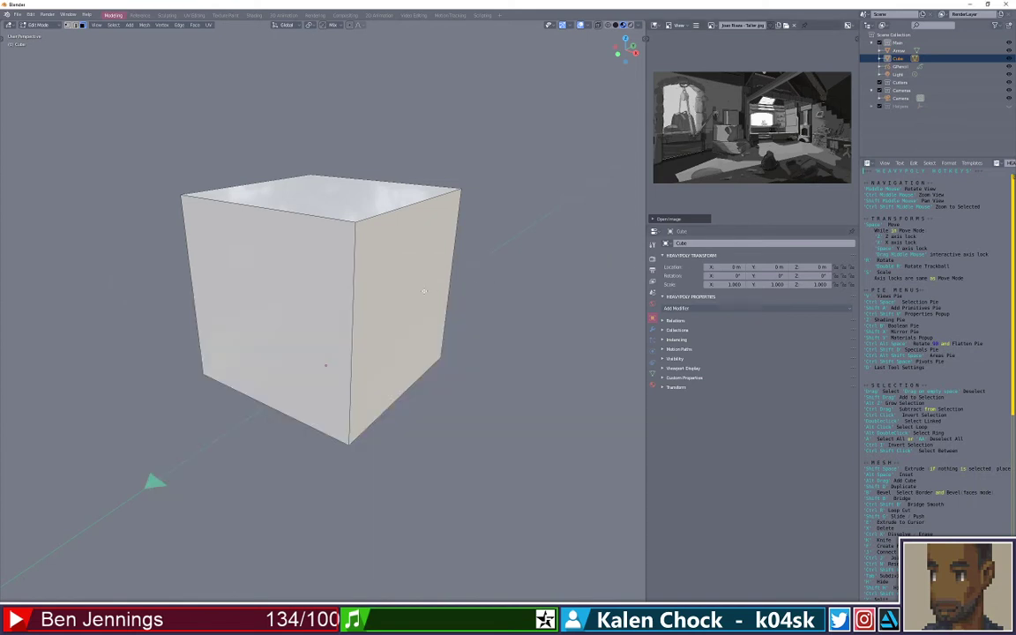
# Return to Object Mode, delete the default cube and frame the remaining scene
pyautogui.scroll(-1, 423, 291)
pyautogui.hotkey('ctrl', 'Tab')
pyautogui.hotkey('ctrl', 'Tab')
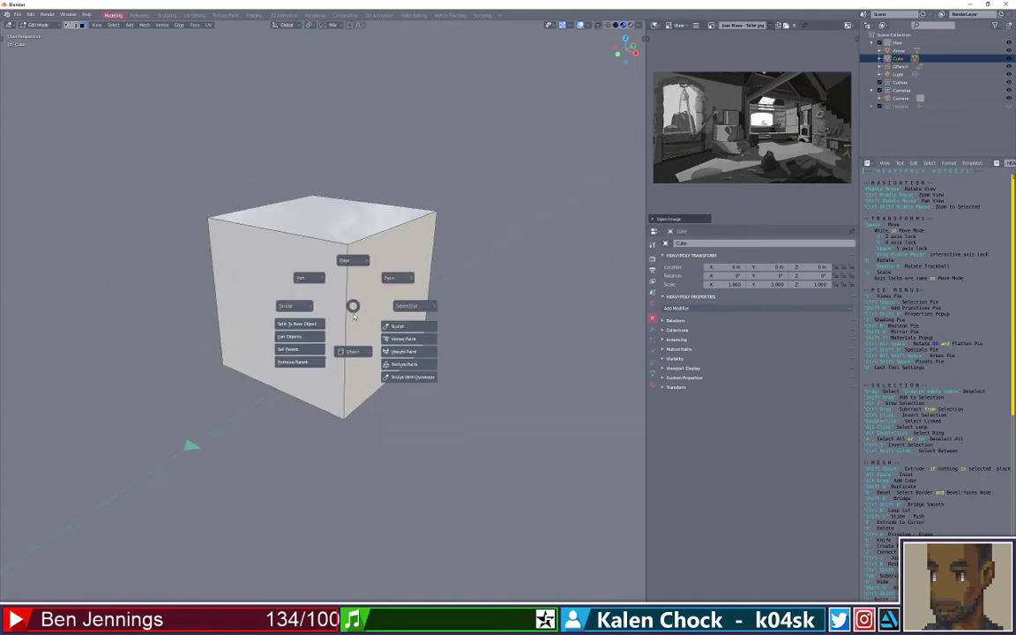
pyautogui.click(354, 333)
pyautogui.press('Delete')
pyautogui.press('Home')
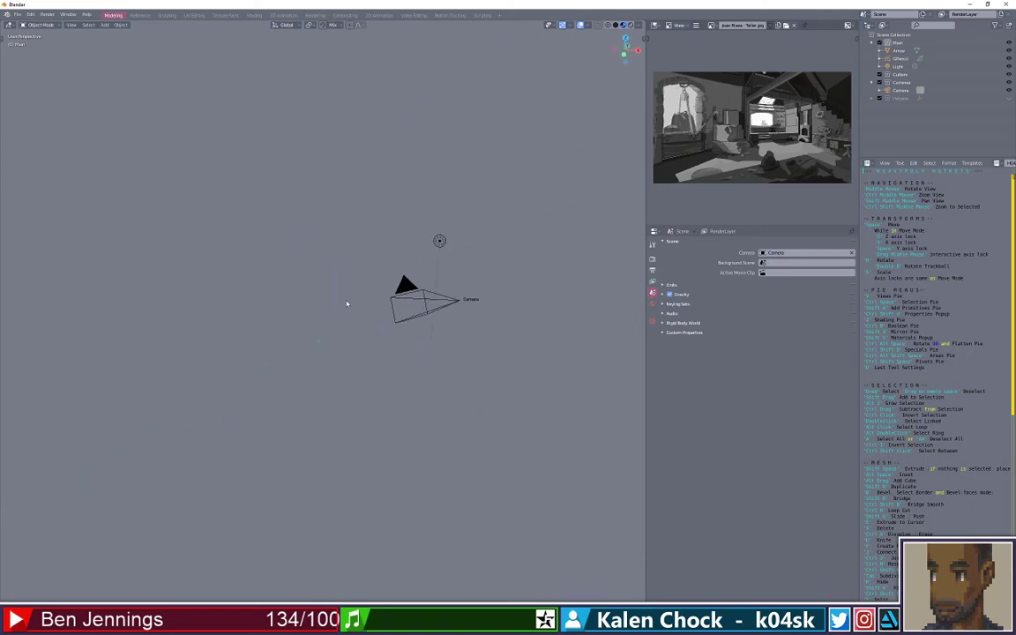
# Add a mesh plane at the origin and scale it up into a large floor extending past the camera
pyautogui.hotkey('shift', 'a')
pyautogui.click(377, 300)
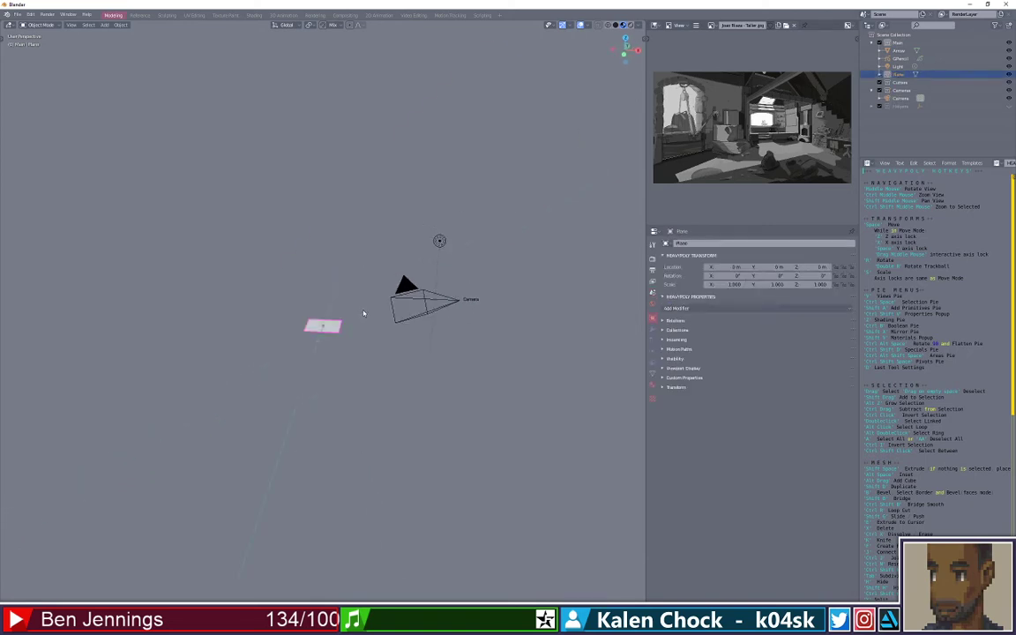
pyautogui.press('s')
pyautogui.click(697, 173)
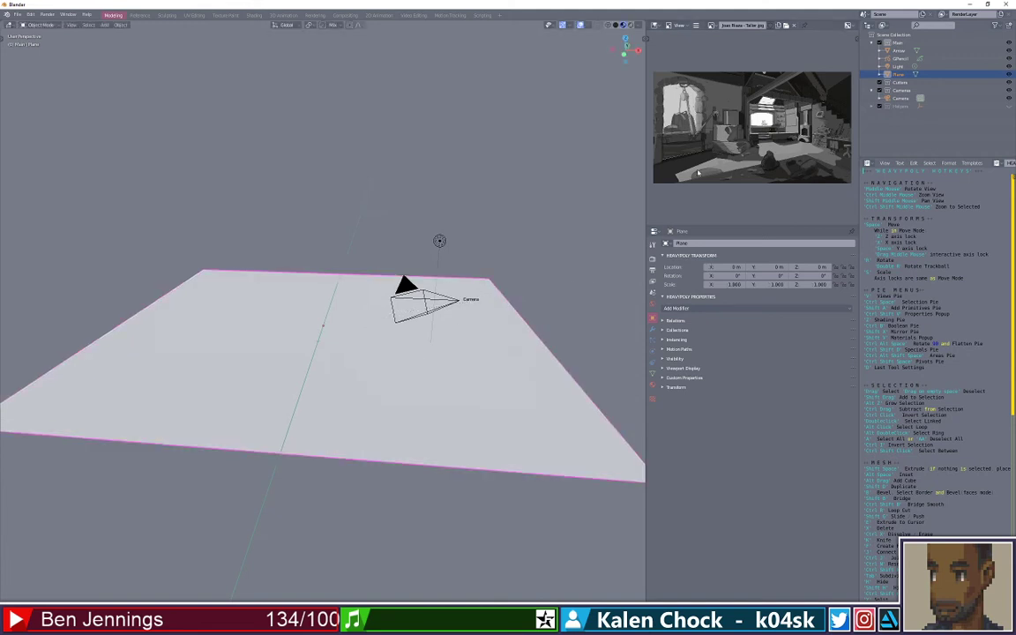
# Add a cube at the floor's centre and stretch it along X into a long block for the raised platform
pyautogui.scroll(3, 697, 173)
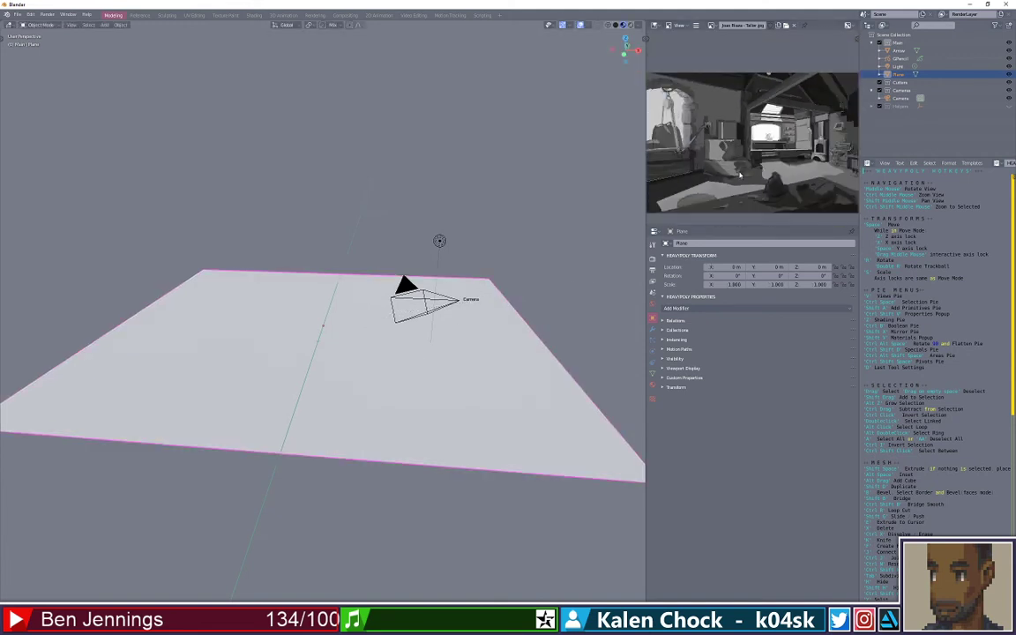
pyautogui.scroll(-2, 739, 175)
pyautogui.scroll(1, 738, 175)
pyautogui.moveTo(494, 265); pyautogui.dragTo(444, 291)
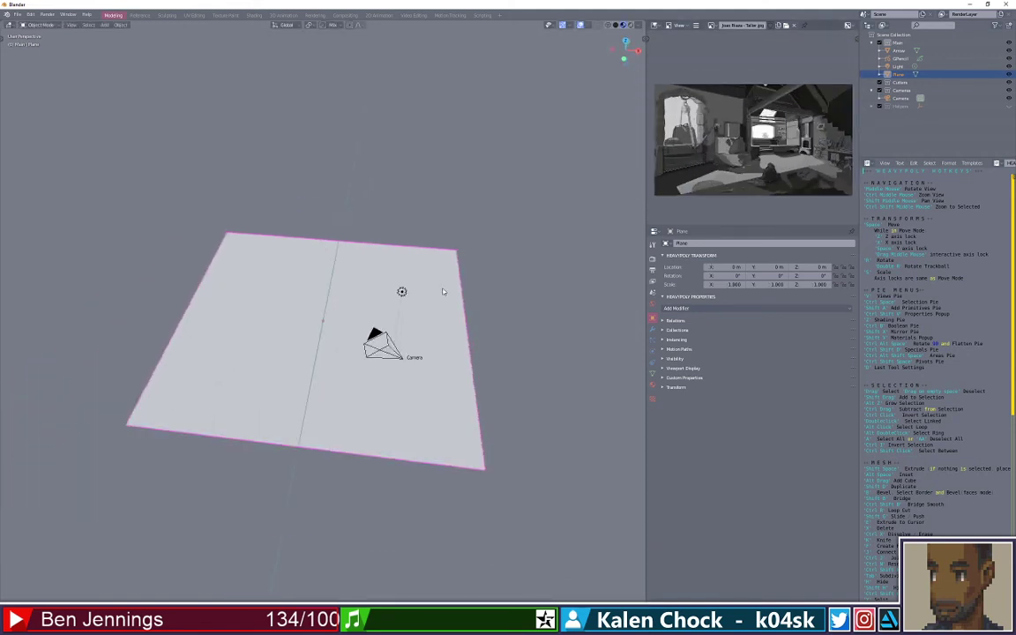
pyautogui.scroll(2, 452, 281)
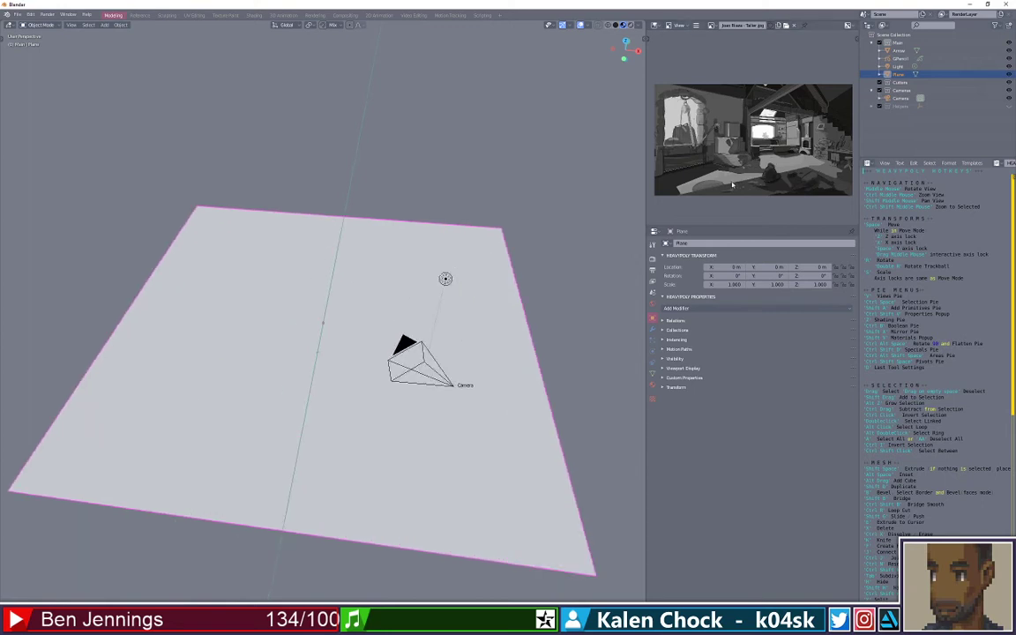
pyautogui.scroll(3, 731, 186)
pyautogui.scroll(-1, 337, 288)
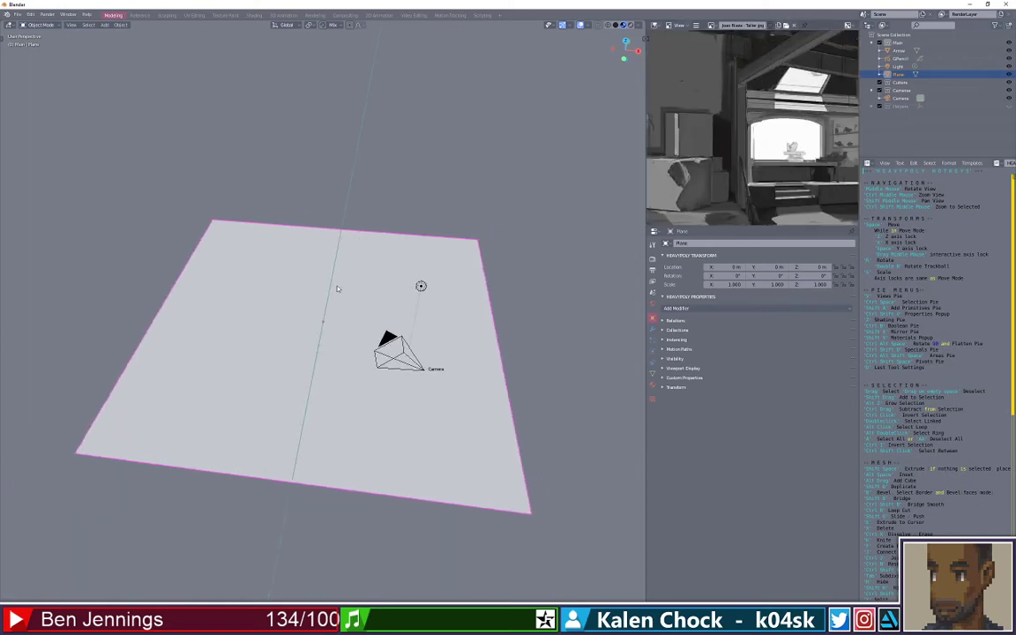
pyautogui.hotkey('shift', 'a')
pyautogui.click(355, 274)
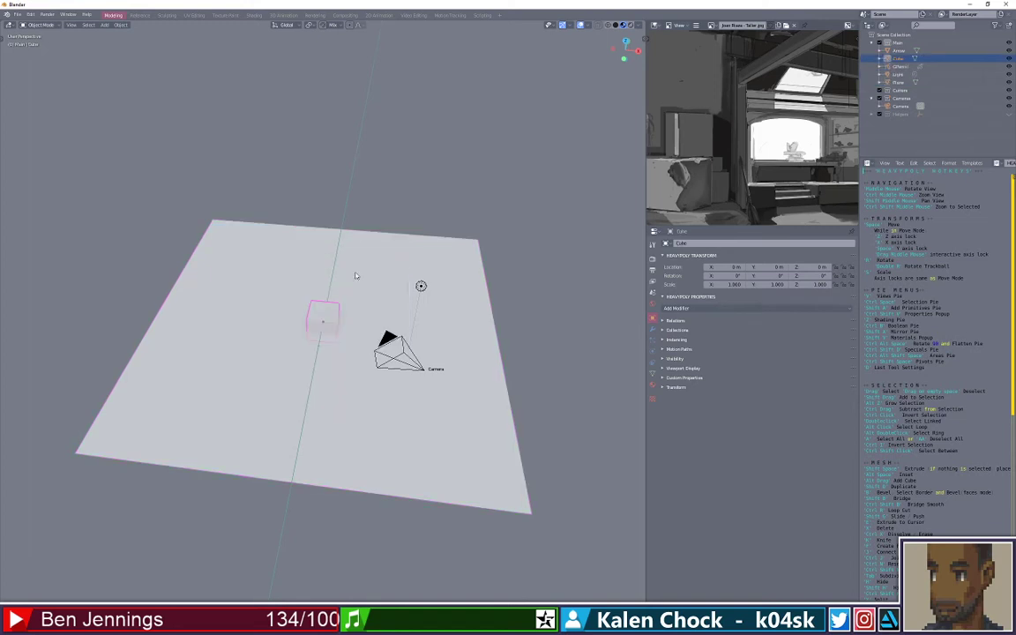
pyautogui.press('s')
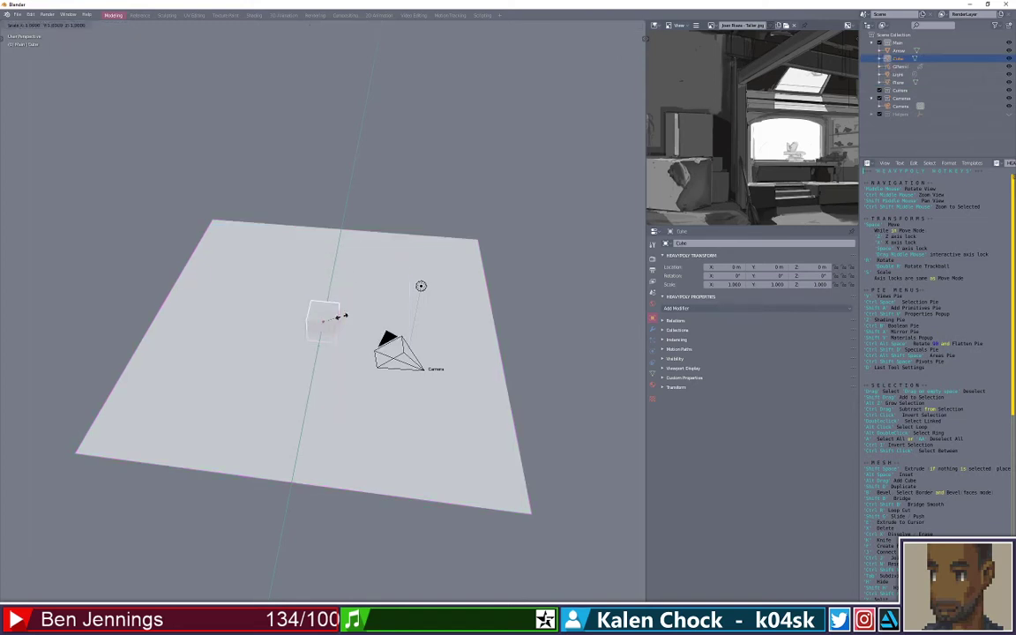
pyautogui.press('x')
pyautogui.click(434, 334)
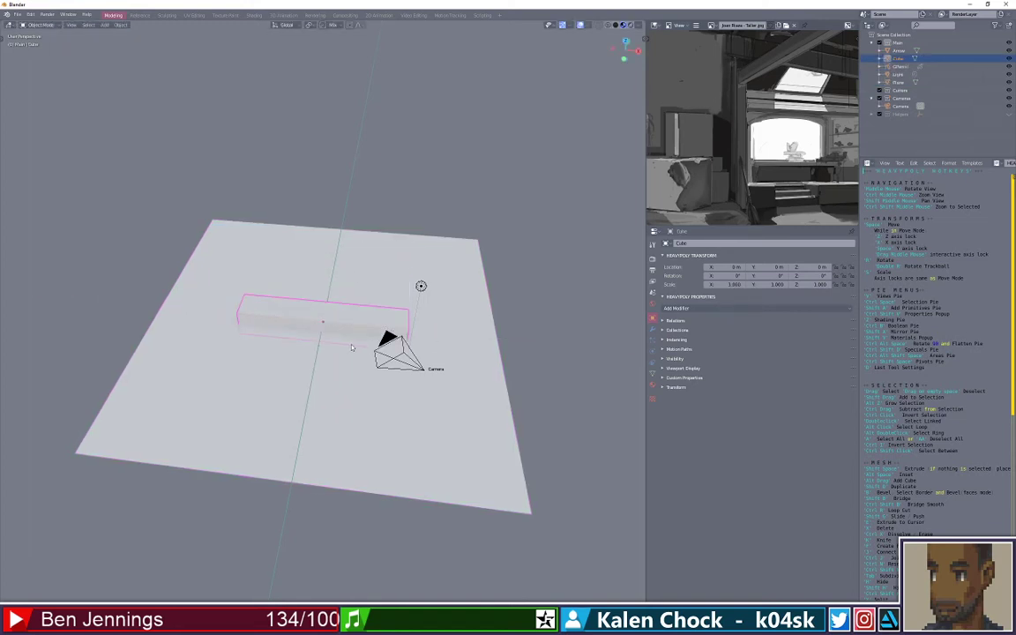
# Widen the platform block along Y and move it to the floor's far edge, at about 9.2 m on Y
pyautogui.moveTo(434, 334); pyautogui.dragTo(414, 347)
pyautogui.press('s')
pyautogui.press('y')
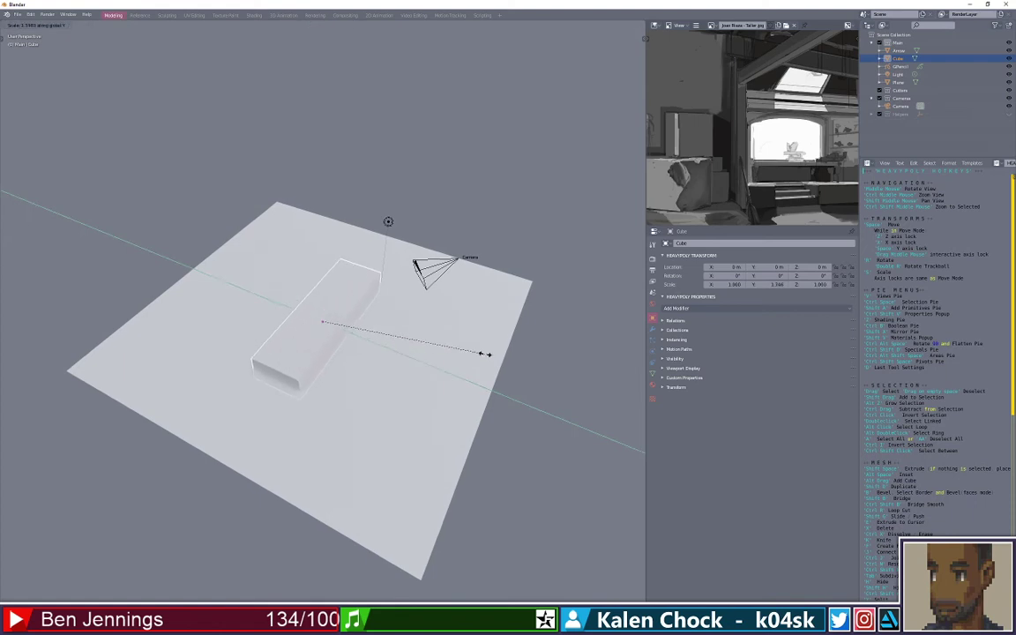
pyautogui.click(594, 387)
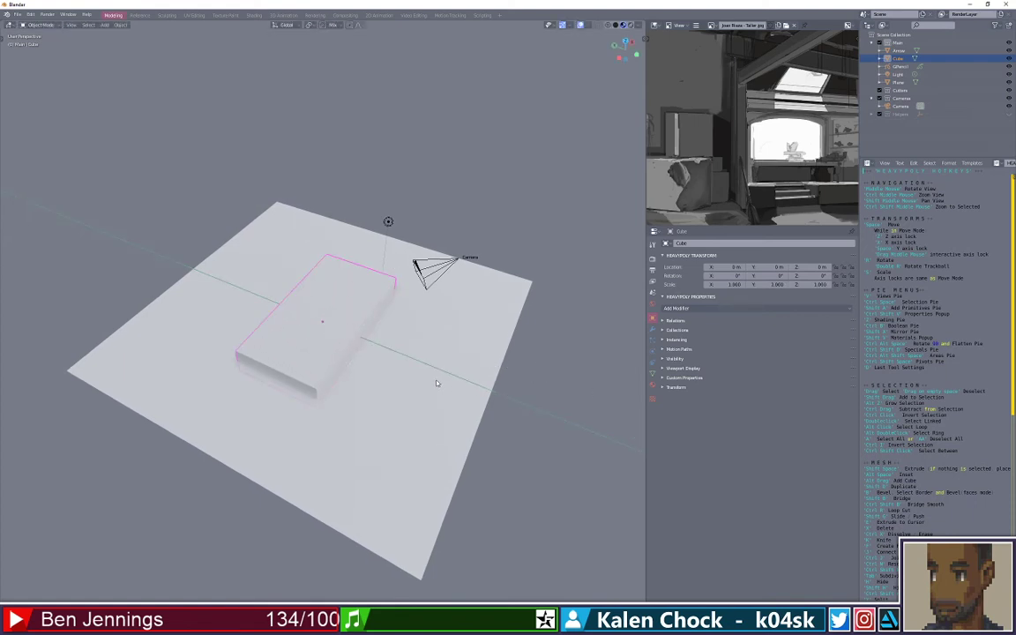
pyautogui.press('g')
pyautogui.press('y')
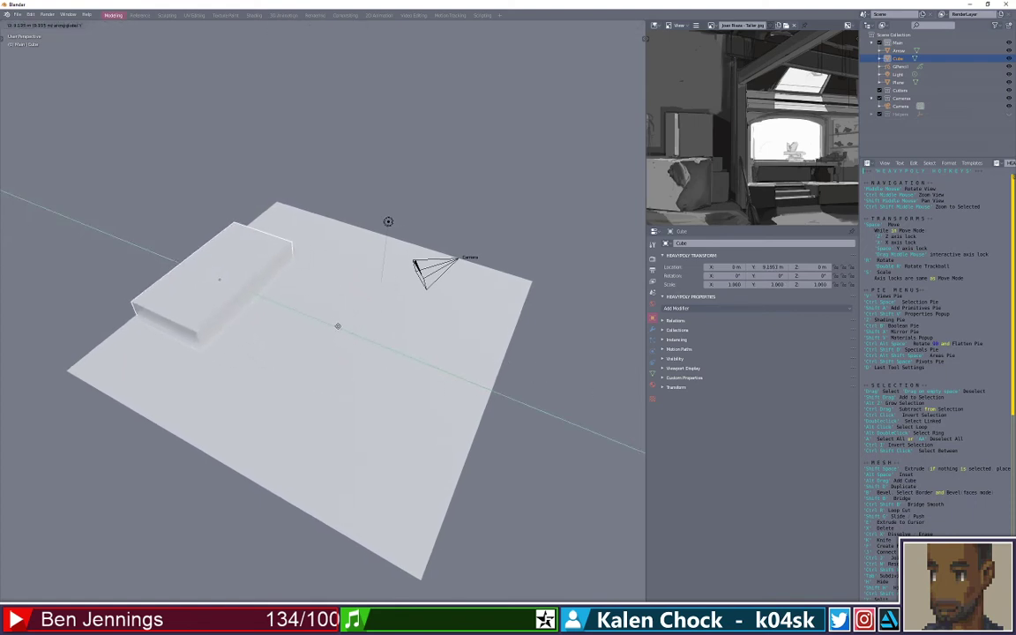
pyautogui.click(352, 335)
# Compare the floor and platform blockout from several angles with the raised area in the workshop reference
pyautogui.moveTo(352, 335); pyautogui.dragTo(370, 291)
pyautogui.scroll(2, 376, 318)
pyautogui.scroll(-2, 804, 173)
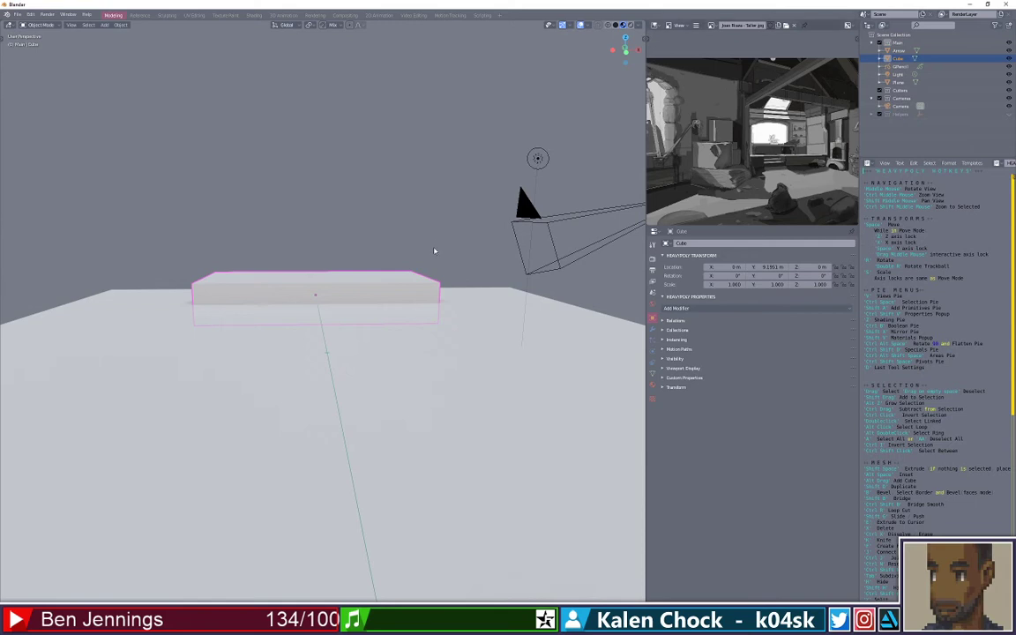
pyautogui.moveTo(436, 249); pyautogui.dragTo(494, 255)
pyautogui.scroll(2, 791, 155)
pyautogui.scroll(4, 792, 155)
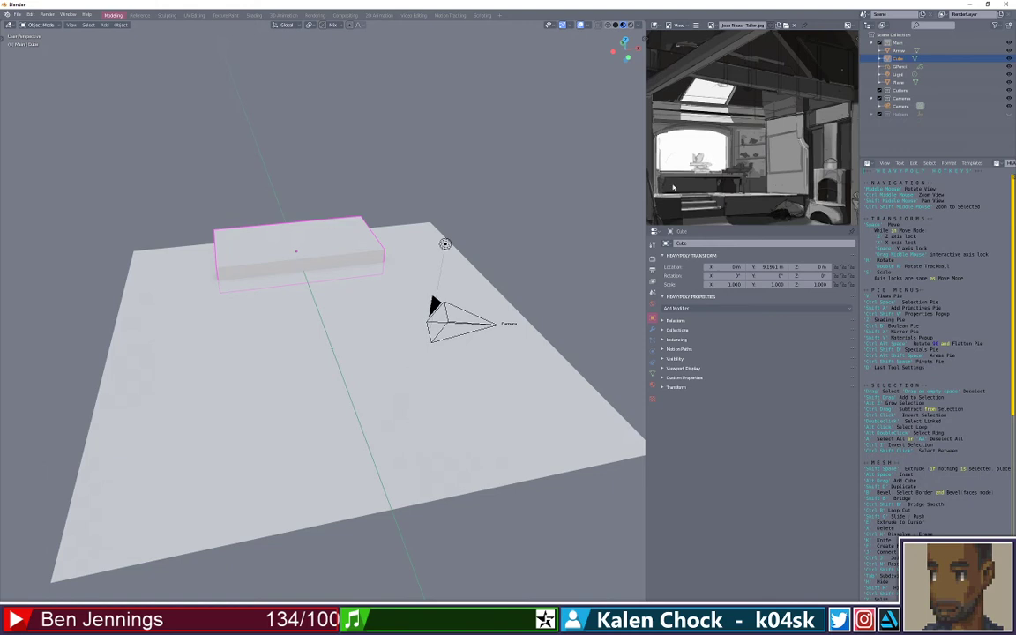
pyautogui.moveTo(359, 214); pyautogui.dragTo(481, 229)
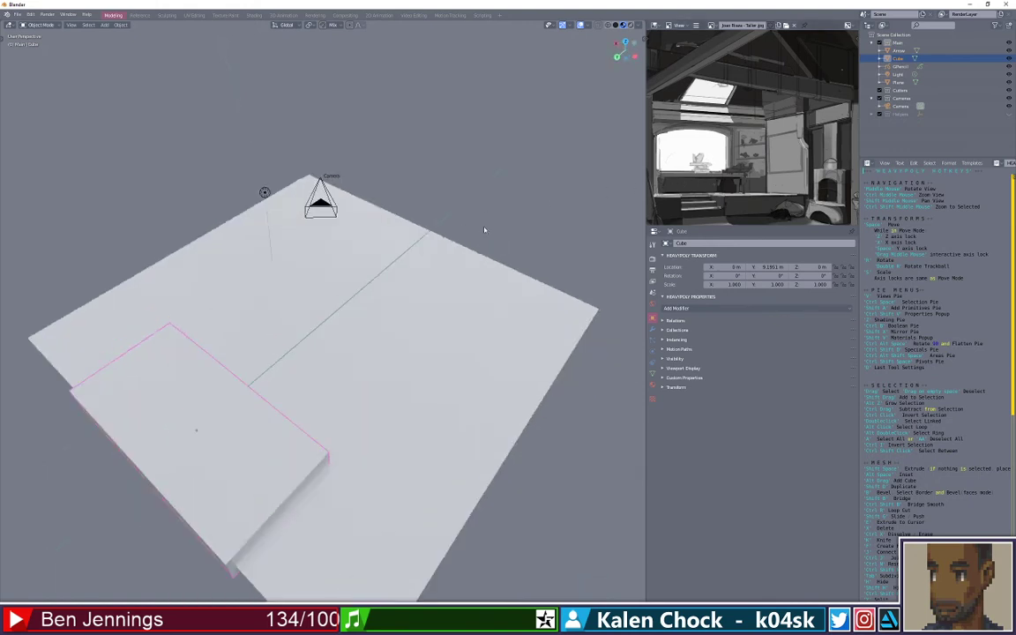
pyautogui.scroll(-3, 481, 229)
pyautogui.moveTo(321, 247); pyautogui.dragTo(280, 383)
pyautogui.press('Tab')
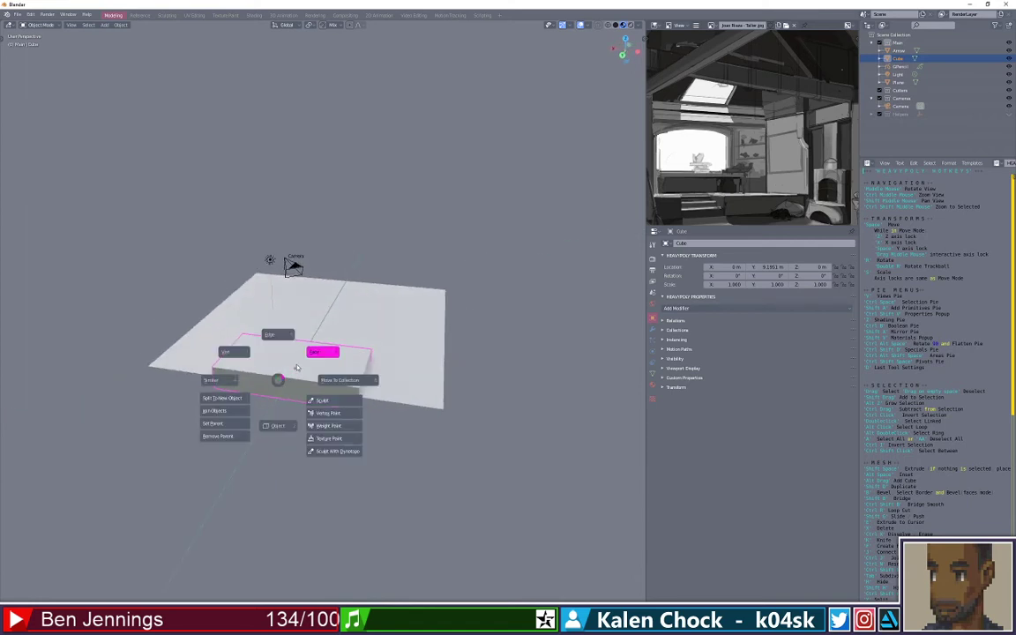
pyautogui.press('Escape')
# Add a second cube at the floor's centre and lengthen it along X
pyautogui.hotkey('shift', 'a')
pyautogui.moveTo(264, 360)
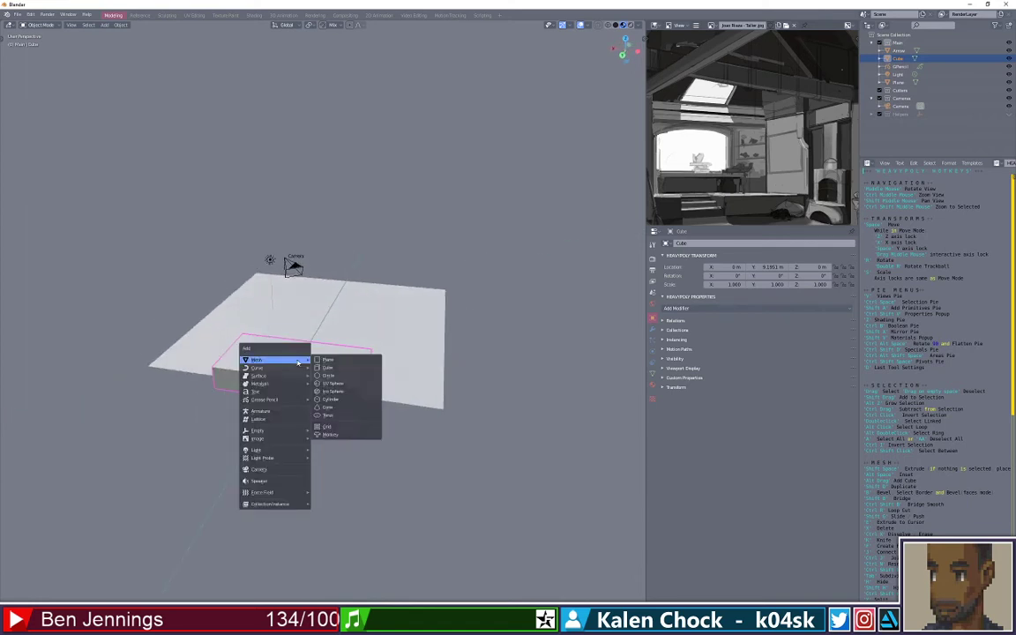
pyautogui.click(327, 367)
pyautogui.moveTo(321, 325); pyautogui.dragTo(258, 347)
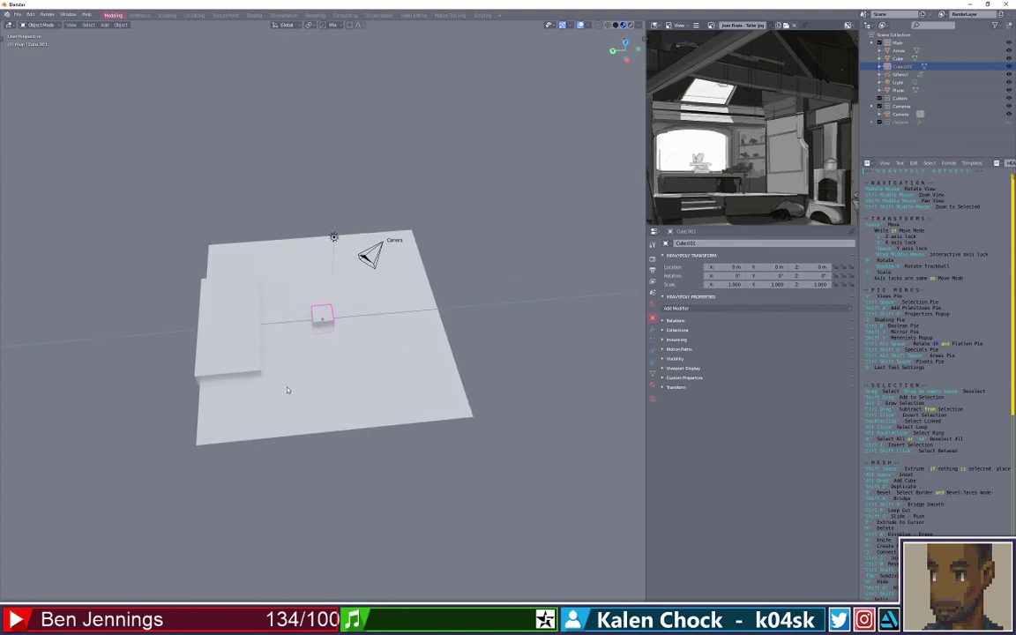
pyautogui.press('s')
pyautogui.press('x')
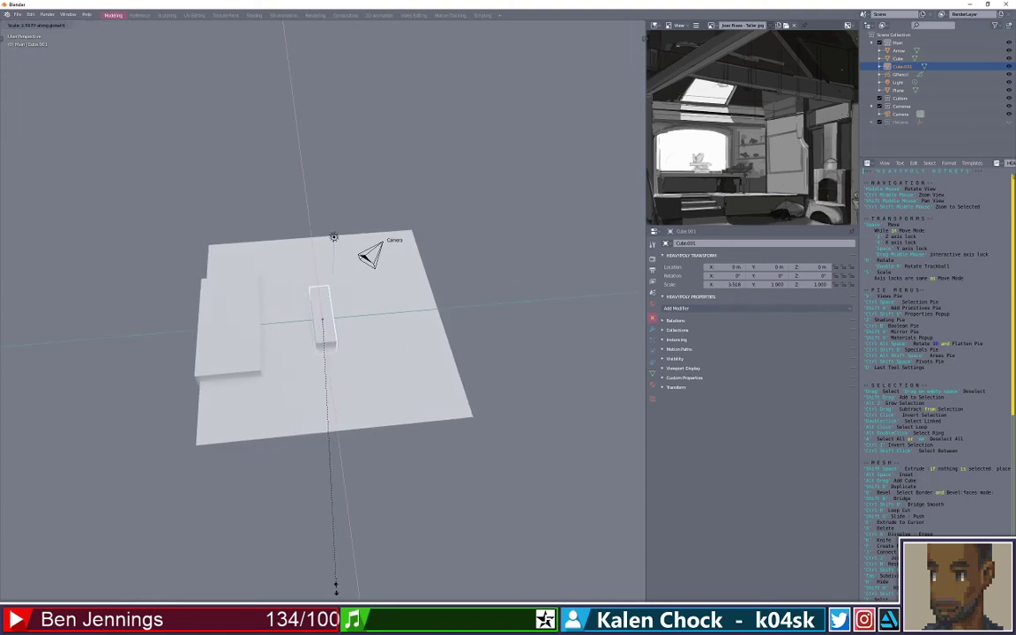
pyautogui.press('Escape')
# Move the second block behind the platform, at about 13.9 m on Y, and scale it taller along Z
pyautogui.press('g')
pyautogui.press('y')
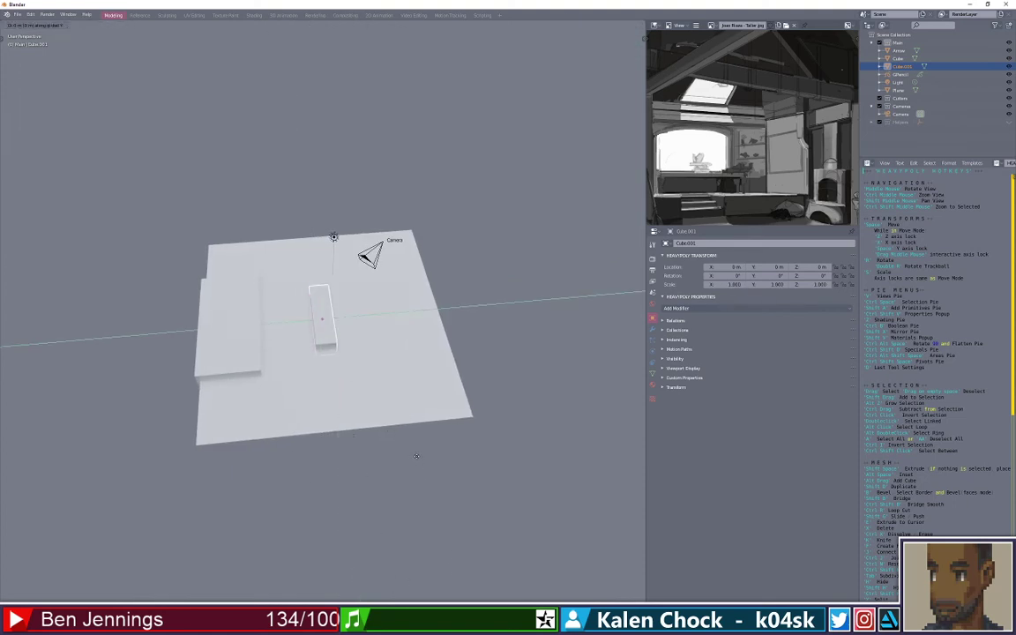
pyautogui.click(278, 480)
pyautogui.moveTo(360, 408); pyautogui.dragTo(297, 326)
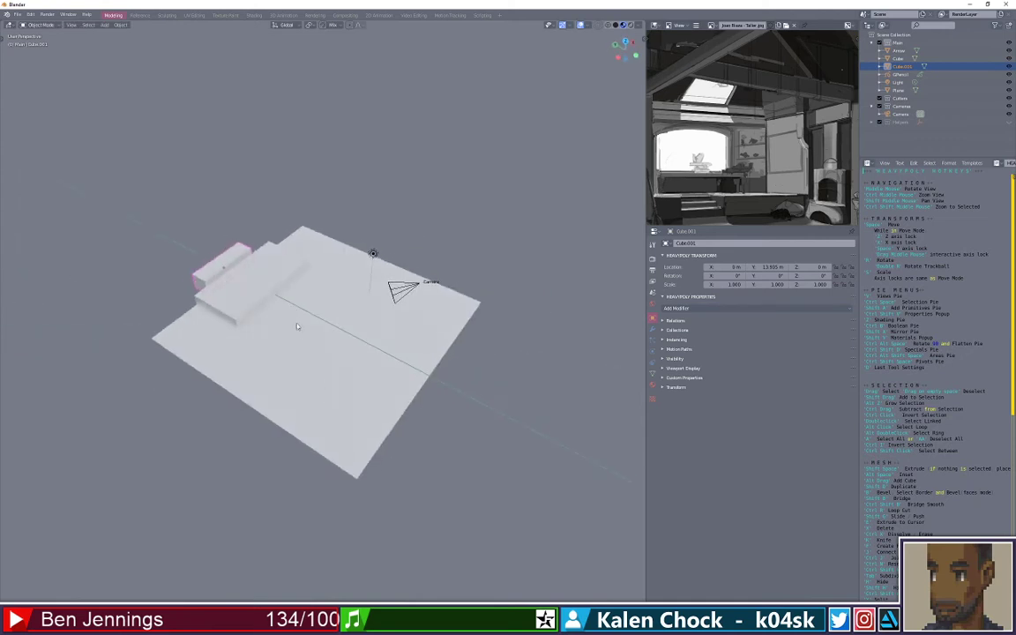
pyautogui.press('s')
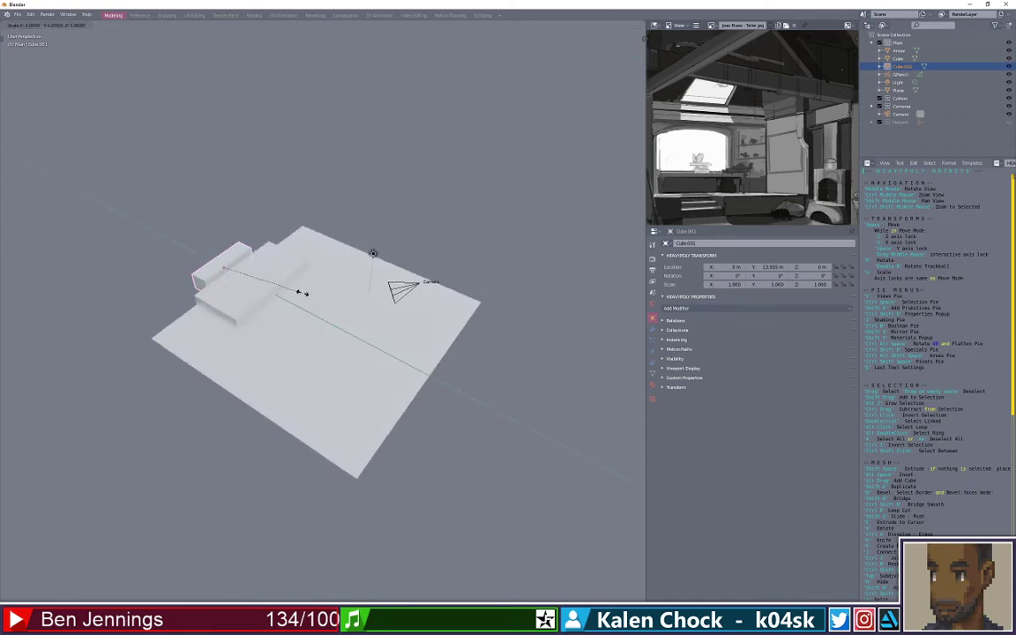
pyautogui.press('z')
pyautogui.click(592, 522)
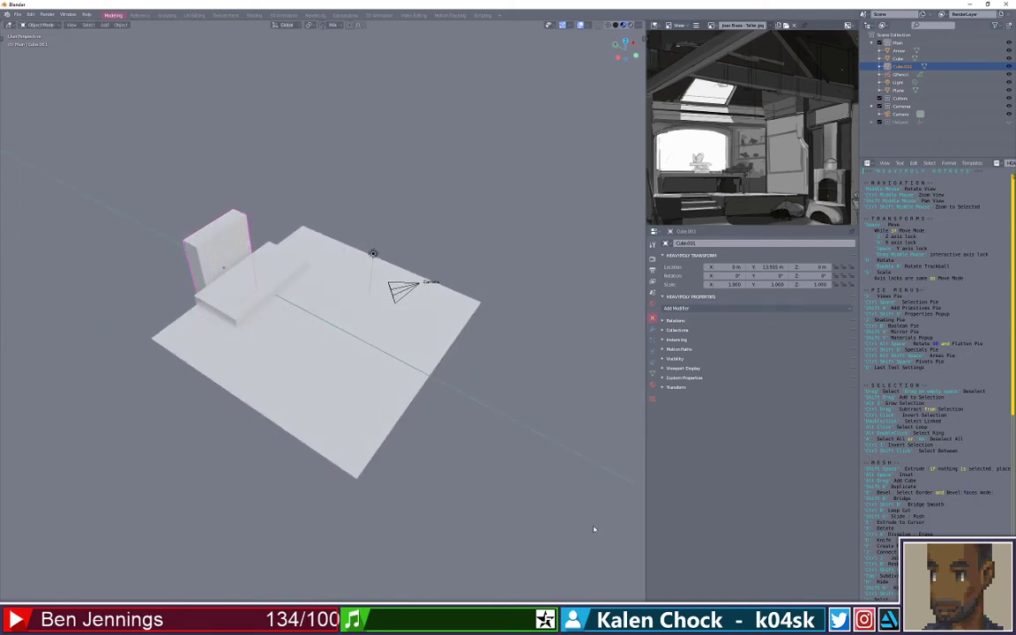
# Widen the upright block behind the platform along X so it forms a back wall
pyautogui.press('s')
pyautogui.press('y')
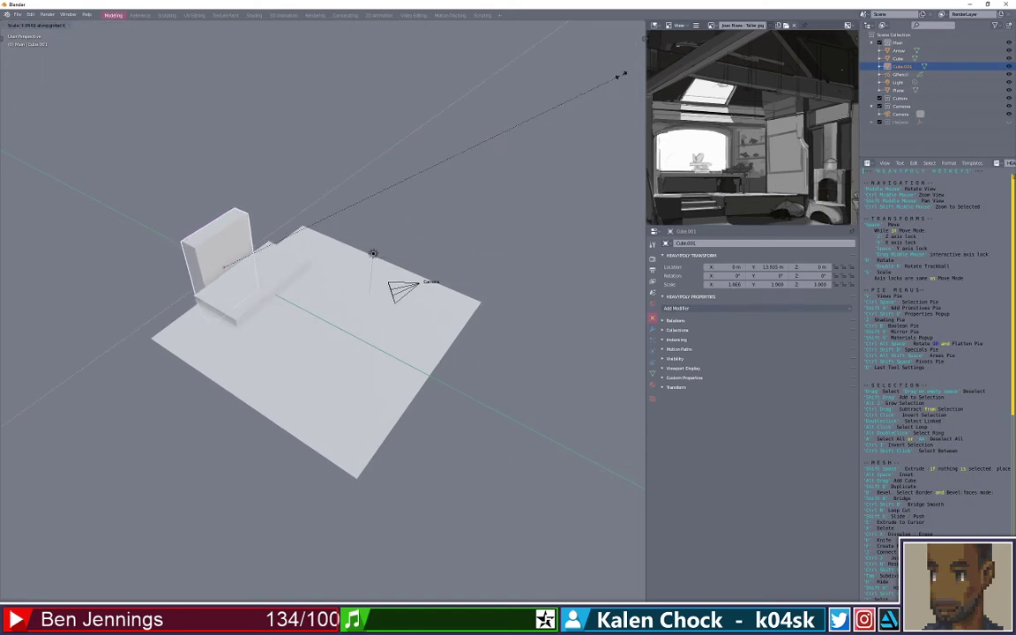
pyautogui.rightClick(621, 76)
pyautogui.moveTo(529, 132); pyautogui.dragTo(360, 219)
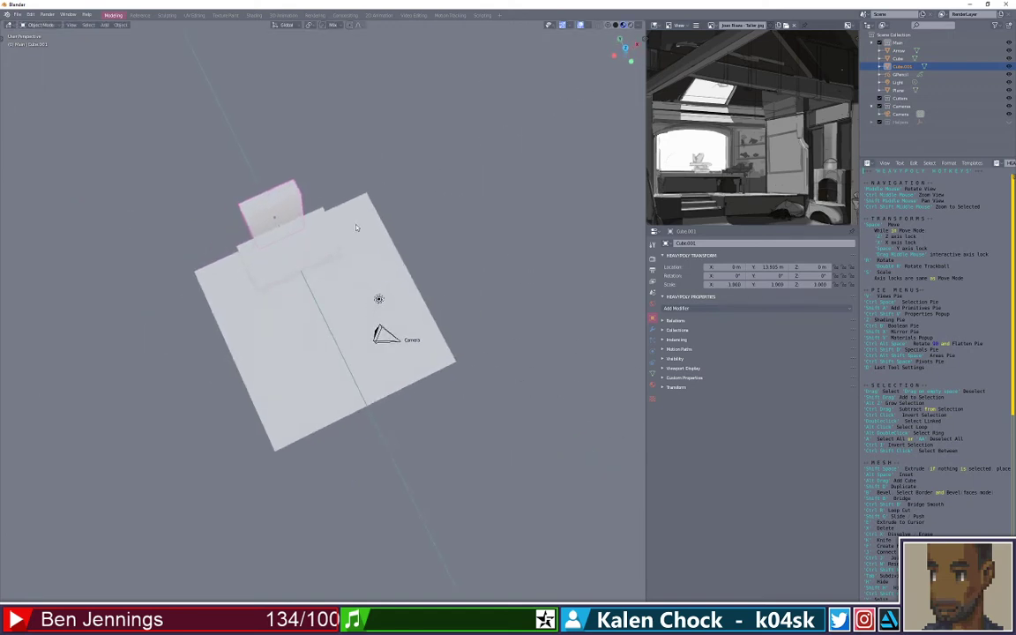
pyautogui.press('s')
pyautogui.click(428, 226)
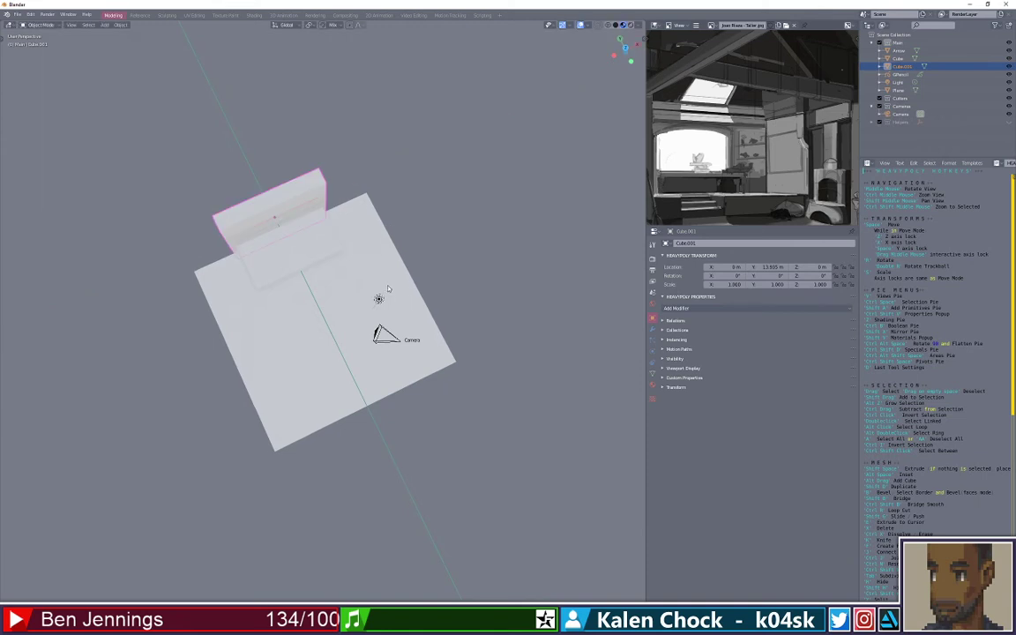
# Make the back wall taller and raise it to about 4.9 m on Z so it rises above the platform
pyautogui.moveTo(387, 288); pyautogui.dragTo(777, 211)
pyautogui.press('s')
pyautogui.press('z')
pyautogui.click(293, 200)
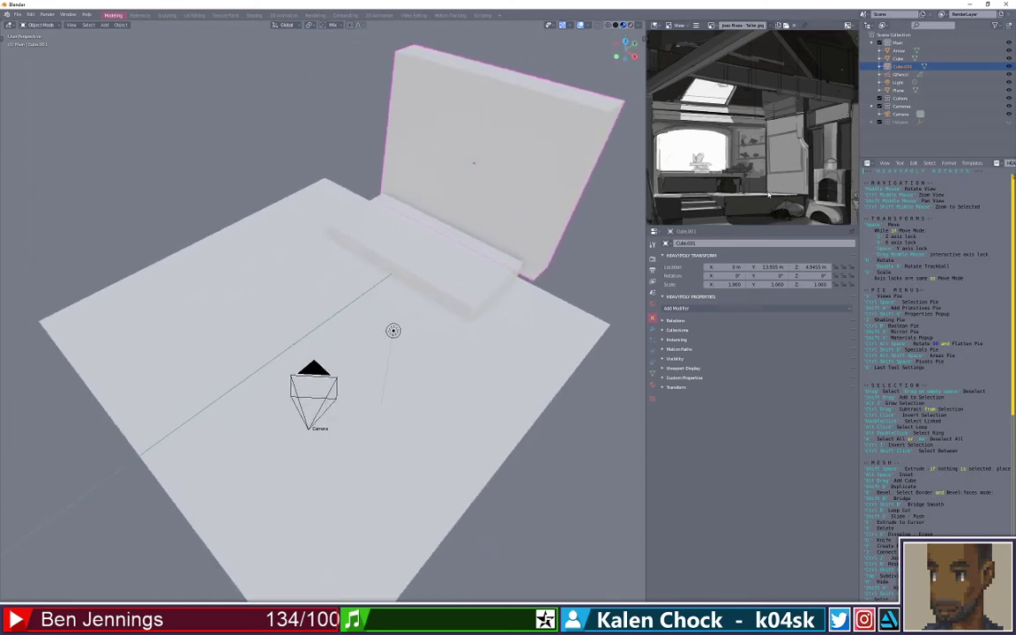
pyautogui.moveTo(524, 292); pyautogui.dragTo(536, 331)
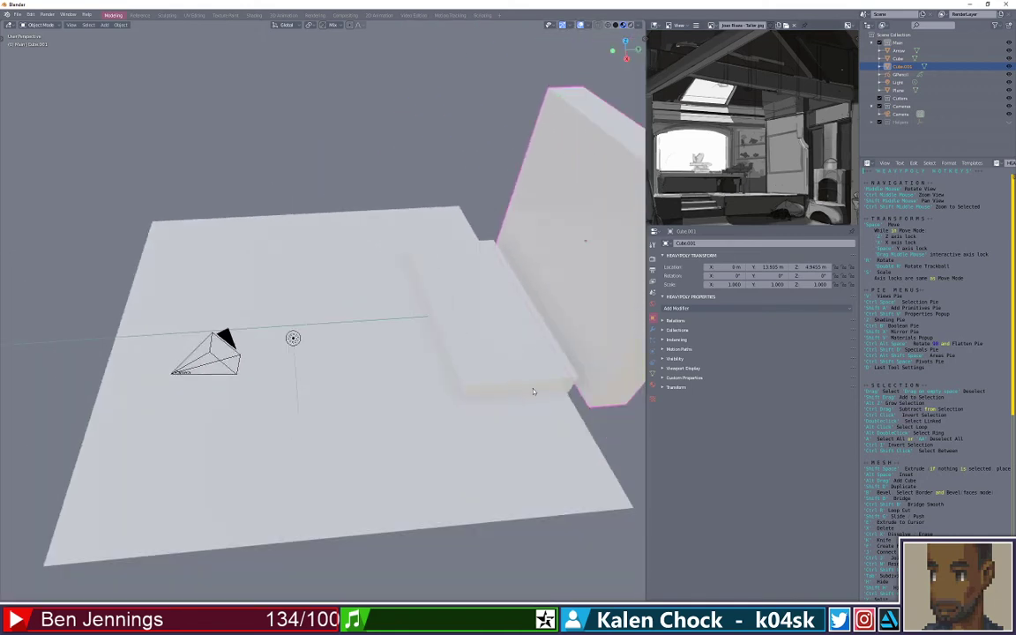
pyautogui.hotkey('ctrl', 'Tab')
pyautogui.click(593, 390)
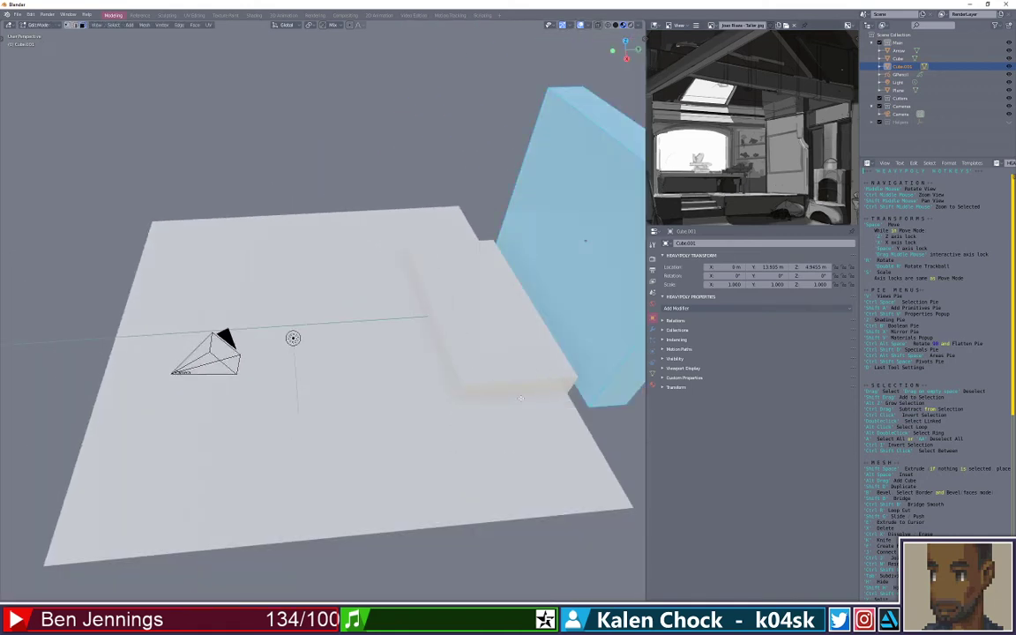
pyautogui.hotkey('ctrl', 'Tab')
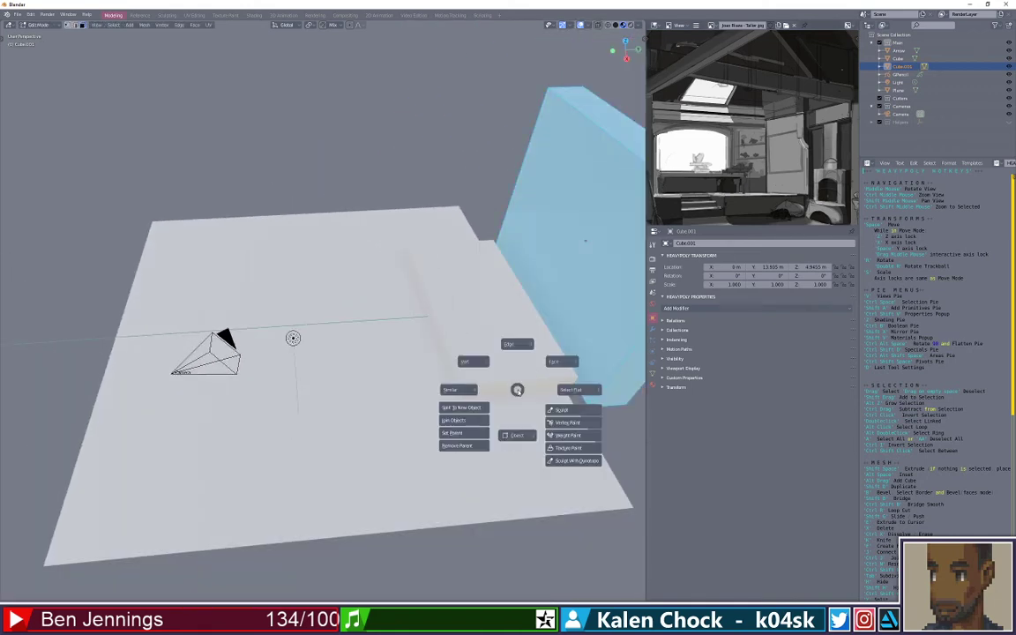
pyautogui.click(556, 364)
pyautogui.press('Tab')
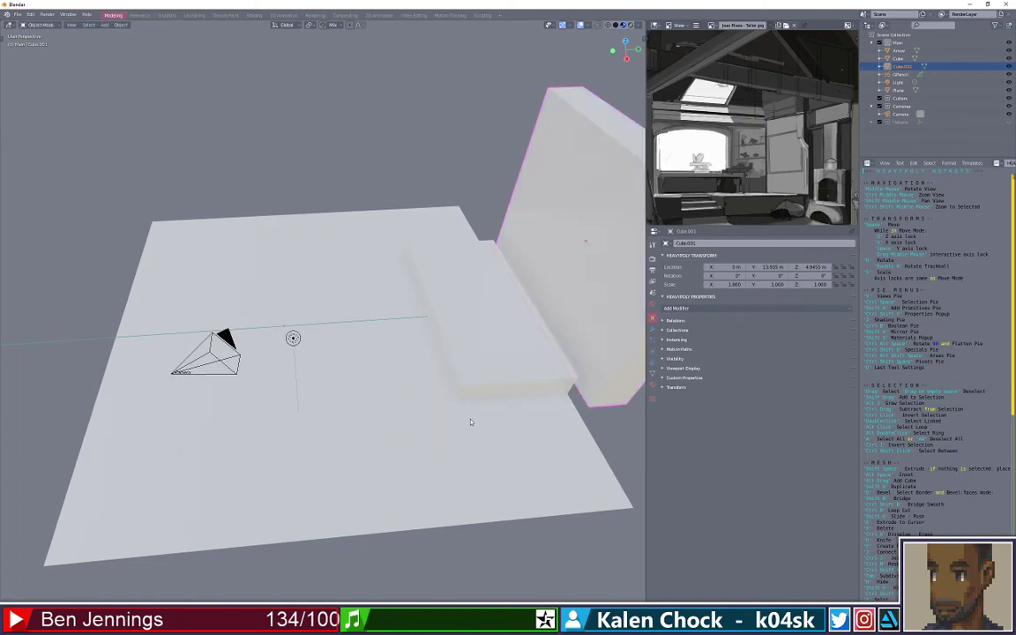
# Move the vertical edge at one front corner of the platform outward along X so that end becomes slanted
pyautogui.click(432, 340)
pyautogui.hotkey('ctrl', 'Tab')
pyautogui.click(485, 345)
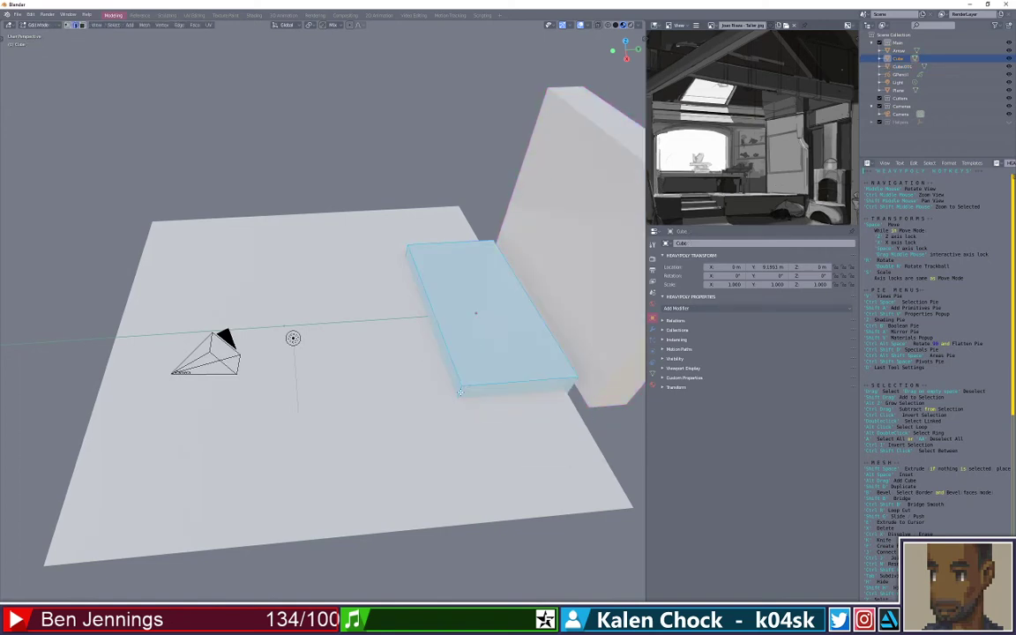
pyautogui.press('g')
pyautogui.press('y')
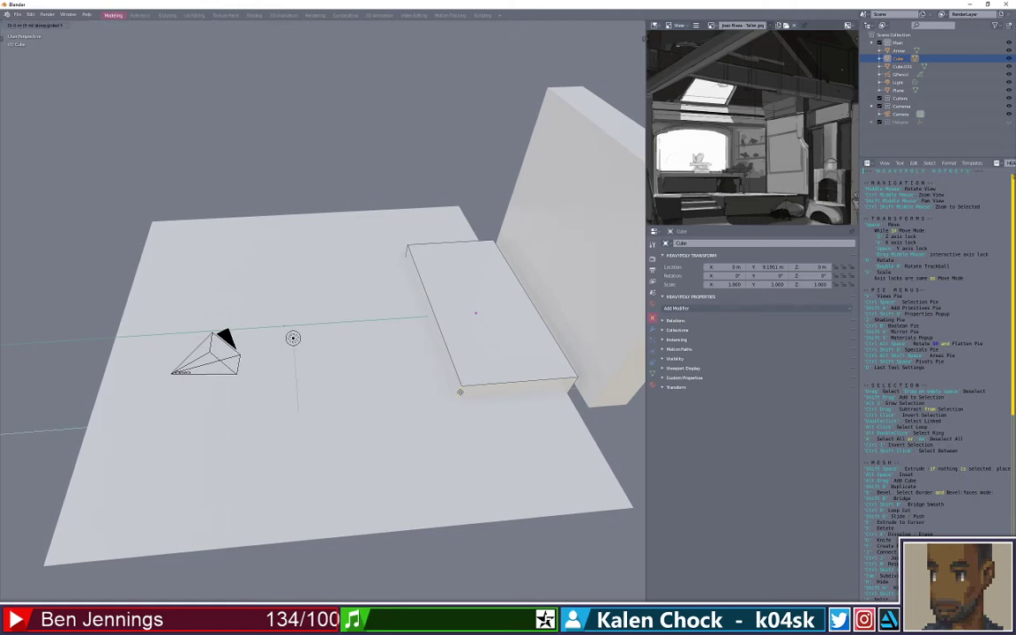
pyautogui.press('z')
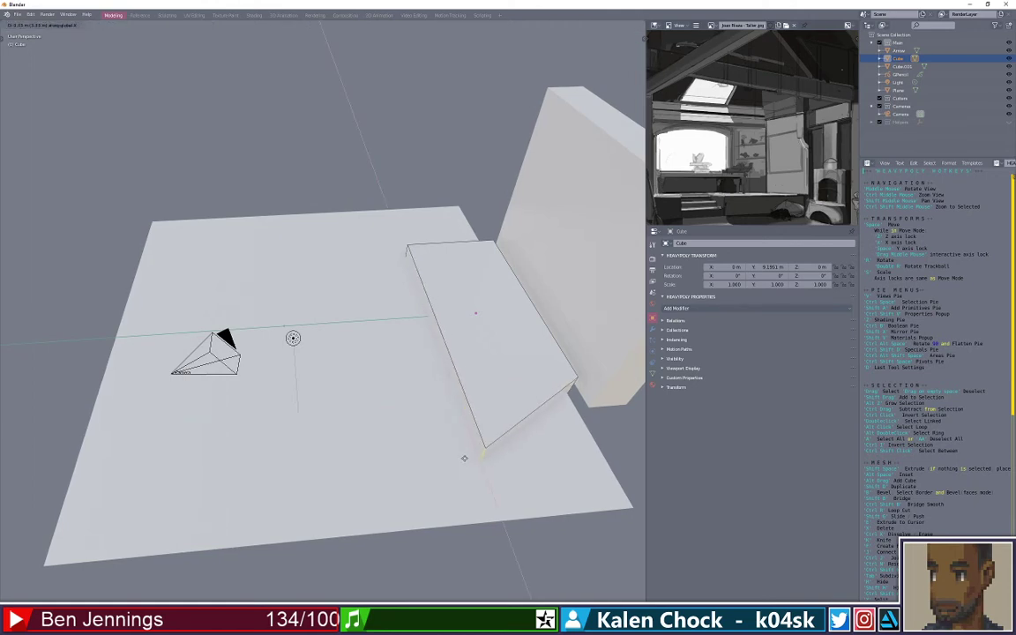
pyautogui.click(476, 483)
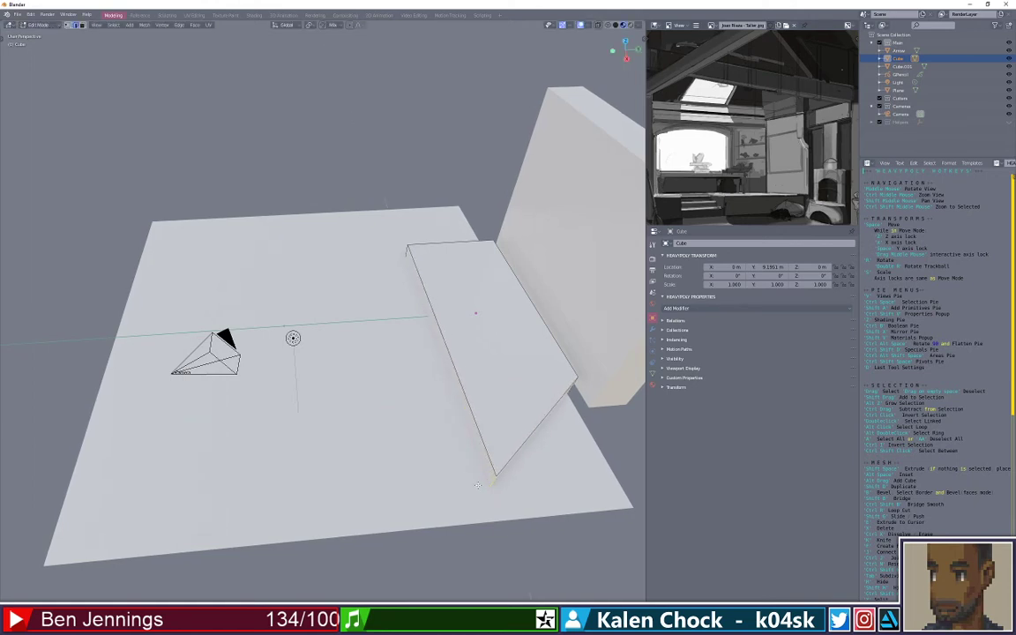
# Move the vertical edge at the platform's opposite front corner outward to slant that end too, and return to Object Mode
pyautogui.moveTo(476, 483); pyautogui.dragTo(197, 345)
pyautogui.press('r')
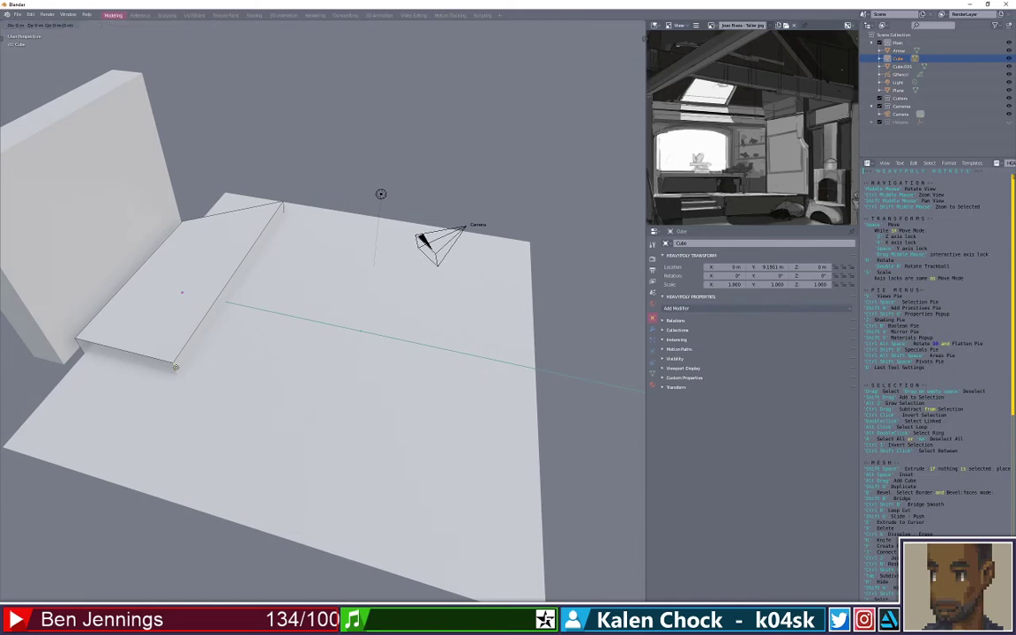
pyautogui.click(147, 379)
pyautogui.moveTo(146, 379); pyautogui.dragTo(374, 256)
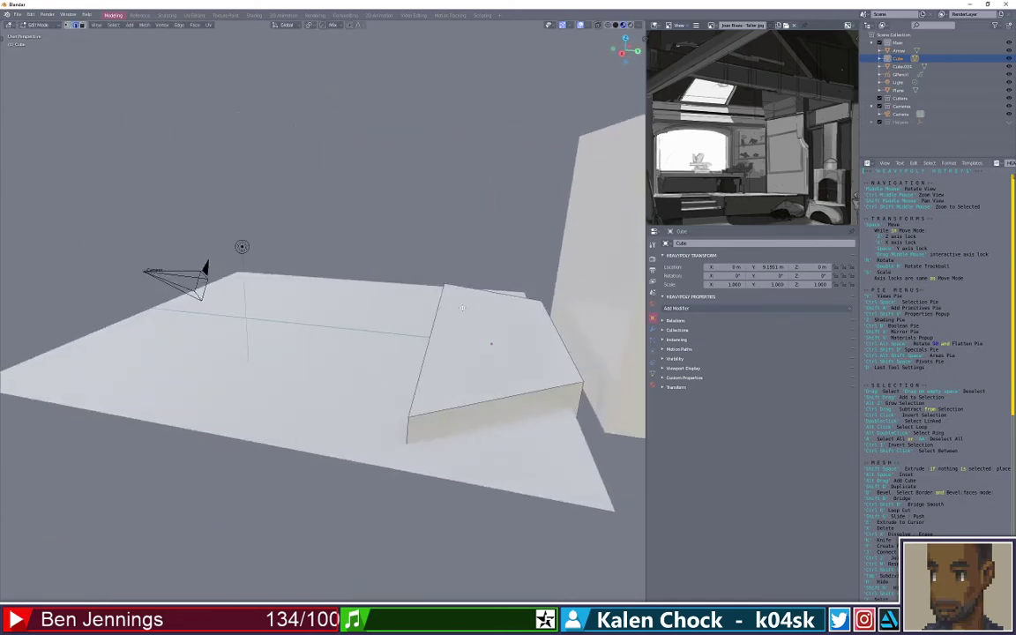
pyautogui.moveTo(461, 308); pyautogui.dragTo(540, 382)
pyautogui.hotkey('ctrl', 'Tab')
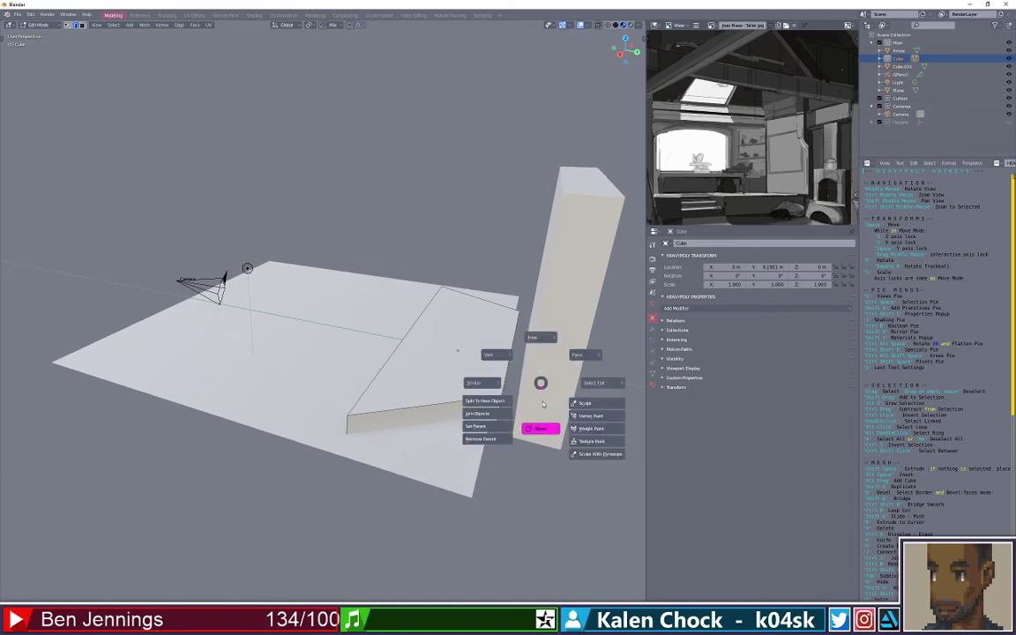
pyautogui.click(541, 430)
# Delete the separate back wall block behind the platform
pyautogui.hotkey('ctrl', 'Tab')
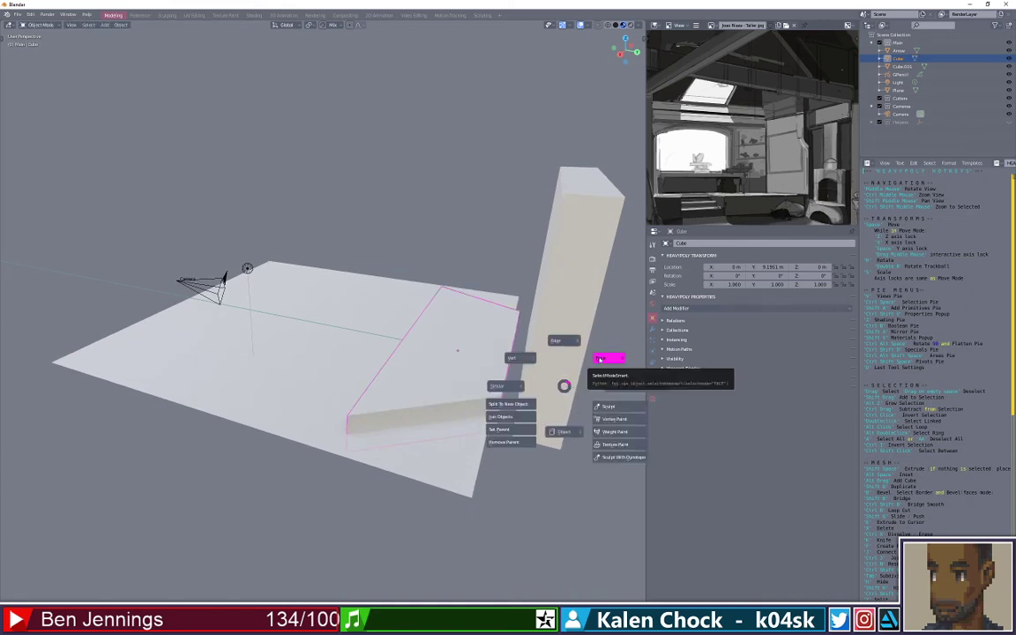
pyautogui.click(561, 429)
pyautogui.click(556, 388)
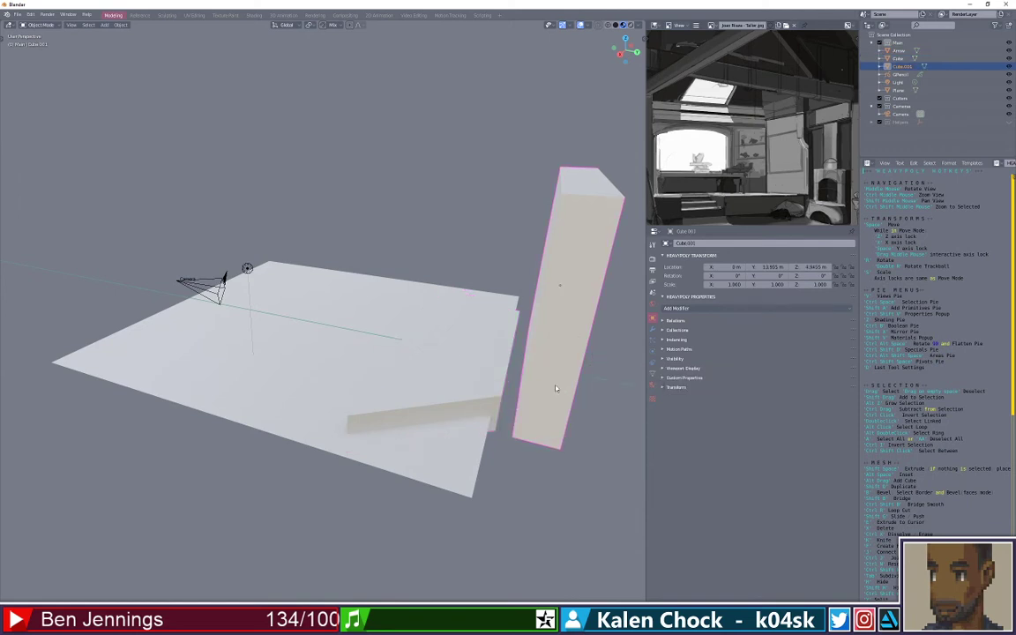
pyautogui.press('Delete')
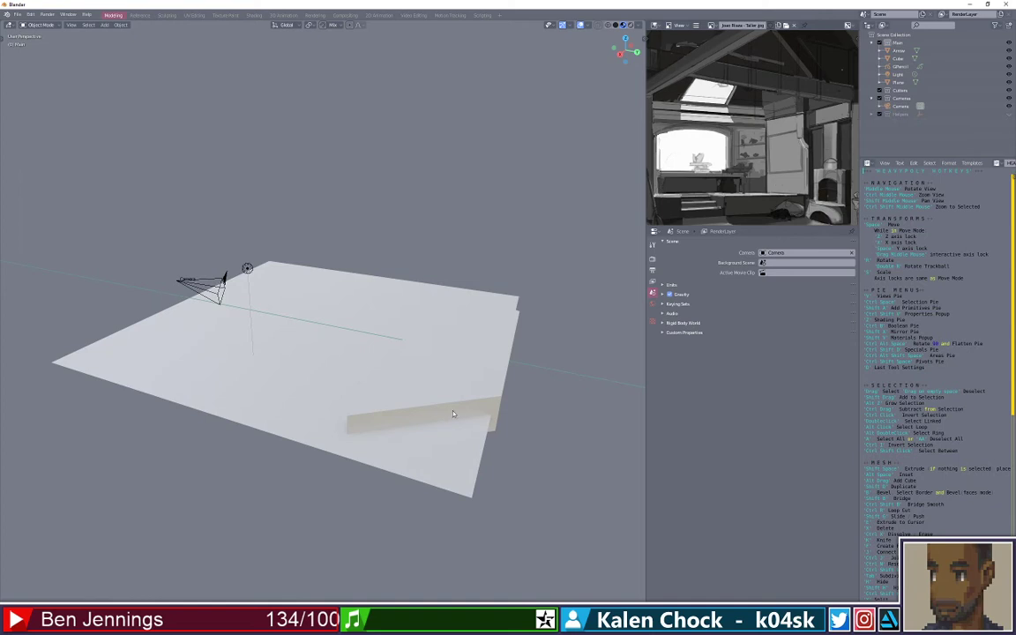
# Extrude the platform's rear face and both slanted end faces outward together to form a border around it
pyautogui.moveTo(496, 440); pyautogui.dragTo(427, 307)
pyautogui.click(428, 231)
pyautogui.moveTo(432, 243); pyautogui.dragTo(306, 426)
pyautogui.press('Tab')
pyautogui.click(284, 381)
pyautogui.click(234, 411)
pyautogui.keyDown('shift'); pyautogui.click(250, 409); pyautogui.keyUp('shift')
pyautogui.keyDown('shift'); pyautogui.click(333, 423); pyautogui.keyUp('shift')
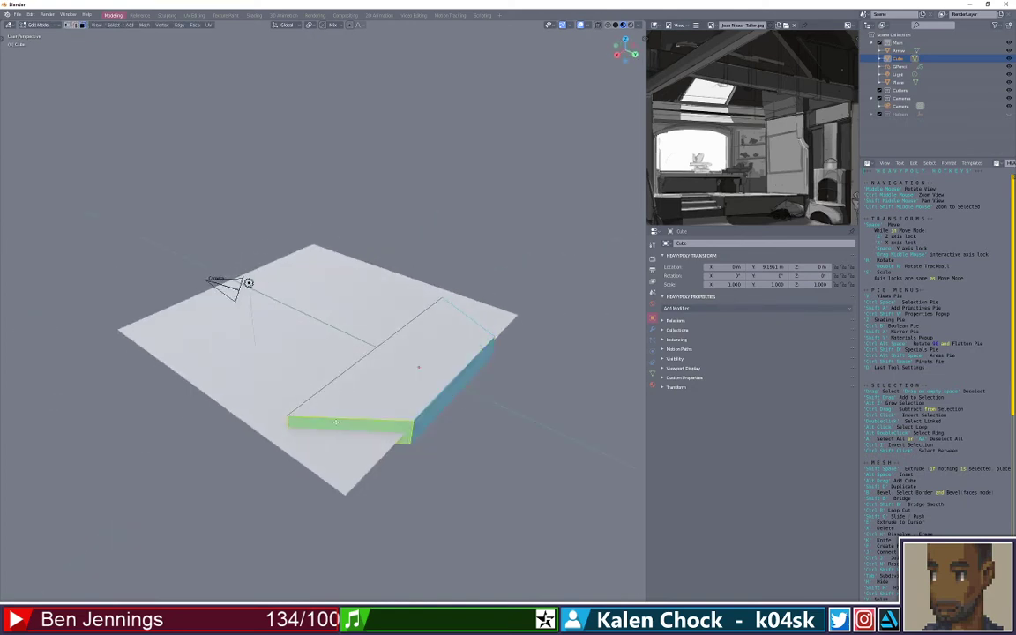
pyautogui.press('e')
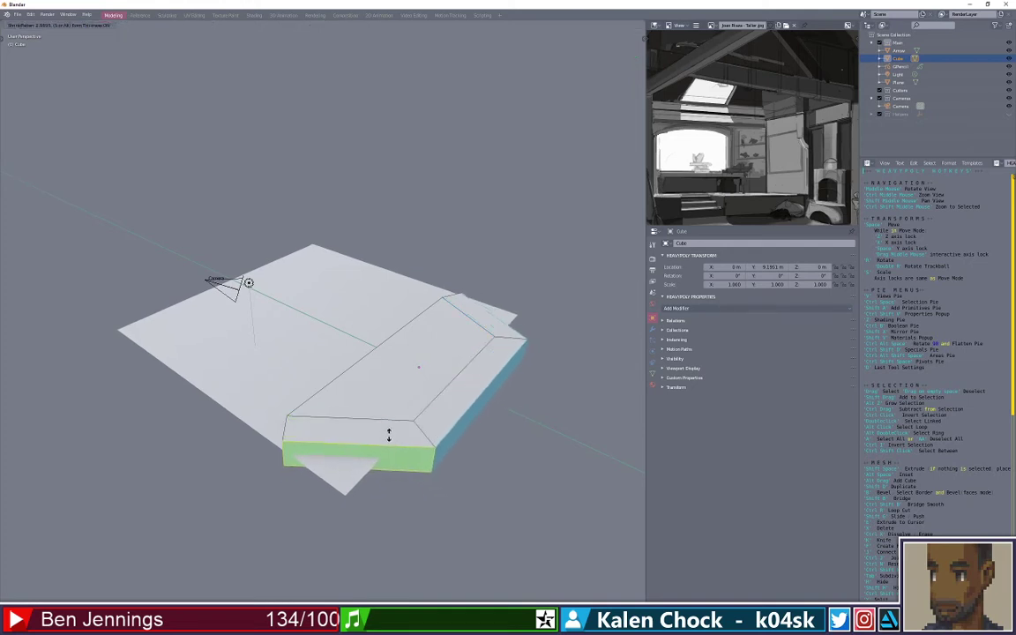
pyautogui.click(391, 429)
# Extrude the top faces of the platform's three border strips upward to form a back wall and two angled side walls
pyautogui.moveTo(391, 429); pyautogui.dragTo(460, 343)
pyautogui.press('z')
pyautogui.click(470, 292)
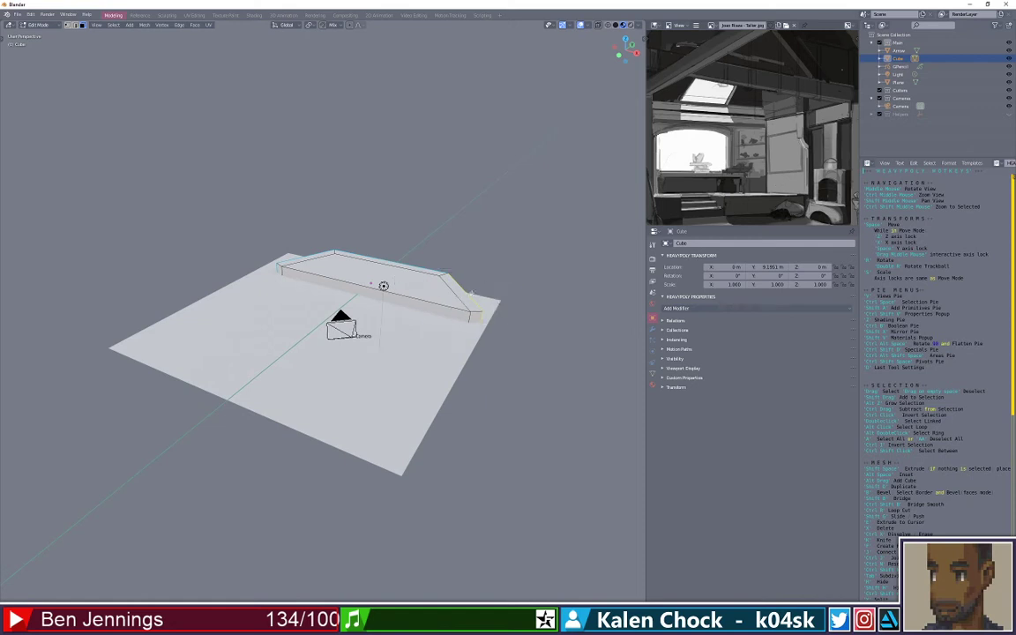
pyautogui.click(467, 294)
pyautogui.keyDown('shift'); pyautogui.click(361, 264); pyautogui.keyUp('shift')
pyautogui.keyDown('shift'); pyautogui.click(301, 258); pyautogui.keyUp('shift')
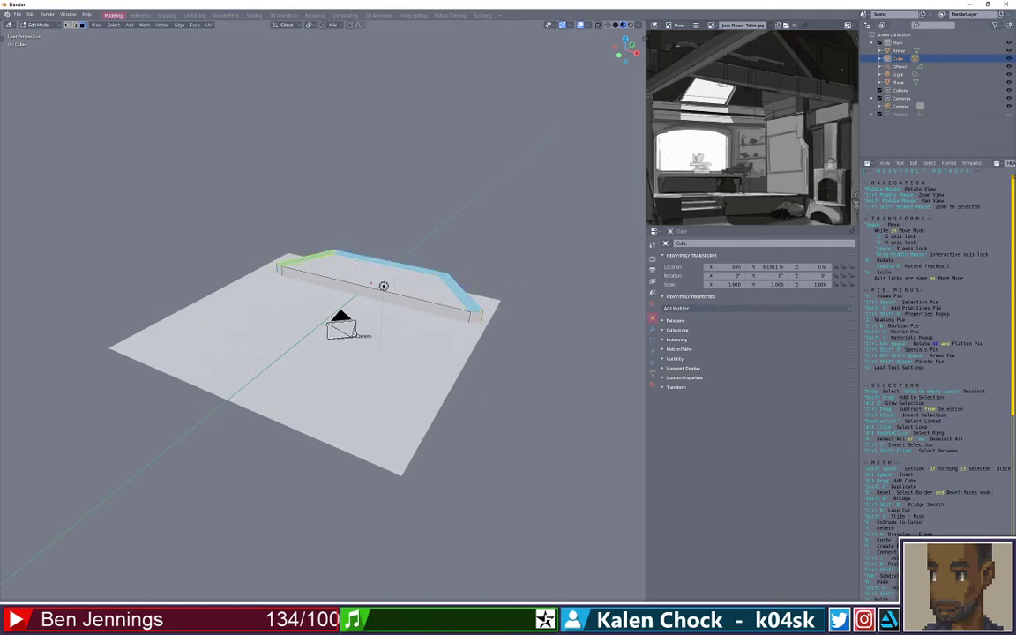
pyautogui.press('e')
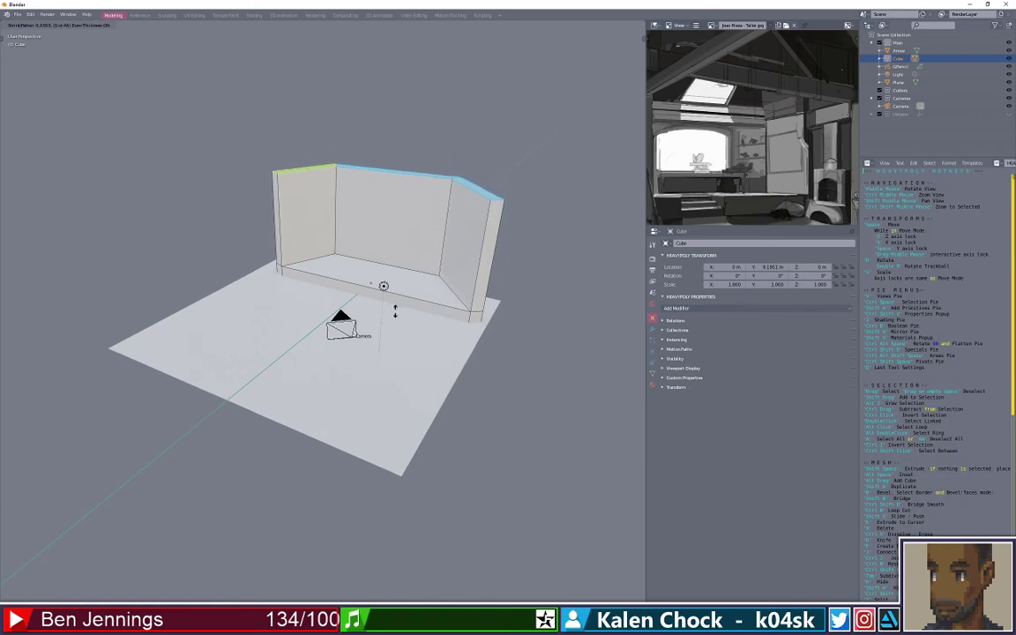
pyautogui.click(395, 311)
# Extrude the front end faces of the left side wall forward to lengthen that wall past the platform
pyautogui.scroll(5, 383, 287)
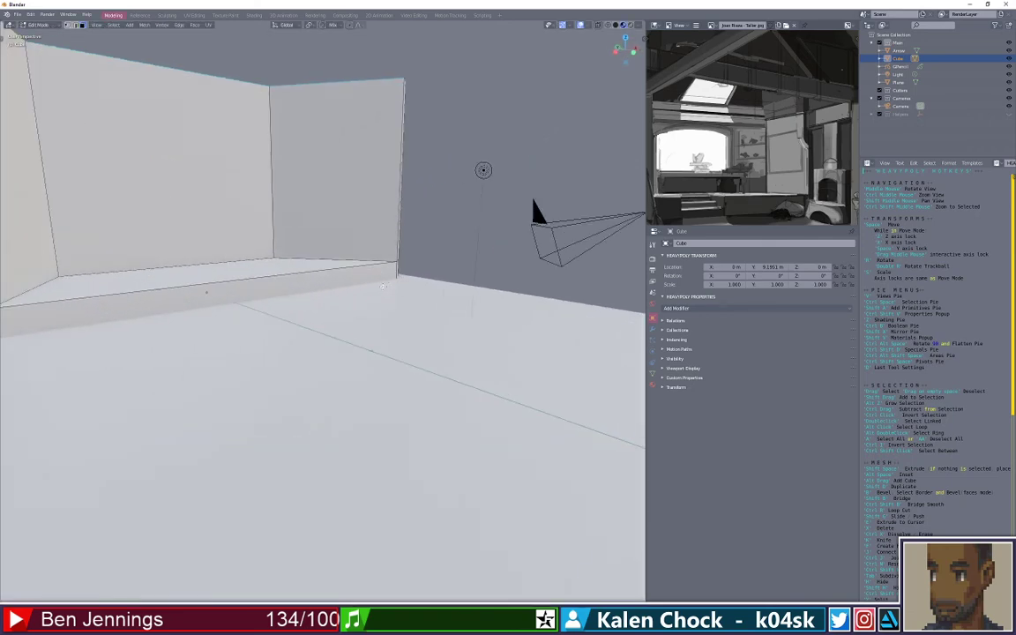
pyautogui.scroll(-4, 383, 287)
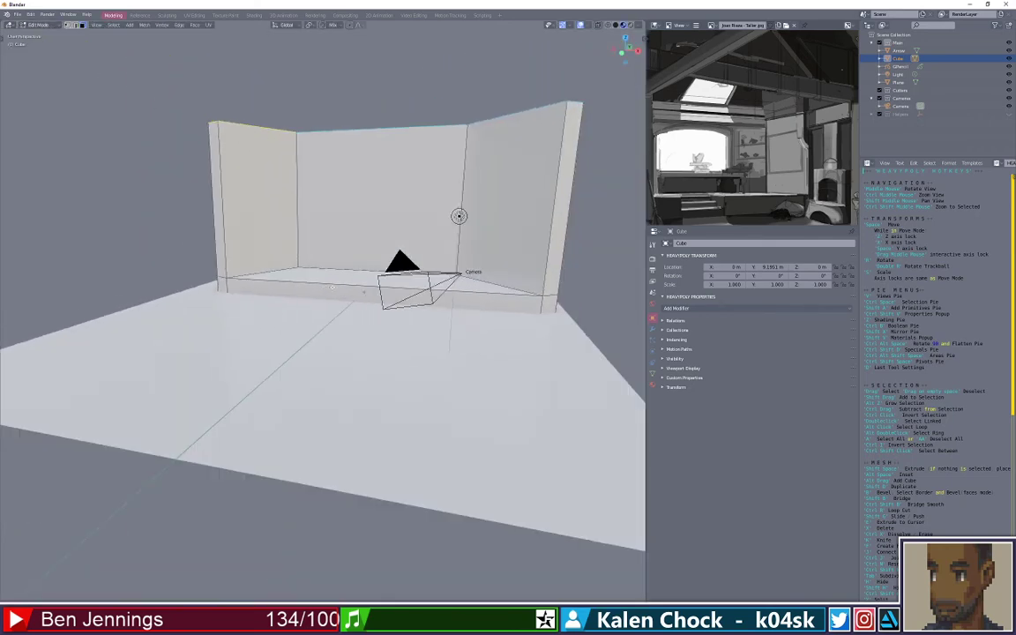
pyautogui.scroll(-4, 323, 291)
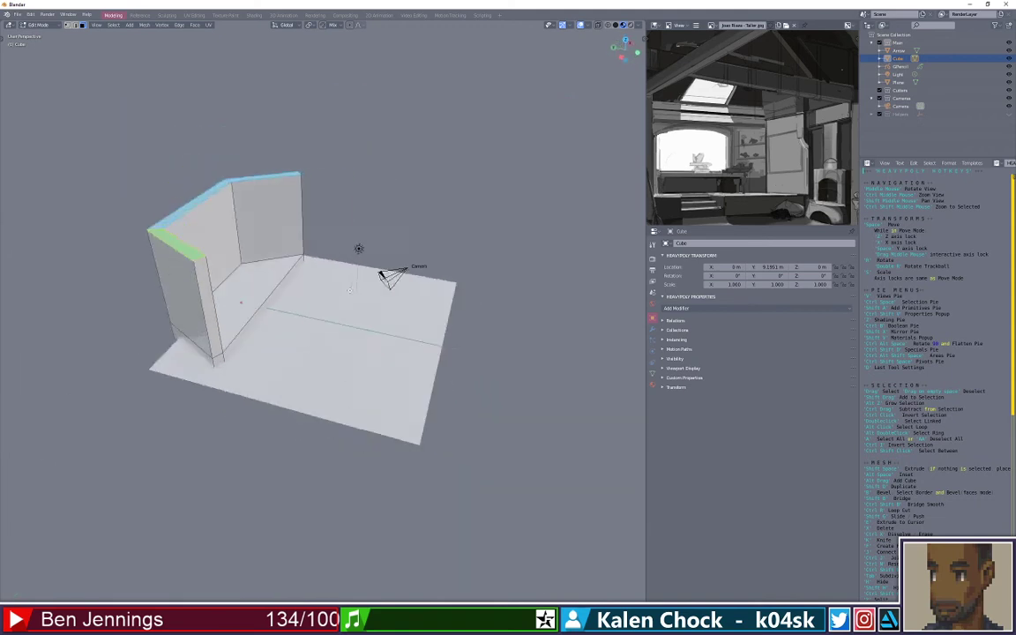
pyautogui.scroll(-2, 291, 300)
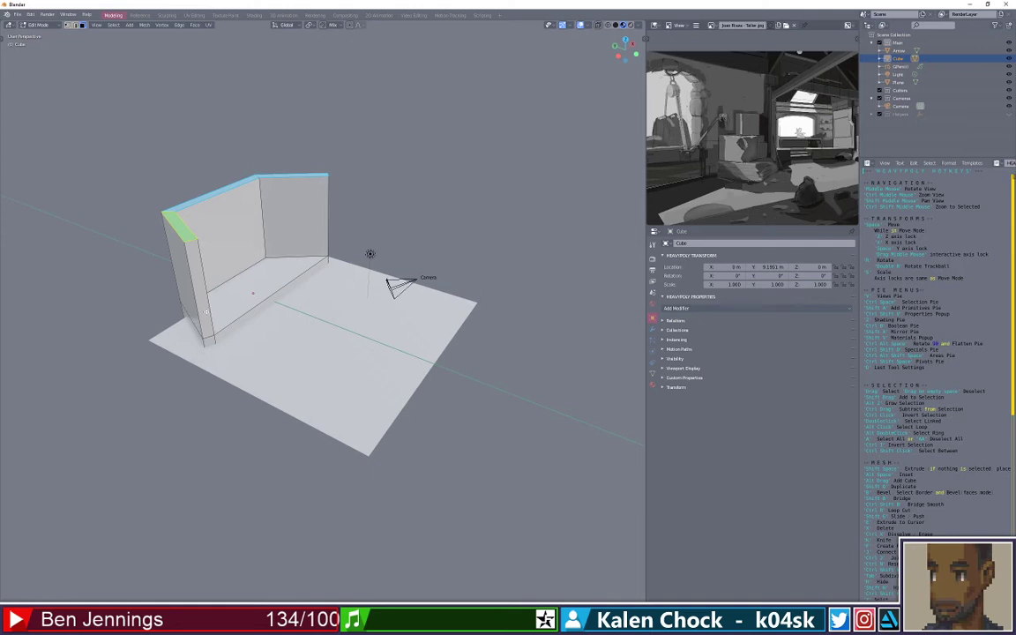
pyautogui.press('q')
pyautogui.click(242, 288)
pyautogui.click(199, 299)
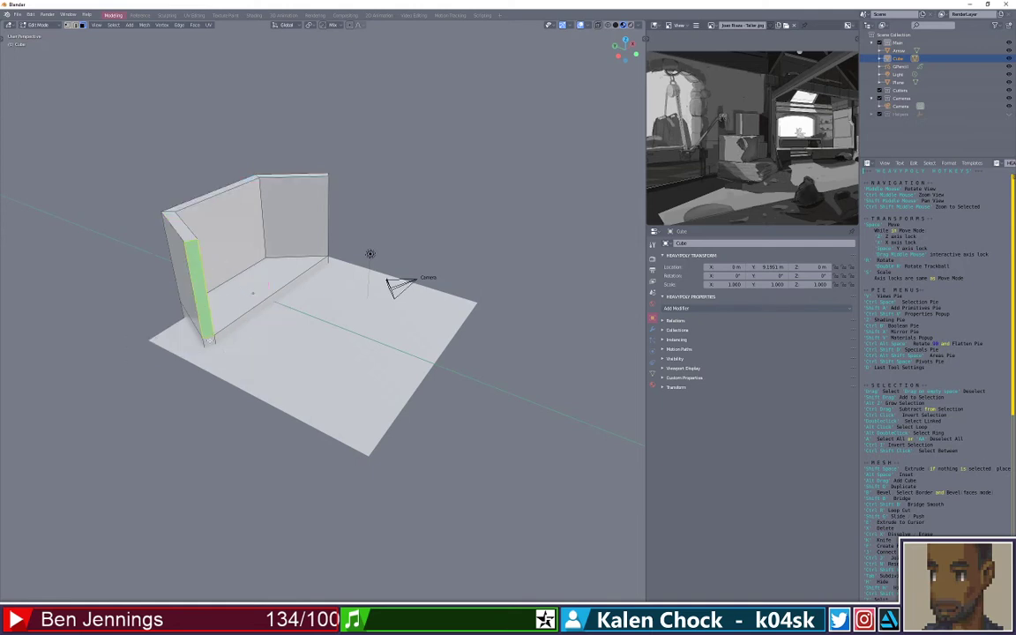
pyautogui.press('e')
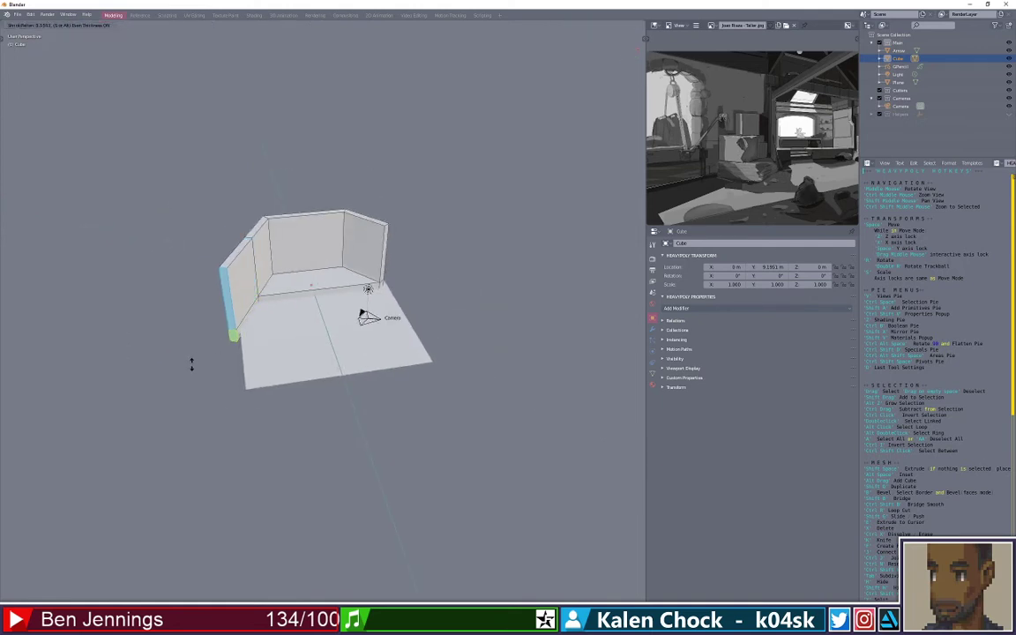
pyautogui.click(181, 385)
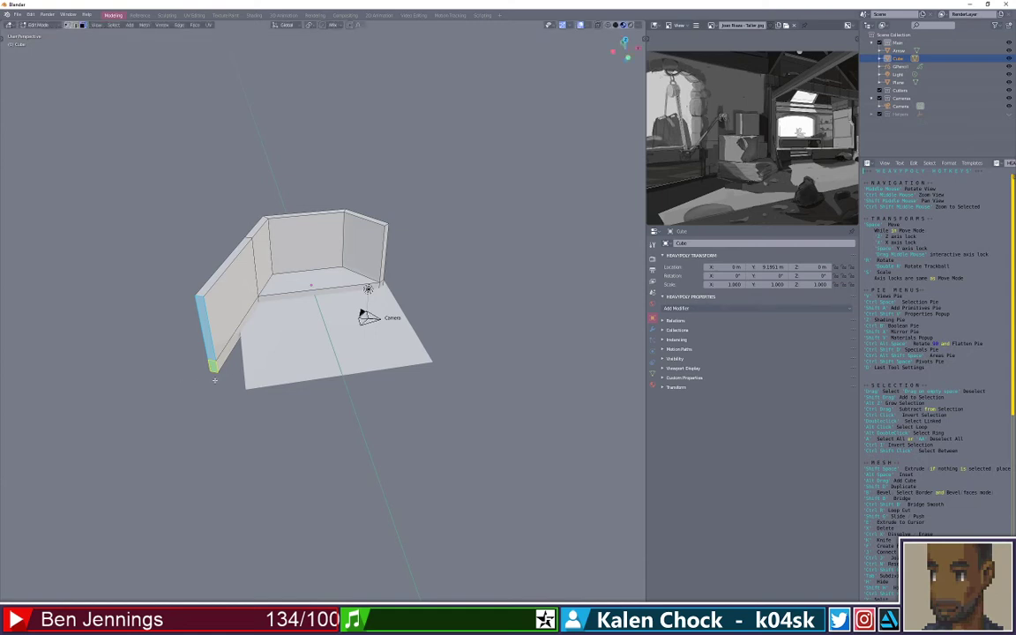
# Shift the end of the extended left wall back along Y to adjust the wall's angle
pyautogui.press('g')
pyautogui.press('z')
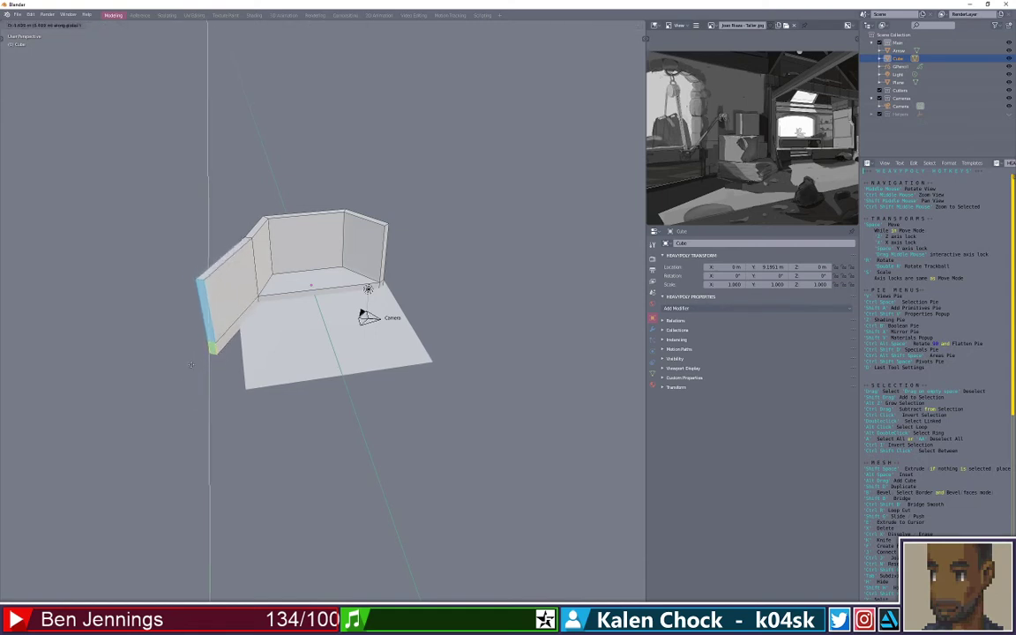
pyautogui.click(192, 356)
# Examine the blocked-out walls and platform from a low interior viewpoint and compare them with the reference painting
pyautogui.moveTo(192, 355); pyautogui.dragTo(259, 327)
pyautogui.scroll(10, 362, 295)
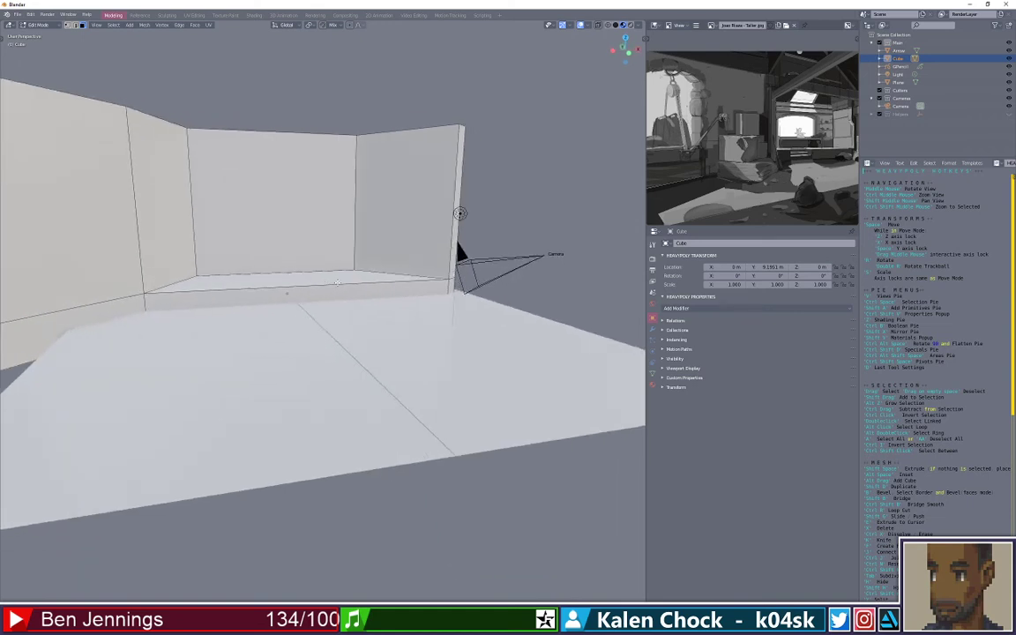
pyautogui.scroll(3, 343, 277)
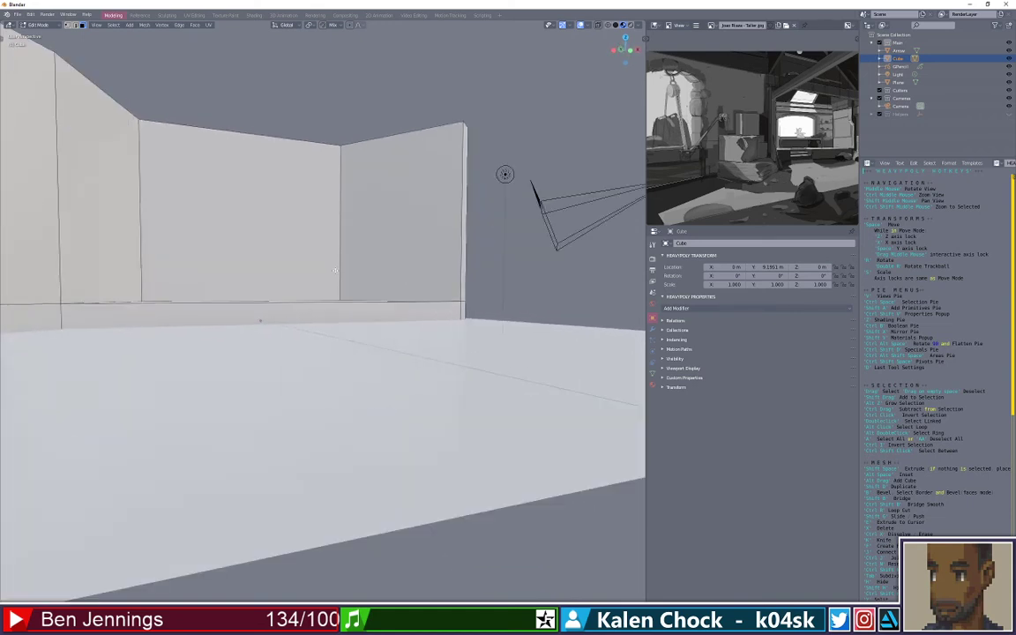
pyautogui.scroll(-1, 328, 269)
pyautogui.moveTo(327, 266); pyautogui.dragTo(397, 315)
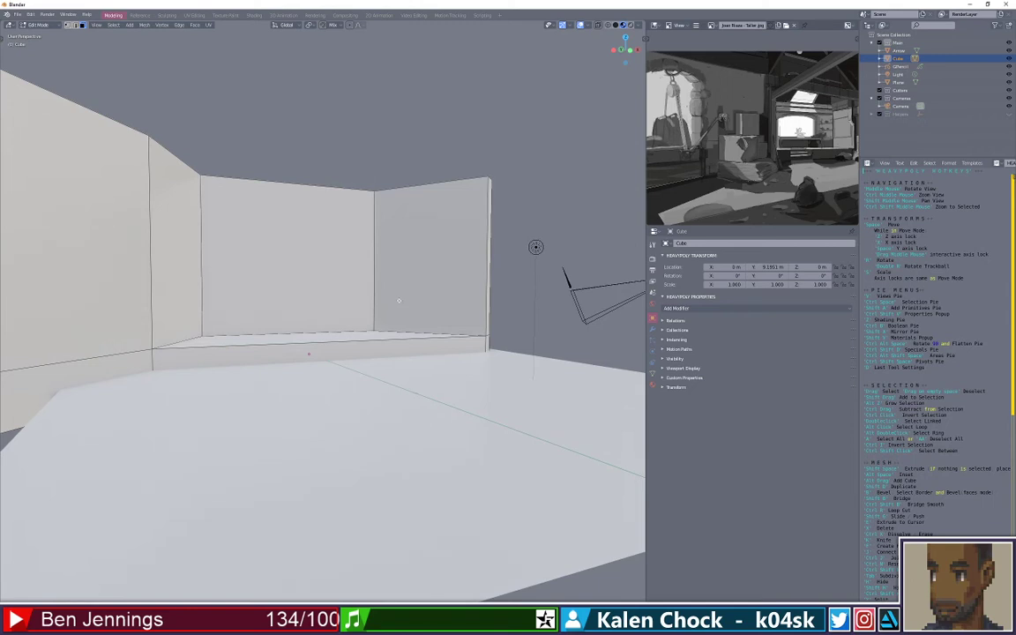
pyautogui.scroll(-3, 398, 301)
pyautogui.moveTo(399, 301); pyautogui.dragTo(418, 296)
pyautogui.scroll(-2, 480, 298)
# Extrude the top faces of all the room's wall sections upward to make the walls taller
pyautogui.press('q')
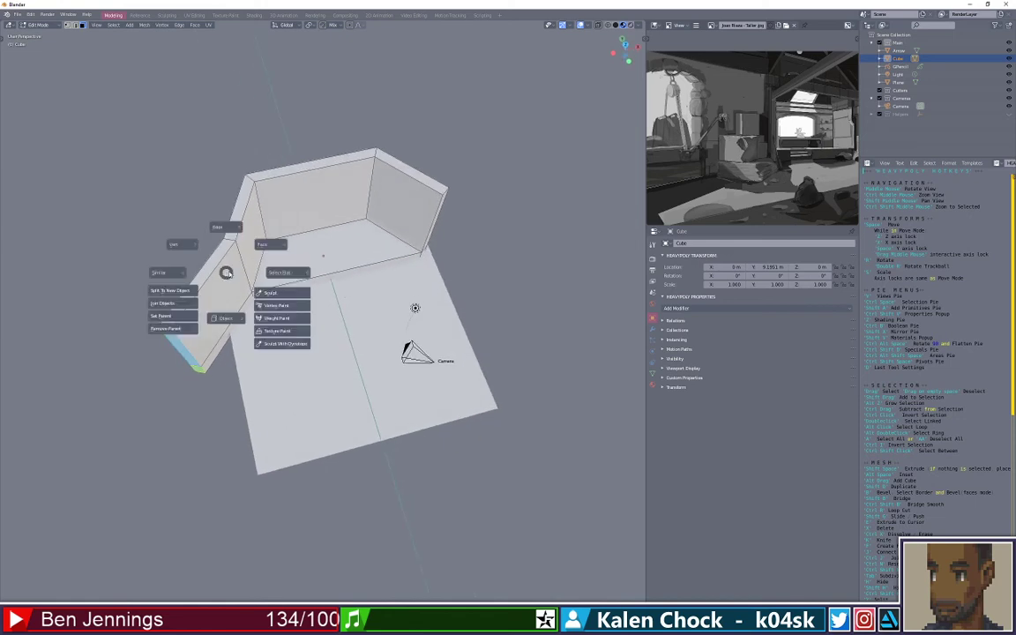
pyautogui.click(213, 255)
pyautogui.keyDown('shift'); pyautogui.click(238, 206); pyautogui.keyUp('shift')
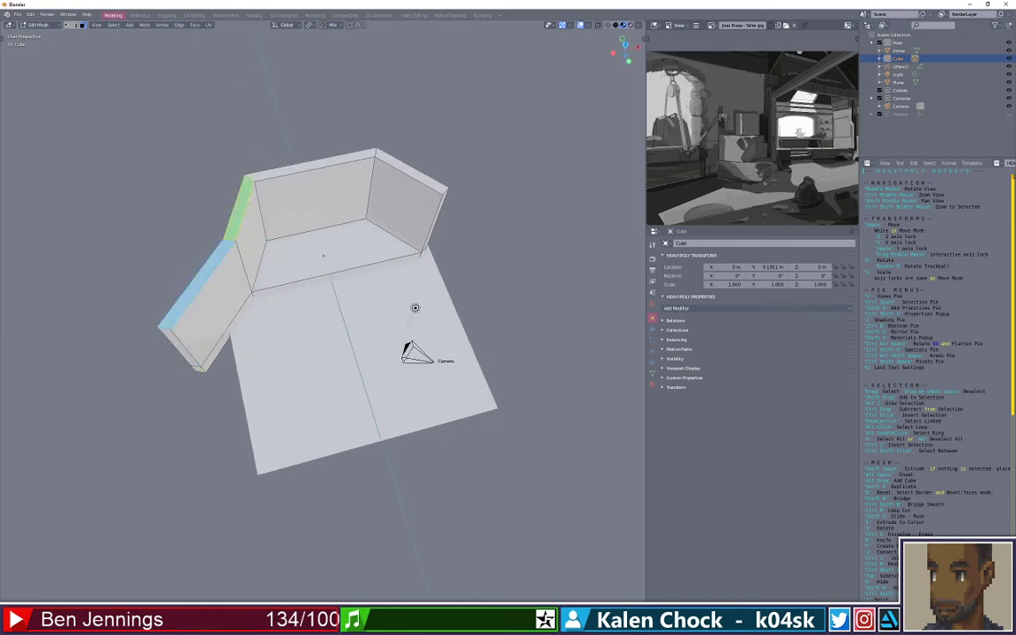
pyautogui.keyDown('shift'); pyautogui.click(275, 173); pyautogui.keyUp('shift')
pyautogui.press('e')
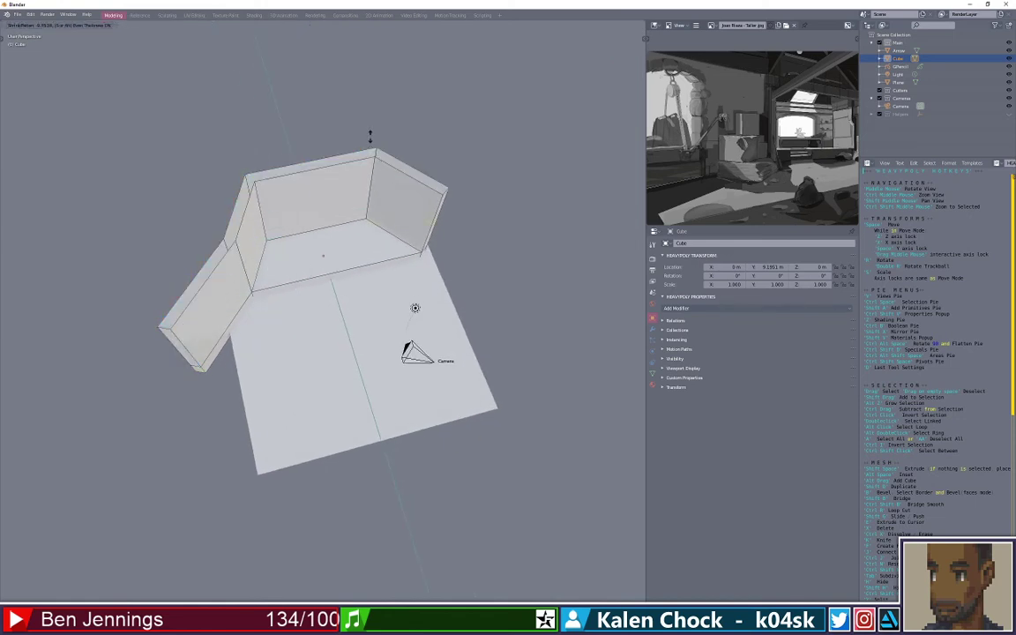
pyautogui.click(386, 238)
pyautogui.scroll(6, 385, 238)
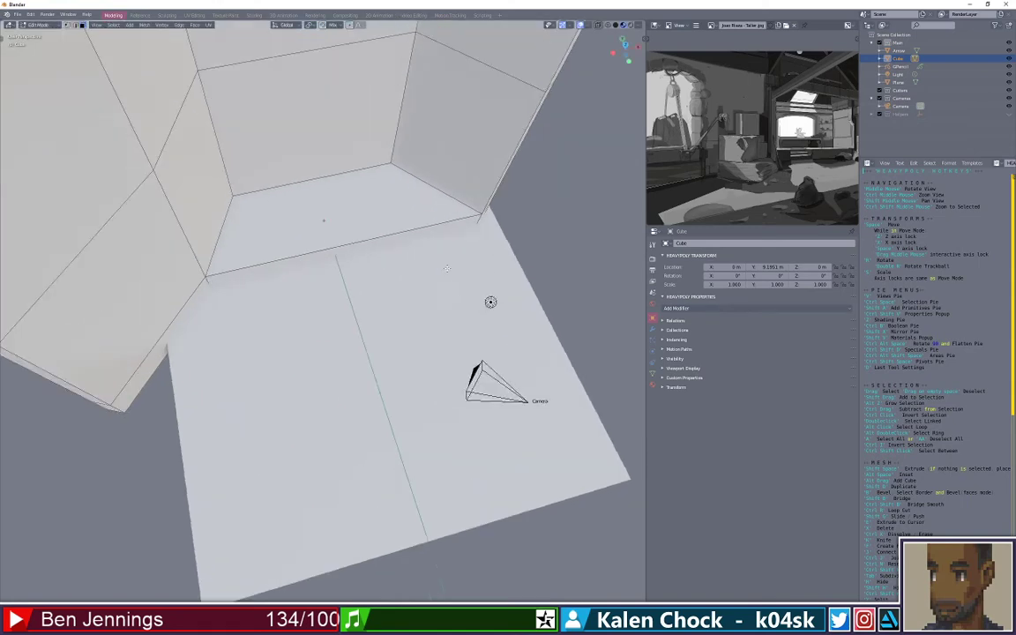
pyautogui.moveTo(520, 302); pyautogui.dragTo(555, 294)
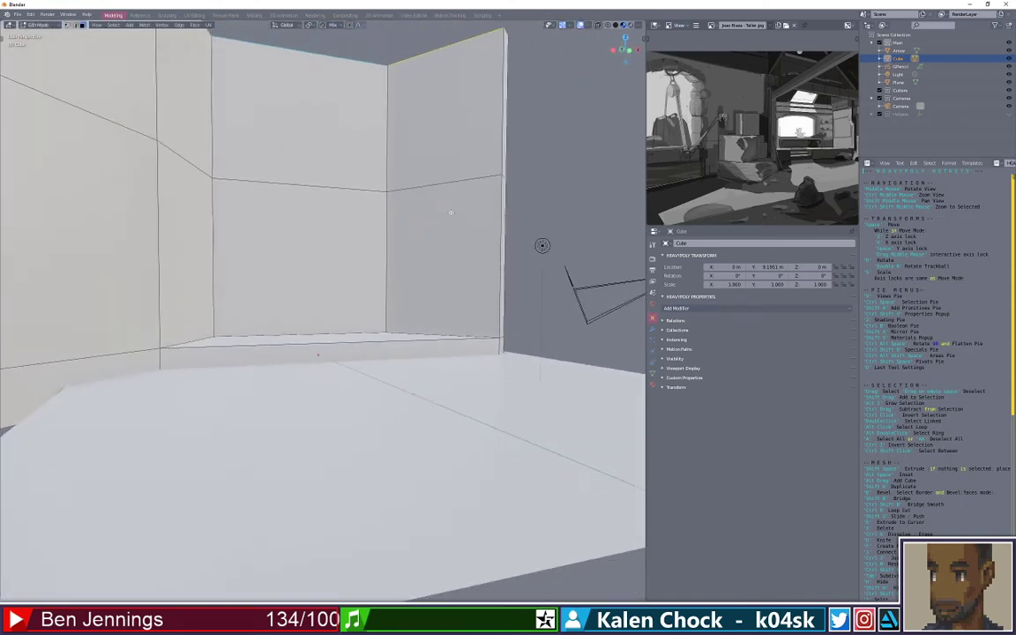
# Return the wall mesh to Object Mode and add a new cube at the centre of the floor
pyautogui.scroll(-2, 775, 187)
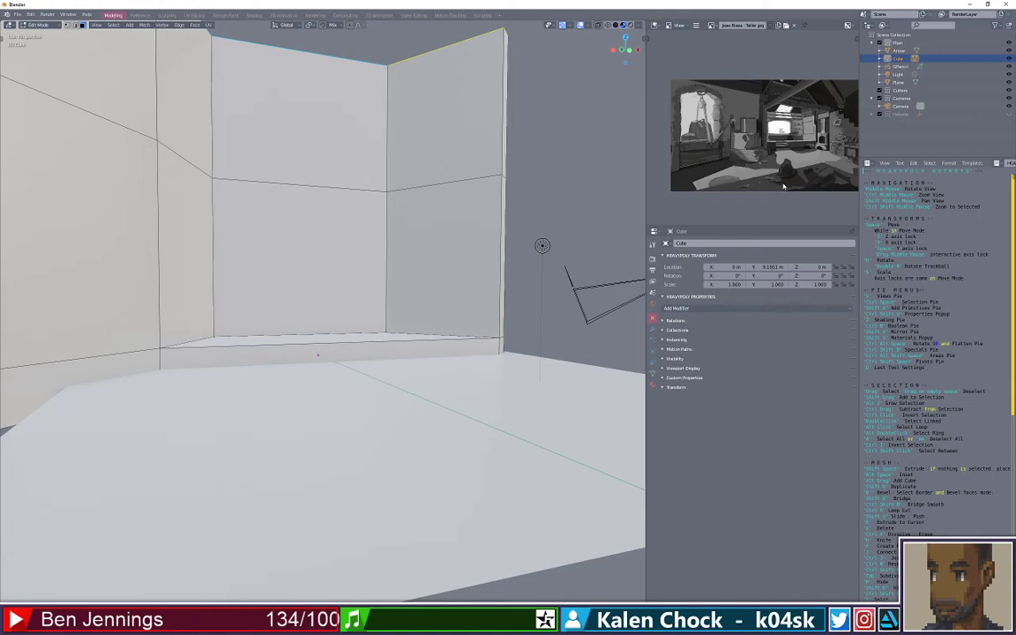
pyautogui.scroll(-1, 783, 186)
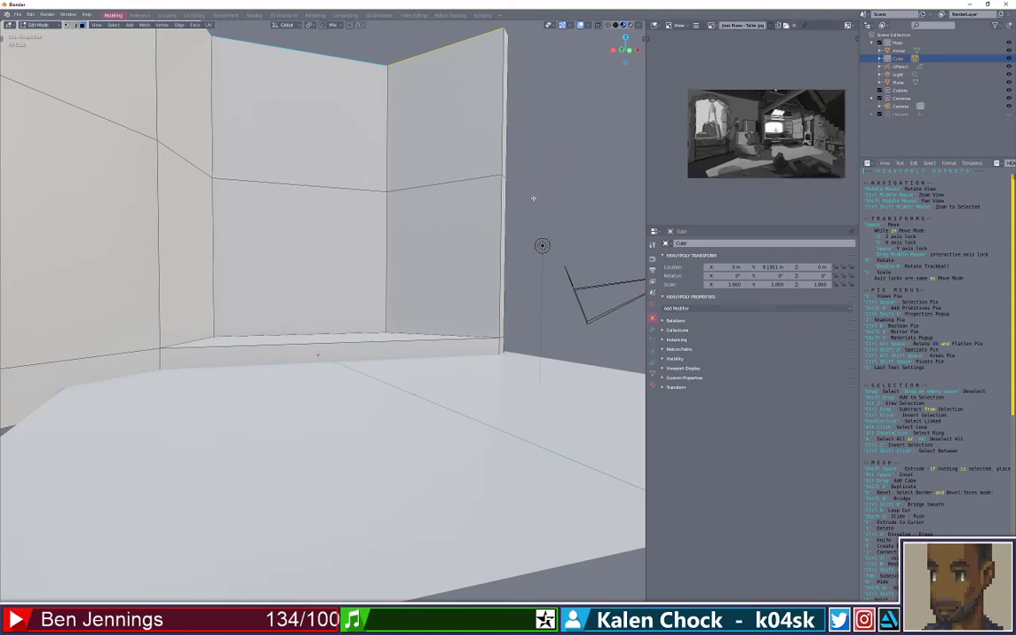
pyautogui.moveTo(533, 198); pyautogui.dragTo(520, 212)
pyautogui.moveTo(581, 195); pyautogui.dragTo(455, 177)
pyautogui.hotkey('ctrl', 'Tab')
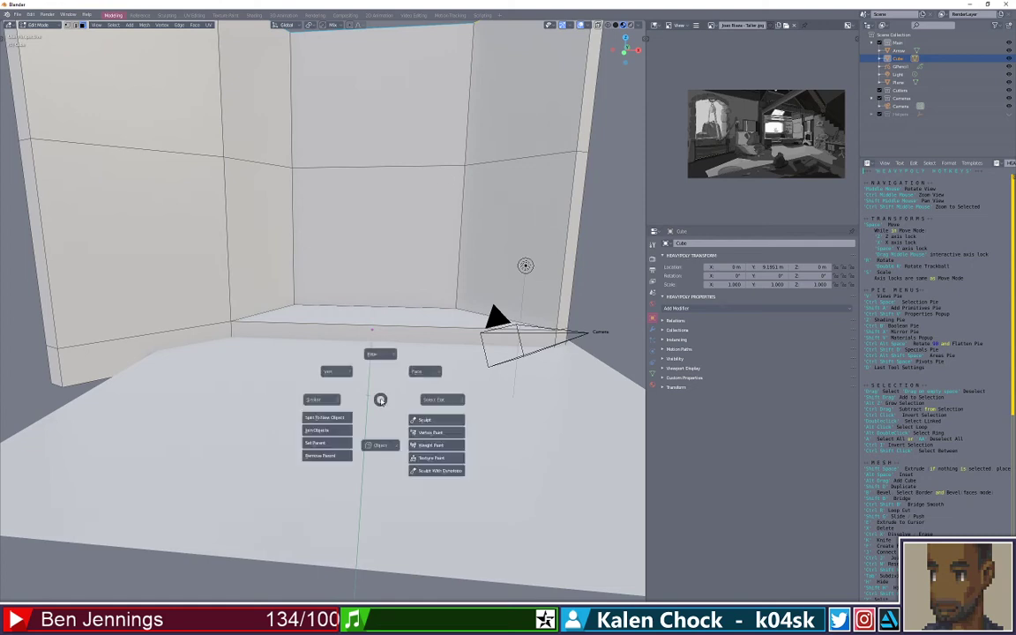
pyautogui.click(380, 446)
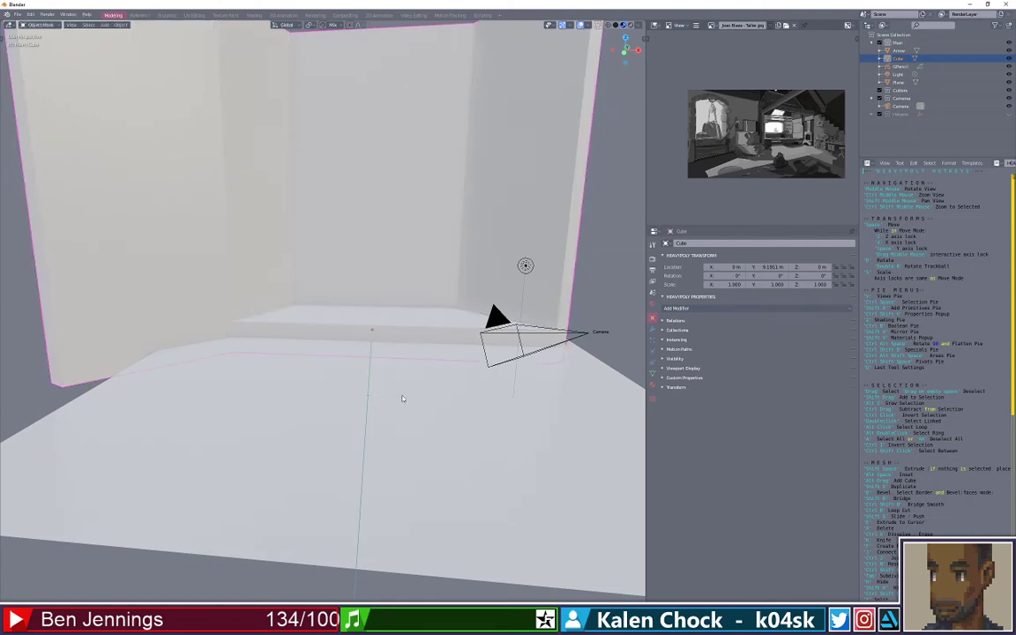
pyautogui.hotkey('shift', 'a')
pyautogui.moveTo(388, 395)
pyautogui.click(443, 403)
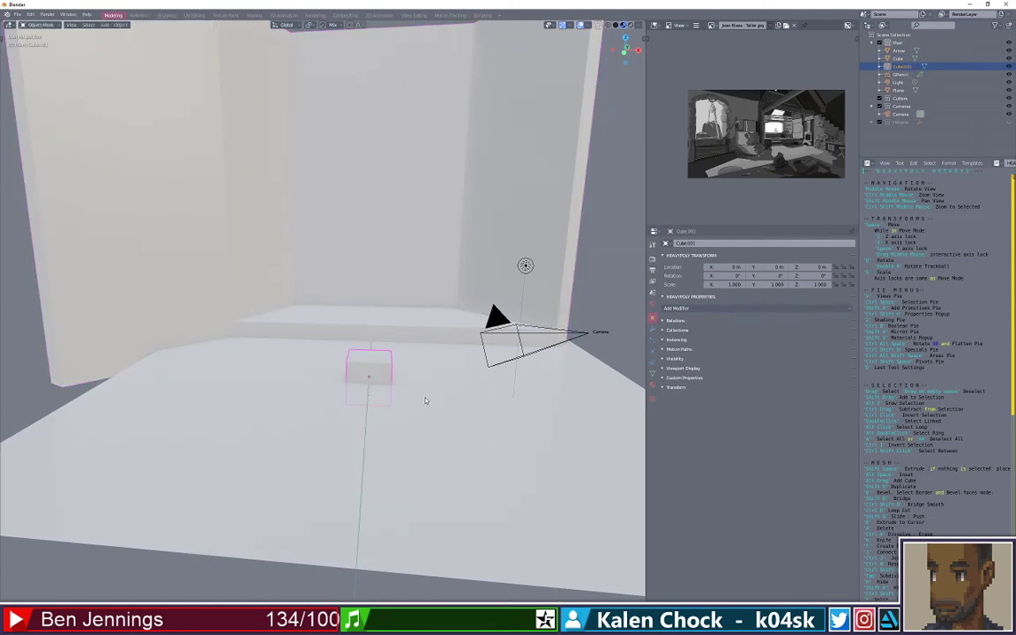
# Scale the new cube thinner overall and stretch it along X into a long horizontal beam
pyautogui.press('s')
pyautogui.press('y')
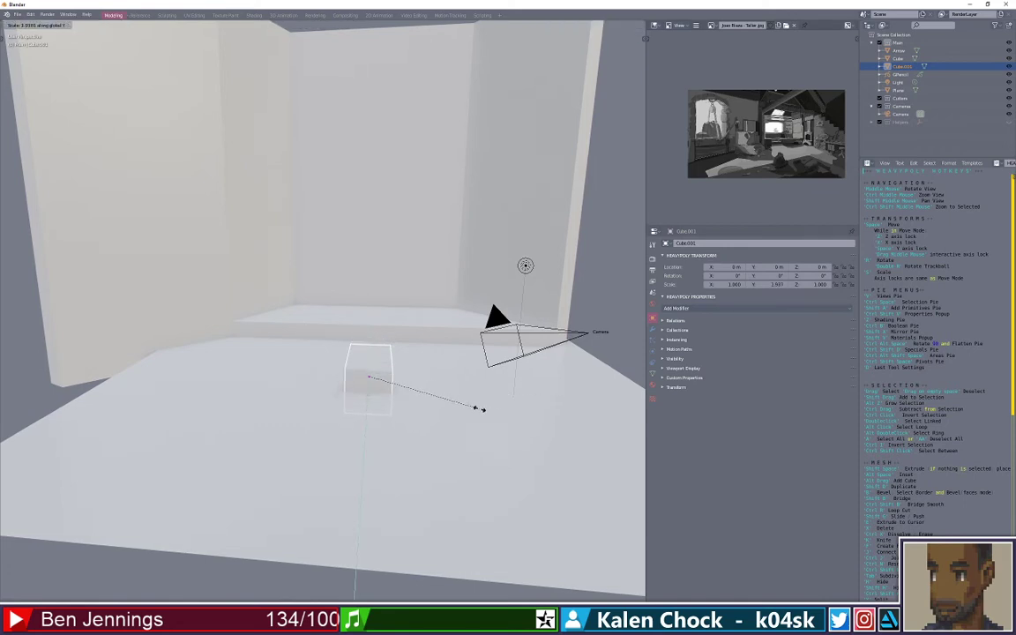
pyautogui.press('x')
pyautogui.click(520, 414)
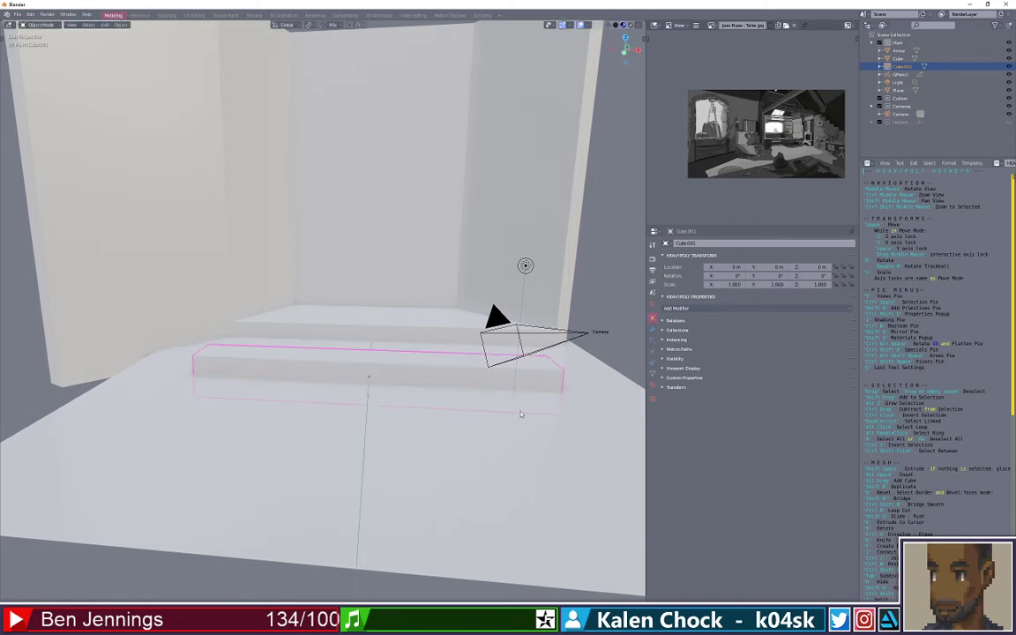
pyautogui.press('s')
pyautogui.click(401, 386)
pyautogui.press('s')
pyautogui.press('x')
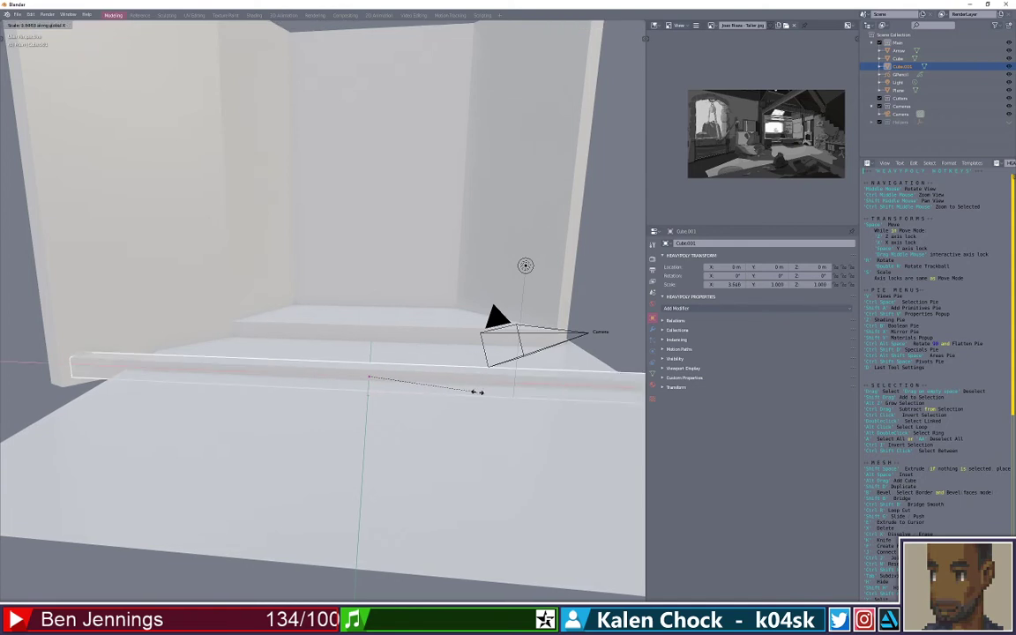
pyautogui.click(428, 388)
# Raise the beam to a height of about 15 m between the side walls and lengthen it along X
pyautogui.moveTo(431, 392)
pyautogui.mouseDown()
pyautogui.moveTo(453, 407)
pyautogui.moveTo(427, 388)
pyautogui.mouseUp()
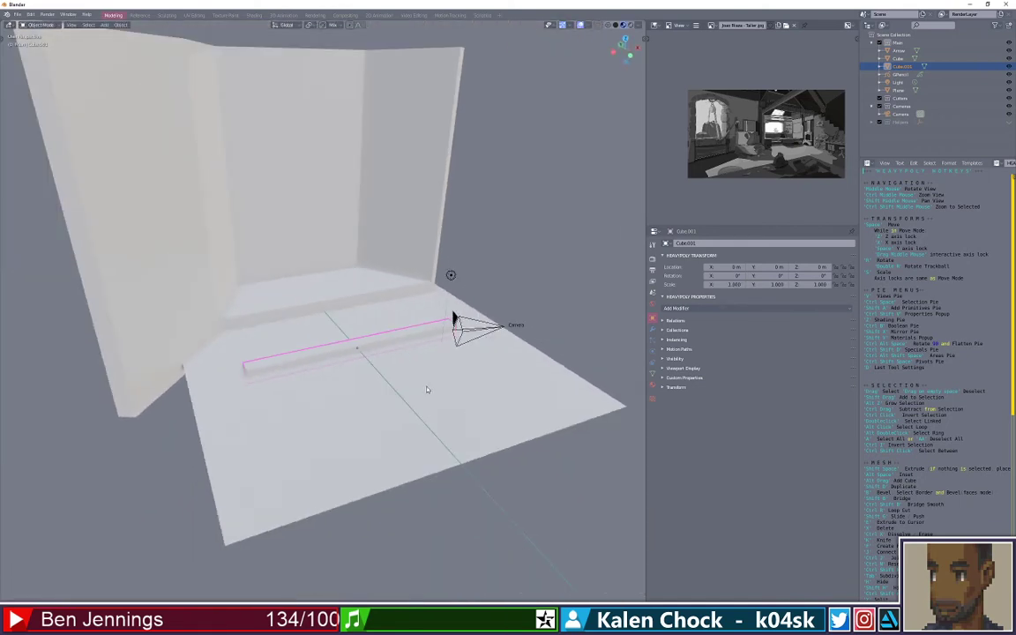
pyautogui.press('g')
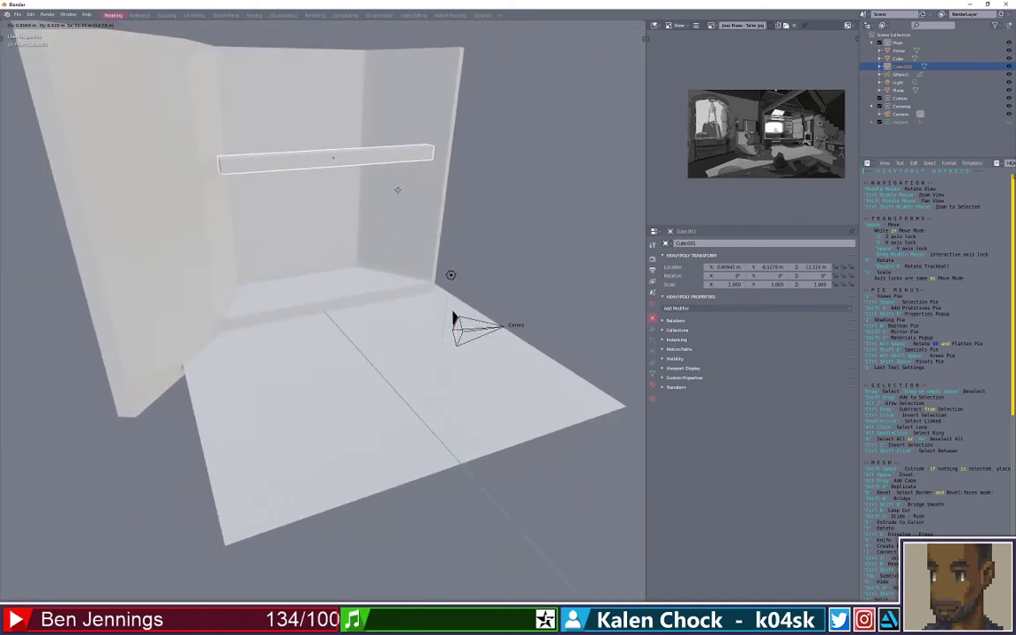
pyautogui.click(422, 152)
pyautogui.press('s')
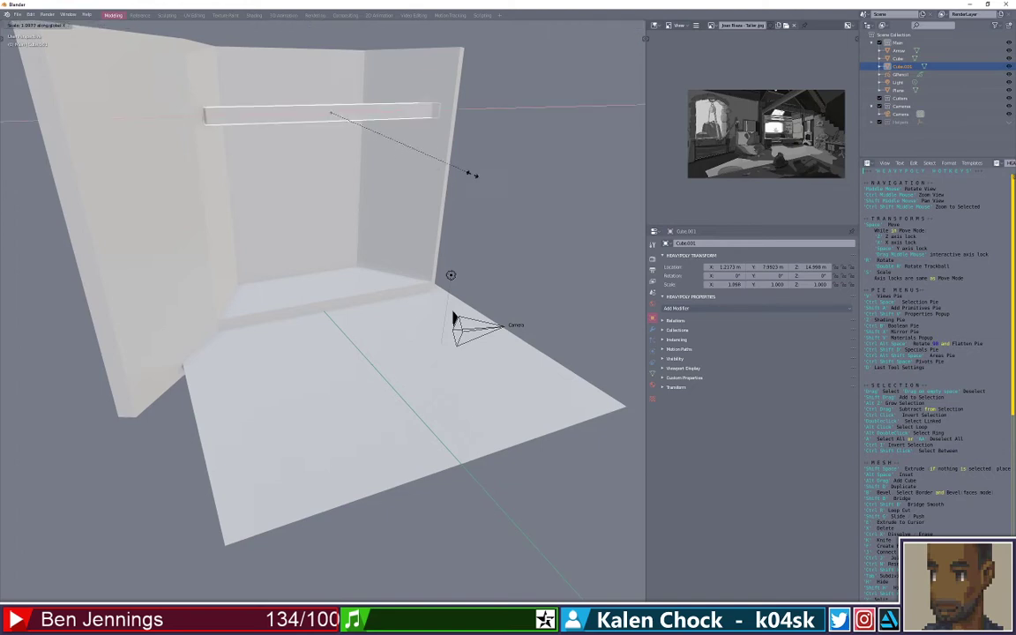
pyautogui.click(499, 170)
# Shift the beam along Y, away from the back wall, to about 7.28 m
pyautogui.moveTo(499, 170); pyautogui.dragTo(450, 190)
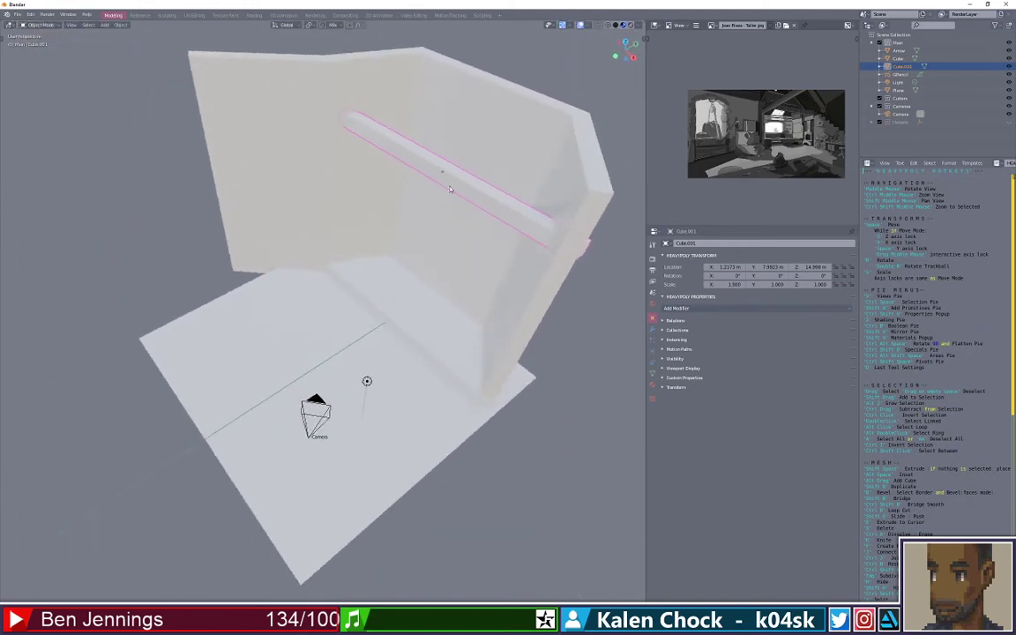
pyautogui.press('g')
pyautogui.press('y')
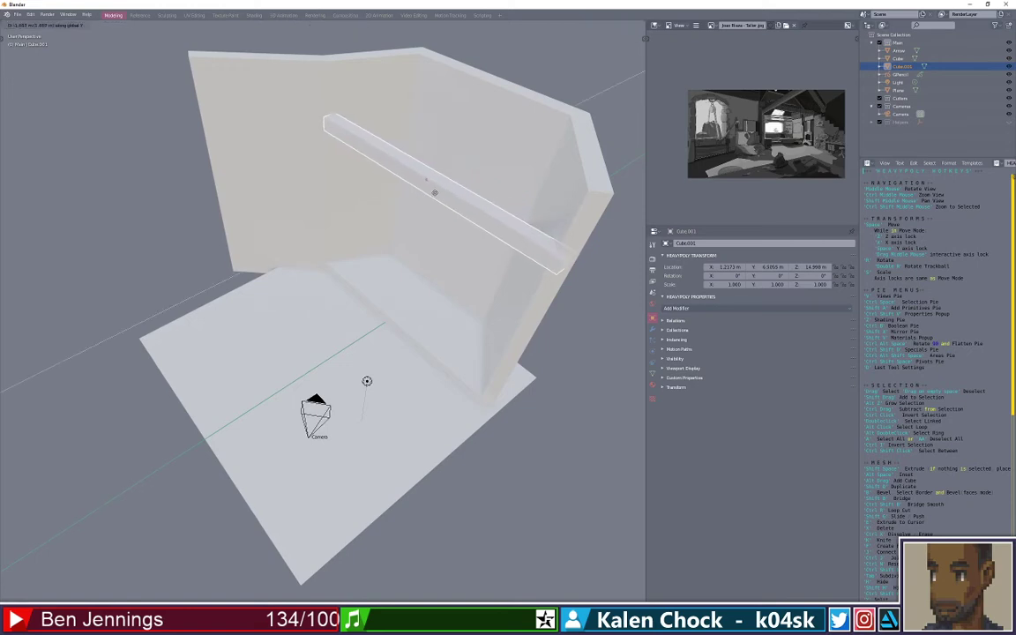
pyautogui.click(437, 181)
# Compare the beam and walls from several viewpoints with the ceiling beams and back alcove in the reference painting
pyautogui.press('KP_1')
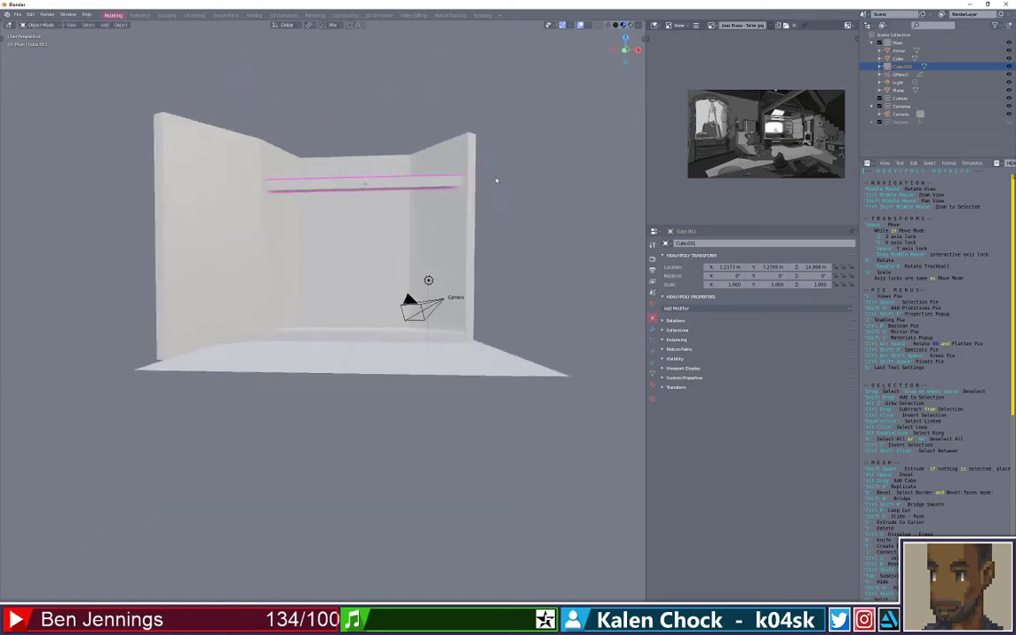
pyautogui.scroll(5, 349, 209)
pyautogui.moveTo(385, 237); pyautogui.dragTo(395, 232)
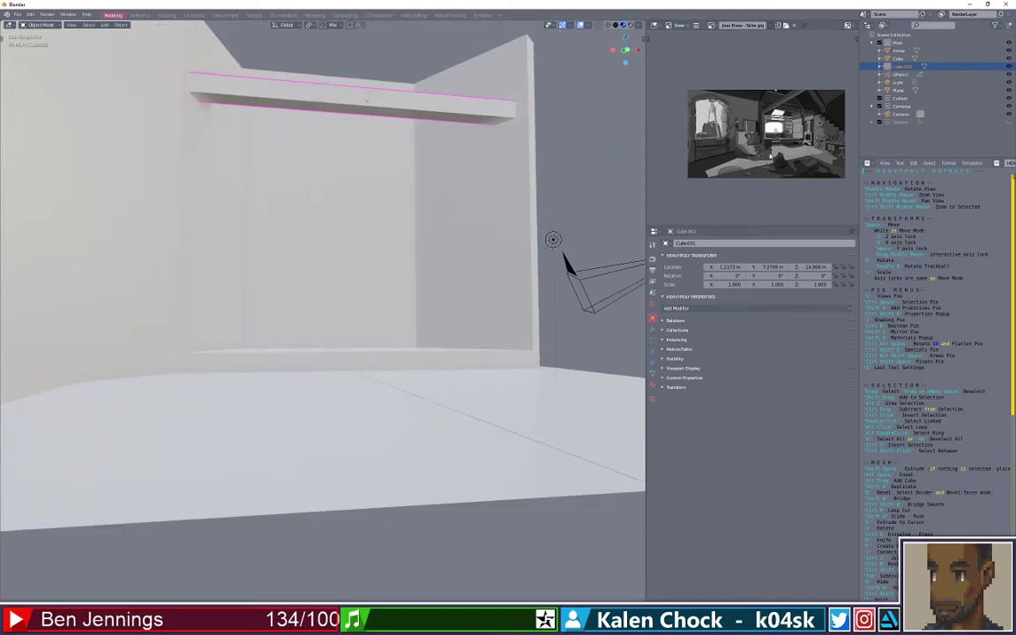
pyautogui.scroll(6, 650, 168)
pyautogui.scroll(-2, 651, 167)
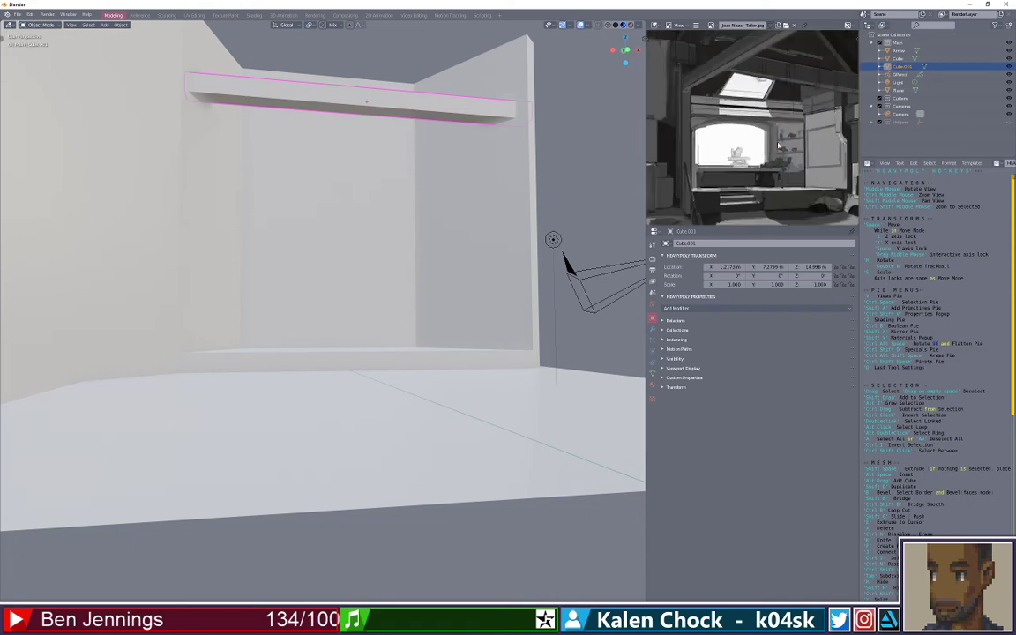
pyautogui.scroll(-4, 373, 186)
pyautogui.scroll(4, 372, 186)
pyautogui.scroll(-5, 400, 139)
pyautogui.moveTo(400, 139); pyautogui.dragTo(298, 143)
pyautogui.click(248, 130)
pyautogui.press('KP_1')
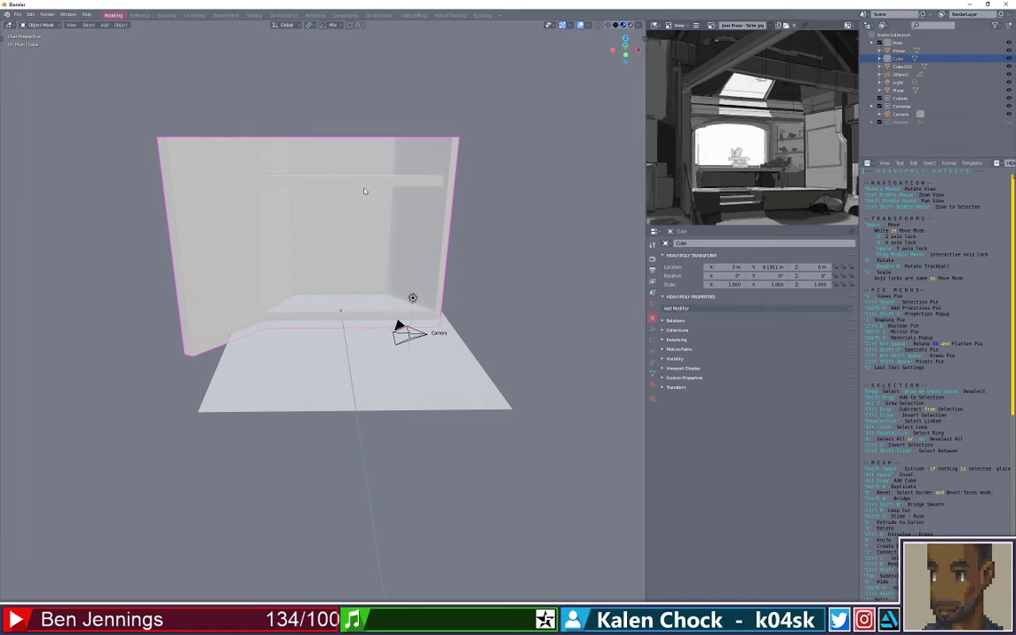
pyautogui.click(712, 25)
pyautogui.click(639, 119)
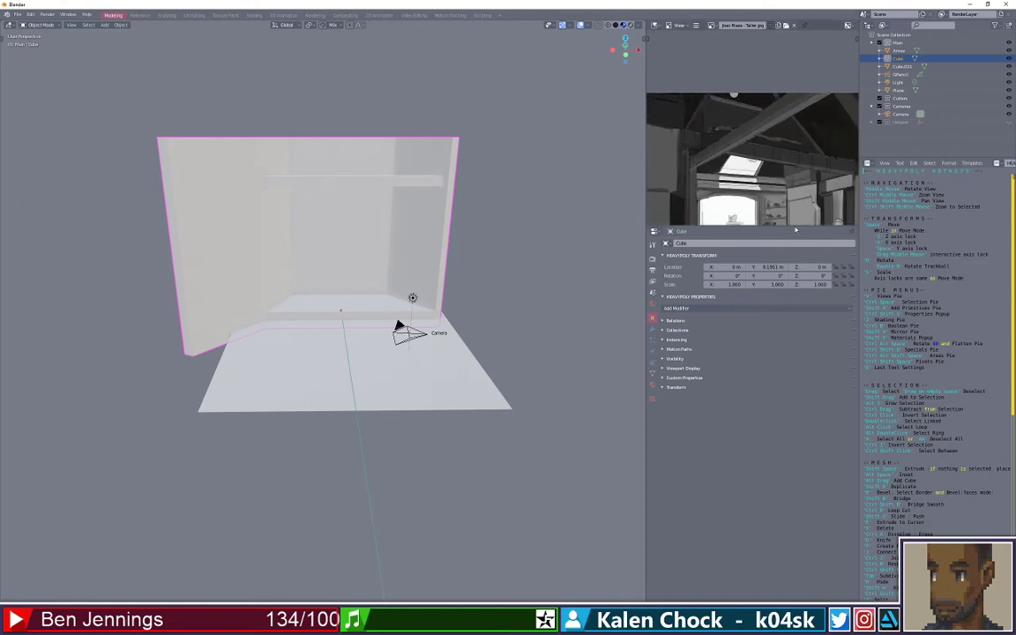
# Enlarge the reference image area in height and width so more of the painting is displayed beside the blockout
pyautogui.moveTo(794, 226); pyautogui.dragTo(793, 374)
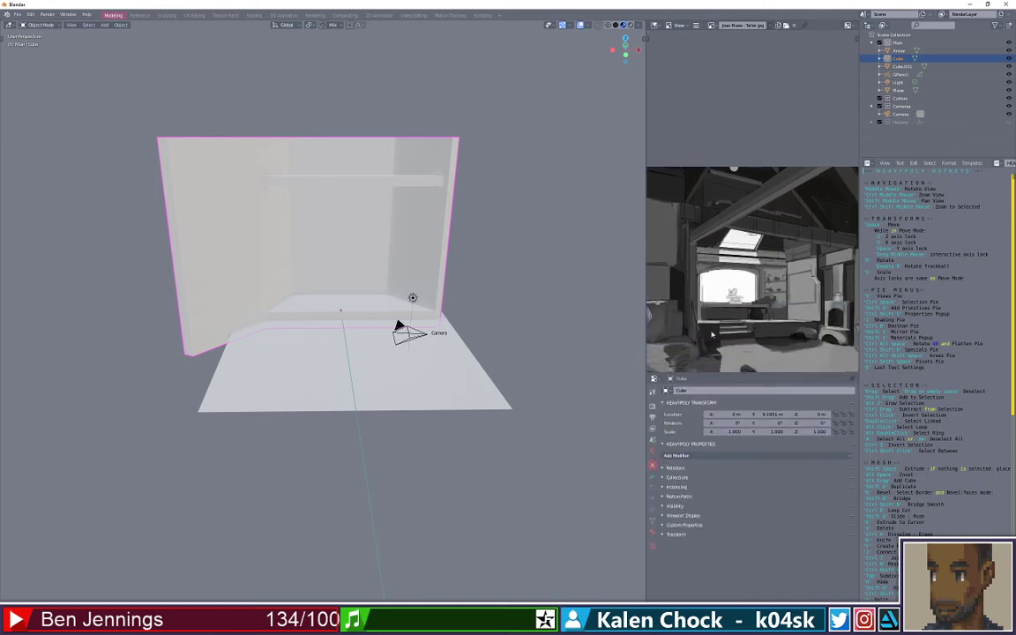
pyautogui.moveTo(634, 274); pyautogui.dragTo(575, 274)
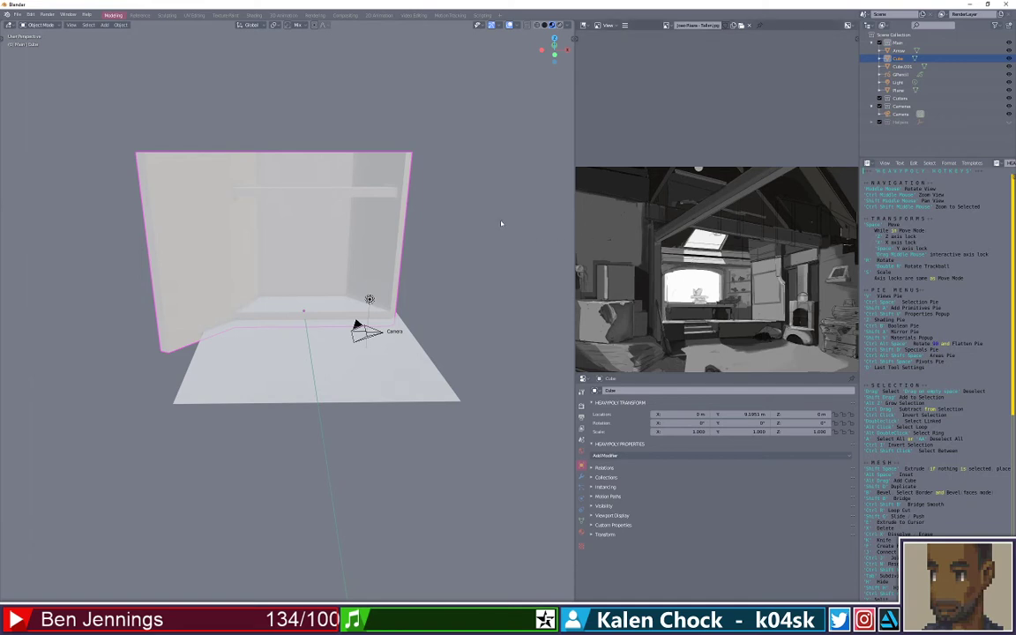
pyautogui.scroll(2, 409, 206)
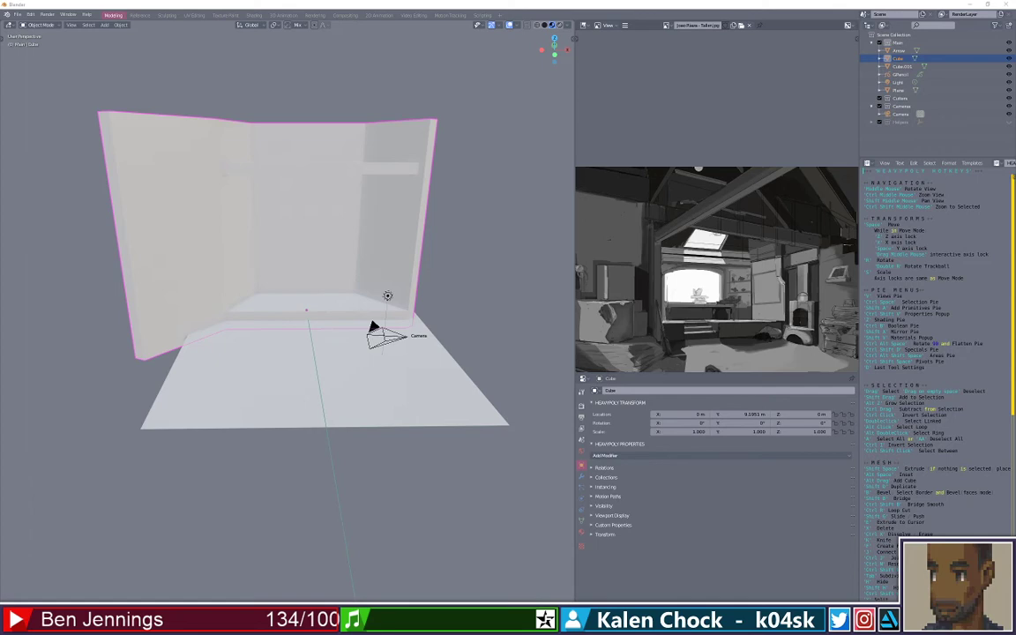
# Switch to the browser, look through the architecture floor plans image results, and preview the RoomSketcher floor plan in a wider window
pyautogui.moveTo(0, 220); pyautogui.dragTo(317, 159)
pyautogui.scroll(-3, 427, 411)
pyautogui.scroll(-3, 427, 411)
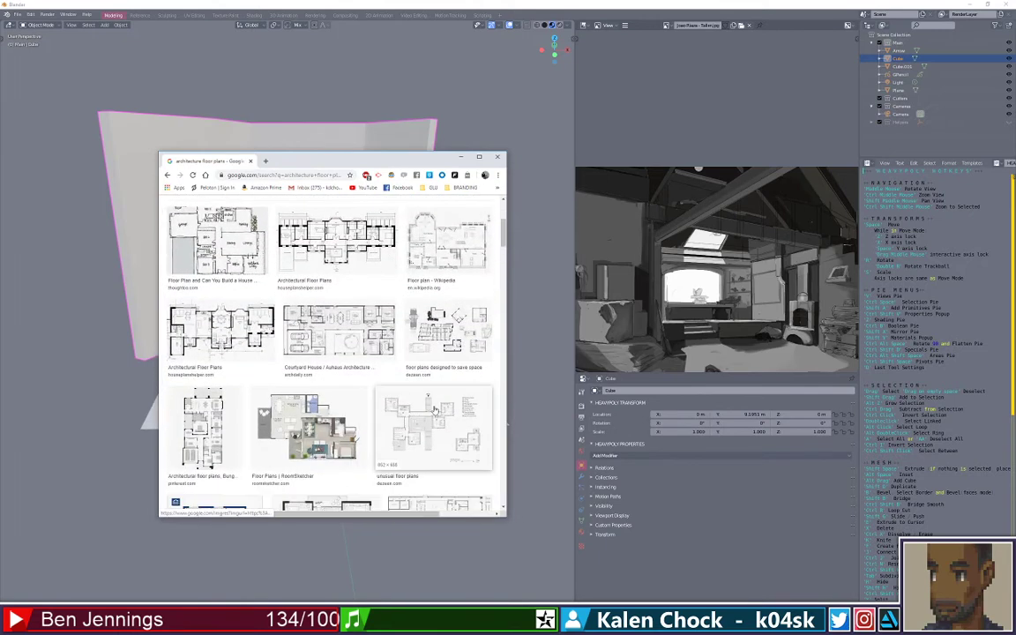
pyautogui.click(296, 403)
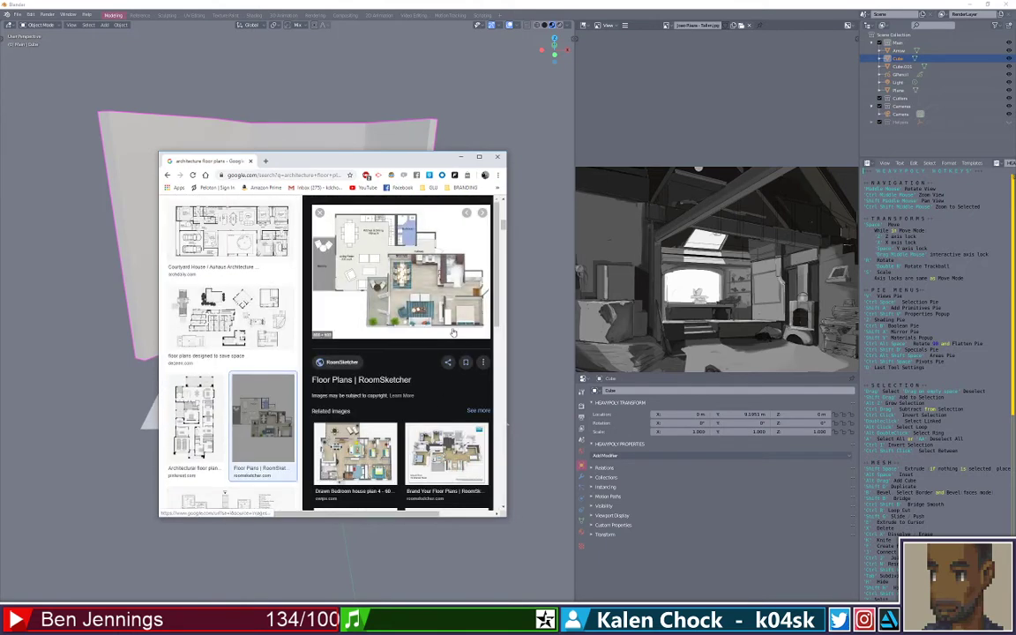
pyautogui.moveTo(507, 319); pyautogui.dragTo(601, 318)
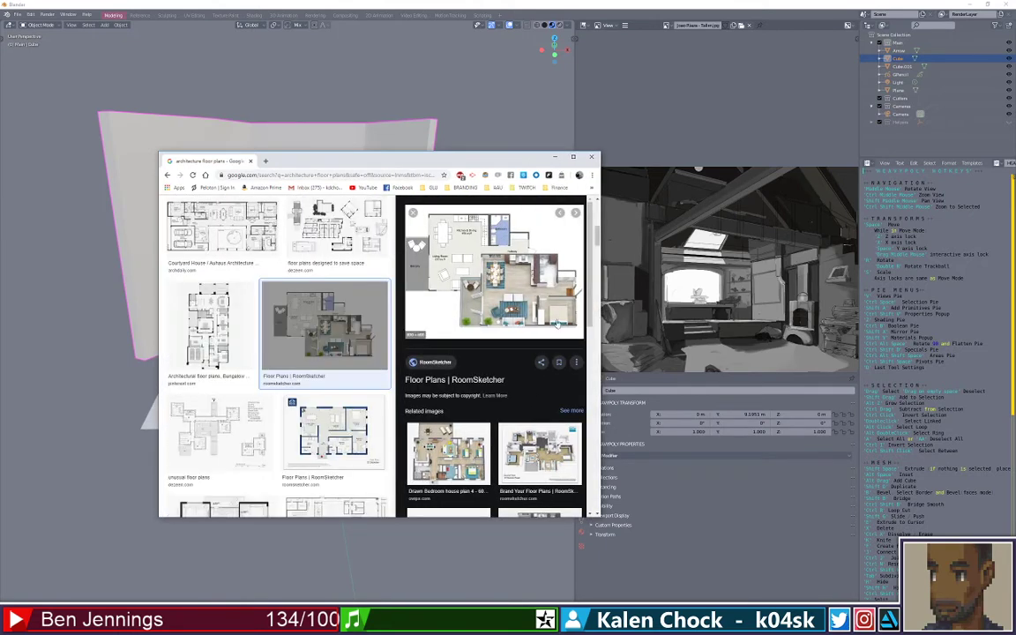
# Open the RoomSketcher floor plan image in its own browser tab and view it
pyautogui.click(527, 293)
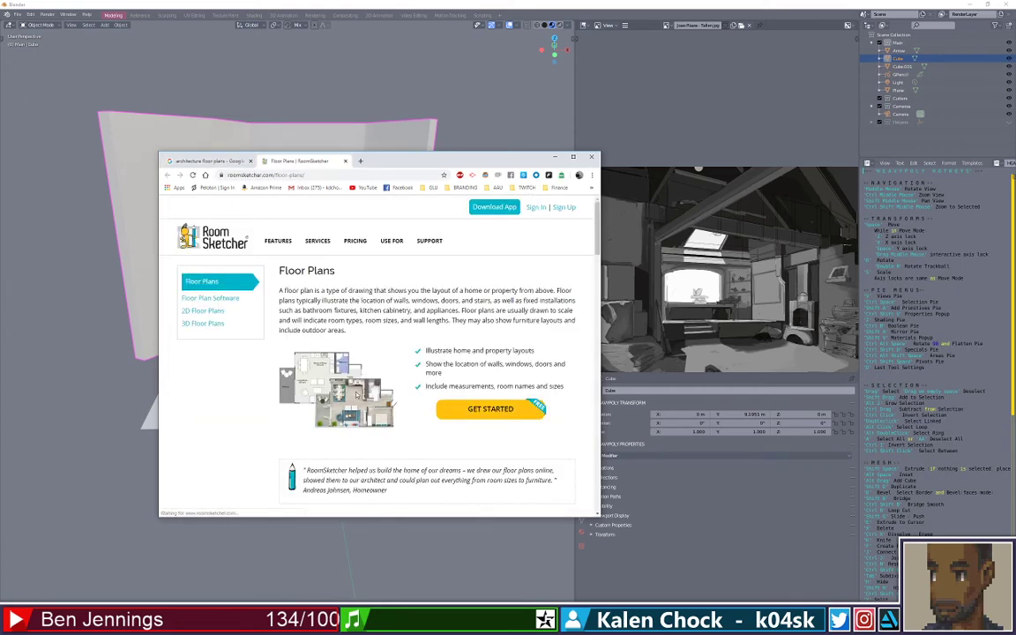
pyautogui.click(212, 162)
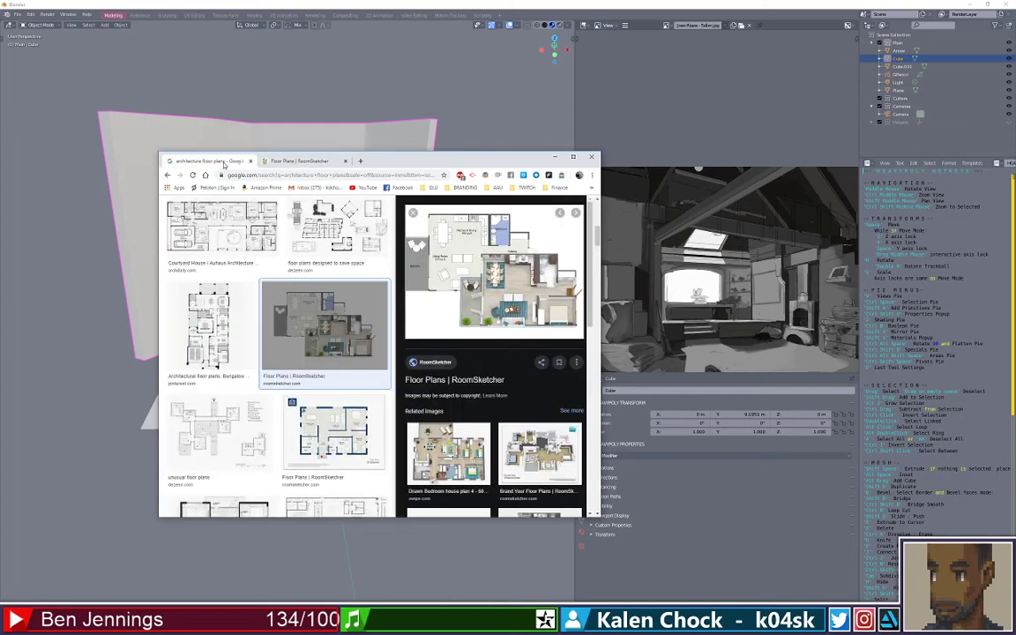
pyautogui.rightClick(515, 296)
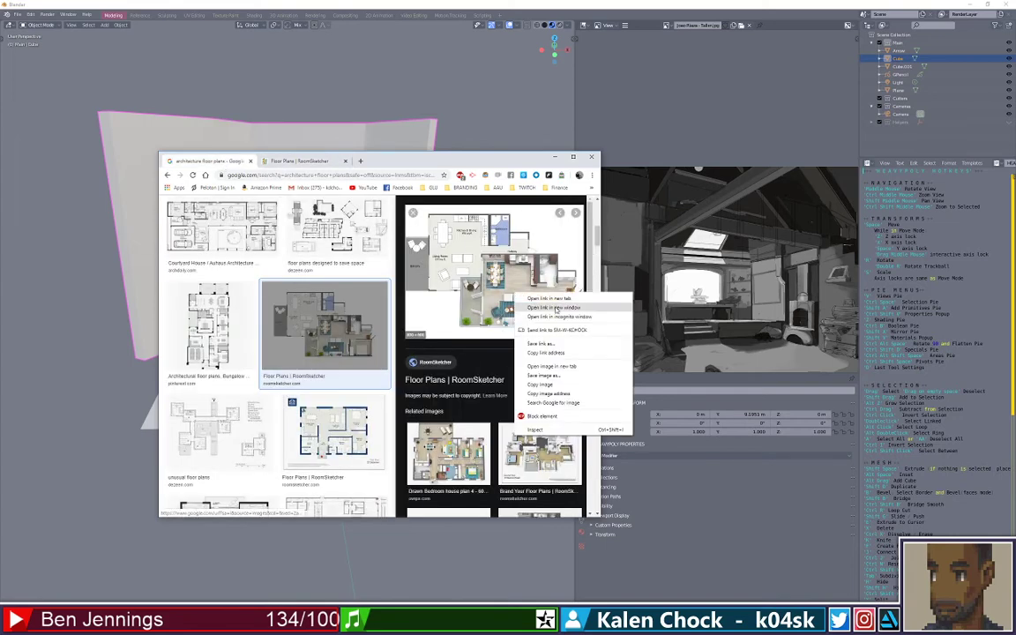
pyautogui.click(571, 366)
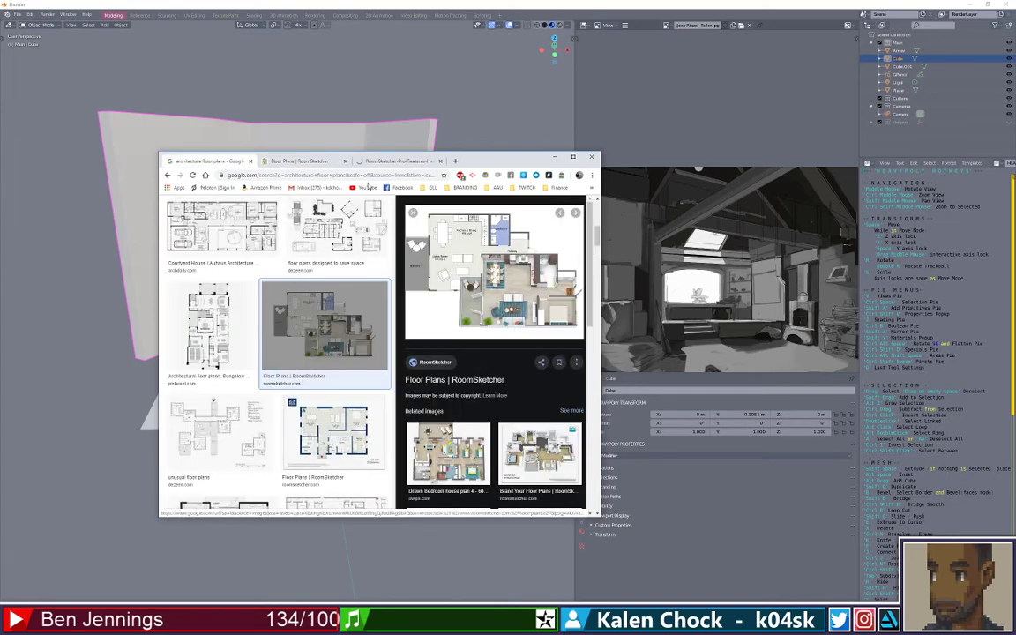
pyautogui.click(361, 161)
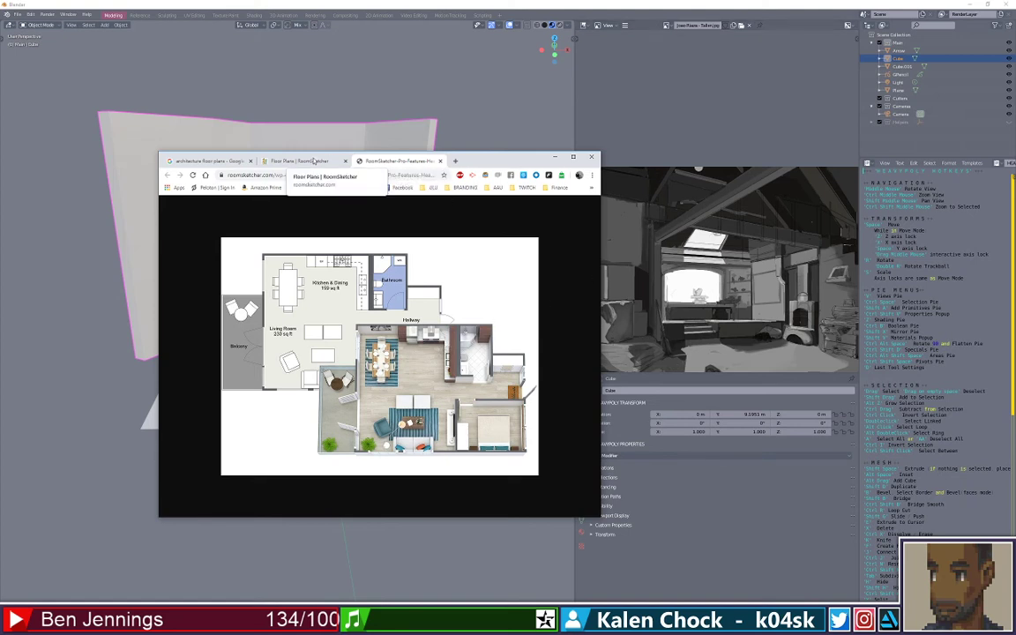
# Close the RoomSketcher page and search results tabs, keep the floor plan image, and move the browser window off the Blender workspace
pyautogui.click(334, 162)
pyautogui.click(345, 162)
pyautogui.click(211, 161)
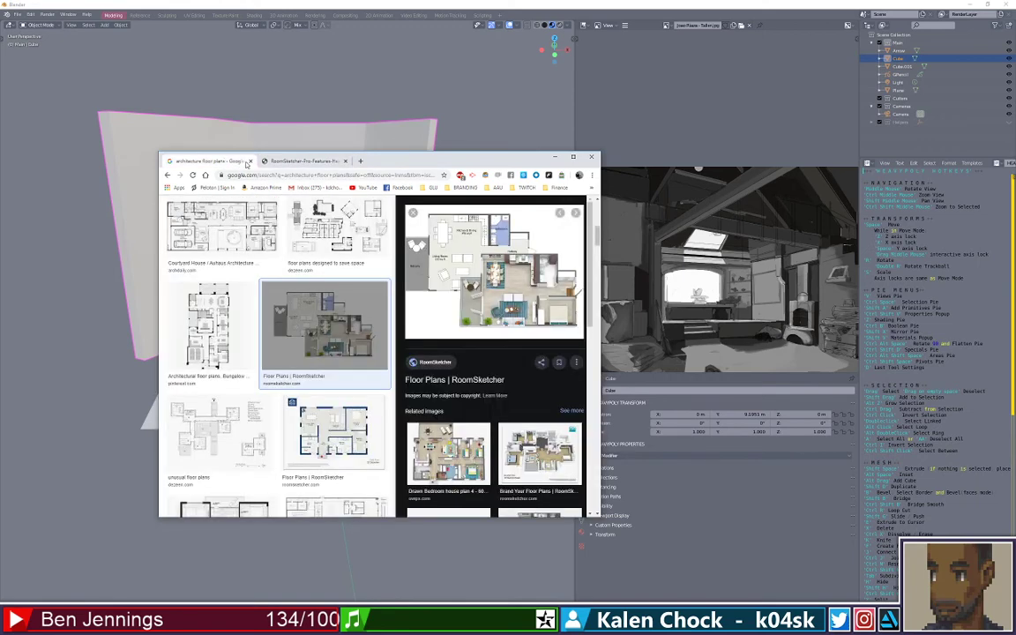
pyautogui.click(250, 162)
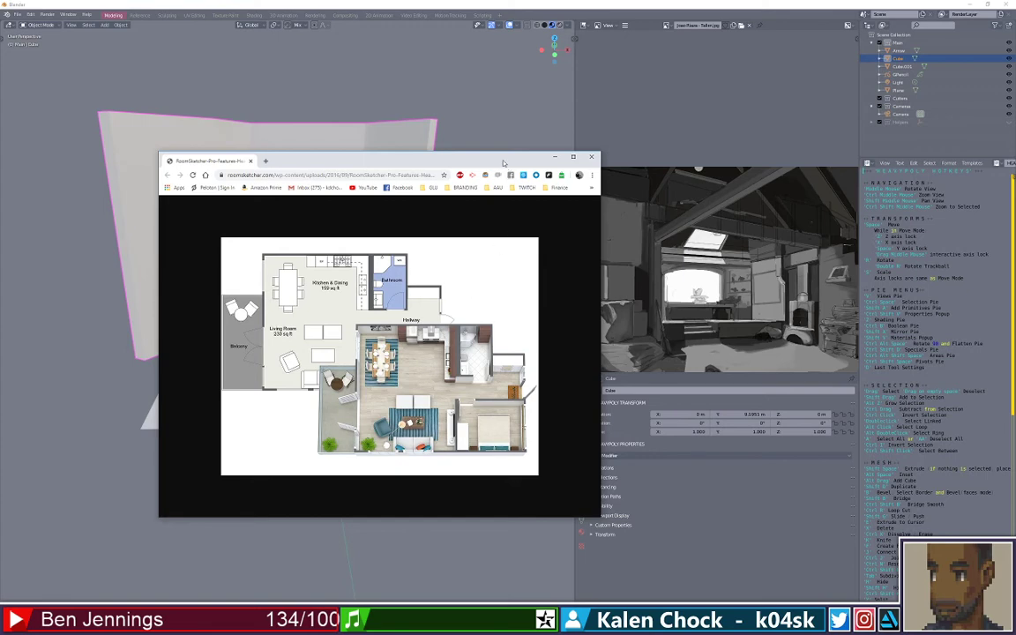
pyautogui.moveTo(456, 157); pyautogui.dragTo(600, 175)
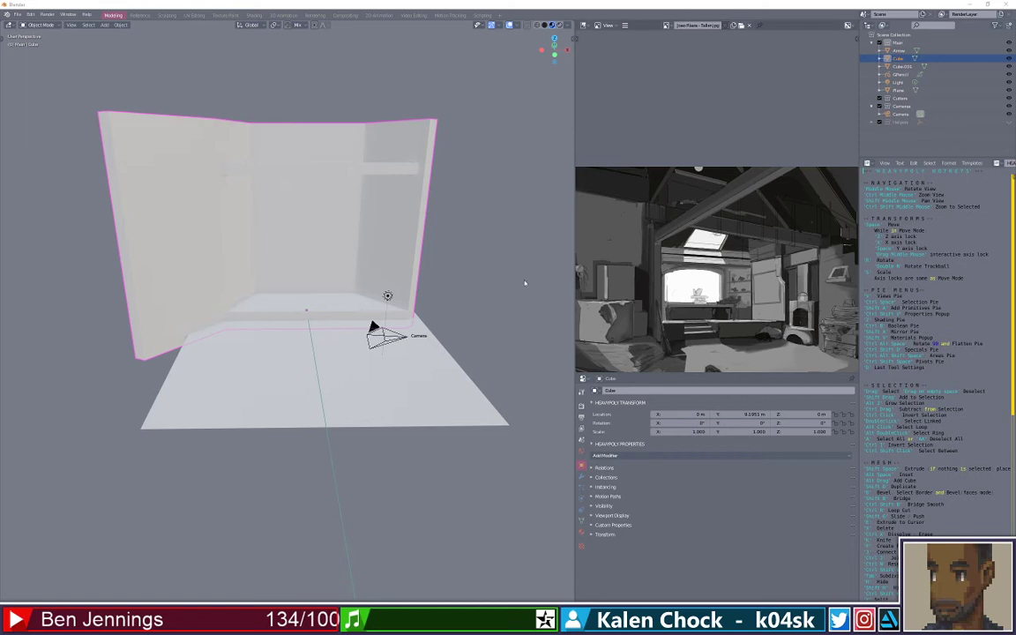
# Examine the blocked-out room and beam from several angles alongside the full reference painting
pyautogui.press('Right')
pyautogui.press('Right')
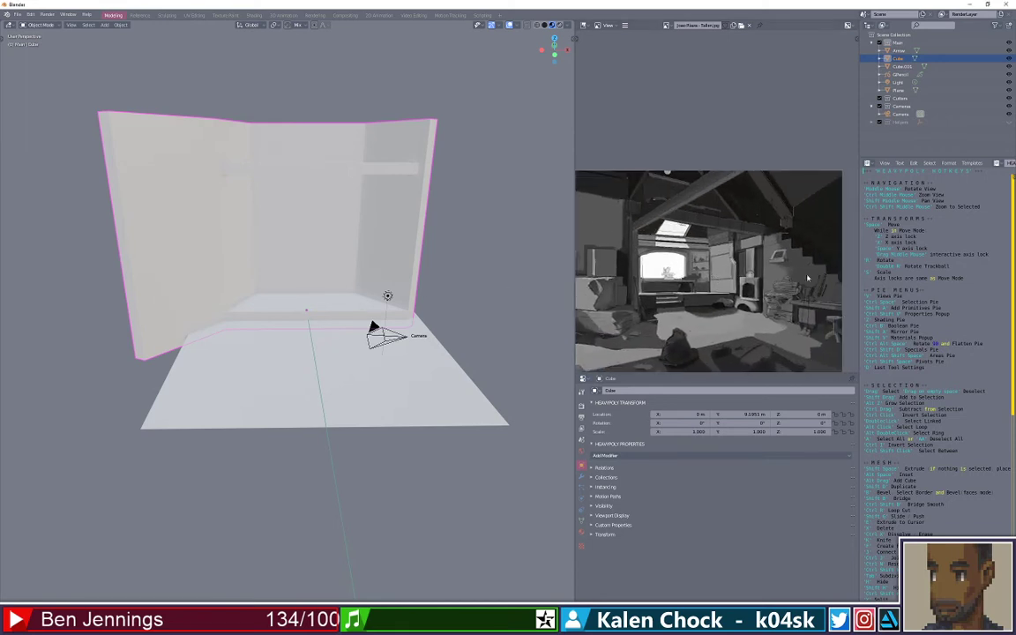
pyautogui.press('Right')
pyautogui.scroll(-3, 462, 224)
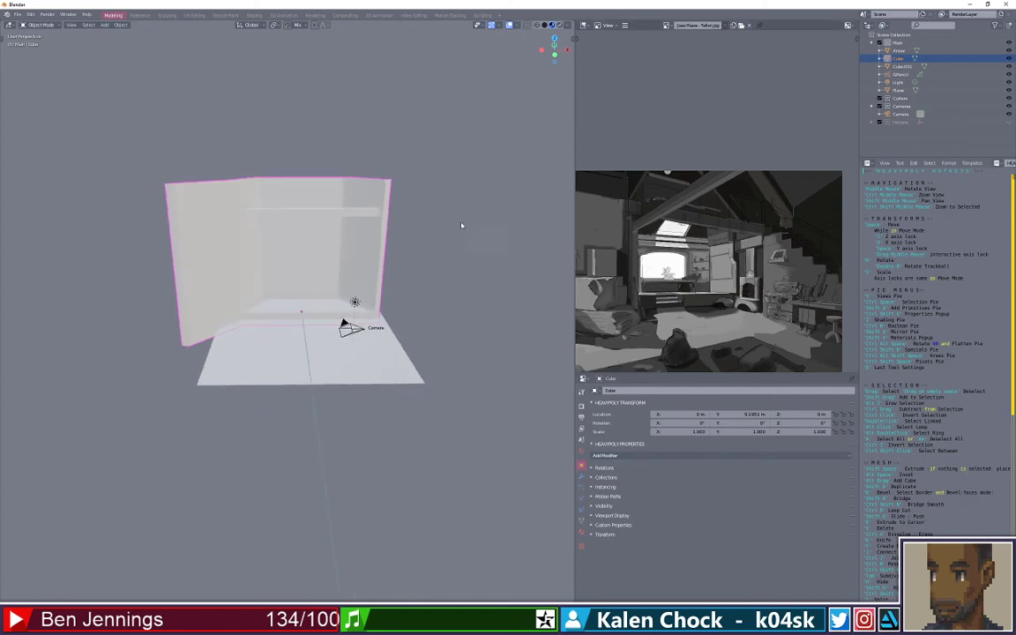
pyautogui.moveTo(451, 301); pyautogui.dragTo(436, 299)
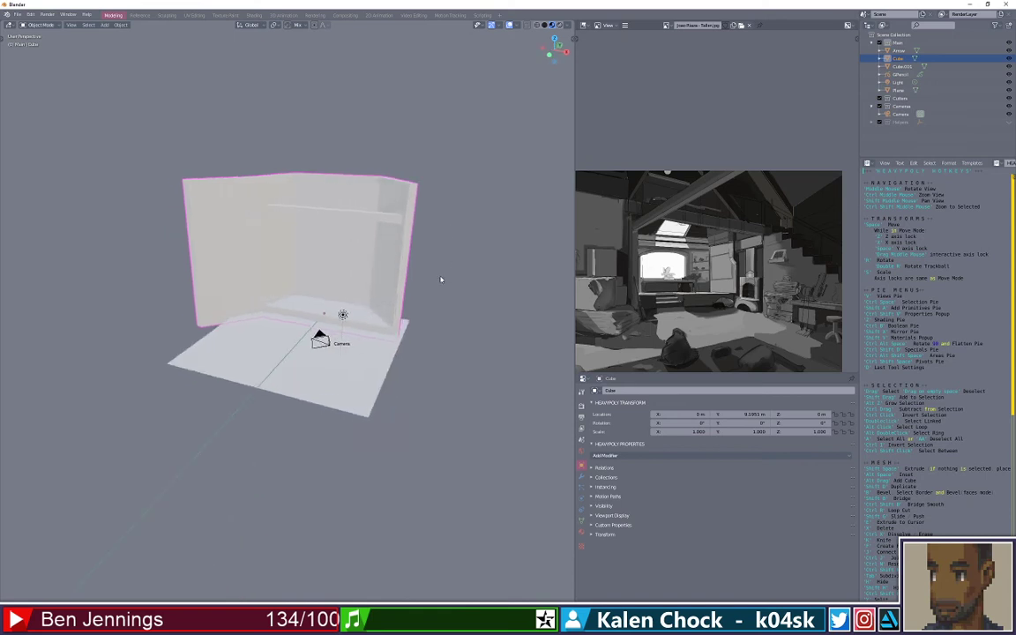
pyautogui.moveTo(365, 207); pyautogui.dragTo(379, 208)
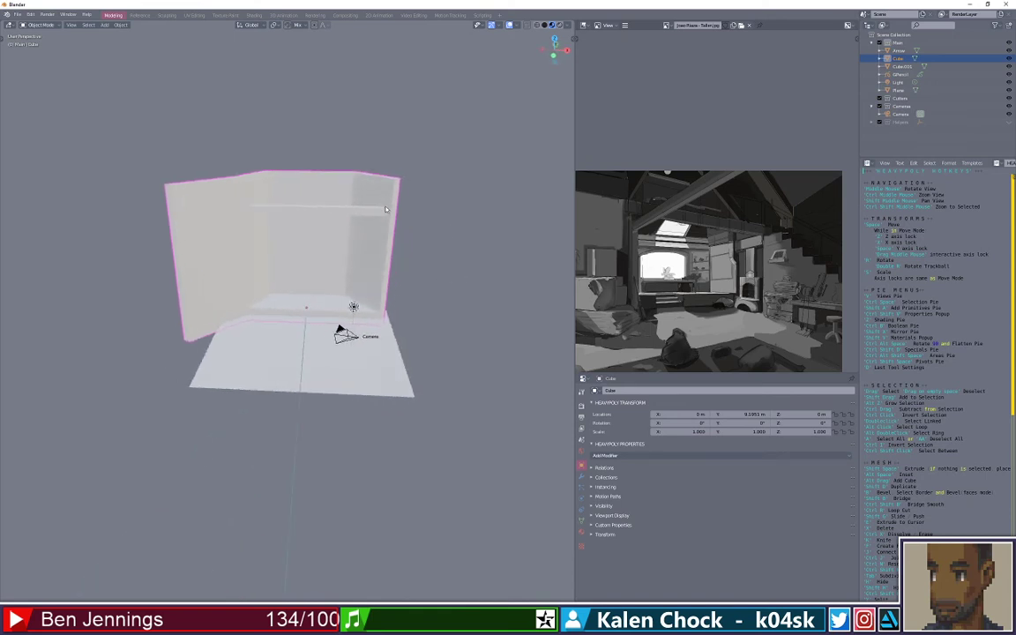
pyautogui.keyDown('shift'); pyautogui.click(385, 209); pyautogui.keyUp('shift')
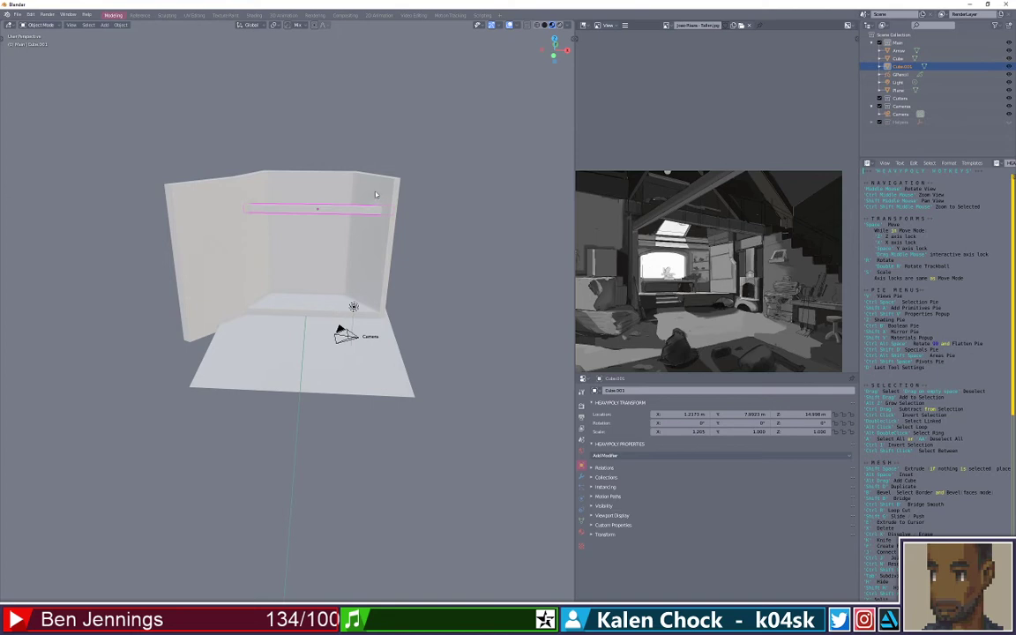
pyautogui.hotkey('ctrl', 'Tab')
pyautogui.press('Tab')
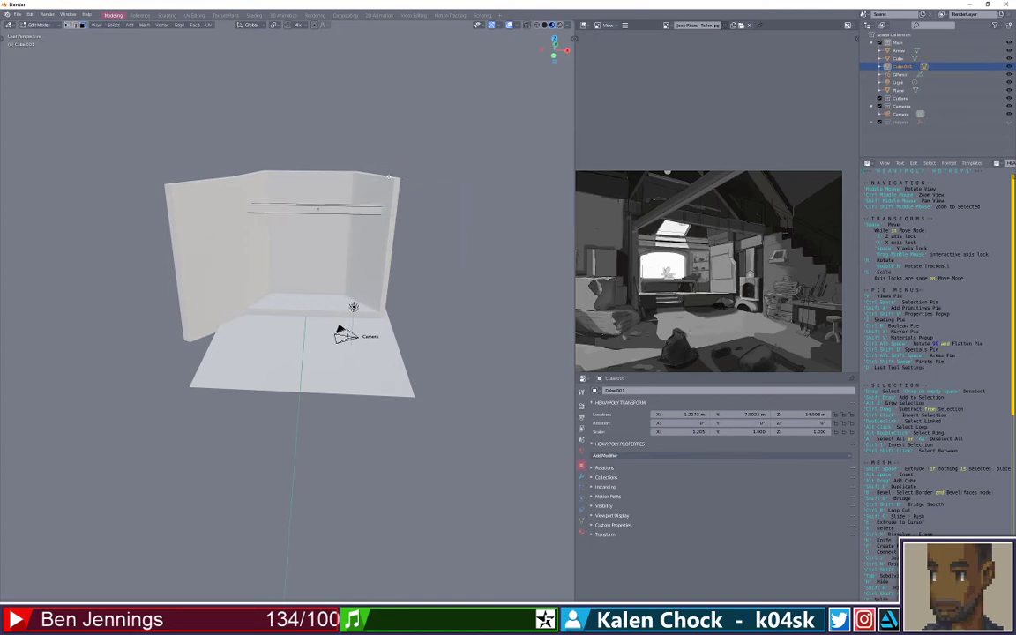
pyautogui.moveTo(390, 176); pyautogui.dragTo(378, 180)
pyautogui.hotkey('ctrl', 'Tab')
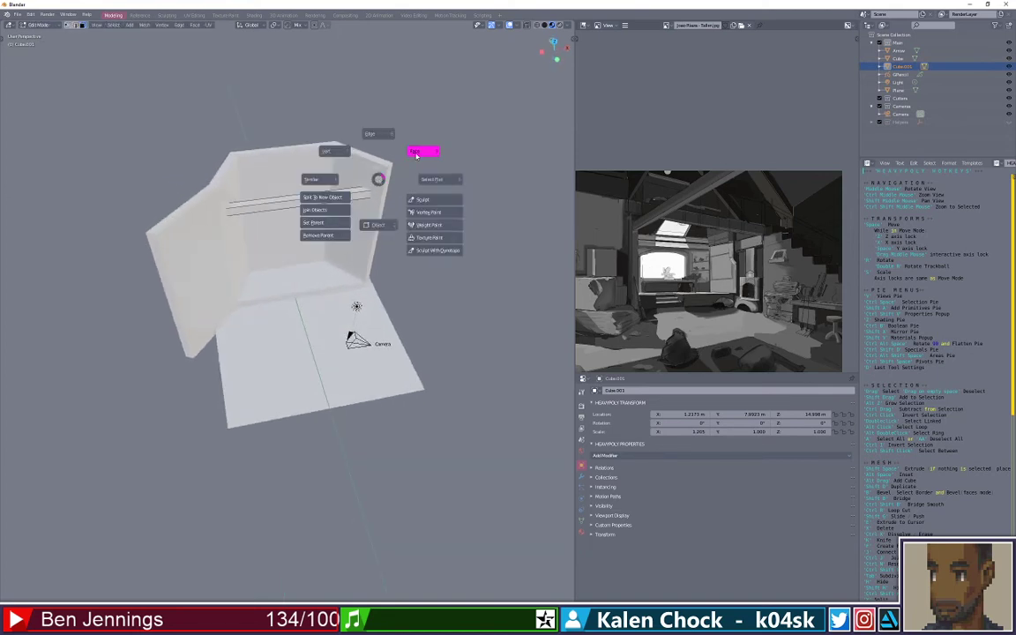
pyautogui.click(372, 157)
pyautogui.press('Tab')
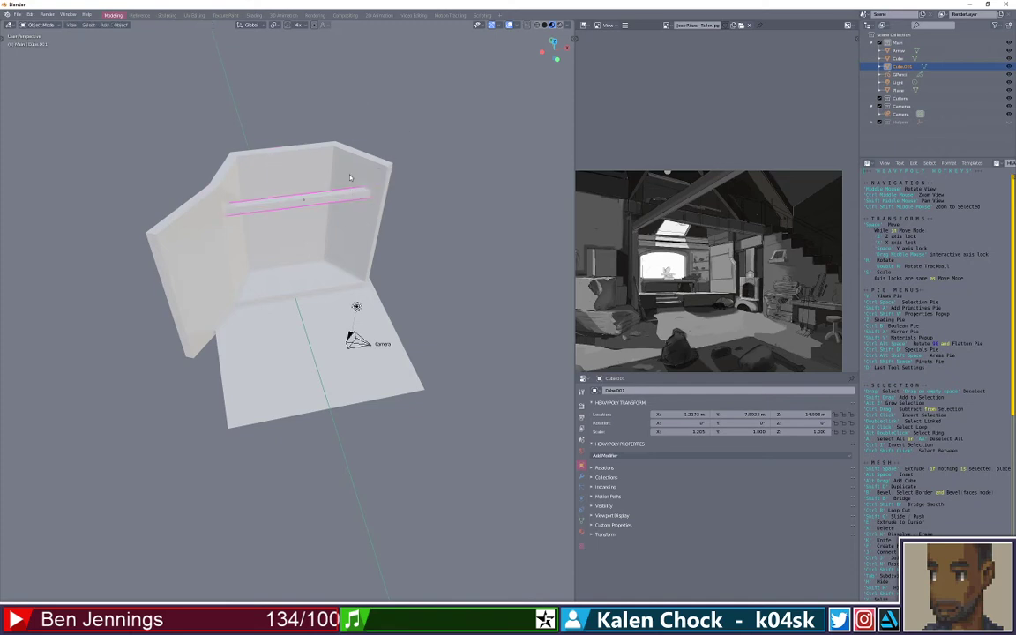
# Lower the top faces of the room walls along Z to about the height of the horizontal beam
pyautogui.click(349, 177)
pyautogui.press('Tab')
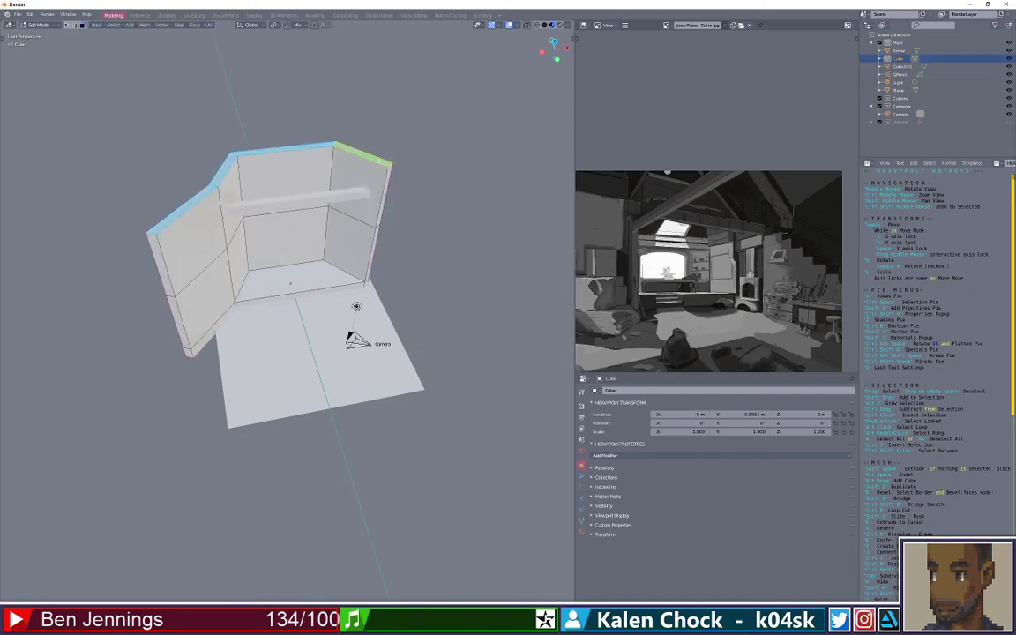
pyautogui.press('g')
pyautogui.press('z')
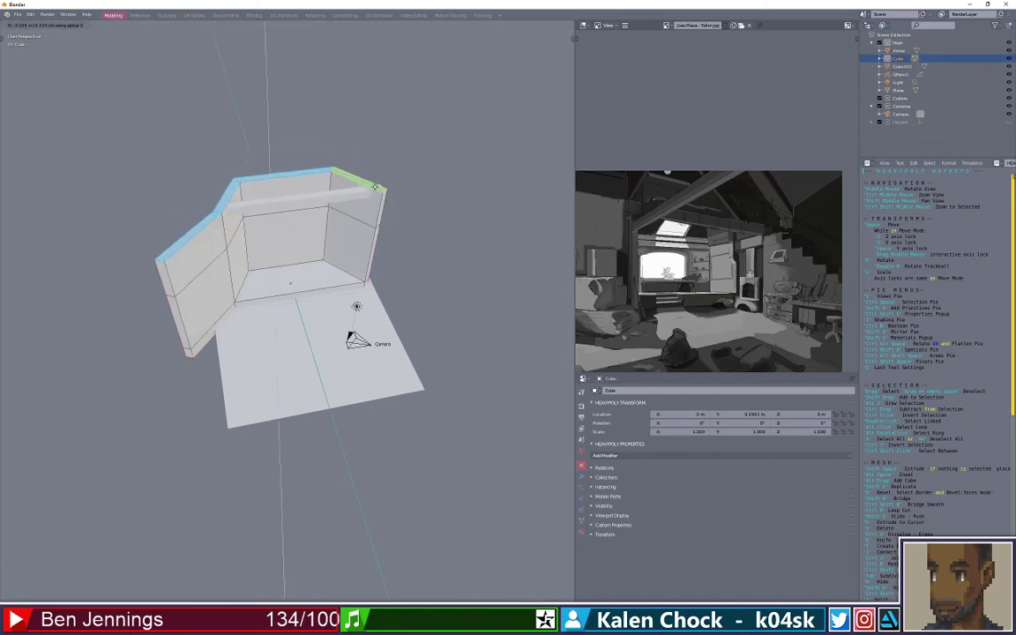
pyautogui.click(375, 187)
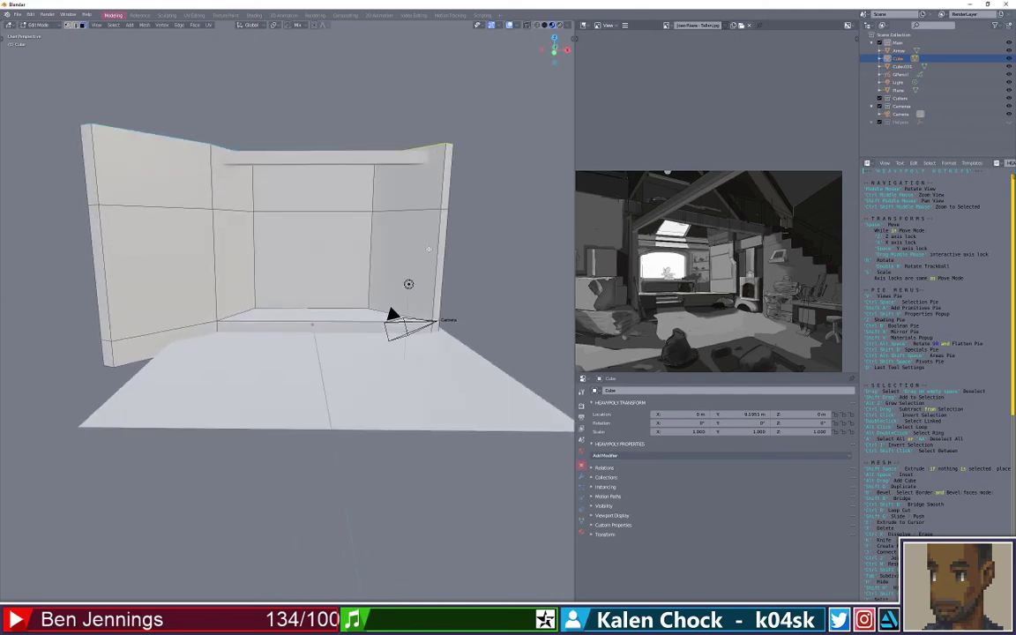
# Return to object mode and add a new cube mesh at the centre of the floor
pyautogui.moveTo(429, 249); pyautogui.dragTo(696, 291)
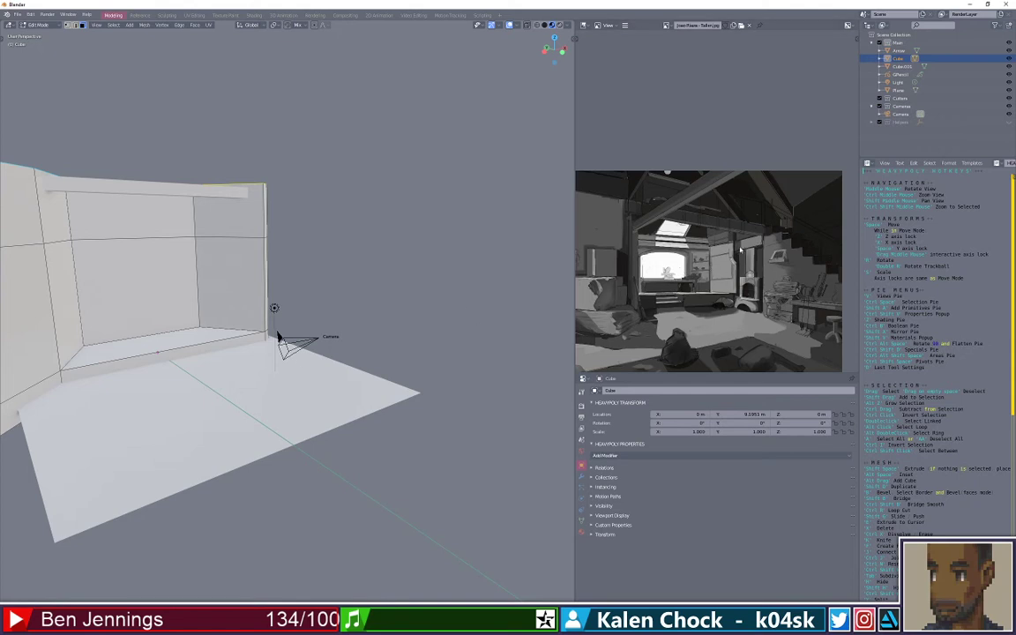
pyautogui.moveTo(277, 335); pyautogui.dragTo(385, 325)
pyautogui.hotkey('shift', 'a')
pyautogui.press('Escape')
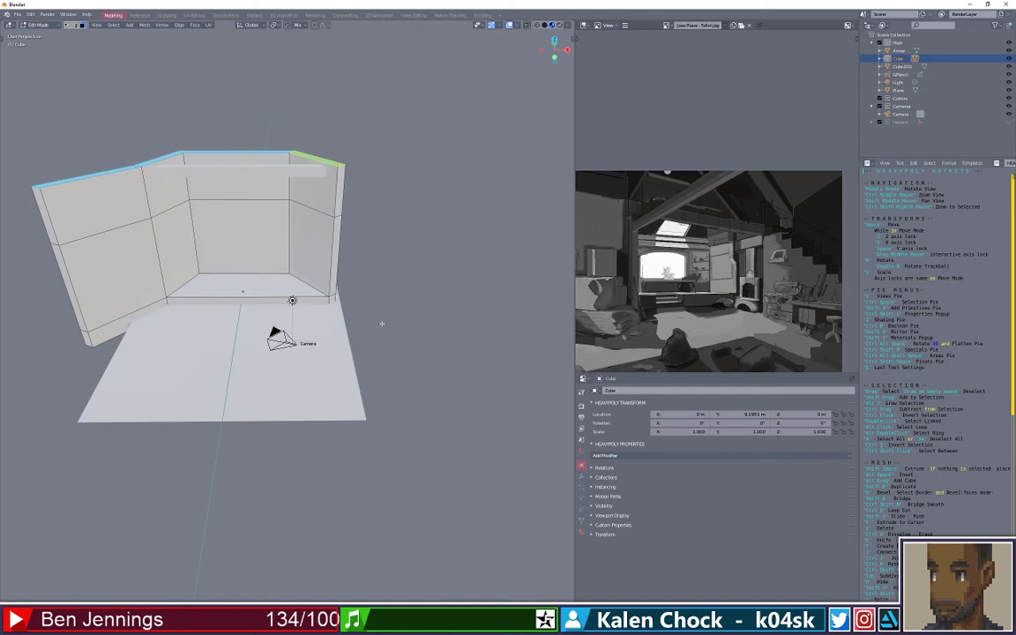
pyautogui.press('Tab')
pyautogui.click(277, 336)
pyautogui.hotkey('shift', 'a')
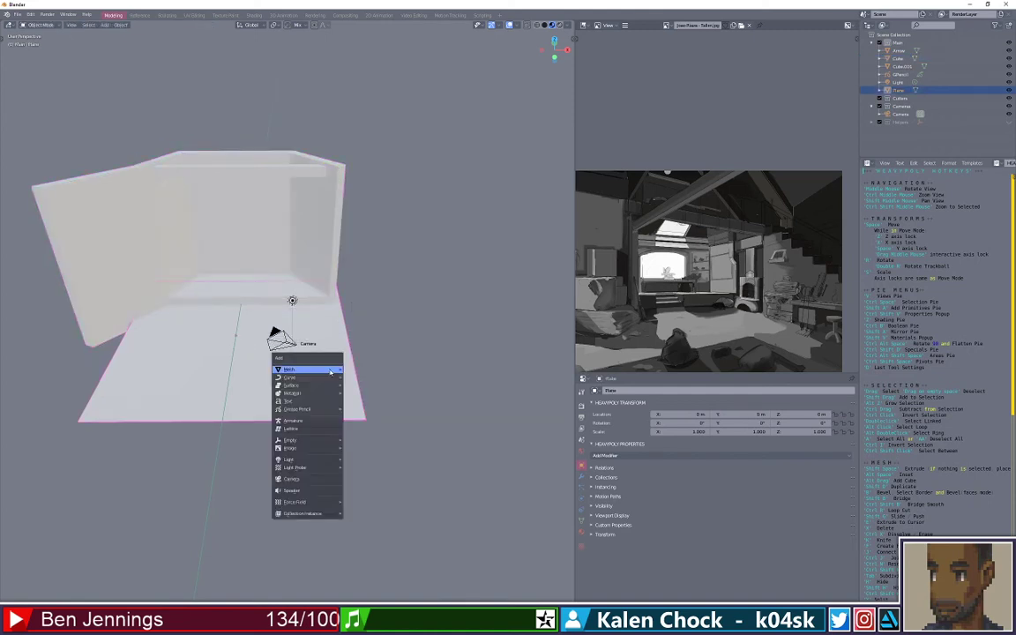
pyautogui.click(359, 376)
pyautogui.moveTo(357, 379)
pyautogui.mouseDown()
pyautogui.moveTo(307, 330)
pyautogui.moveTo(338, 374)
pyautogui.mouseUp()
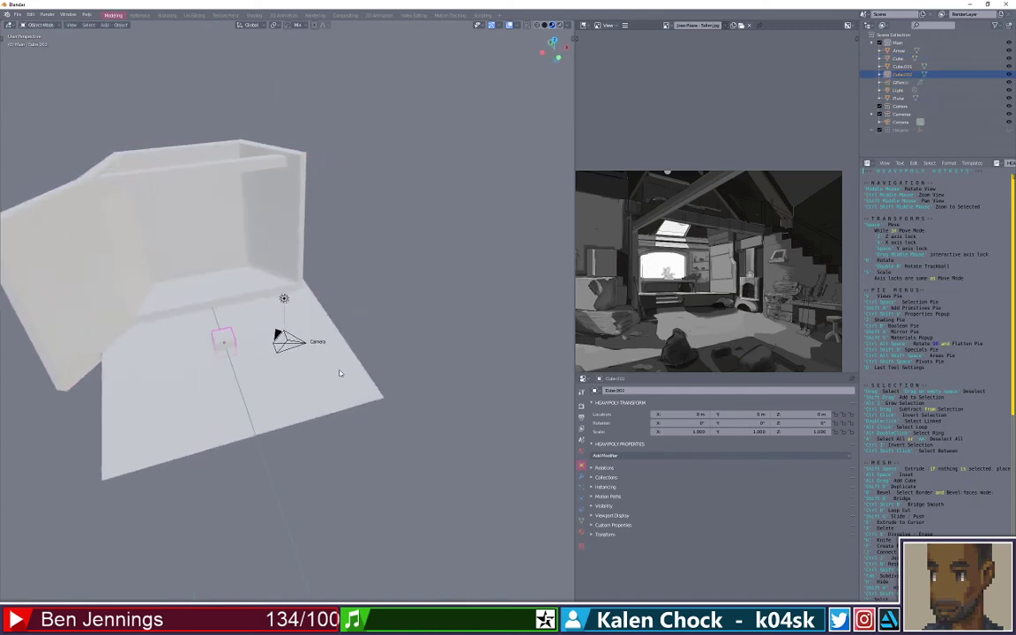
# Stretch the new cube along X and Y into a long block reaching from the back to the front of the floor
pyautogui.press('s')
pyautogui.press('x')
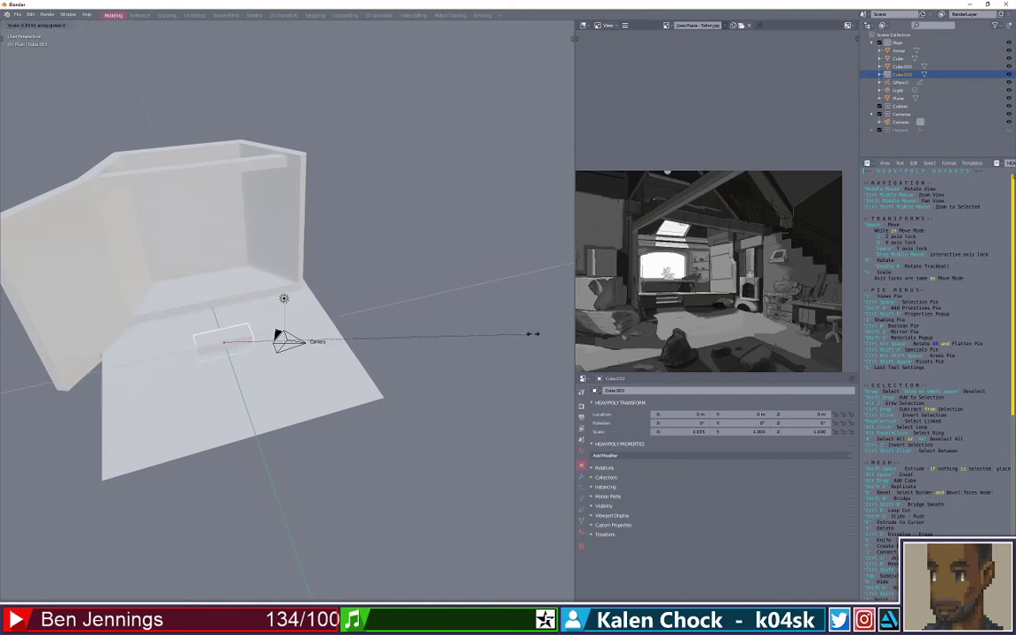
pyautogui.click(325, 342)
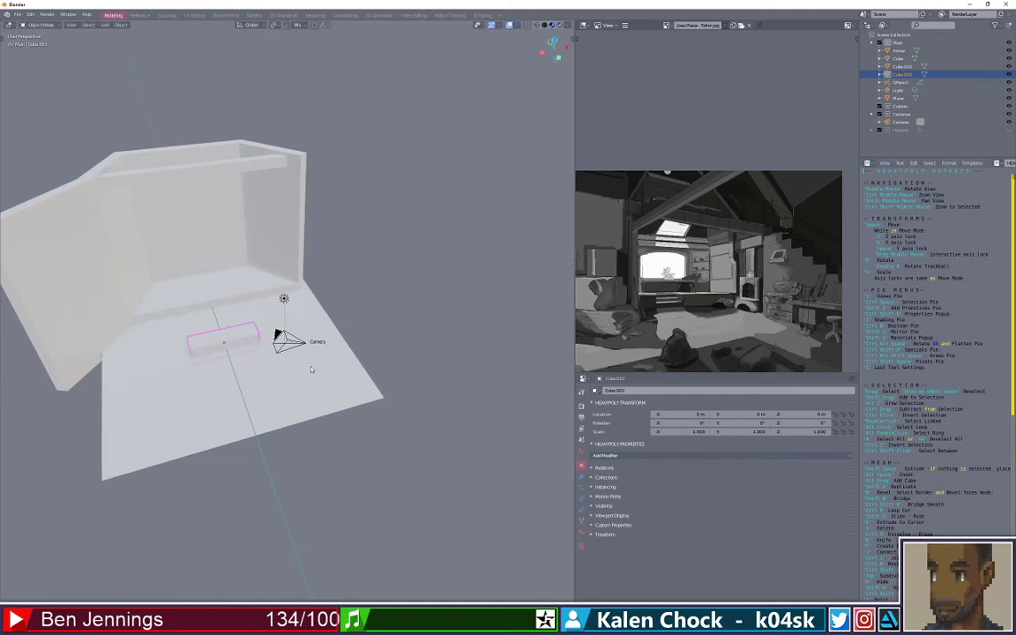
pyautogui.press('s')
pyautogui.press('y')
pyautogui.click(477, 594)
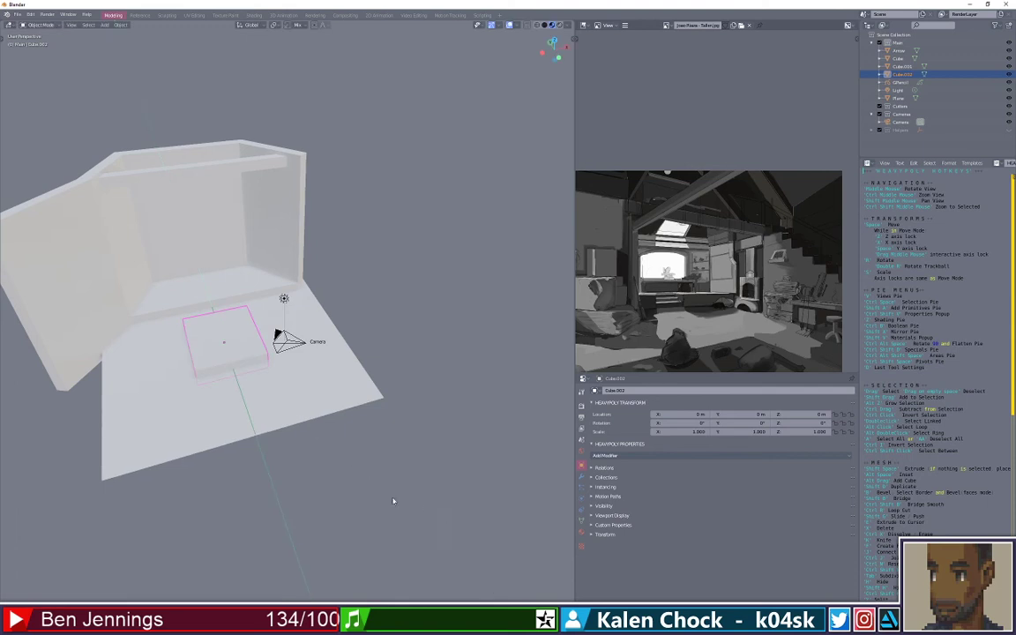
pyautogui.press('s')
pyautogui.press('y')
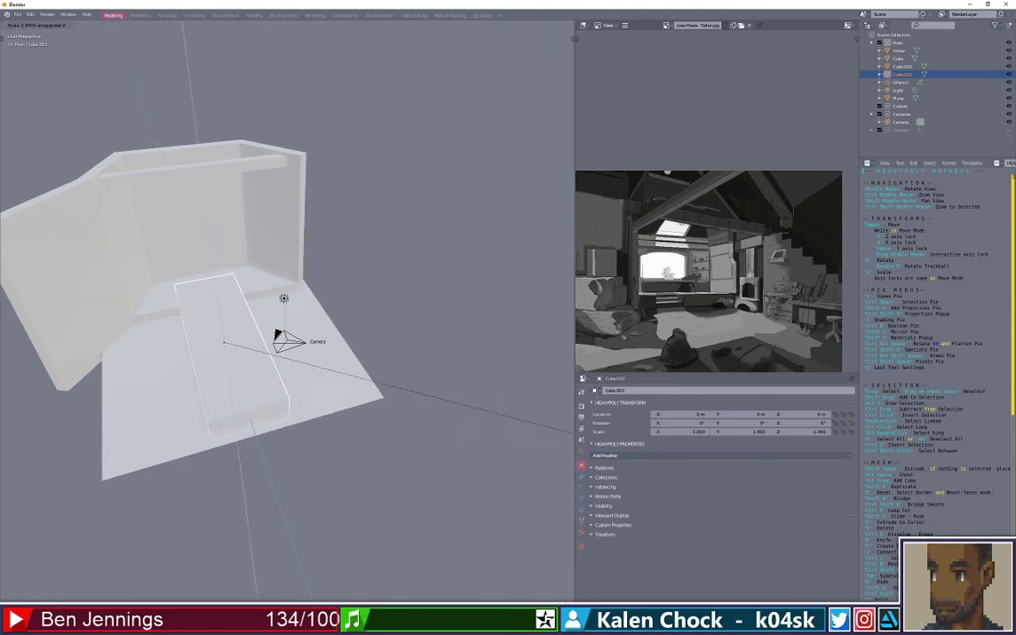
pyautogui.click(410, 440)
pyautogui.scroll(-3, 410, 440)
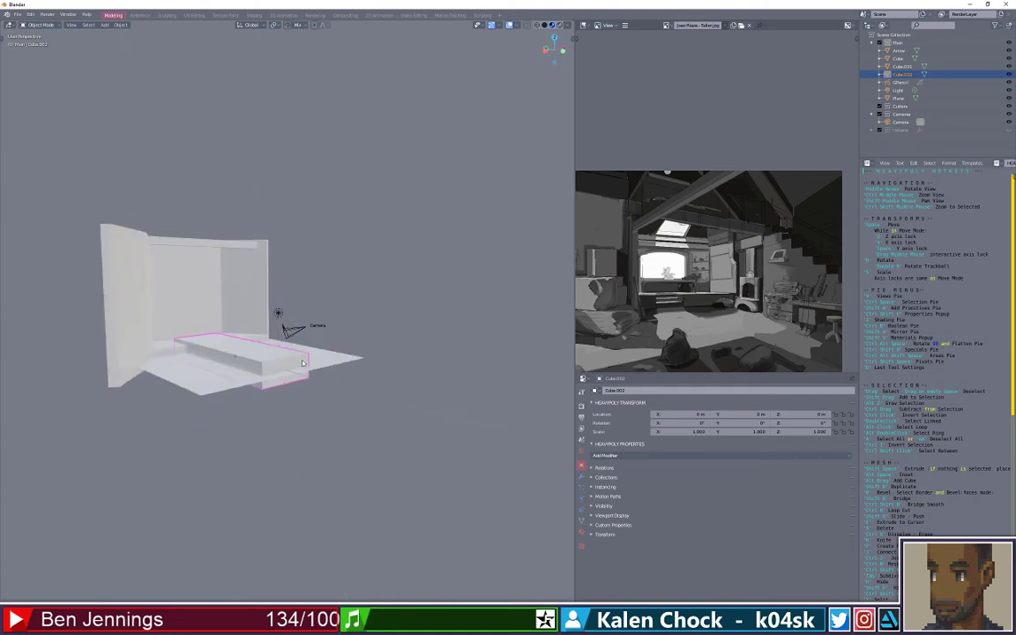
# Scale the block along Z to wall height and raise it about 7.5 m so it rests on the floor
pyautogui.press('s')
pyautogui.press('z')
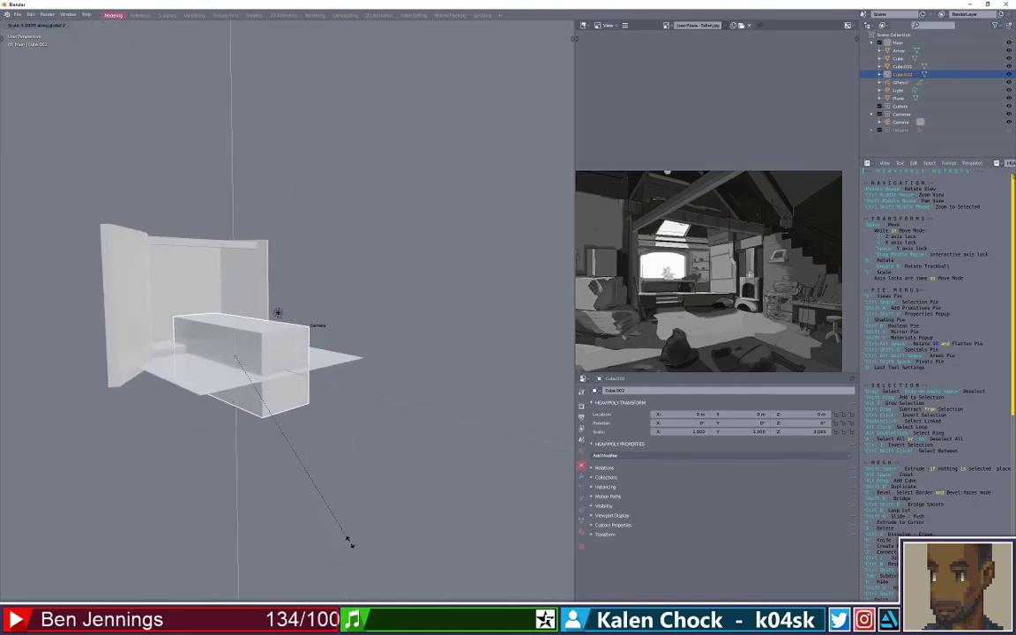
pyautogui.press('Escape')
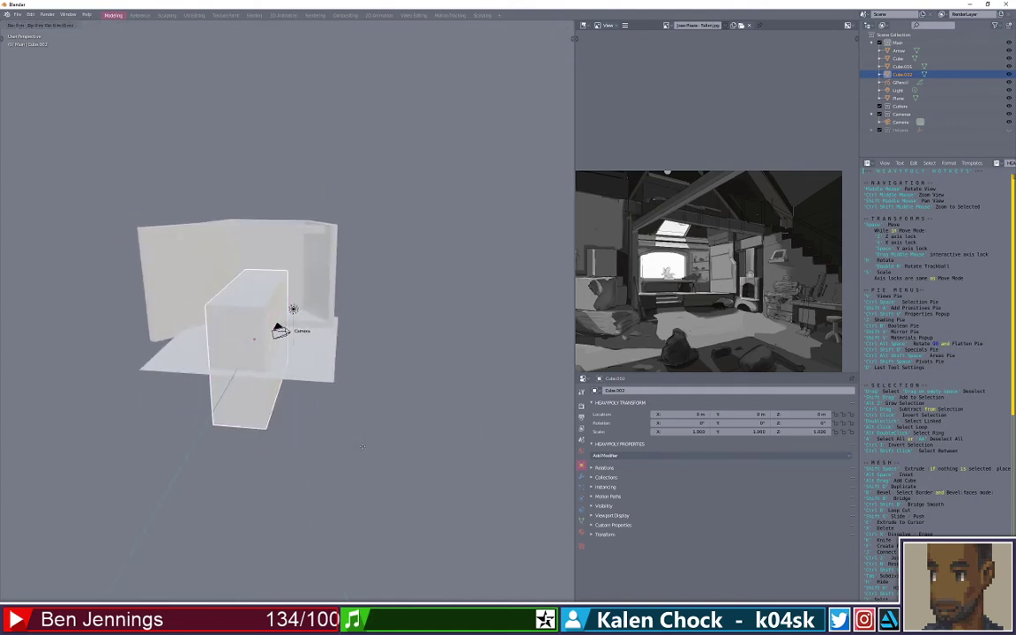
pyautogui.press('g')
pyautogui.press('z')
pyautogui.click(361, 401)
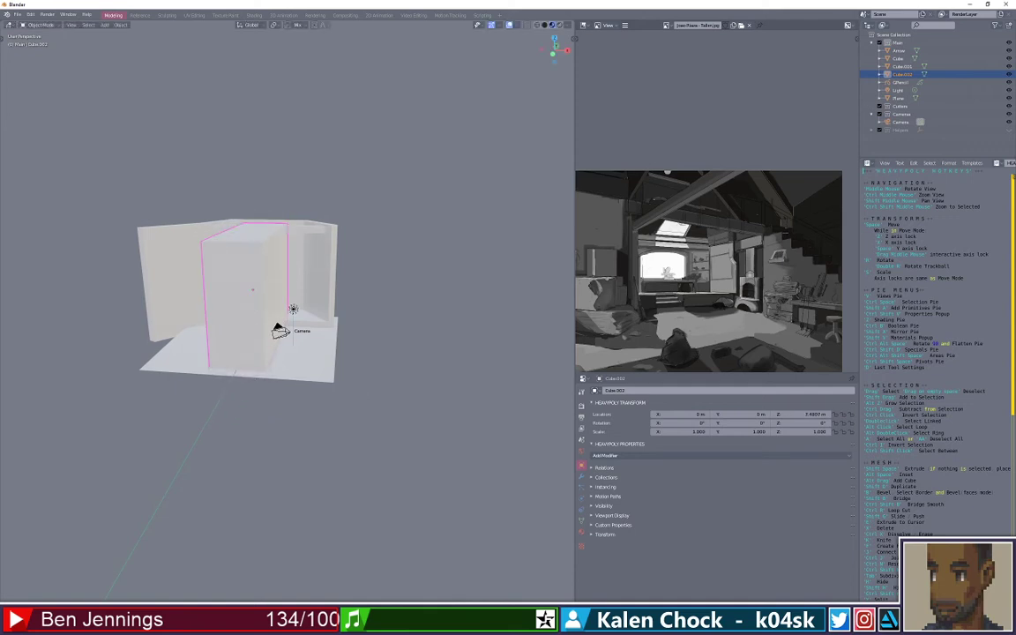
# Narrow the block slightly along X and move it along Y to about -1.14 m
pyautogui.press('s')
pyautogui.press('x')
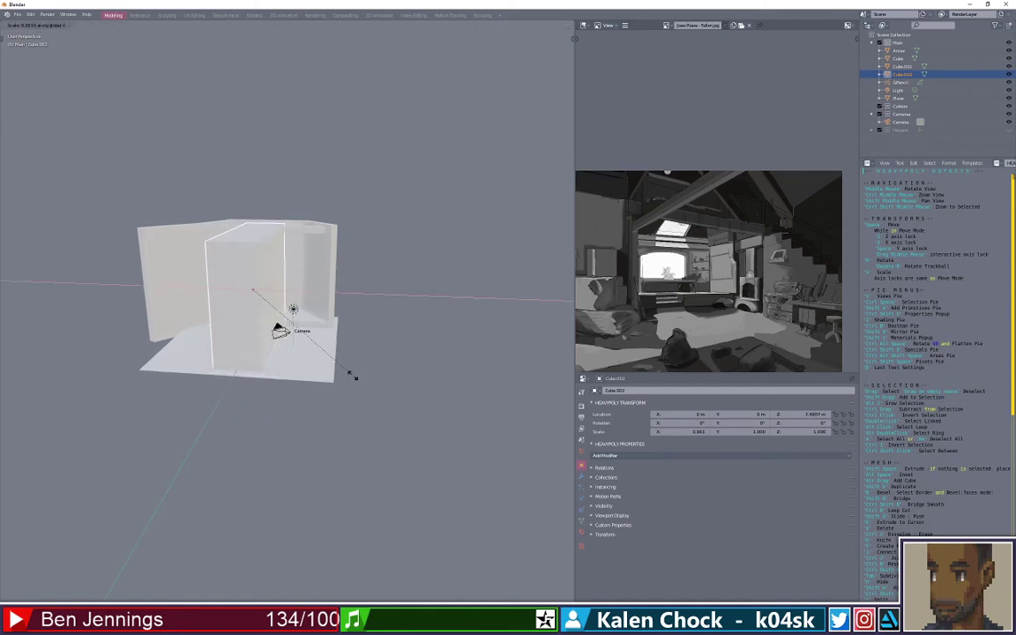
pyautogui.click(351, 374)
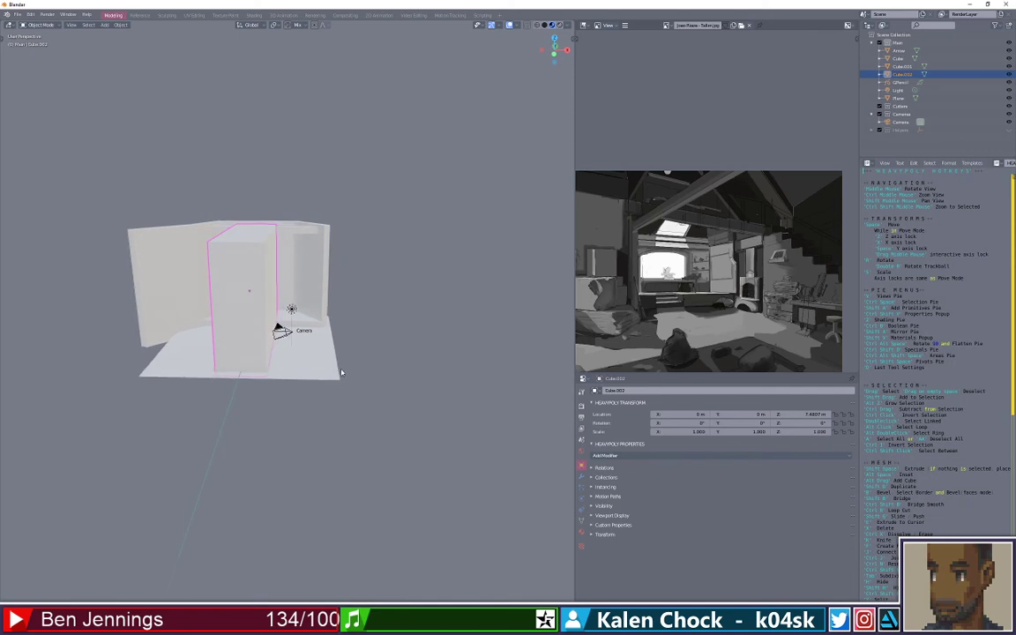
pyautogui.press('g')
pyautogui.press('y')
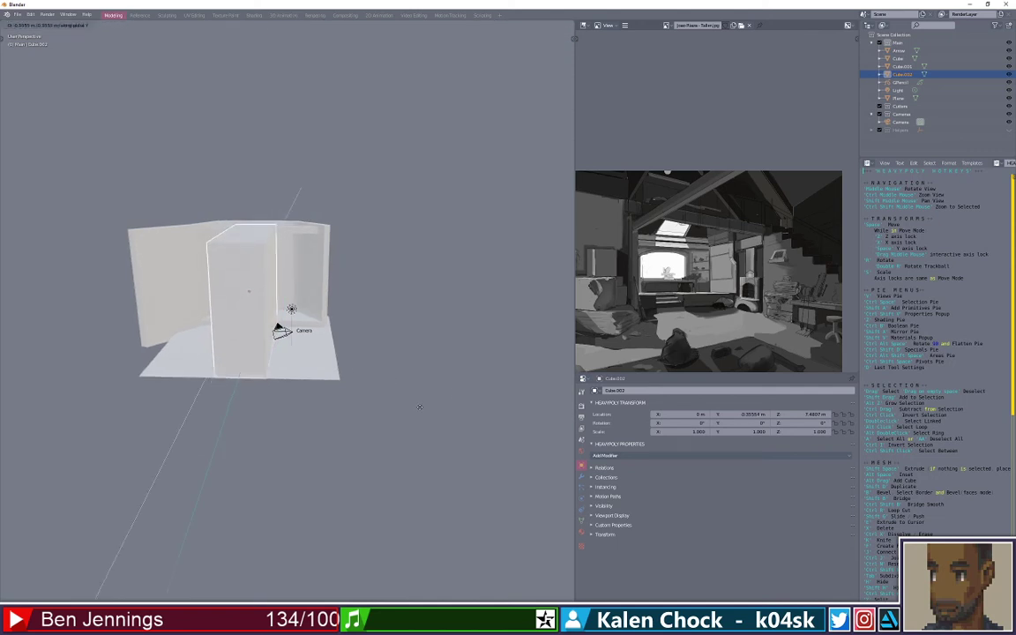
pyautogui.click(365, 388)
pyautogui.click(385, 392)
pyautogui.hotkey('ctrl', 'z')
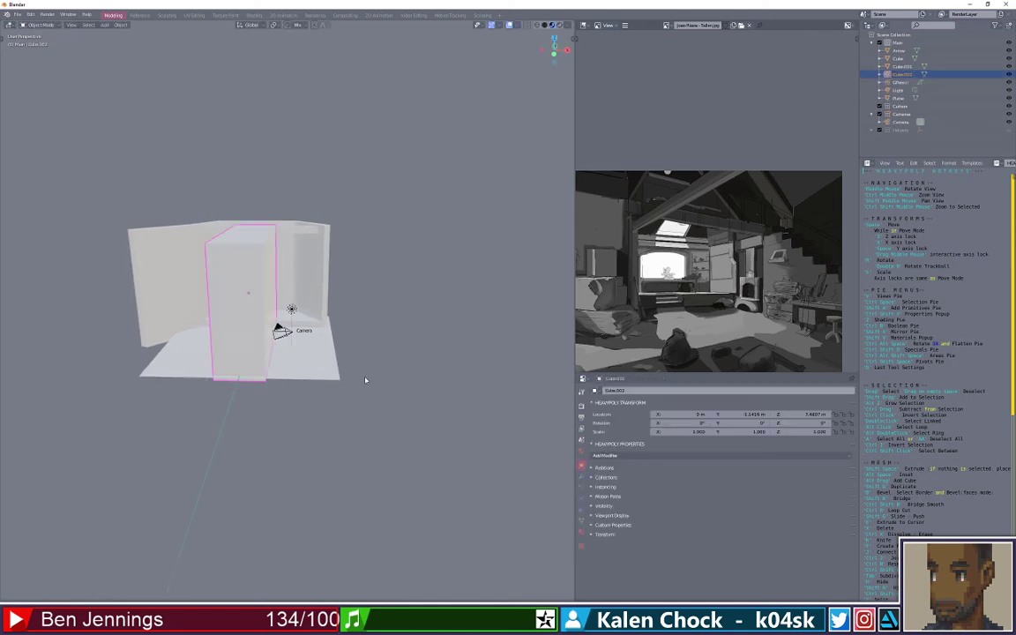
# Move the block along X to about 14.7 m, placing it as a side wall at the floor's edge
pyautogui.press('g')
pyautogui.press('x')
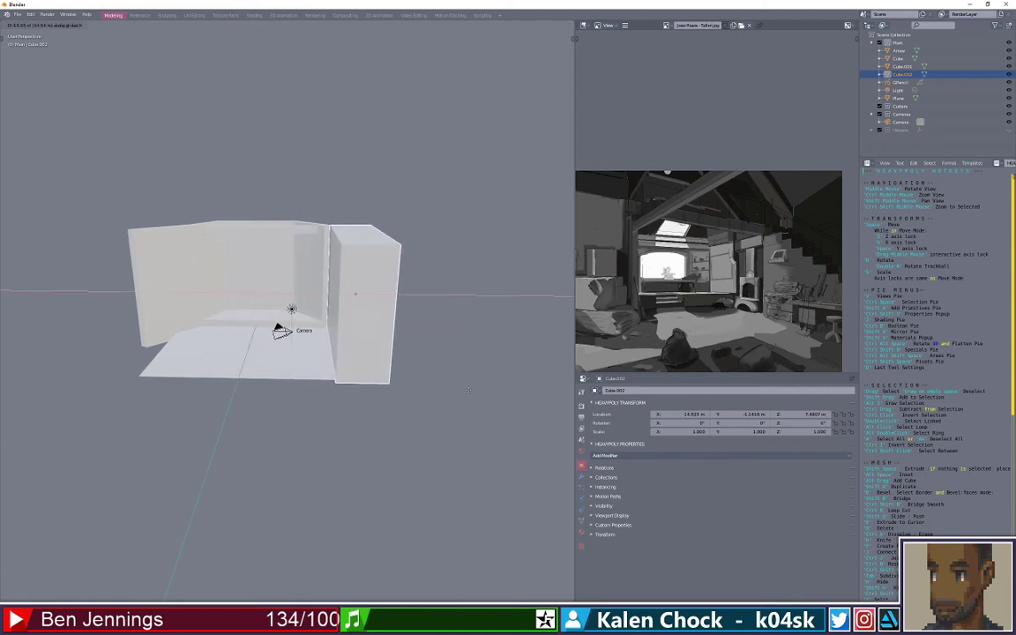
pyautogui.click(470, 393)
pyautogui.moveTo(470, 393); pyautogui.dragTo(408, 382)
# Add a vertical edge loop around the side wall block and shift it along Y towards the open front end
pyautogui.scroll(4, 389, 339)
pyautogui.moveTo(410, 318); pyautogui.dragTo(481, 313)
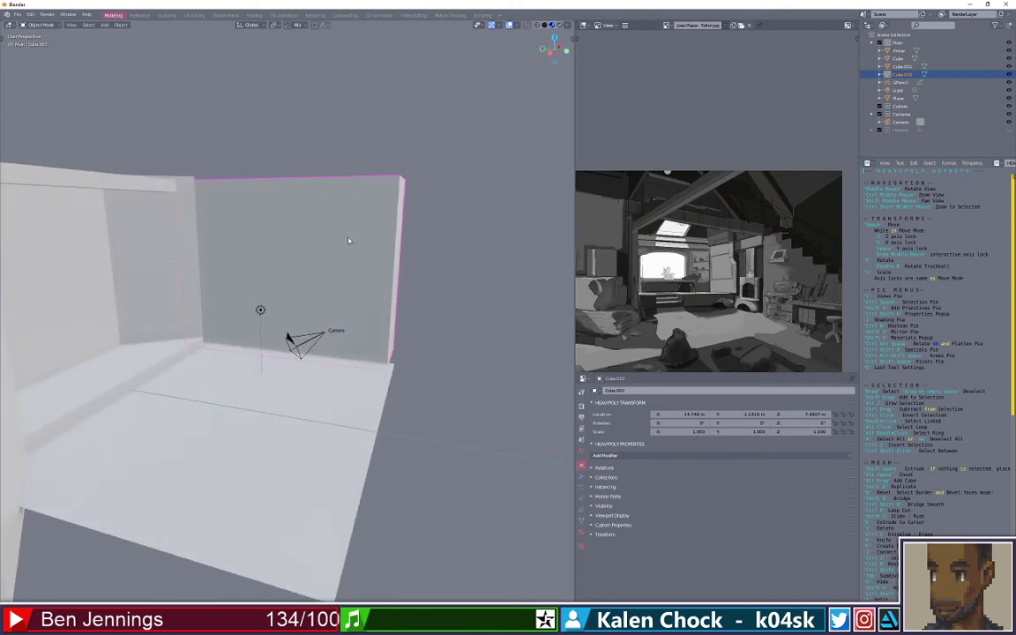
pyautogui.hotkey('ctrl', 'Tab')
pyautogui.click(386, 215)
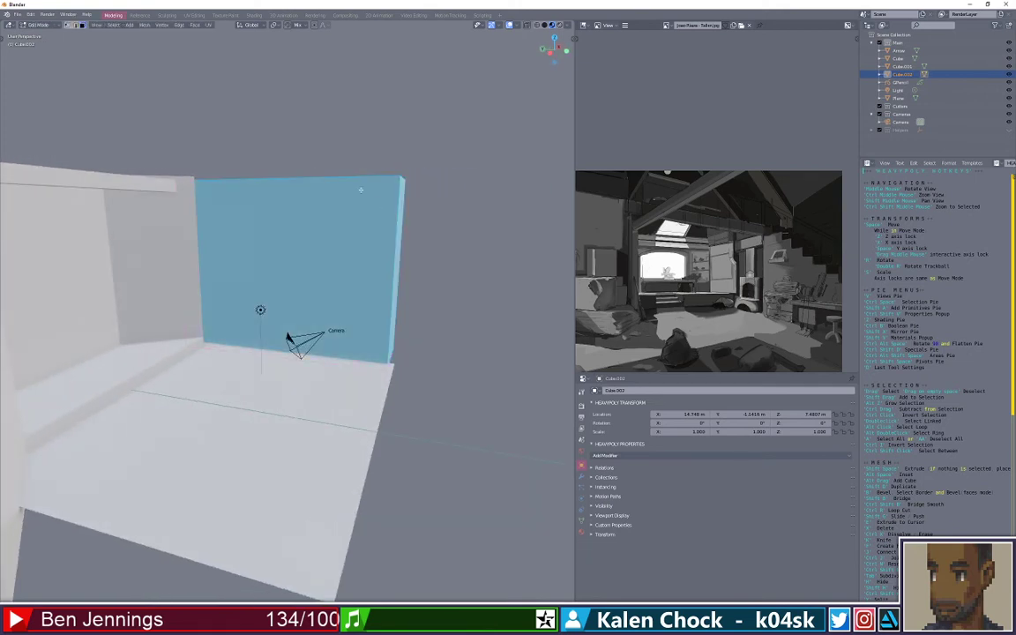
pyautogui.hotkey('ctrl', 'r')
pyautogui.click(362, 214)
pyautogui.press('g')
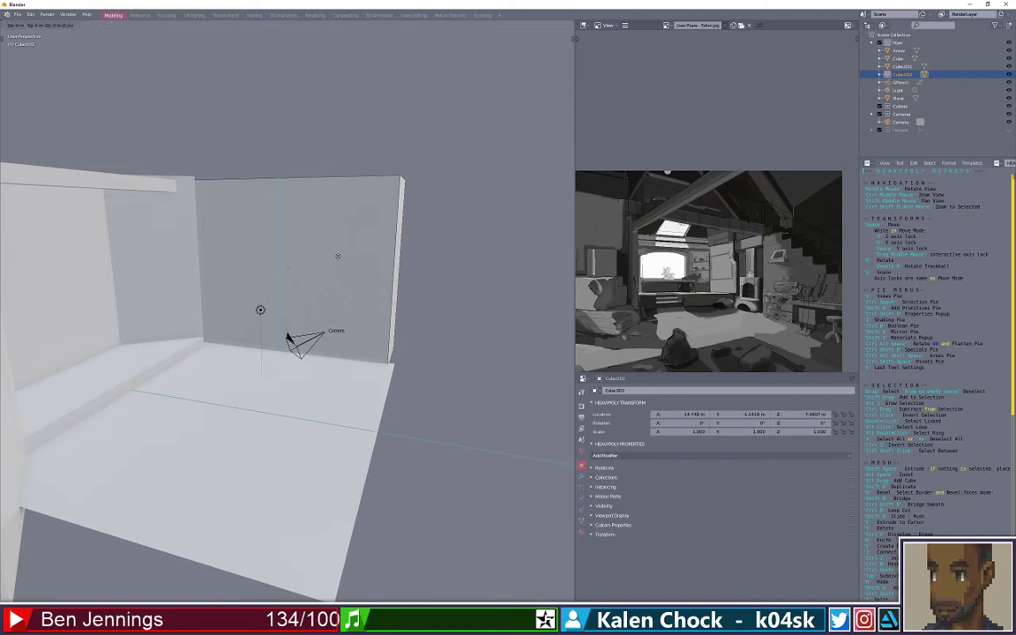
pyautogui.press('y')
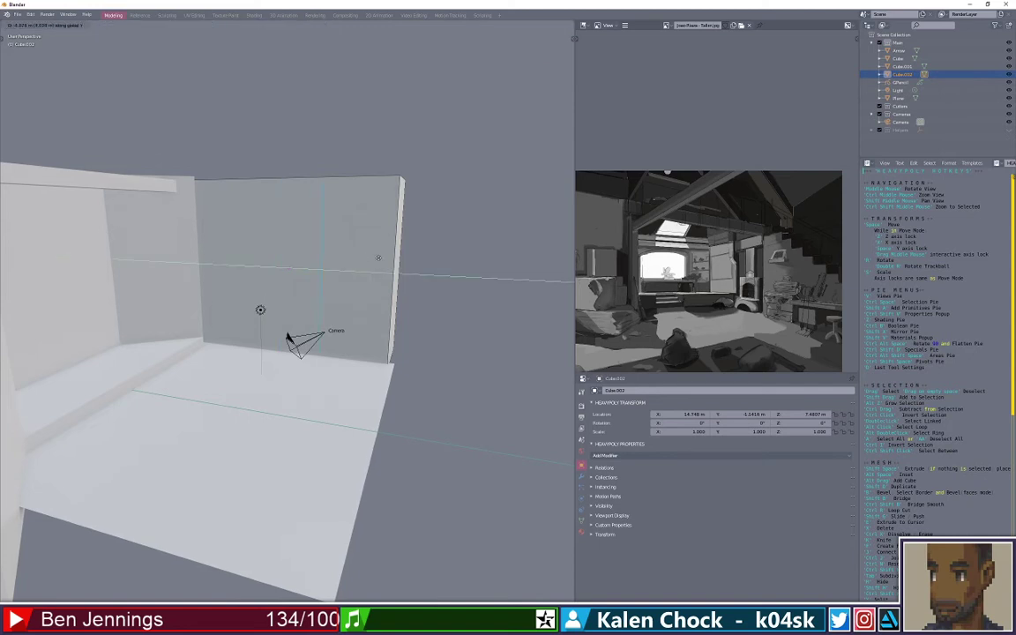
pyautogui.click(389, 259)
# Pull the lower front edge of the side wall block forward so its front face slopes outward
pyautogui.scroll(-3, 265, 309)
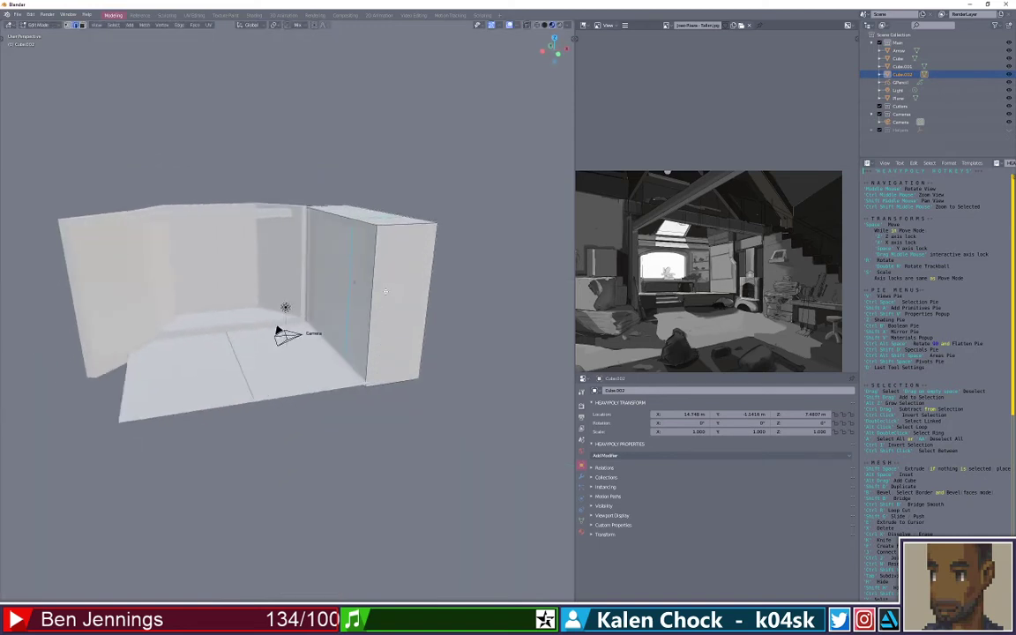
pyautogui.hotkey('ctrl', 'Tab')
pyautogui.click(389, 269)
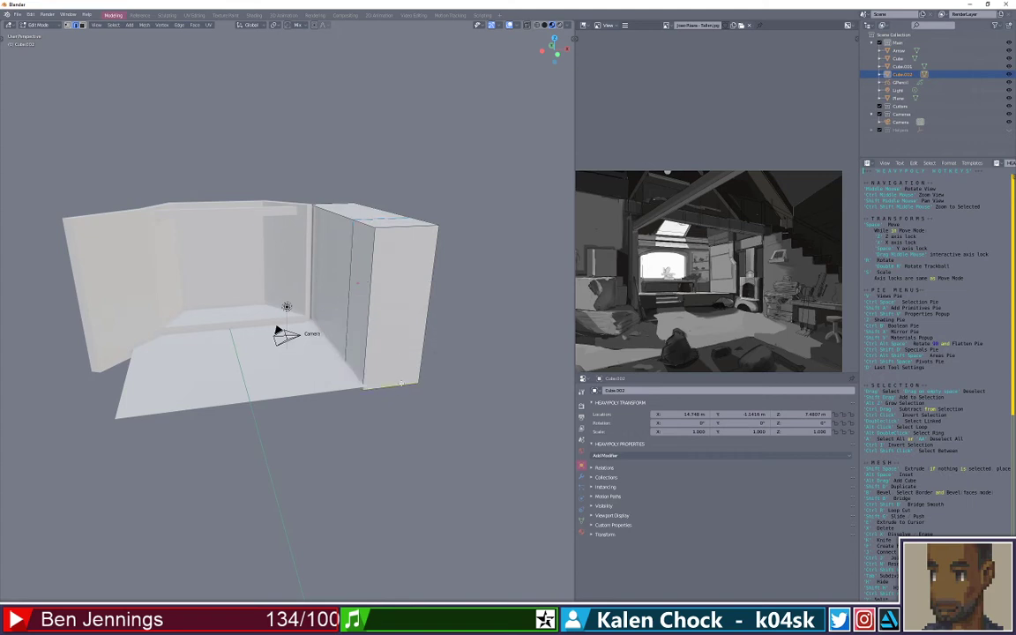
pyautogui.click(453, 434)
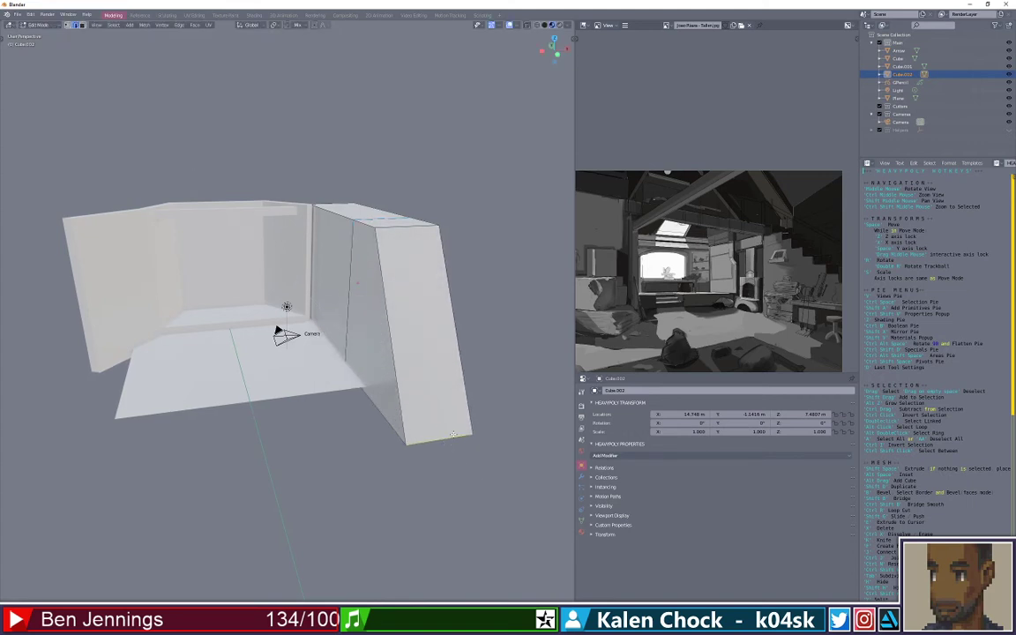
# Inspect the side wall block from inside and outside the room against the reference painting
pyautogui.scroll(4, 414, 353)
pyautogui.moveTo(412, 322); pyautogui.dragTo(375, 319)
pyautogui.scroll(2, 377, 319)
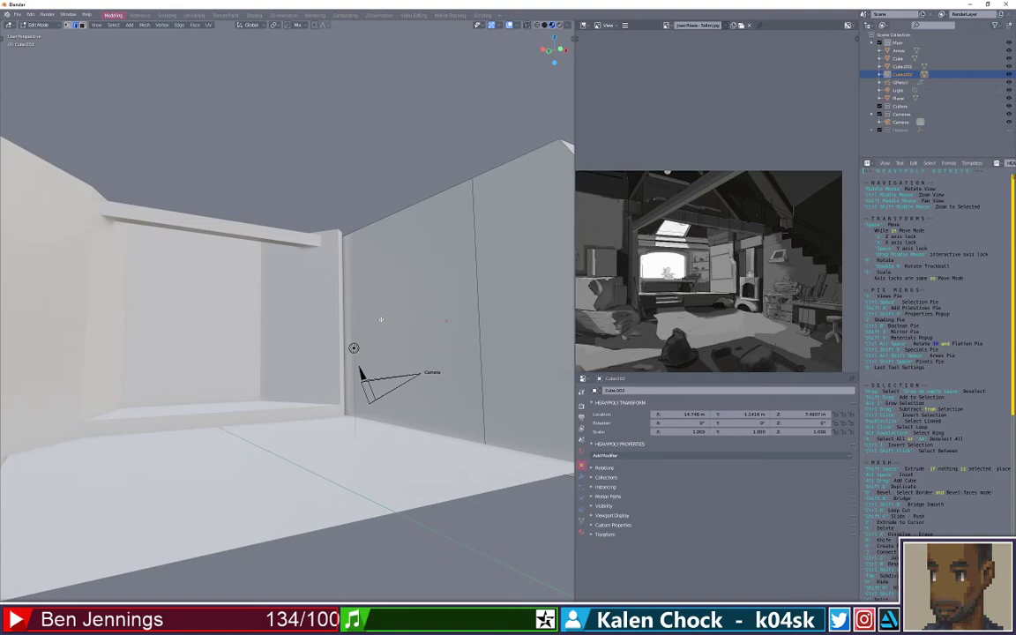
pyautogui.scroll(-1, 382, 317)
pyautogui.moveTo(383, 316); pyautogui.dragTo(368, 315)
pyautogui.scroll(-5, 480, 278)
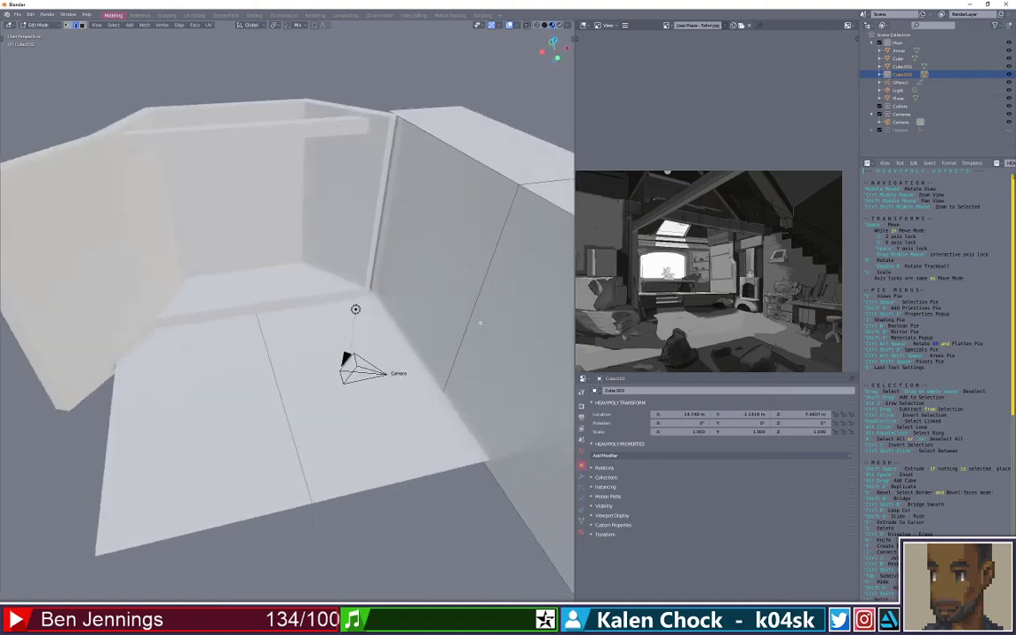
pyautogui.moveTo(526, 283); pyautogui.dragTo(520, 283)
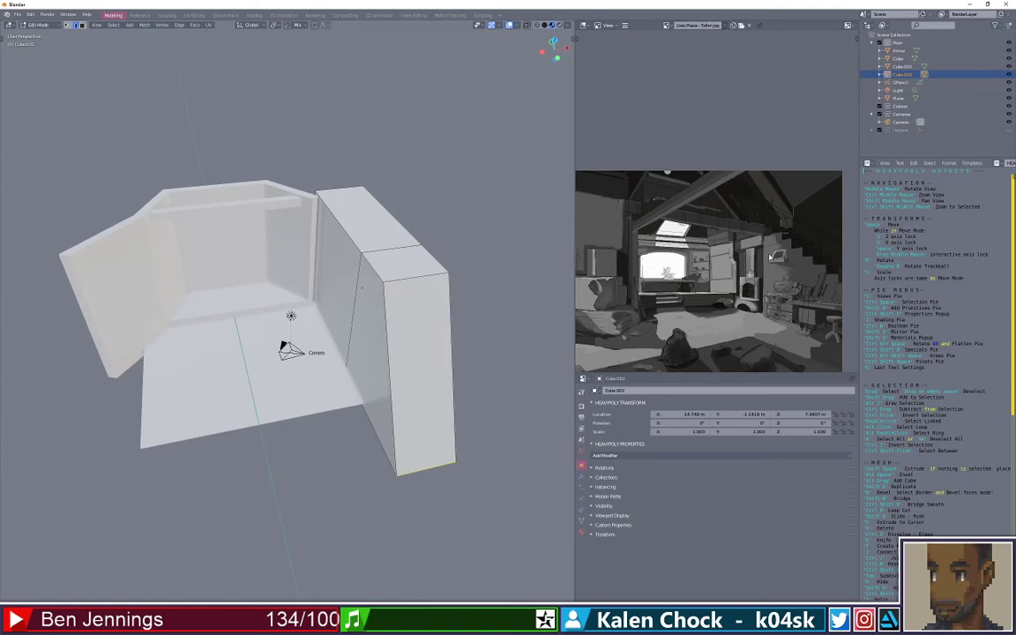
pyautogui.scroll(6, 473, 236)
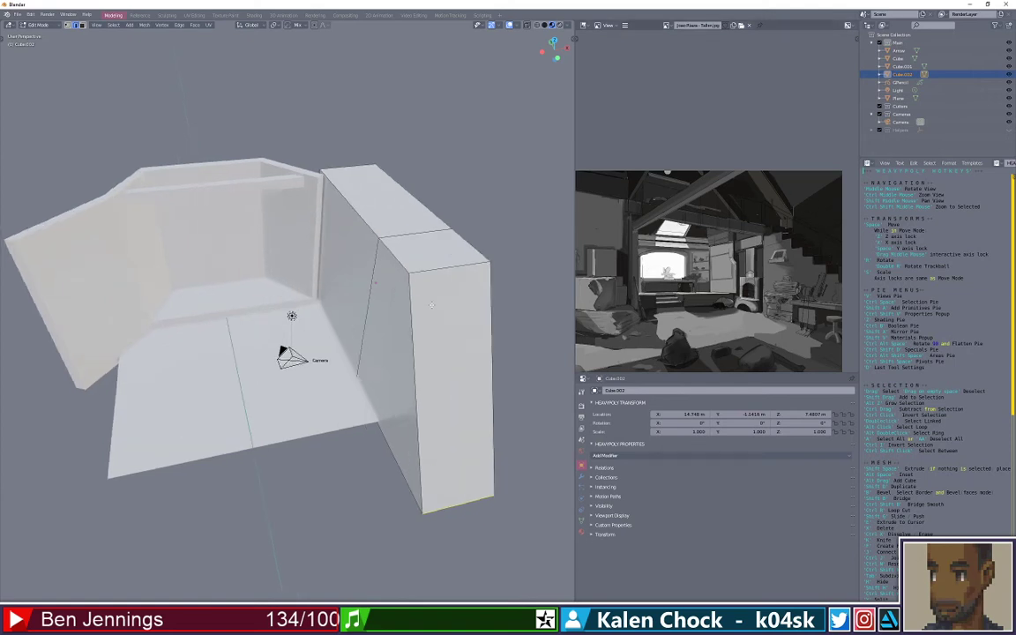
# Duplicate the two outer side faces of the side wall block and offset the copy outward along X, away from the block
pyautogui.moveTo(473, 236); pyautogui.dragTo(419, 243)
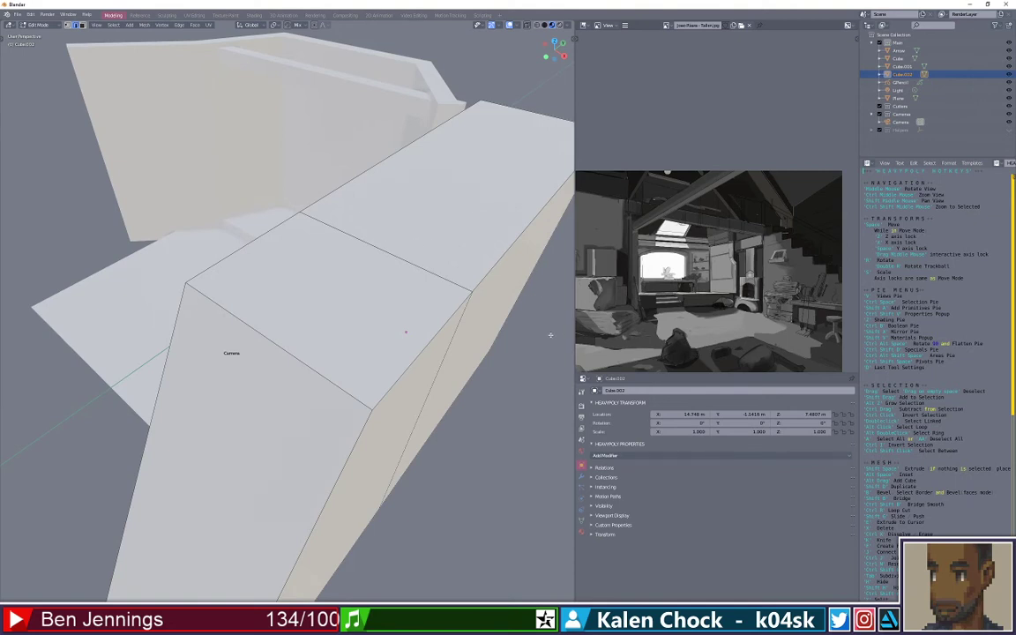
pyautogui.scroll(-2, 550, 335)
pyautogui.scroll(-2, 494, 344)
pyautogui.press('z')
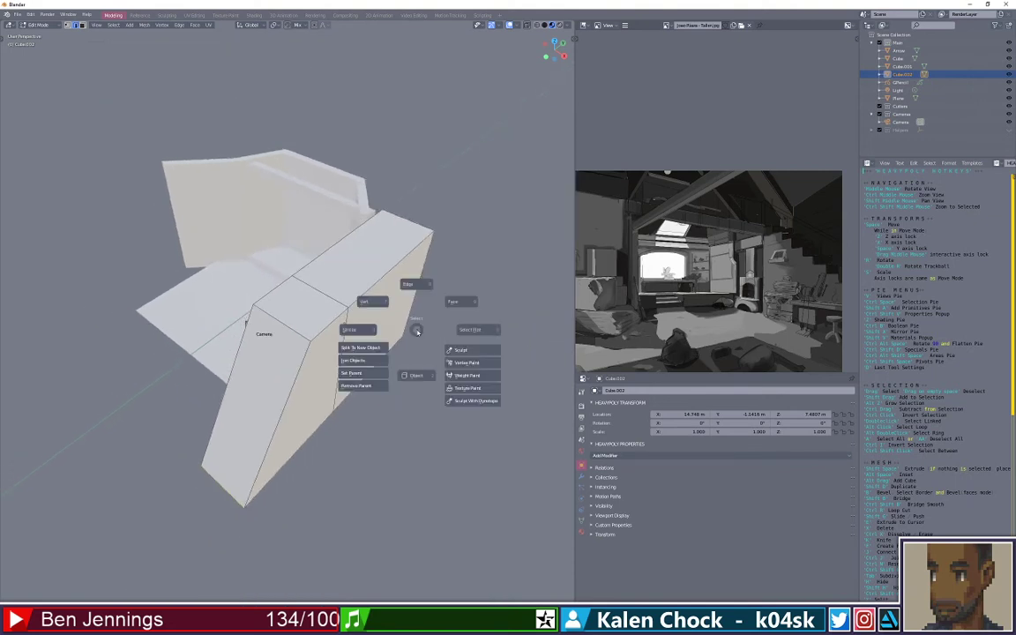
pyautogui.click(385, 311)
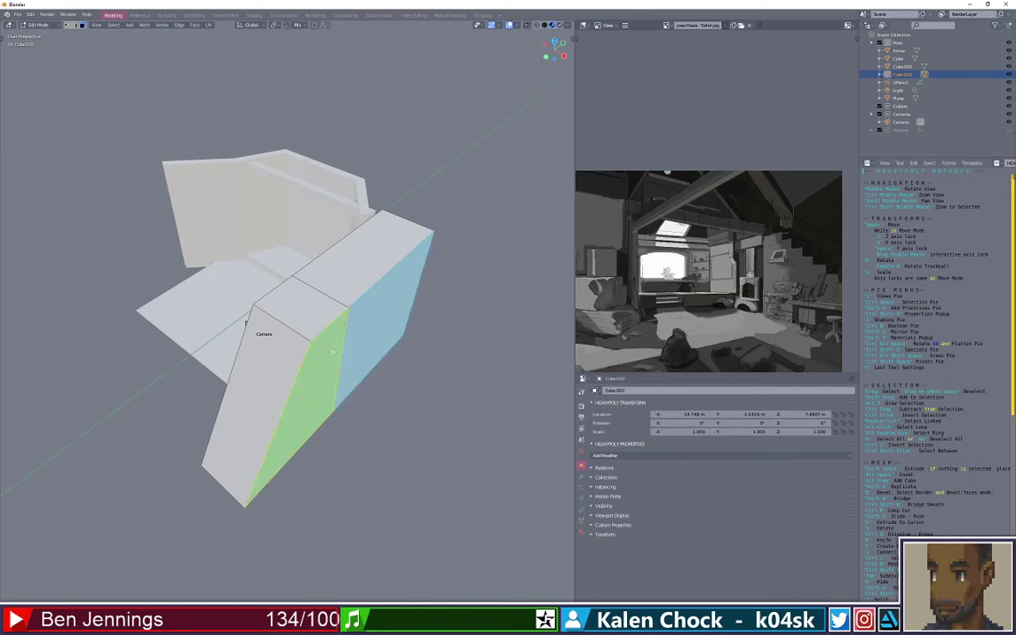
pyautogui.hotkey('shift', 'd')
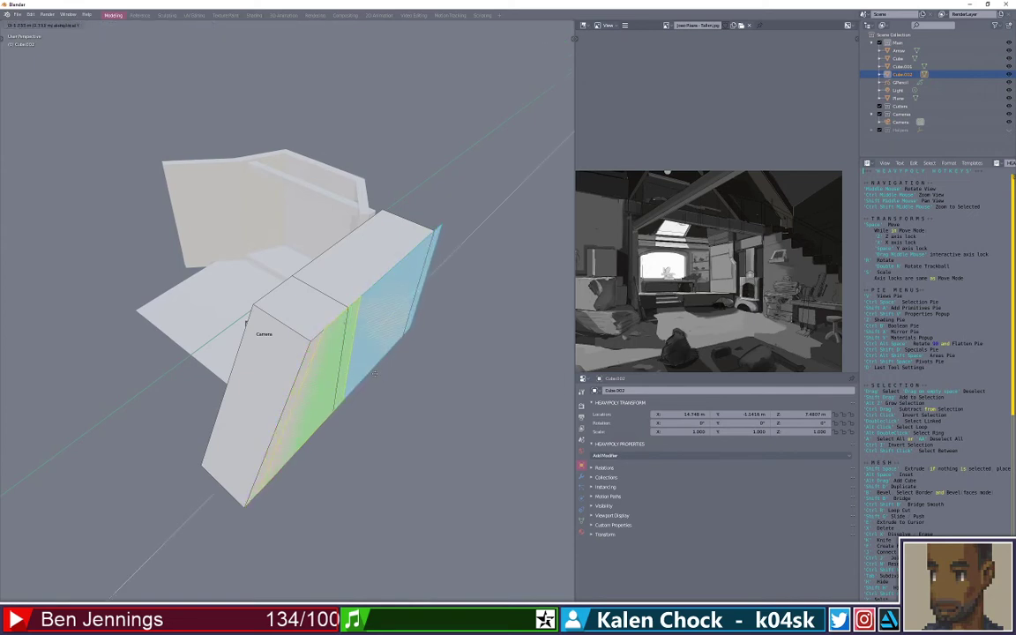
pyautogui.click(394, 383)
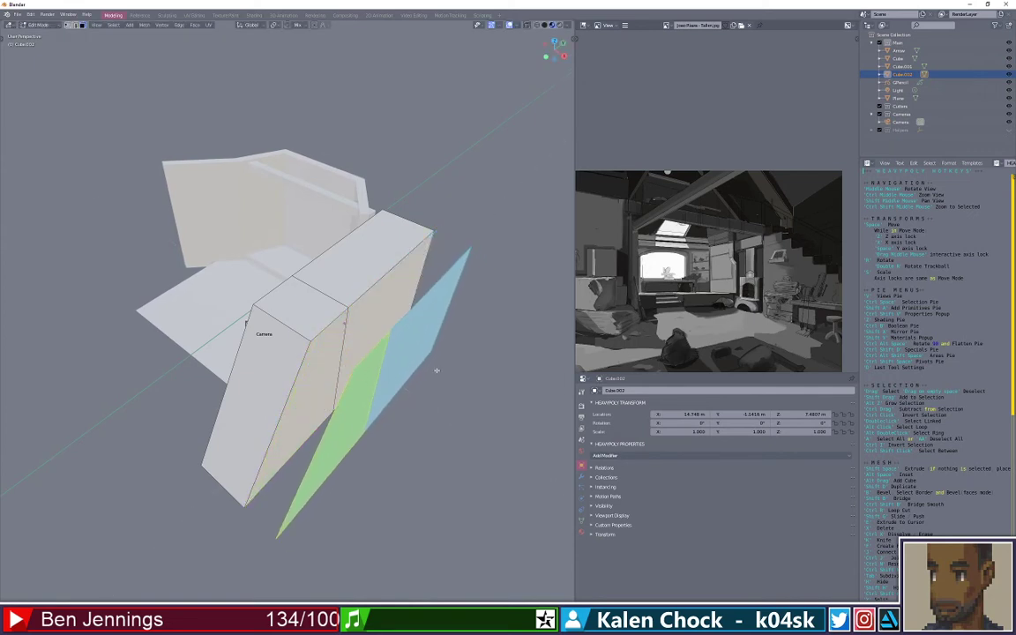
# Separate the duplicated faces into their own object and extrude them outward into a thin wall slab
pyautogui.press('p')
pyautogui.click(431, 365)
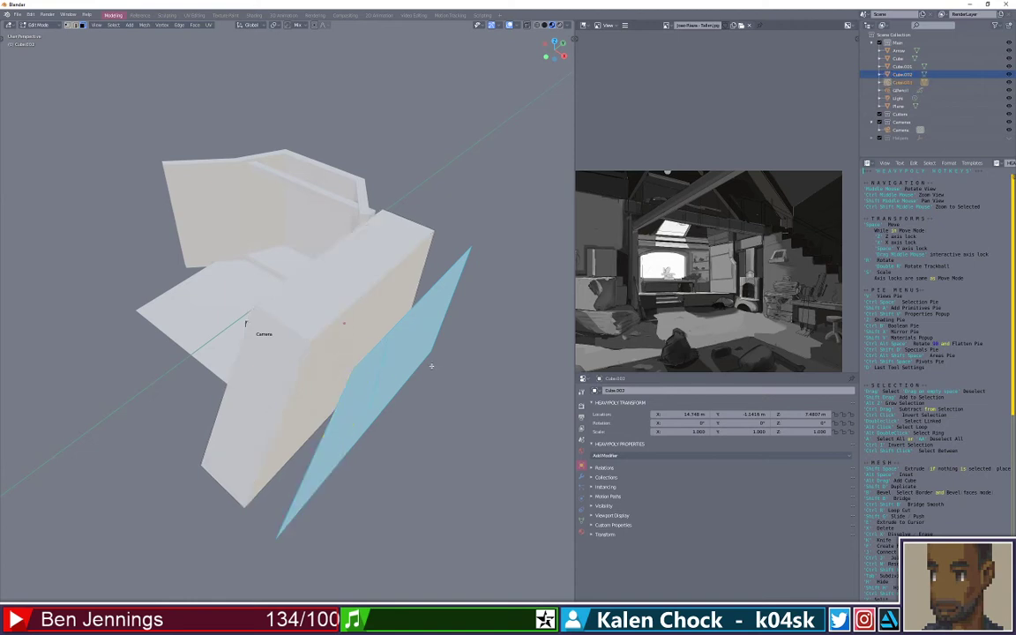
pyautogui.press('w')
pyautogui.click(424, 356)
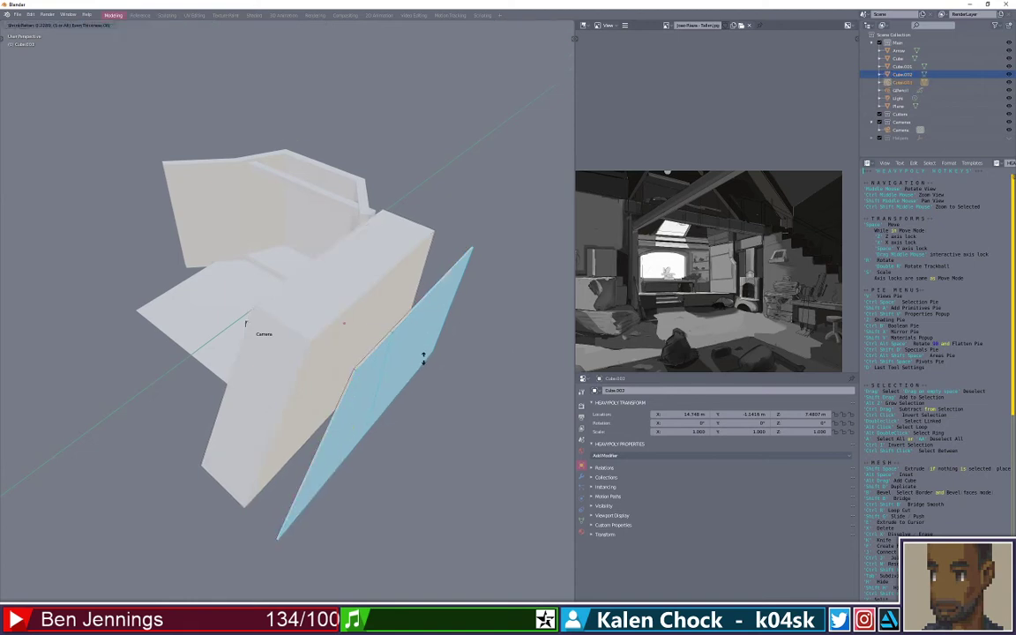
pyautogui.click(449, 369)
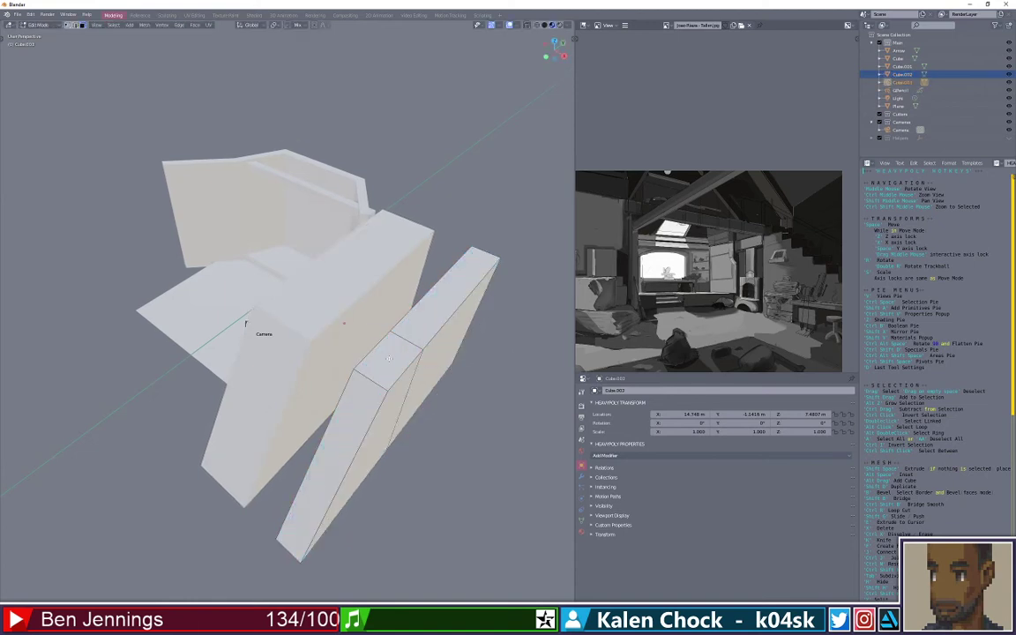
# Extrude the slab's two top faces upward to form a taller wall rising above the side wall block
pyautogui.press('Tab')
pyautogui.click(385, 356)
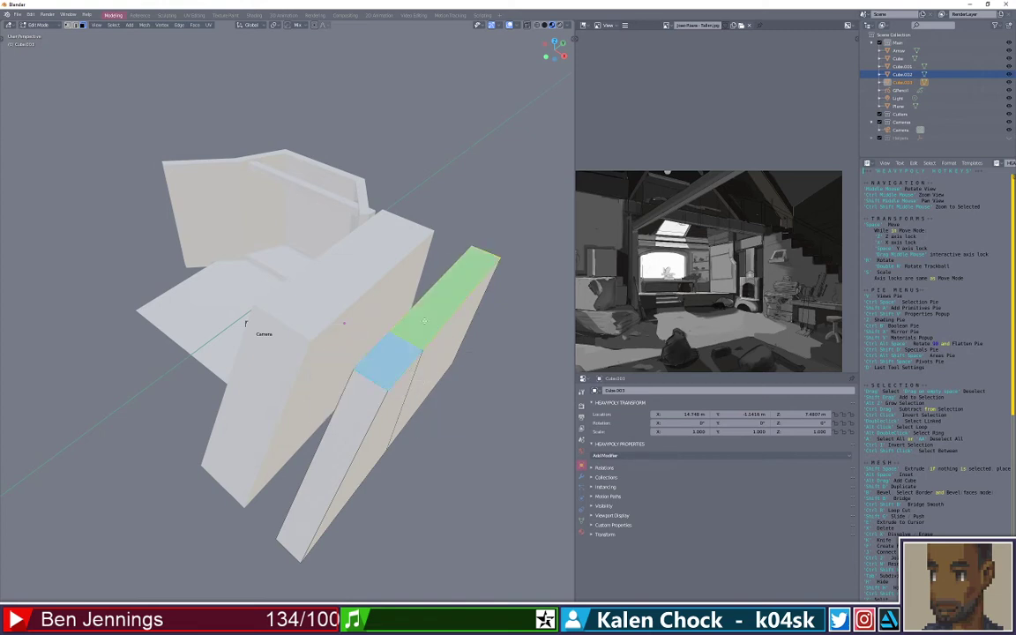
pyautogui.press('e')
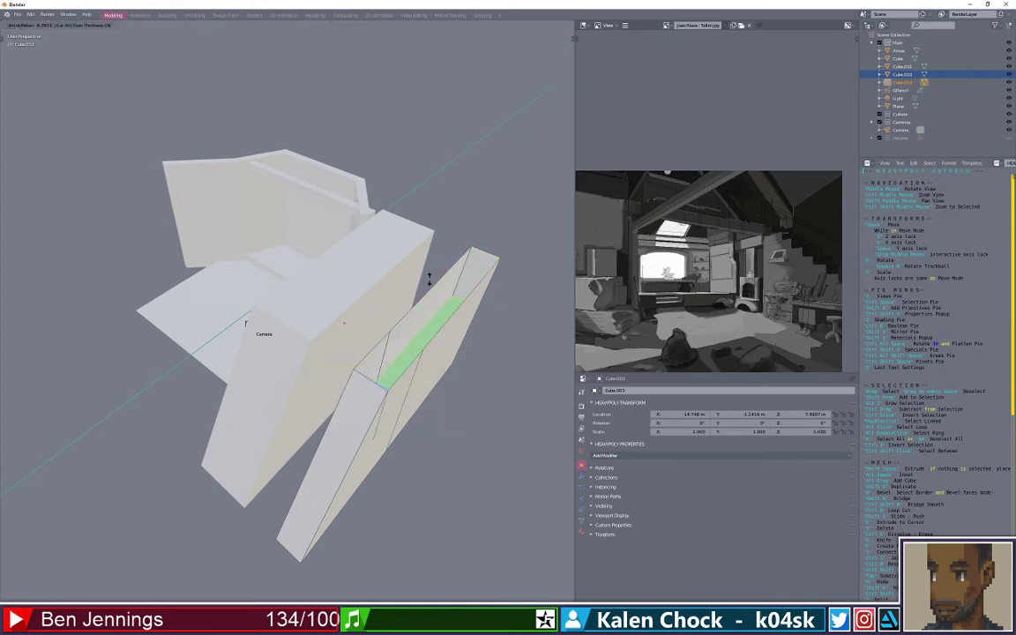
pyautogui.click(431, 386)
# Examine the raised wall slab behind the side wall block from inside and outside the room
pyautogui.scroll(10, 344, 385)
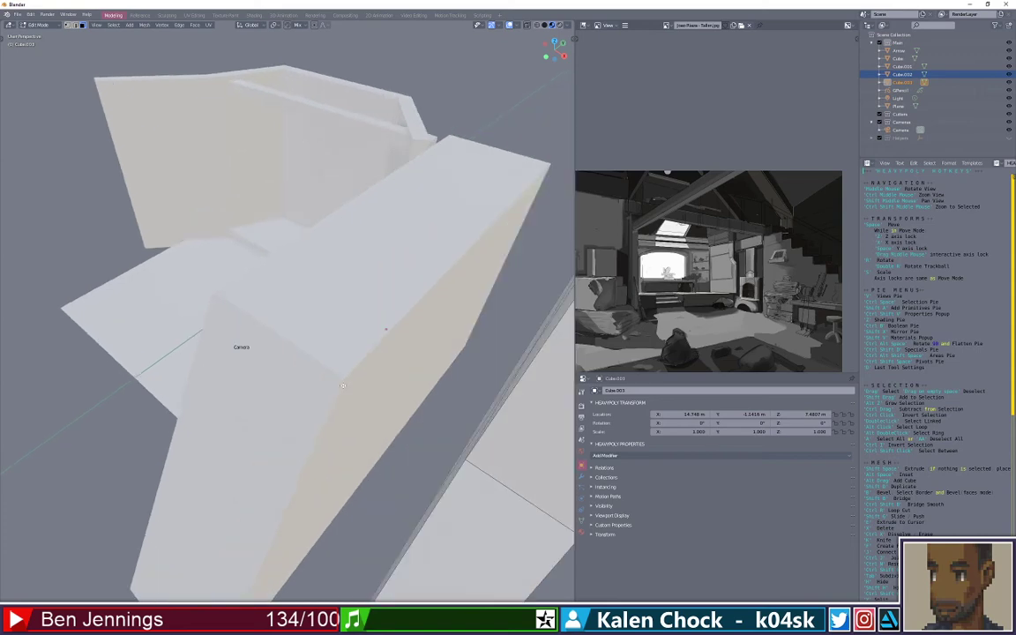
pyautogui.scroll(-5, 421, 359)
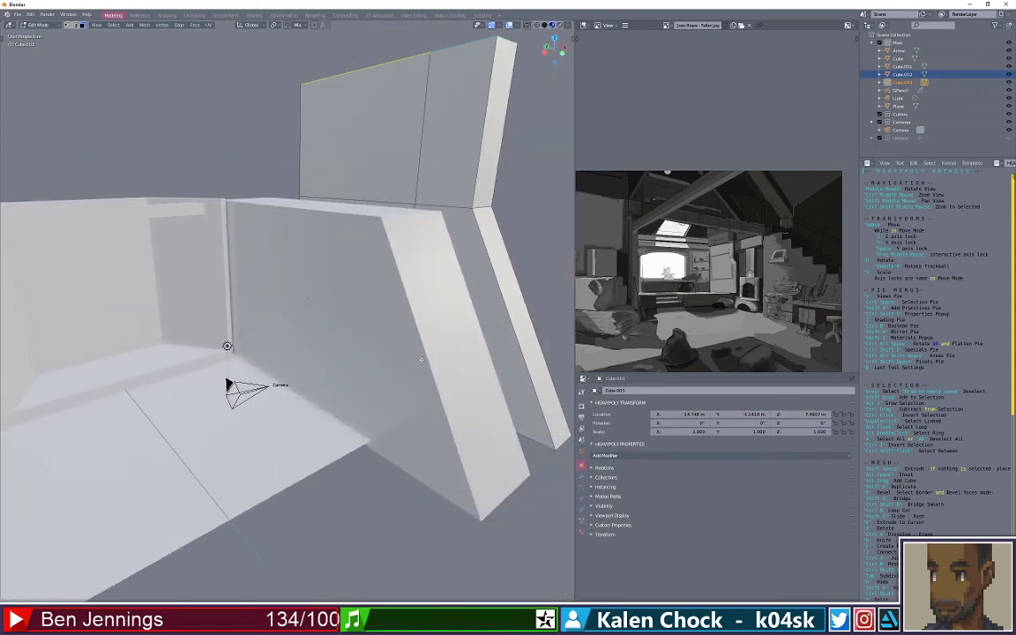
pyautogui.scroll(5, 438, 330)
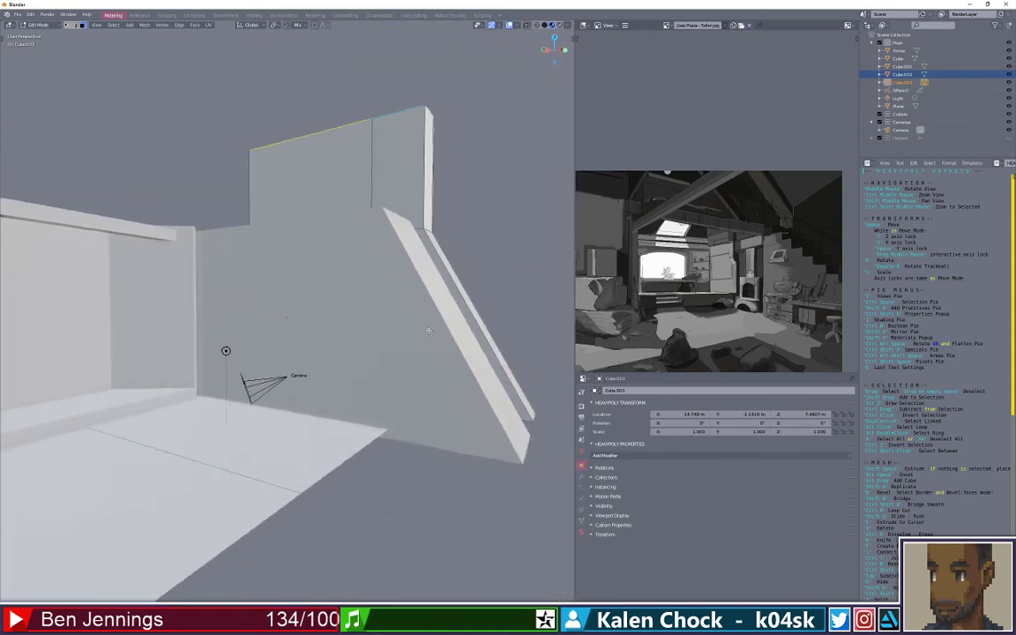
pyautogui.scroll(-4, 432, 330)
pyautogui.scroll(4, 424, 331)
pyautogui.scroll(5, 424, 332)
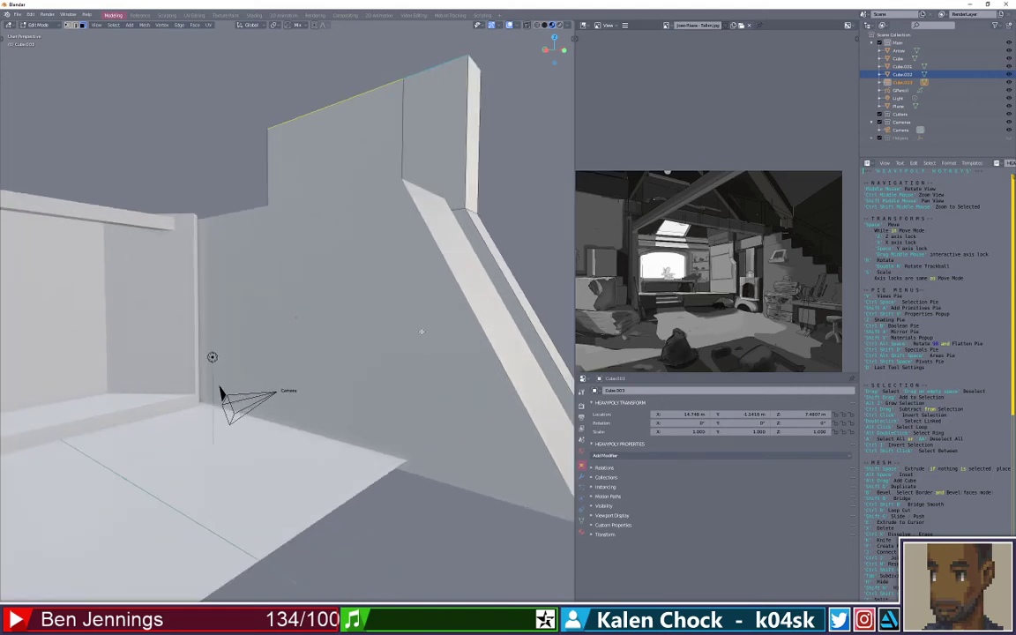
pyautogui.press('w')
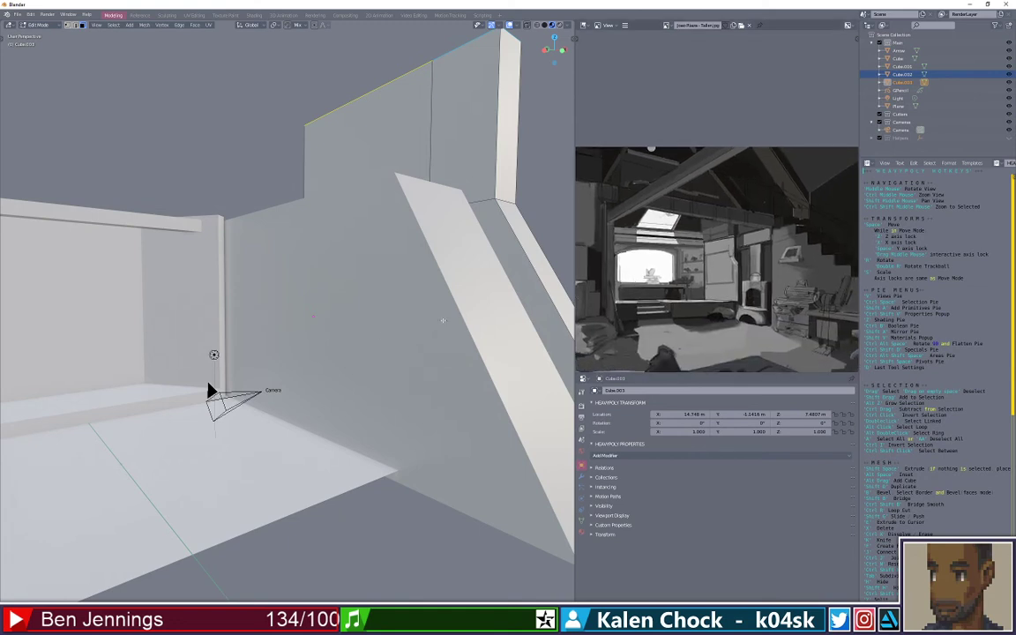
pyautogui.press('s')
pyautogui.press('s')
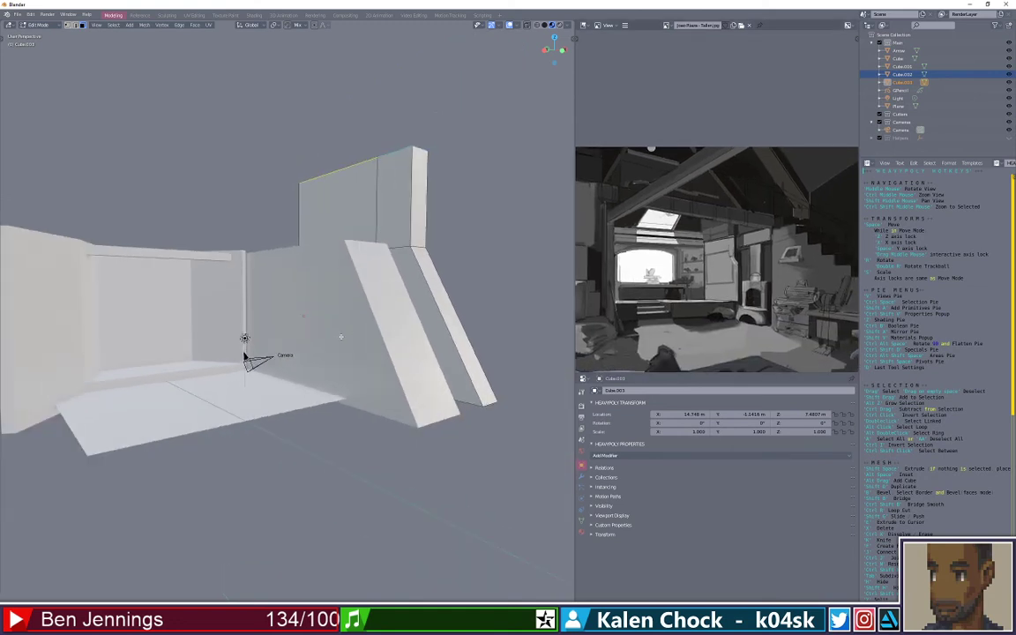
pyautogui.press('w')
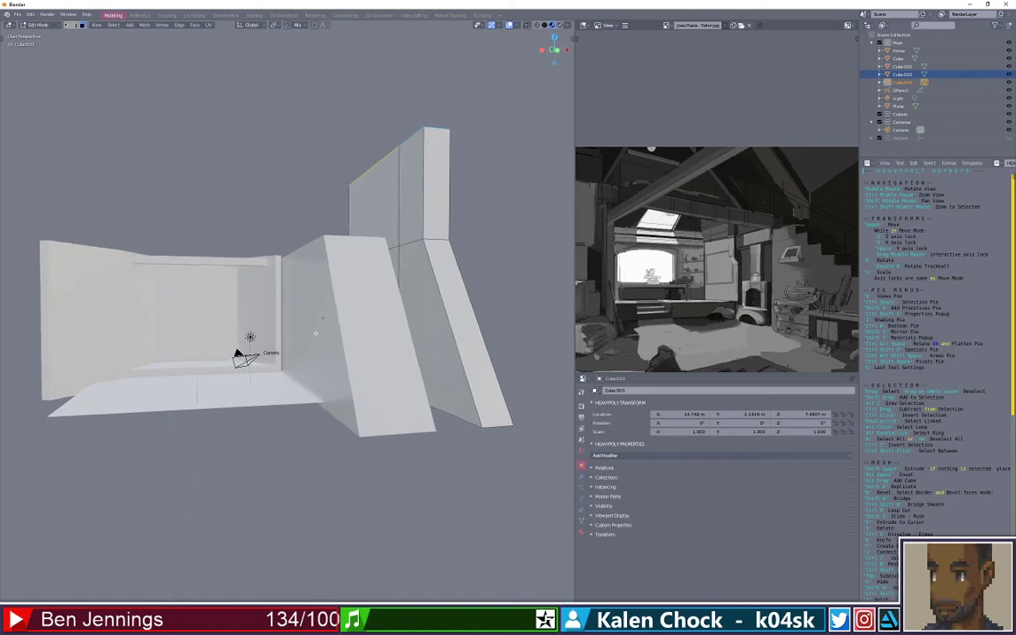
pyautogui.press('w')
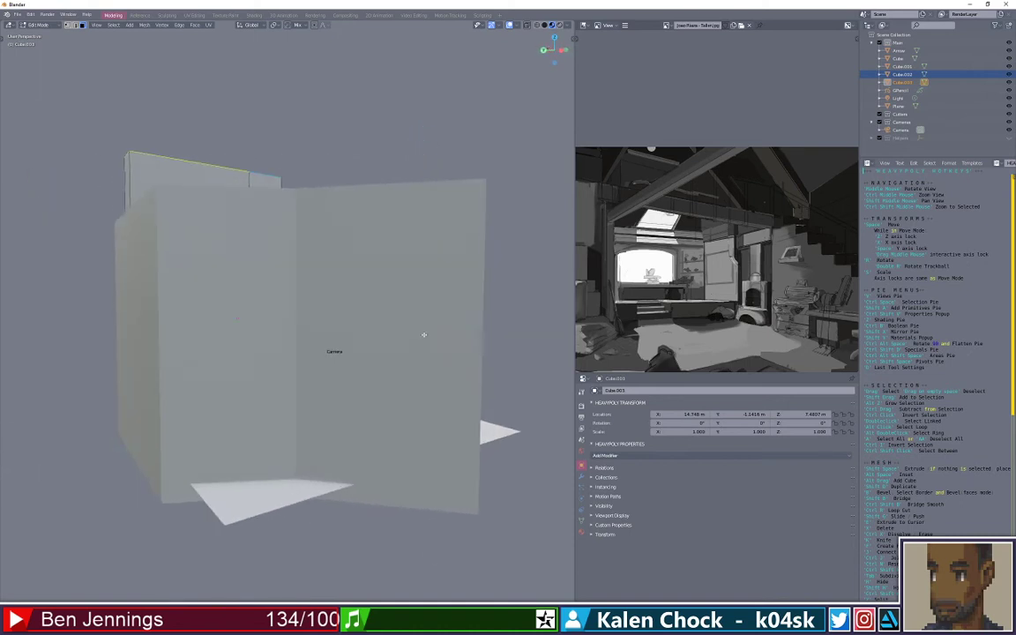
pyautogui.press('Return')
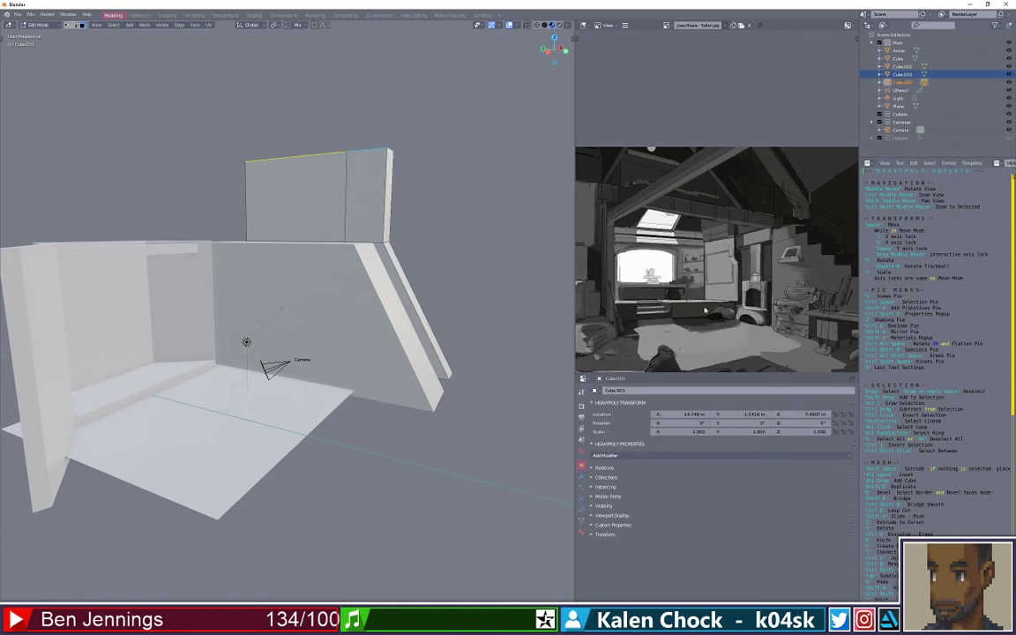
# Compare the side wall block and raised slab with the staircase side and roof beams in the reference painting
pyautogui.scroll(2, 710, 307)
pyautogui.moveTo(729, 306); pyautogui.dragTo(707, 270)
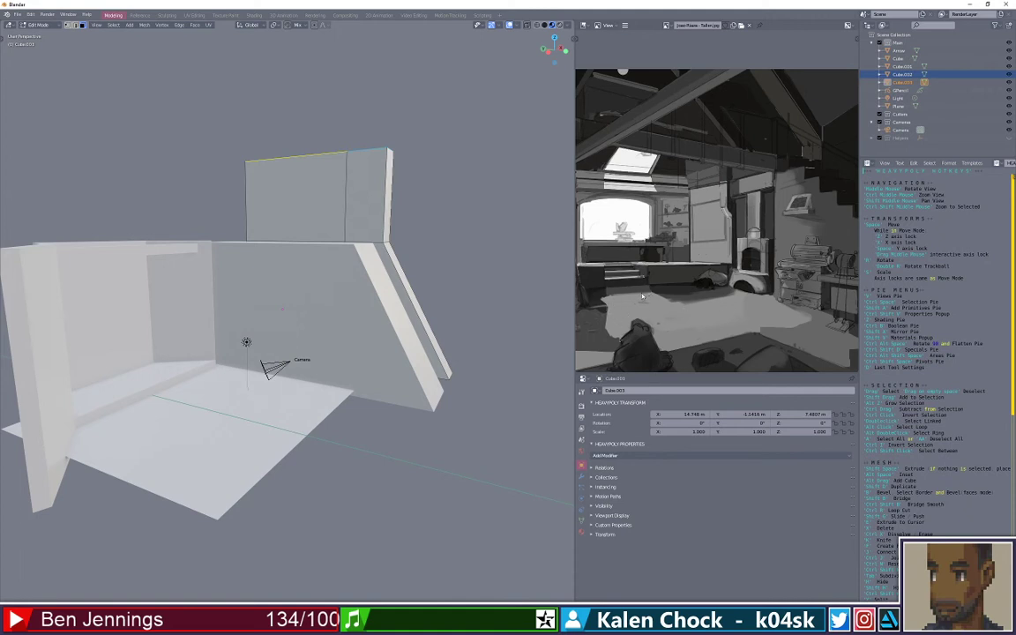
pyautogui.moveTo(265, 291); pyautogui.dragTo(224, 300)
pyautogui.scroll(3, 224, 300)
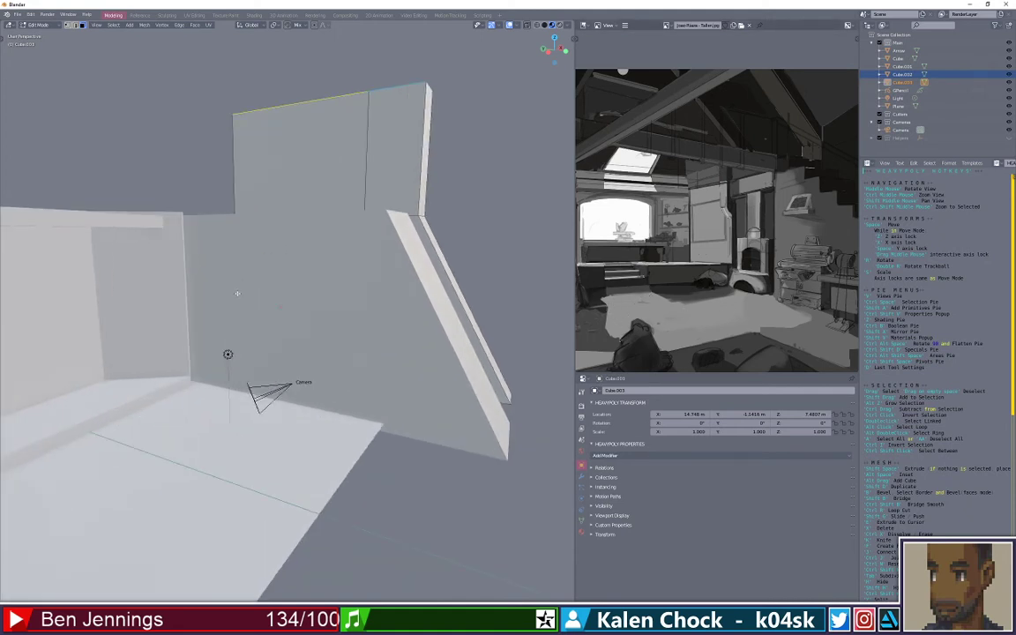
pyautogui.scroll(-3, 253, 285)
pyautogui.moveTo(253, 285); pyautogui.dragTo(292, 226)
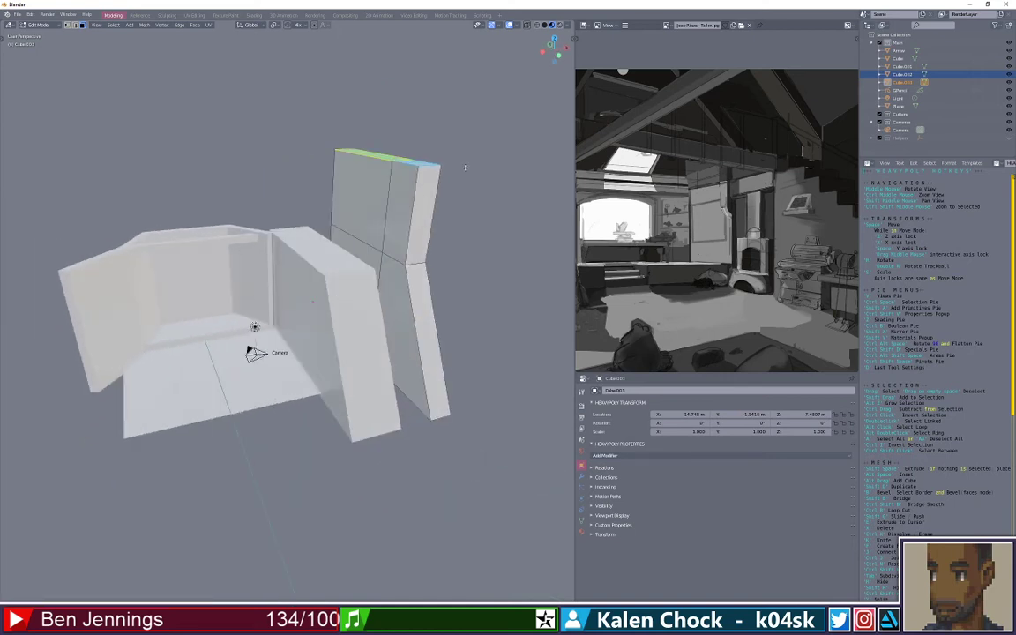
pyautogui.scroll(8, 178, 271)
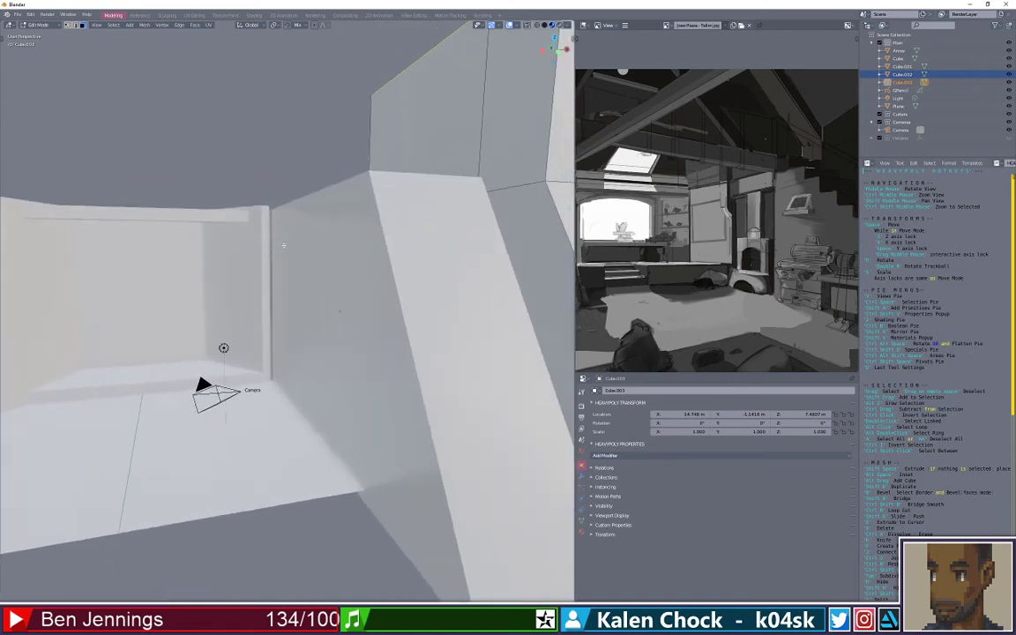
pyautogui.scroll(-3, 289, 239)
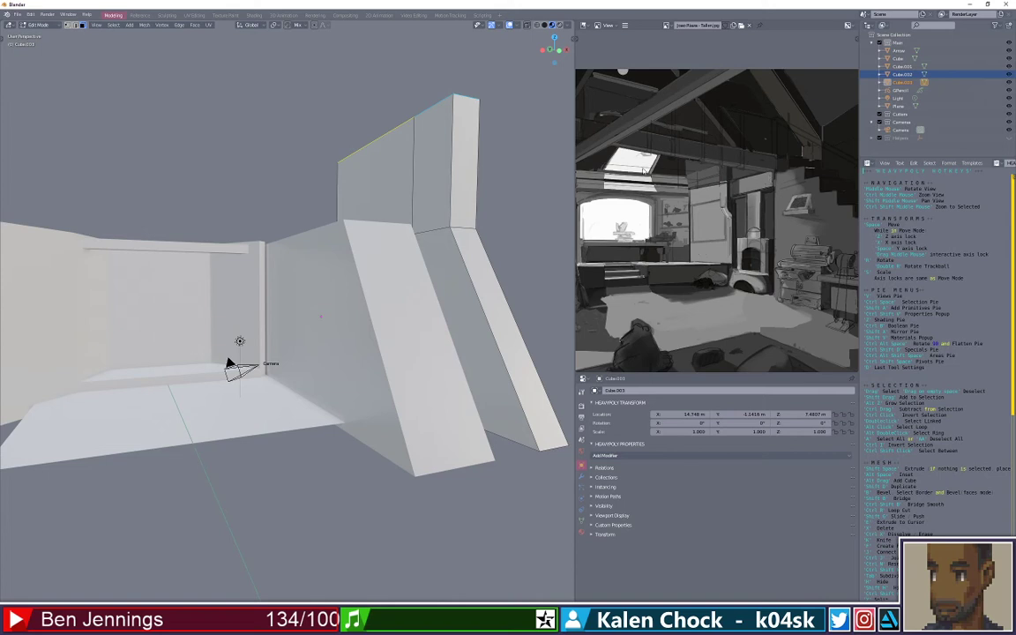
pyautogui.scroll(2, 640, 143)
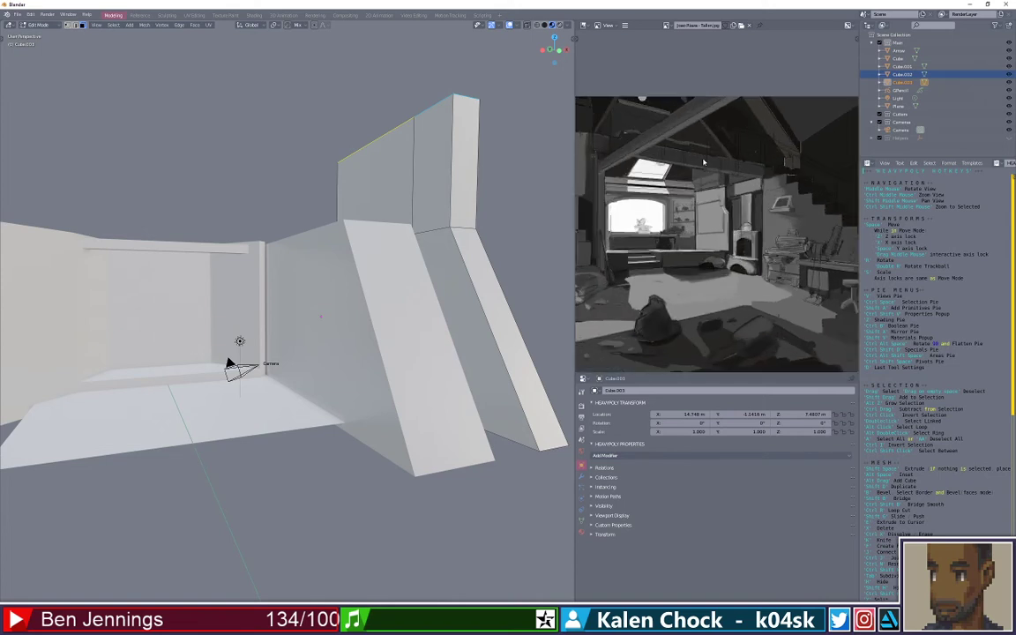
pyautogui.moveTo(703, 161); pyautogui.dragTo(733, 184)
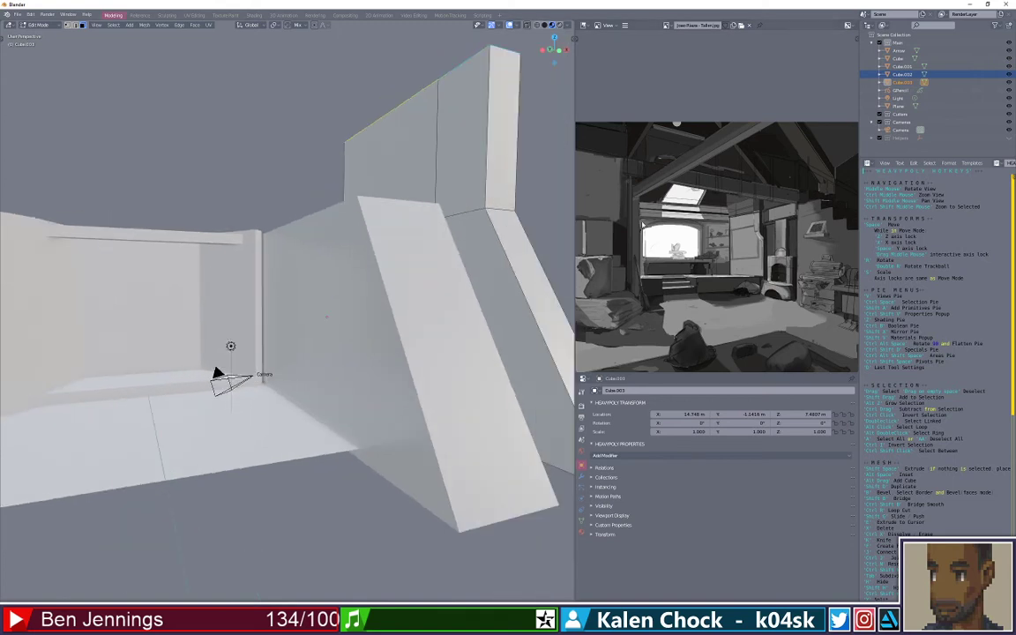
# Examine the whole room layout against the full reference painting, including the arched window wall opposite the stairs
pyautogui.moveTo(288, 271); pyautogui.dragTo(457, 275)
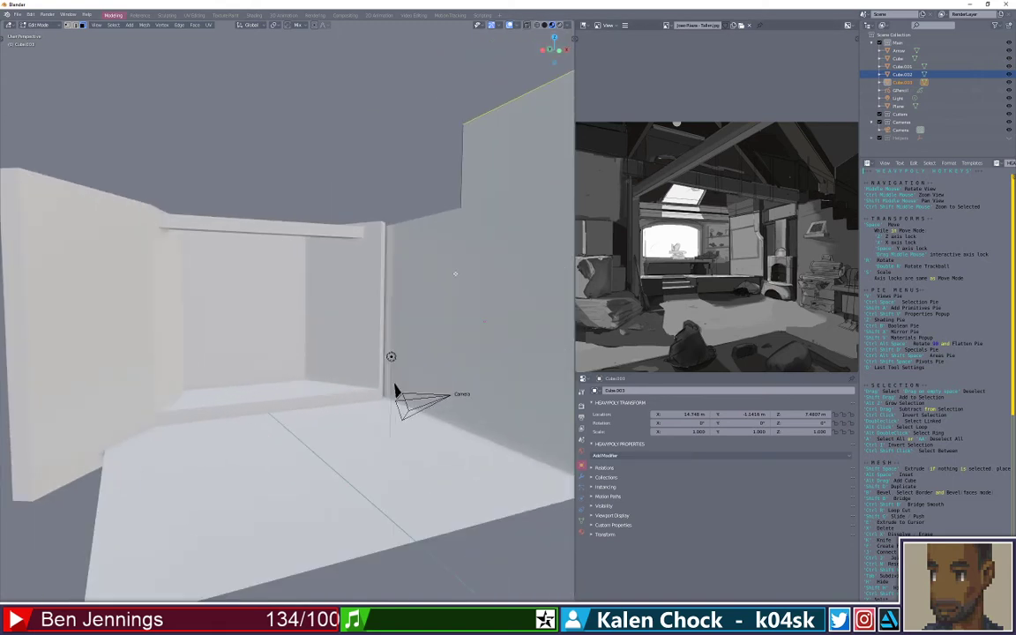
pyautogui.scroll(2, 455, 274)
pyautogui.scroll(-4, 455, 274)
pyautogui.scroll(-3, 724, 261)
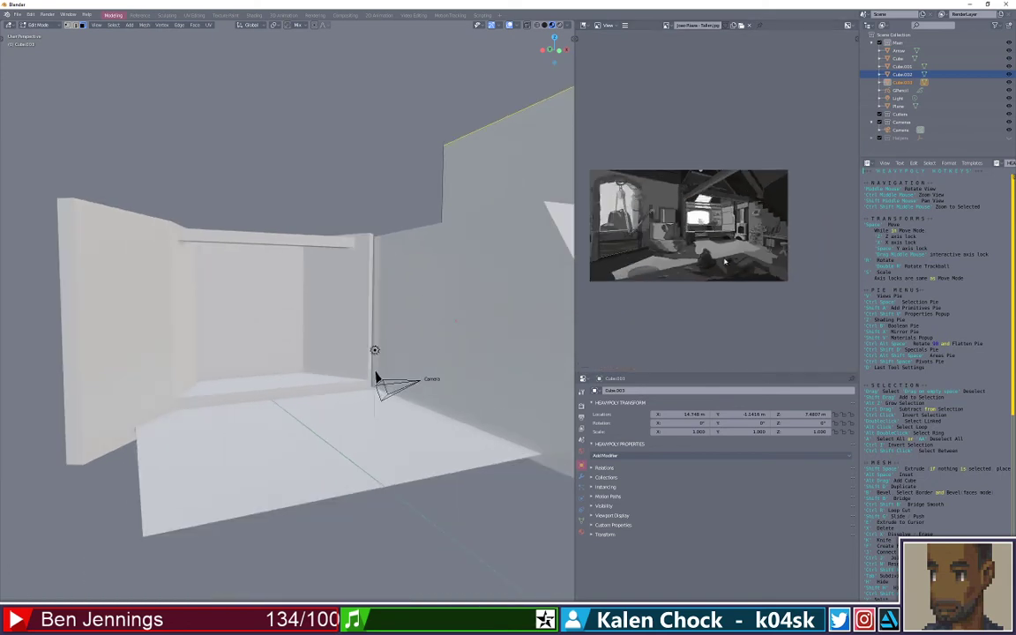
pyautogui.scroll(4, 724, 261)
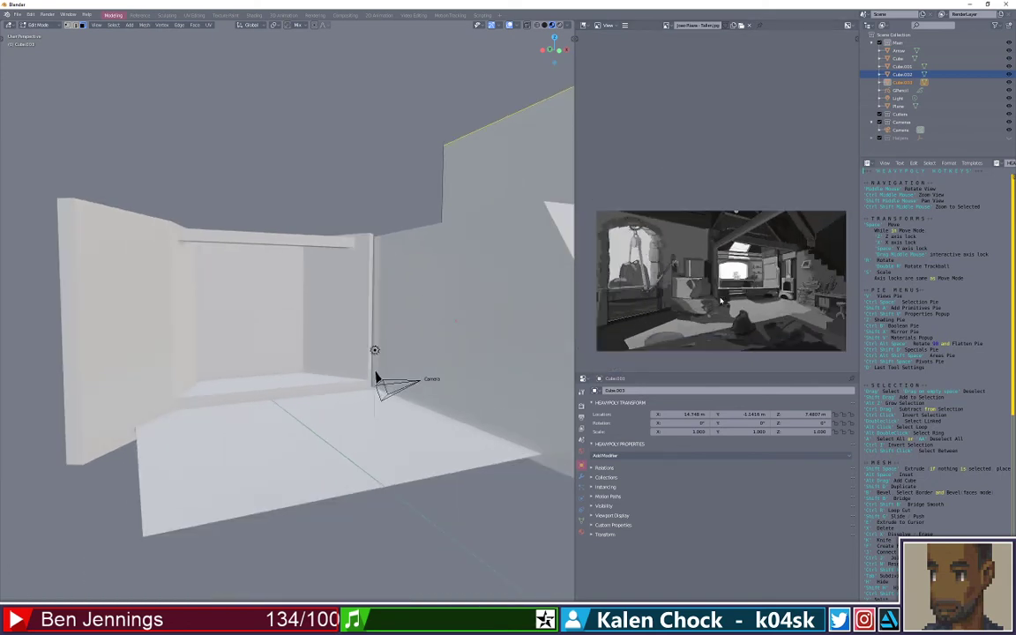
pyautogui.moveTo(721, 300); pyautogui.dragTo(720, 270)
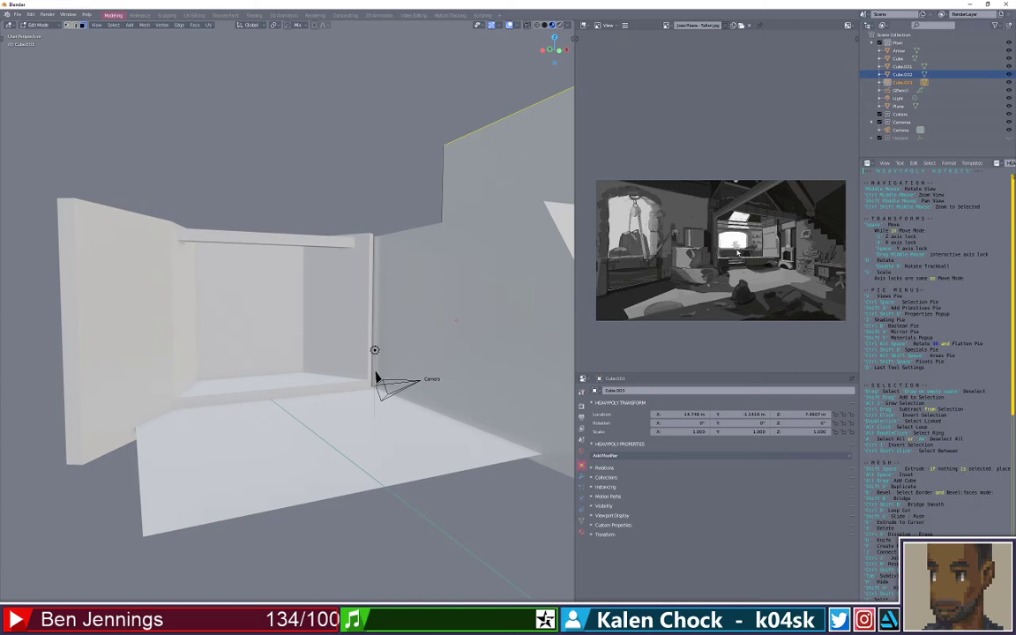
pyautogui.scroll(2, 754, 235)
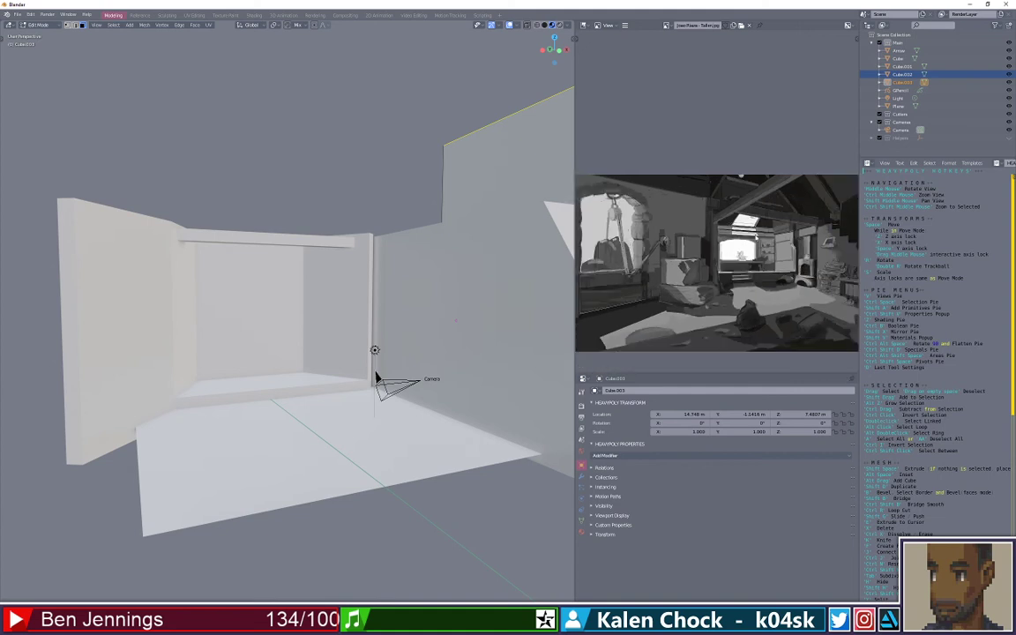
pyautogui.scroll(1, 711, 228)
pyautogui.scroll(1, 712, 228)
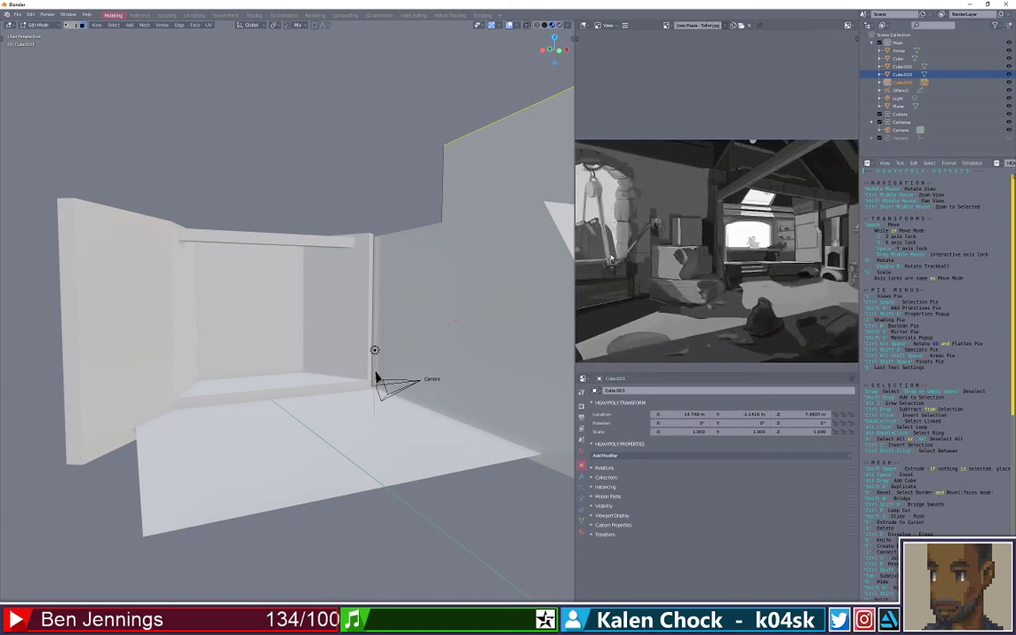
pyautogui.scroll(-1, 617, 256)
pyautogui.scroll(-2, 679, 250)
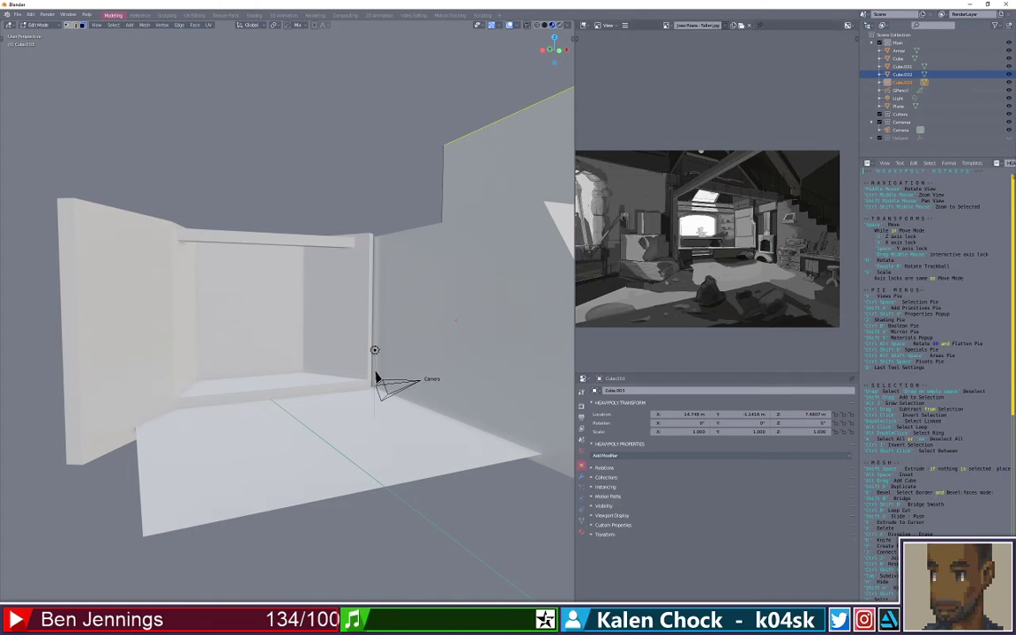
# Switch to Photoshop and mark the arched window wall in the cabin painting with a purple number 1
pyautogui.click(269, 578)
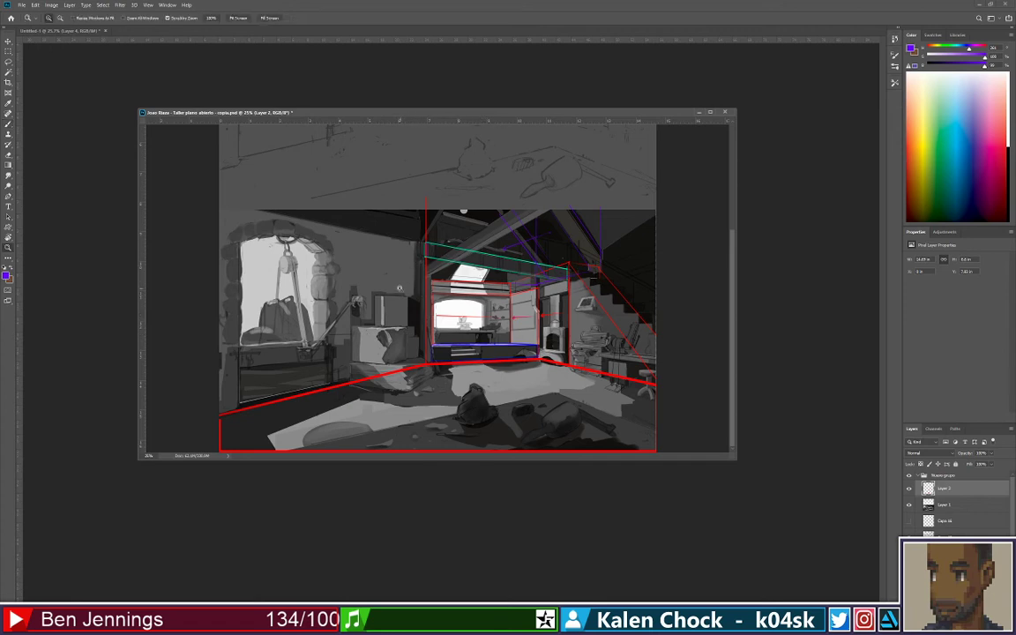
pyautogui.hotkey('ctrl', '+')
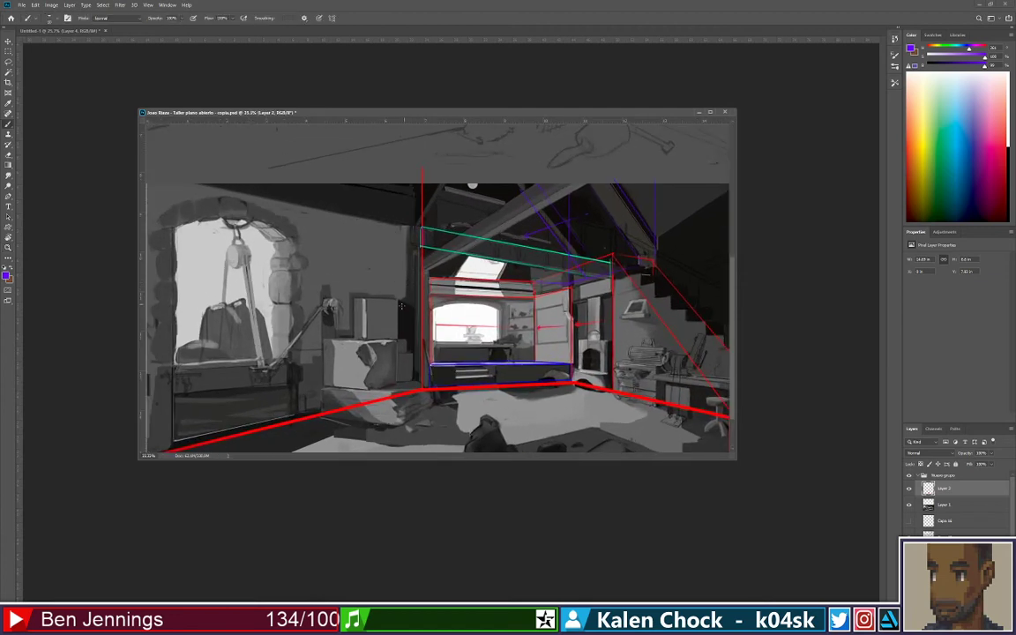
pyautogui.scroll(-2, 399, 277)
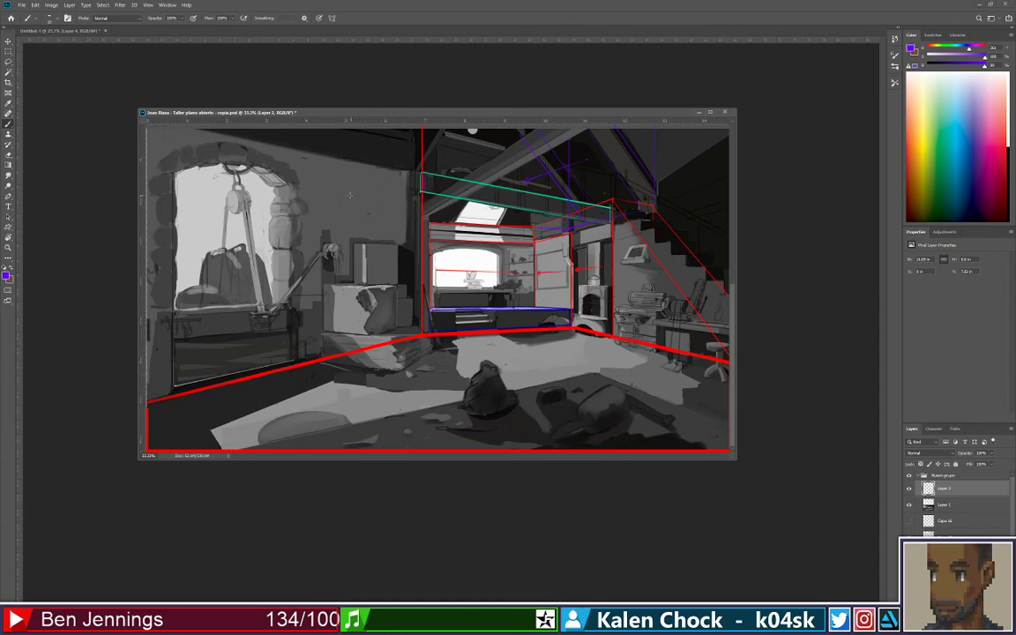
pyautogui.moveTo(326, 209); pyautogui.dragTo(325, 190)
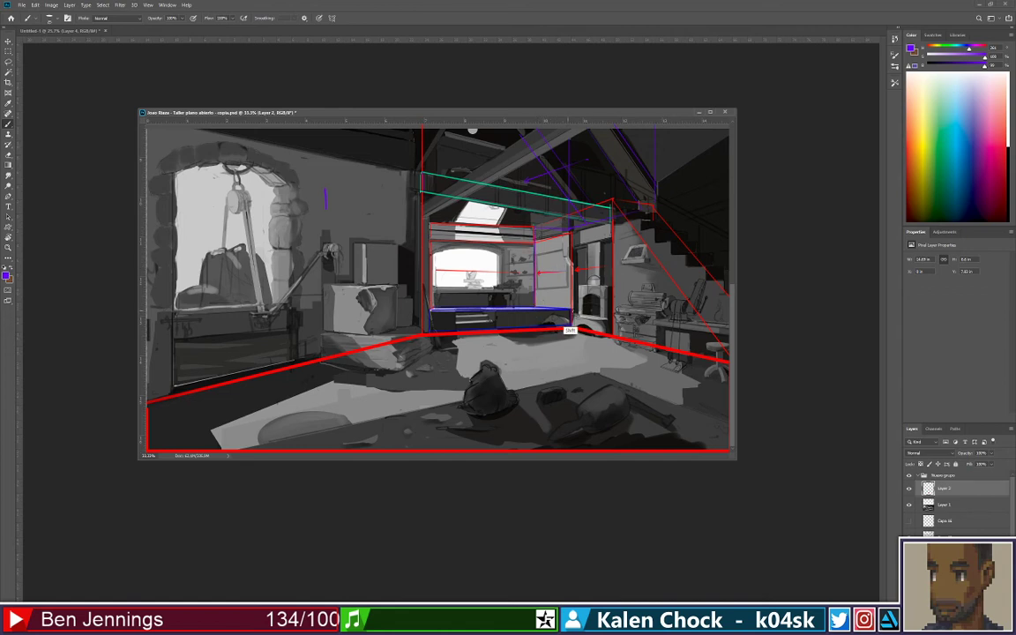
# Outline the fireplace and staircase wall in the painting with connected straight purple lines
pyautogui.keyDown('shift'); pyautogui.click(571, 309); pyautogui.keyUp('shift')
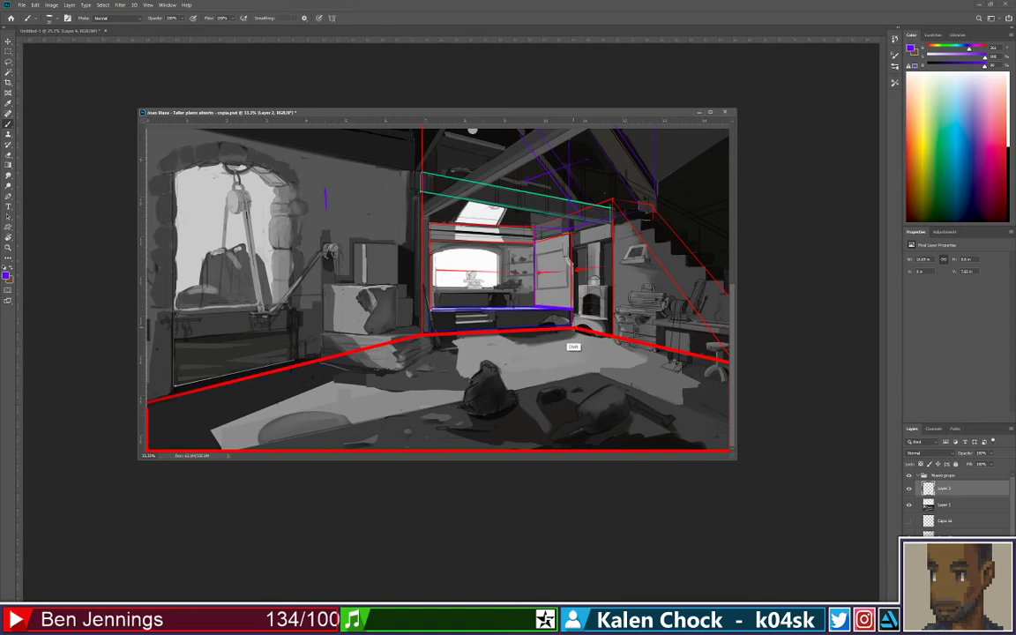
pyautogui.keyDown('shift'); pyautogui.click(727, 362); pyautogui.keyUp('shift')
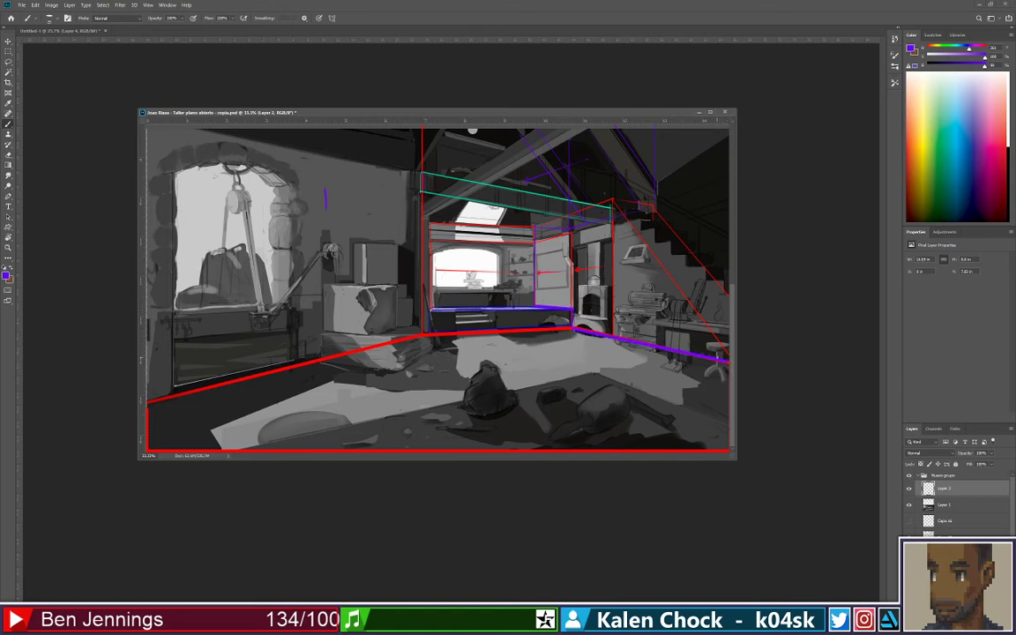
pyautogui.keyDown('shift'); pyautogui.click(610, 201); pyautogui.keyUp('shift')
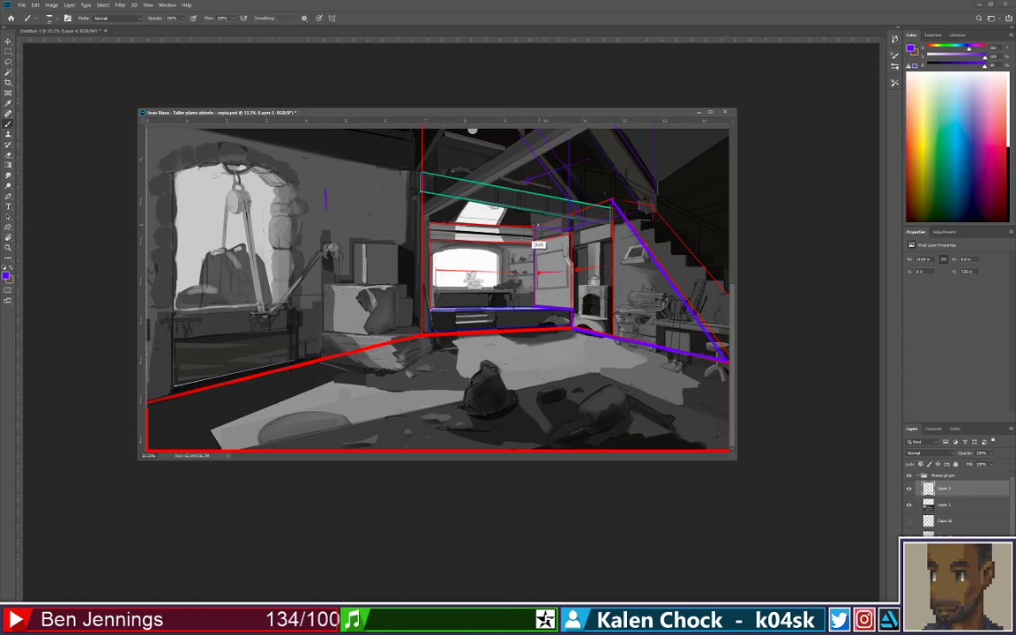
pyautogui.keyDown('shift'); pyautogui.click(534, 225); pyautogui.keyUp('shift')
# Number the fireplace wall 2 in white, and the back alcove 3 and floor 5 in purple
pyautogui.moveTo(958, 59); pyautogui.dragTo(925, 59)
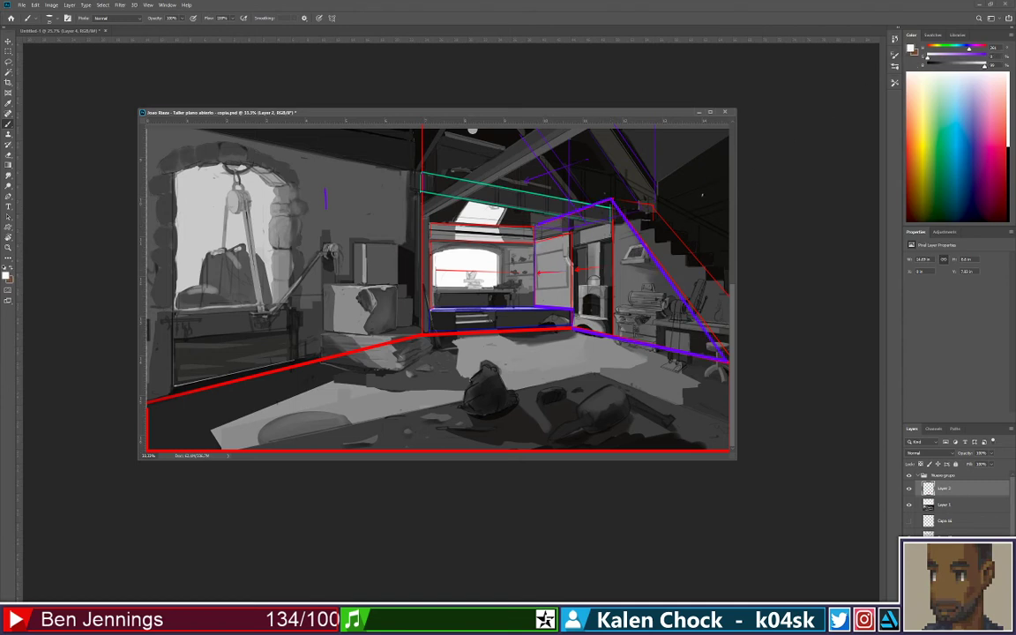
pyautogui.moveTo(595, 272); pyautogui.dragTo(607, 284)
pyautogui.press('x')
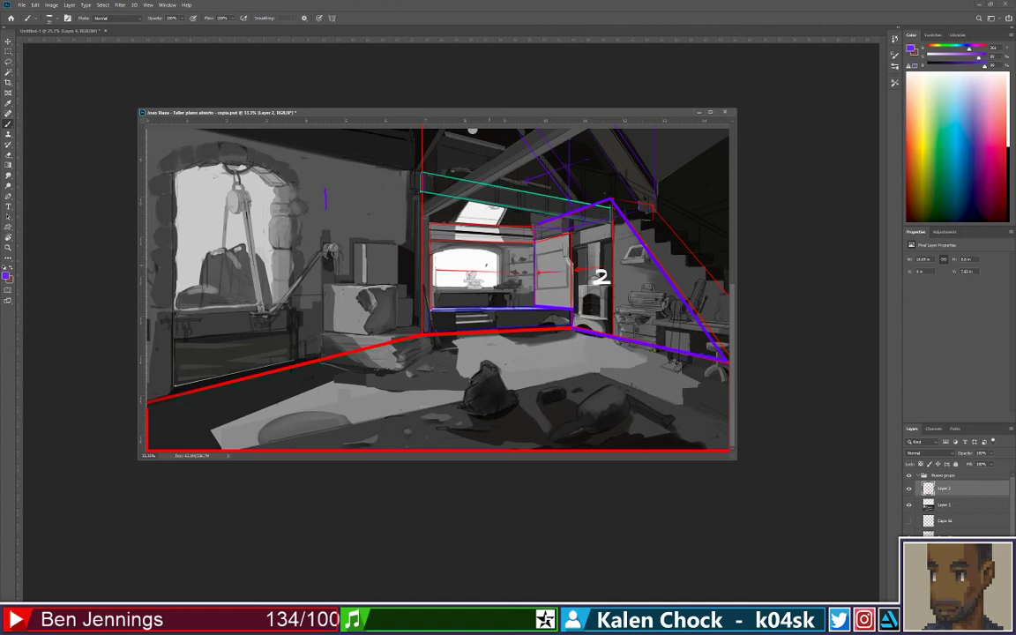
pyautogui.moveTo(473, 260)
pyautogui.mouseDown()
pyautogui.moveTo(483, 267)
pyautogui.moveTo(474, 275)
pyautogui.mouseUp()
pyautogui.moveTo(496, 354)
pyautogui.mouseDown()
pyautogui.moveTo(493, 371)
pyautogui.moveTo(507, 350)
pyautogui.mouseUp()
# Outline the upper roof and staircase area with straight green lines, following the wall tops, stair slope and painting's edges
pyautogui.moveTo(927, 48); pyautogui.dragTo(946, 50)
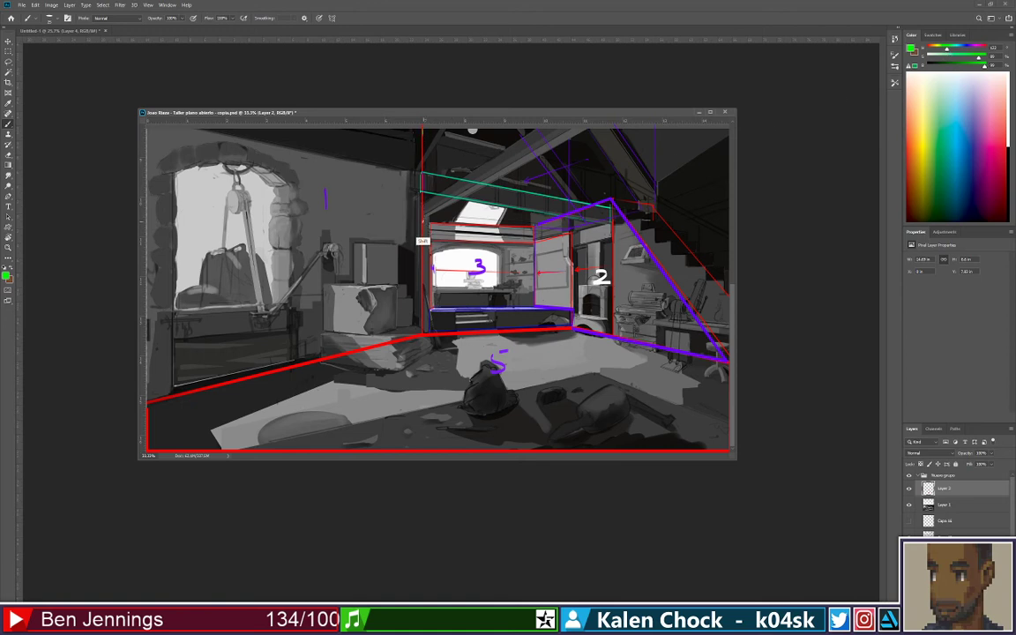
pyautogui.click(423, 222)
pyautogui.keyDown('shift'); pyautogui.click(534, 224); pyautogui.keyUp('shift')
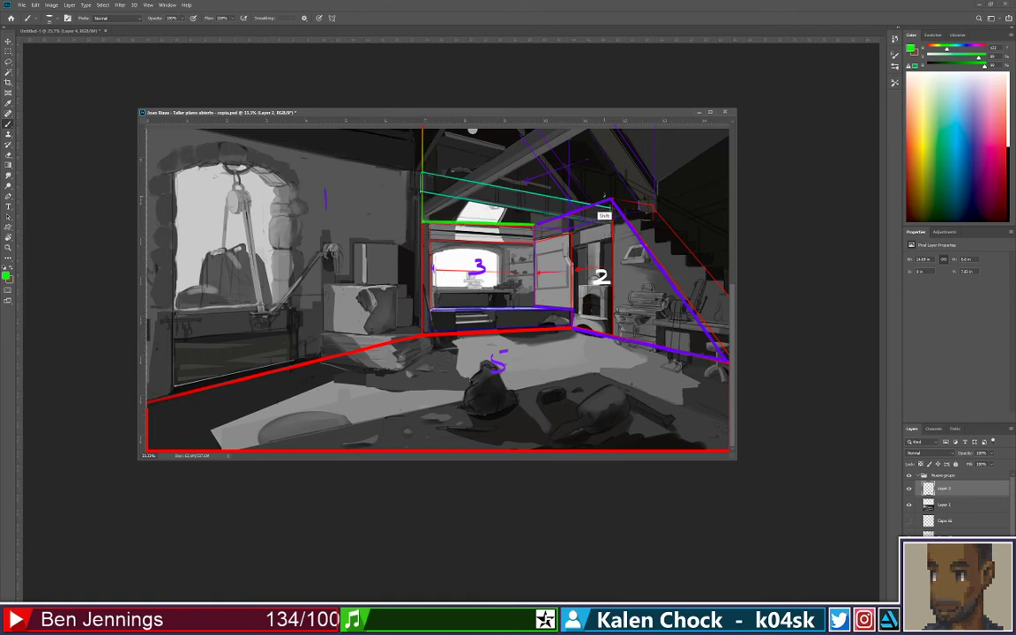
pyautogui.keyDown('shift'); pyautogui.click(608, 201); pyautogui.keyUp('shift')
pyautogui.keyDown('shift'); pyautogui.click(651, 206); pyautogui.keyUp('shift')
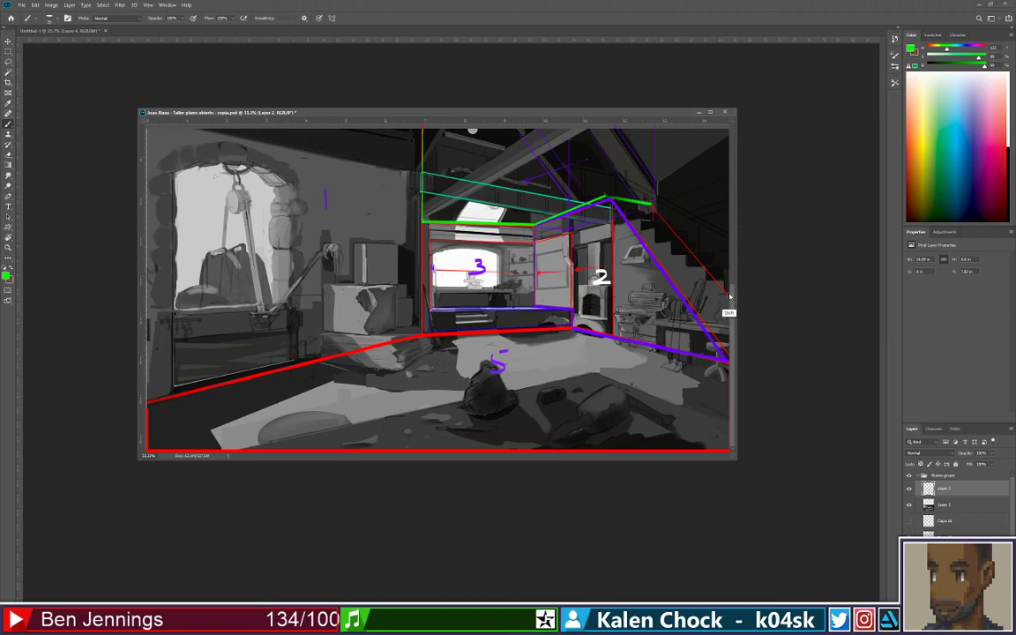
pyautogui.keyDown('shift'); pyautogui.click(728, 294); pyautogui.keyUp('shift')
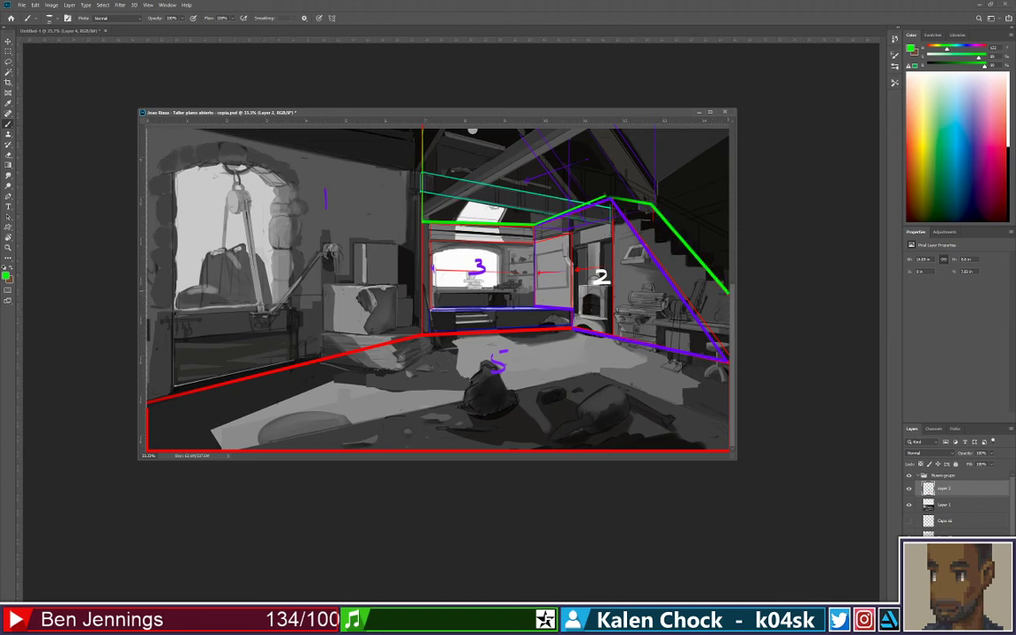
pyautogui.moveTo(729, 294); pyautogui.dragTo(729, 124)
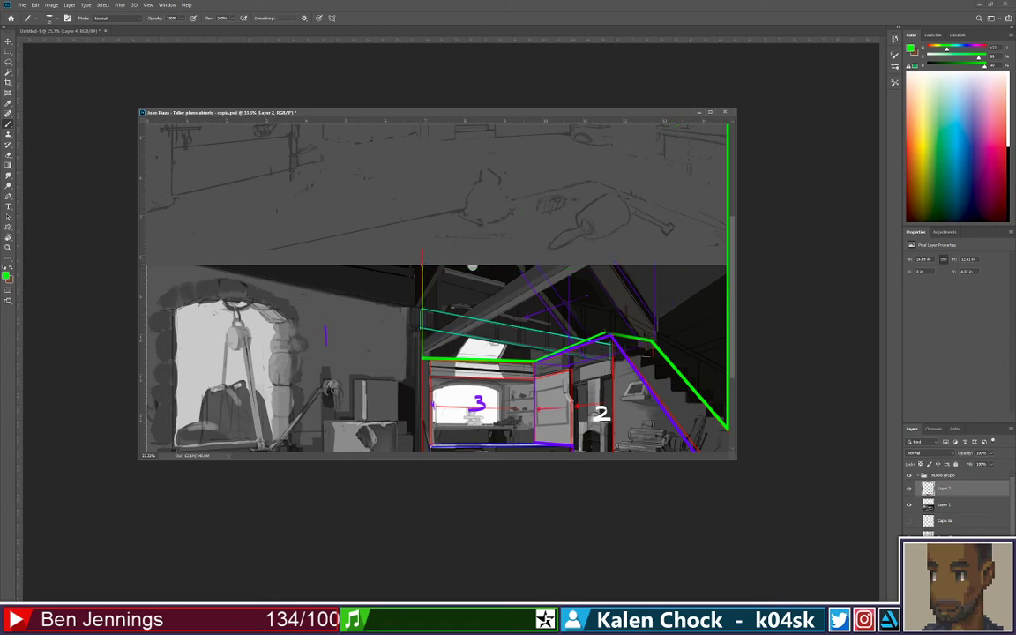
pyautogui.keyDown('shift'); pyautogui.click(729, 266); pyautogui.keyUp('shift')
pyautogui.moveTo(728, 266); pyautogui.dragTo(677, 264)
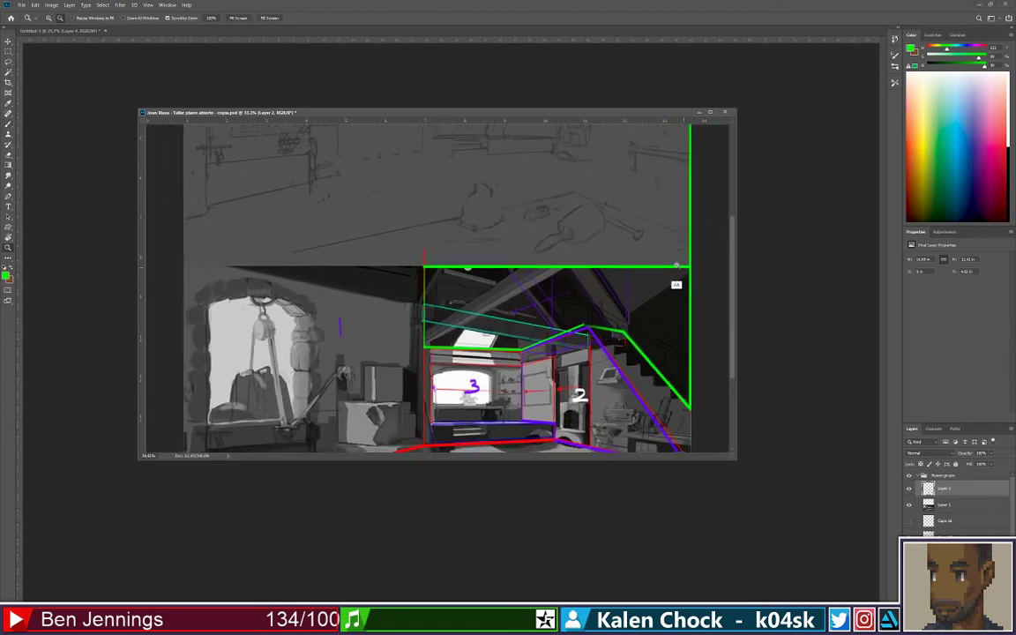
# Delete the excess green line that extends above the painting into the sketch area
pyautogui.press('m')
pyautogui.moveTo(586, 139); pyautogui.dragTo(682, 253)
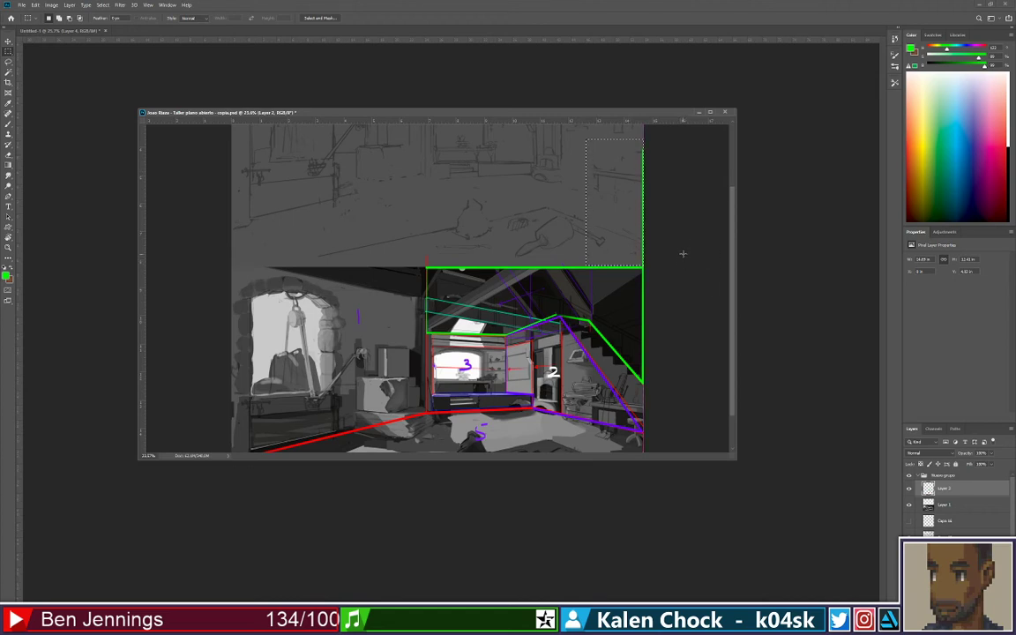
pyautogui.press('Delete')
pyautogui.hotkey('ctrl', 'd')
# On a new layer beneath the outlines, select the outlined roof area with the Polygonal Lasso and fill it with green
pyautogui.click(963, 507)
pyautogui.press('l')
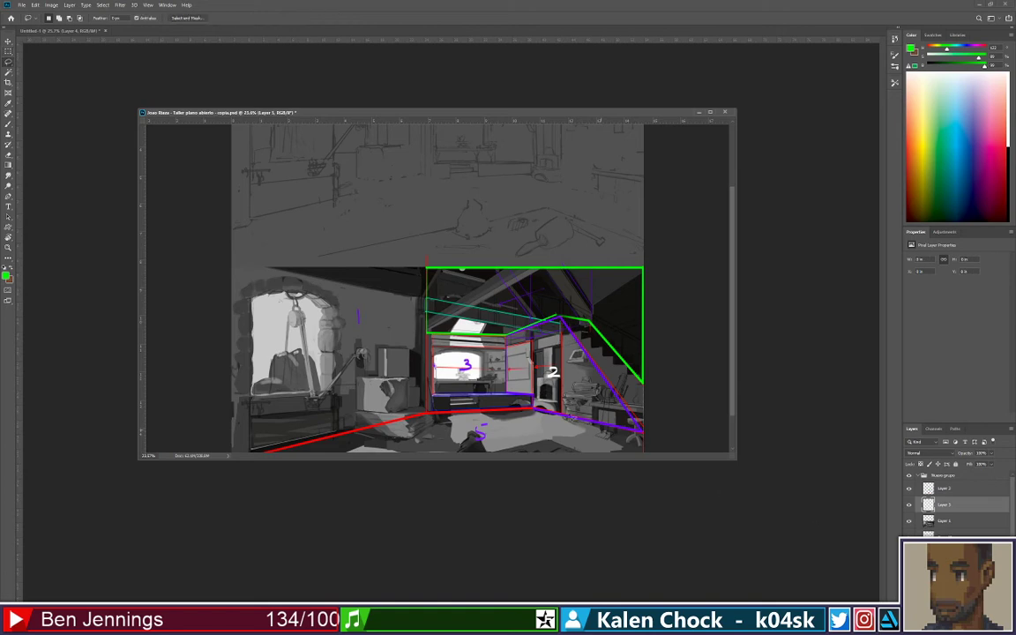
pyautogui.click(8, 63)
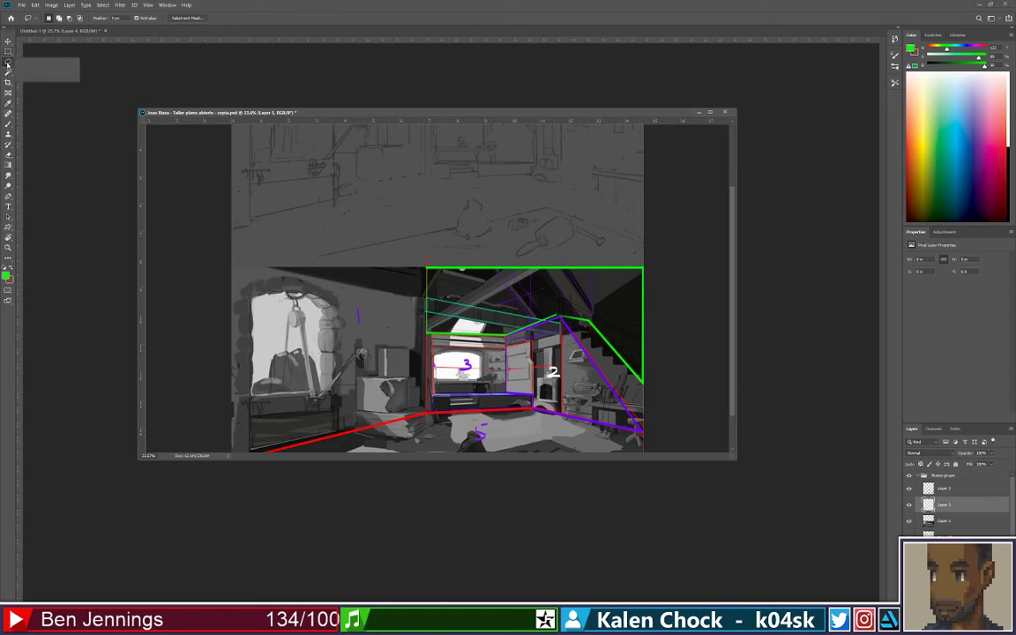
pyautogui.click(36, 64)
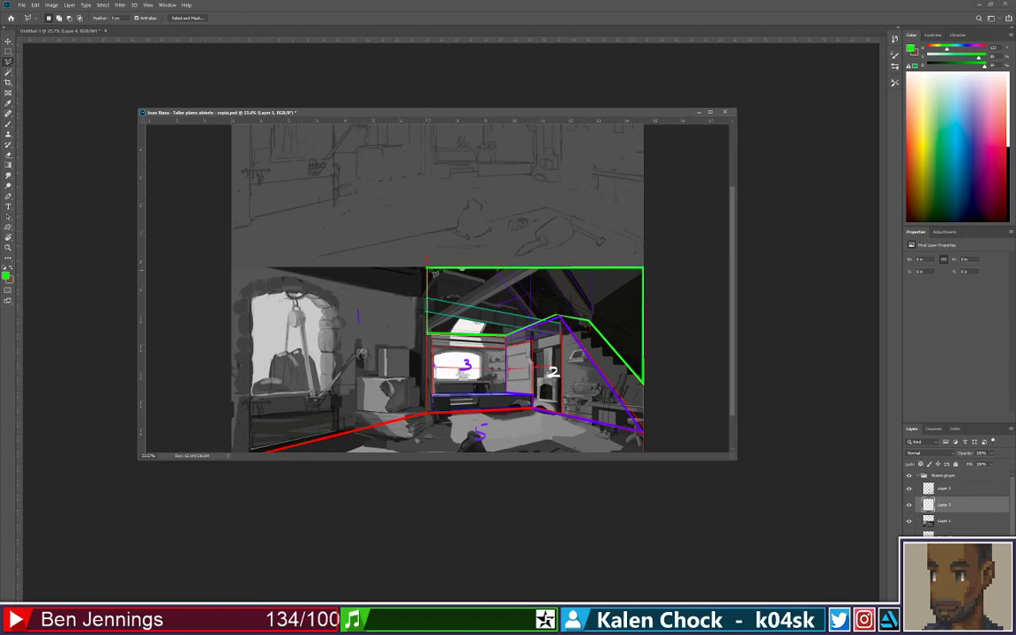
pyautogui.click(426, 267)
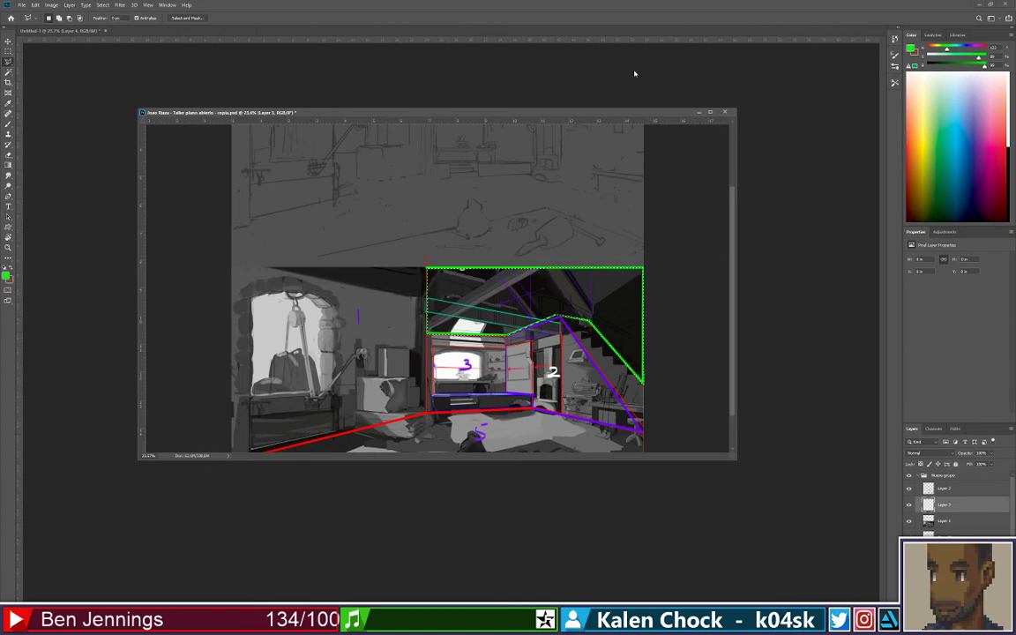
pyautogui.hotkey('alt', 'BackSpace')
pyautogui.hotkey('ctrl', 'd')
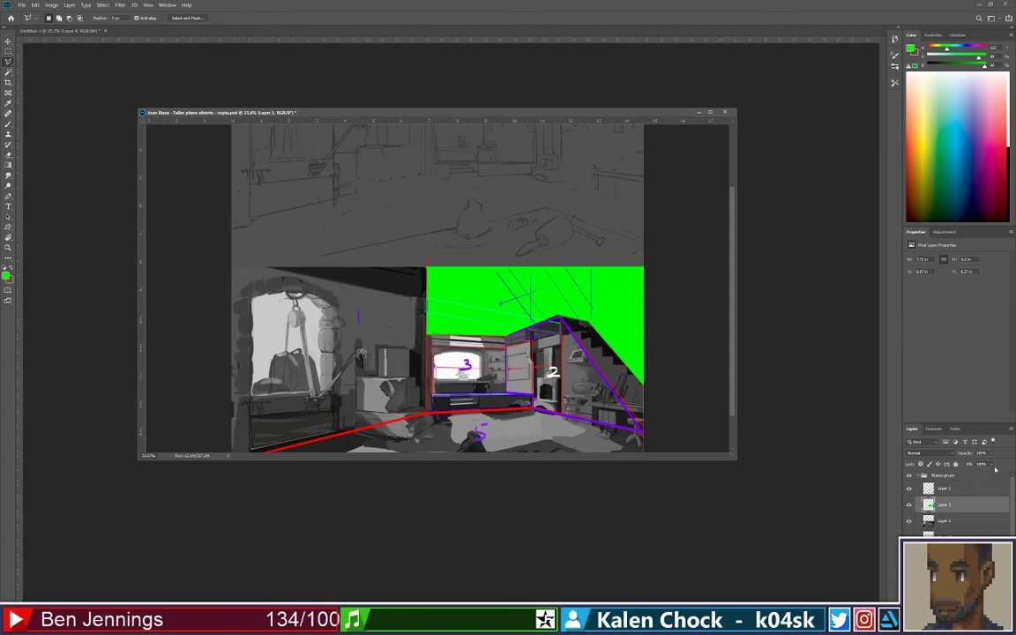
# Make the green fill layer translucent and place it above the outline layer
pyautogui.moveTo(995, 469); pyautogui.dragTo(964, 490)
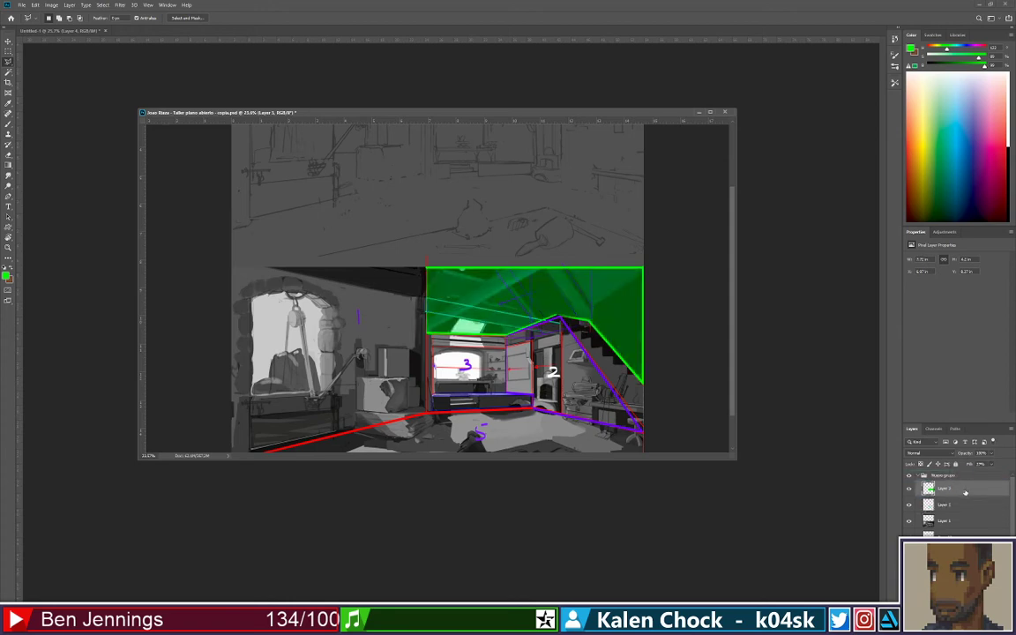
pyautogui.press('z')
pyautogui.moveTo(356, 296)
pyautogui.mouseDown()
pyautogui.moveTo(348, 309)
pyautogui.moveTo(392, 328)
pyautogui.mouseUp()
pyautogui.scroll(-3, 387, 252)
pyautogui.press('l')
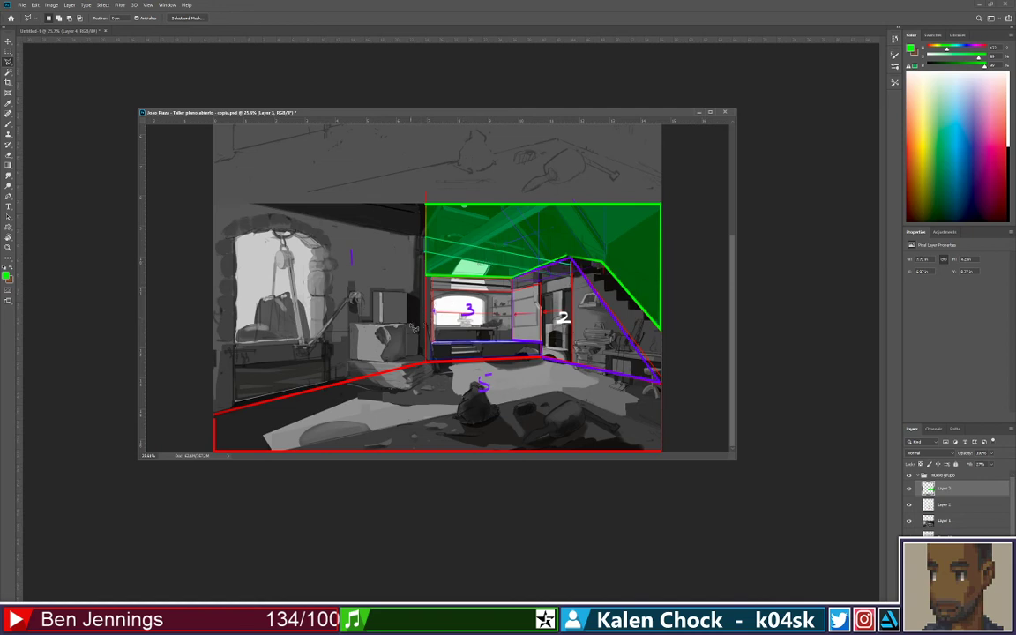
pyautogui.click(948, 503)
pyautogui.click(963, 488)
# Select the outlined floor area with the Polygonal Lasso and fill it with red on Layer 3
pyautogui.press('b')
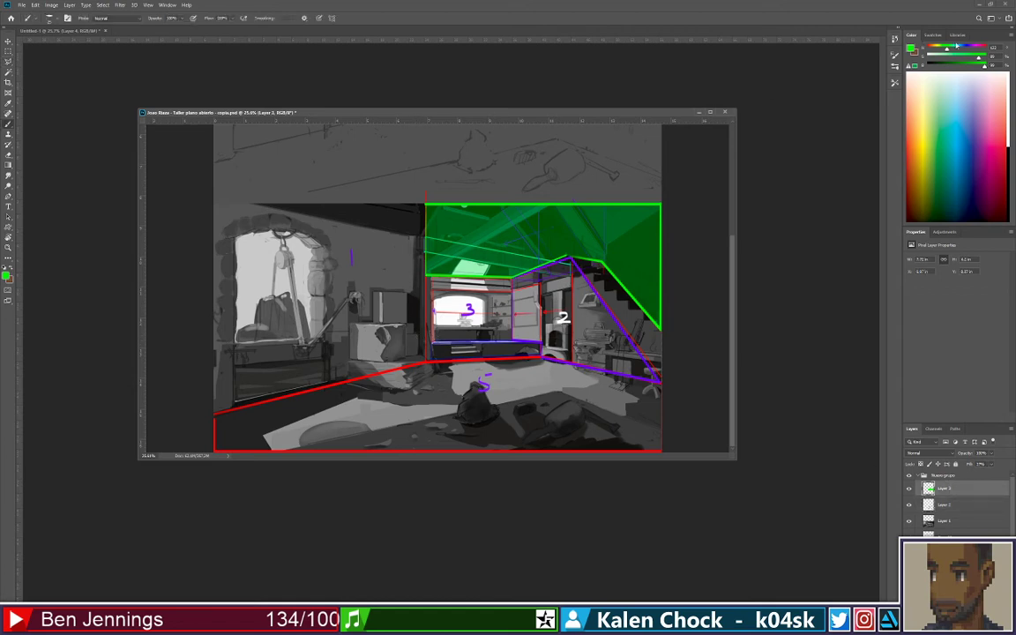
pyautogui.press('x')
pyautogui.press('l')
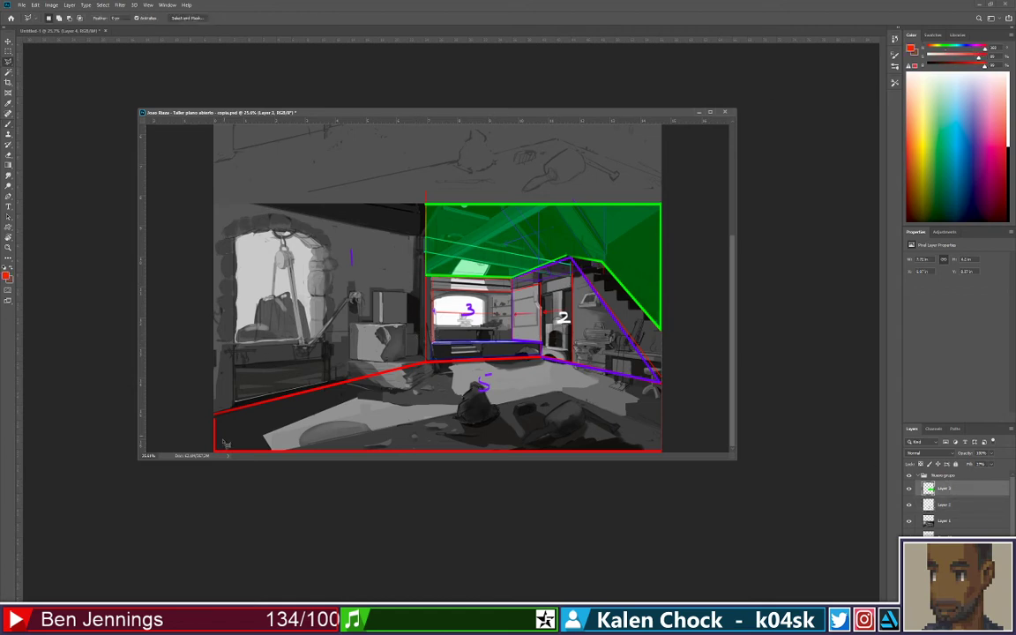
pyautogui.click(224, 416)
pyautogui.hotkey('alt', 'BackSpace')
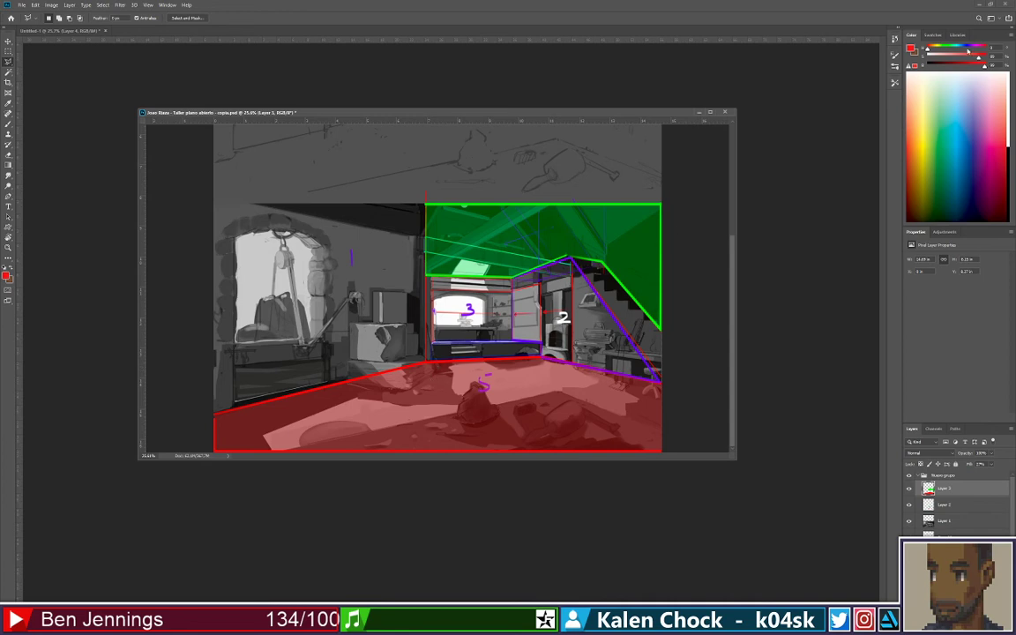
# Select the whole arched window wall with the Polygonal Lasso and fill it with blue
pyautogui.click(965, 50)
pyautogui.click(234, 403)
pyautogui.click(427, 362)
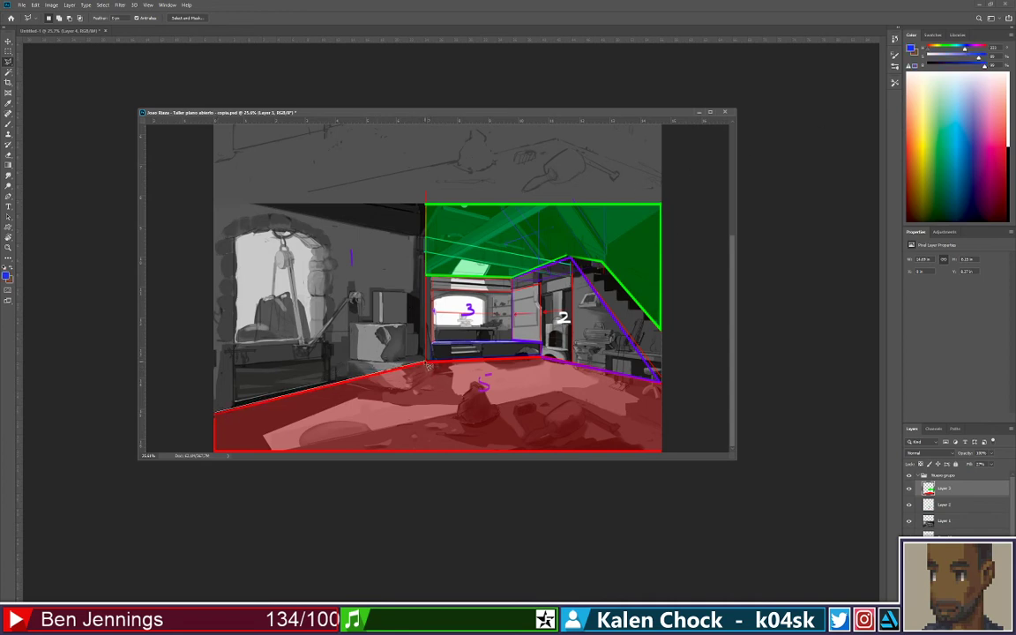
pyautogui.click(425, 205)
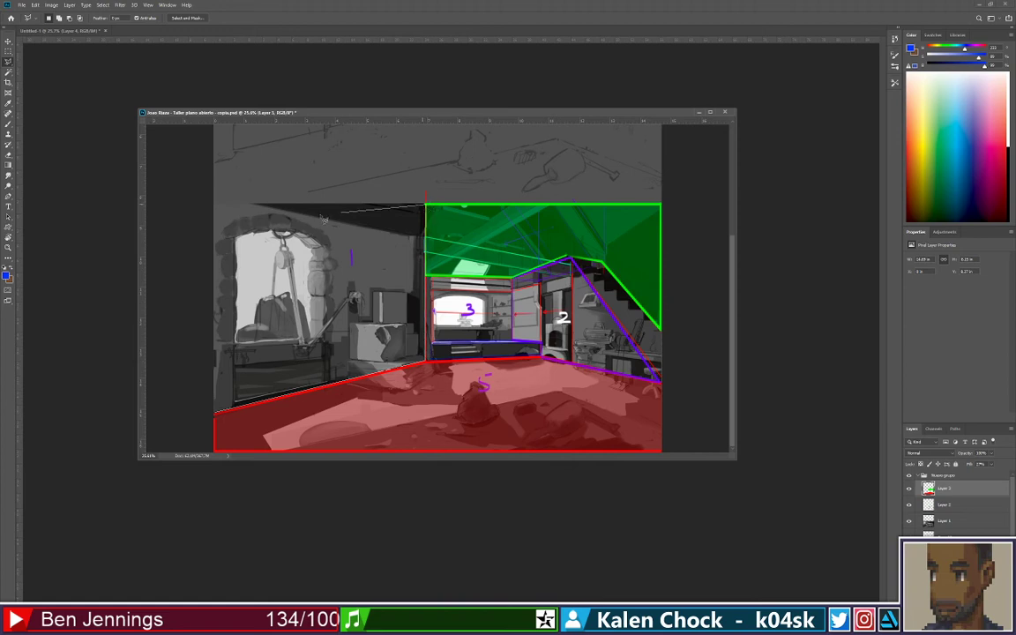
pyautogui.click(214, 205)
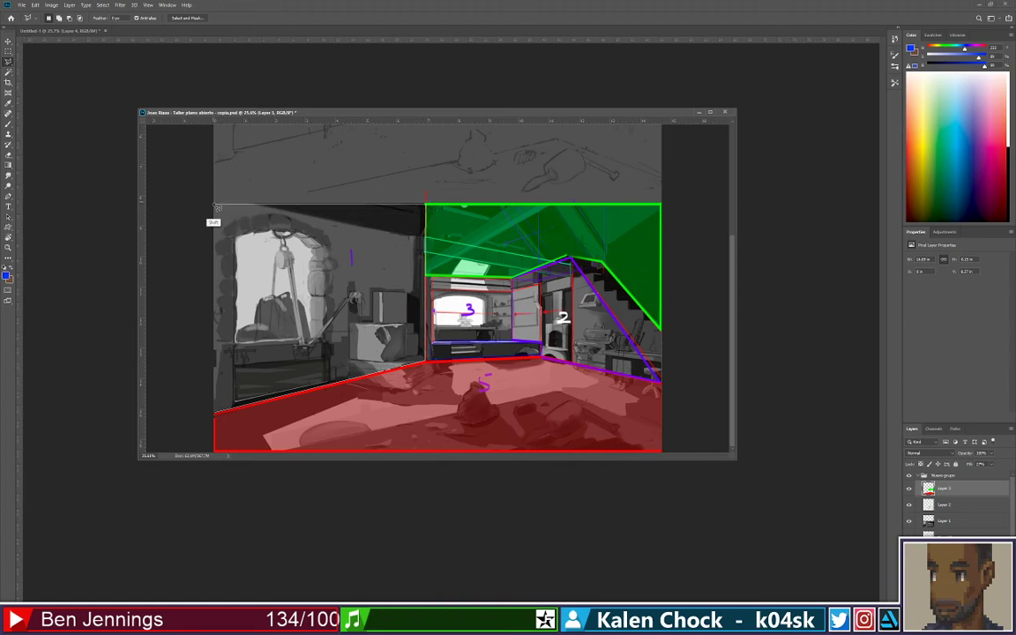
pyautogui.click(214, 408)
pyautogui.hotkey('alt', 'BackSpace')
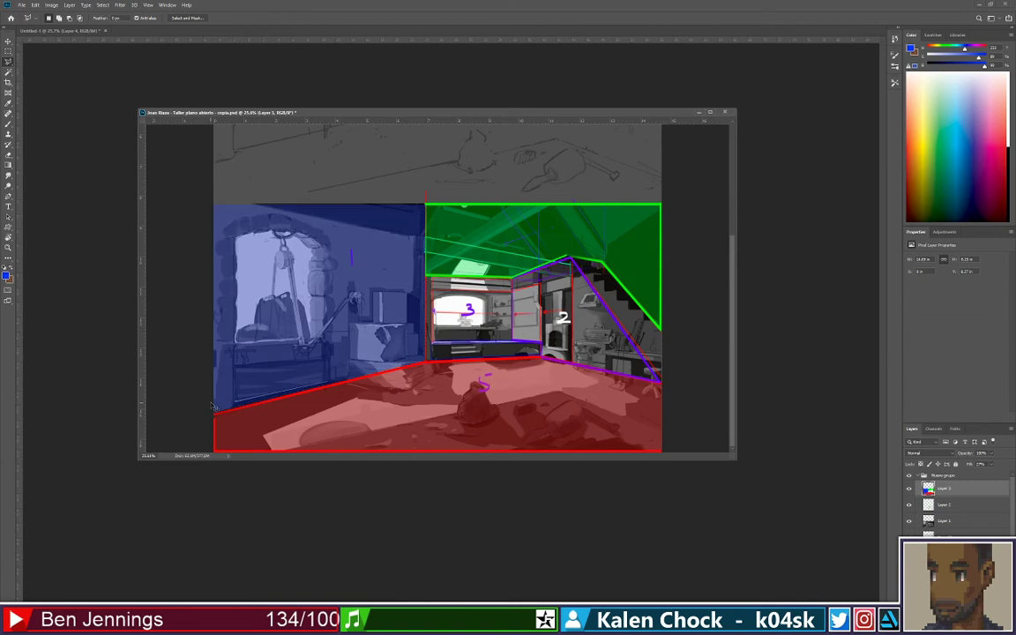
# Extend the canvas with the Crop tool to add a wide blank area beside the sketch and painting
pyautogui.press('z')
pyautogui.keyDown('alt'); pyautogui.click(435, 291); pyautogui.keyUp('alt')
pyautogui.click(436, 291)
pyautogui.moveTo(436, 291); pyautogui.dragTo(497, 215)
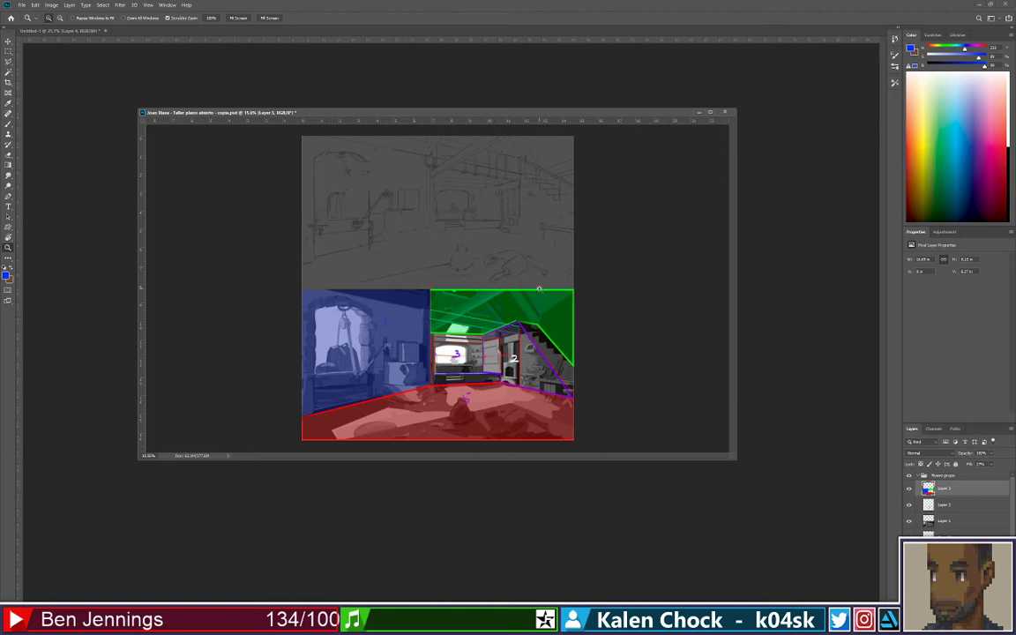
pyautogui.press('l')
pyautogui.press('c')
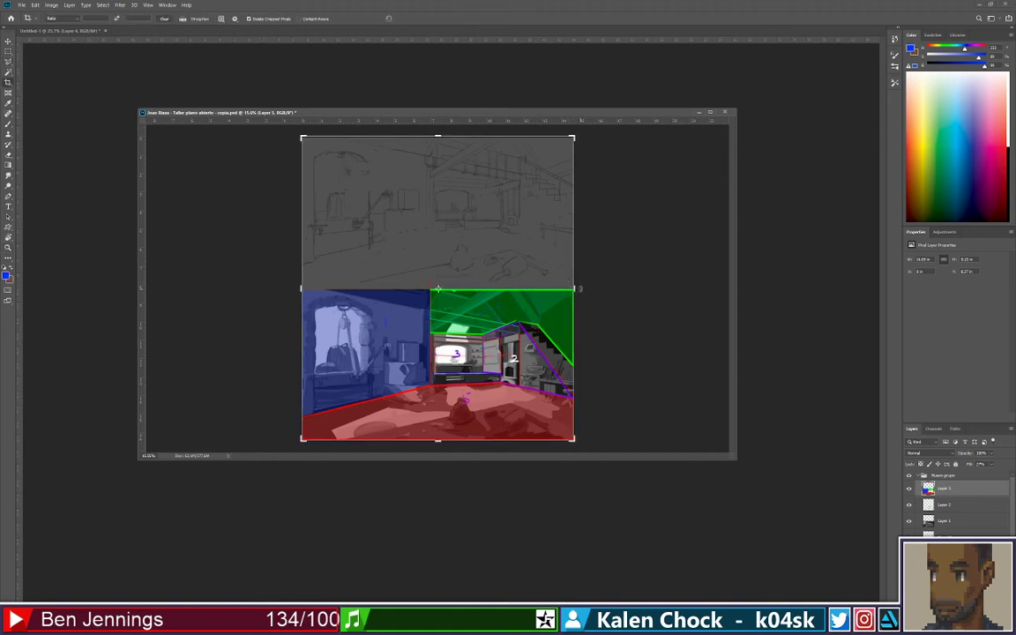
pyautogui.moveTo(575, 289); pyautogui.dragTo(684, 290)
pyautogui.press('Return')
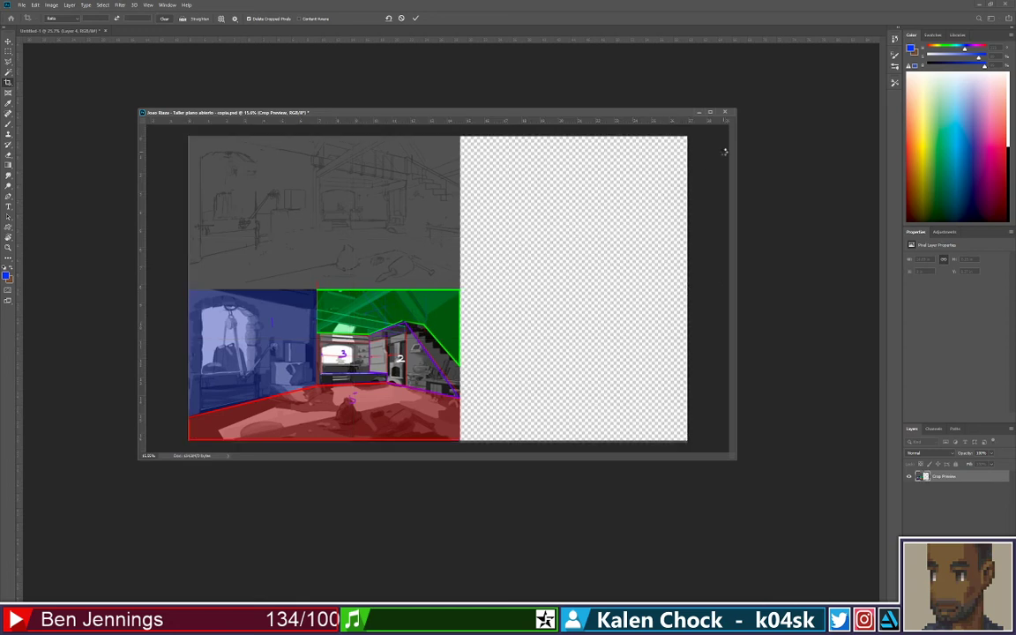
# Add a new empty layer above the colour fill layer
pyautogui.scroll(-1, 1008, 513)
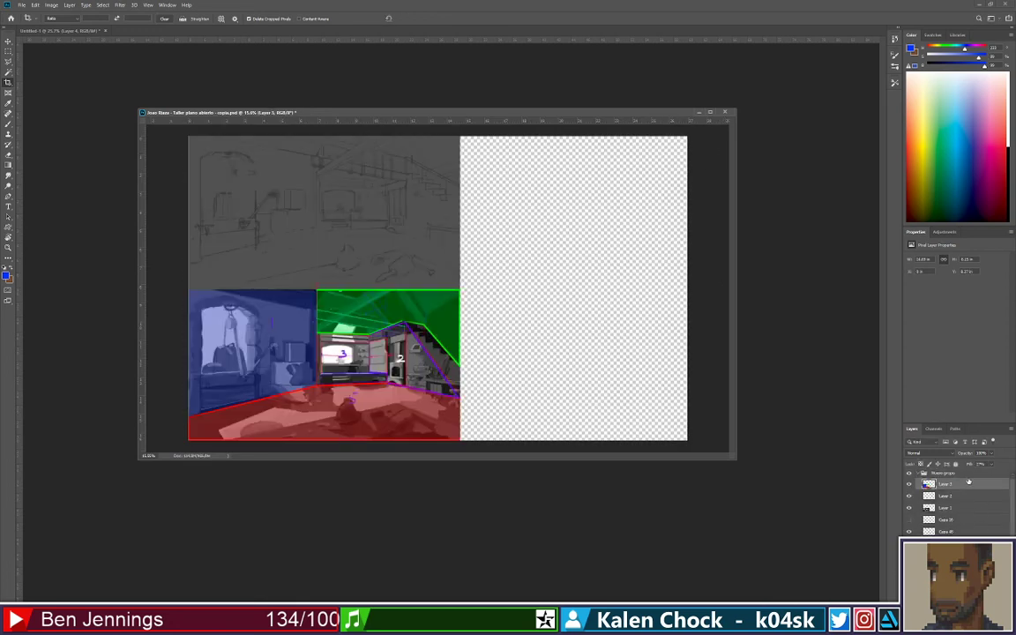
pyautogui.click(968, 474)
pyautogui.hotkey('ctrl', 'shift', 'alt', 'n')
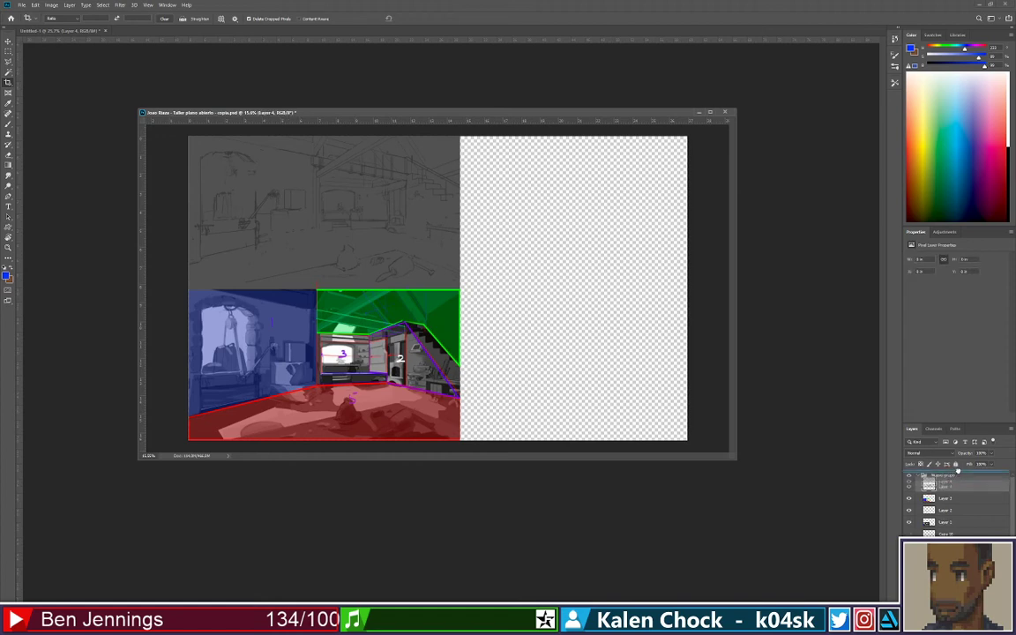
# Move Layer 4 above the group, set white as the drawing colour and add an empty layer above the Fondo layer
pyautogui.moveTo(953, 491); pyautogui.dragTo(958, 475)
pyautogui.click(920, 58)
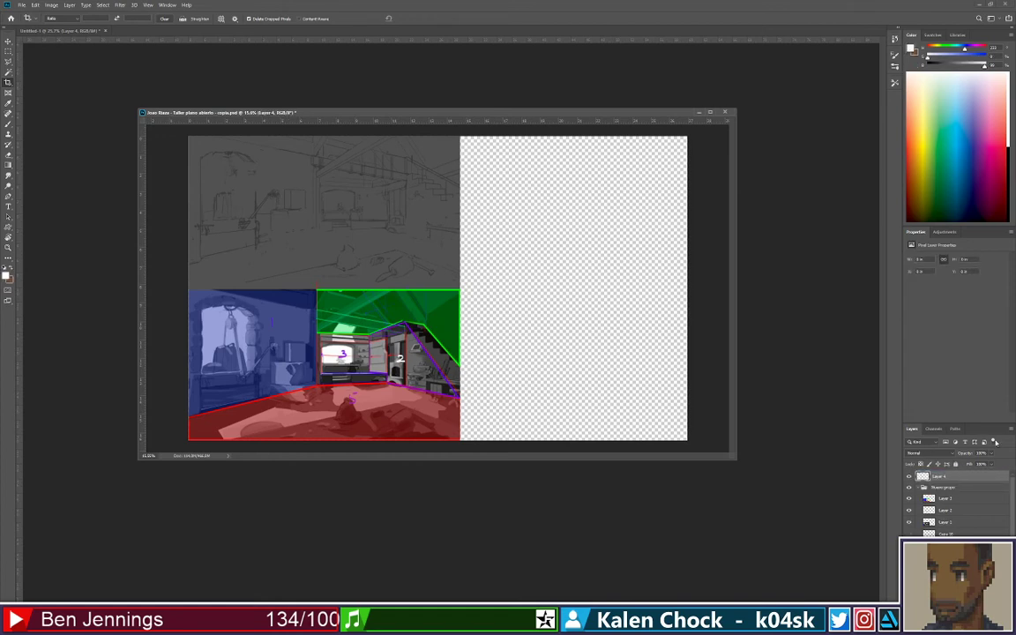
pyautogui.click(944, 552)
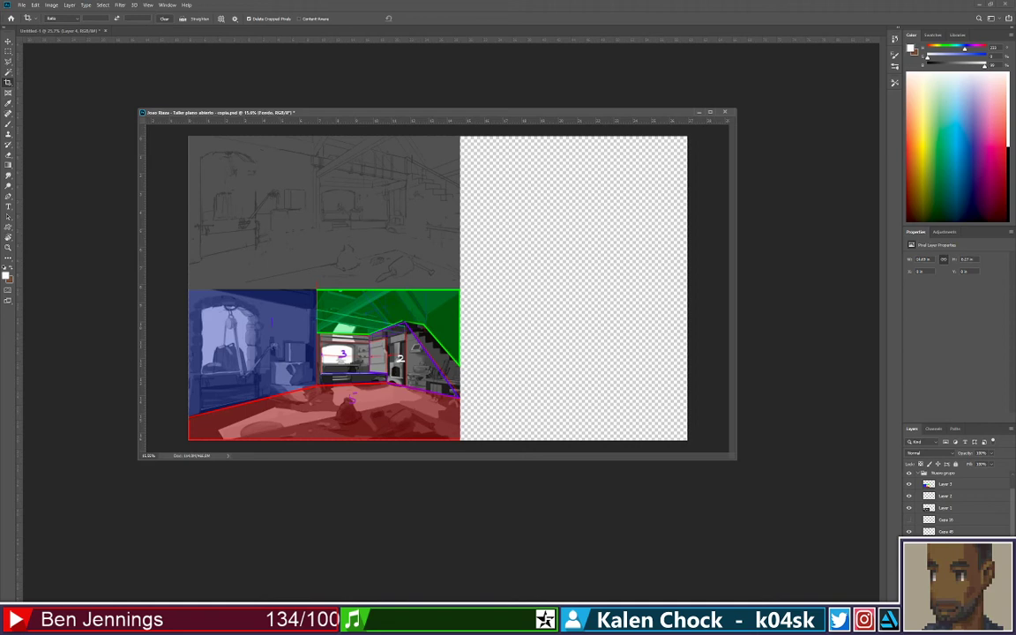
pyautogui.hotkey('ctrl', 'shift', 'alt', 'n')
pyautogui.hotkey('alt', 'BackSpace')
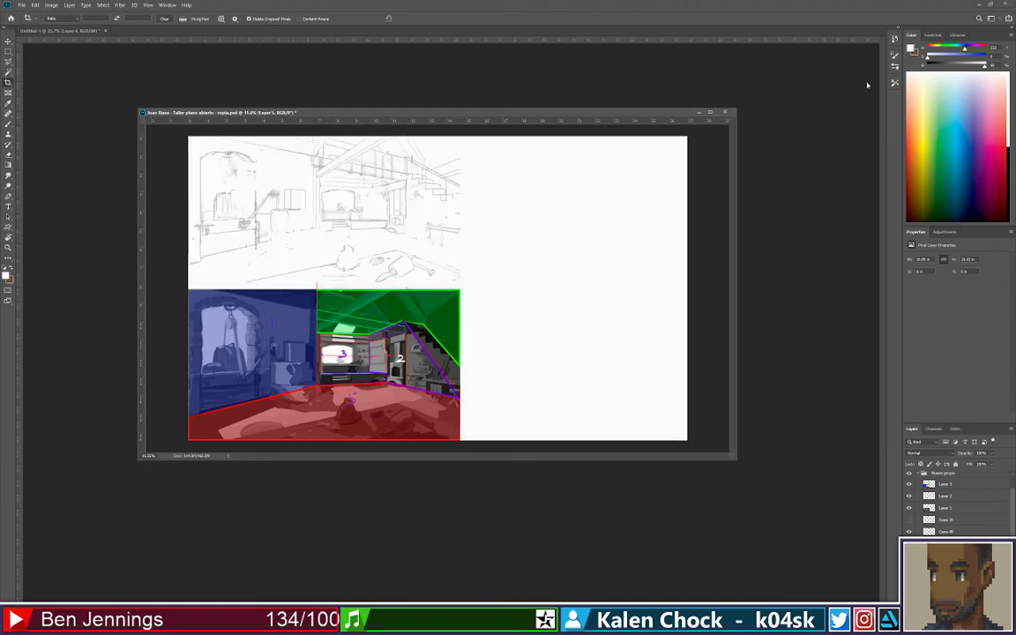
pyautogui.press('z')
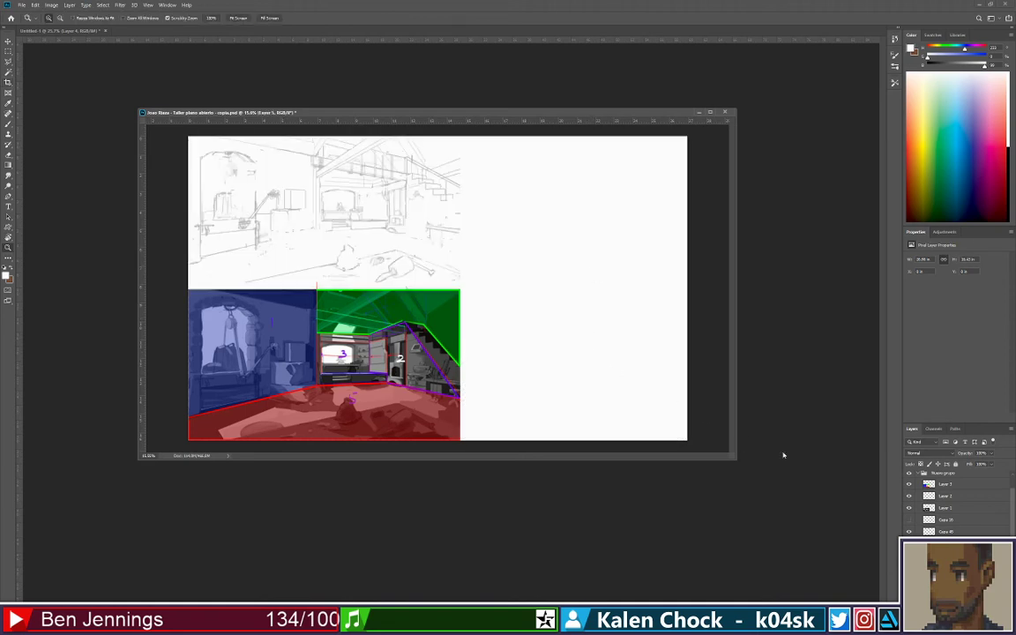
pyautogui.hotkey('ctrl', 'z')
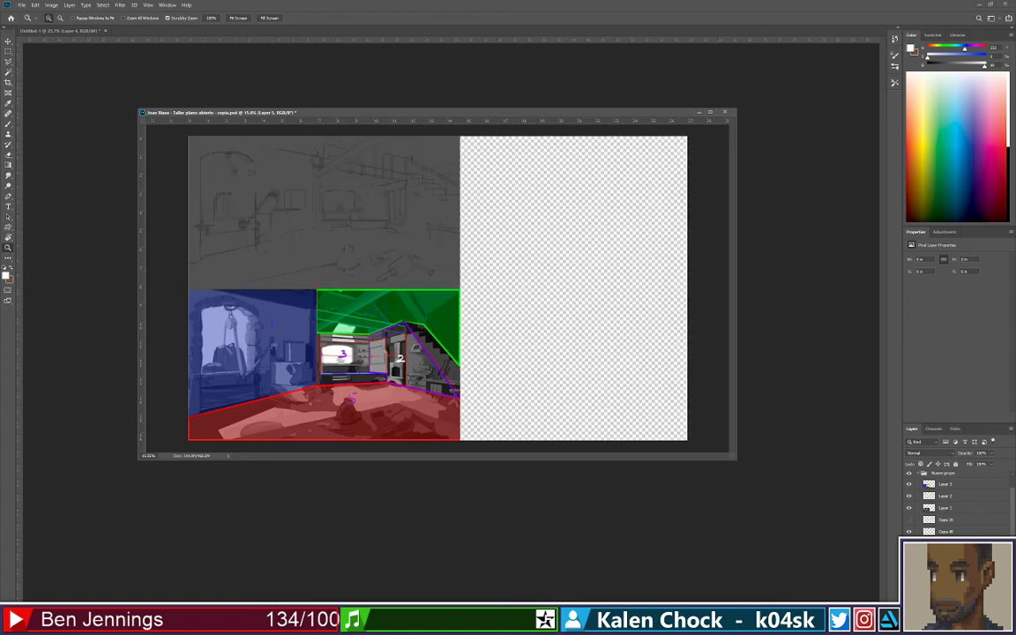
# Select the blank canvas area beside the sketch and painting with the Rectangular Marquee and fill it with white
pyautogui.press('m')
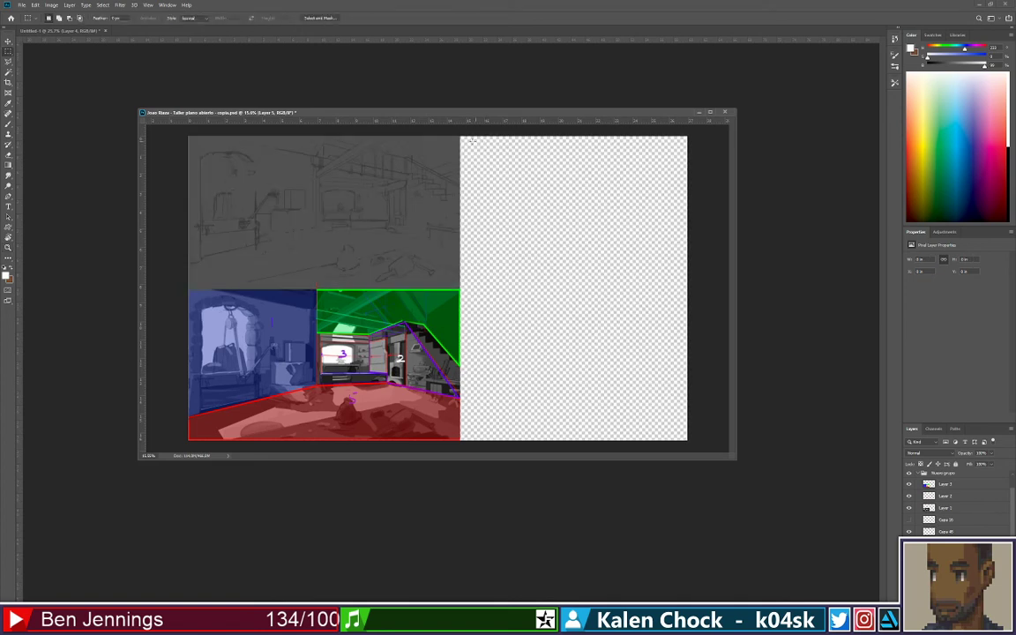
pyautogui.moveTo(458, 135); pyautogui.dragTo(705, 446)
pyautogui.hotkey('alt', 'BackSpace')
pyautogui.hotkey('ctrl', 'd')
# Add a new empty layer above Layer 4 for diagramming on the white area
pyautogui.press('z')
pyautogui.hotkey('ctrl', '+')
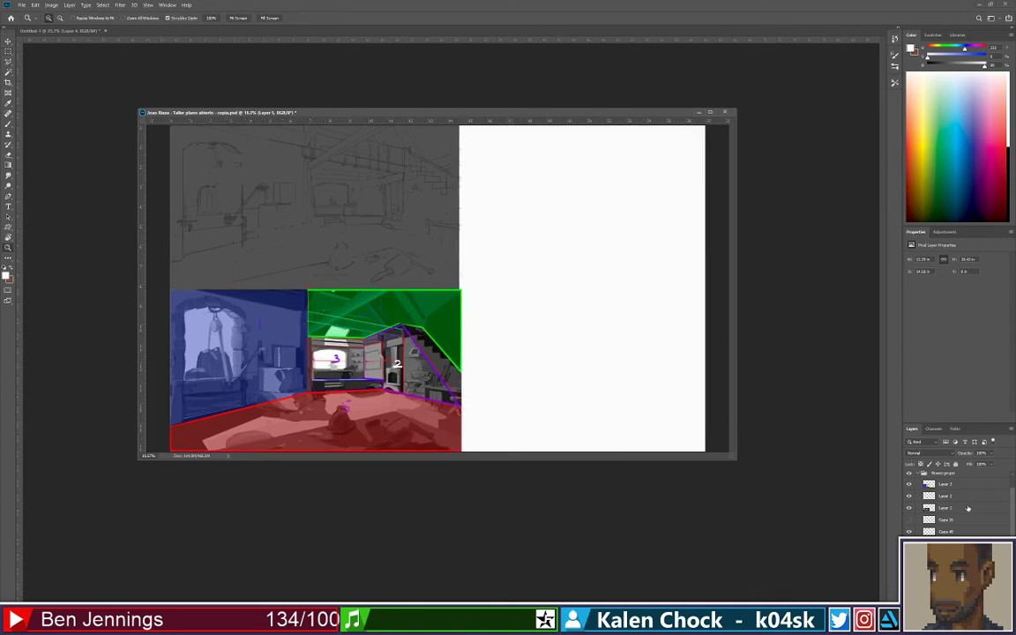
pyautogui.hotkey('ctrl', 'shift', 'alt', 'n')
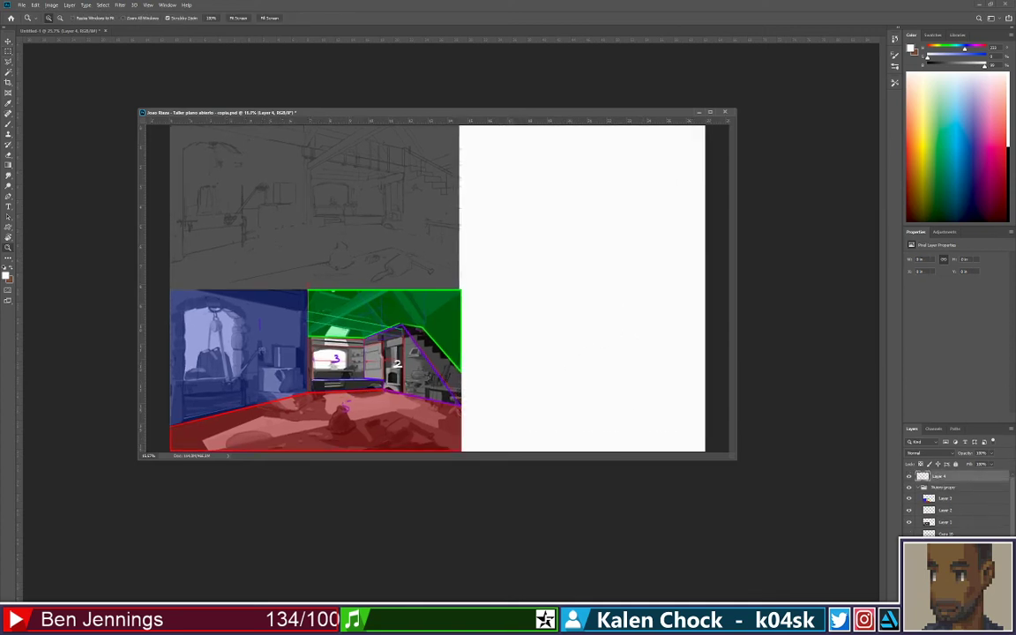
pyautogui.hotkey('ctrl', 'shift', 'alt', 'n')
pyautogui.hotkey('ctrl', '+')
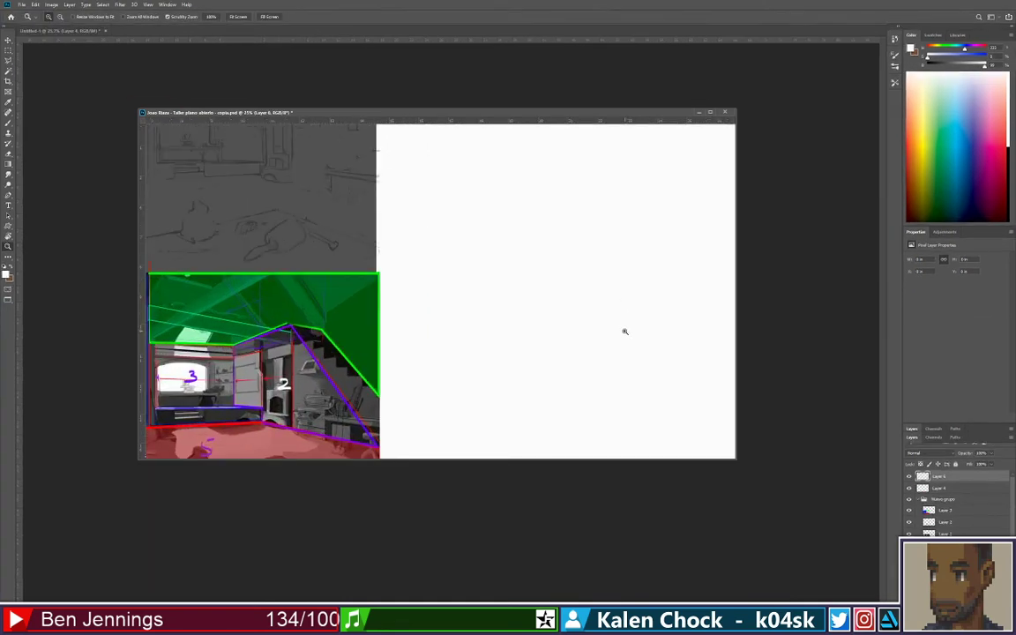
pyautogui.hotkey('ctrl', '+')
pyautogui.moveTo(718, 380); pyautogui.dragTo(531, 320)
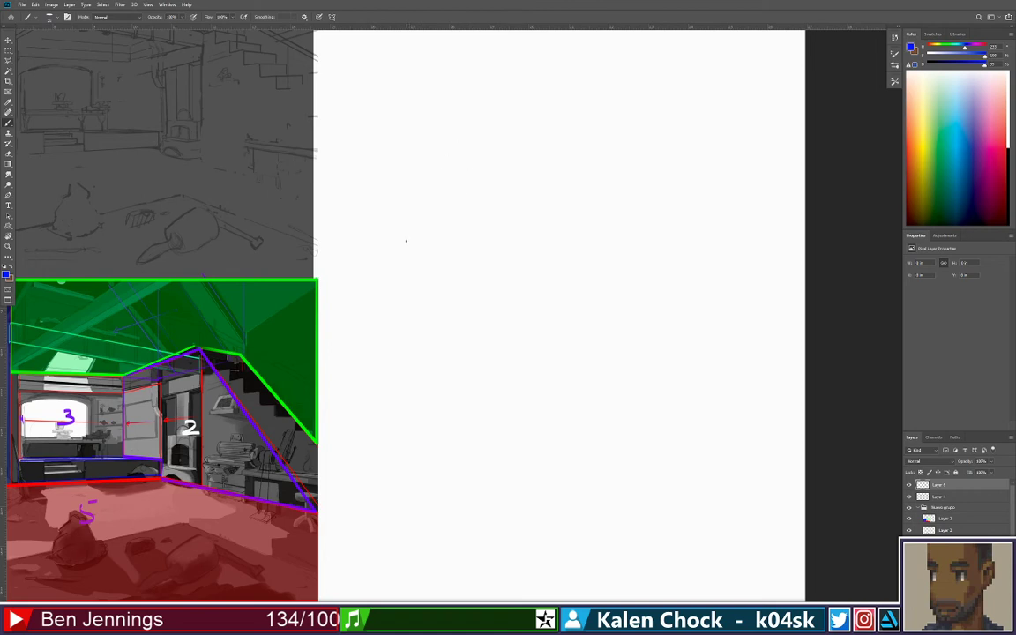
# Outline a four-sided ground plane in perspective with straight blue brush lines on the upper part of the white area
pyautogui.moveTo(404, 232); pyautogui.dragTo(404, 254)
pyautogui.hotkey('ctrl', 'z')
pyautogui.click(438, 176)
pyautogui.keyDown('shift'); pyautogui.click(595, 212); pyautogui.keyUp('shift')
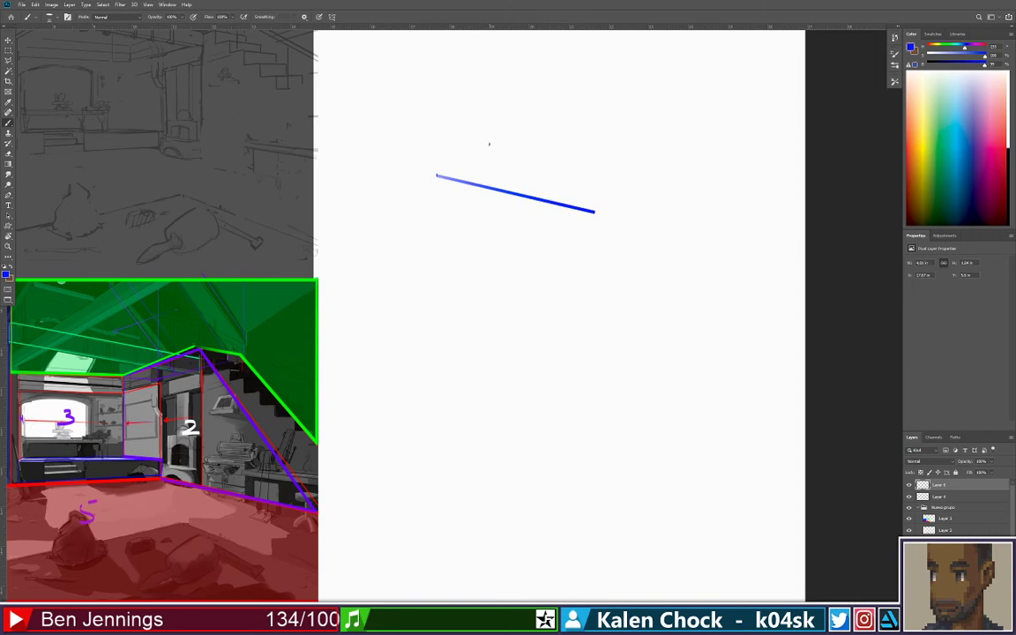
pyautogui.click(437, 176)
pyautogui.keyDown('shift'); pyautogui.click(507, 131); pyautogui.keyUp('shift')
pyautogui.keyDown('shift'); pyautogui.click(657, 155); pyautogui.keyUp('shift')
pyautogui.keyDown('shift'); pyautogui.click(595, 211); pyautogui.keyUp('shift')
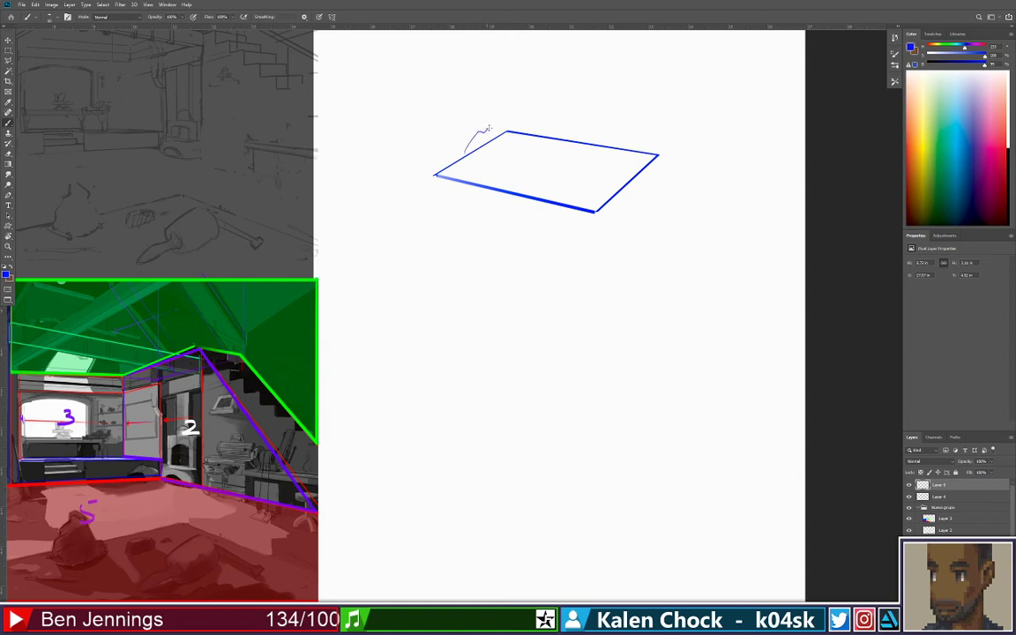
# Sketch a large thin blue mountain outline rising behind the ground plane and a small peak standing on it
pyautogui.hotkey('ctrl', 'z')
pyautogui.click(565, 172)
pyautogui.keyDown('shift'); pyautogui.click(476, 154); pyautogui.keyUp('shift')
pyautogui.keyDown('shift'); pyautogui.click(600, 146); pyautogui.keyUp('shift')
pyautogui.moveTo(476, 153)
pyautogui.mouseDown()
pyautogui.moveTo(520, 88)
pyautogui.moveTo(586, 140)
pyautogui.moveTo(600, 138)
pyautogui.moveTo(599, 155)
pyautogui.moveTo(560, 166)
pyautogui.moveTo(563, 152)
pyautogui.moveTo(589, 181)
pyautogui.moveTo(548, 173)
pyautogui.mouseUp()
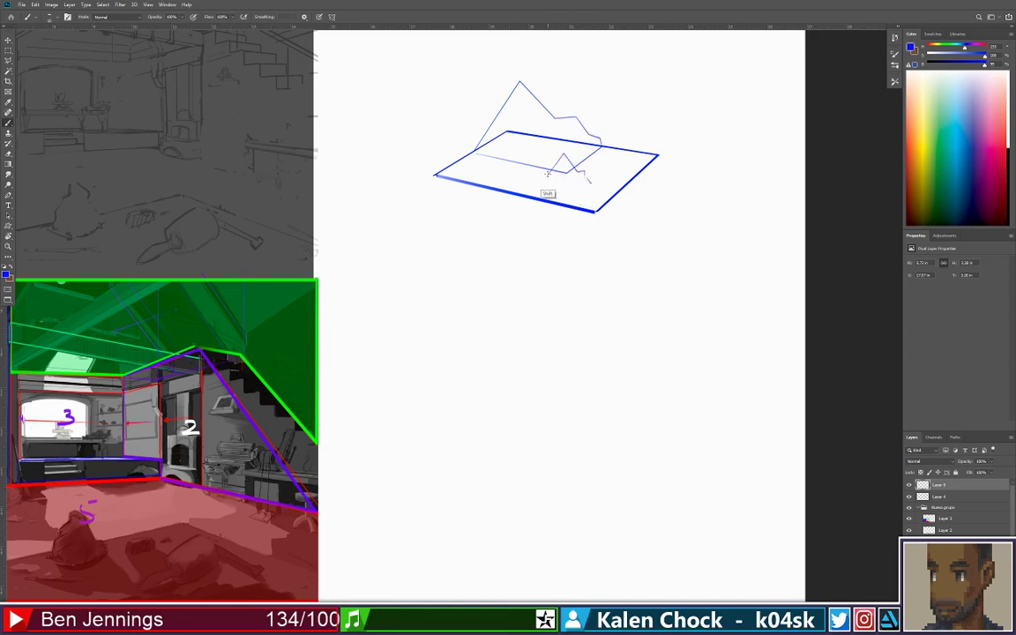
# Sketch a rounded cloud shape and a small sun arc around the large mountain's summit in blue
pyautogui.moveTo(471, 104); pyautogui.dragTo(563, 107)
pyautogui.moveTo(424, 95)
pyautogui.mouseDown()
pyautogui.moveTo(453, 87)
pyautogui.moveTo(569, 107)
pyautogui.mouseUp()
pyautogui.hotkey('ctrl', 'z')
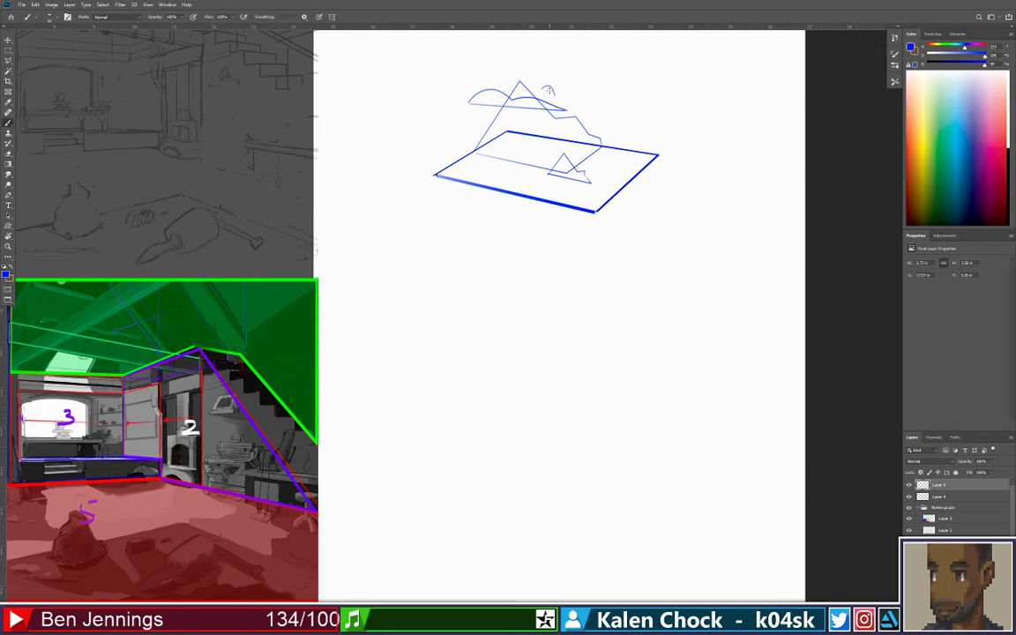
pyautogui.moveTo(541, 92); pyautogui.dragTo(564, 94)
# Sketch a winding path, a second small peak and pointed tree shapes at both sides of the ground plane
pyautogui.moveTo(470, 177)
pyautogui.mouseDown()
pyautogui.moveTo(510, 167)
pyautogui.moveTo(531, 177)
pyautogui.mouseUp()
pyautogui.moveTo(495, 160)
pyautogui.mouseDown()
pyautogui.moveTo(508, 136)
pyautogui.moveTo(530, 163)
pyautogui.mouseUp()
pyautogui.hotkey('ctrl', 'z')
pyautogui.moveTo(488, 159)
pyautogui.mouseDown()
pyautogui.moveTo(496, 147)
pyautogui.moveTo(522, 164)
pyautogui.moveTo(468, 164)
pyautogui.moveTo(486, 160)
pyautogui.moveTo(470, 124)
pyautogui.moveTo(476, 141)
pyautogui.mouseUp()
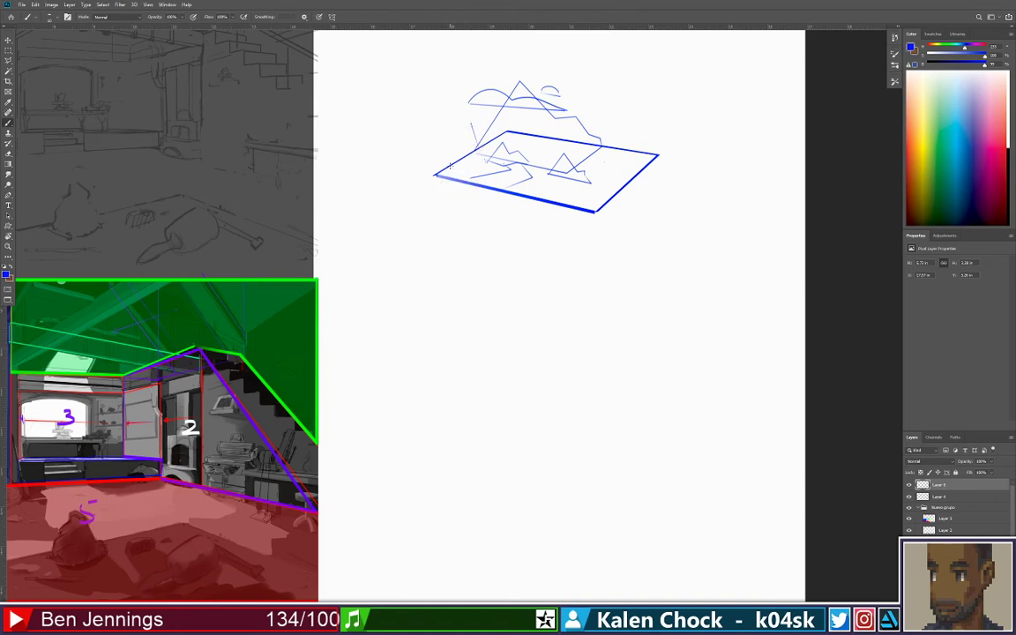
pyautogui.moveTo(452, 165)
pyautogui.mouseDown()
pyautogui.moveTo(482, 161)
pyautogui.moveTo(468, 120)
pyautogui.moveTo(453, 166)
pyautogui.mouseUp()
pyautogui.keyDown('shift'); pyautogui.click(452, 166); pyautogui.keyUp('shift')
pyautogui.moveTo(625, 127)
pyautogui.mouseDown()
pyautogui.moveTo(605, 158)
pyautogui.moveTo(633, 161)
pyautogui.mouseUp()
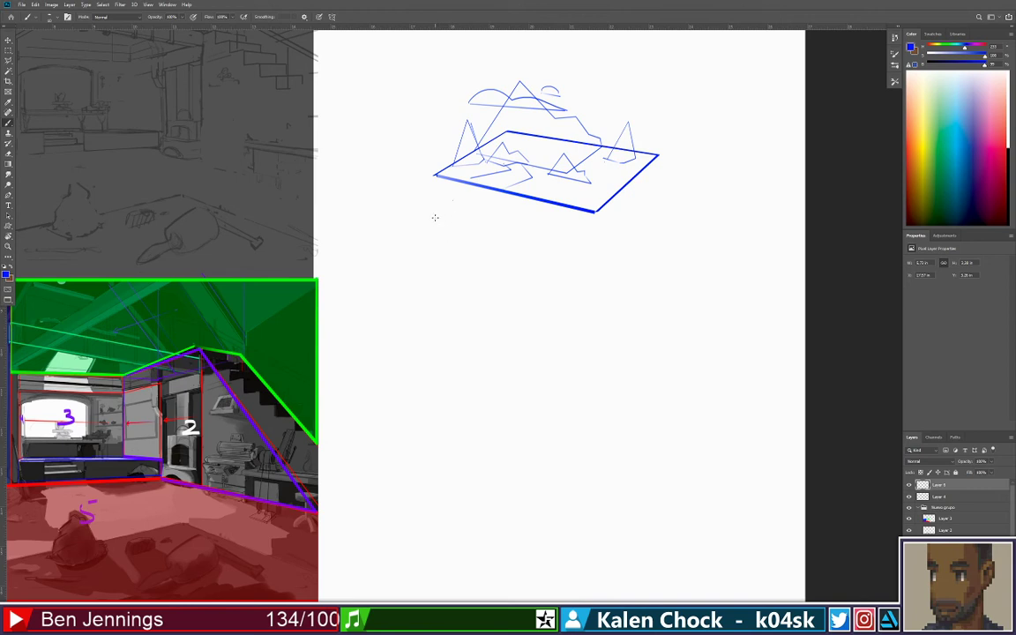
pyautogui.hotkey('ctrl', 'z')
# Draw a small red camera cube in front of the ground plane and start its diverging view lines
pyautogui.click(984, 46)
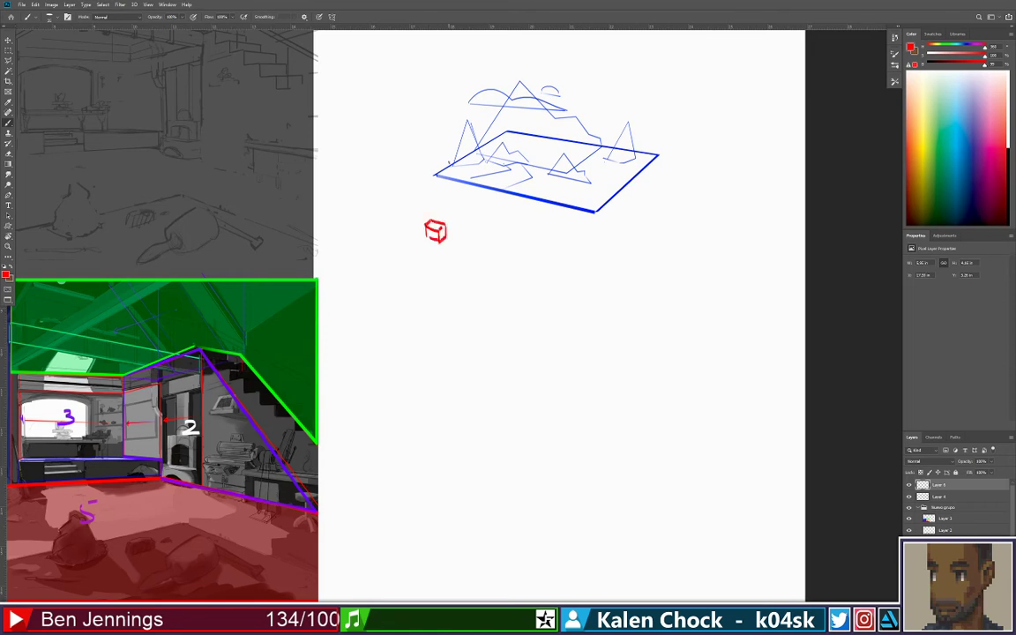
pyautogui.moveTo(429, 219)
pyautogui.mouseDown()
pyautogui.moveTo(428, 190)
pyautogui.moveTo(479, 207)
pyautogui.mouseUp()
pyautogui.keyDown('shift'); pyautogui.click(446, 223); pyautogui.keyUp('shift')
pyautogui.keyDown('shift'); pyautogui.click(470, 255); pyautogui.keyUp('shift')
pyautogui.hotkey('ctrl', 'z')
# Close the red view frame around the camera cube with straight lines and connect its remaining corners to the cube
pyautogui.keyDown('shift'); pyautogui.click(424, 249); pyautogui.keyUp('shift')
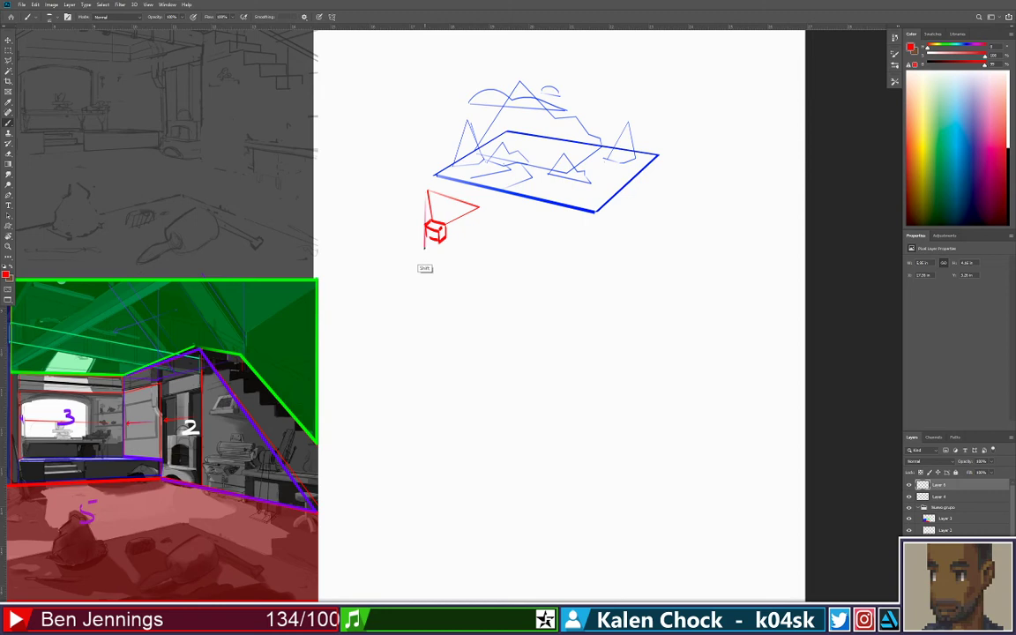
pyautogui.keyDown('shift'); pyautogui.click(474, 262); pyautogui.keyUp('shift')
pyautogui.keyDown('shift'); pyautogui.click(482, 207); pyautogui.keyUp('shift')
pyautogui.click(427, 190)
pyautogui.keyDown('shift'); pyautogui.click(425, 248); pyautogui.keyUp('shift')
pyautogui.keyDown('shift'); pyautogui.click(475, 262); pyautogui.keyUp('shift')
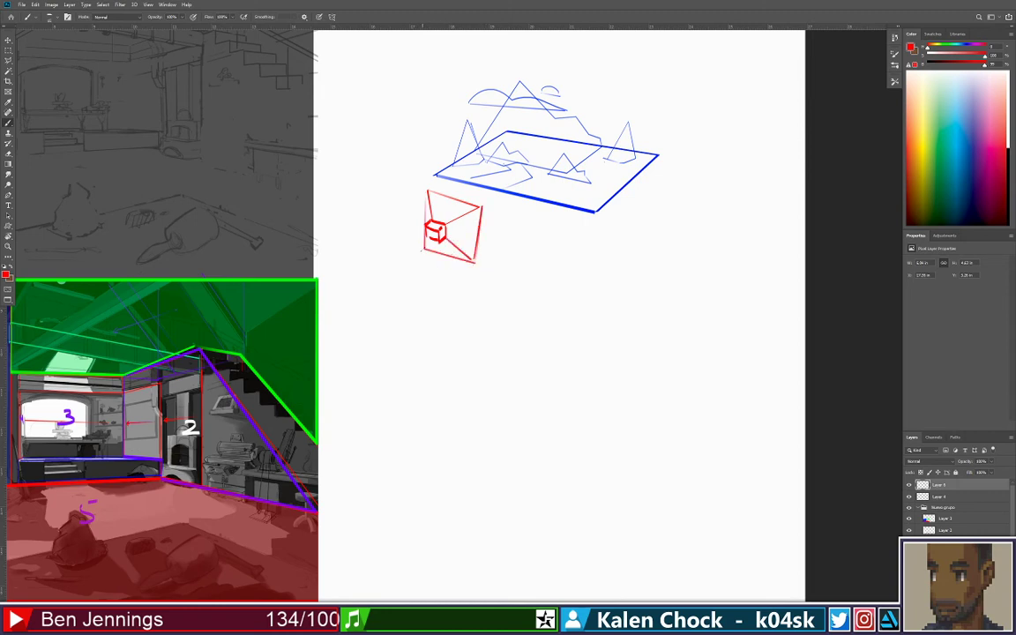
pyautogui.moveTo(423, 255); pyautogui.dragTo(438, 265)
# Draw a light blue vertical line upward from the upper corner of the red view frame
pyautogui.click(956, 48)
pyautogui.moveTo(425, 185); pyautogui.dragTo(425, 93)
pyautogui.click(650, 92)
pyautogui.keyDown('shift'); pyautogui.click(477, 262); pyautogui.keyUp('shift')
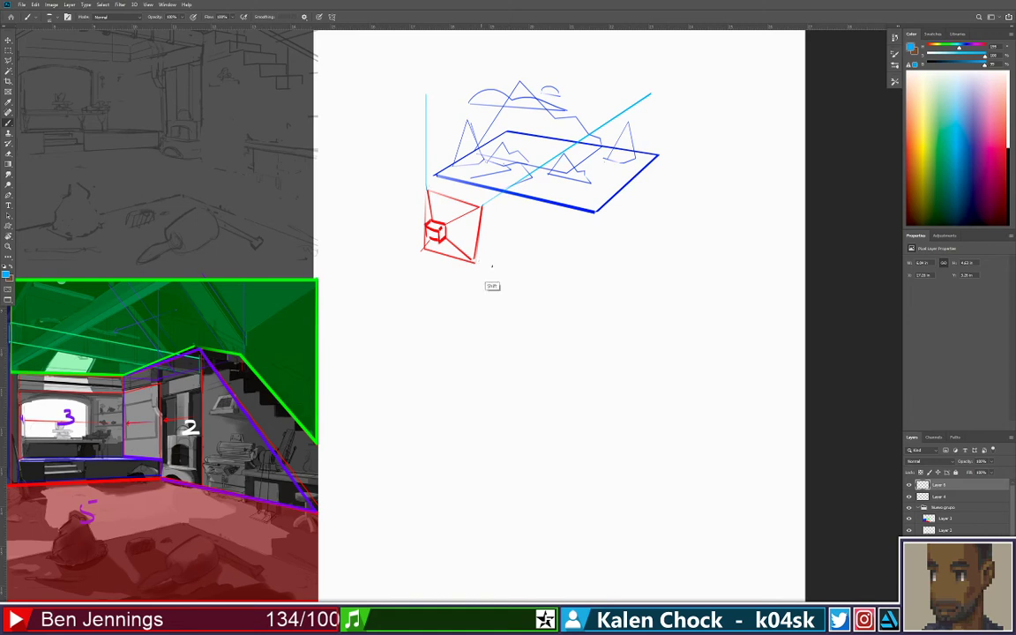
pyautogui.keyDown('shift'); pyautogui.click(541, 281); pyautogui.keyUp('shift')
pyautogui.hotkey('ctrl', 'z')
pyautogui.hotkey('ctrl', 'z')
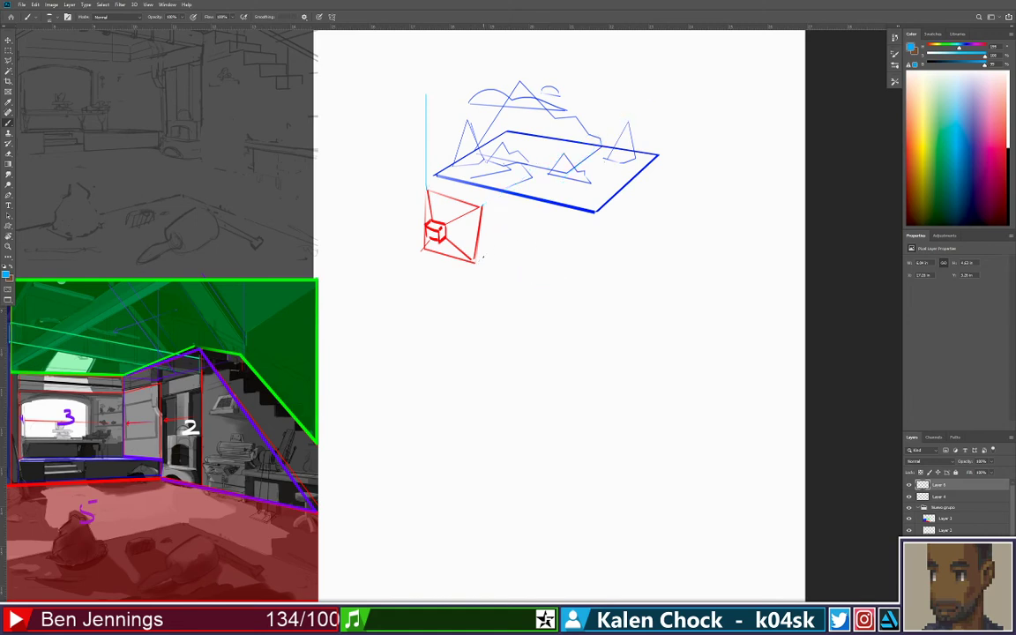
# Select the red camera drawing with the Lasso and move it up against the near corner of the ground plane
pyautogui.press('l')
pyautogui.moveTo(492, 290)
pyautogui.mouseDown()
pyautogui.moveTo(496, 220)
pyautogui.moveTo(480, 201)
pyautogui.moveTo(429, 184)
pyautogui.moveTo(442, 60)
pyautogui.moveTo(407, 73)
pyautogui.moveTo(394, 232)
pyautogui.moveTo(446, 287)
pyautogui.moveTo(495, 295)
pyautogui.mouseUp()
pyautogui.press('v')
pyautogui.moveTo(455, 236); pyautogui.dragTo(444, 191)
pyautogui.hotkey('ctrl', 'd')
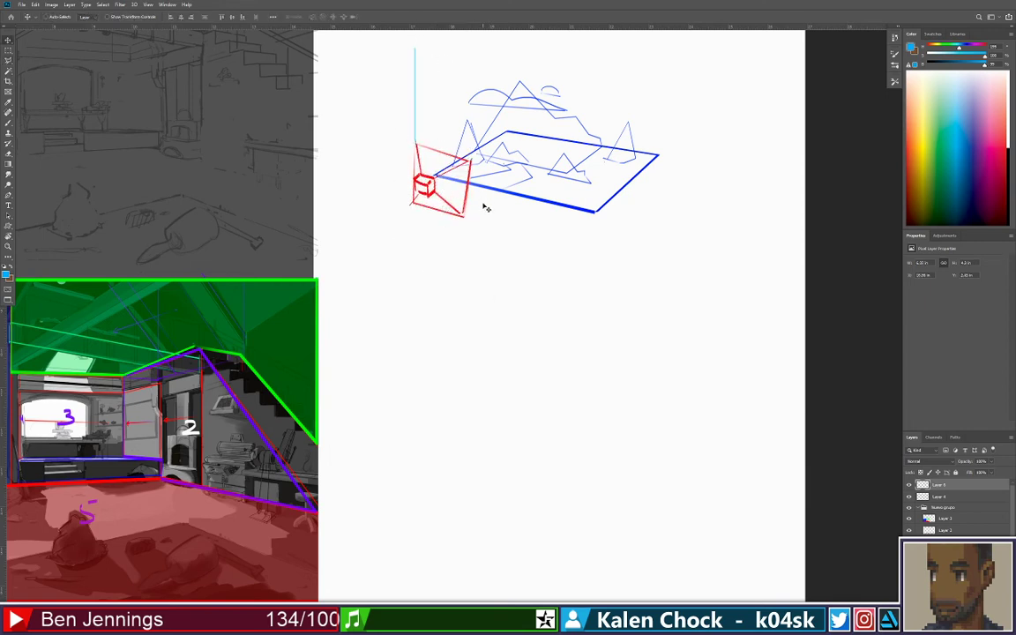
# Extend light blue view lines from the red frame's corners and join them into a large projected picture plane
pyautogui.press('b')
pyautogui.moveTo(588, 213); pyautogui.dragTo(464, 215)
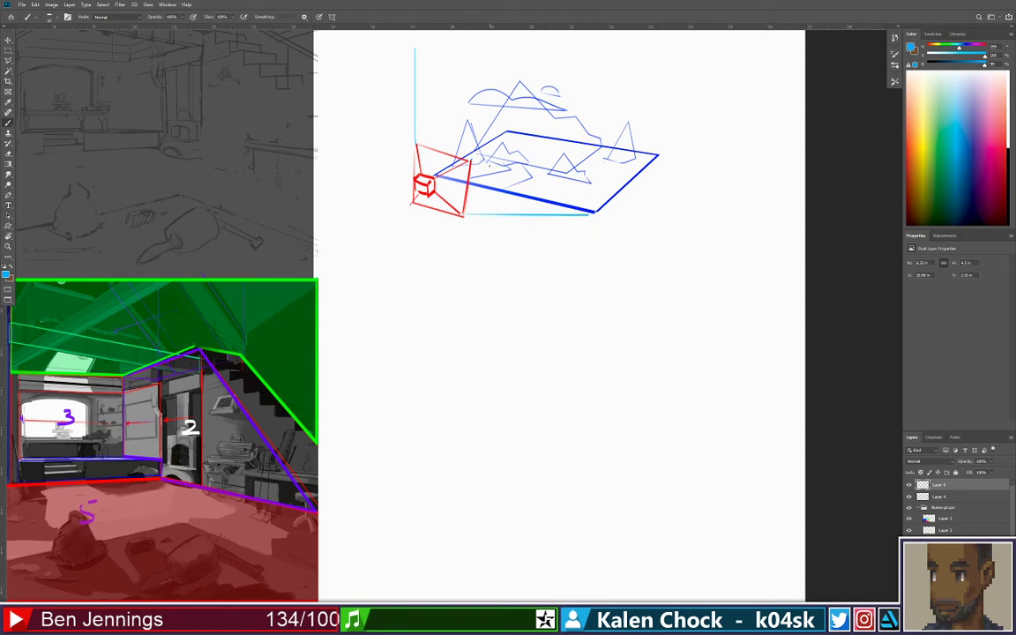
pyautogui.click(469, 161)
pyautogui.keyDown('shift'); pyautogui.click(626, 59); pyautogui.keyUp('shift')
pyautogui.keyDown('shift'); pyautogui.click(415, 45); pyautogui.keyUp('shift')
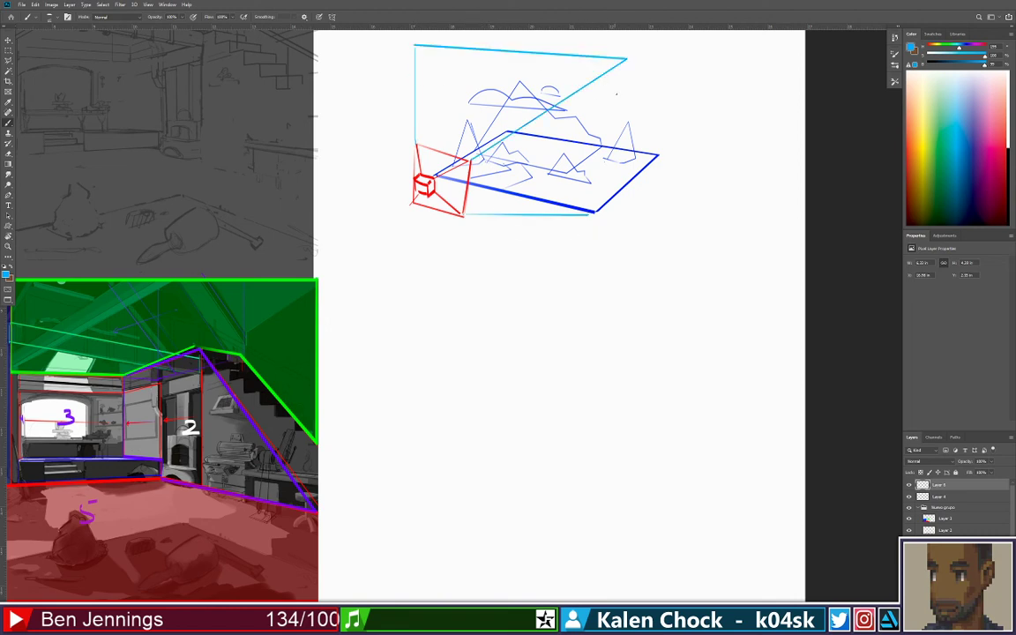
# Draw the left and bottom edges of a wide light blue picture frame below the camera diagram
pyautogui.press('z')
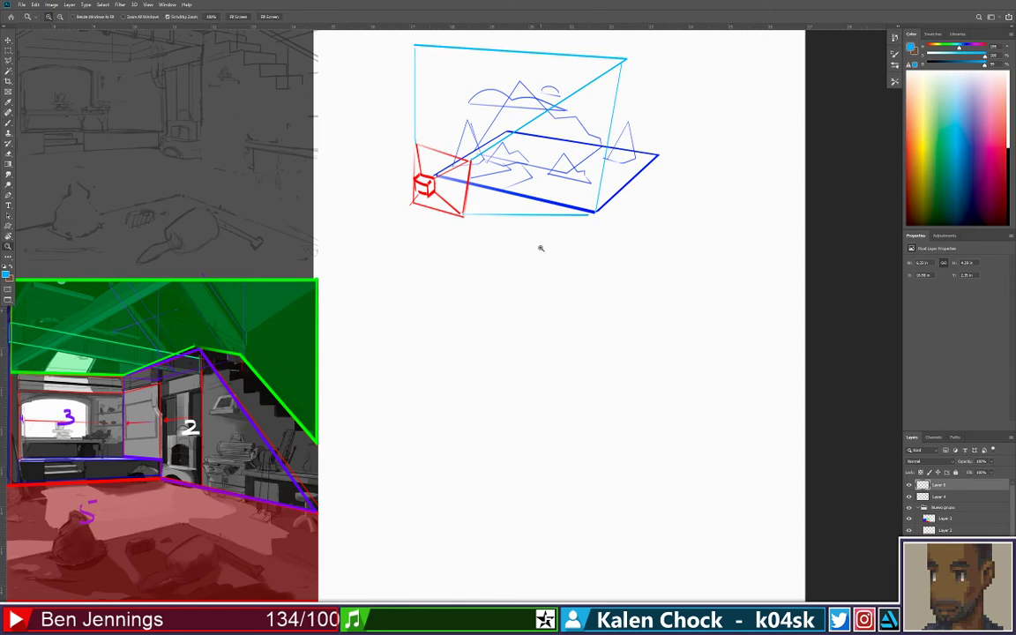
pyautogui.click(540, 247)
pyautogui.press('b')
pyautogui.moveTo(487, 247); pyautogui.dragTo(490, 341)
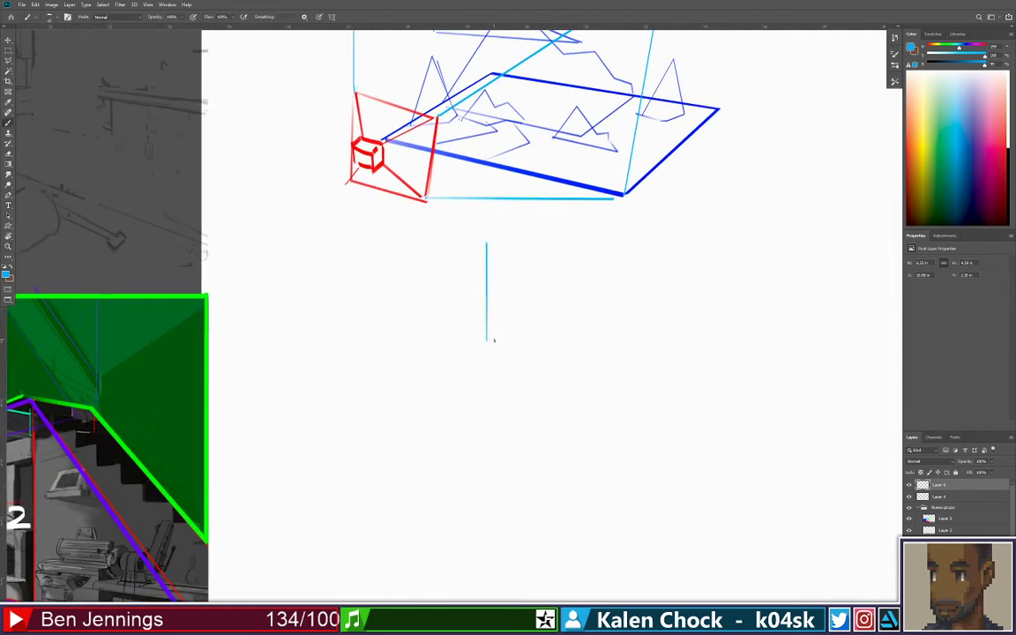
pyautogui.hotkey('ctrl', 'z')
pyautogui.click(487, 233)
pyautogui.keyDown('shift'); pyautogui.click(486, 357); pyautogui.keyUp('shift')
pyautogui.keyDown('shift'); pyautogui.click(693, 357); pyautogui.keyUp('shift')
pyautogui.keyDown('shift'); pyautogui.click(725, 357); pyautogui.keyUp('shift')
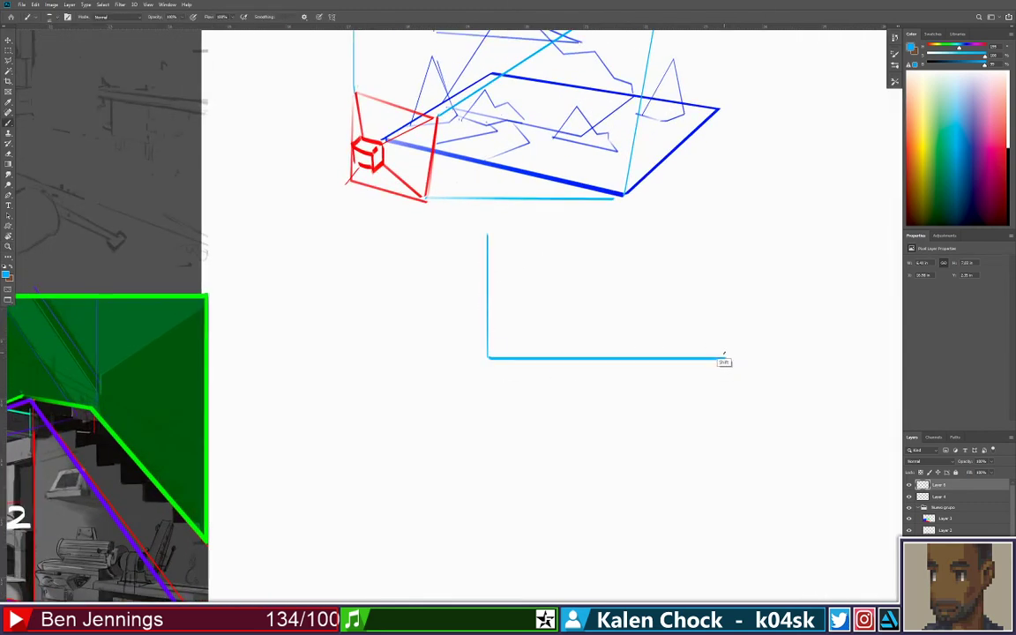
# Close the light blue picture frame with its top and right edges and draw a thin horizon line across it
pyautogui.keyDown('shift'); pyautogui.click(725, 220); pyautogui.keyUp('shift')
pyautogui.keyDown('shift'); pyautogui.click(488, 223); pyautogui.keyUp('shift')
pyautogui.hotkey('ctrl', 'z')
pyautogui.hotkey('ctrl', 'z')
pyautogui.keyDown('shift'); pyautogui.click(725, 229); pyautogui.keyUp('shift')
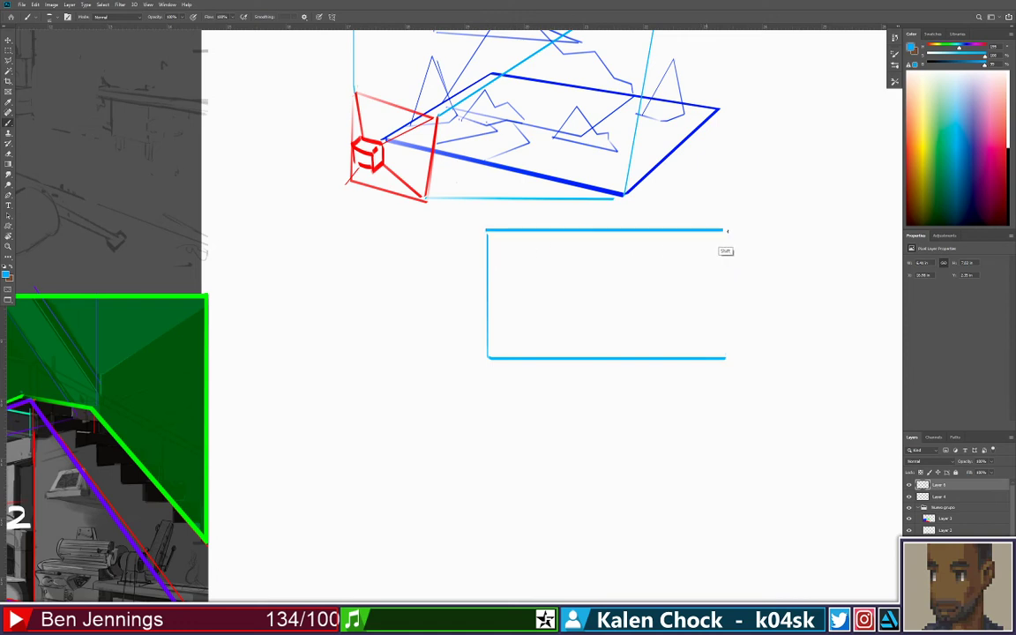
pyautogui.keyDown('shift'); pyautogui.click(732, 356); pyautogui.keyUp('shift')
pyautogui.moveTo(680, 262); pyautogui.dragTo(611, 365)
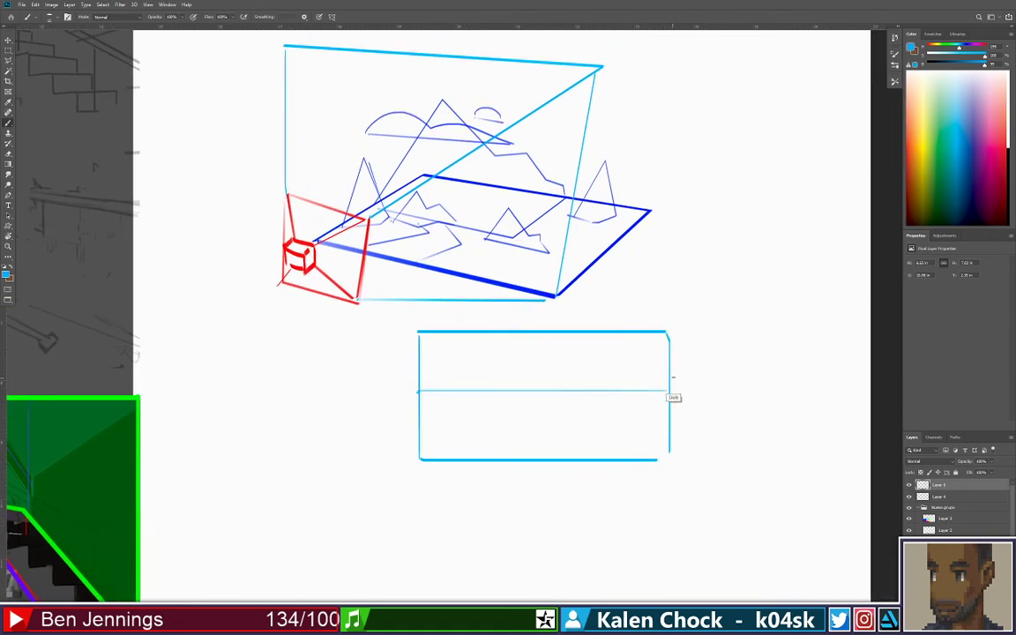
pyautogui.keyDown('shift'); pyautogui.click(674, 383); pyautogui.keyUp('shift')
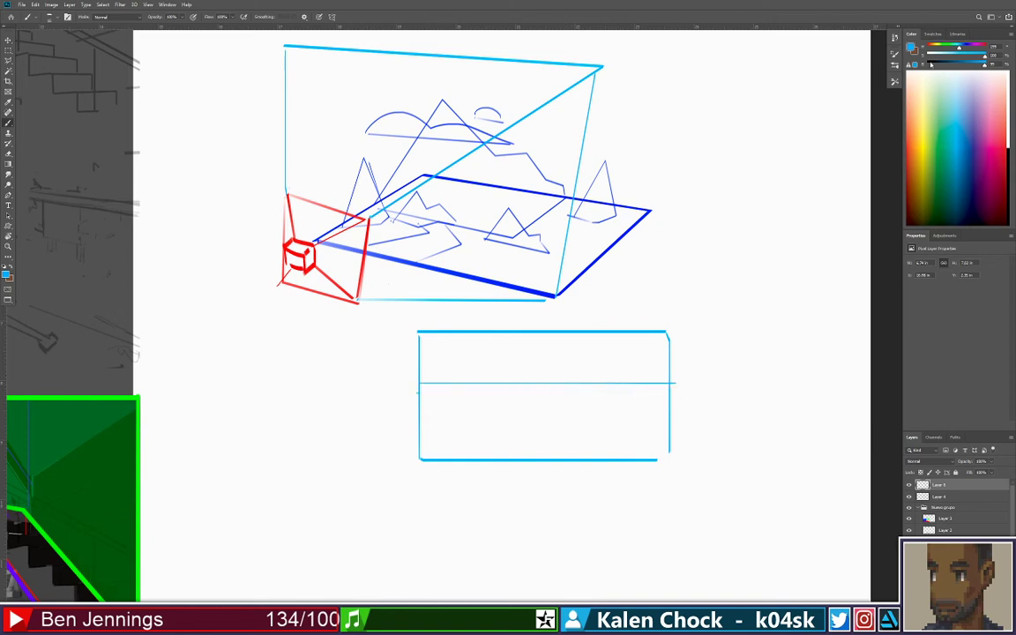
# Draw the path in dark blue inside the picture frame, running its edges from below the horizon to the frame's border
pyautogui.press('x')
pyautogui.keyDown('shift'); pyautogui.click(529, 407); pyautogui.keyUp('shift')
pyautogui.keyDown('shift'); pyautogui.click(510, 393); pyautogui.keyUp('shift')
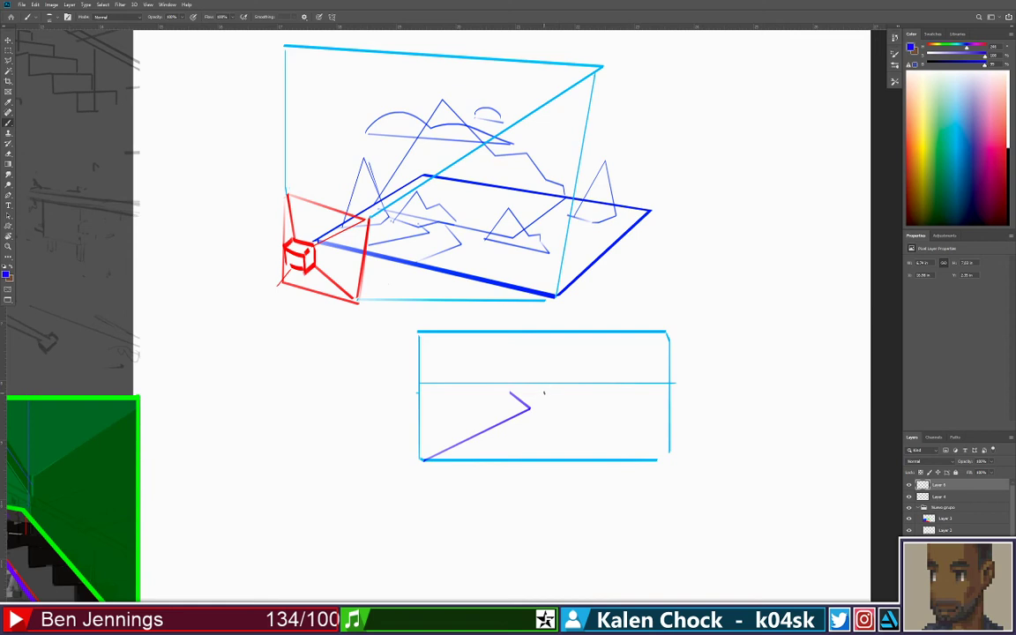
pyautogui.hotkey('ctrl', 'z')
pyautogui.hotkey('ctrl', 'z')
pyautogui.moveTo(505, 388); pyautogui.dragTo(531, 389)
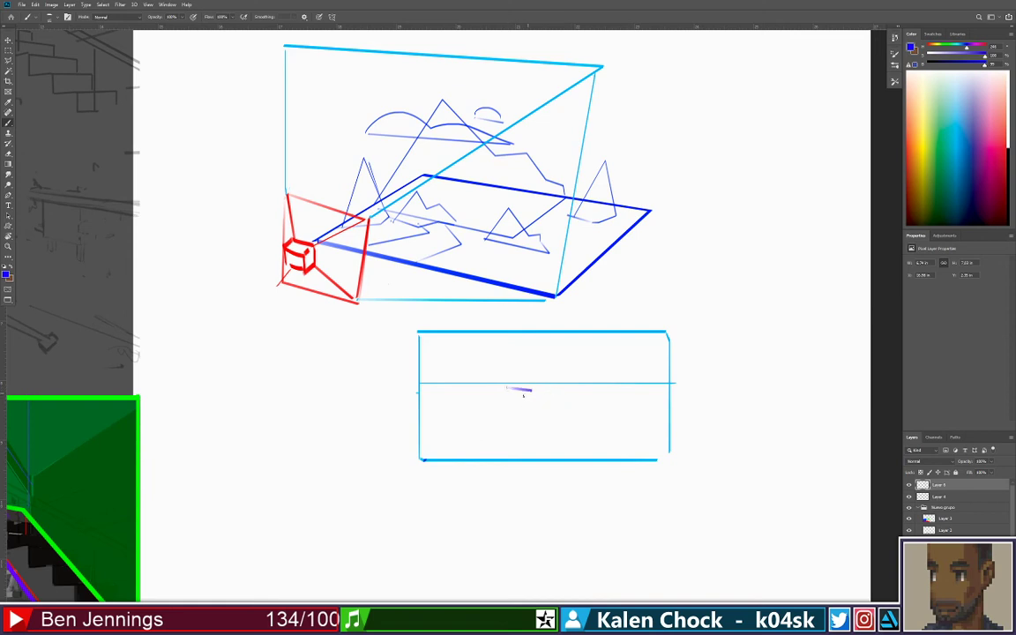
pyautogui.keyDown('shift'); pyautogui.click(421, 448); pyautogui.keyUp('shift')
pyautogui.keyDown('shift'); pyautogui.click(552, 460); pyautogui.keyUp('shift')
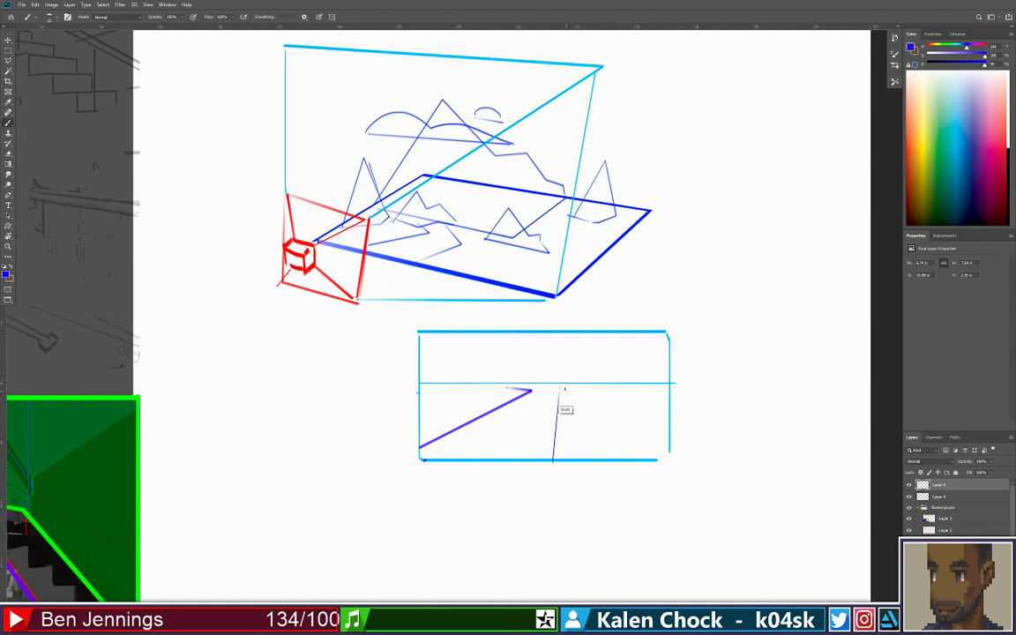
# Sketch the small peak, the steep form at the left edge and the central mountain outline along the frame's horizon
pyautogui.moveTo(555, 386); pyautogui.dragTo(538, 386)
pyautogui.moveTo(554, 392)
pyautogui.mouseDown()
pyautogui.moveTo(567, 358)
pyautogui.moveTo(619, 397)
pyautogui.moveTo(554, 397)
pyautogui.mouseUp()
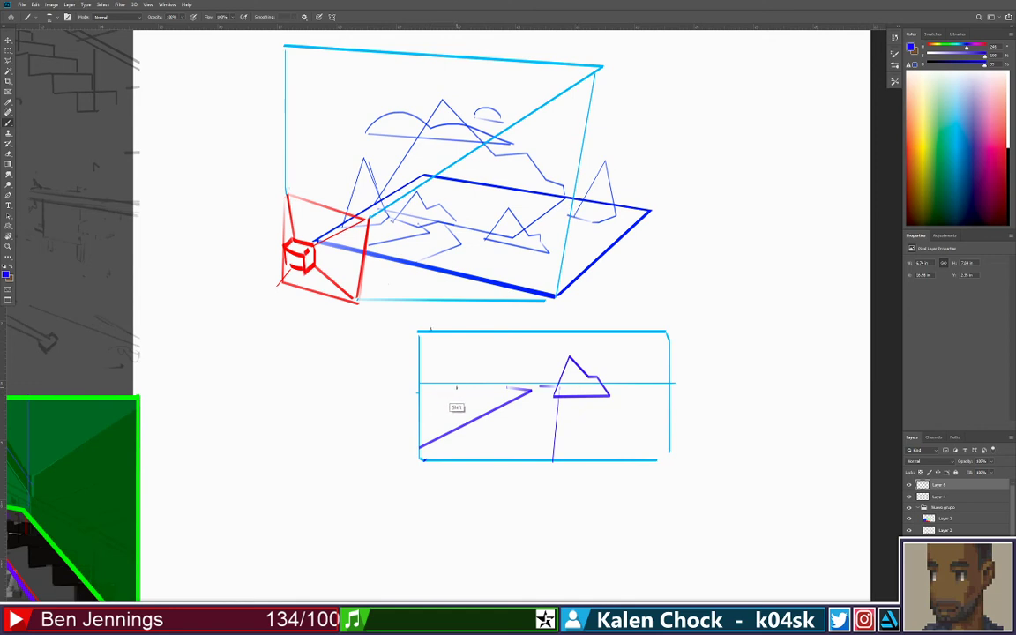
pyautogui.moveTo(430, 329)
pyautogui.mouseDown()
pyautogui.moveTo(456, 388)
pyautogui.moveTo(420, 400)
pyautogui.moveTo(487, 359)
pyautogui.moveTo(539, 390)
pyautogui.mouseUp()
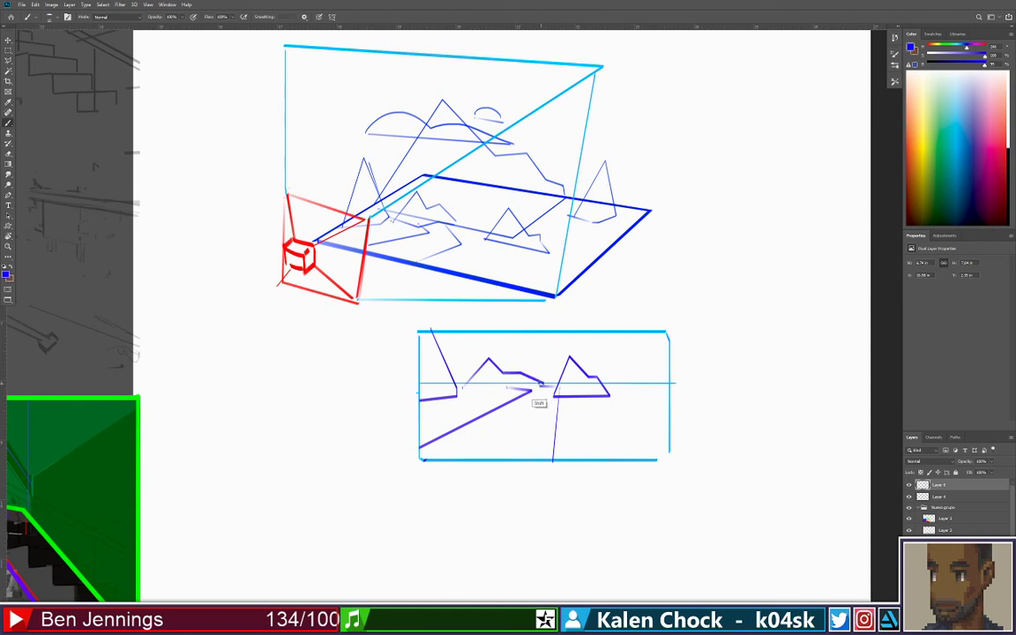
# Draw the central mountain's base and the left form's second slope, and outline a jagged ridge behind the right mountain in the picture frame
pyautogui.moveTo(459, 388); pyautogui.dragTo(539, 385)
pyautogui.moveTo(457, 382); pyautogui.dragTo(490, 326)
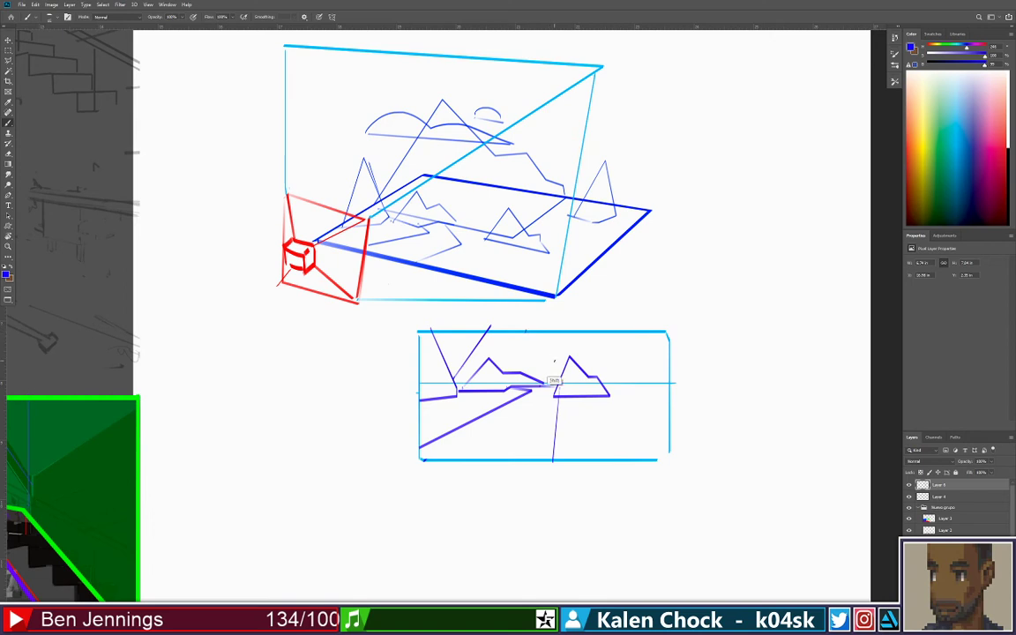
pyautogui.click(525, 332)
pyautogui.keyDown('shift'); pyautogui.click(554, 358); pyautogui.keyUp('shift')
pyautogui.keyDown('shift'); pyautogui.click(571, 348); pyautogui.keyUp('shift')
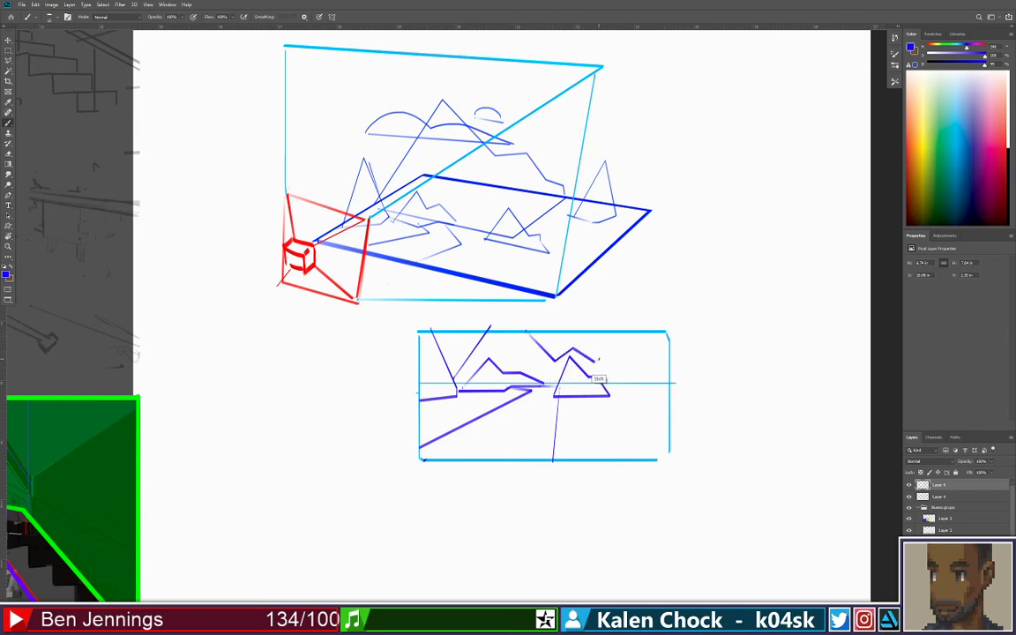
pyautogui.keyDown('shift'); pyautogui.click(585, 356); pyautogui.keyUp('shift')
pyautogui.keyDown('shift'); pyautogui.click(599, 358); pyautogui.keyUp('shift')
pyautogui.keyDown('shift'); pyautogui.click(613, 385); pyautogui.keyUp('shift')
# Outline the narrow peak near the picture frame's right edge and sketch the flat clouds along its upper border
pyautogui.moveTo(622, 392); pyautogui.dragTo(647, 346)
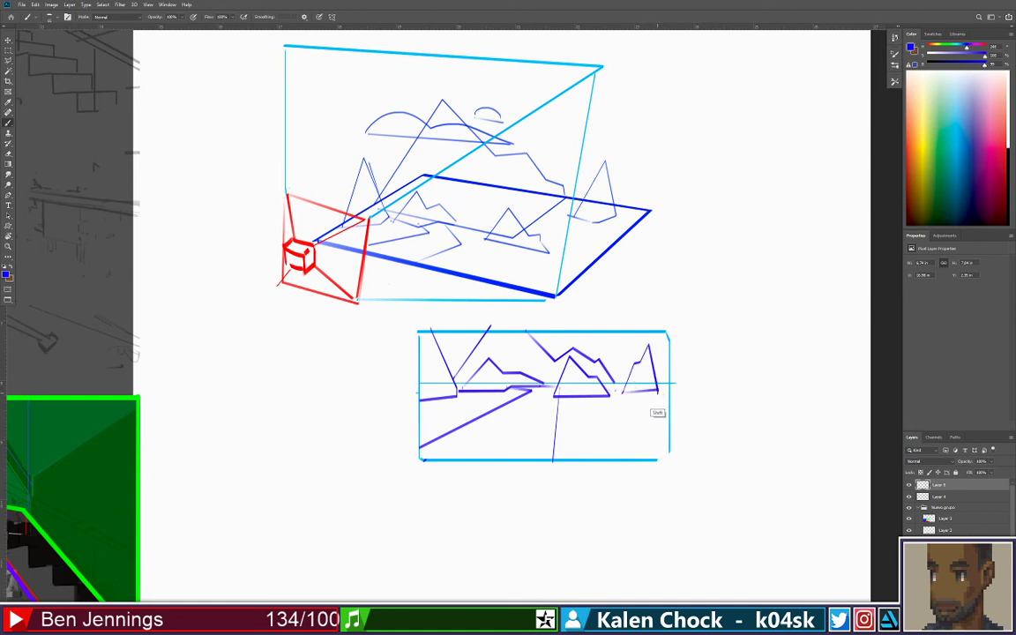
pyautogui.keyDown('shift'); pyautogui.click(657, 391); pyautogui.keyUp('shift')
pyautogui.press('z')
pyautogui.moveTo(488, 356); pyautogui.dragTo(471, 336)
pyautogui.press('b')
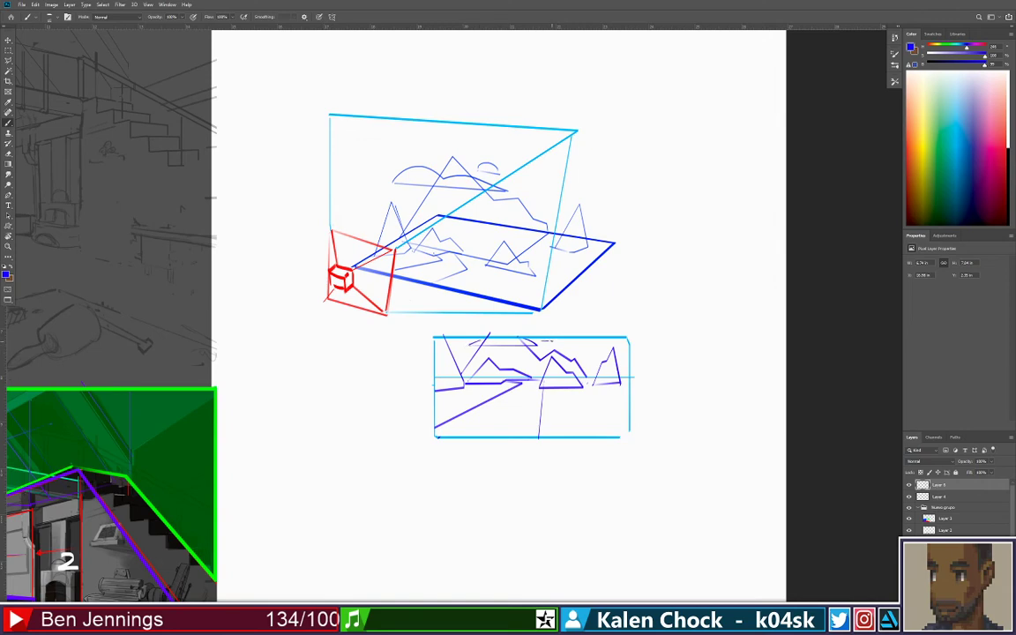
pyautogui.press('h')
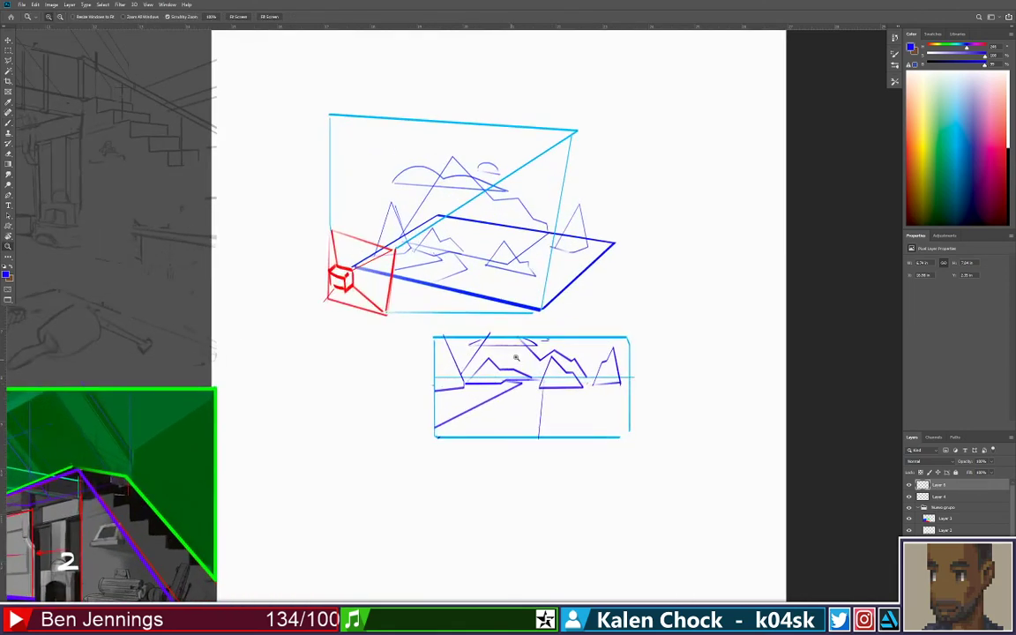
pyautogui.moveTo(490, 431)
pyautogui.mouseDown()
pyautogui.moveTo(472, 347)
pyautogui.moveTo(448, 354)
pyautogui.moveTo(487, 314)
pyautogui.mouseUp()
pyautogui.press('b')
pyautogui.click(497, 284)
pyautogui.keyDown('shift'); pyautogui.click(408, 306); pyautogui.keyUp('shift')
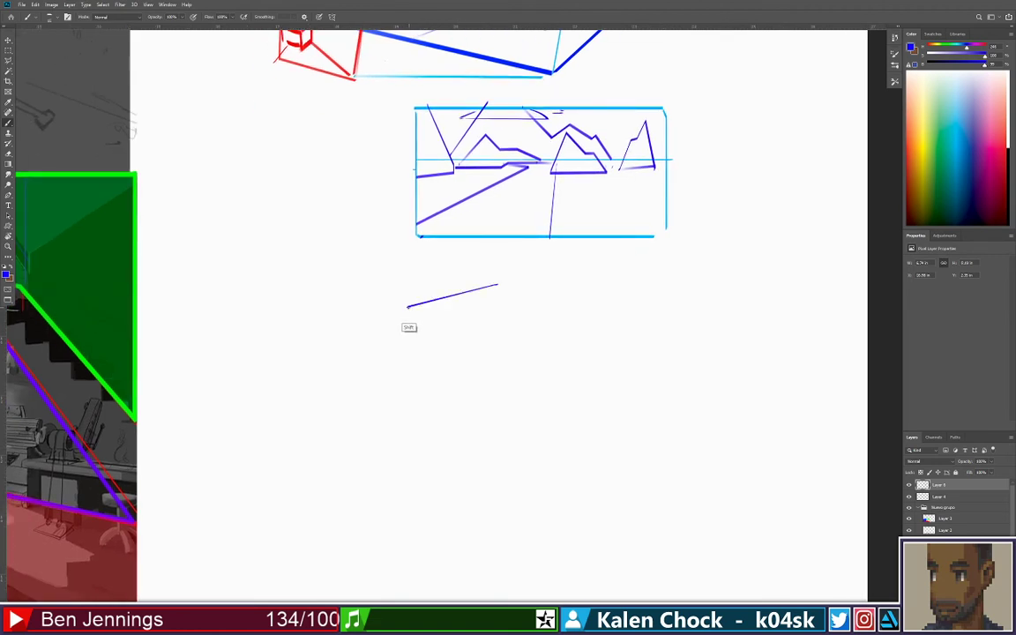
pyautogui.hotkey('ctrl', 'z')
# Draw the front face of a dark blue box in perspective below the picture frame, with its upper-left edge receding backwards
pyautogui.click(509, 271)
pyautogui.keyDown('shift'); pyautogui.click(428, 311); pyautogui.keyUp('shift')
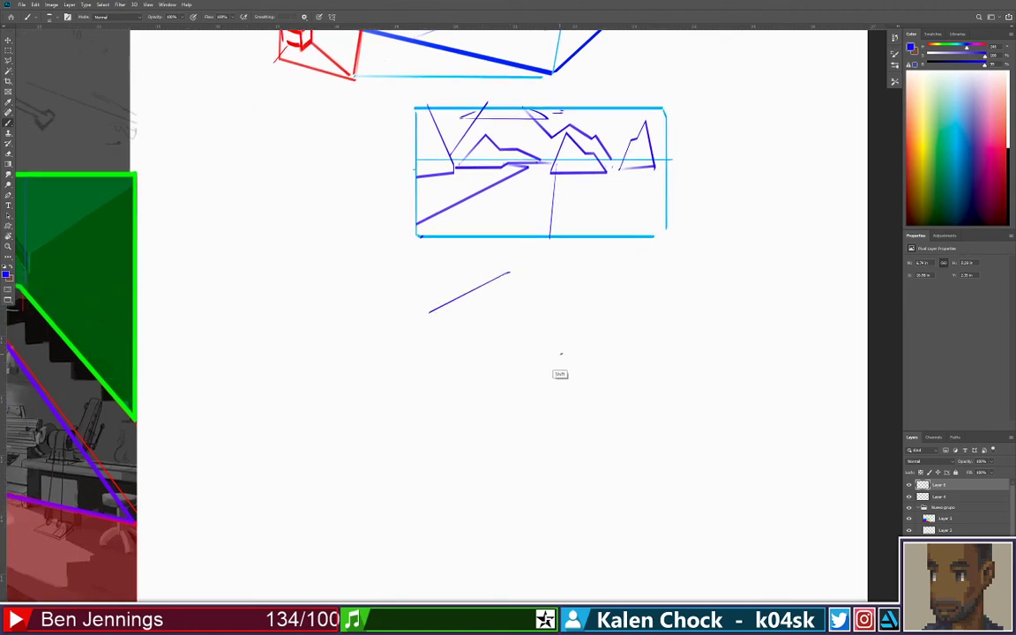
pyautogui.keyDown('shift'); pyautogui.click(568, 351); pyautogui.keyUp('shift')
pyautogui.keyDown('shift'); pyautogui.click(566, 442); pyautogui.keyUp('shift')
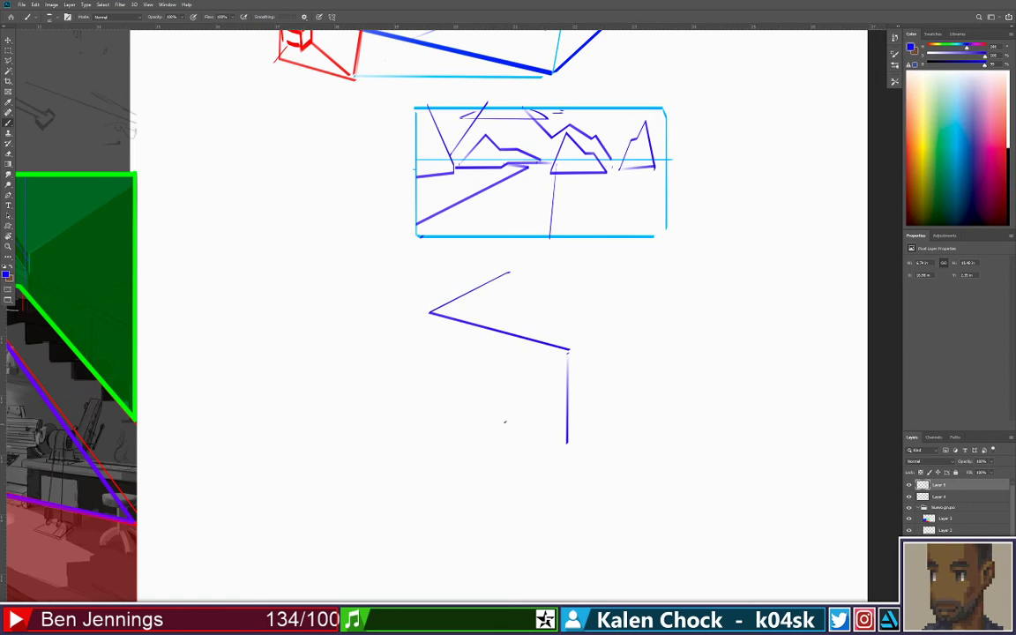
pyautogui.keyDown('shift'); pyautogui.click(423, 402); pyautogui.keyUp('shift')
pyautogui.keyDown('shift'); pyautogui.click(426, 315); pyautogui.keyUp('shift')
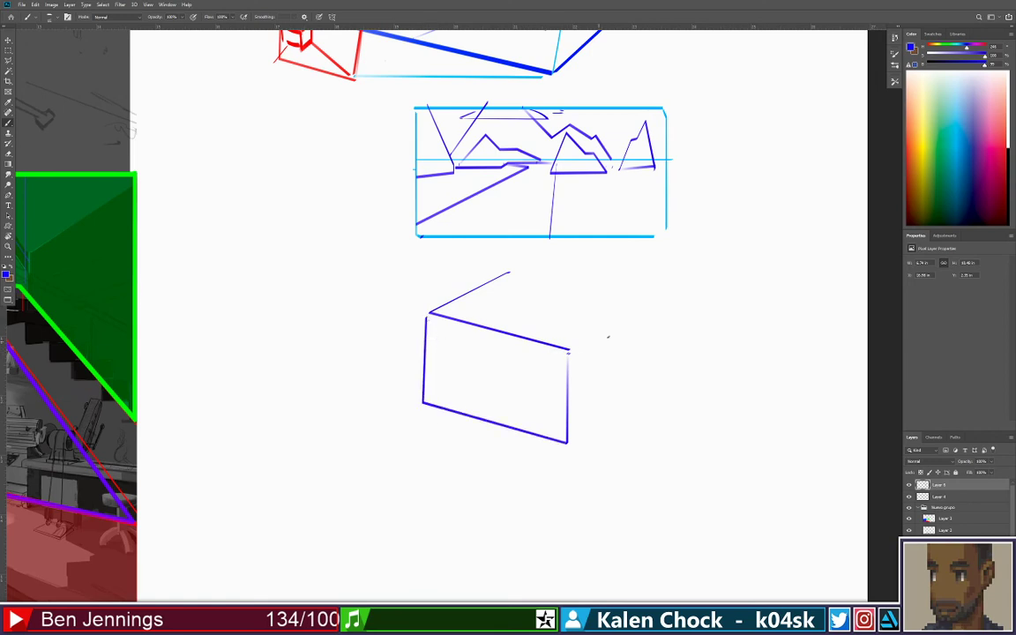
# Close the box's top face and draw its right side face with straight dark blue edges
pyautogui.click(567, 351)
pyautogui.keyDown('shift'); pyautogui.click(639, 317); pyautogui.keyUp('shift')
pyautogui.keyDown('shift'); pyautogui.click(508, 274); pyautogui.keyUp('shift')
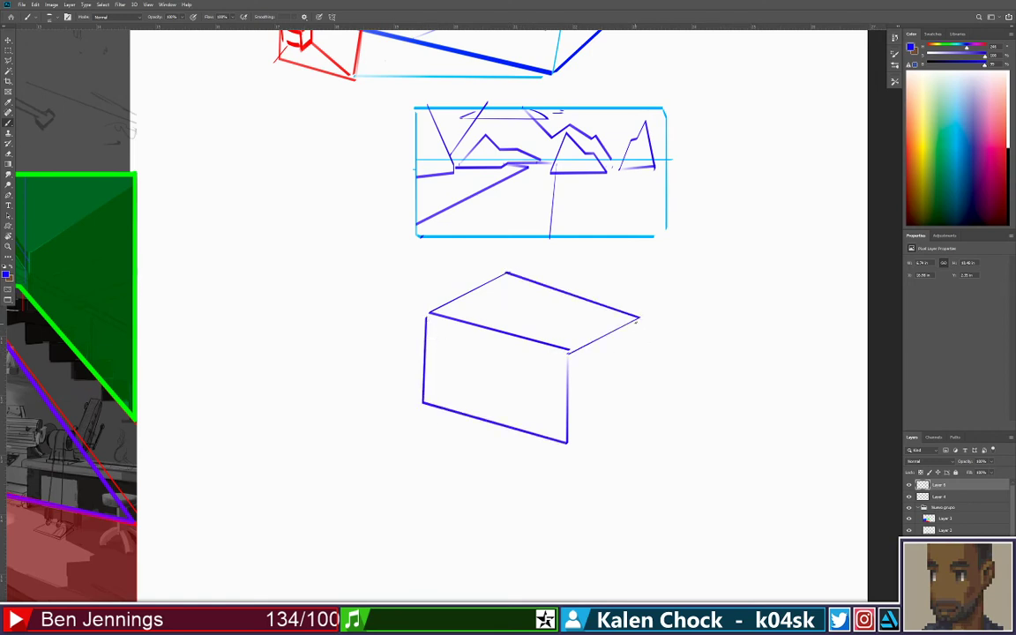
pyautogui.click(635, 317)
pyautogui.keyDown('shift'); pyautogui.click(633, 421); pyautogui.keyUp('shift')
pyautogui.keyDown('shift'); pyautogui.click(568, 443); pyautogui.keyUp('shift')
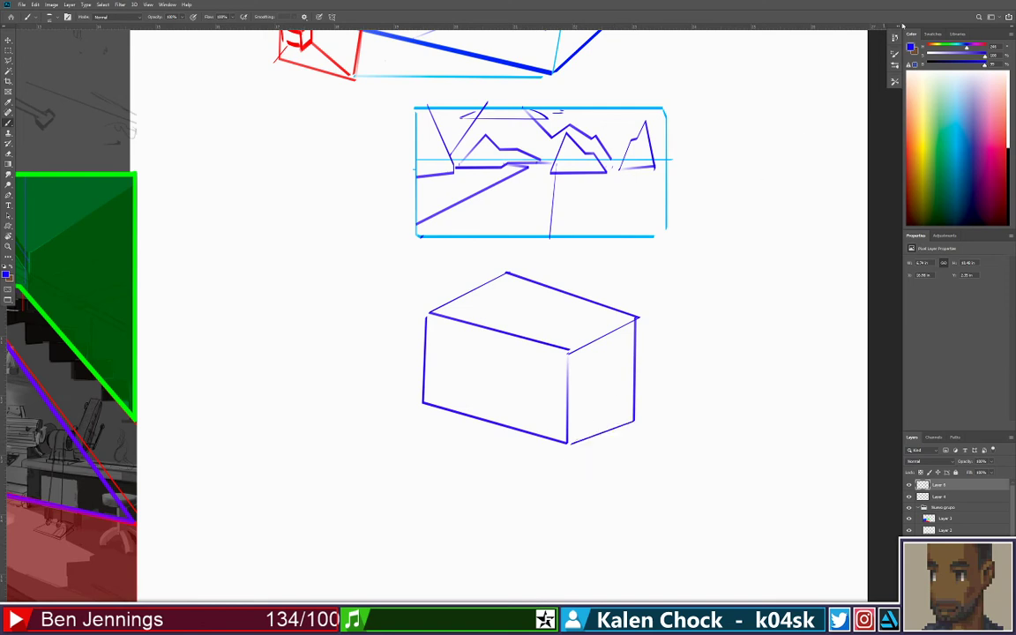
# Draw a small red camera inside the box with rays running out to a red viewing frame
pyautogui.moveTo(968, 54); pyautogui.dragTo(982, 50)
pyautogui.hotkey('ctrl', 'z')
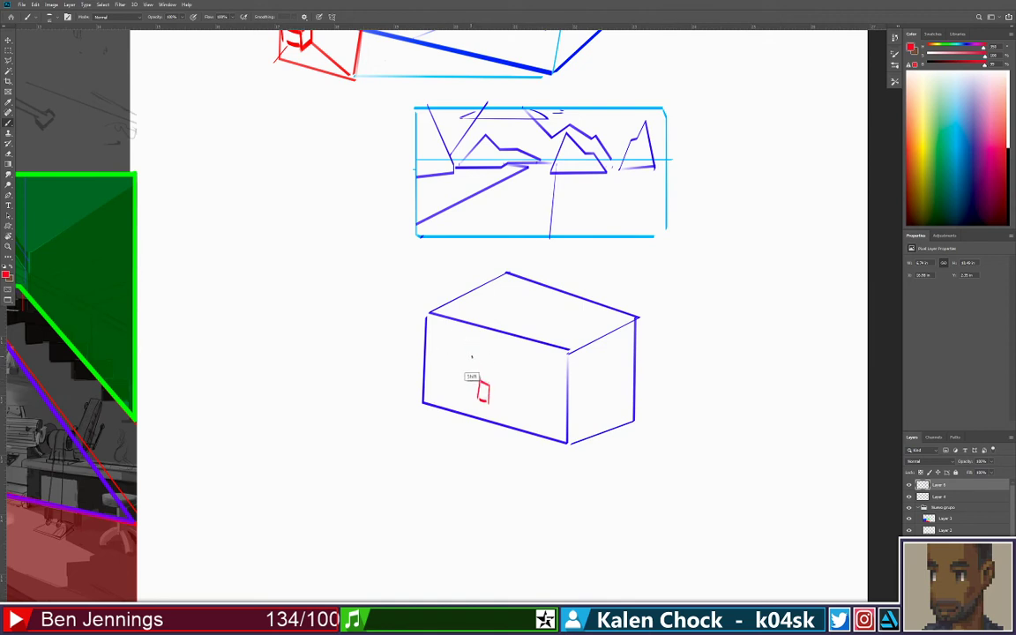
pyautogui.moveTo(470, 357)
pyautogui.mouseDown()
pyautogui.moveTo(482, 383)
pyautogui.moveTo(522, 370)
pyautogui.moveTo(485, 384)
pyautogui.moveTo(515, 423)
pyautogui.mouseUp()
pyautogui.moveTo(481, 387)
pyautogui.mouseDown()
pyautogui.moveTo(466, 408)
pyautogui.moveTo(511, 426)
pyautogui.moveTo(471, 358)
pyautogui.mouseUp()
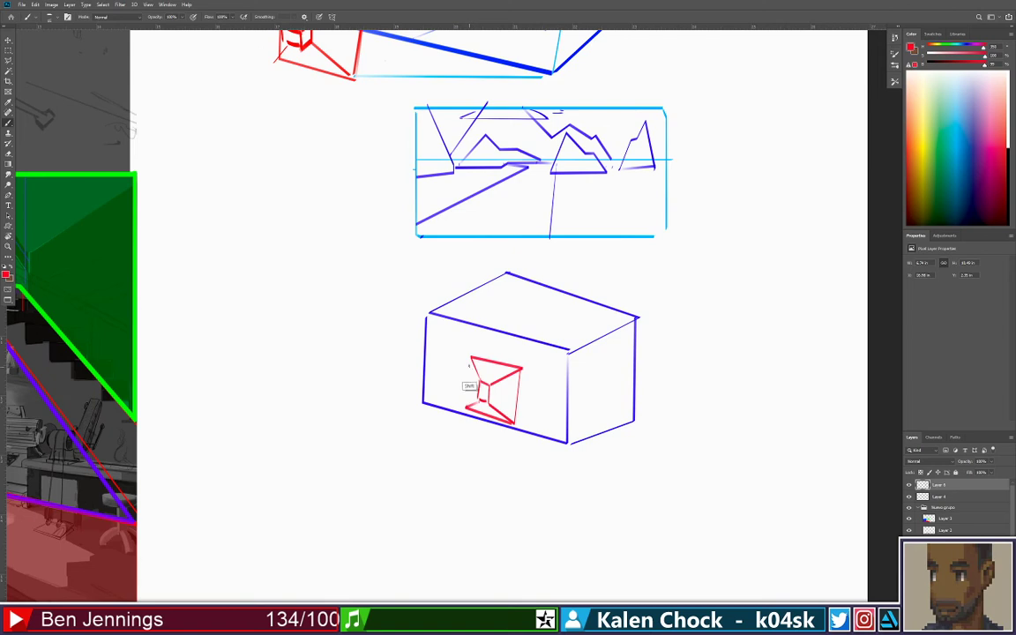
# Add the box's hidden rear vertical and floor edges in blue and extend its right side slightly outward
pyautogui.click(966, 48)
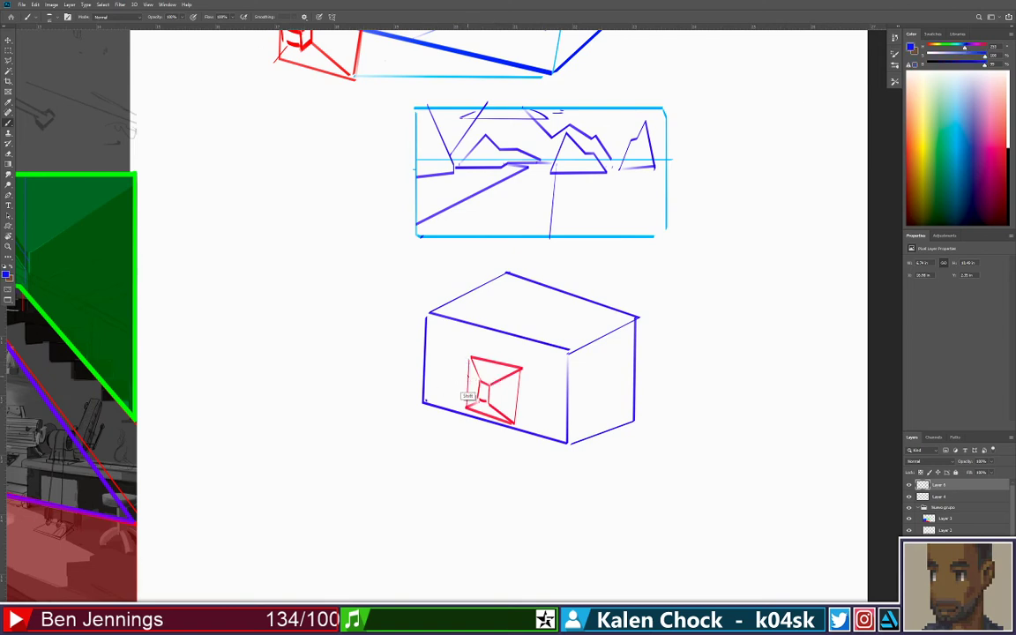
pyautogui.moveTo(424, 402); pyautogui.dragTo(468, 378)
pyautogui.moveTo(507, 276); pyautogui.dragTo(501, 354)
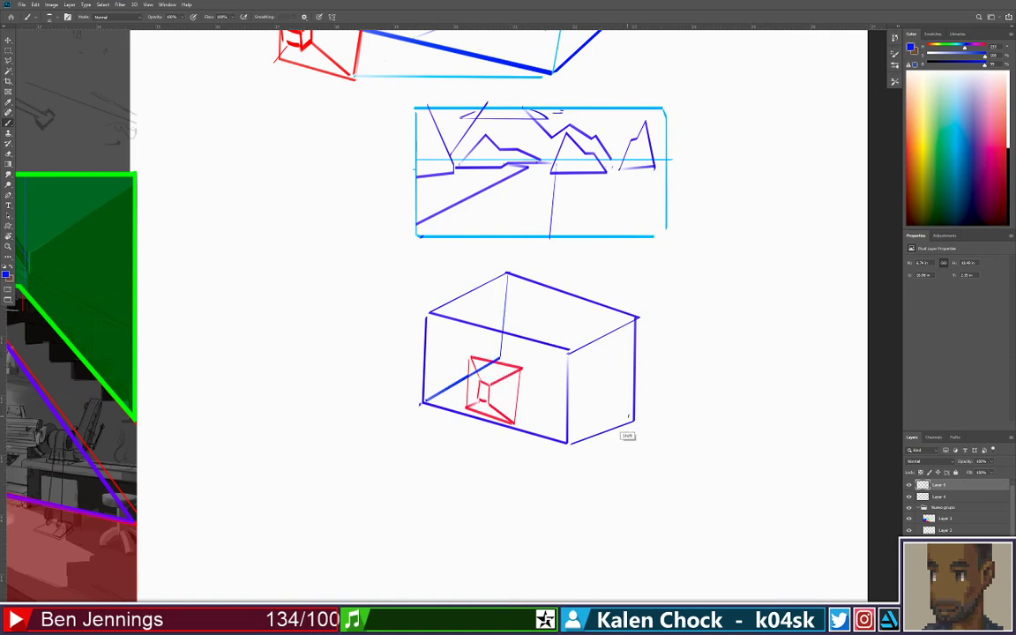
pyautogui.moveTo(422, 403); pyautogui.dragTo(500, 362)
pyautogui.moveTo(500, 361); pyautogui.dragTo(637, 415)
pyautogui.hotkey('ctrl', 'z')
pyautogui.moveTo(522, 368)
pyautogui.mouseDown()
pyautogui.moveTo(643, 399)
pyautogui.moveTo(568, 443)
pyautogui.mouseUp()
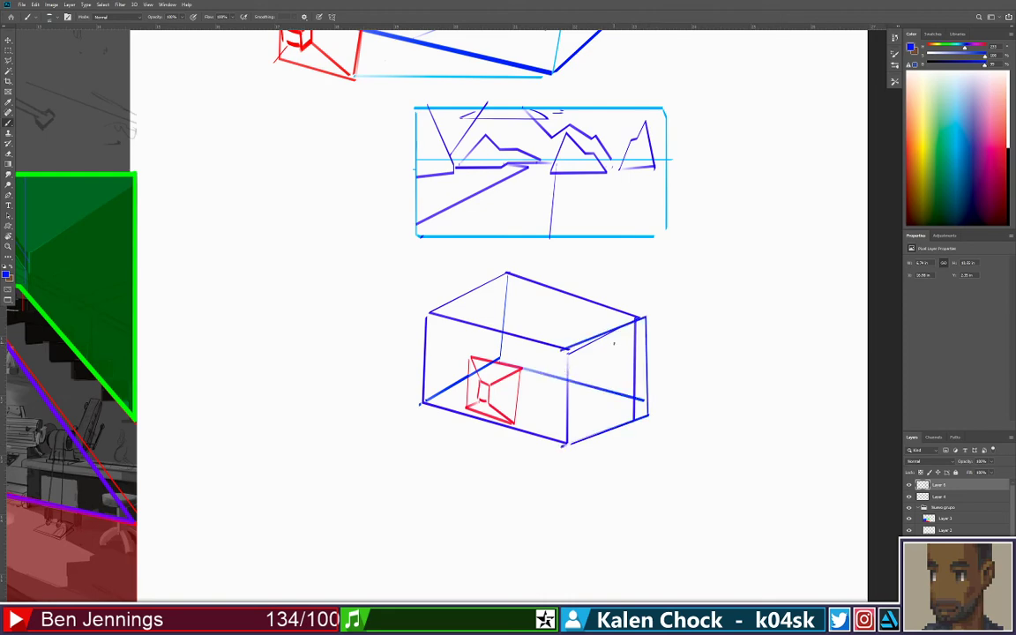
# Draw a wide light blue picture frame below the box
pyautogui.press('z')
pyautogui.moveTo(616, 369)
pyautogui.mouseDown()
pyautogui.moveTo(559, 370)
pyautogui.moveTo(679, 377)
pyautogui.mouseUp()
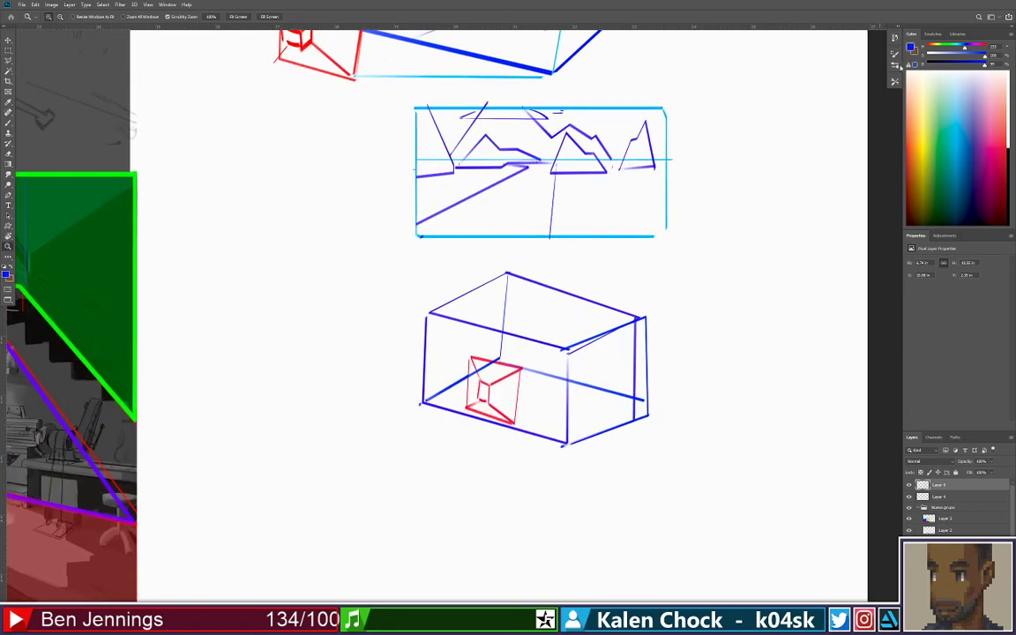
pyautogui.click(960, 47)
pyautogui.moveTo(485, 410)
pyautogui.mouseDown()
pyautogui.moveTo(412, 379)
pyautogui.moveTo(366, 433)
pyautogui.mouseUp()
pyautogui.press('b')
pyautogui.moveTo(308, 445)
pyautogui.mouseDown()
pyautogui.moveTo(309, 564)
pyautogui.moveTo(529, 562)
pyautogui.mouseUp()
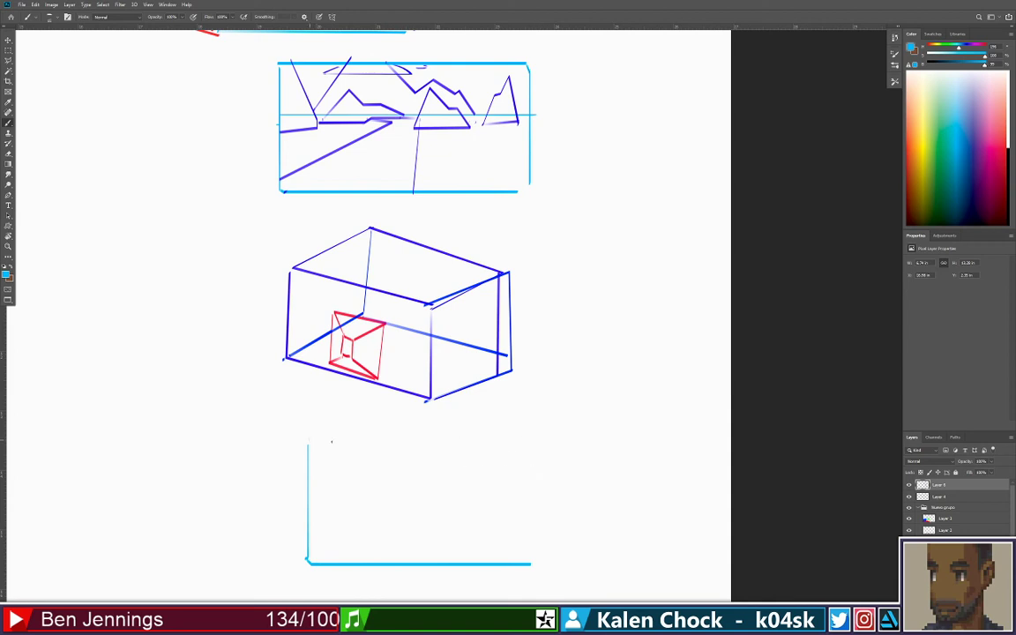
pyautogui.moveTo(309, 439)
pyautogui.mouseDown()
pyautogui.moveTo(536, 441)
pyautogui.moveTo(540, 564)
pyautogui.mouseUp()
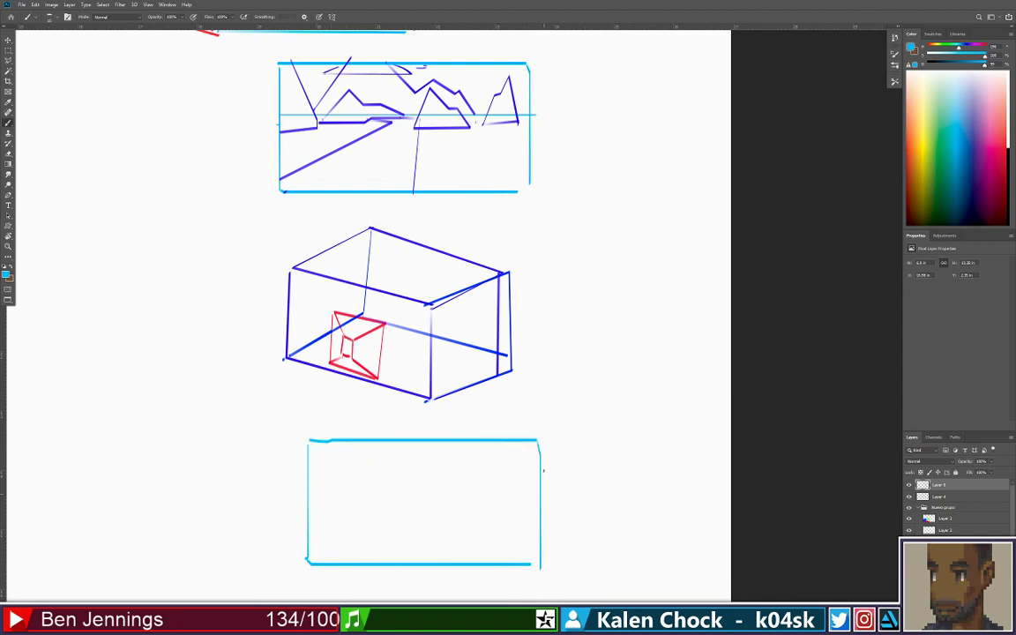
# Draw the room's interior in the box's blue-violet inside the lower frame, with a rectangular back wall and corner lines running to the frame's border
pyautogui.keyDown('alt'); pyautogui.click(502, 356); pyautogui.keyUp('alt')
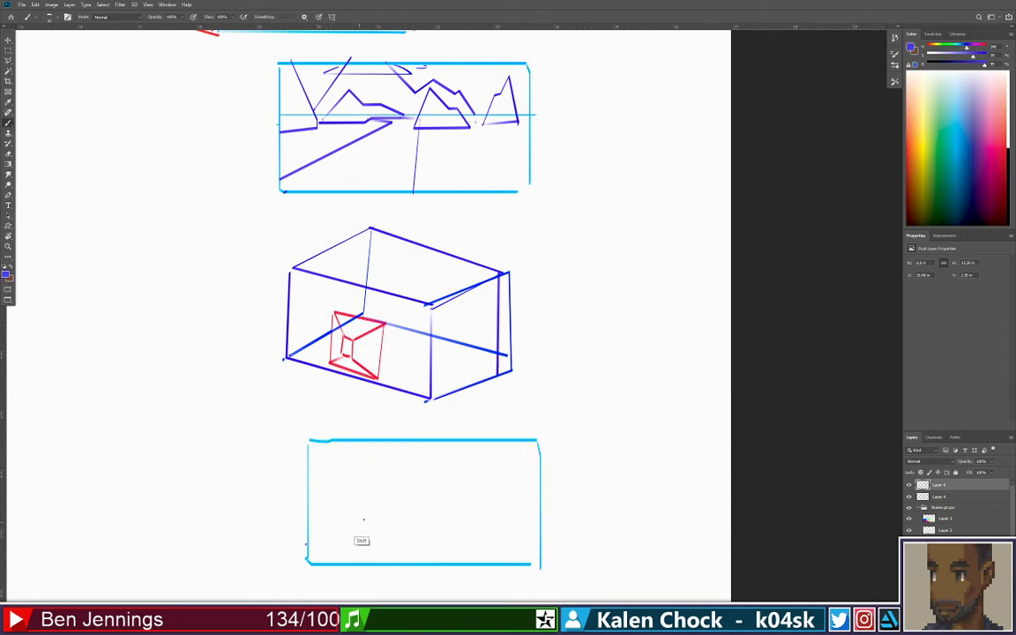
pyautogui.moveTo(307, 544)
pyautogui.mouseDown()
pyautogui.moveTo(370, 519)
pyautogui.moveTo(510, 512)
pyautogui.moveTo(538, 542)
pyautogui.mouseUp()
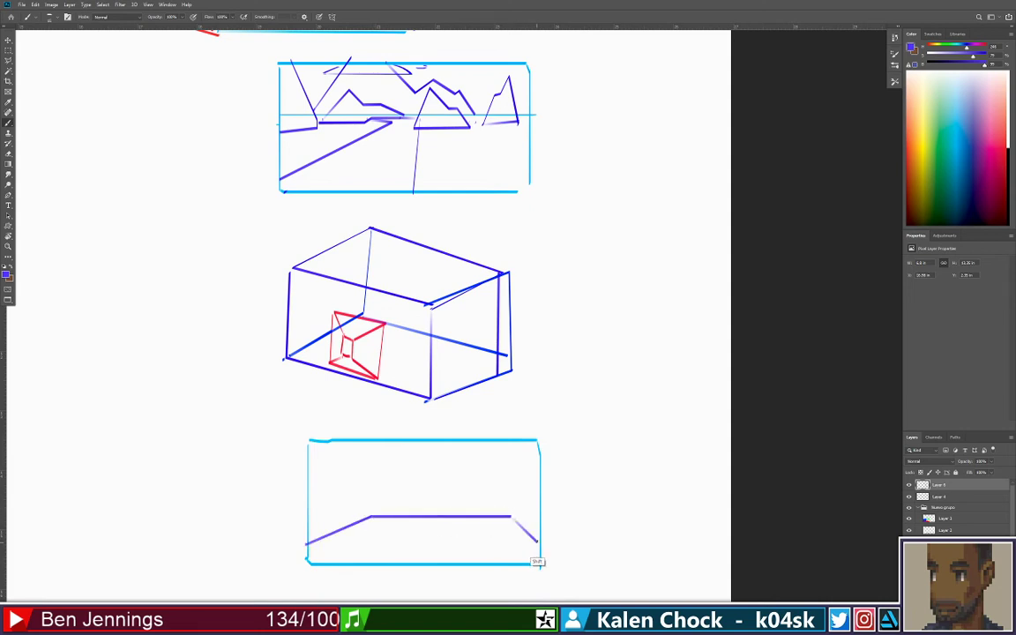
pyautogui.moveTo(371, 513); pyautogui.dragTo(371, 458)
pyautogui.hotkey('ctrl', 'z')
pyautogui.moveTo(347, 436)
pyautogui.mouseDown()
pyautogui.moveTo(406, 456)
pyautogui.moveTo(507, 459)
pyautogui.moveTo(508, 516)
pyautogui.mouseUp()
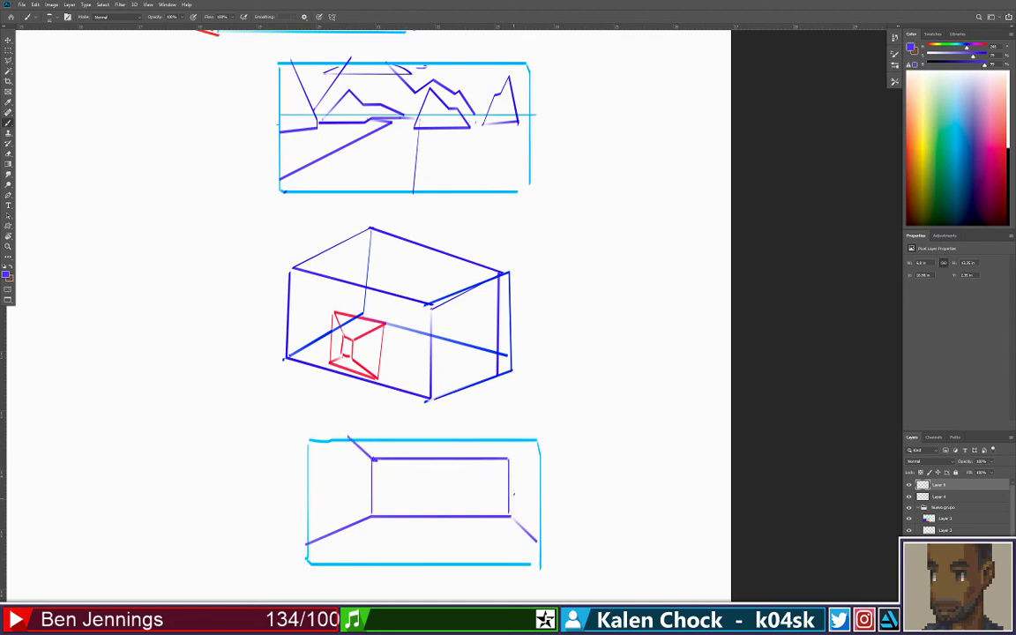
pyautogui.moveTo(509, 458); pyautogui.dragTo(537, 435)
pyautogui.moveTo(510, 517); pyautogui.dragTo(537, 539)
# Extend the canvas to the right of the diagrams with the Crop tool
pyautogui.press('z')
pyautogui.keyDown('alt'); pyautogui.click(518, 459); pyautogui.keyUp('alt')
pyautogui.keyDown('alt'); pyautogui.click(476, 469); pyautogui.keyUp('alt')
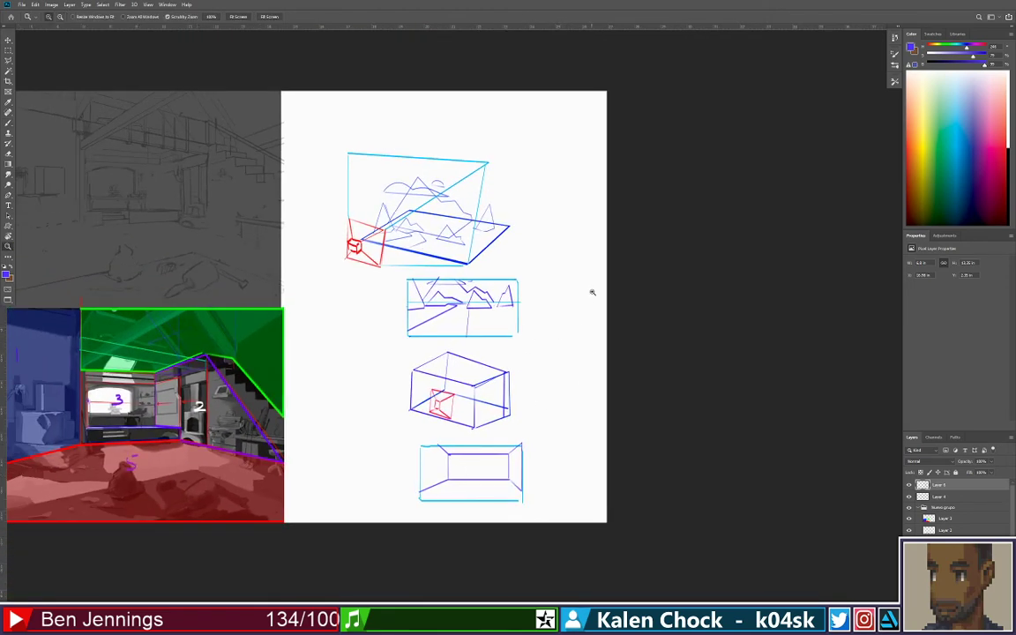
pyautogui.press('c')
pyautogui.moveTo(605, 307); pyautogui.dragTo(688, 307)
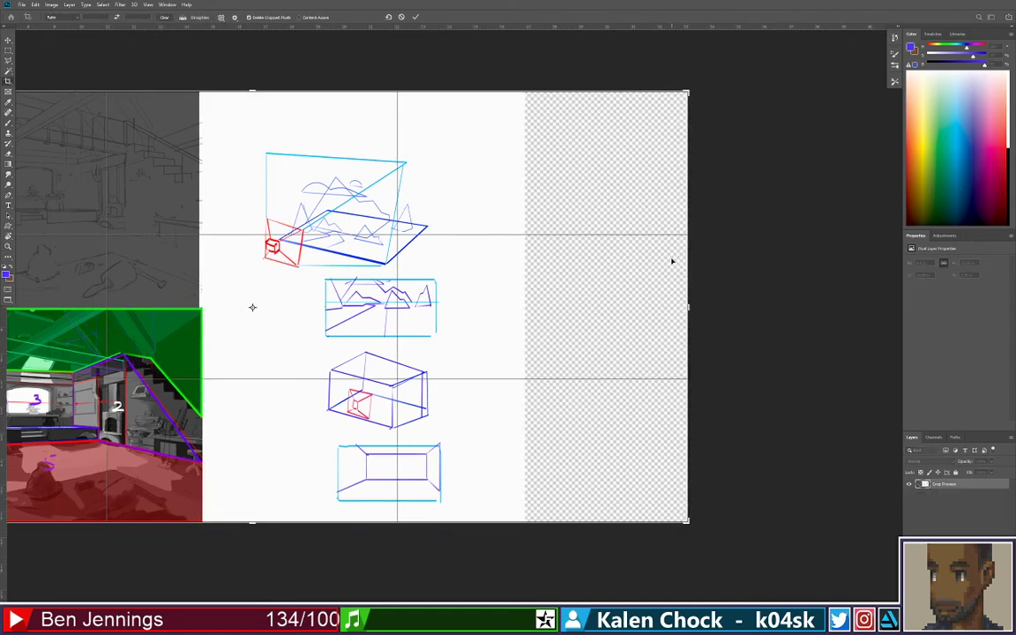
pyautogui.press('Return')
# Fill the transparent strip at the canvas's right side with the page's white, overlapping the existing page slightly, and clear the selection
pyautogui.moveTo(680, 267); pyautogui.dragTo(487, 288)
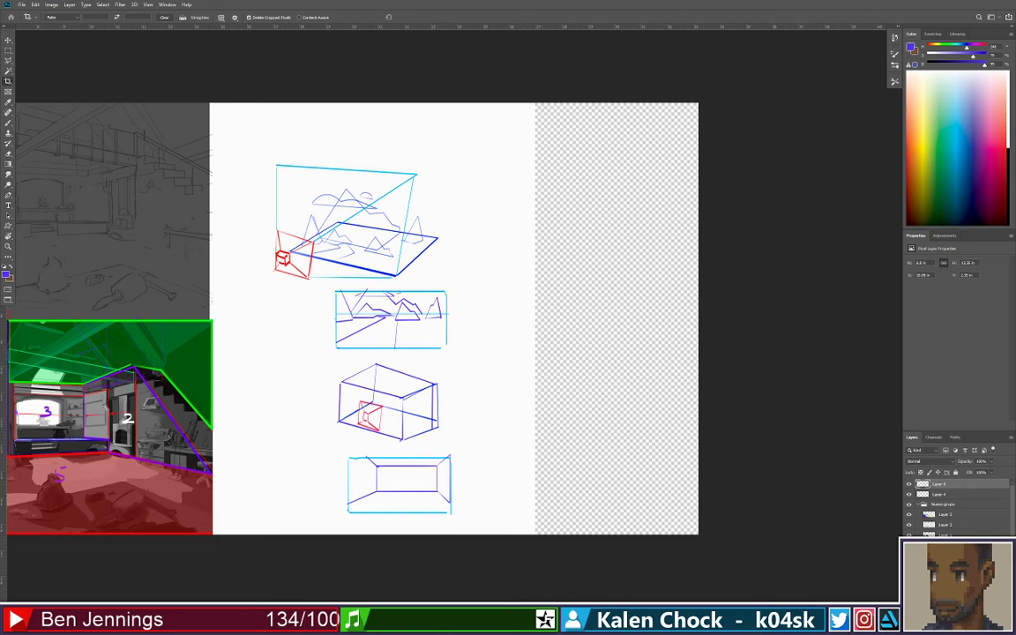
pyautogui.press('m')
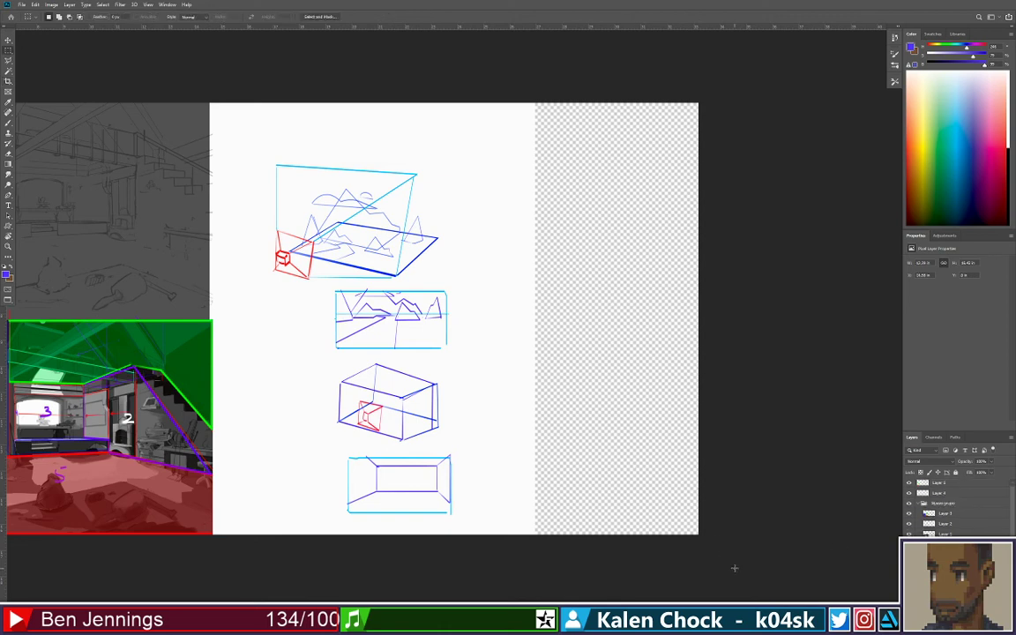
pyautogui.moveTo(731, 567); pyautogui.dragTo(495, 86)
pyautogui.press('b')
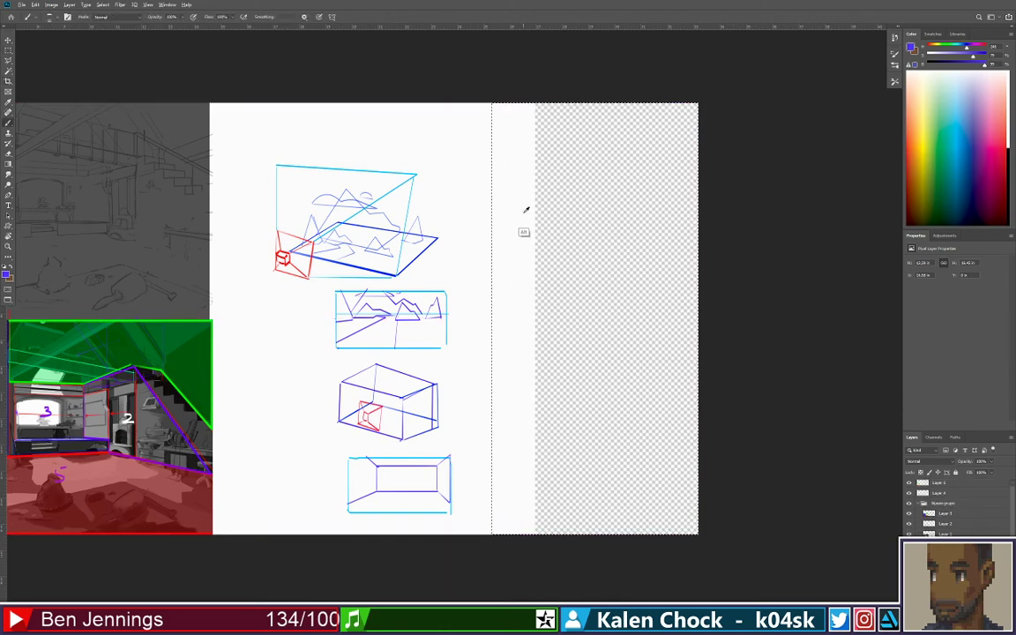
pyautogui.hotkey('alt', 'BackSpace')
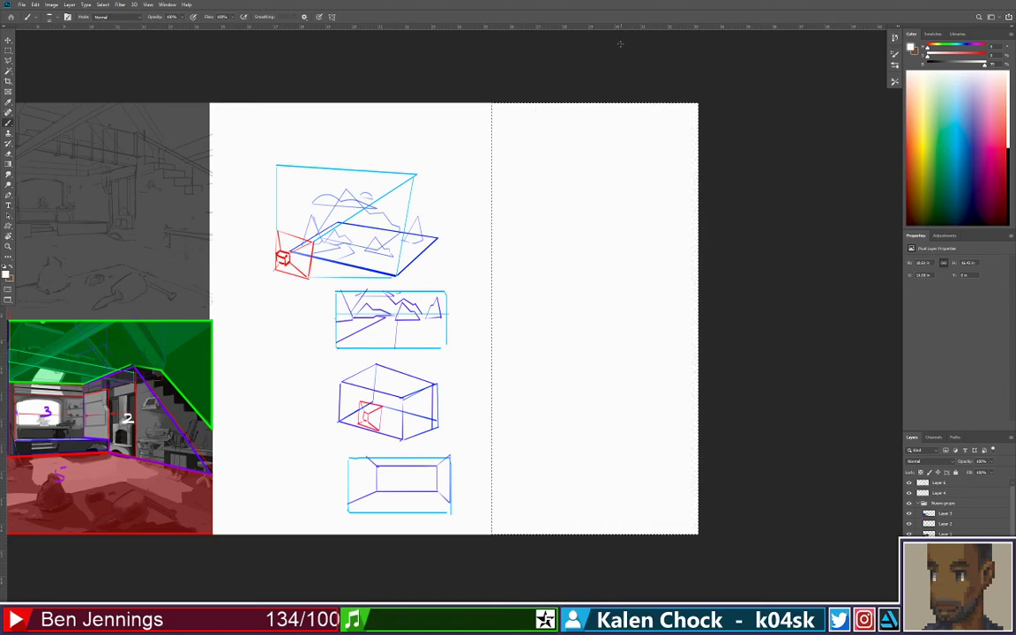
pyautogui.hotkey('ctrl', 'd')
# Add two new layers above the layer holding the diagrams and set the brush colour to saturated blue
pyautogui.press('z')
pyautogui.moveTo(612, 358); pyautogui.dragTo(606, 315)
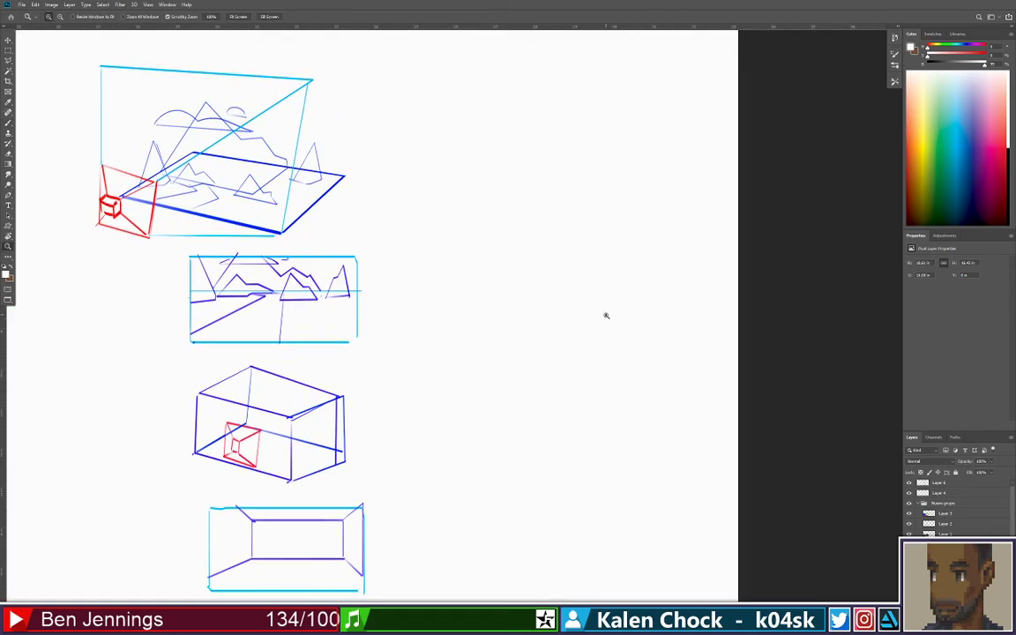
pyautogui.click(948, 484)
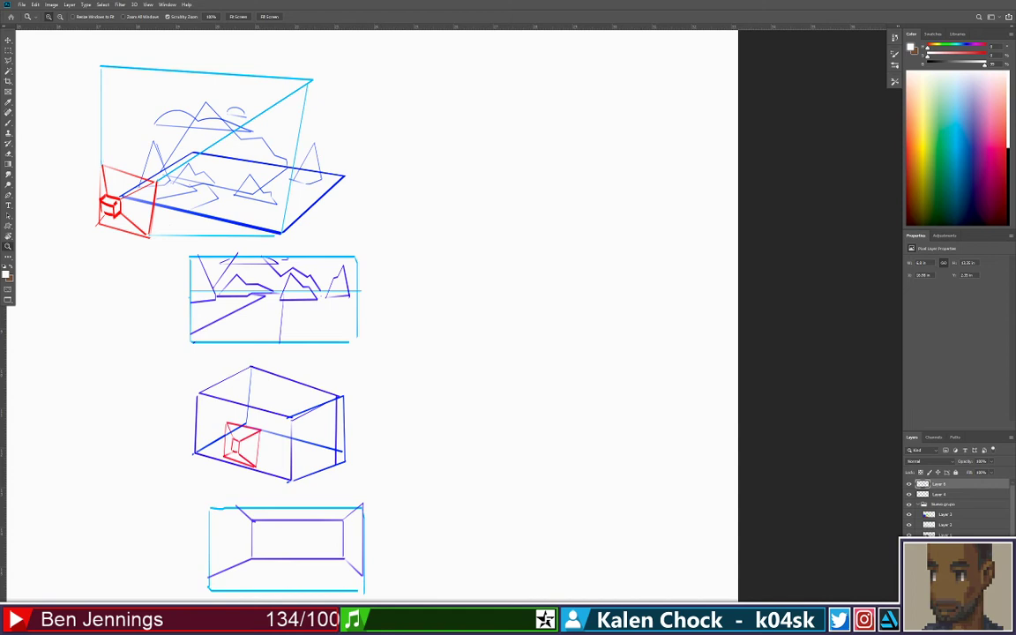
pyautogui.hotkey('ctrl', 'shift', 'alt', 'n')
pyautogui.press('b')
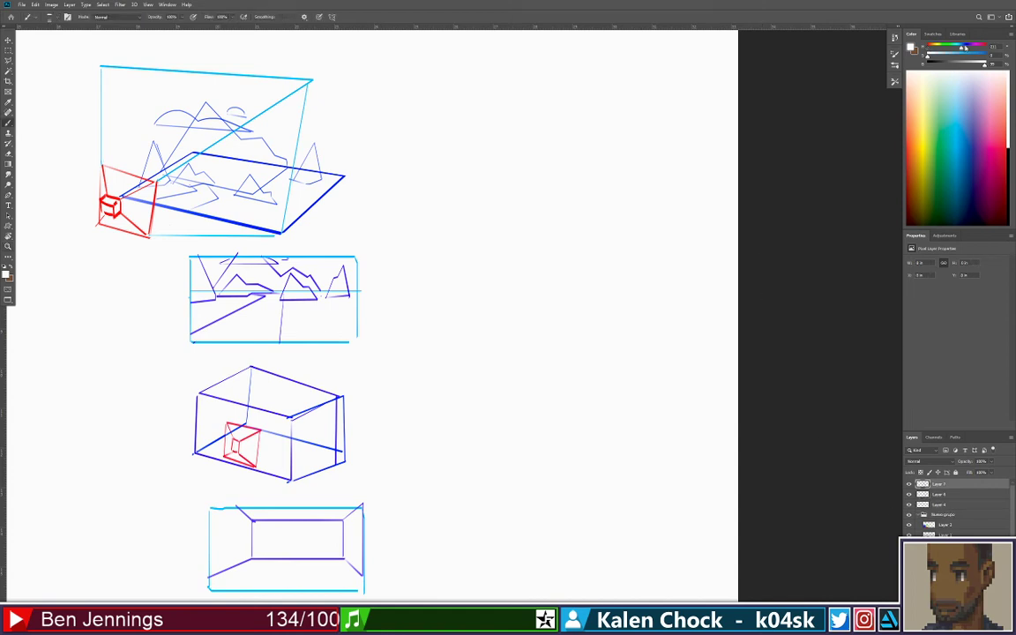
pyautogui.click(984, 55)
pyautogui.hotkey('ctrl', 'shift', 'n')
pyautogui.press('Return')
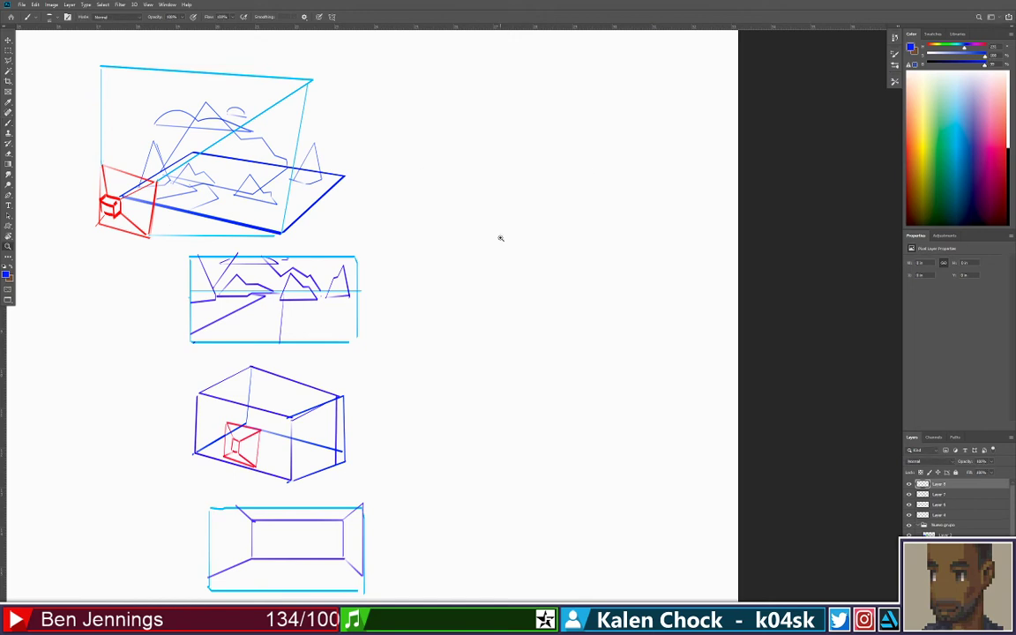
# Draw a wide blue hexagon with straight brush strokes on the empty page area beside the landscape and box diagrams
pyautogui.scroll(2, 498, 247)
pyautogui.moveTo(498, 247)
pyautogui.mouseDown()
pyautogui.moveTo(373, 251)
pyautogui.moveTo(428, 196)
pyautogui.mouseUp()
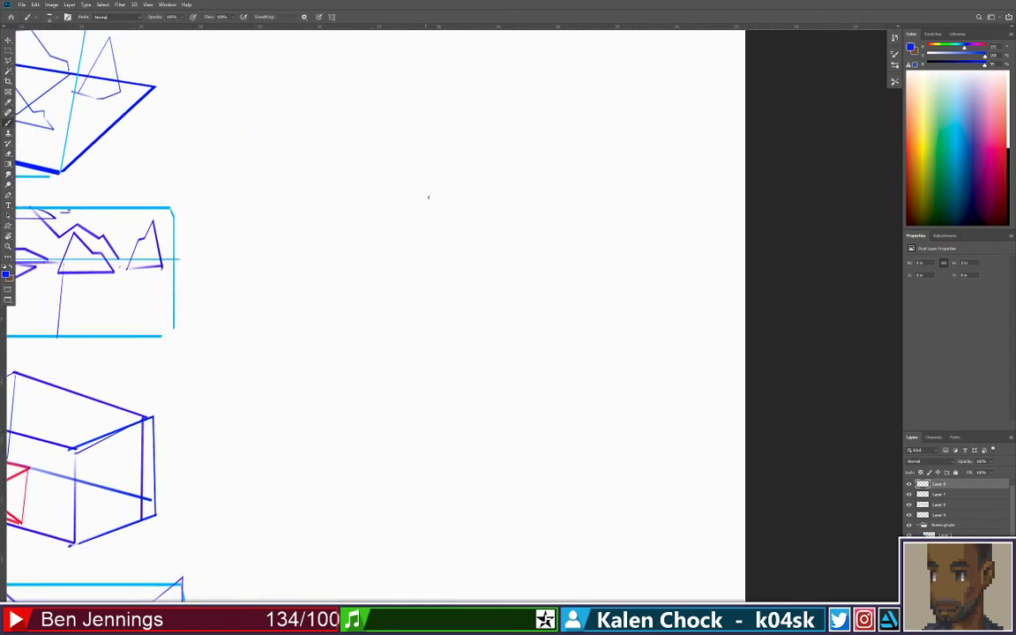
pyautogui.keyDown('shift'); pyautogui.click(301, 281); pyautogui.keyUp('shift')
pyautogui.keyDown('shift'); pyautogui.click(382, 376); pyautogui.keyUp('shift')
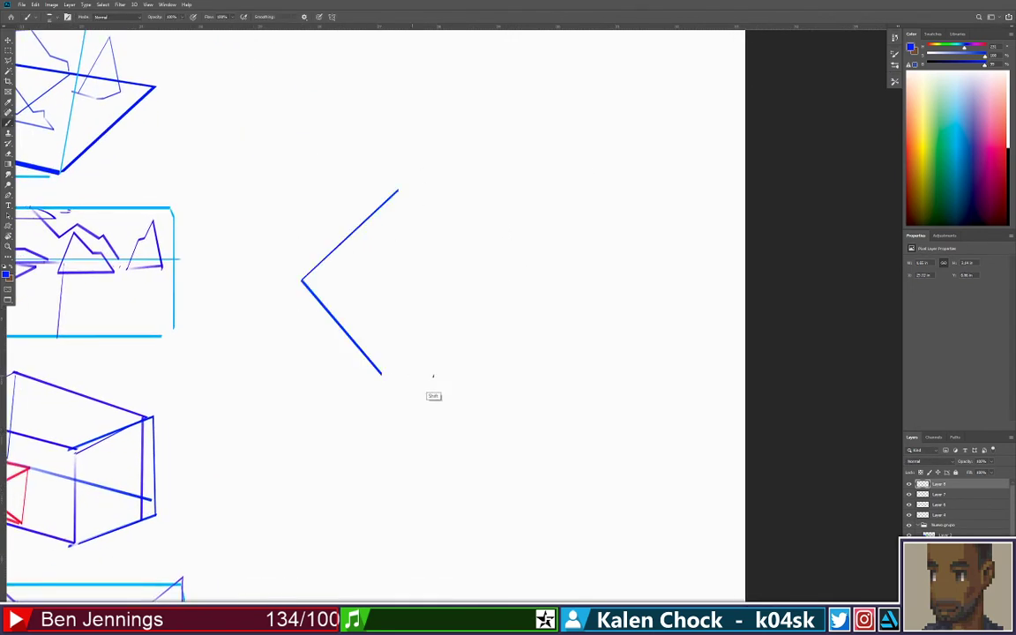
pyautogui.keyDown('shift'); pyautogui.click(613, 376); pyautogui.keyUp('shift')
pyautogui.keyDown('shift'); pyautogui.click(689, 291); pyautogui.keyUp('shift')
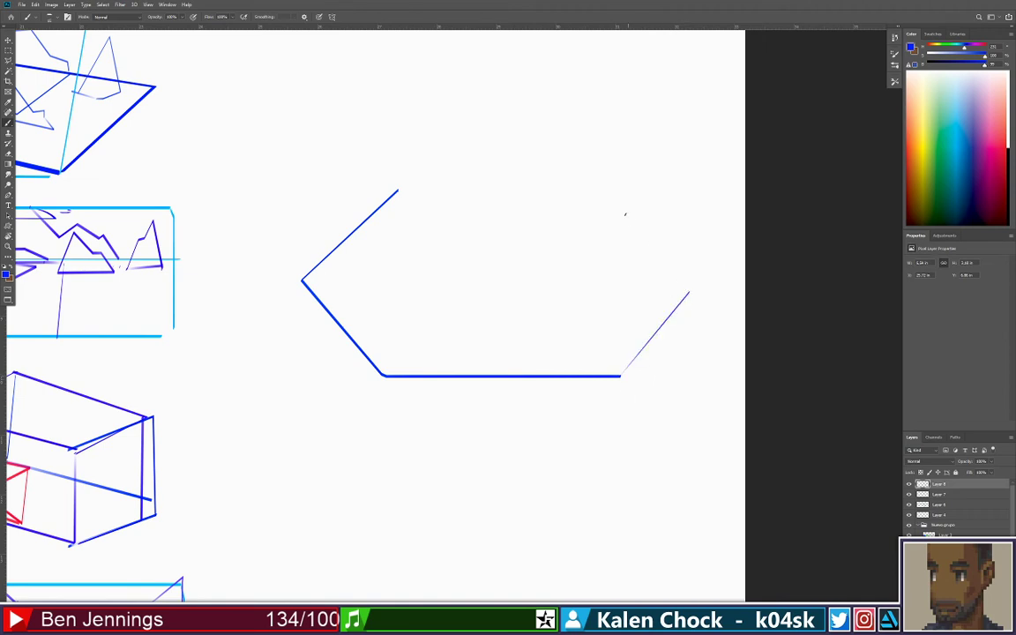
pyautogui.keyDown('shift'); pyautogui.click(610, 186); pyautogui.keyUp('shift')
pyautogui.keyDown('shift'); pyautogui.click(397, 186); pyautogui.keyUp('shift')
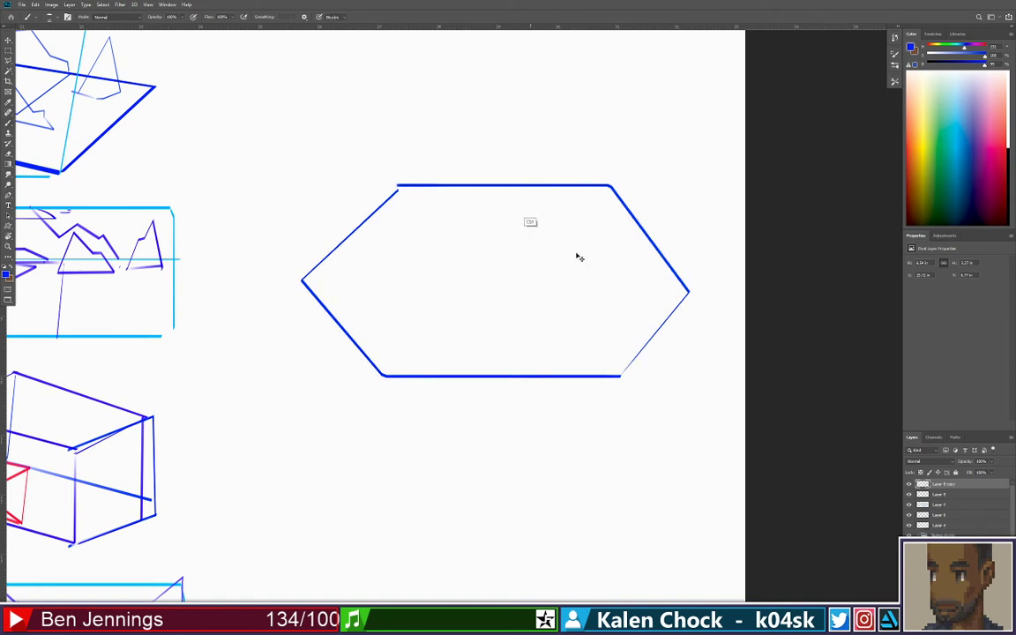
# Duplicate the hexagon's layer, scale the copy down proportionally, and place it inside the original toward the upper edge
pyautogui.hotkey('ctrl', 'j')
pyautogui.hotkey('ctrl', 't')
pyautogui.moveTo(691, 182); pyautogui.dragTo(544, 256)
pyautogui.moveTo(519, 314); pyautogui.dragTo(619, 261)
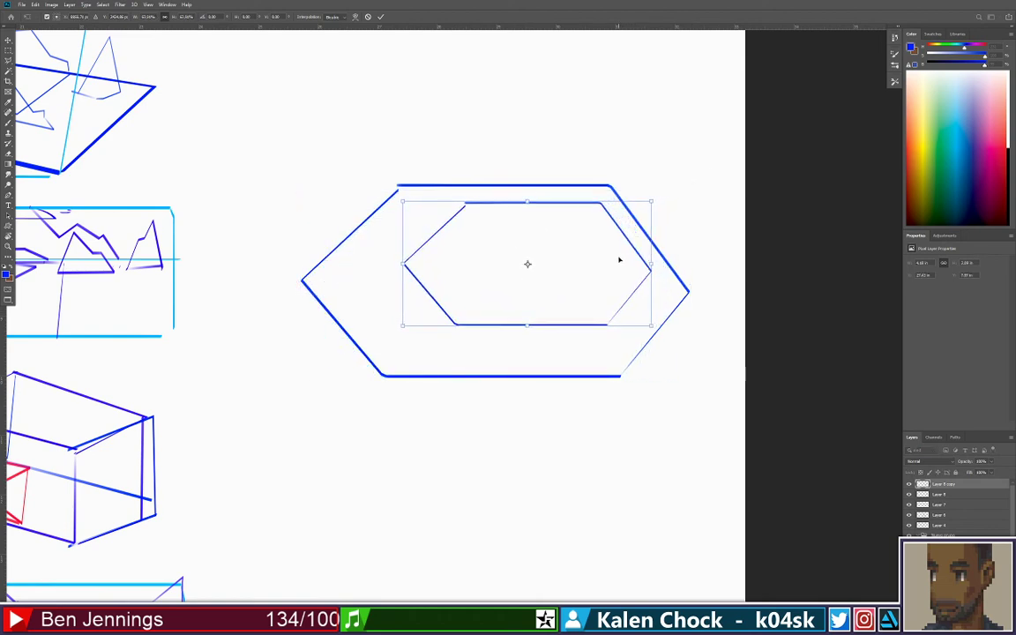
pyautogui.press('Return')
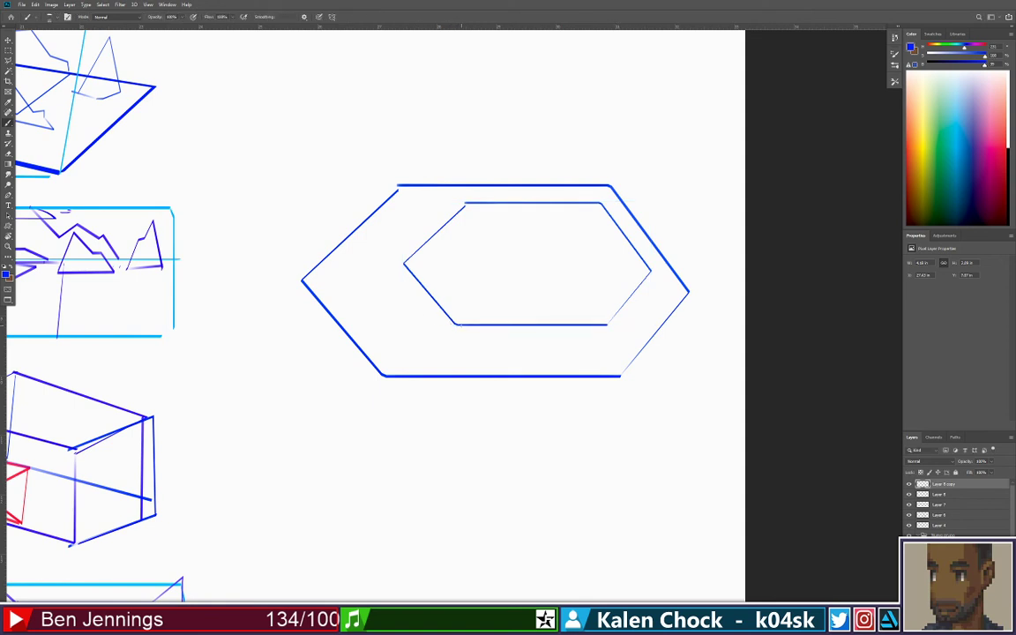
# Connect the matching corners of the outer and inner hexagons with straight blue lines to form a tunnel-like room
pyautogui.moveTo(381, 375); pyautogui.dragTo(459, 325)
pyautogui.moveTo(301, 282); pyautogui.dragTo(403, 263)
pyautogui.keyDown('shift'); pyautogui.click(465, 203); pyautogui.keyUp('shift')
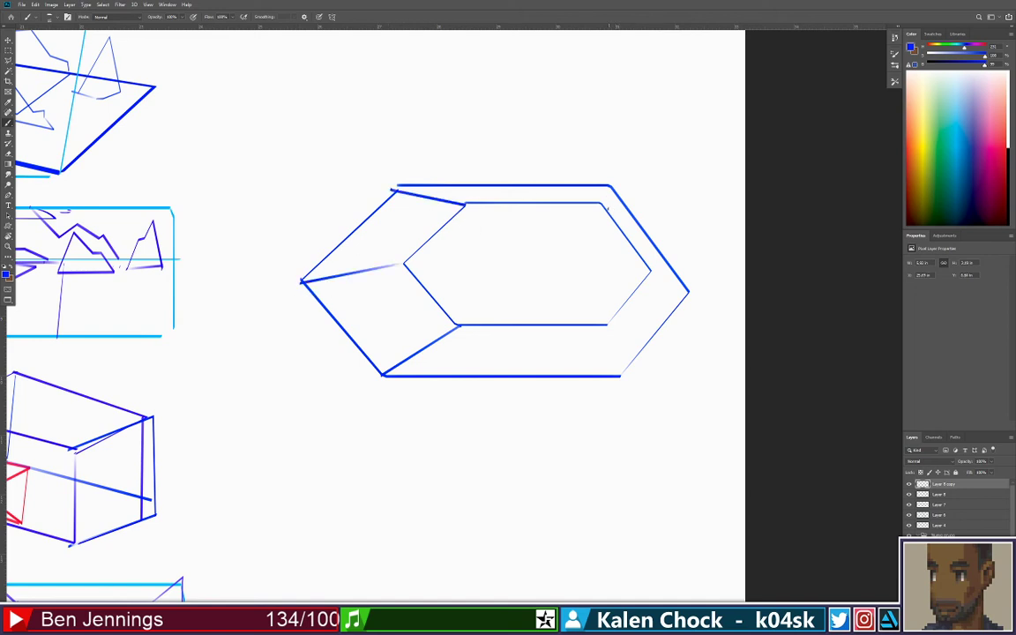
pyautogui.moveTo(603, 204); pyautogui.dragTo(609, 186)
pyautogui.moveTo(651, 271); pyautogui.dragTo(688, 292)
pyautogui.moveTo(621, 376); pyautogui.dragTo(606, 327)
# Extend the floor beyond the inner hexagon with a smaller receding trapezoid, and continue the left wall's corner line into the depth
pyautogui.press('z')
pyautogui.click(585, 270)
pyautogui.moveTo(577, 277)
pyautogui.mouseDown()
pyautogui.moveTo(544, 288)
pyautogui.moveTo(619, 279)
pyautogui.moveTo(575, 276)
pyautogui.mouseUp()
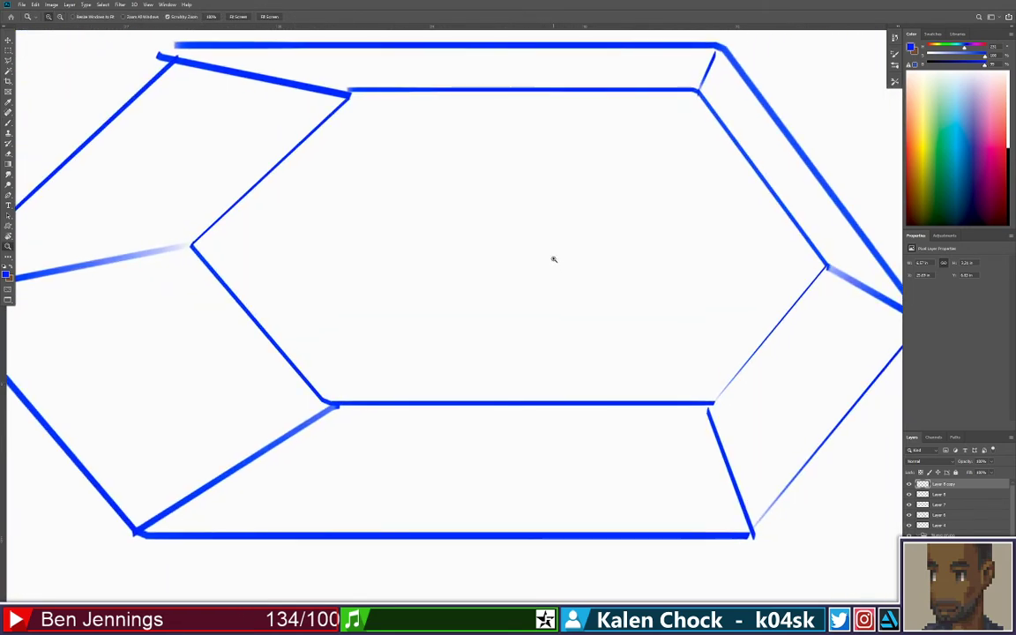
pyautogui.press('b')
pyautogui.moveTo(481, 304); pyautogui.dragTo(337, 401)
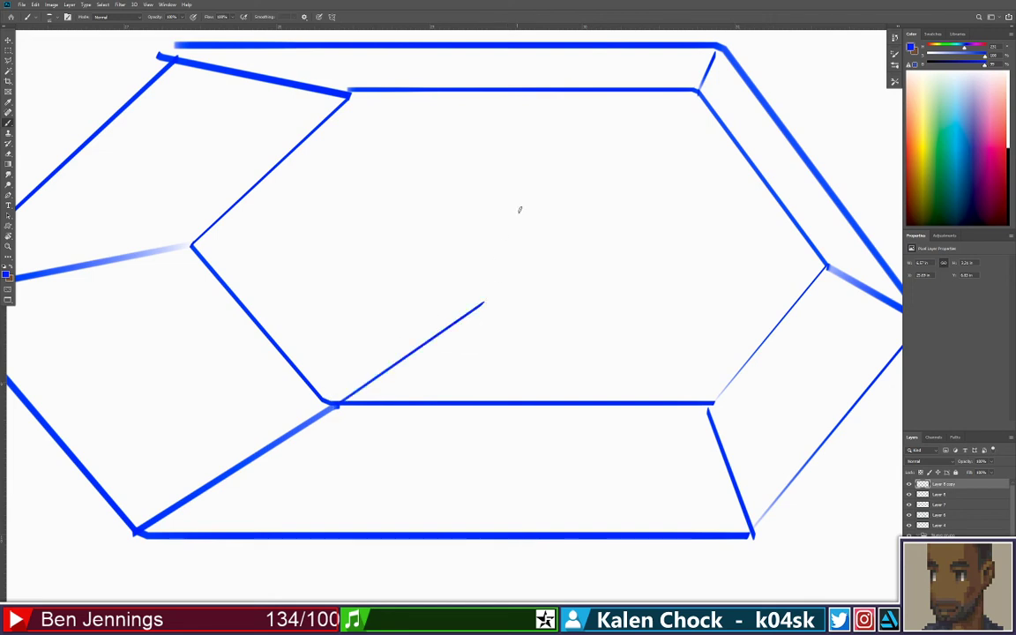
pyautogui.moveTo(483, 302)
pyautogui.mouseDown()
pyautogui.moveTo(677, 304)
pyautogui.moveTo(707, 401)
pyautogui.mouseUp()
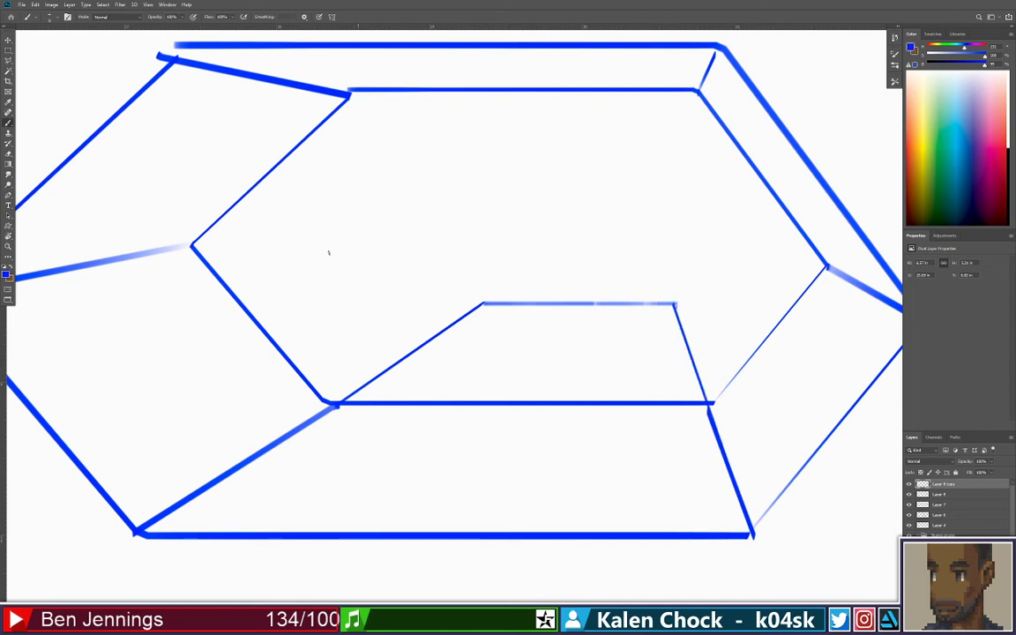
pyautogui.moveTo(189, 245); pyautogui.dragTo(420, 199)
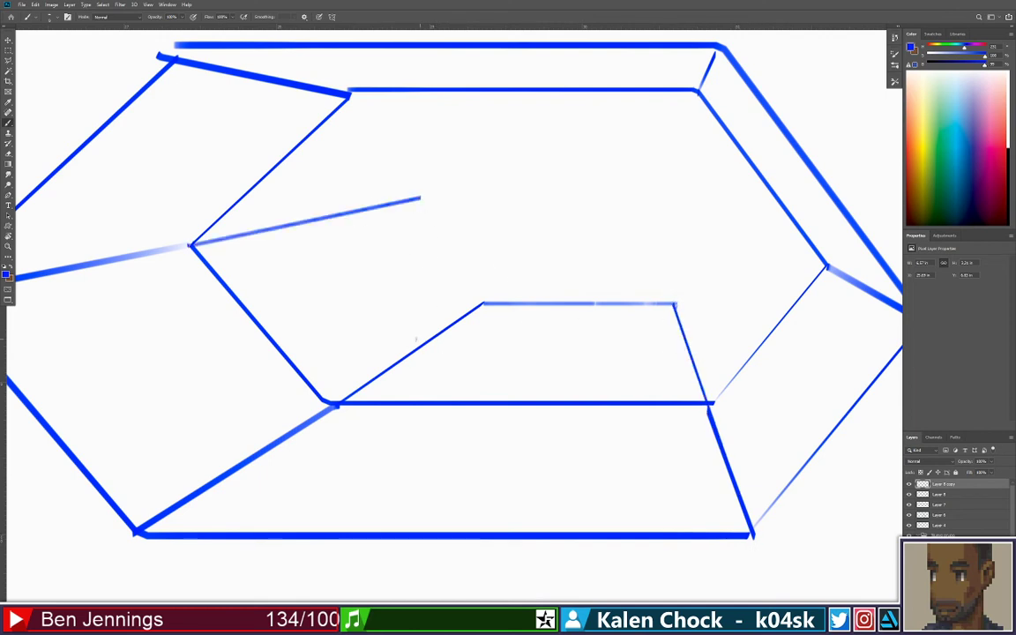
# Sketch two simple standing figures with small square heads side by side at the far end of the floor
pyautogui.moveTo(558, 291); pyautogui.dragTo(567, 227)
pyautogui.hotkey('ctrl', 'z')
pyautogui.moveTo(551, 313)
pyautogui.mouseDown()
pyautogui.moveTo(554, 226)
pyautogui.moveTo(568, 222)
pyautogui.moveTo(569, 324)
pyautogui.mouseUp()
pyautogui.keyDown('shift'); pyautogui.click(554, 226); pyautogui.keyUp('shift')
pyautogui.moveTo(577, 223); pyautogui.dragTo(579, 328)
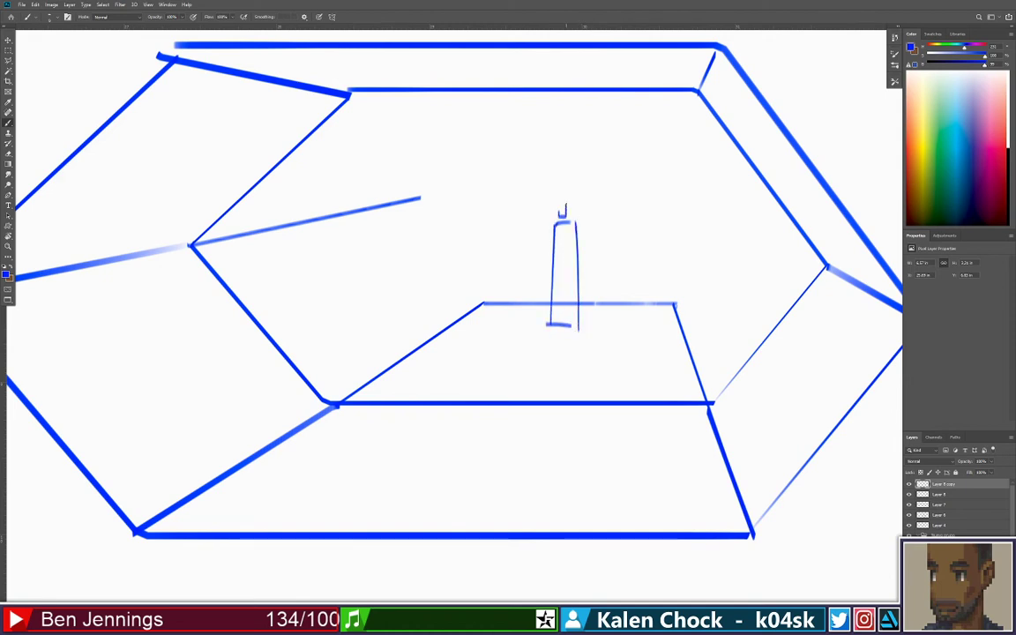
pyautogui.moveTo(565, 206); pyautogui.dragTo(559, 216)
pyautogui.moveTo(590, 322)
pyautogui.mouseDown()
pyautogui.moveTo(591, 226)
pyautogui.moveTo(632, 323)
pyautogui.moveTo(620, 324)
pyautogui.mouseUp()
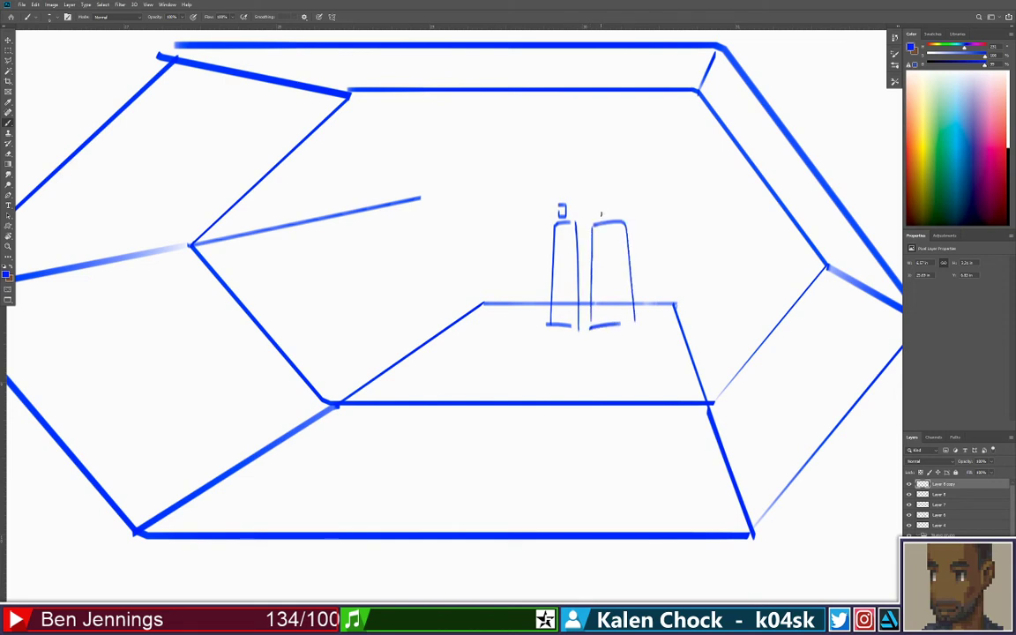
pyautogui.moveTo(592, 224)
pyautogui.mouseDown()
pyautogui.moveTo(542, 222)
pyautogui.moveTo(547, 209)
pyautogui.moveTo(560, 210)
pyautogui.mouseUp()
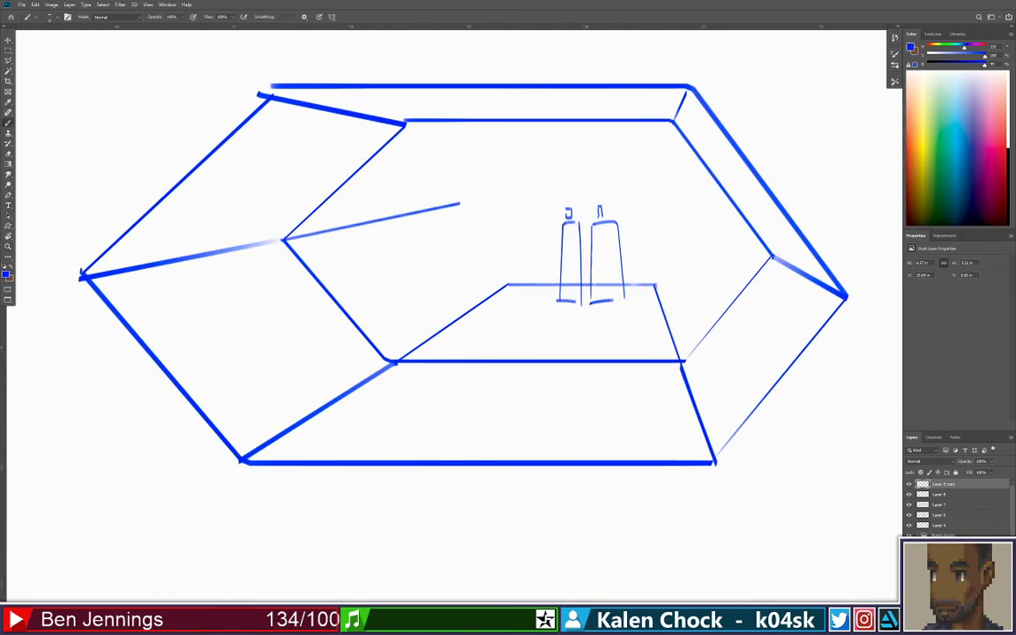
# Add a new layer, switch the brush colour to turquoise green, and draw a circle near the hexagonal room's left corner
pyautogui.hotkey('ctrl', 'shift', 'alt', 'n')
pyautogui.click(954, 48)
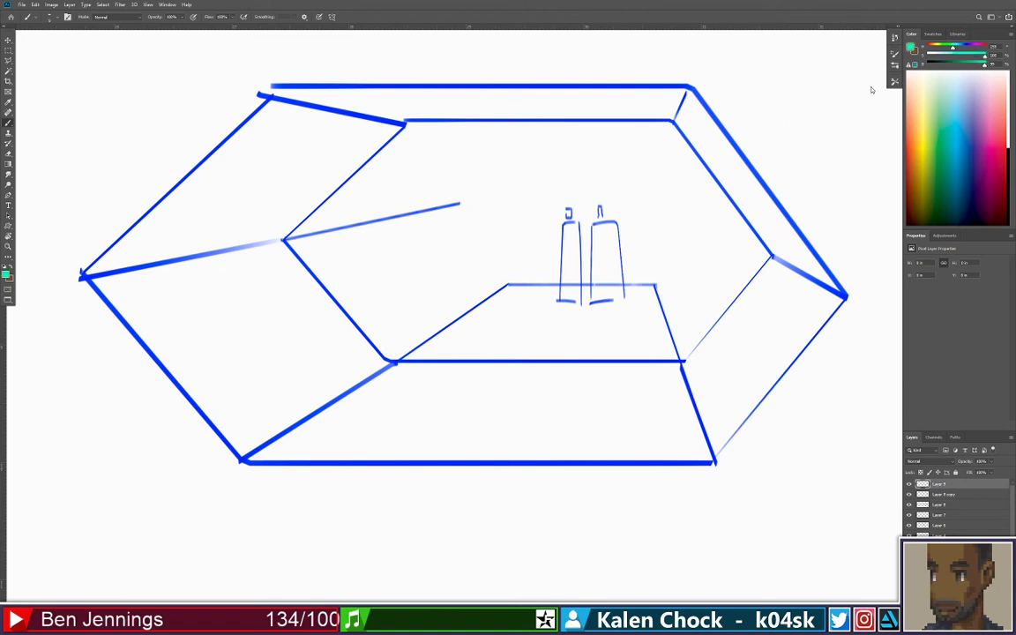
pyautogui.moveTo(159, 292)
pyautogui.mouseDown()
pyautogui.moveTo(173, 340)
pyautogui.moveTo(155, 297)
pyautogui.moveTo(176, 284)
pyautogui.moveTo(191, 306)
pyautogui.mouseUp()
pyautogui.hotkey('ctrl', 'z')
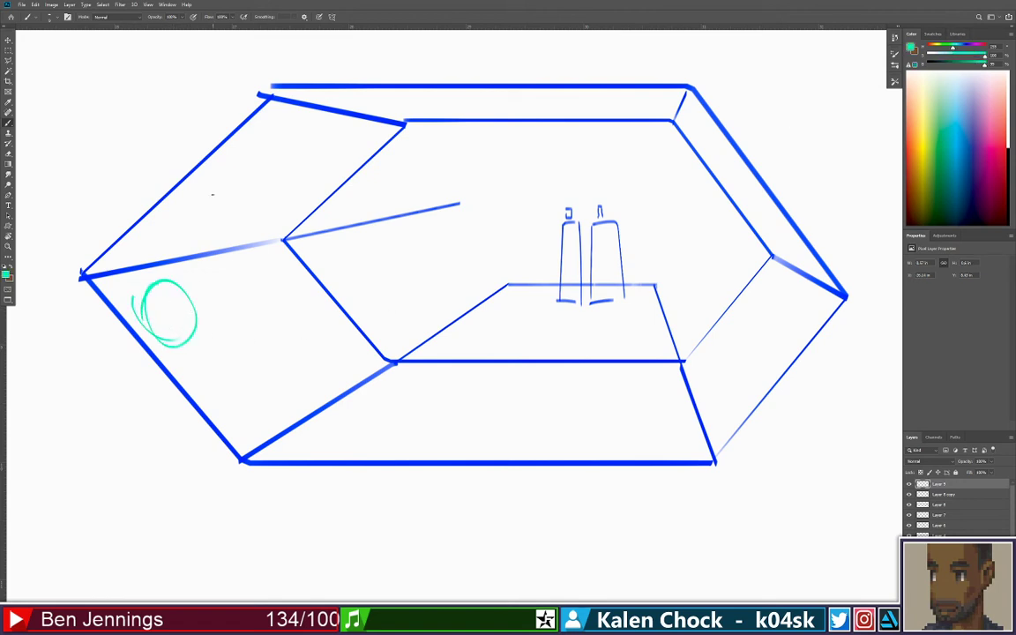
# Duplicate the green circle, scale the copy to about half size, and place it at the far end of the left wall line
pyautogui.hotkey('ctrl', 'alt')
pyautogui.moveTo(267, 271); pyautogui.dragTo(474, 233)
pyautogui.hotkey('ctrl', 't')
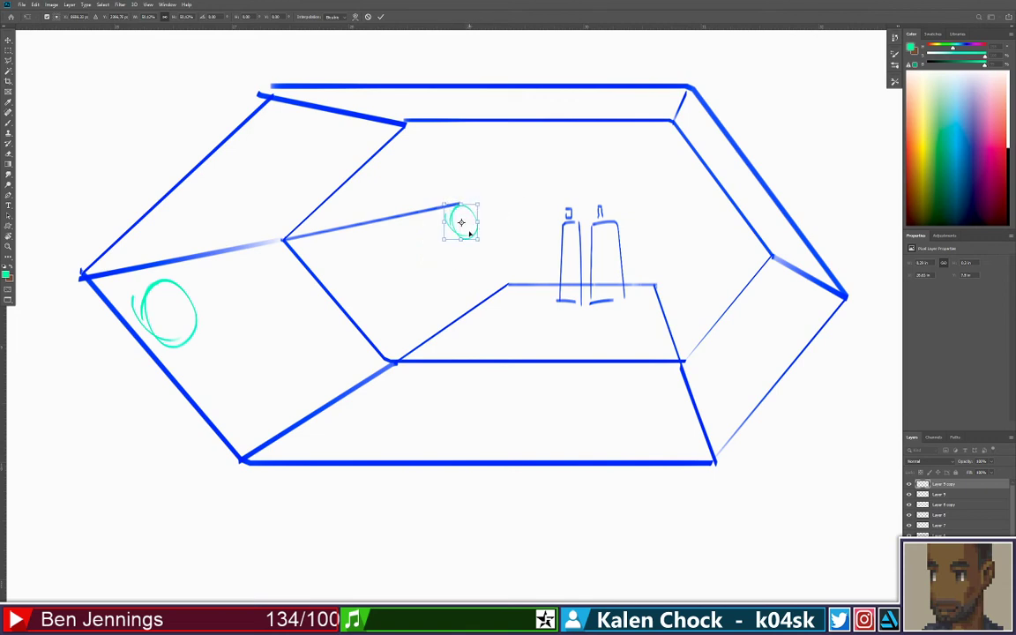
pyautogui.press('Return')
pyautogui.press('b')
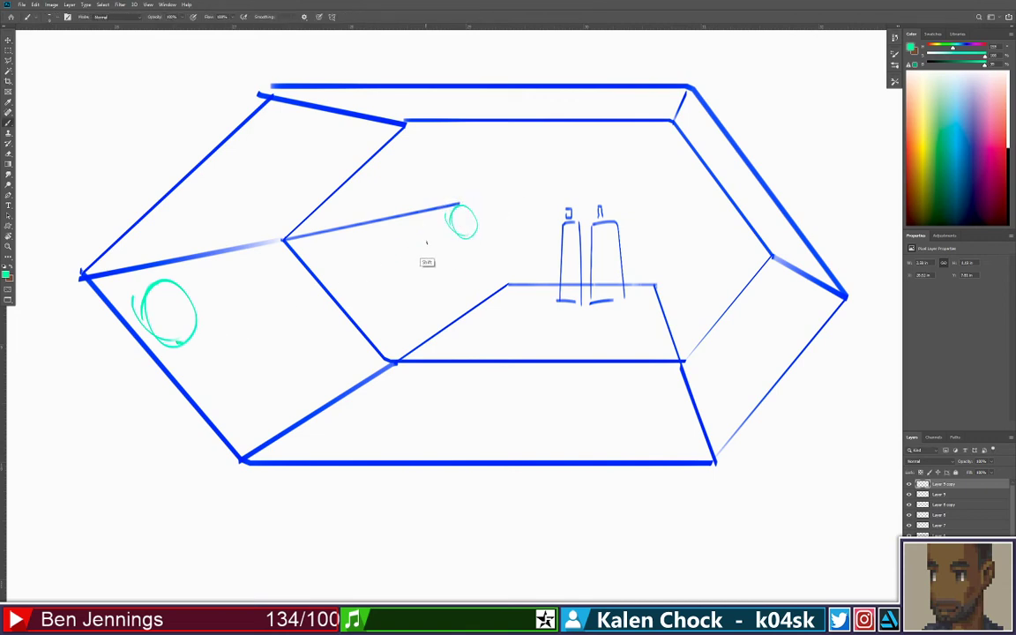
# Join the two green circles with straight edge lines to form a receding pipe, and add cross-section curves along its middle
pyautogui.click(467, 241)
pyautogui.keyDown('shift'); pyautogui.click(192, 339); pyautogui.keyUp('shift')
pyautogui.click(459, 206)
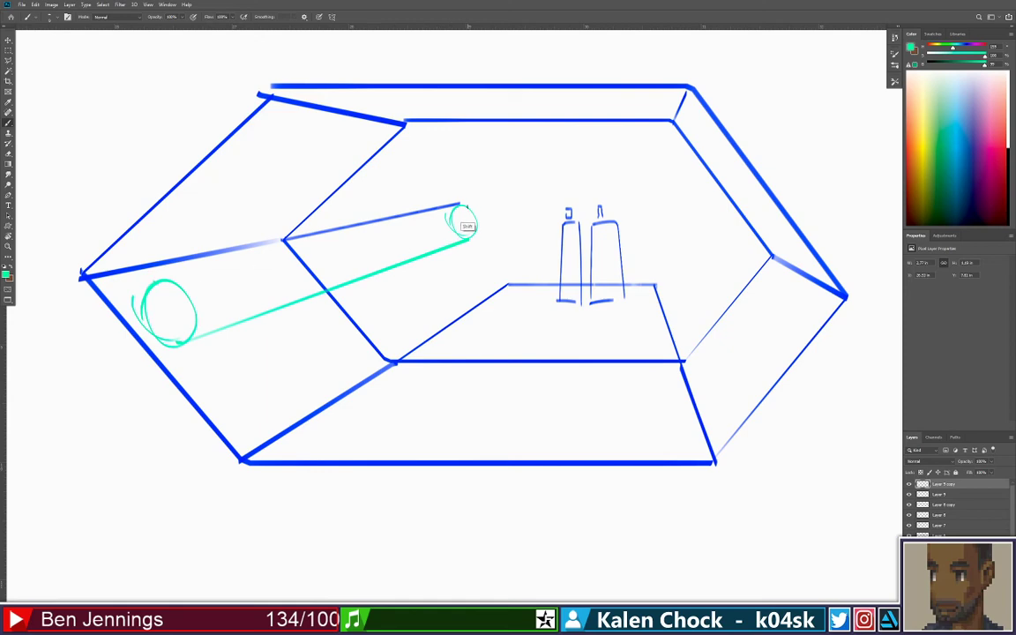
pyautogui.keyDown('shift'); pyautogui.click(156, 281); pyautogui.keyUp('shift')
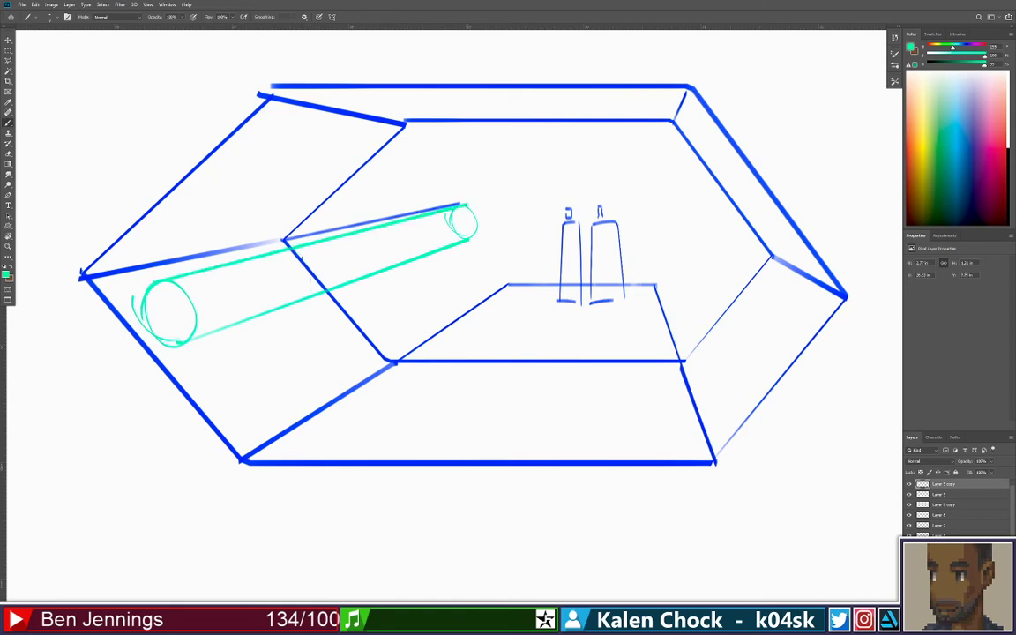
pyautogui.moveTo(300, 252); pyautogui.dragTo(310, 250)
pyautogui.moveTo(443, 227)
pyautogui.mouseDown()
pyautogui.moveTo(335, 225)
pyautogui.moveTo(392, 220)
pyautogui.mouseUp()
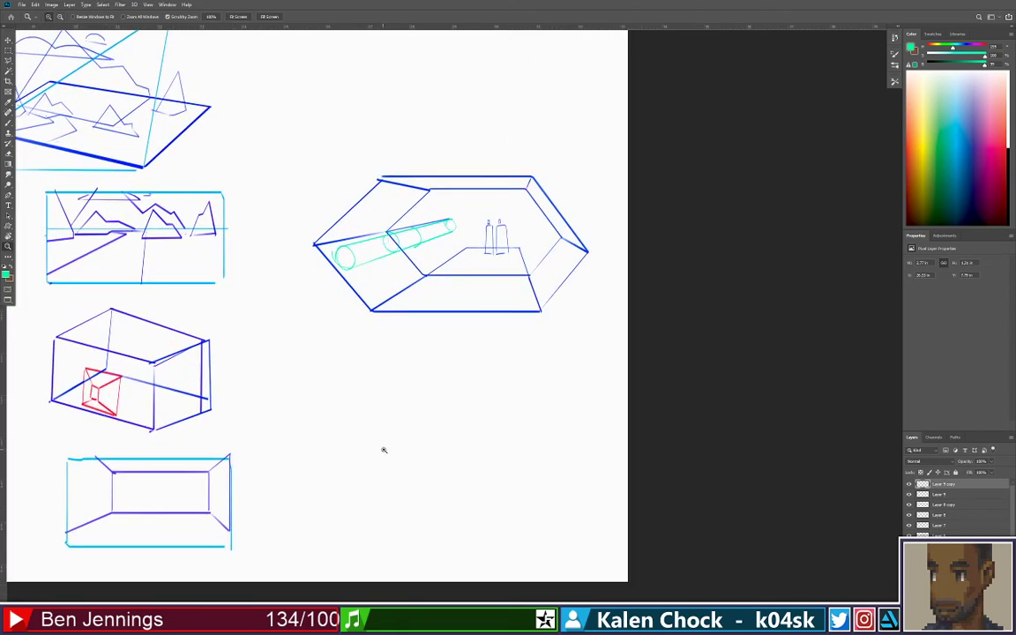
# Switch the brush to blue-violet and draw a broad many-sided room outline with a flat base below the hexagonal room
pyautogui.moveTo(383, 449)
pyautogui.mouseDown()
pyautogui.moveTo(404, 401)
pyautogui.moveTo(351, 386)
pyautogui.moveTo(573, 333)
pyautogui.moveTo(623, 374)
pyautogui.moveTo(656, 384)
pyautogui.moveTo(684, 337)
pyautogui.moveTo(571, 335)
pyautogui.moveTo(617, 365)
pyautogui.moveTo(621, 404)
pyautogui.moveTo(478, 358)
pyautogui.mouseUp()
pyautogui.press('b')
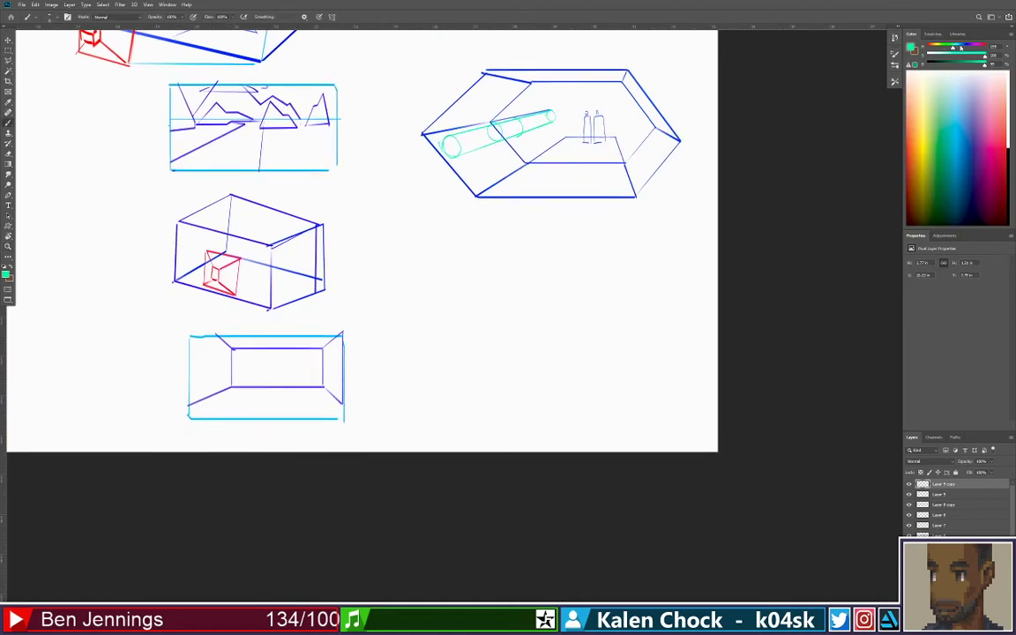
pyautogui.moveTo(960, 46); pyautogui.dragTo(967, 49)
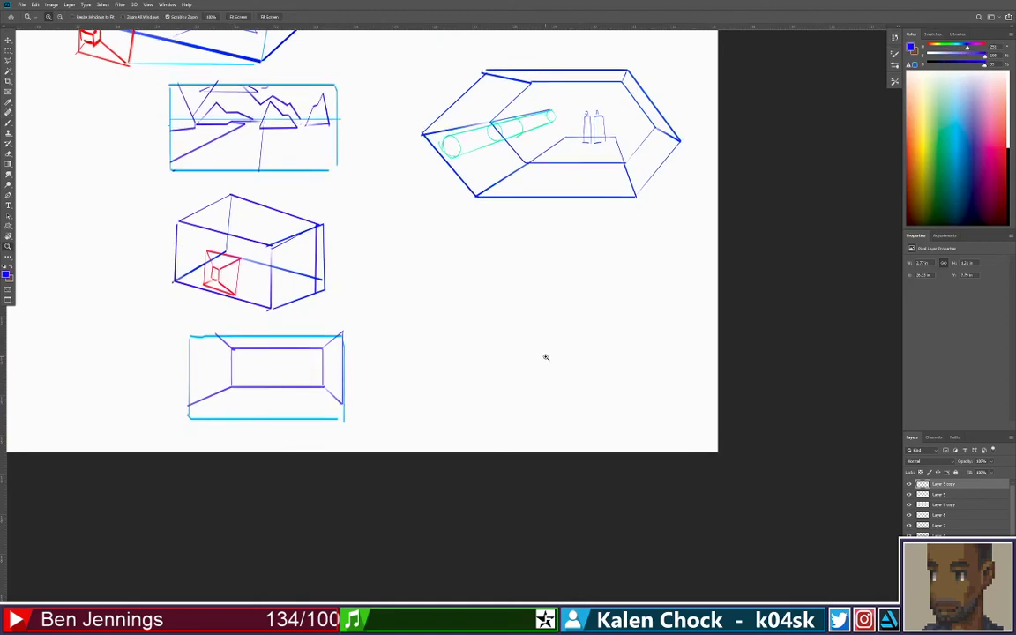
pyautogui.moveTo(544, 354); pyautogui.dragTo(531, 343)
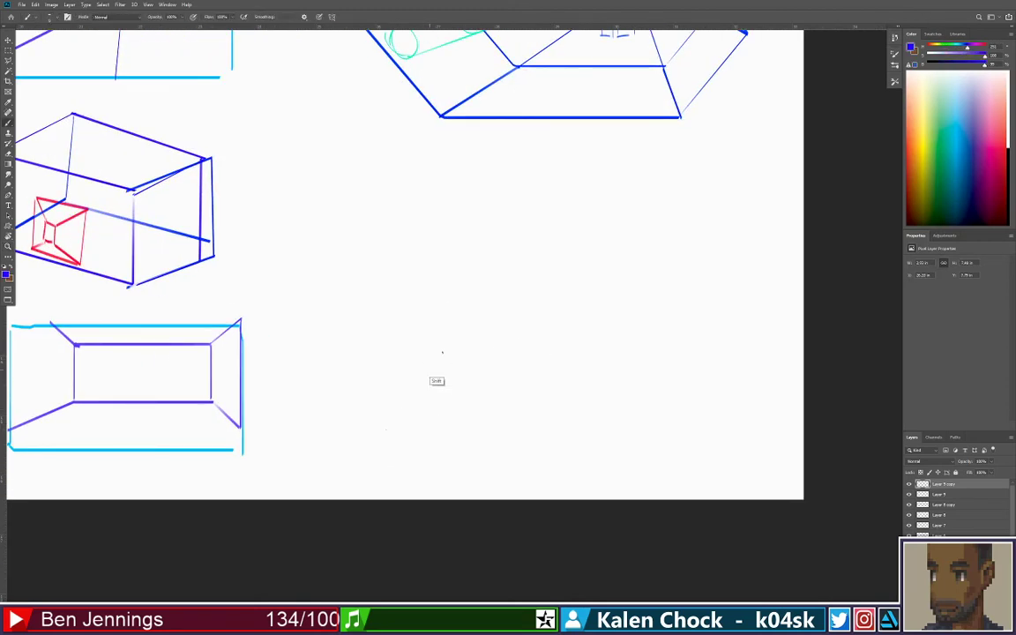
pyautogui.keyDown('shift'); pyautogui.click(472, 312); pyautogui.keyUp('shift')
pyautogui.keyDown('shift'); pyautogui.click(532, 285); pyautogui.keyUp('shift')
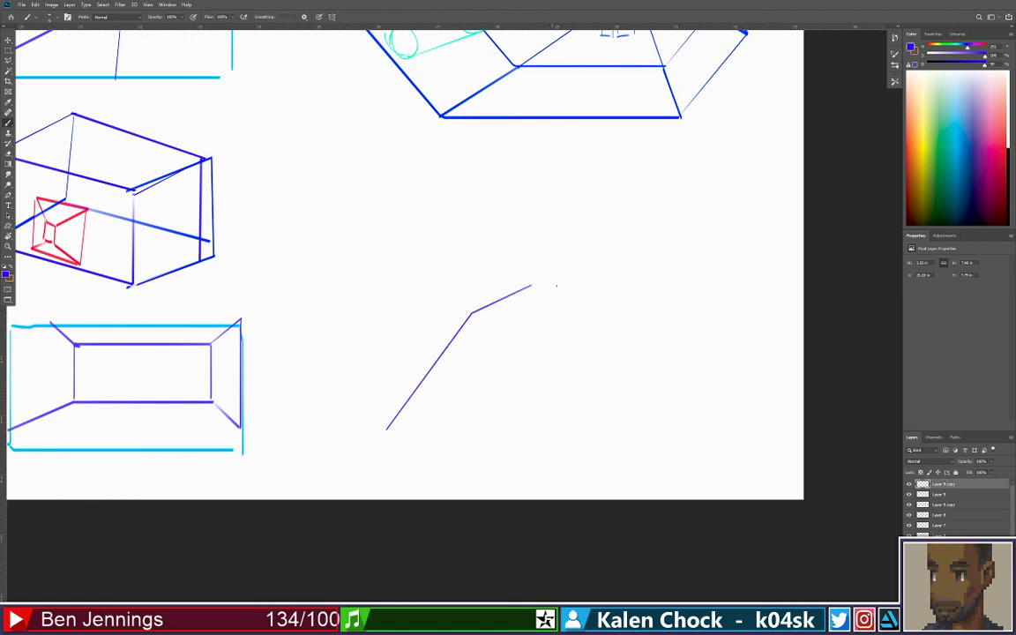
pyautogui.keyDown('shift'); pyautogui.click(634, 284); pyautogui.keyUp('shift')
pyautogui.keyDown('shift'); pyautogui.click(719, 339); pyautogui.keyUp('shift')
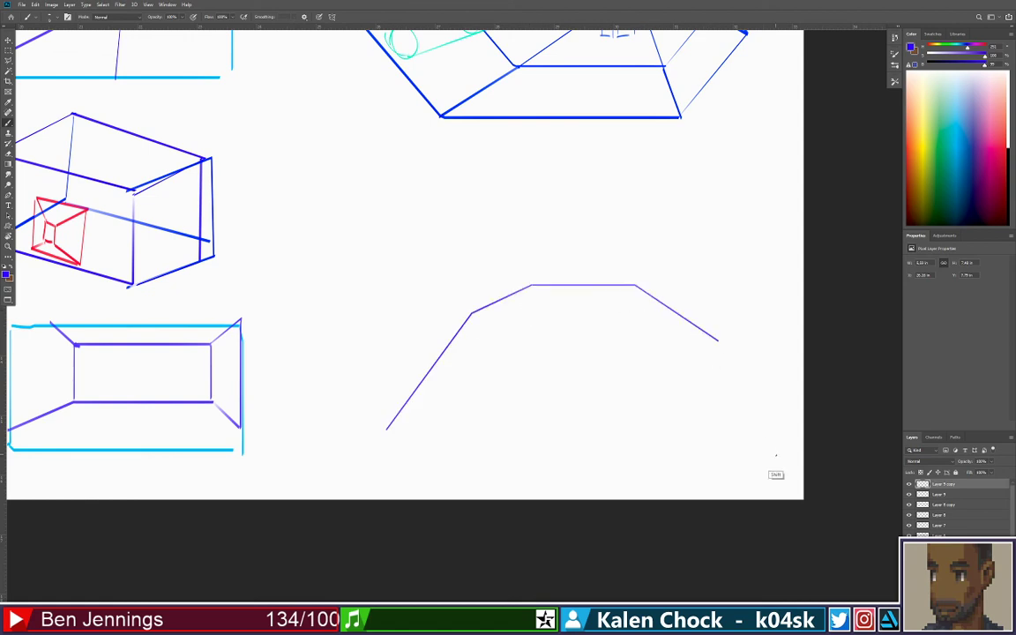
pyautogui.keyDown('shift'); pyautogui.click(783, 459); pyautogui.keyUp('shift')
pyautogui.keyDown('shift'); pyautogui.click(754, 490); pyautogui.keyUp('shift')
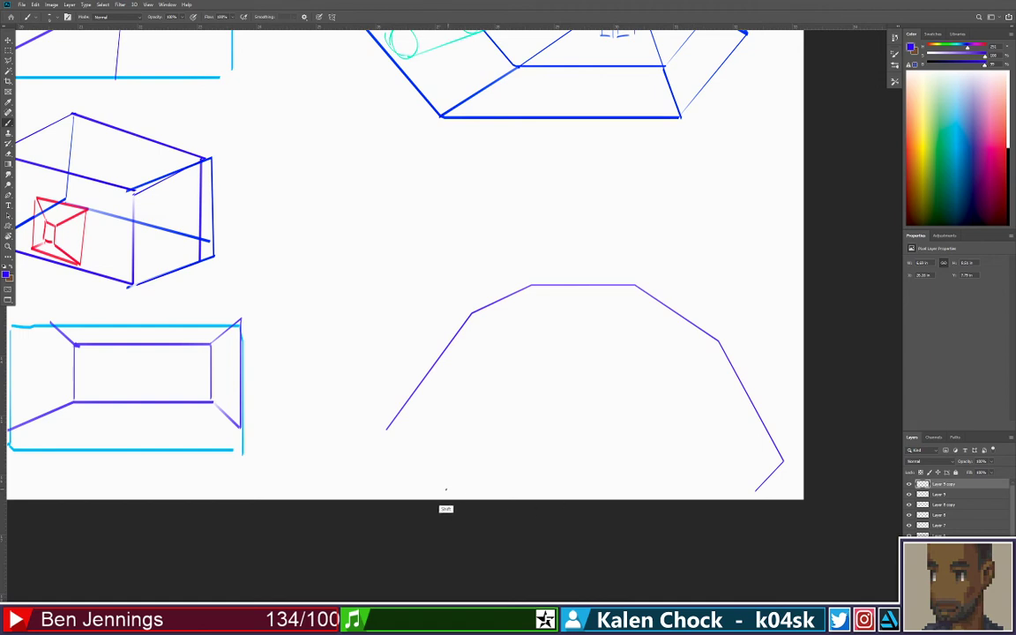
pyautogui.keyDown('shift'); pyautogui.click(431, 492); pyautogui.keyUp('shift')
pyautogui.keyDown('shift'); pyautogui.click(386, 430); pyautogui.keyUp('shift')
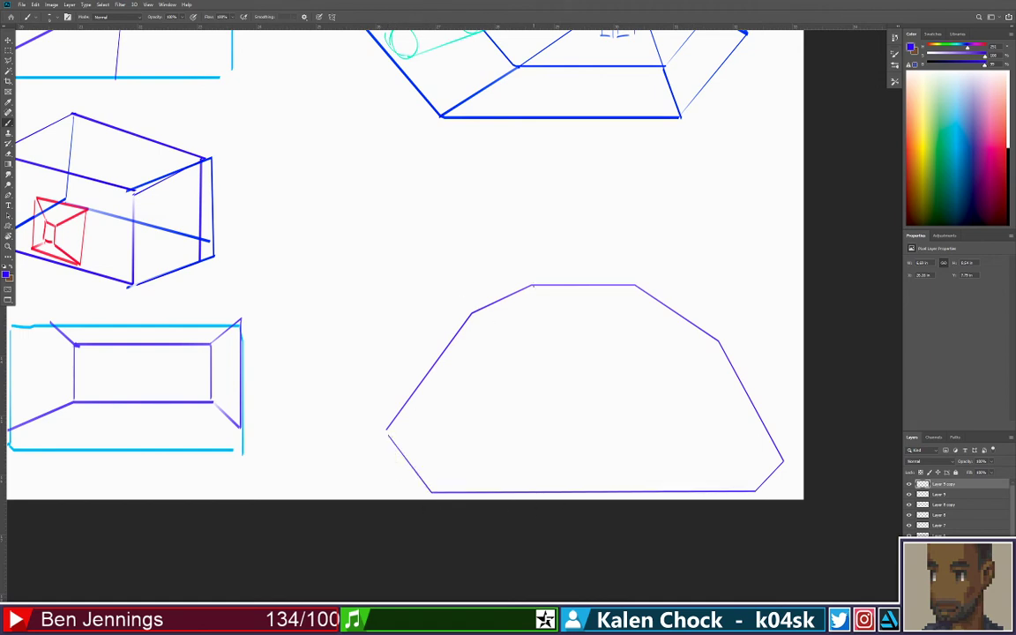
# Add a narrow rectangular extension on top of the polygonal outline's short upper edge
pyautogui.rightClick(533, 284)
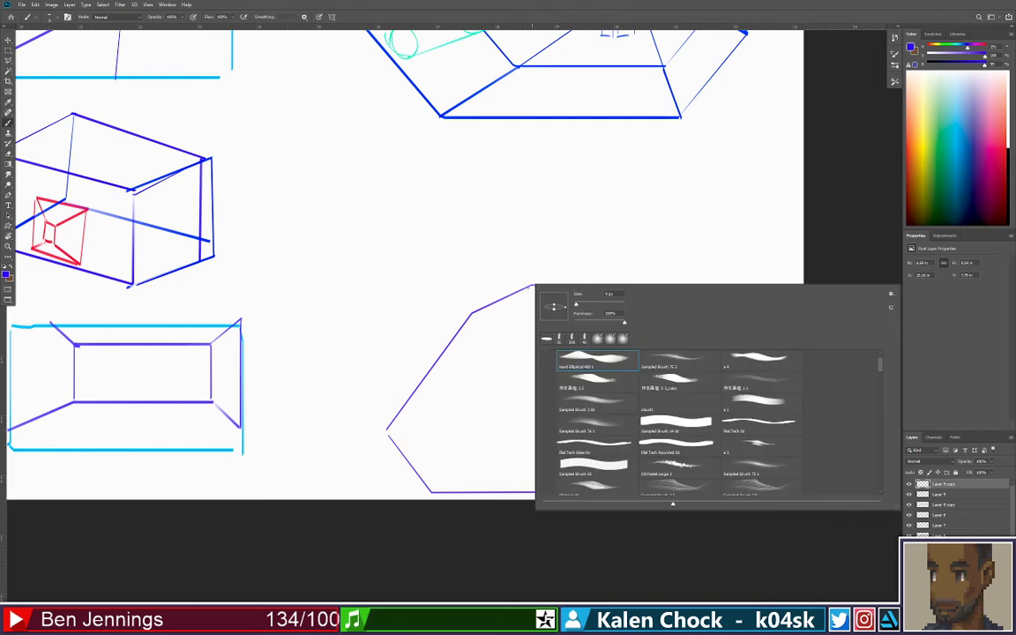
pyautogui.press('Escape')
pyautogui.keyDown('shift'); pyautogui.click(532, 249); pyautogui.keyUp('shift')
pyautogui.keyDown('shift'); pyautogui.click(625, 248); pyautogui.keyUp('shift')
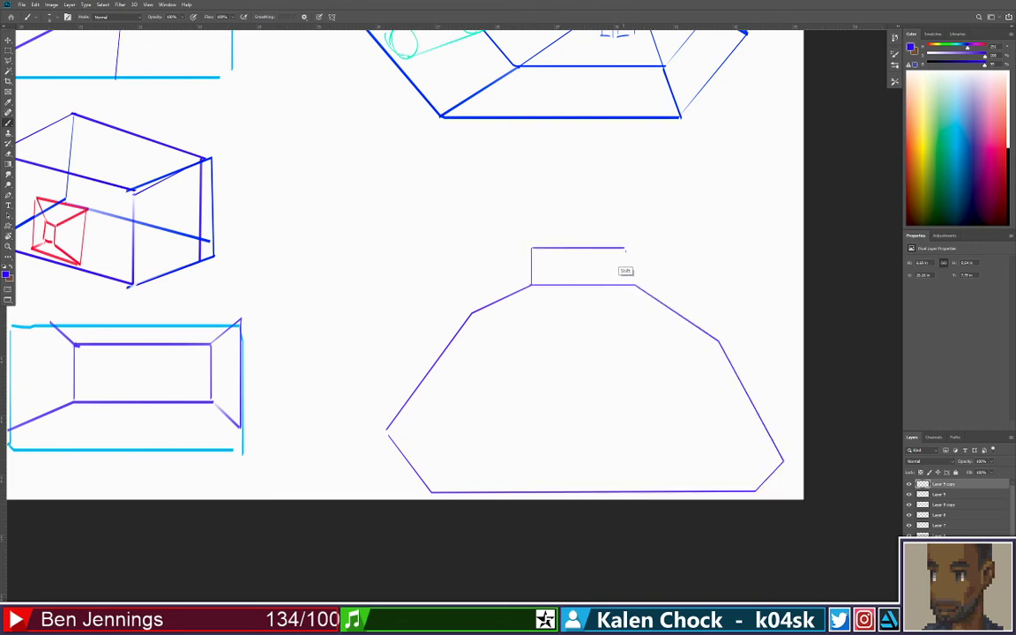
pyautogui.keyDown('shift'); pyautogui.click(632, 248); pyautogui.keyUp('shift')
pyautogui.keyDown('shift'); pyautogui.click(633, 285); pyautogui.keyUp('shift')
# Draw a small tilted rectangle just inside the polygonal outline, along its slanted upper-left wall
pyautogui.press('z')
pyautogui.keyDown('alt'); pyautogui.click(560, 313); pyautogui.keyUp('alt')
pyautogui.keyDown('alt'); pyautogui.click(501, 306); pyautogui.keyUp('alt')
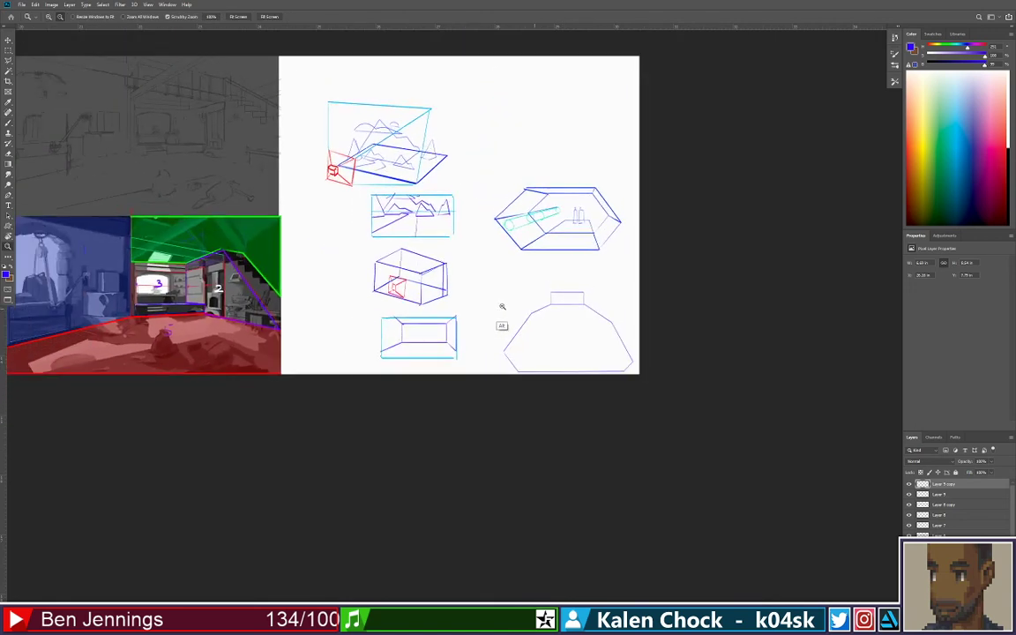
pyautogui.moveTo(502, 306)
pyautogui.mouseDown()
pyautogui.moveTo(527, 297)
pyautogui.moveTo(521, 327)
pyautogui.mouseUp()
pyautogui.press('b')
pyautogui.keyDown('shift'); pyautogui.click(500, 312); pyautogui.keyUp('shift')
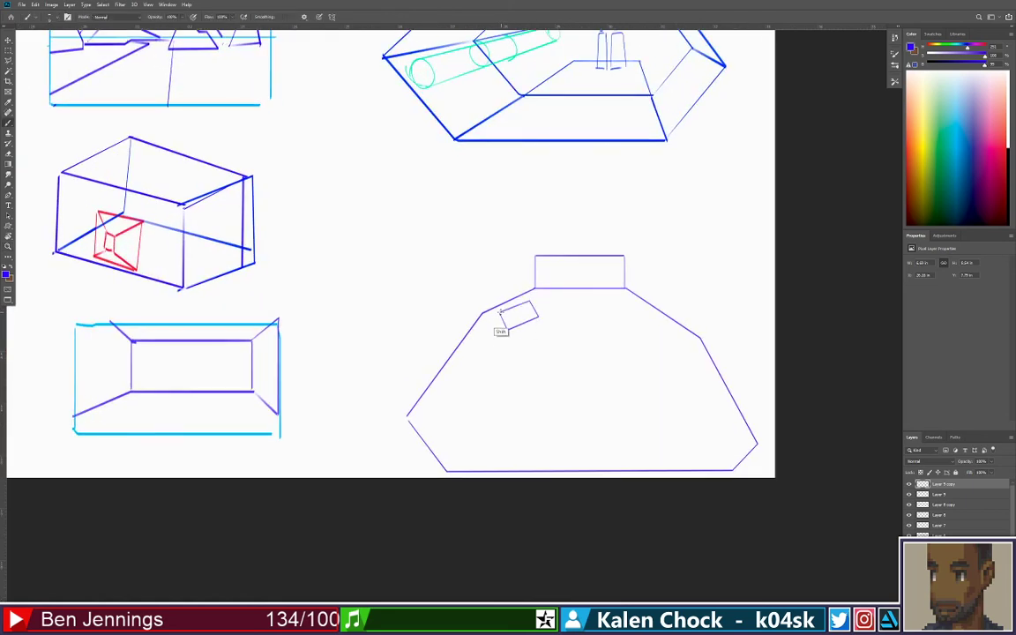
# Draw two smaller tilted boxes side by side just below the tilted rectangle in the polygonal outline
pyautogui.click(494, 335)
pyautogui.keyDown('shift'); pyautogui.click(502, 345); pyautogui.keyUp('shift')
pyautogui.keyDown('shift'); pyautogui.click(511, 338); pyautogui.keyUp('shift')
pyautogui.keyDown('shift'); pyautogui.click(500, 329); pyautogui.keyUp('shift')
pyautogui.click(520, 333)
pyautogui.keyDown('shift'); pyautogui.click(534, 325); pyautogui.keyUp('shift')
pyautogui.keyDown('shift'); pyautogui.click(545, 332); pyautogui.keyUp('shift')
pyautogui.keyDown('shift'); pyautogui.click(544, 342); pyautogui.keyUp('shift')
# Compare the polygonal room outline with the colour-coded cabin painting
pyautogui.press('z')
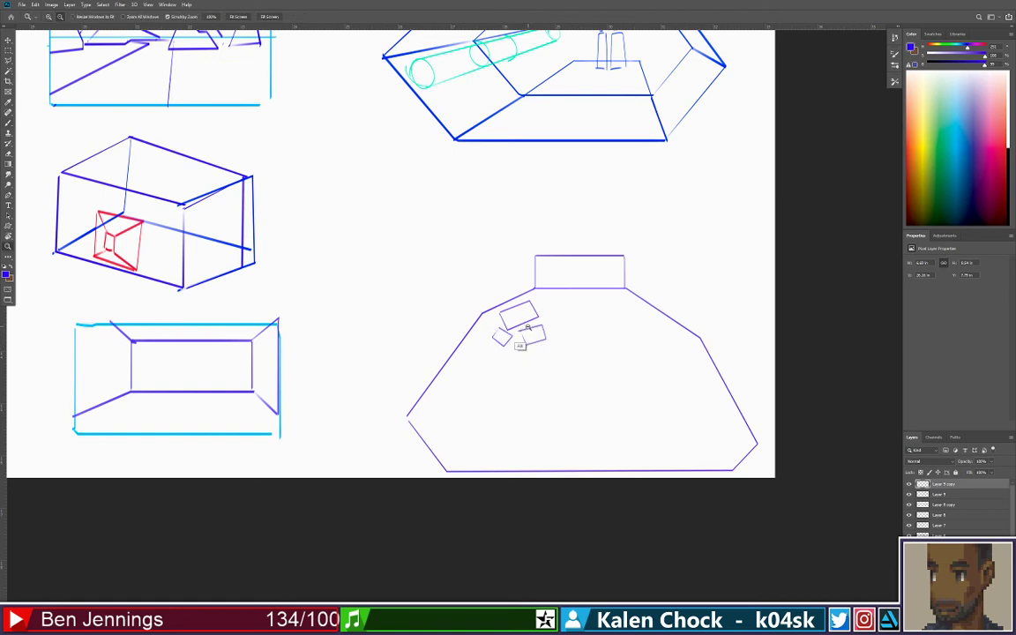
pyautogui.keyDown('alt'); pyautogui.click(527, 326); pyautogui.keyUp('alt')
pyautogui.keyDown('alt'); pyautogui.click(474, 319); pyautogui.keyUp('alt')
pyautogui.keyDown('alt'); pyautogui.click(583, 322); pyautogui.keyUp('alt')
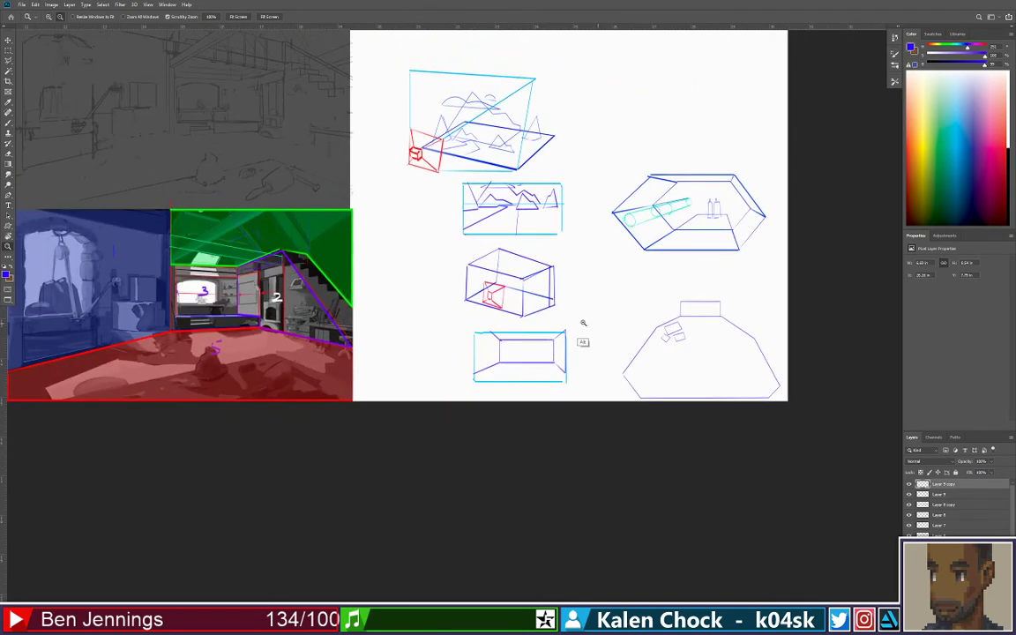
pyautogui.scroll(2, 585, 323)
pyautogui.scroll(1, 587, 322)
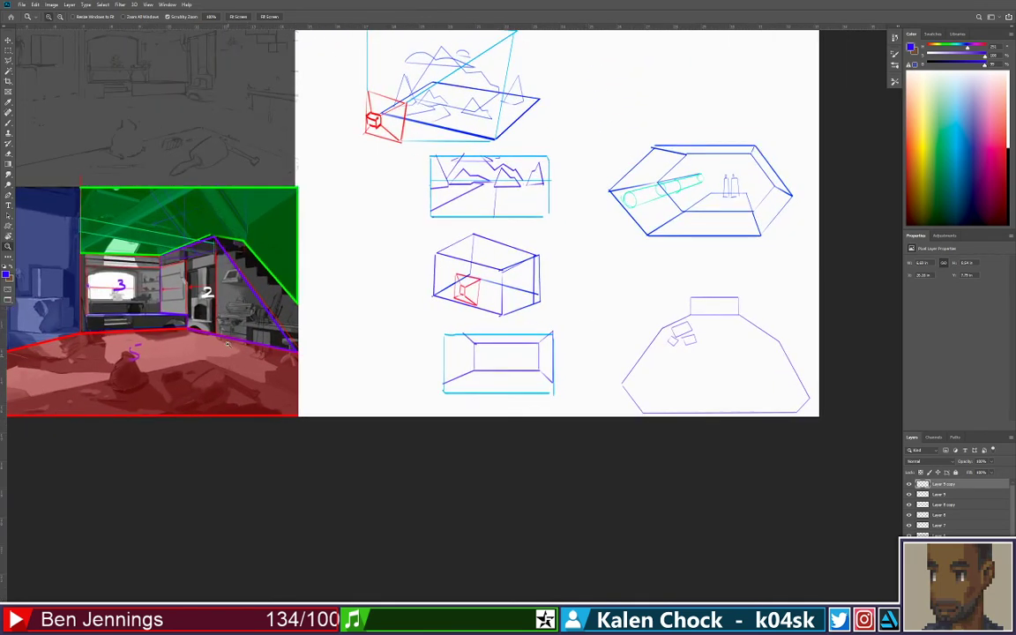
# Draw a narrow tilted rectangle just inside the room plan's upper-right slanted wall
pyautogui.scroll(5, 771, 368)
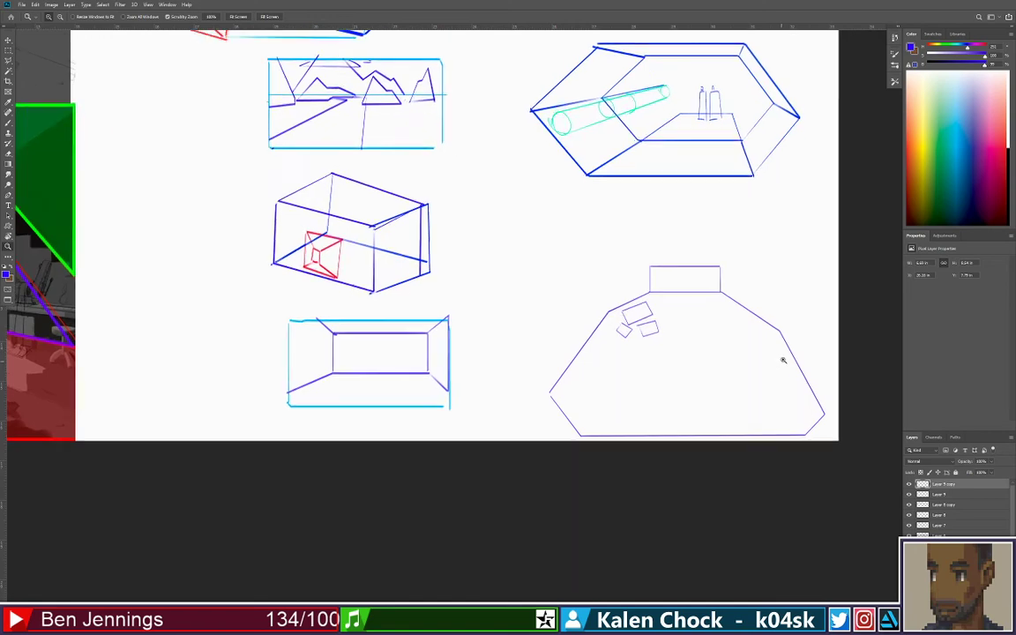
pyautogui.press('b')
pyautogui.click(621, 272)
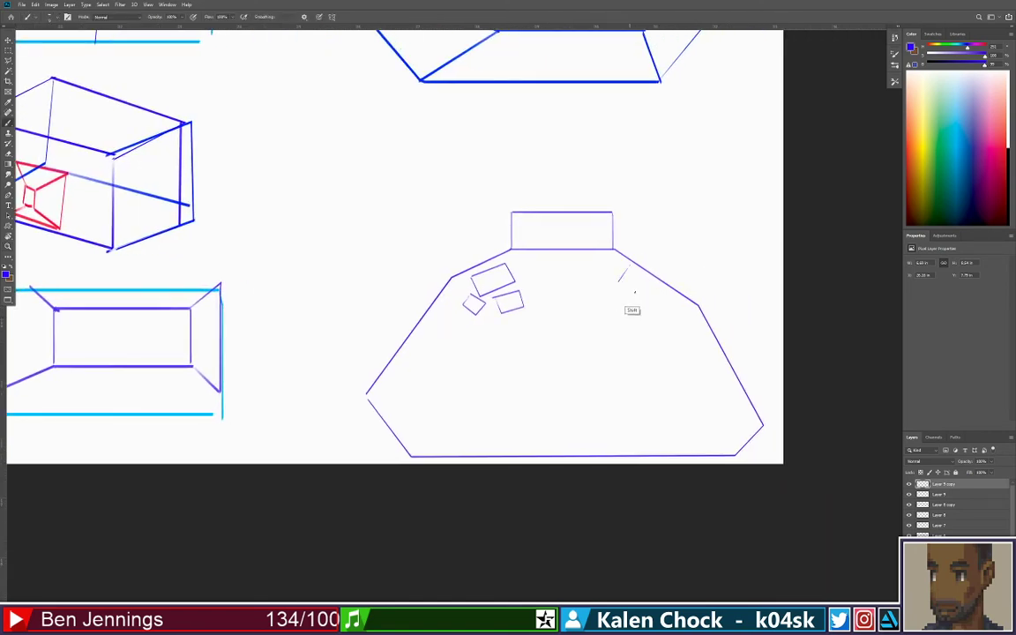
pyautogui.keyDown('shift'); pyautogui.click(679, 310); pyautogui.keyUp('shift')
pyautogui.keyDown('shift'); pyautogui.click(681, 302); pyautogui.keyUp('shift')
pyautogui.keyDown('shift'); pyautogui.click(628, 269); pyautogui.keyUp('shift')
pyautogui.keyDown('shift'); pyautogui.click(680, 300); pyautogui.keyUp('shift')
# Draw a second narrow tilted rectangle along the upper part of the plan's steeper right wall
pyautogui.click(685, 332)
pyautogui.keyDown('shift'); pyautogui.click(714, 368); pyautogui.keyUp('shift')
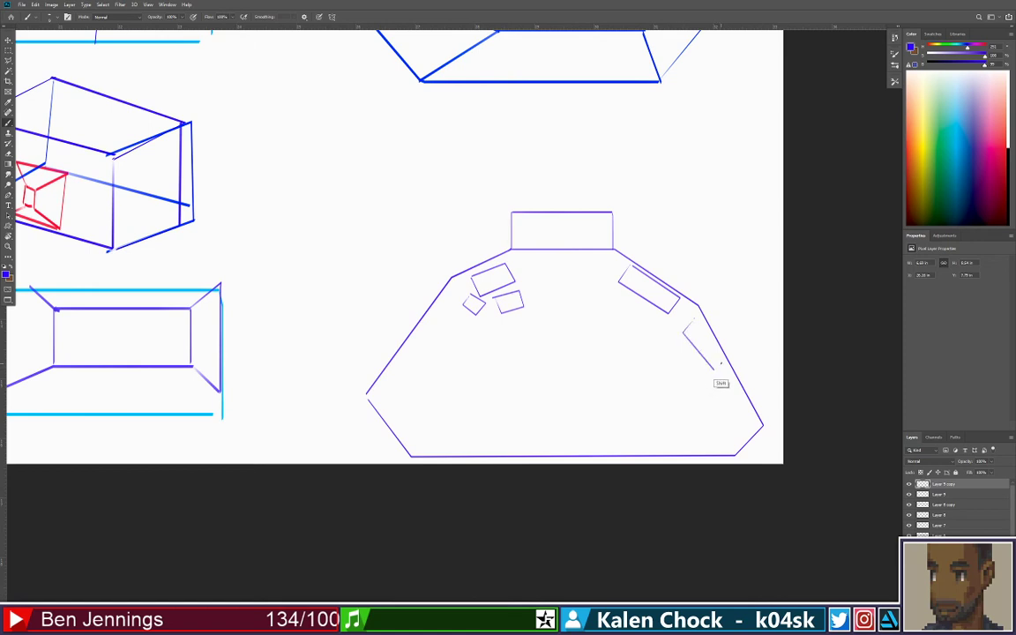
pyautogui.keyDown('shift'); pyautogui.click(724, 361); pyautogui.keyUp('shift')
pyautogui.keyDown('shift'); pyautogui.click(696, 323); pyautogui.keyUp('shift')
# Draw an outer line parallel to the plan's steep right wall and connect it to the wall's upper corner
pyautogui.keyDown('shift'); pyautogui.click(812, 408); pyautogui.keyUp('shift')
pyautogui.keyDown('shift'); pyautogui.click(743, 278); pyautogui.keyUp('shift')
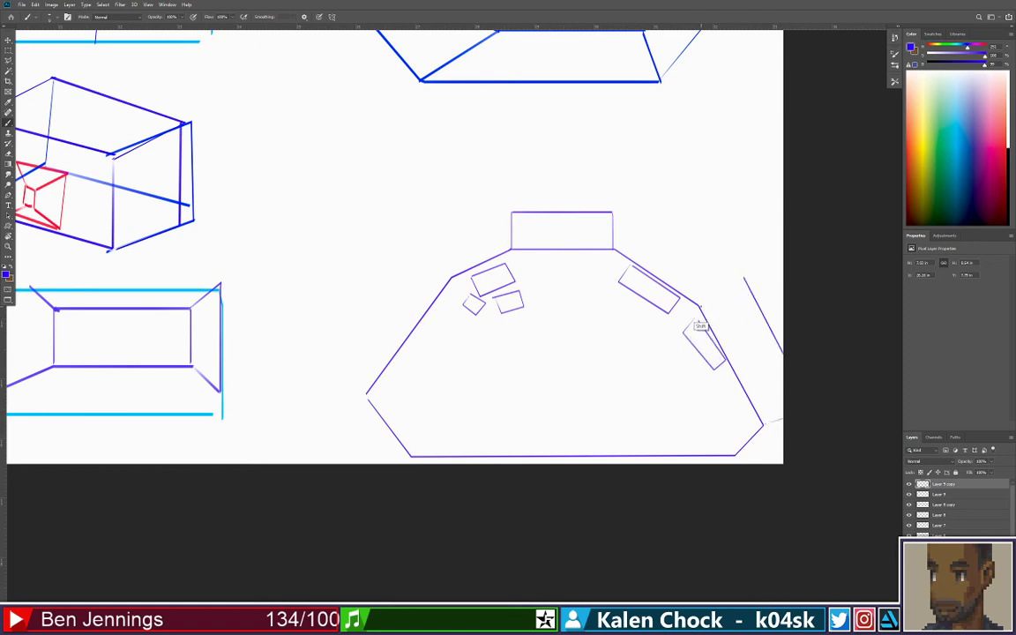
pyautogui.keyDown('shift'); pyautogui.click(699, 305); pyautogui.keyUp('shift')
pyautogui.moveTo(733, 263); pyautogui.dragTo(617, 214)
pyautogui.hotkey('ctrl', 'z')
pyautogui.keyDown('shift'); pyautogui.click(742, 278); pyautogui.keyUp('shift')
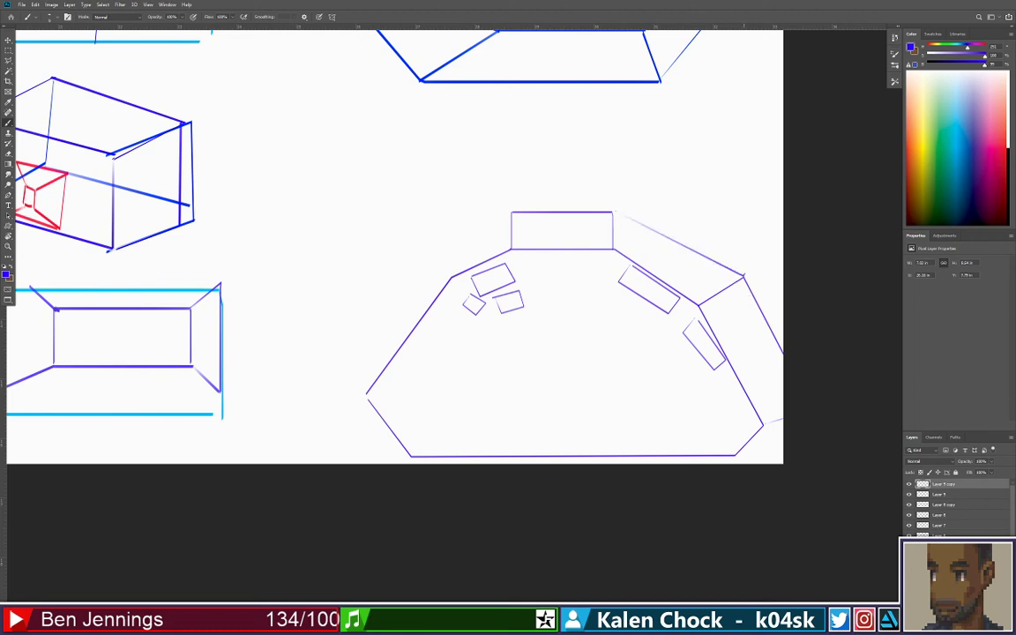
pyautogui.keyDown('shift'); pyautogui.click(617, 215); pyautogui.keyUp('shift')
# Extend the outer strip along the upper-right slanted wall and join it to the rectangular extension on top
pyautogui.press('z')
pyautogui.moveTo(491, 239)
pyautogui.mouseDown()
pyautogui.moveTo(453, 231)
pyautogui.moveTo(481, 227)
pyautogui.mouseUp()
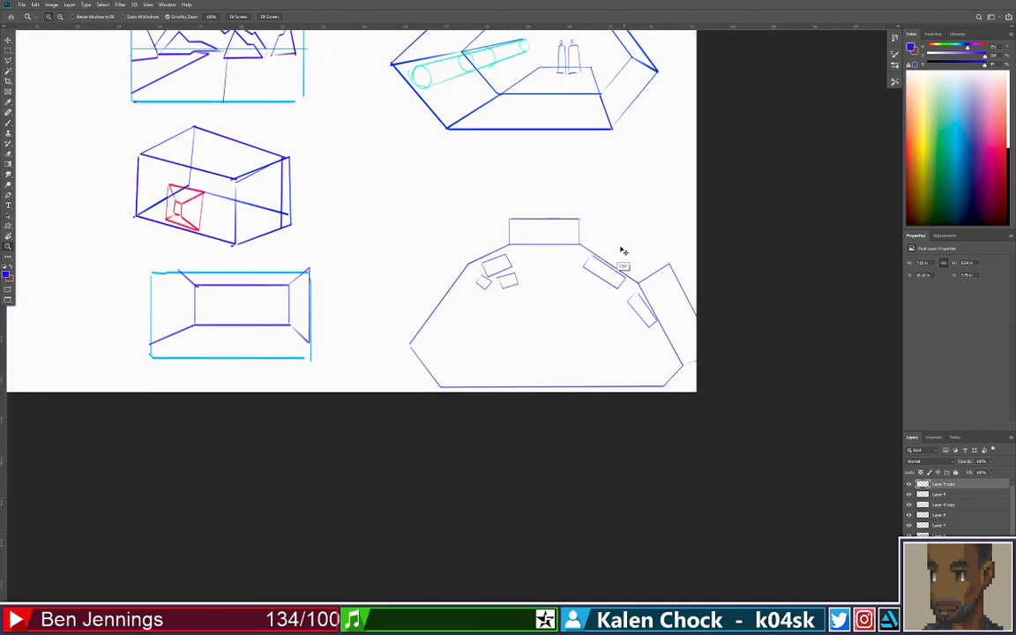
pyautogui.press('b')
pyautogui.click(579, 219)
pyautogui.keyDown('shift'); pyautogui.click(596, 219); pyautogui.keyUp('shift')
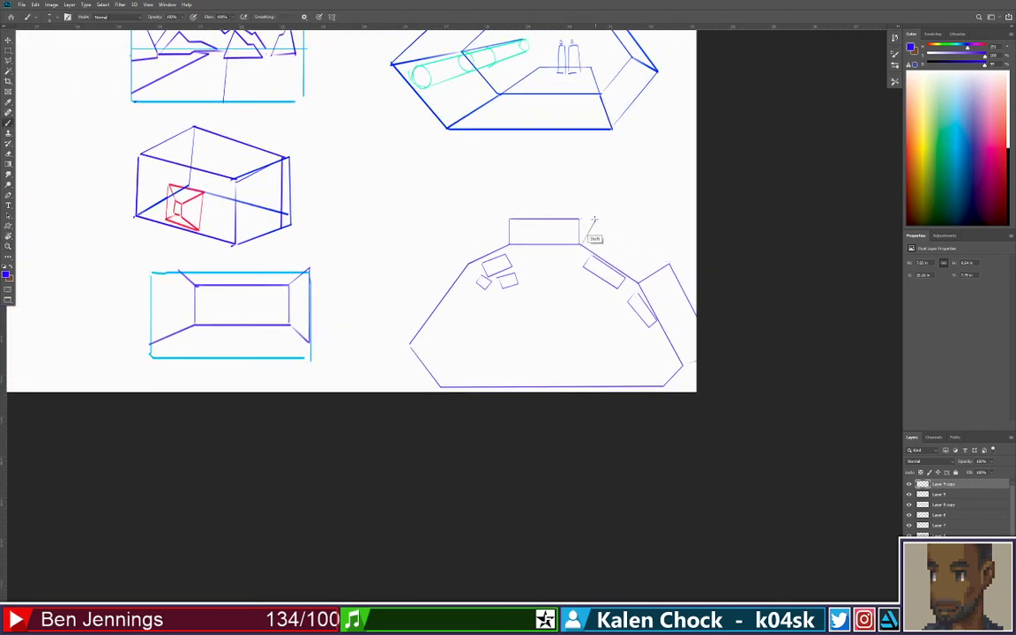
pyautogui.keyDown('shift'); pyautogui.click(583, 243); pyautogui.keyUp('shift')
pyautogui.keyDown('shift'); pyautogui.click(667, 262); pyautogui.keyUp('shift')
pyautogui.moveTo(558, 228)
pyautogui.mouseDown()
pyautogui.moveTo(896, 222)
pyautogui.moveTo(892, 208)
pyautogui.moveTo(467, 216)
pyautogui.mouseUp()
# Draw a large, slightly tilted rectangle across the middle of the plan's bottom edge
pyautogui.moveTo(776, 321); pyautogui.dragTo(575, 321)
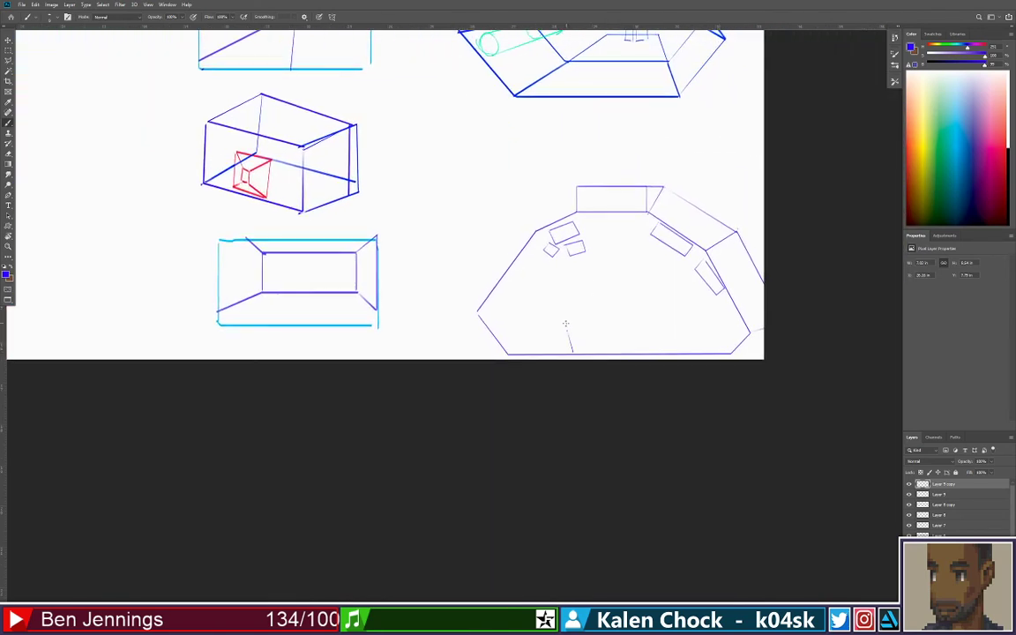
pyautogui.moveTo(674, 310)
pyautogui.mouseDown()
pyautogui.moveTo(681, 348)
pyautogui.moveTo(567, 323)
pyautogui.moveTo(573, 351)
pyautogui.mouseUp()
pyautogui.moveTo(680, 349); pyautogui.dragTo(577, 351)
pyautogui.hotkey('ctrl', 'z')
pyautogui.keyDown('shift'); pyautogui.click(685, 350); pyautogui.keyUp('shift')
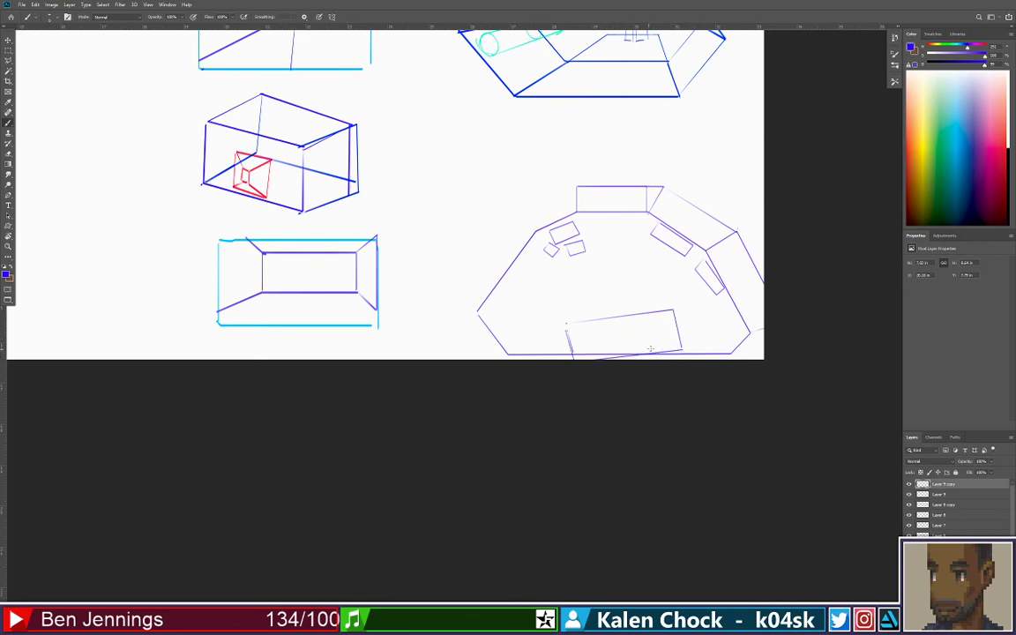
# Move the room plan drawing to the left, away from the canvas edge
pyautogui.press('v')
pyautogui.moveTo(646, 306)
pyautogui.mouseDown()
pyautogui.moveTo(607, 297)
pyautogui.moveTo(578, 318)
pyautogui.moveTo(601, 319)
pyautogui.moveTo(606, 335)
pyautogui.mouseUp()
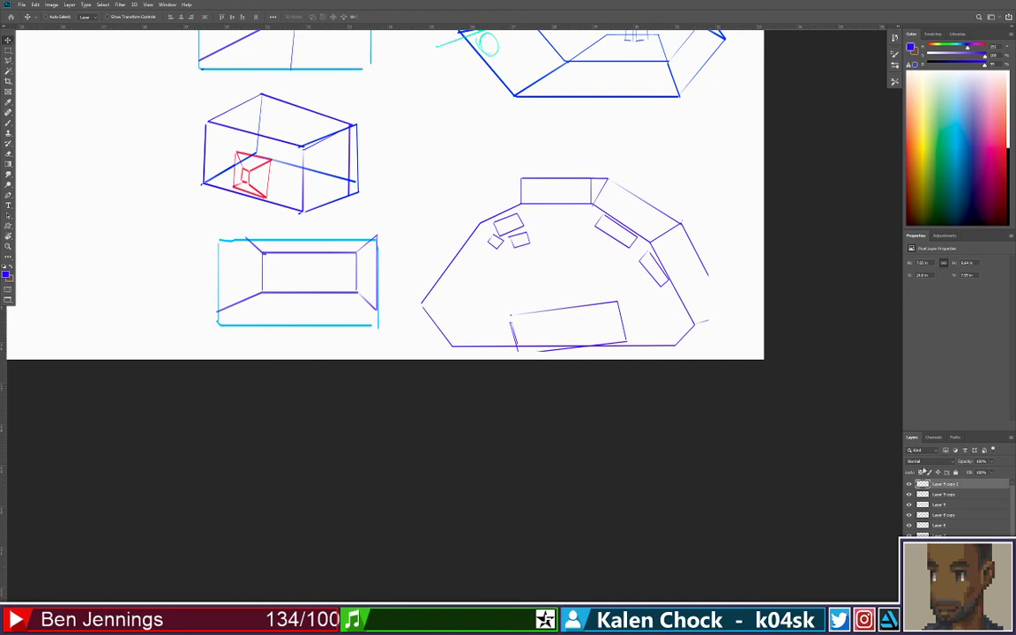
pyautogui.hotkey('ctrl', 't')
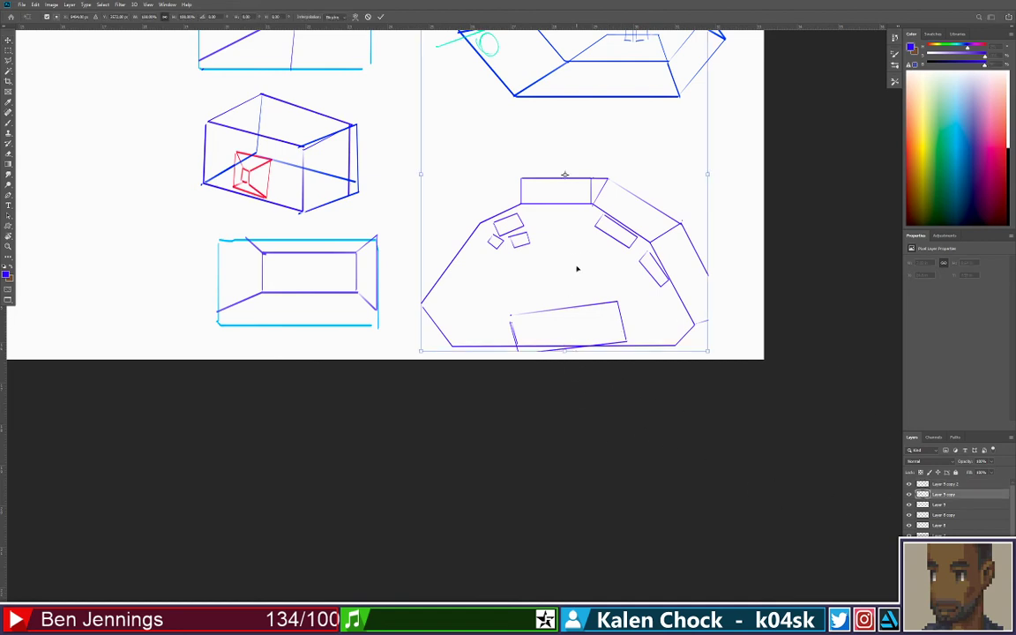
pyautogui.moveTo(577, 268)
pyautogui.mouseDown()
pyautogui.moveTo(571, 313)
pyautogui.moveTo(590, 272)
pyautogui.mouseUp()
pyautogui.press('Return')
pyautogui.hotkey('ctrl', 'z')
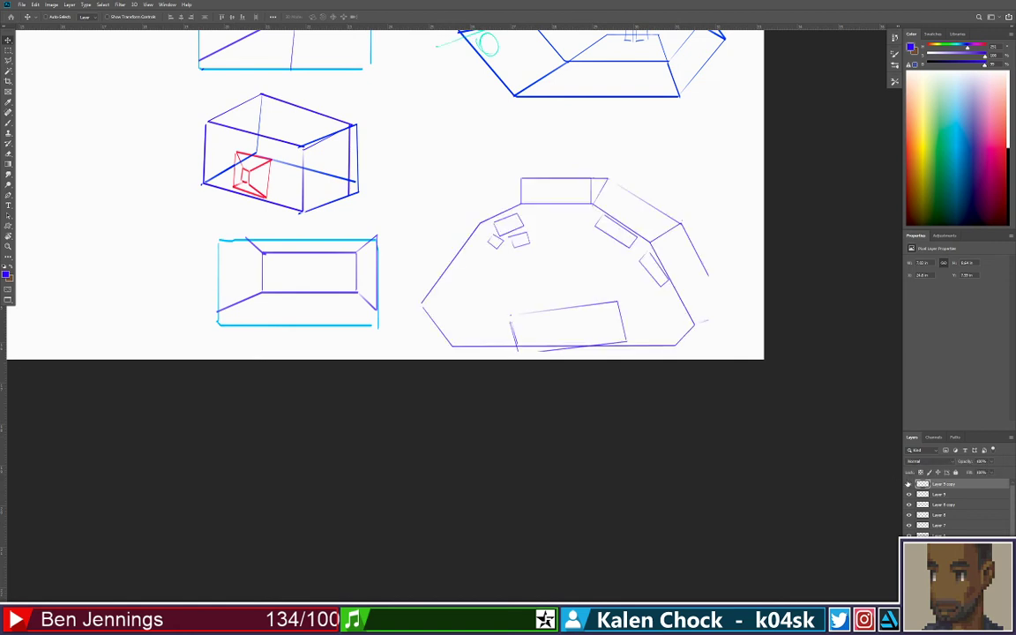
# Cut the room plan out of its layer and paste it onto a new layer of its own
pyautogui.press('m')
pyautogui.moveTo(729, 444)
pyautogui.mouseDown()
pyautogui.moveTo(648, 238)
pyautogui.moveTo(410, 159)
pyautogui.mouseUp()
pyautogui.press('Delete')
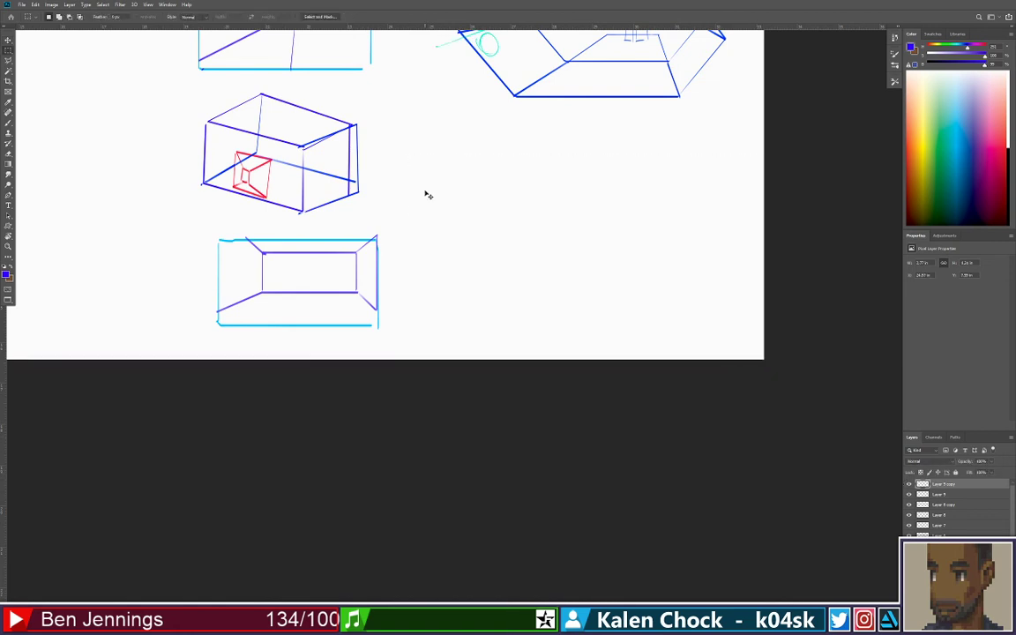
pyautogui.hotkey('ctrl', 'v')
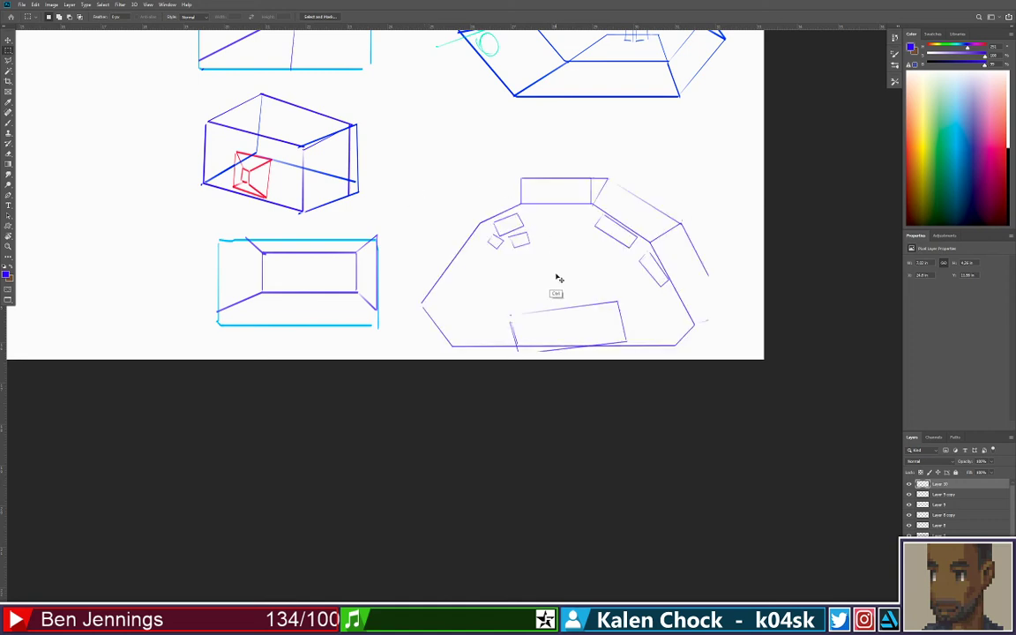
# Duplicate the room plan layer twice, keeping only the middle copy visible
pyautogui.hotkey('ctrl', 'j')
pyautogui.hotkey('ctrl', 'j')
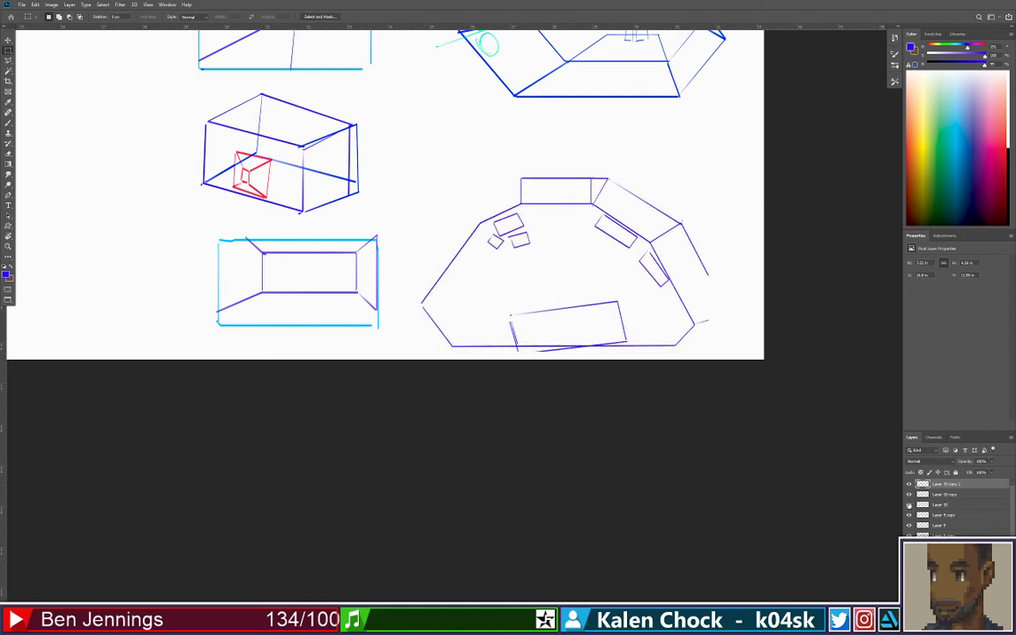
pyautogui.click(909, 485)
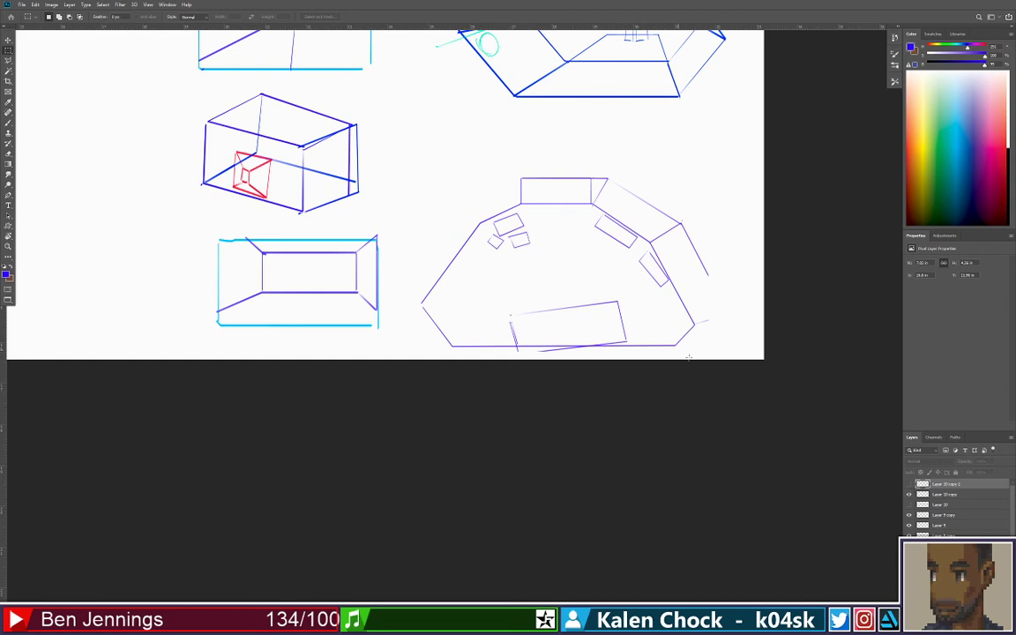
# Distort the middle plan copy into a wide, flattened floor plane in perspective along the canvas's bottom edge
pyautogui.hotkey('alt', '[')
pyautogui.hotkey('ctrl', 't')
pyautogui.rightClick(565, 230)
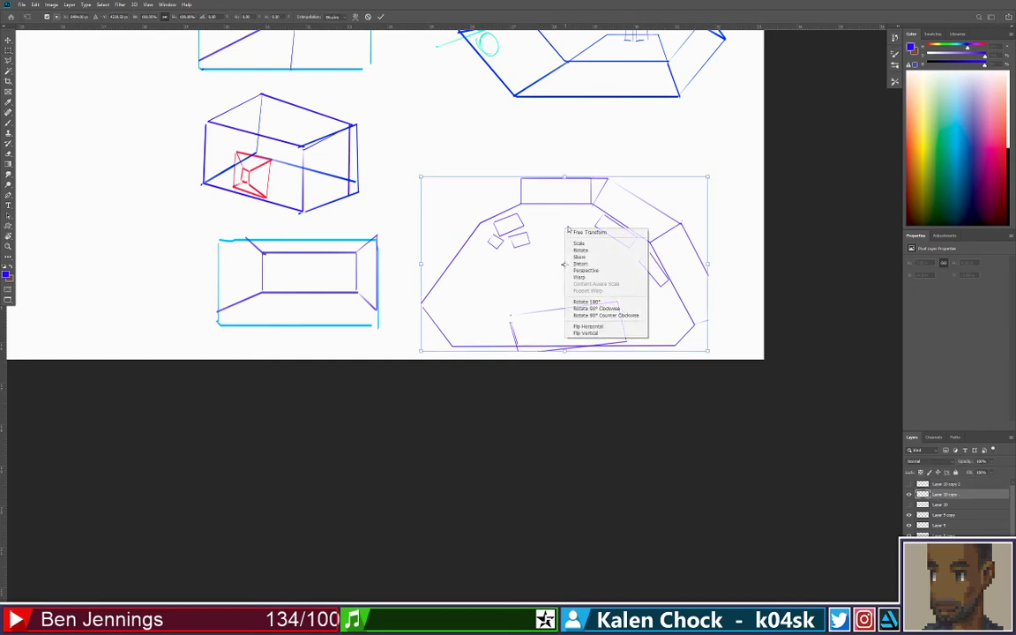
pyautogui.click(600, 264)
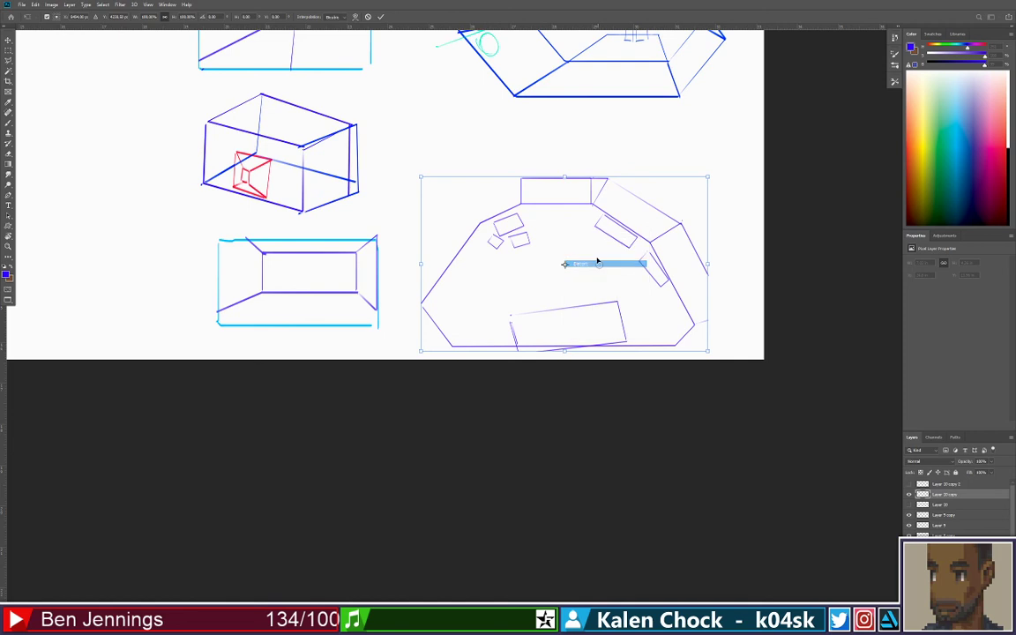
pyautogui.moveTo(565, 177); pyautogui.dragTo(598, 213)
pyautogui.rightClick(587, 182)
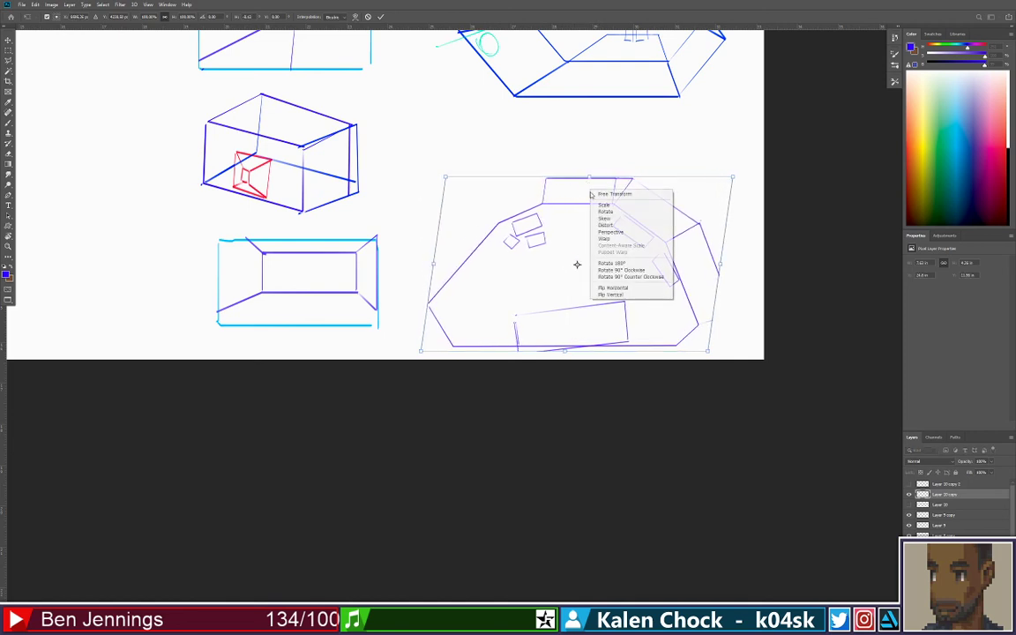
pyautogui.click(593, 179)
pyautogui.moveTo(592, 179); pyautogui.dragTo(598, 316)
pyautogui.moveTo(420, 350)
pyautogui.mouseDown()
pyautogui.moveTo(342, 347)
pyautogui.moveTo(236, 361)
pyautogui.mouseUp()
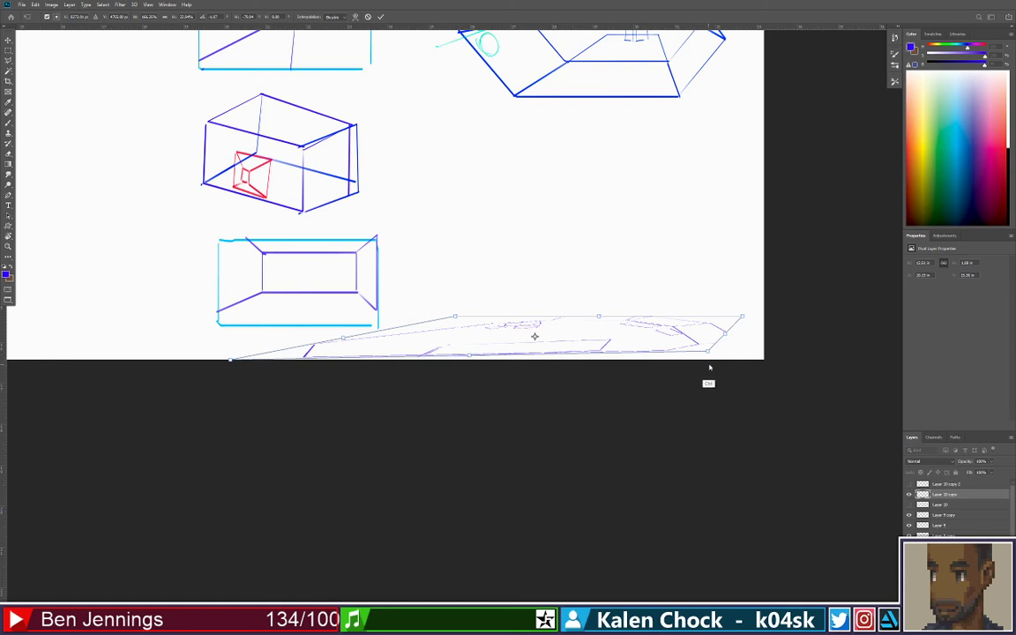
pyautogui.moveTo(707, 352); pyautogui.dragTo(848, 368)
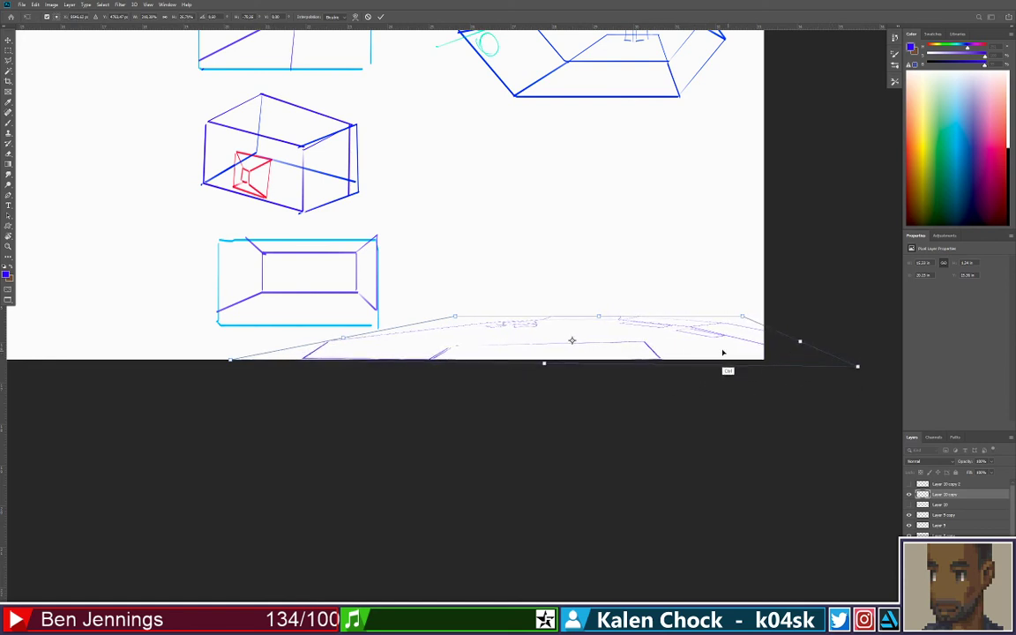
pyautogui.moveTo(671, 350)
pyautogui.mouseDown()
pyautogui.moveTo(646, 324)
pyautogui.moveTo(646, 342)
pyautogui.moveTo(660, 345)
pyautogui.mouseUp()
pyautogui.press('Return')
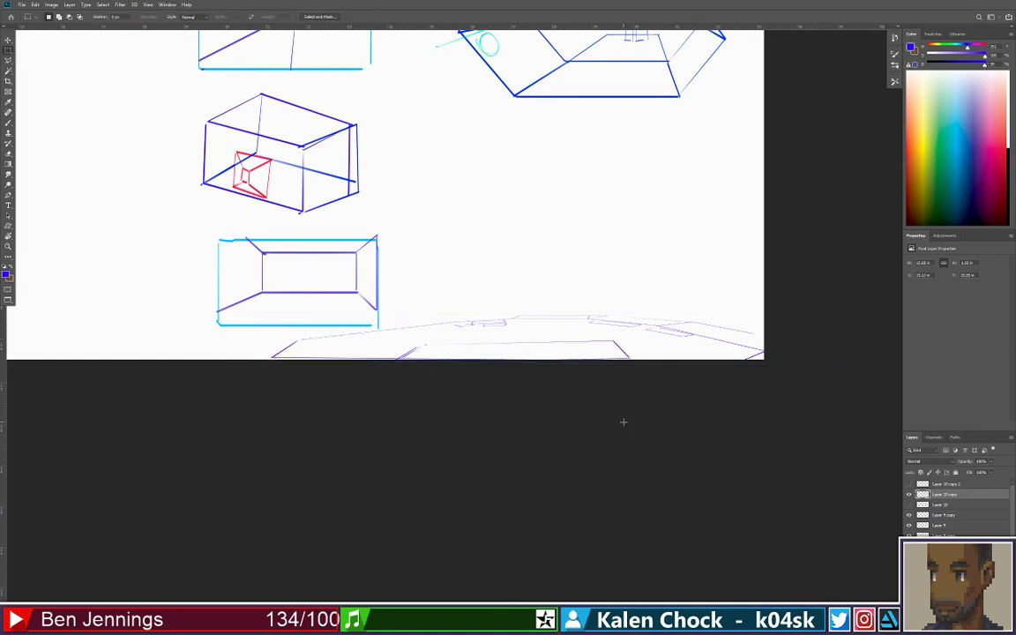
# Duplicate the perspective floor plane, flip the copy vertically and raise it straight above the floor as a ceiling
pyautogui.hotkey('ctrl', 'j')
pyautogui.hotkey('ctrl', 't')
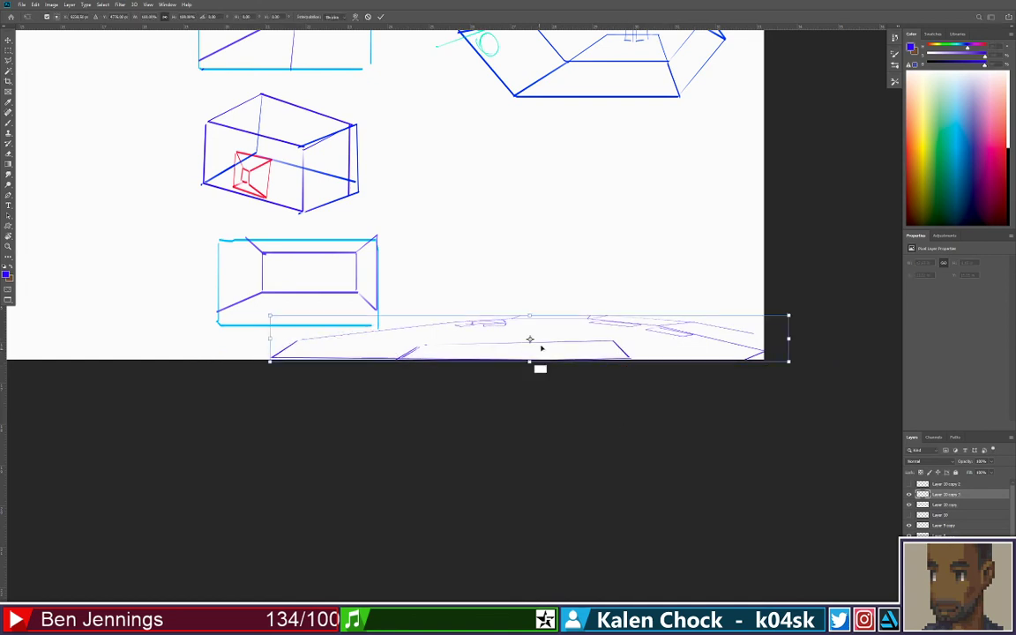
pyautogui.rightClick(544, 302)
pyautogui.click(592, 406)
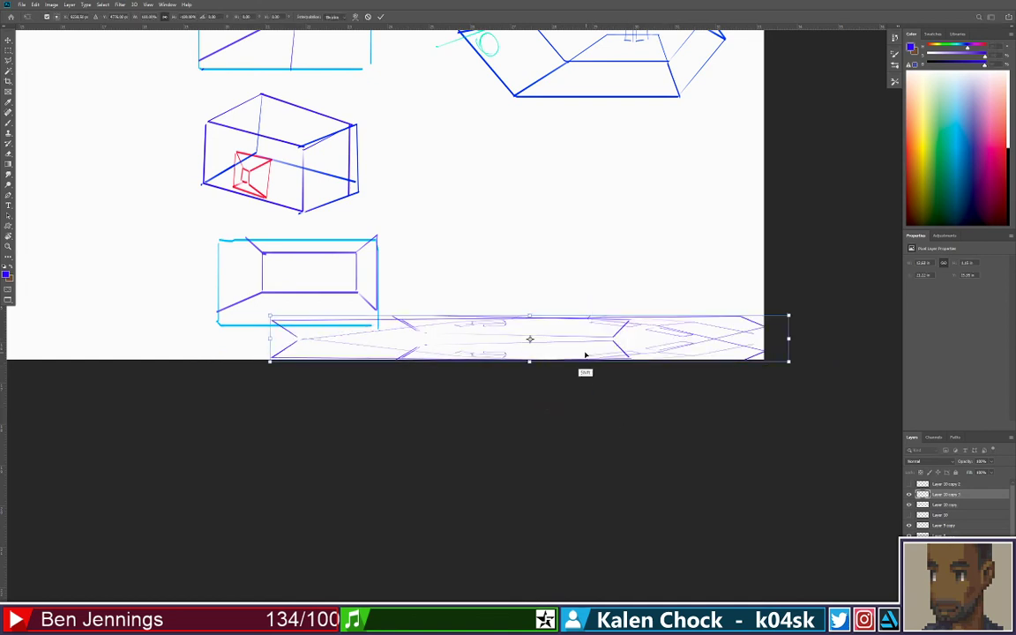
pyautogui.press('shift')
pyautogui.press('Return')
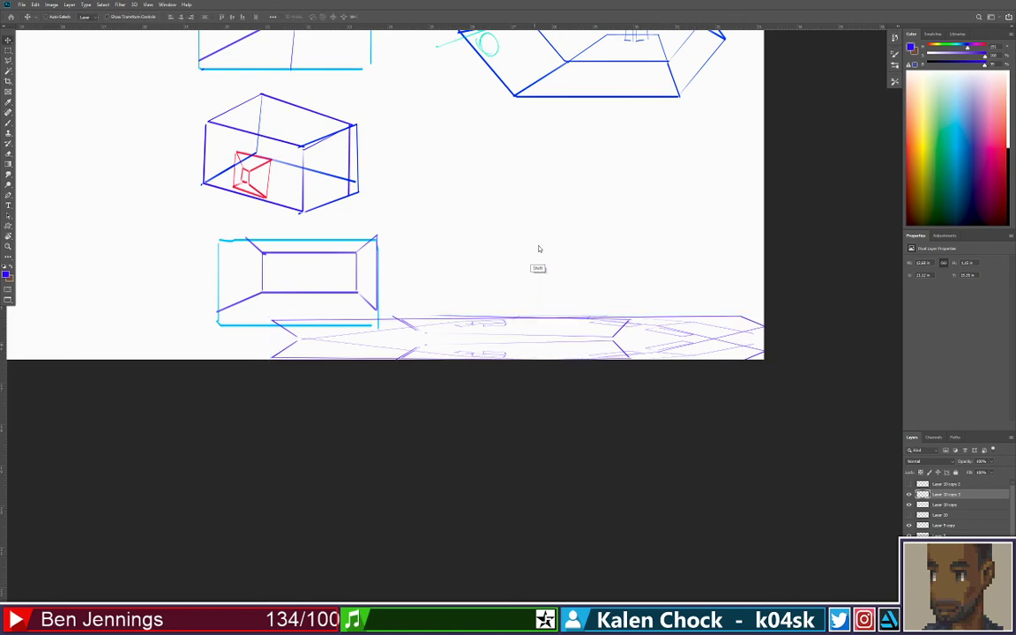
pyautogui.moveTo(545, 341); pyautogui.dragTo(542, 209)
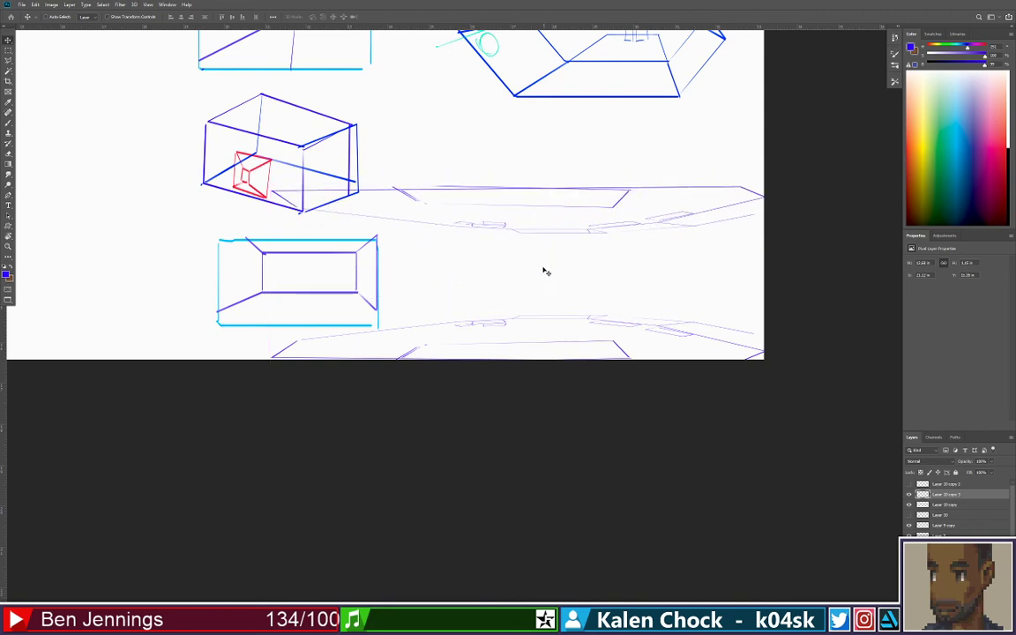
# On a new layer, outline in pinkish red the wall panel beside the small boxes, from ceiling to floor, with an arrow across it
pyautogui.press('z')
pyautogui.click(543, 271)
pyautogui.click(541, 273)
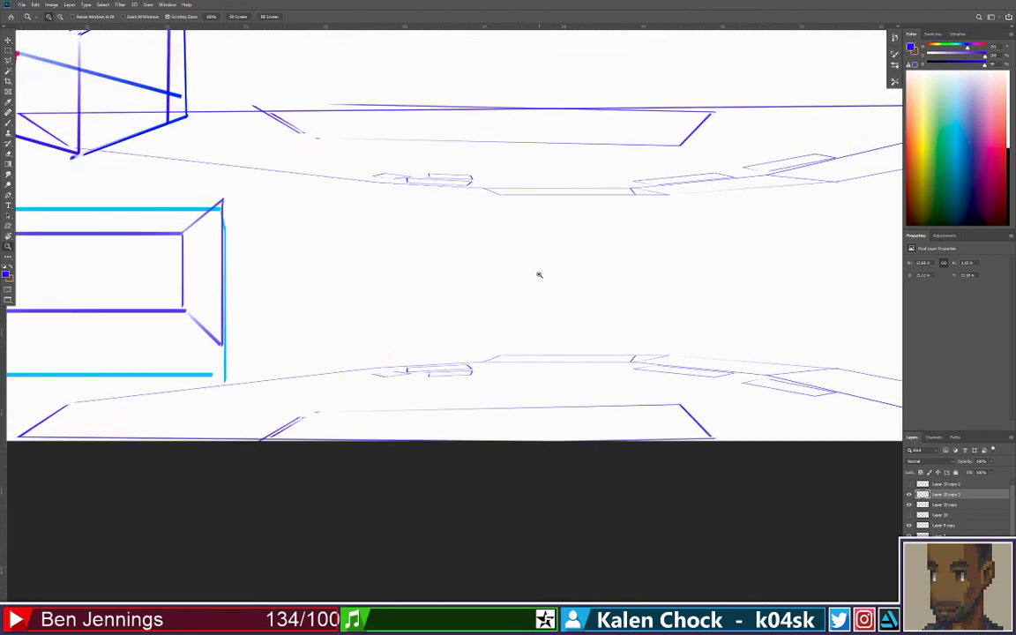
pyautogui.moveTo(968, 57); pyautogui.dragTo(984, 53)
pyautogui.press('b')
pyautogui.hotkey('ctrl', 'shift', 'alt', 'n')
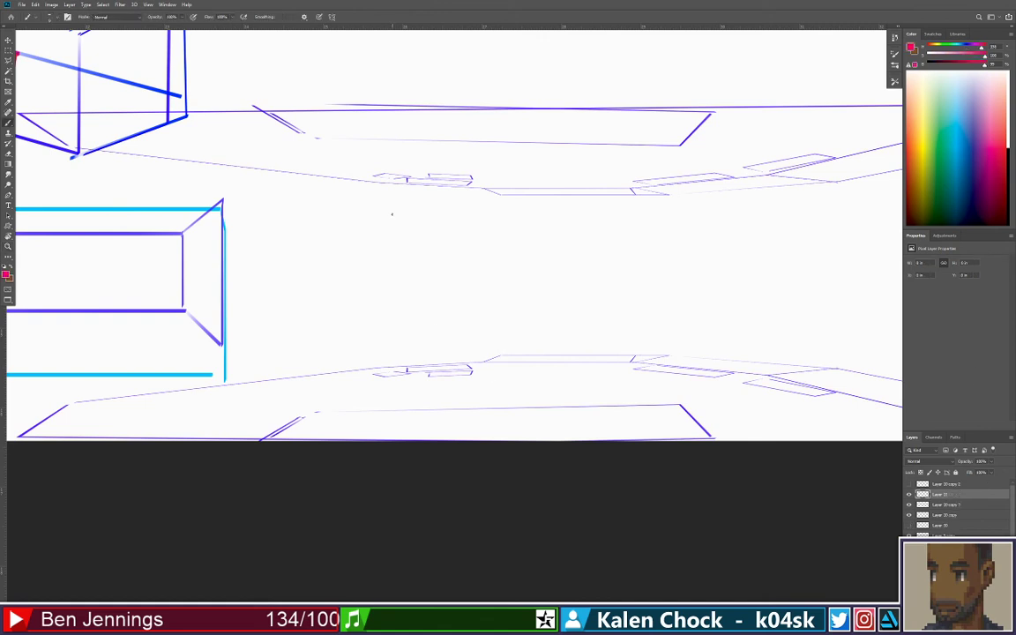
pyautogui.moveTo(384, 181); pyautogui.dragTo(383, 362)
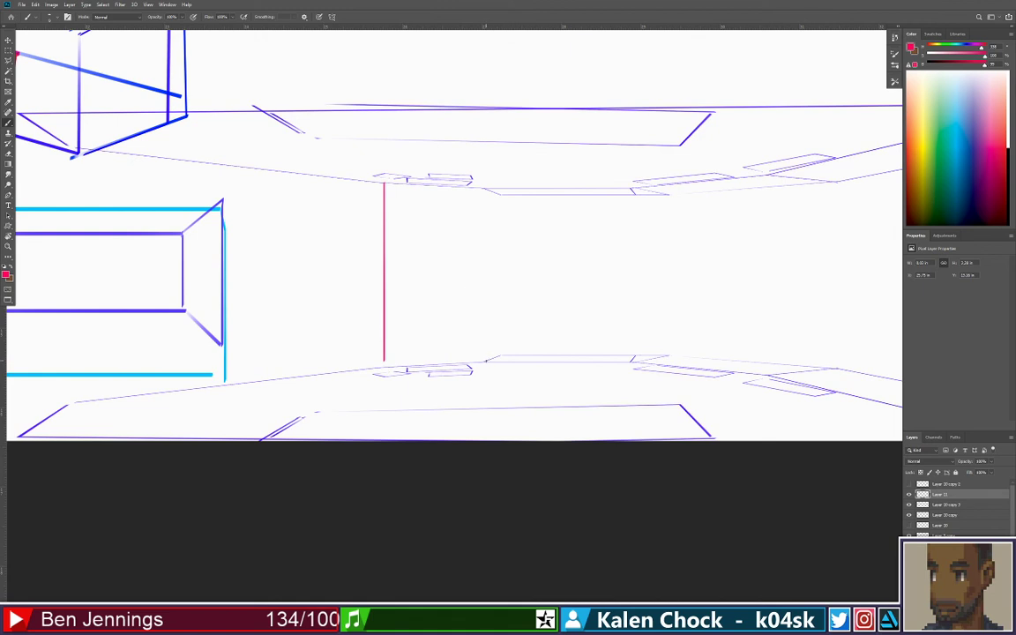
pyautogui.moveTo(484, 362); pyautogui.dragTo(484, 187)
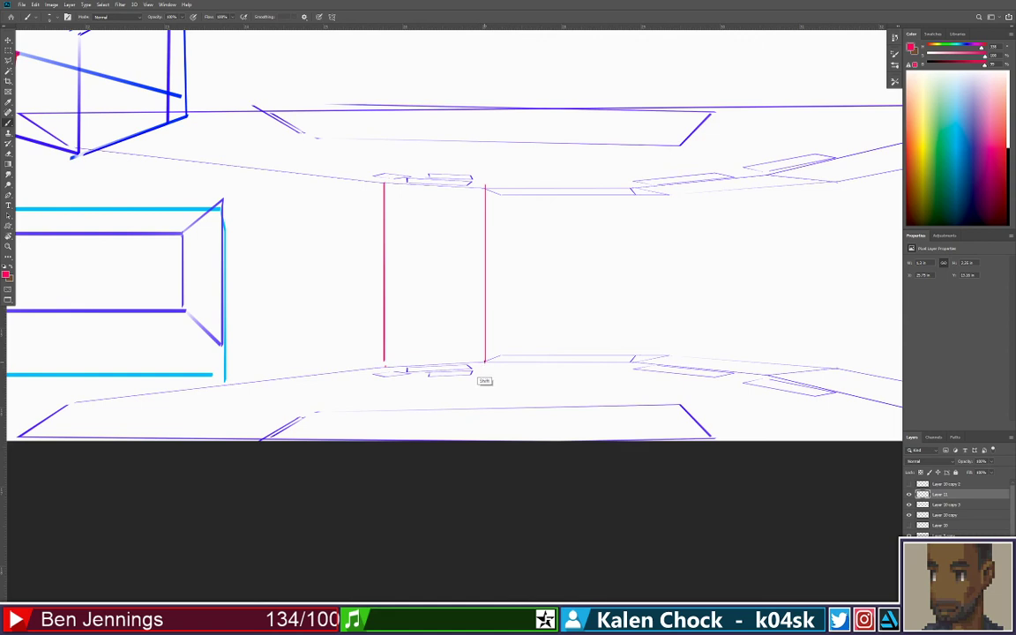
pyautogui.keyDown('shift'); pyautogui.click(484, 362); pyautogui.keyUp('shift')
pyautogui.keyDown('shift'); pyautogui.click(484, 186); pyautogui.keyUp('shift')
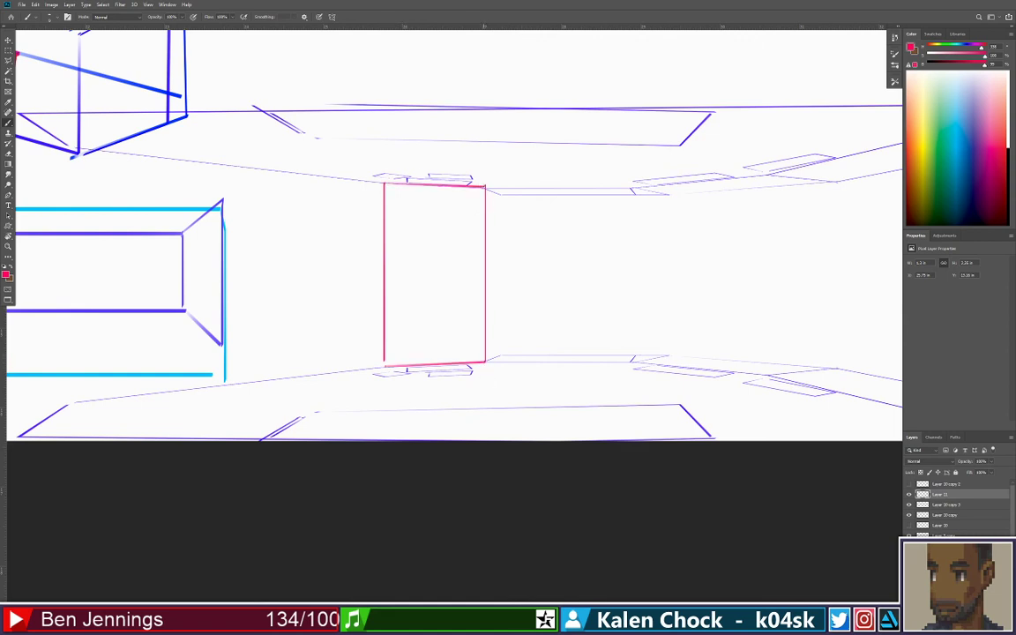
pyautogui.keyDown('shift'); pyautogui.click(468, 283); pyautogui.keyUp('shift')
# Outline in pinkish red the long side wall adjoining the first wall panel, from floor to ceiling, with an arrow across it
pyautogui.moveTo(384, 250); pyautogui.dragTo(648, 243)
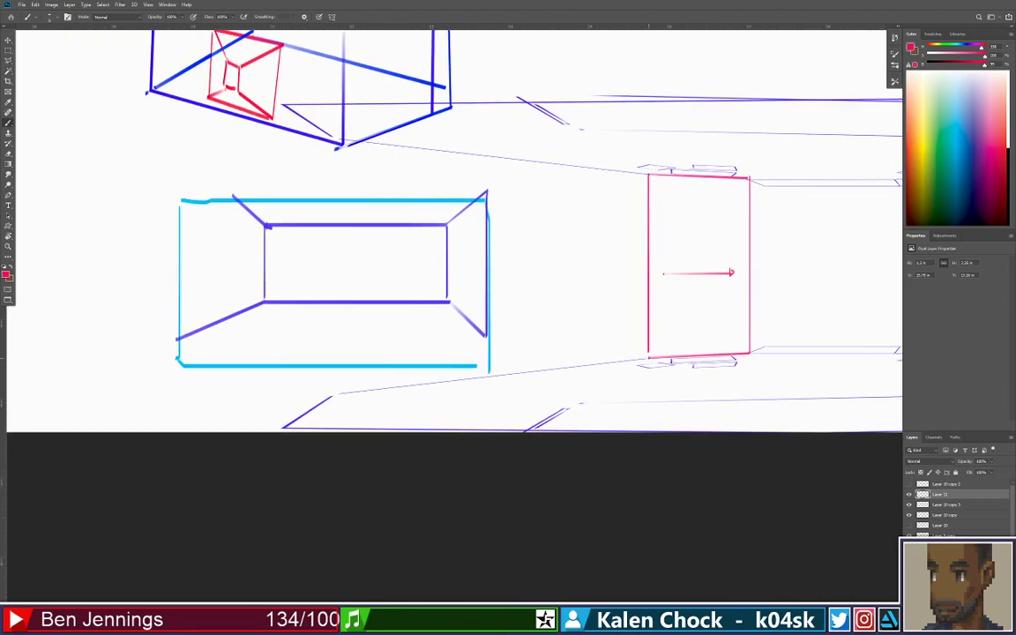
pyautogui.keyDown('shift'); pyautogui.click(335, 391); pyautogui.keyUp('shift')
pyautogui.keyDown('shift'); pyautogui.click(336, 143); pyautogui.keyUp('shift')
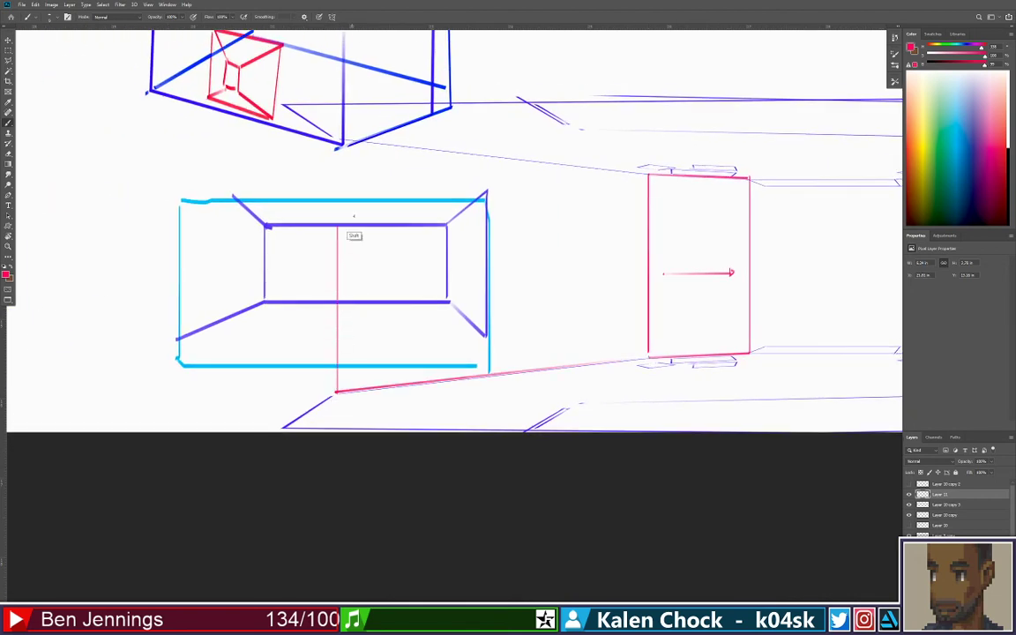
pyautogui.keyDown('shift'); pyautogui.click(646, 176); pyautogui.keyUp('shift')
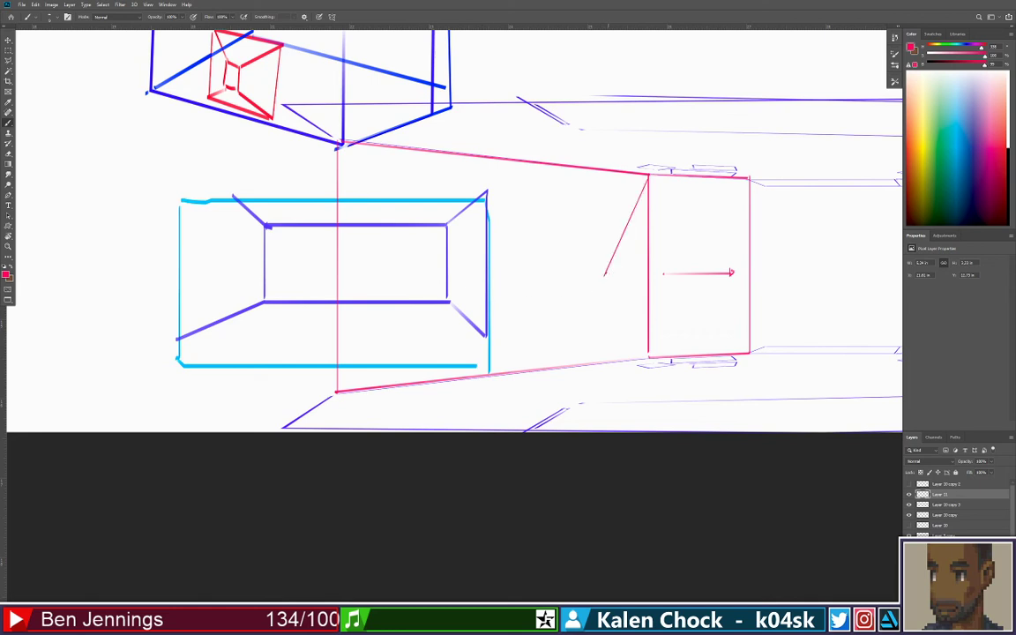
pyautogui.keyDown('shift'); pyautogui.click(582, 264); pyautogui.keyUp('shift')
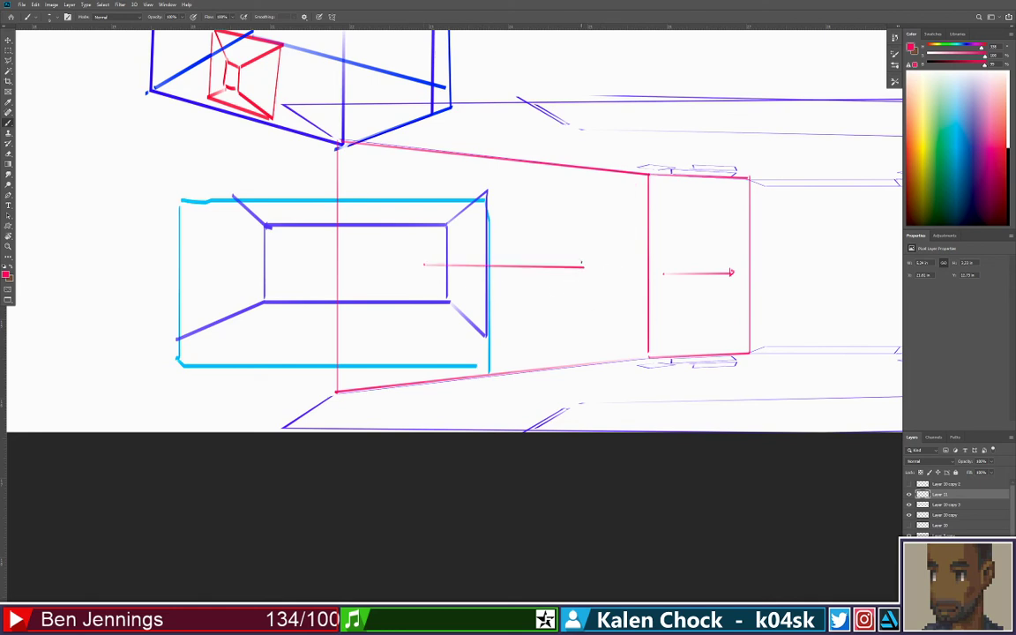
# Move the small cyan-framed room view sideways on its layer so it clears the long wall outline
pyautogui.scroll(-5, 583, 268)
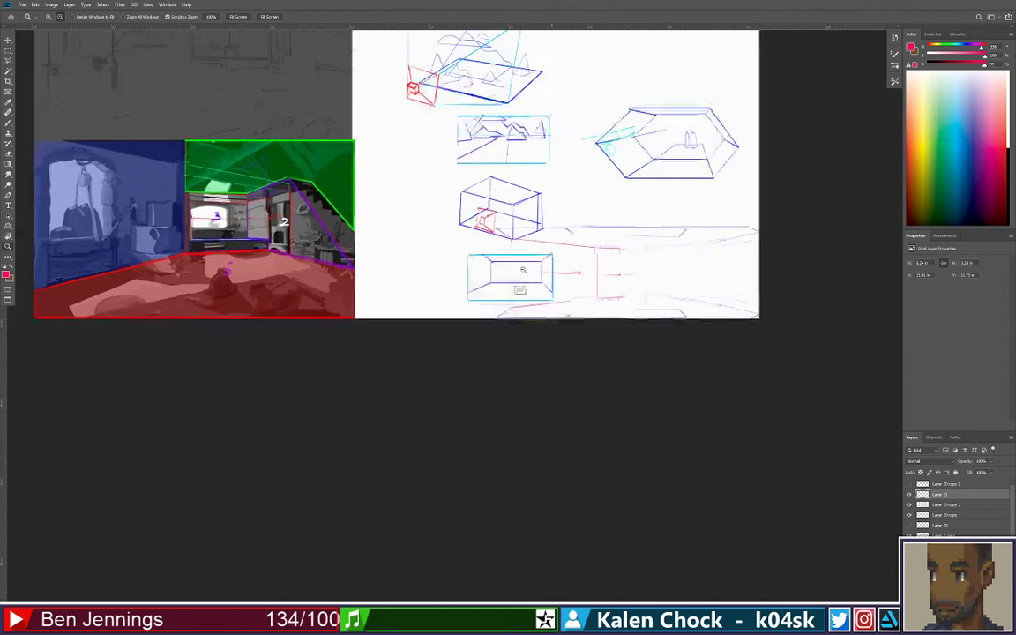
pyautogui.scroll(5, 549, 266)
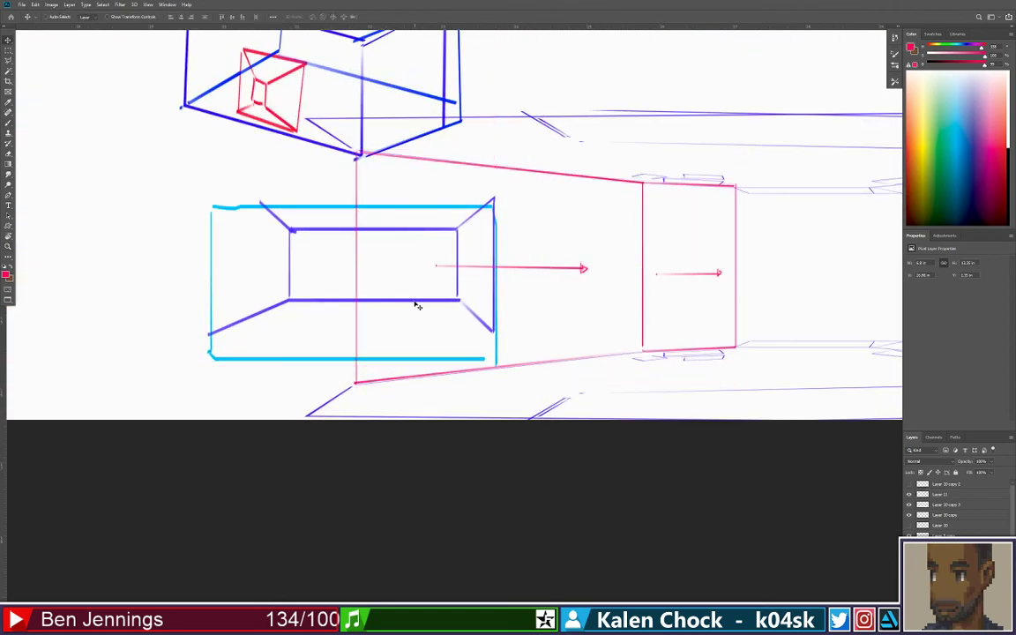
pyautogui.press('m')
pyautogui.moveTo(544, 397); pyautogui.dragTo(176, 172)
pyautogui.moveTo(476, 296); pyautogui.dragTo(257, 281)
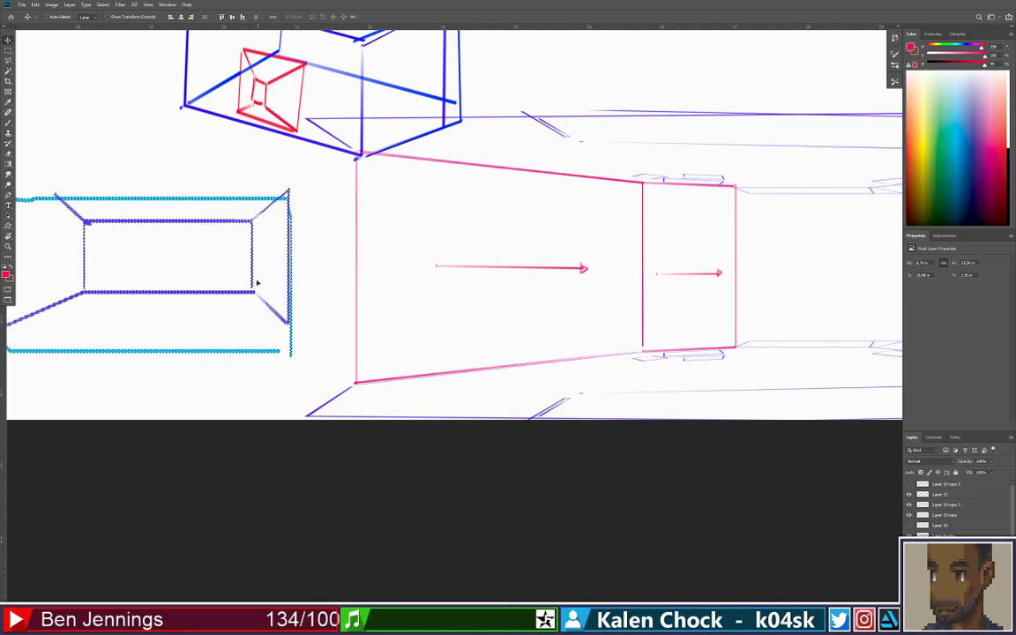
pyautogui.hotkey('ctrl', 'd')
# Outline in pinkish red the narrow angled wall return beyond the first panel, connecting its ceiling and floor corners
pyautogui.moveTo(675, 322); pyautogui.dragTo(413, 360)
pyautogui.click(505, 362)
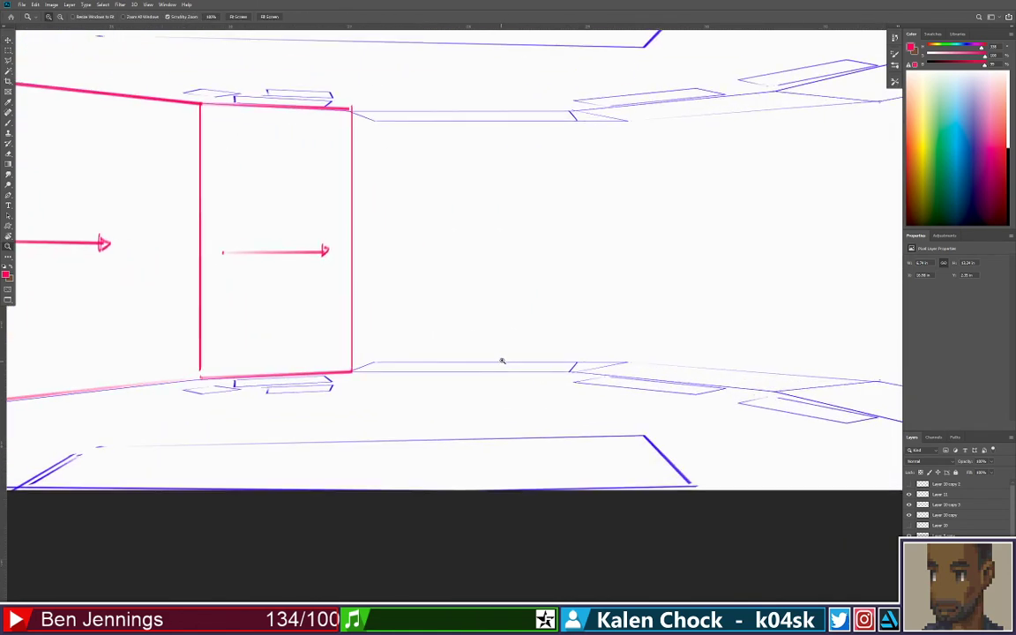
pyautogui.press('b')
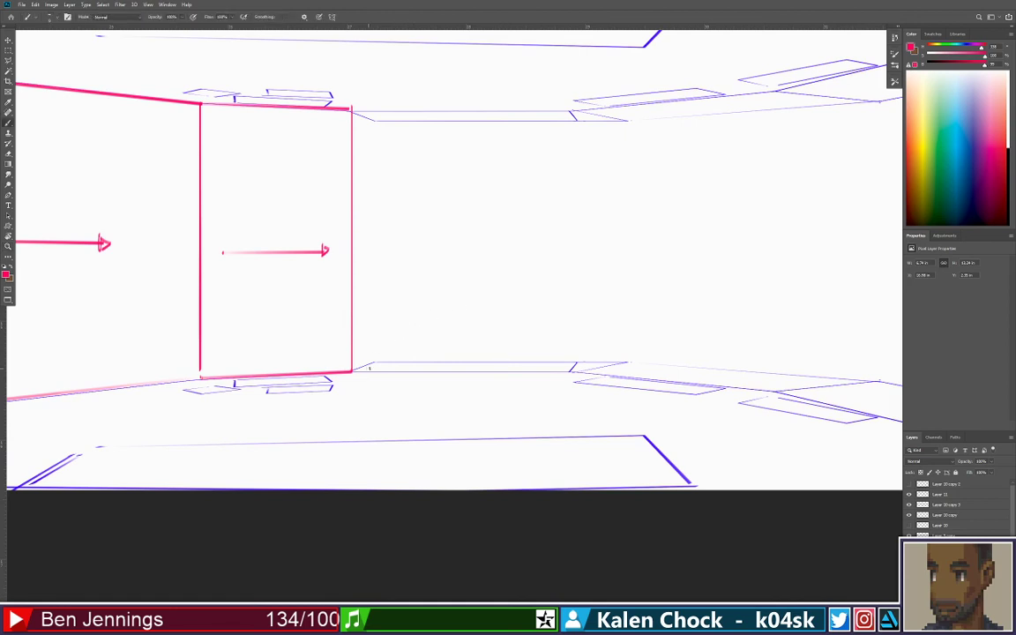
pyautogui.keyDown('ctrl'); pyautogui.click(352, 374); pyautogui.keyUp('ctrl')
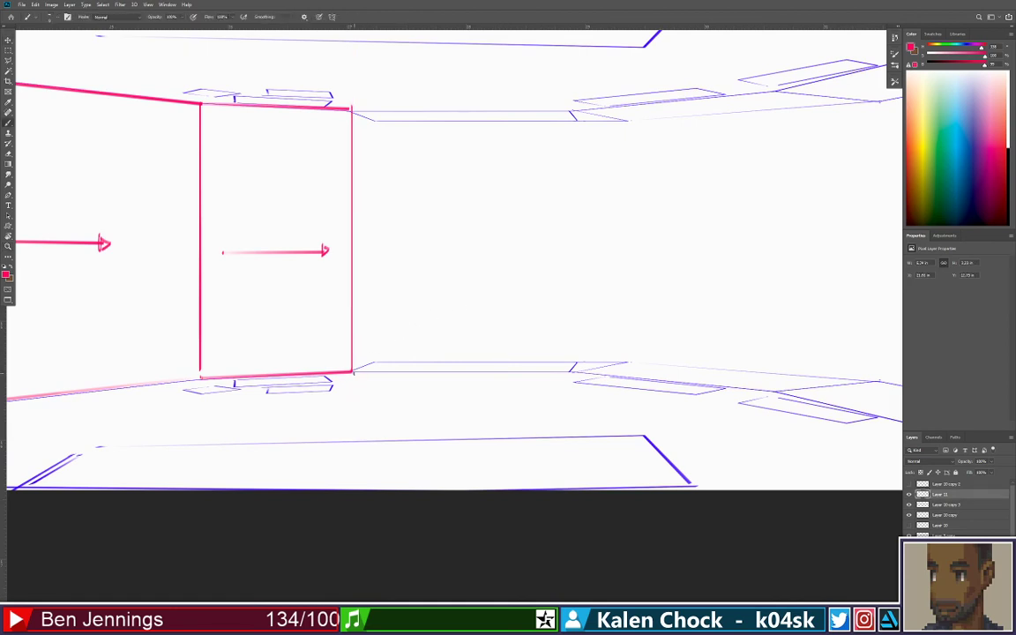
pyautogui.moveTo(352, 372)
pyautogui.mouseDown()
pyautogui.moveTo(372, 362)
pyautogui.moveTo(374, 129)
pyautogui.mouseUp()
pyautogui.keyDown('shift'); pyautogui.click(377, 123); pyautogui.keyUp('shift')
pyautogui.keyDown('shift'); pyautogui.click(352, 109); pyautogui.keyUp('shift')
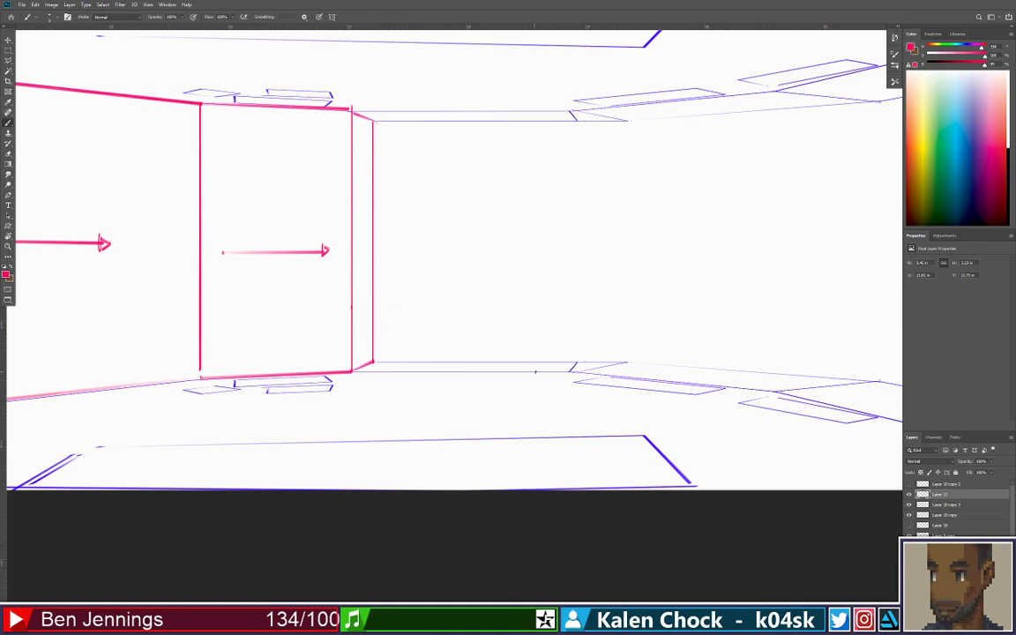
# Draw a low pinkish-red bench along the back wall, with a shallow top surface and a closed end
pyautogui.moveTo(570, 366); pyautogui.dragTo(569, 326)
pyautogui.keyDown('shift'); pyautogui.click(569, 325); pyautogui.keyUp('shift')
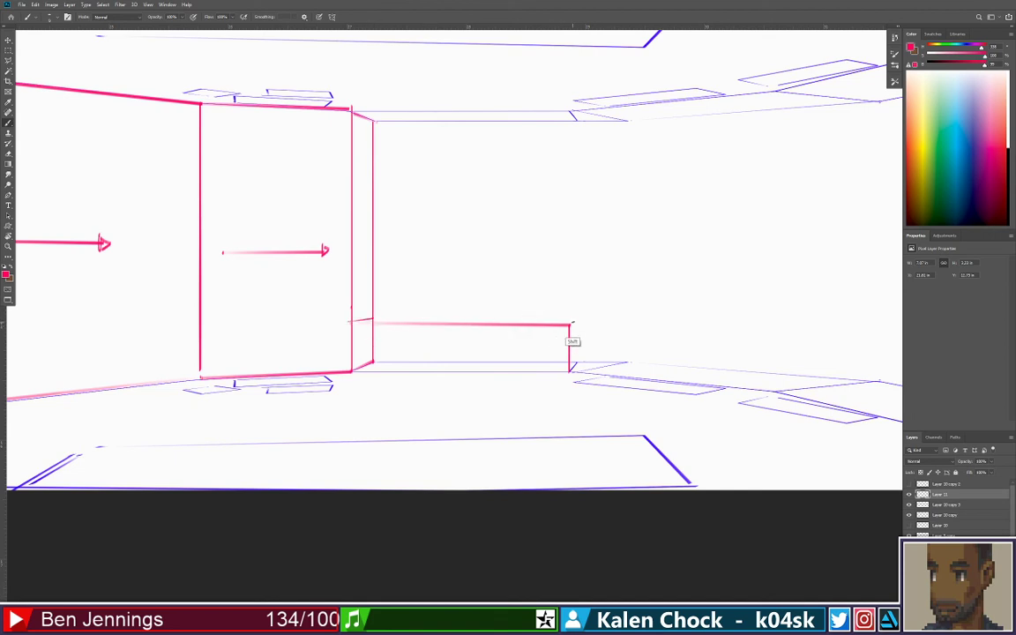
pyautogui.keyDown('shift'); pyautogui.click(578, 319); pyautogui.keyUp('shift')
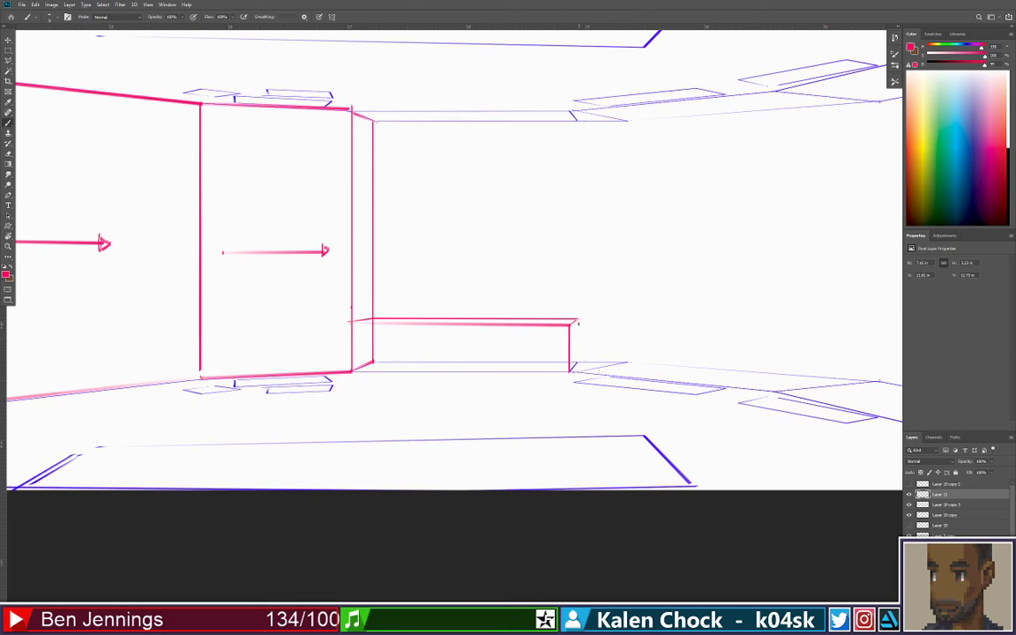
pyautogui.keyDown('shift'); pyautogui.click(575, 370); pyautogui.keyUp('shift')
pyautogui.keyDown('shift'); pyautogui.click(573, 123); pyautogui.keyUp('shift')
pyautogui.hotkey('ctrl', 'z')
# Outline in blue the back wall area above the low bench, up to the ceiling edge
pyautogui.moveTo(575, 117); pyautogui.dragTo(577, 323)
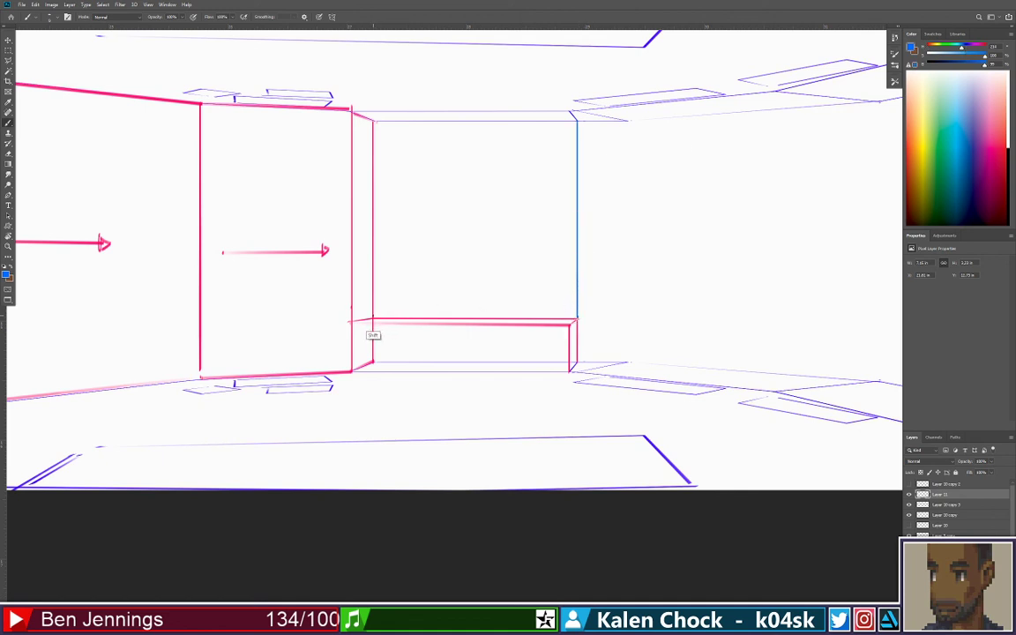
pyautogui.keyDown('shift'); pyautogui.click(372, 316); pyautogui.keyUp('shift')
pyautogui.moveTo(372, 316); pyautogui.dragTo(381, 128)
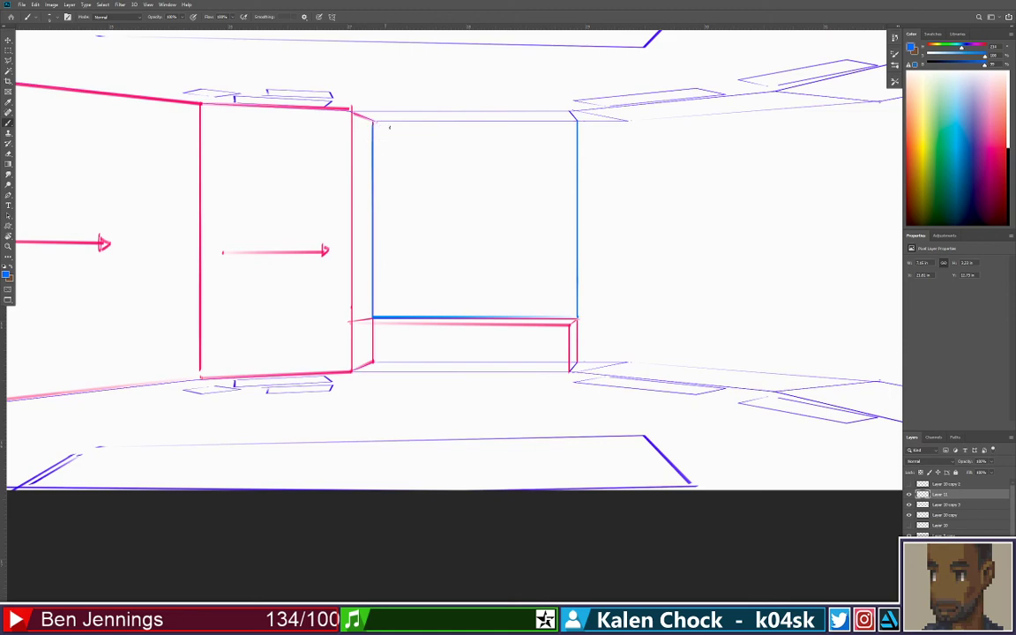
pyautogui.keyDown('shift'); pyautogui.click(576, 122); pyautogui.keyUp('shift')
# With black, draw a tall upright rectangle rising from the long narrow footprint in front of the first wall panel
pyautogui.press('z')
pyautogui.keyDown('alt'); pyautogui.click(418, 236); pyautogui.keyUp('alt')
pyautogui.keyDown('alt'); pyautogui.click(410, 235); pyautogui.keyUp('alt')
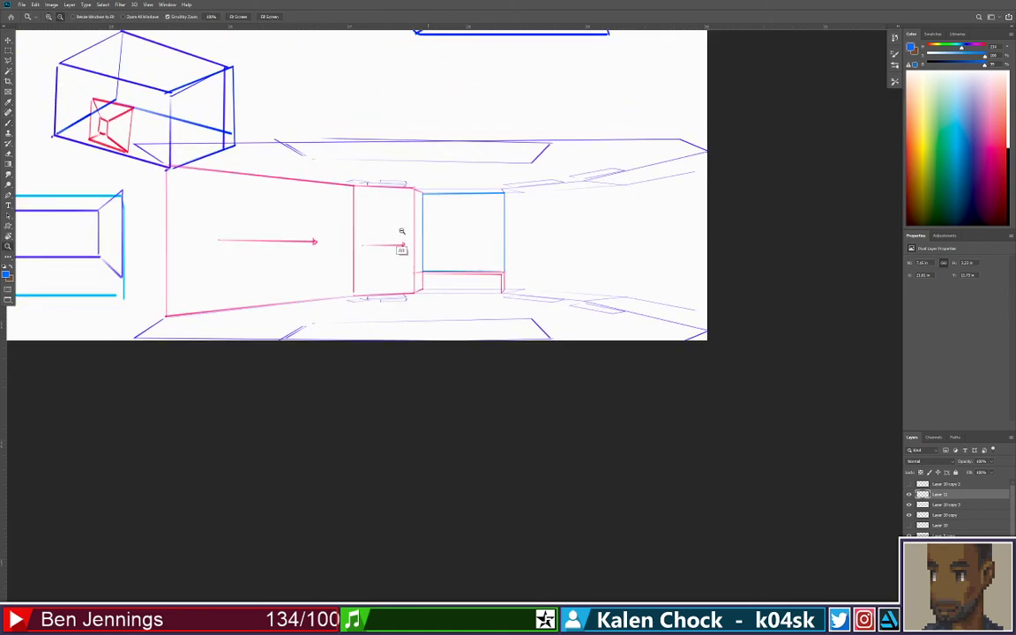
pyautogui.click(407, 238)
pyautogui.click(423, 229)
pyautogui.click(435, 221)
pyautogui.moveTo(298, 316); pyautogui.dragTo(574, 260)
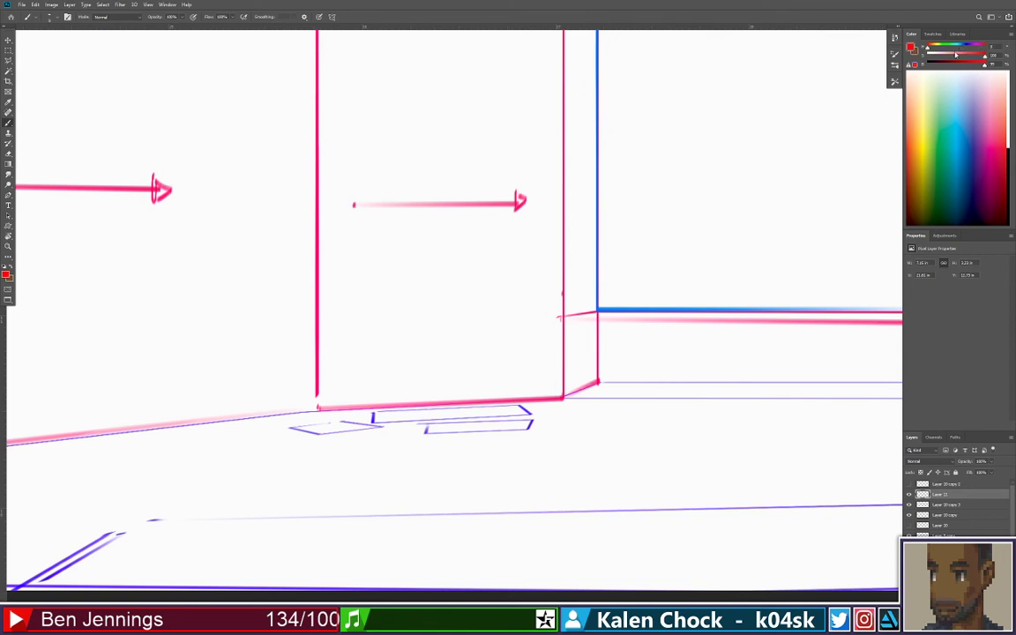
pyautogui.moveTo(950, 63); pyautogui.dragTo(933, 65)
pyautogui.moveTo(372, 419); pyautogui.dragTo(376, 274)
pyautogui.hotkey('ctrl', 'z')
pyautogui.click(372, 420)
pyautogui.keyDown('shift'); pyautogui.click(371, 257); pyautogui.keyUp('shift')
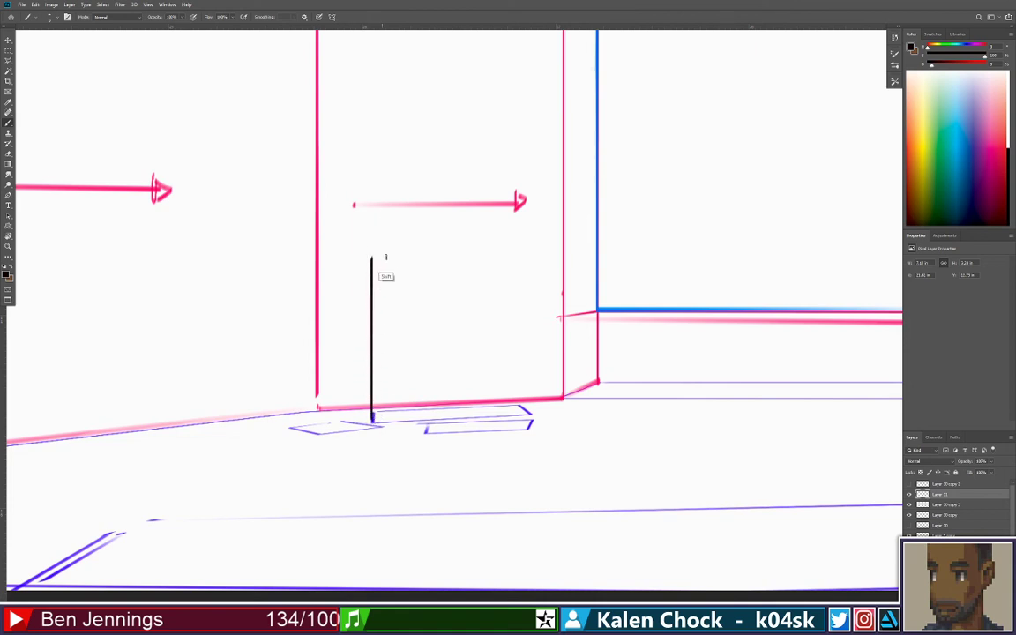
pyautogui.keyDown('shift'); pyautogui.click(371, 191); pyautogui.keyUp('shift')
pyautogui.keyDown('shift'); pyautogui.click(527, 183); pyautogui.keyUp('shift')
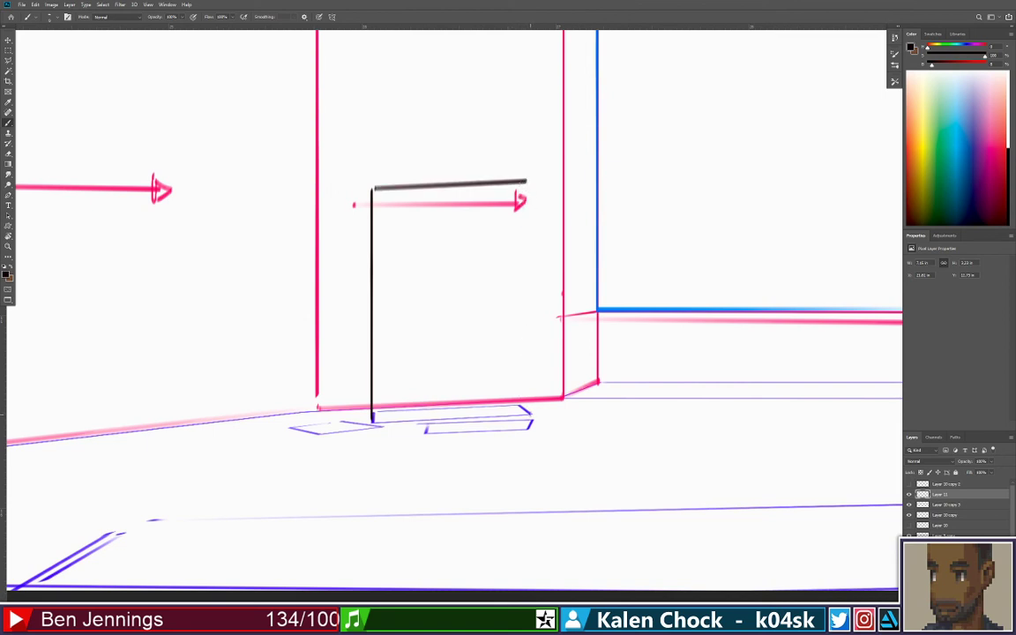
pyautogui.keyDown('shift'); pyautogui.click(530, 415); pyautogui.keyUp('shift')
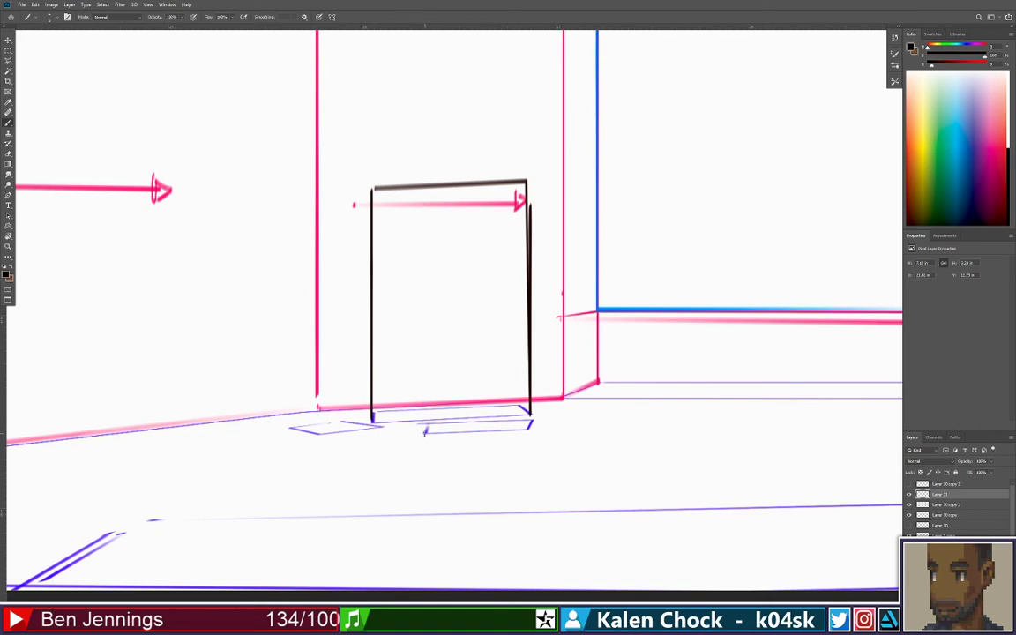
# Build a small black box with a visible top over the footprint in front of the tall rectangle
pyautogui.keyDown('shift'); pyautogui.click(424, 432); pyautogui.keyUp('shift')
pyautogui.hotkey('ctrl', 'z')
pyautogui.keyDown('shift'); pyautogui.click(424, 379); pyautogui.keyUp('shift')
pyautogui.keyDown('shift'); pyautogui.click(526, 426); pyautogui.keyUp('shift')
pyautogui.hotkey('ctrl', 'z')
pyautogui.keyDown('shift'); pyautogui.click(526, 374); pyautogui.keyUp('shift')
pyautogui.keyDown('shift'); pyautogui.click(423, 373); pyautogui.keyUp('shift')
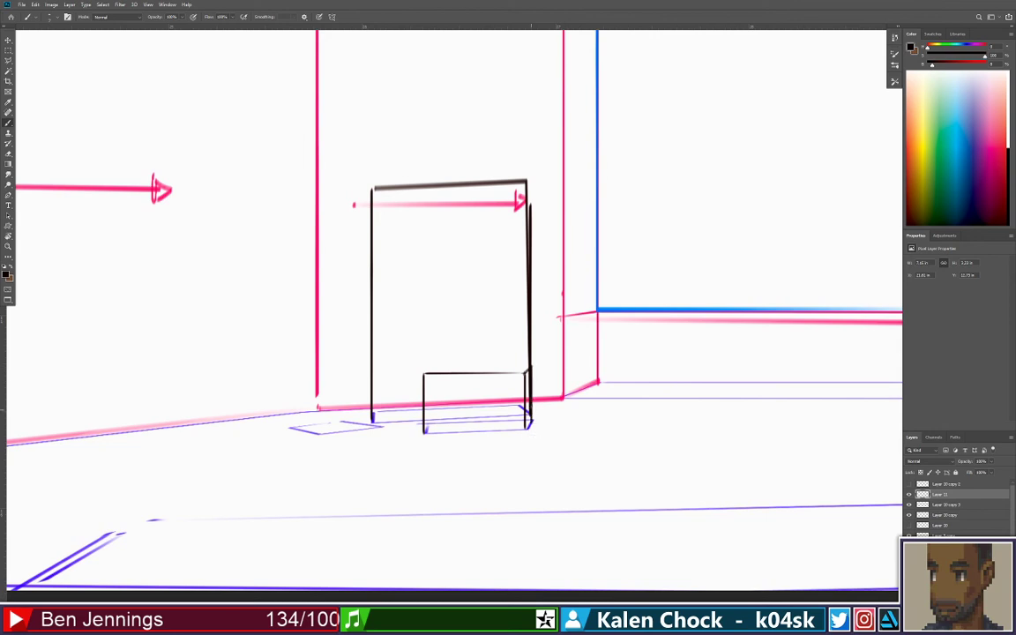
pyautogui.keyDown('shift'); pyautogui.click(432, 365); pyautogui.keyUp('shift')
pyautogui.keyDown('shift'); pyautogui.click(424, 371); pyautogui.keyUp('shift')
# Raise the narrow side face of a second small box over the remaining angled footprint beside the tall rectangle
pyautogui.click(319, 410)
pyautogui.keyDown('shift'); pyautogui.click(320, 368); pyautogui.keyUp('shift')
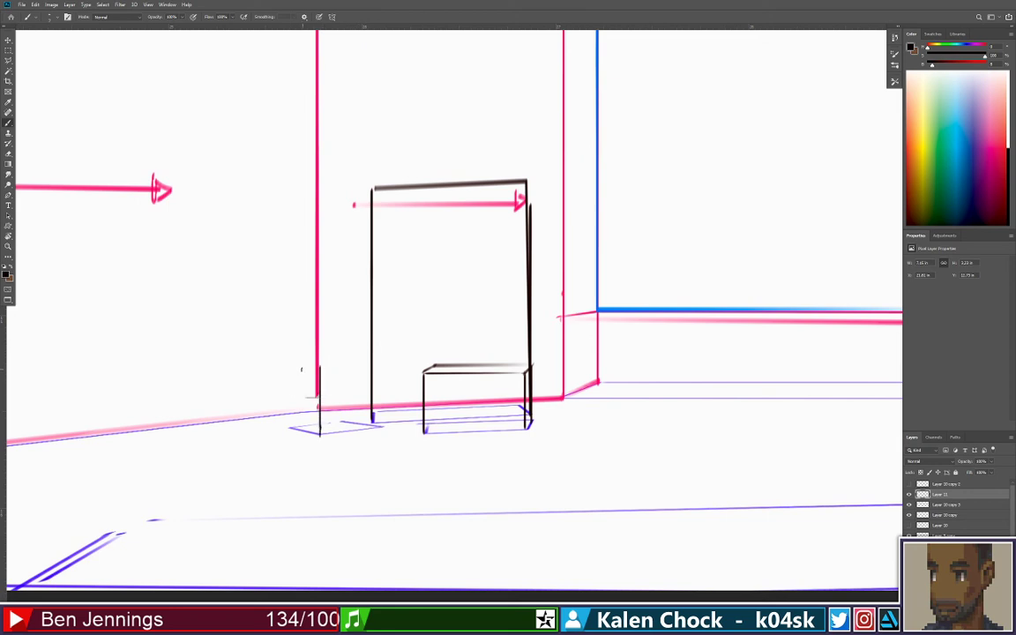
pyautogui.keyDown('shift'); pyautogui.click(287, 369); pyautogui.keyUp('shift')
pyautogui.keyDown('shift'); pyautogui.click(286, 410); pyautogui.keyUp('shift')
pyautogui.hotkey('ctrl', 'z')
pyautogui.click(290, 368)
pyautogui.keyDown('shift'); pyautogui.click(290, 430); pyautogui.keyUp('shift')
pyautogui.keyDown('shift'); pyautogui.click(319, 434); pyautogui.keyUp('shift')
pyautogui.click(290, 370)
pyautogui.keyDown('shift'); pyautogui.click(319, 369); pyautogui.keyUp('shift')
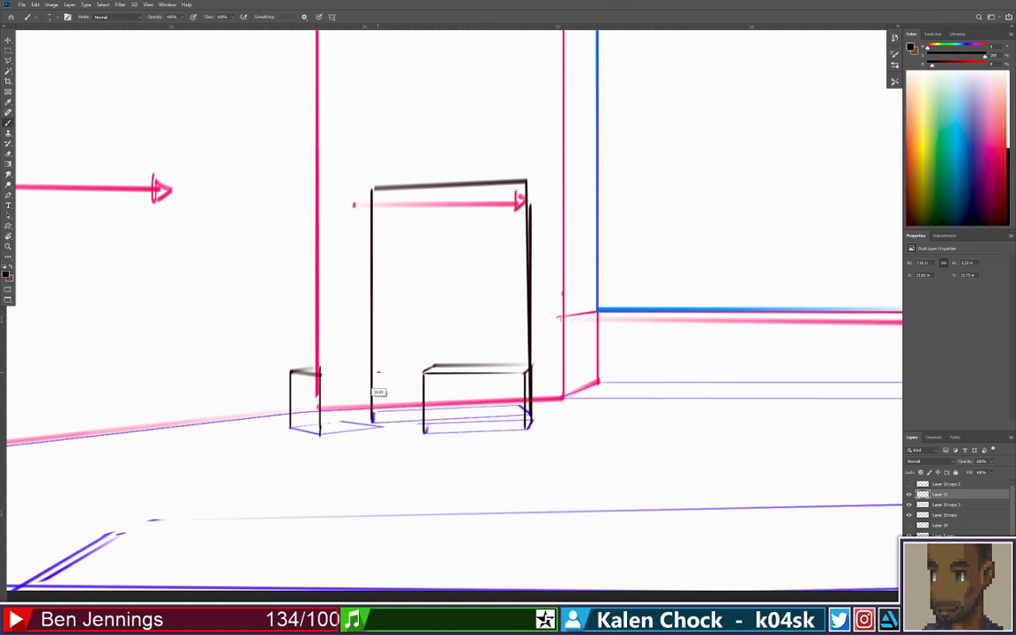
# Complete the second small box with its wider front face and the back edges of its top
pyautogui.keyDown('shift'); pyautogui.click(379, 372); pyautogui.keyUp('shift')
pyautogui.keyDown('shift'); pyautogui.click(379, 422); pyautogui.keyUp('shift')
pyautogui.keyDown('shift'); pyautogui.click(320, 432); pyautogui.keyUp('shift')
pyautogui.moveTo(355, 365); pyautogui.dragTo(375, 368)
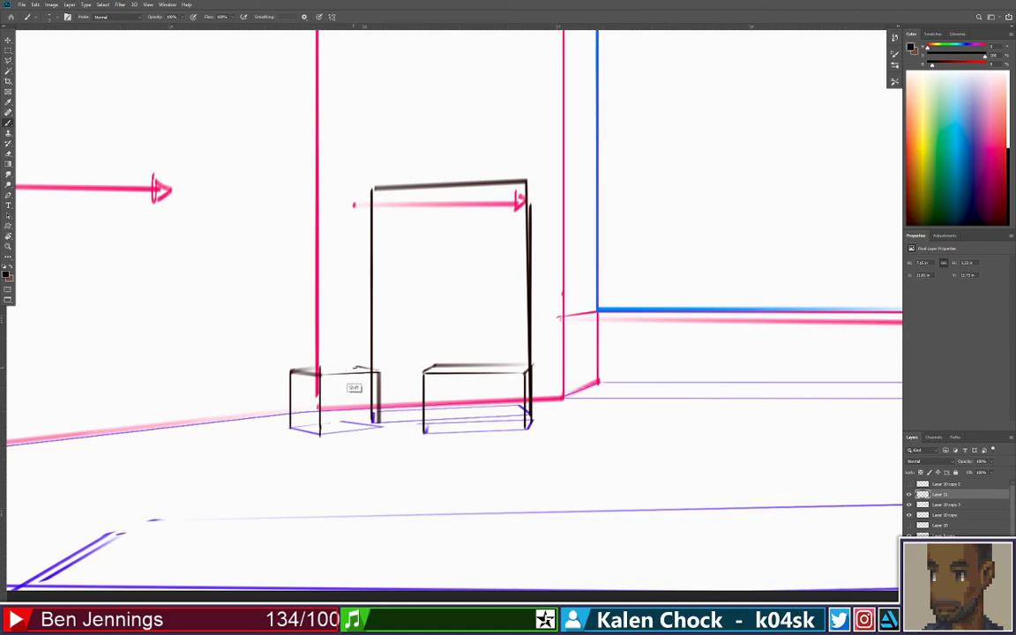
pyautogui.moveTo(292, 369); pyautogui.dragTo(358, 367)
# Raise the far side and one end of the large foreground footprint into a low black block
pyautogui.press('z')
pyautogui.scroll(-5, 341, 347)
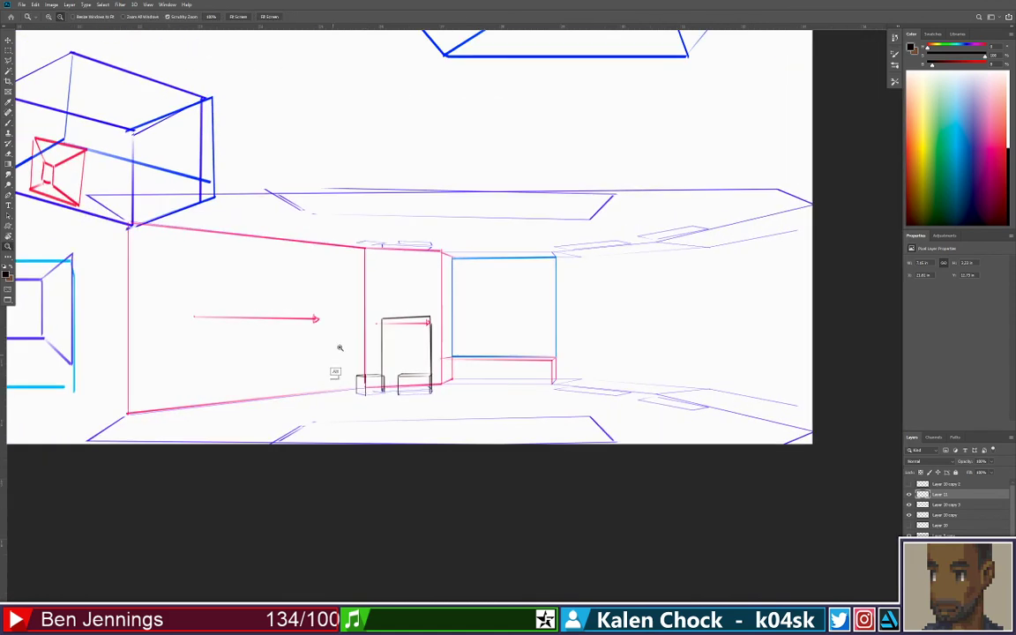
pyautogui.moveTo(428, 351); pyautogui.dragTo(484, 345)
pyautogui.press('b')
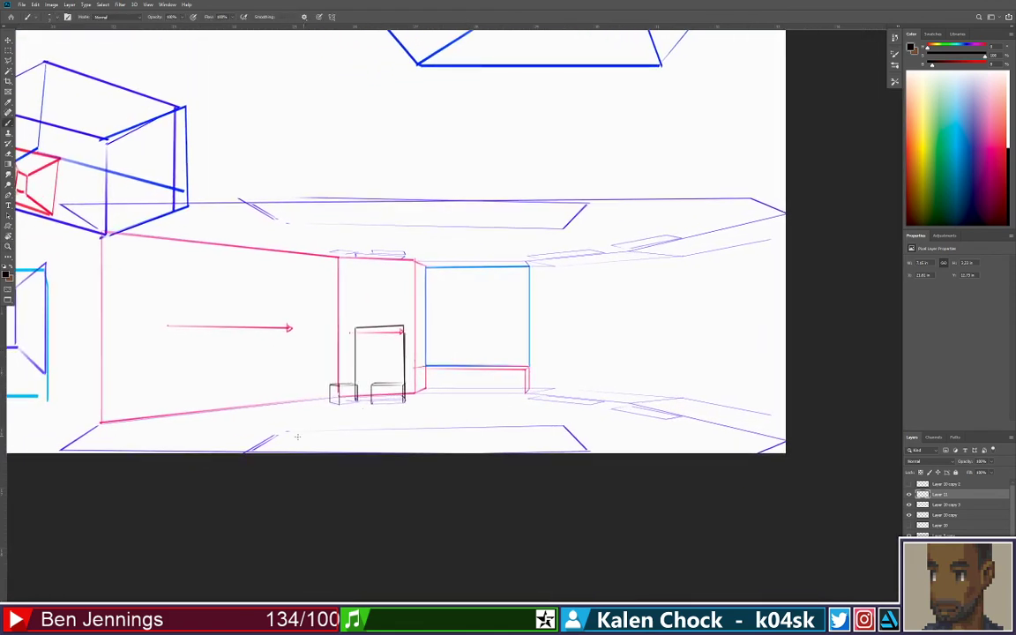
pyautogui.moveTo(245, 452); pyautogui.dragTo(245, 394)
pyautogui.hotkey('ctrl', 'alt')
pyautogui.press('shift')
pyautogui.keyDown('shift'); pyautogui.click(279, 387); pyautogui.keyUp('shift')
pyautogui.hotkey('ctrl', 'alt', 'z')
pyautogui.hotkey('ctrl', 'alt', 'z')
pyautogui.keyDown('shift'); pyautogui.click(282, 407); pyautogui.keyUp('shift')
pyautogui.moveTo(563, 402); pyautogui.dragTo(563, 429)
pyautogui.keyDown('shift'); pyautogui.click(562, 403); pyautogui.keyUp('shift')
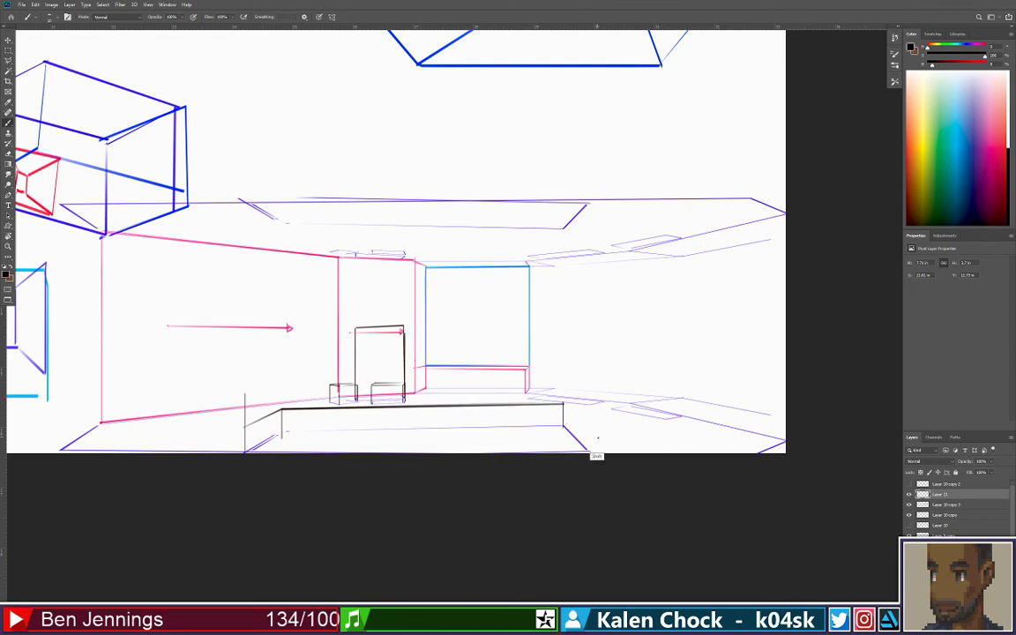
# Close the other end of the foreground block with a sloping top edge and a vertical near corner
pyautogui.moveTo(595, 441)
pyautogui.mouseDown()
pyautogui.moveTo(565, 408)
pyautogui.moveTo(593, 421)
pyautogui.moveTo(593, 448)
pyautogui.mouseUp()
pyautogui.hotkey('ctrl', 'z')
pyautogui.hotkey('ctrl', 'z')
pyautogui.hotkey('ctrl', 'z')
pyautogui.keyDown('shift'); pyautogui.click(585, 448); pyautogui.keyUp('shift')
# Raise the short end of a black box over the footprint next to the low bench, with two uprights and a top edge
pyautogui.press('z')
pyautogui.click(558, 393)
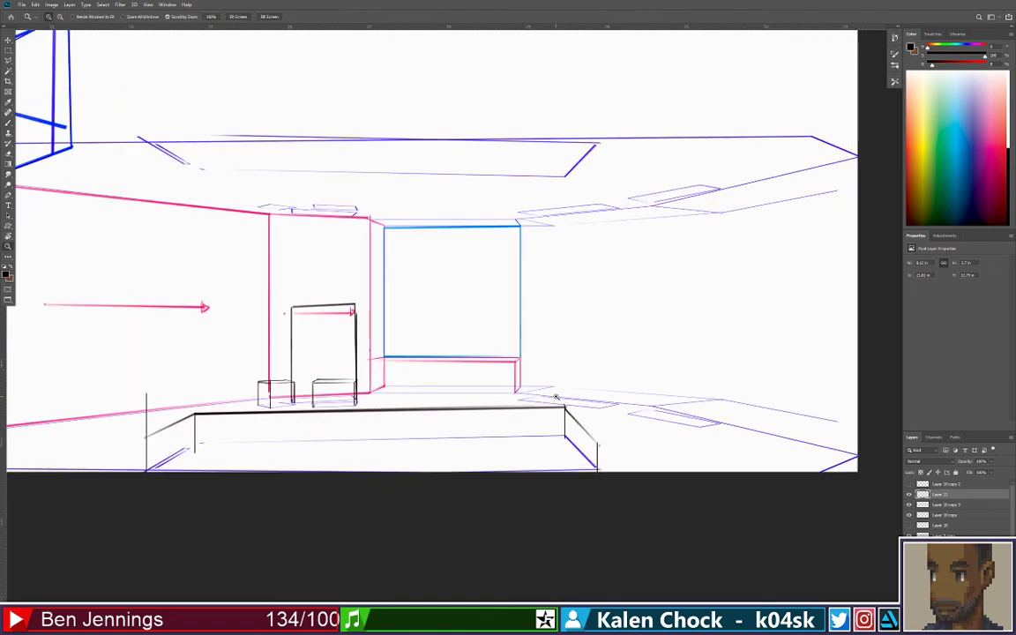
pyautogui.moveTo(554, 389)
pyautogui.mouseDown()
pyautogui.moveTo(492, 385)
pyautogui.moveTo(424, 363)
pyautogui.moveTo(594, 363)
pyautogui.moveTo(629, 336)
pyautogui.moveTo(414, 330)
pyautogui.moveTo(434, 332)
pyautogui.mouseUp()
pyautogui.scroll(1, 599, 313)
pyautogui.scroll(-1, 599, 313)
pyautogui.moveTo(844, 443); pyautogui.dragTo(697, 451)
pyautogui.scroll(5, 697, 451)
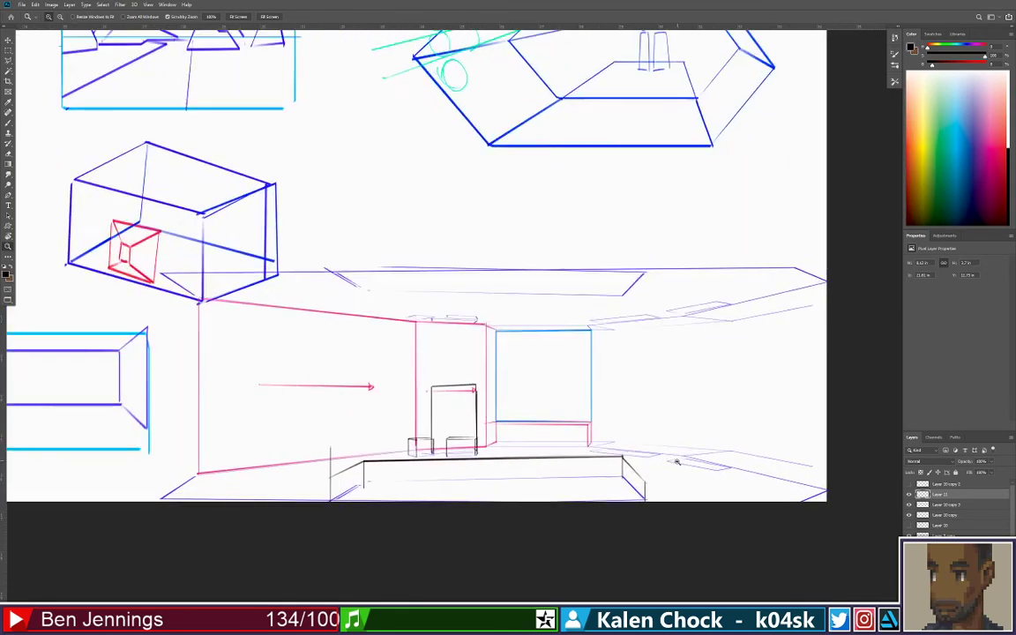
pyautogui.press('b')
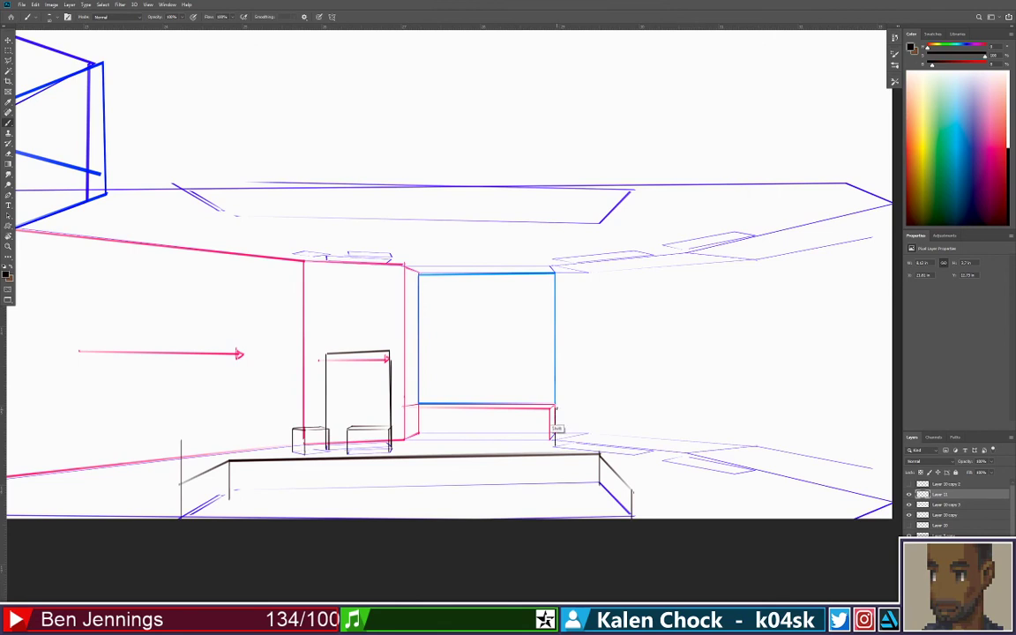
pyautogui.moveTo(555, 399); pyautogui.dragTo(578, 400)
pyautogui.hotkey('ctrl', 'z')
pyautogui.moveTo(556, 448); pyautogui.dragTo(556, 398)
pyautogui.moveTo(576, 439); pyautogui.dragTo(579, 396)
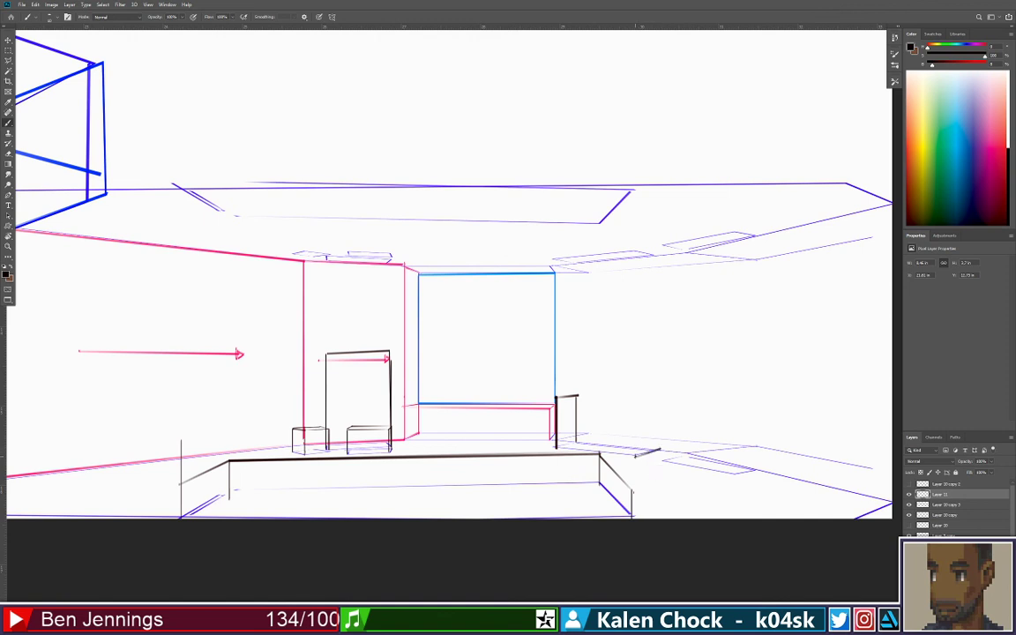
# Complete the box beside the bench with its long front, its far end and the remaining top edges
pyautogui.moveTo(634, 454)
pyautogui.mouseDown()
pyautogui.moveTo(634, 408)
pyautogui.moveTo(661, 449)
pyautogui.mouseUp()
pyautogui.moveTo(580, 398); pyautogui.dragTo(635, 408)
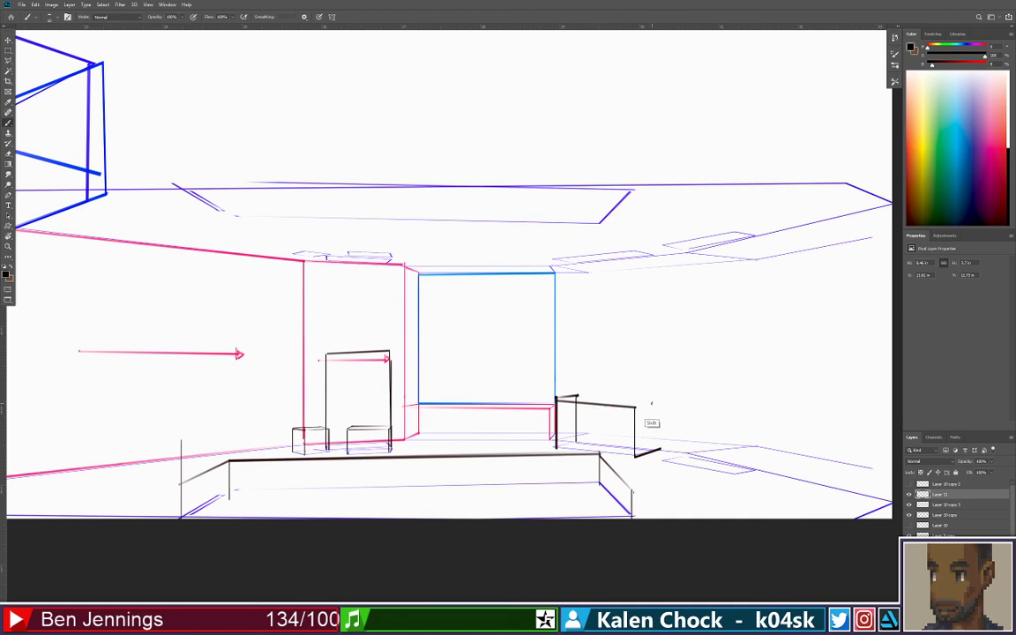
pyautogui.moveTo(555, 396); pyautogui.dragTo(653, 403)
pyautogui.moveTo(577, 397); pyautogui.dragTo(659, 403)
pyautogui.keyDown('shift'); pyautogui.click(557, 396); pyautogui.keyUp('shift')
pyautogui.keyDown('shift'); pyautogui.click(657, 454); pyautogui.keyUp('shift')
# Draw a narrow vertical pipe with rounded ends from the top of that box up to the ceiling
pyautogui.click(595, 396)
pyautogui.keyDown('shift'); pyautogui.click(595, 280); pyautogui.keyUp('shift')
pyautogui.keyDown('shift'); pyautogui.click(596, 258); pyautogui.keyUp('shift')
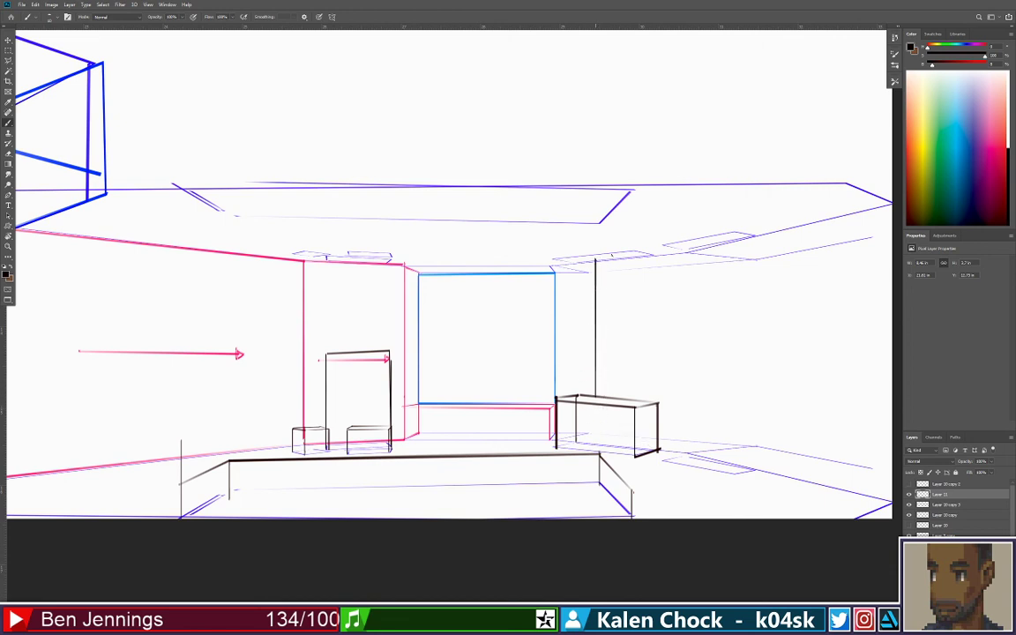
pyautogui.hotkey('ctrl', 'z')
pyautogui.moveTo(597, 264)
pyautogui.mouseDown()
pyautogui.moveTo(626, 263)
pyautogui.moveTo(619, 397)
pyautogui.mouseUp()
pyautogui.press('z')
pyautogui.scroll(-4, 564, 374)
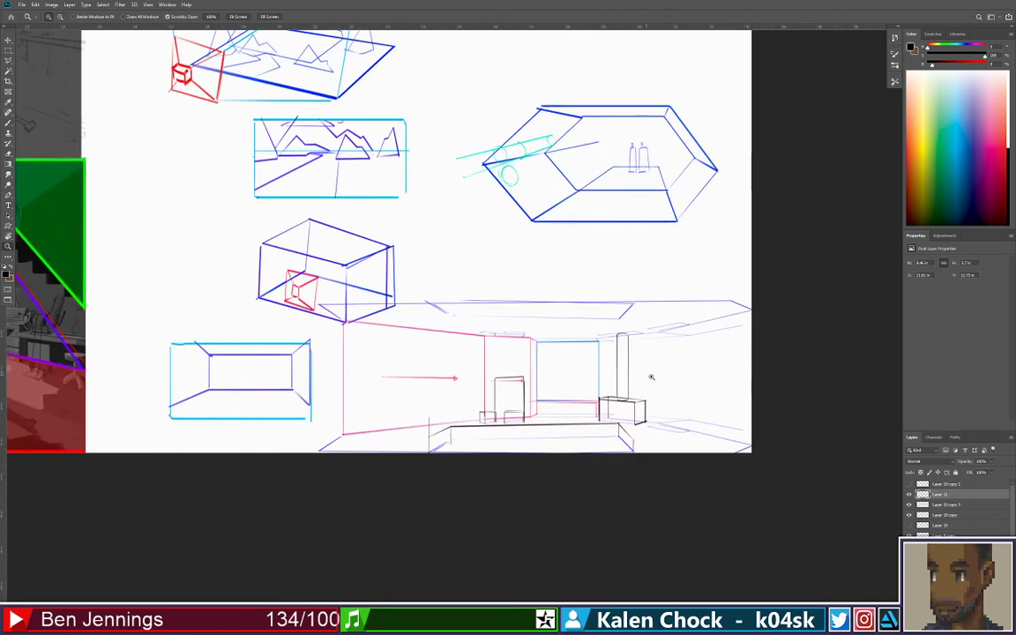
pyautogui.scroll(5, 600, 362)
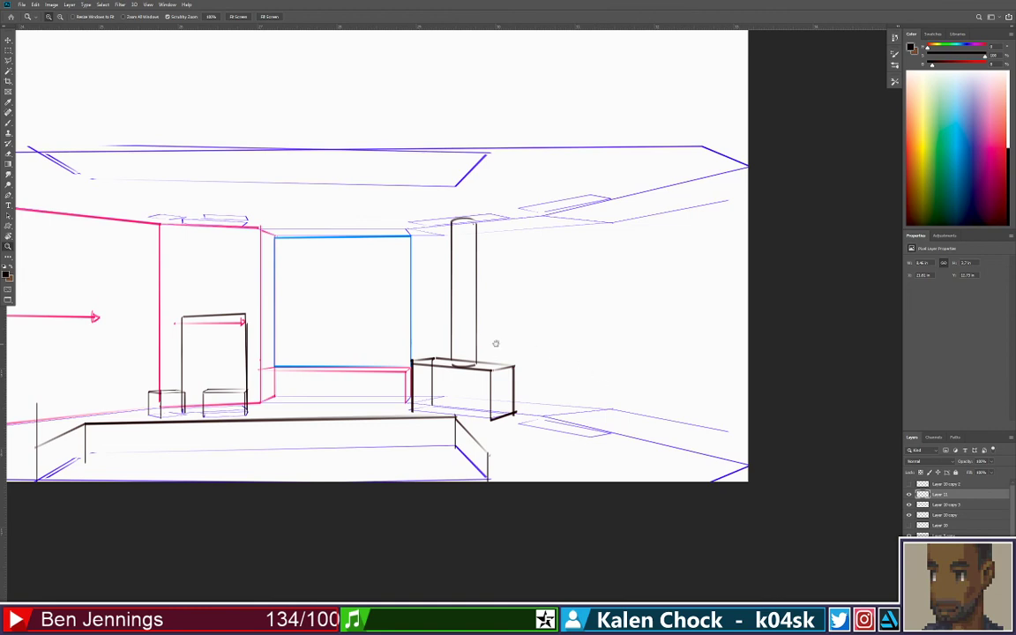
# Draw the long front face of a black box over the empty footprint along the side wall, with two uprights and a top edge
pyautogui.hscroll(-10, 495, 345)
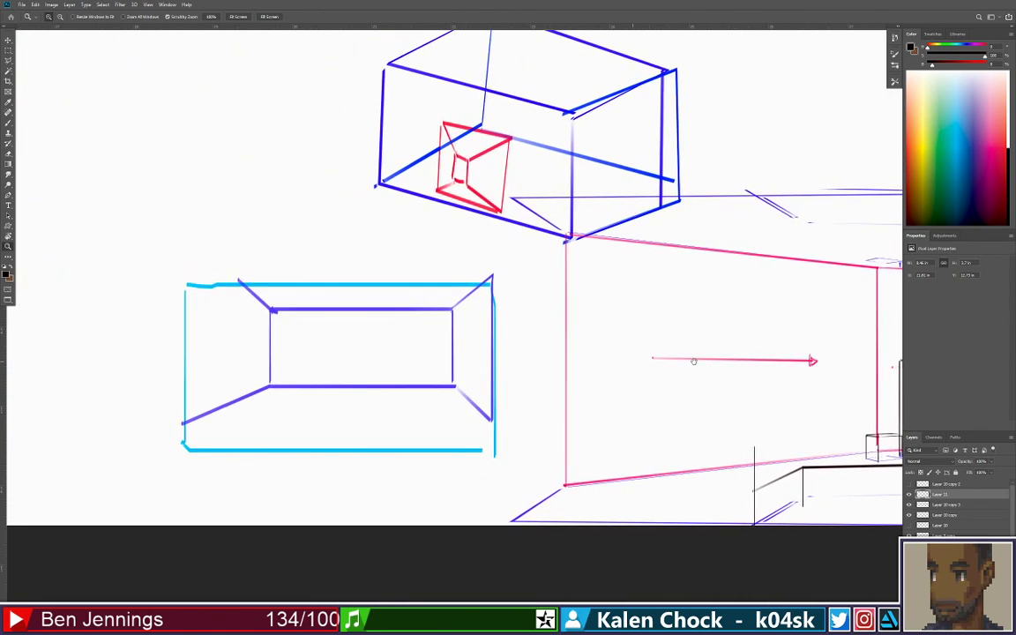
pyautogui.moveTo(476, 325); pyautogui.dragTo(810, 346)
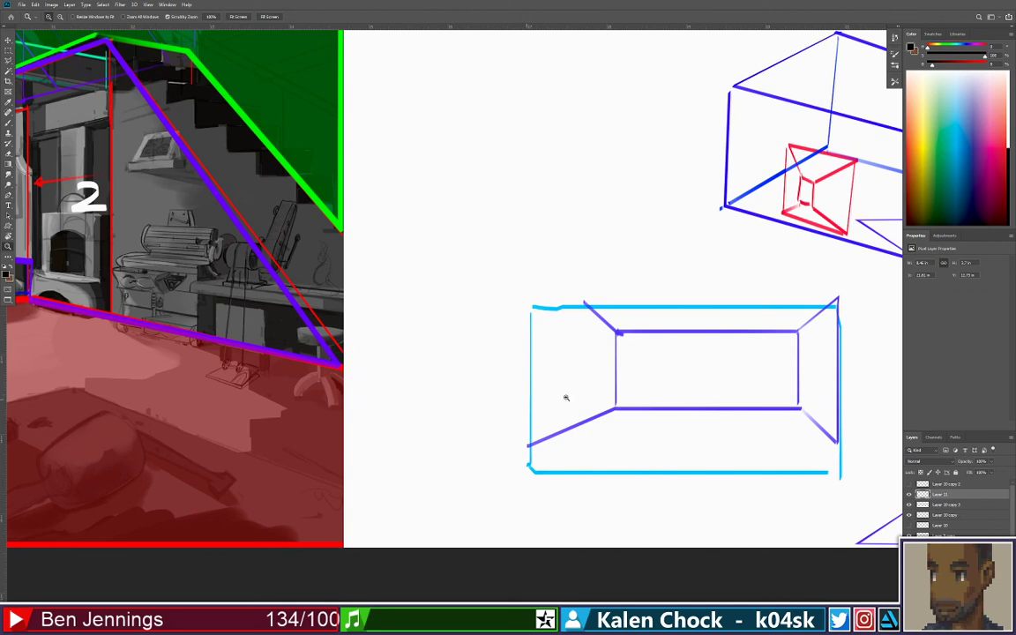
pyautogui.moveTo(632, 344); pyautogui.dragTo(351, 335)
pyautogui.moveTo(881, 343); pyautogui.dragTo(581, 342)
pyautogui.moveTo(697, 352); pyautogui.dragTo(255, 360)
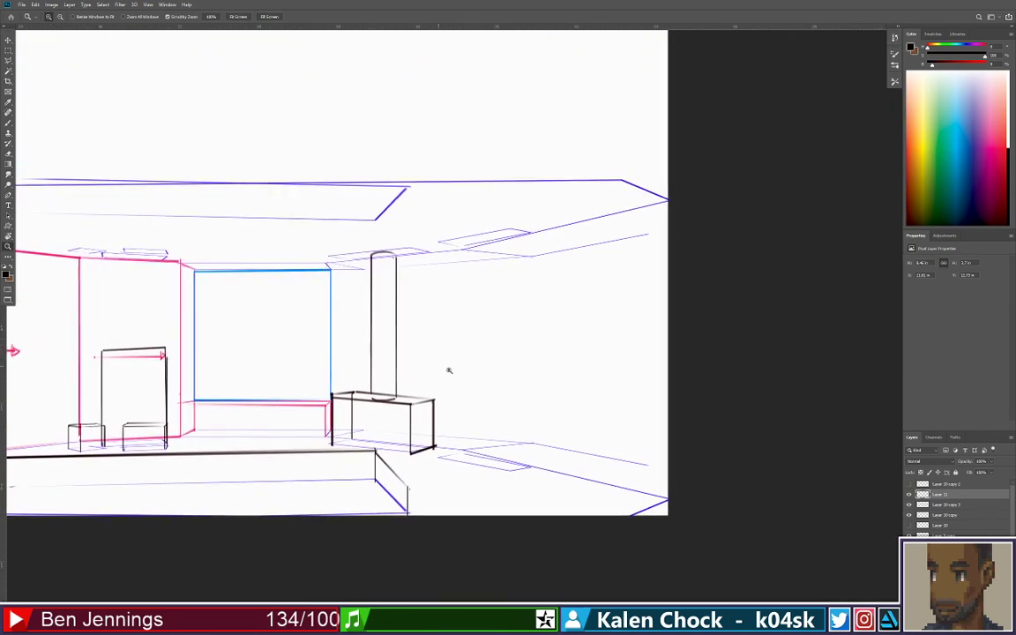
pyautogui.press('b')
pyautogui.moveTo(512, 471); pyautogui.dragTo(511, 430)
pyautogui.keyDown('shift'); pyautogui.click(442, 418); pyautogui.keyUp('shift')
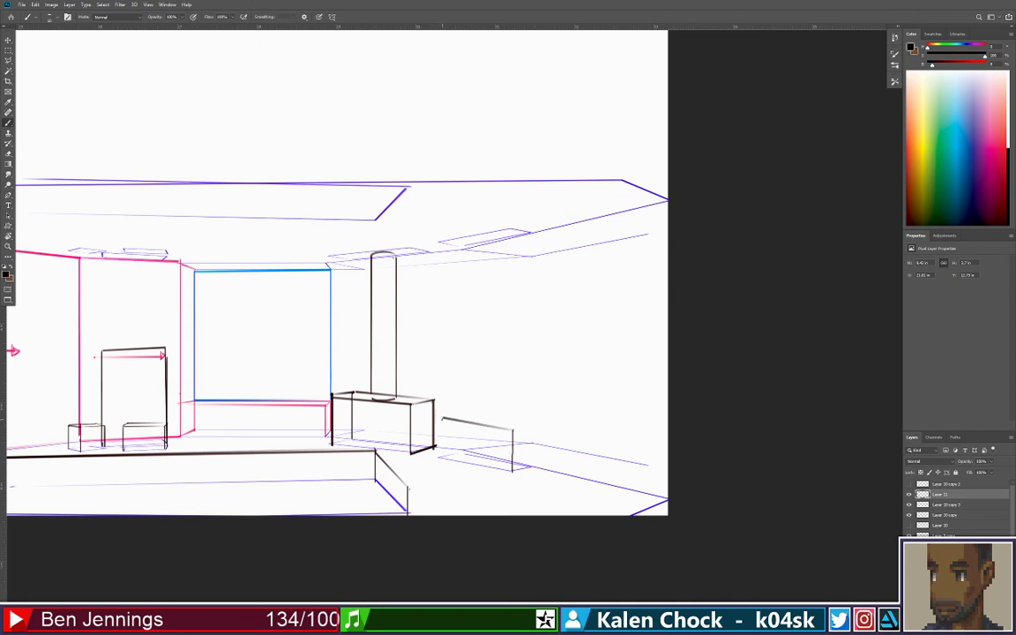
pyautogui.hotkey('ctrl', 'z')
pyautogui.moveTo(440, 447); pyautogui.dragTo(439, 417)
pyautogui.keyDown('shift'); pyautogui.click(512, 430); pyautogui.keyUp('shift')
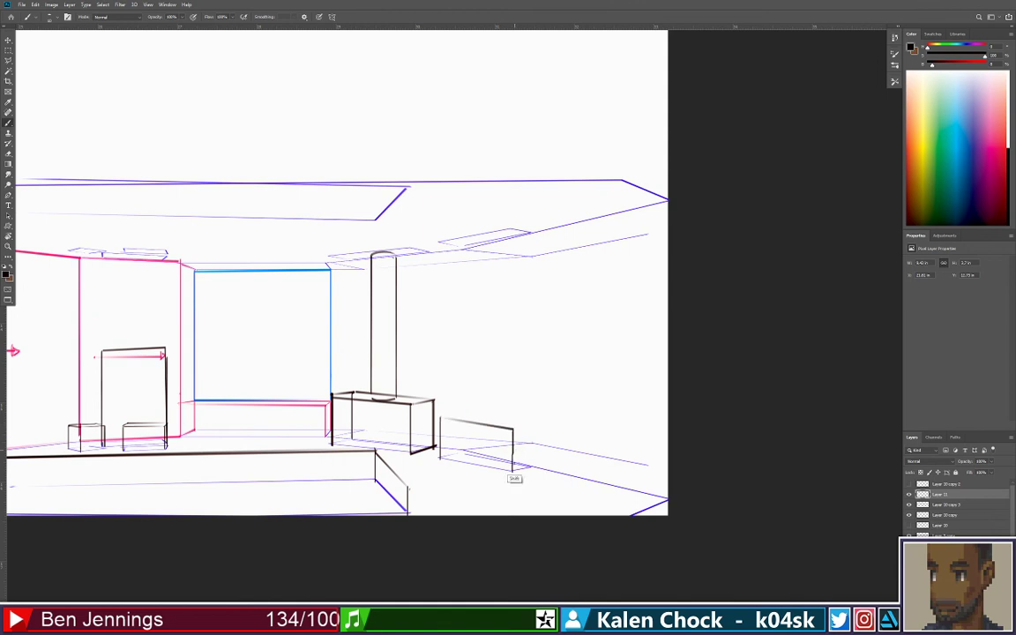
# Complete that box with its outer rear upright, short end and the remaining top edges
pyautogui.moveTo(532, 469); pyautogui.dragTo(531, 425)
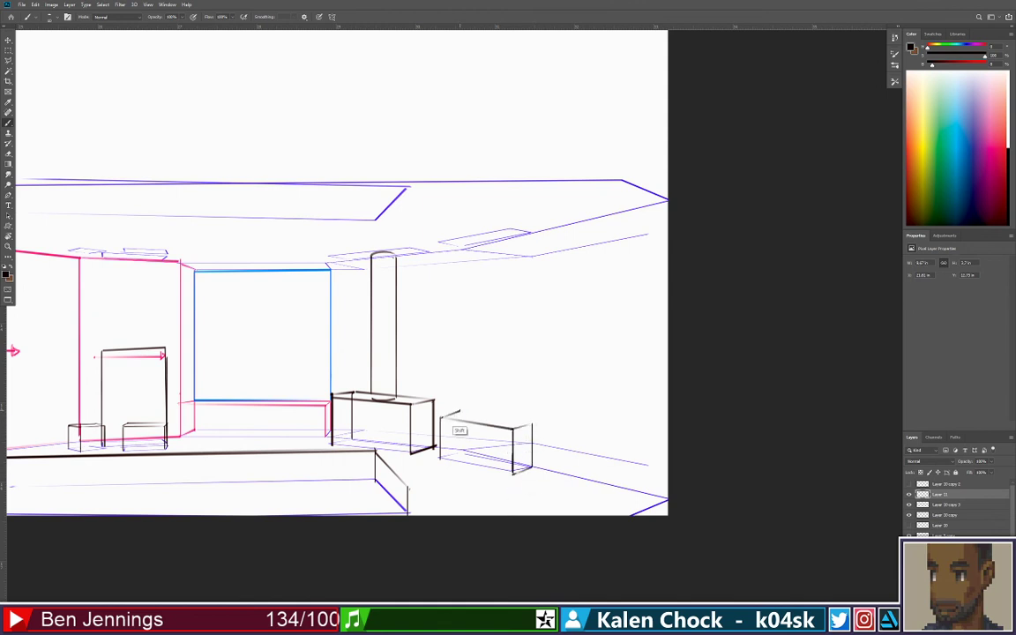
pyautogui.click(439, 417)
pyautogui.keyDown('shift'); pyautogui.click(458, 410); pyautogui.keyUp('shift')
pyautogui.keyDown('shift'); pyautogui.click(531, 423); pyautogui.keyUp('shift')
# Draw a vertical post from the ceiling beside the new box and two parallel diagonals descending to the floor for the staircase
pyautogui.hotkey('ctrl', 'space')
pyautogui.moveTo(532, 421)
pyautogui.mouseDown()
pyautogui.moveTo(449, 390)
pyautogui.moveTo(460, 388)
pyautogui.mouseUp()
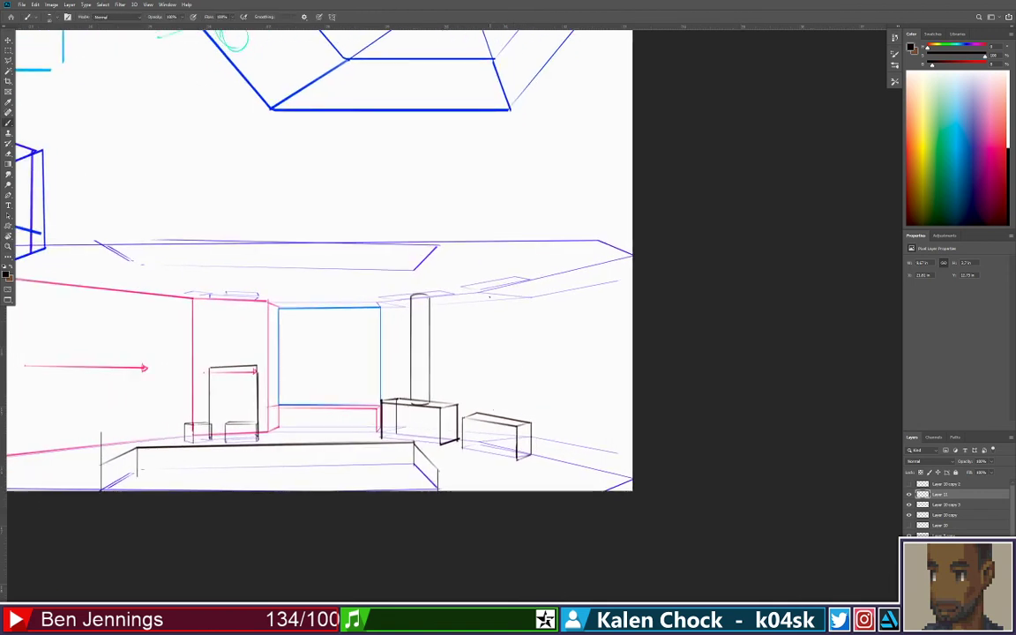
pyautogui.moveTo(482, 401); pyautogui.dragTo(482, 294)
pyautogui.keyDown('shift'); pyautogui.click(631, 481); pyautogui.keyUp('shift')
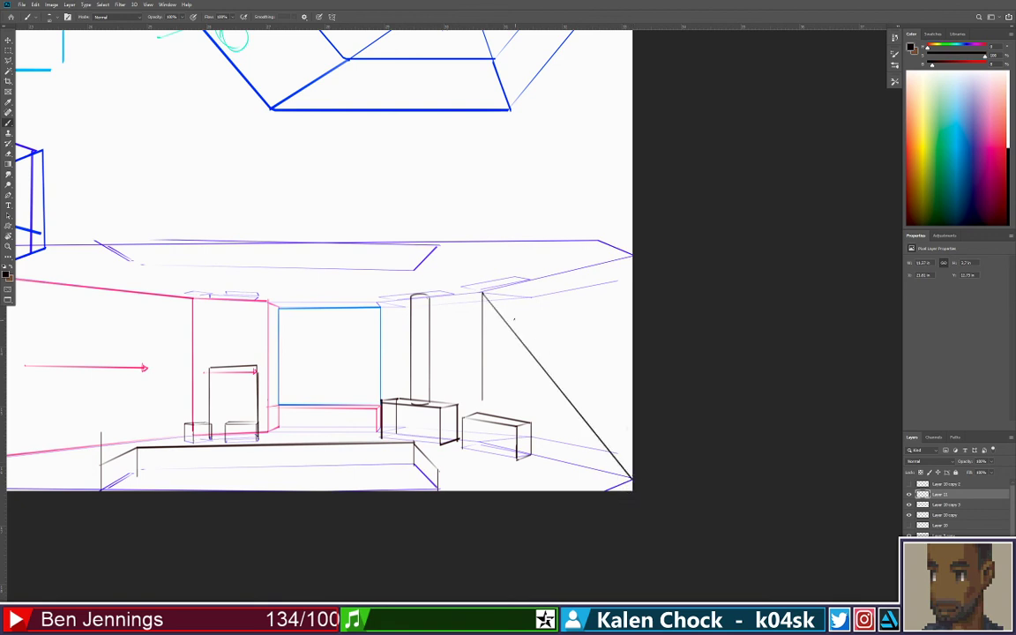
pyautogui.moveTo(533, 301); pyautogui.dragTo(656, 448)
pyautogui.moveTo(433, 277); pyautogui.dragTo(504, 352)
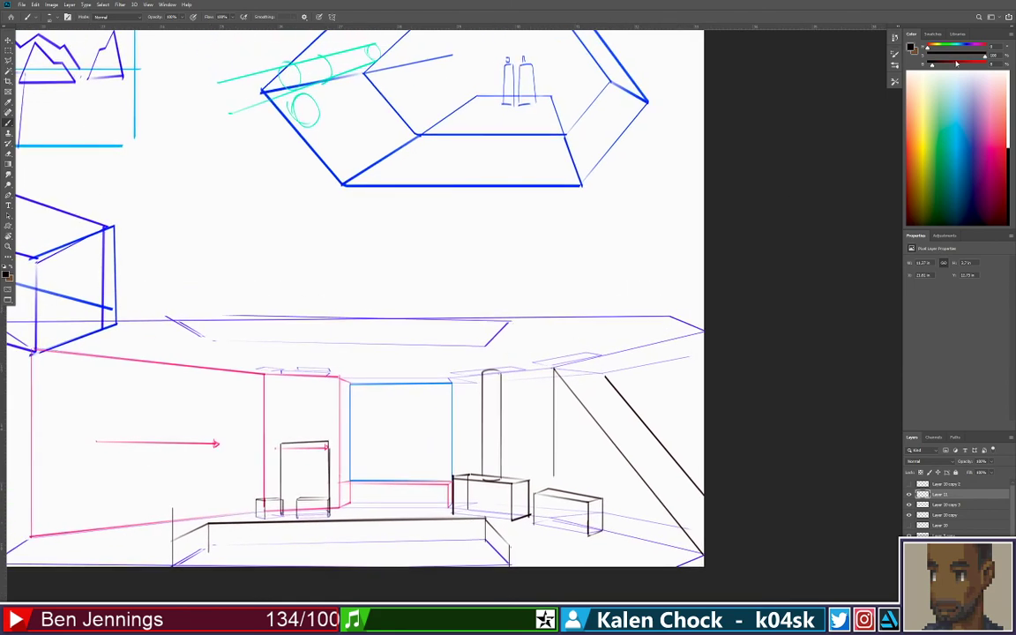
# Switch to bright green and trace the ceiling outline from its near corner along the long wall and across the back window wall
pyautogui.moveTo(409, 257); pyautogui.dragTo(647, 232)
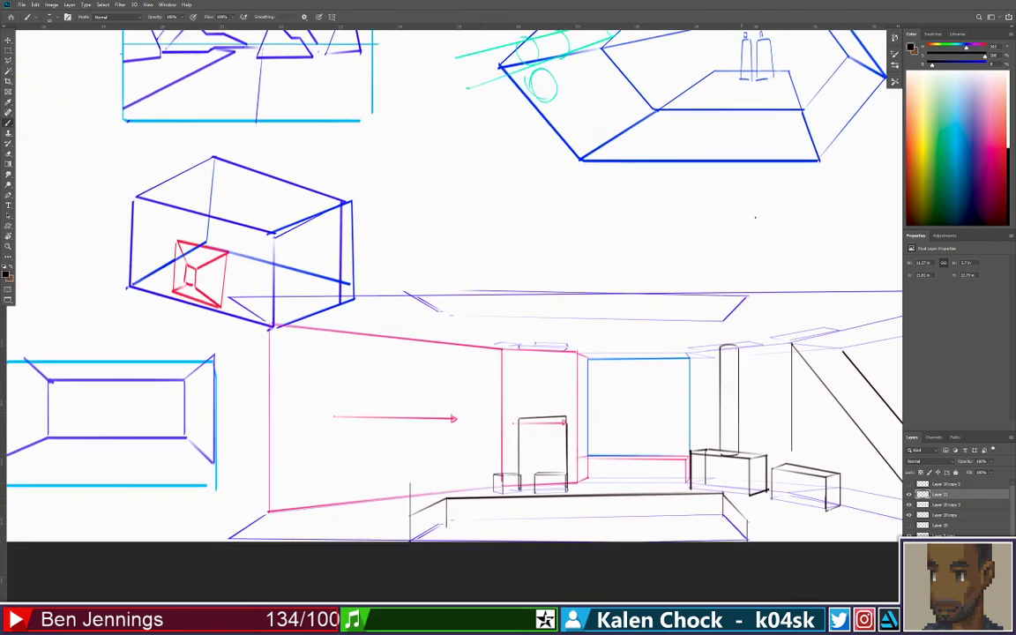
pyautogui.moveTo(959, 50); pyautogui.dragTo(946, 55)
pyautogui.moveTo(230, 300); pyautogui.dragTo(268, 325)
pyautogui.moveTo(965, 66); pyautogui.dragTo(985, 66)
pyautogui.click(946, 46)
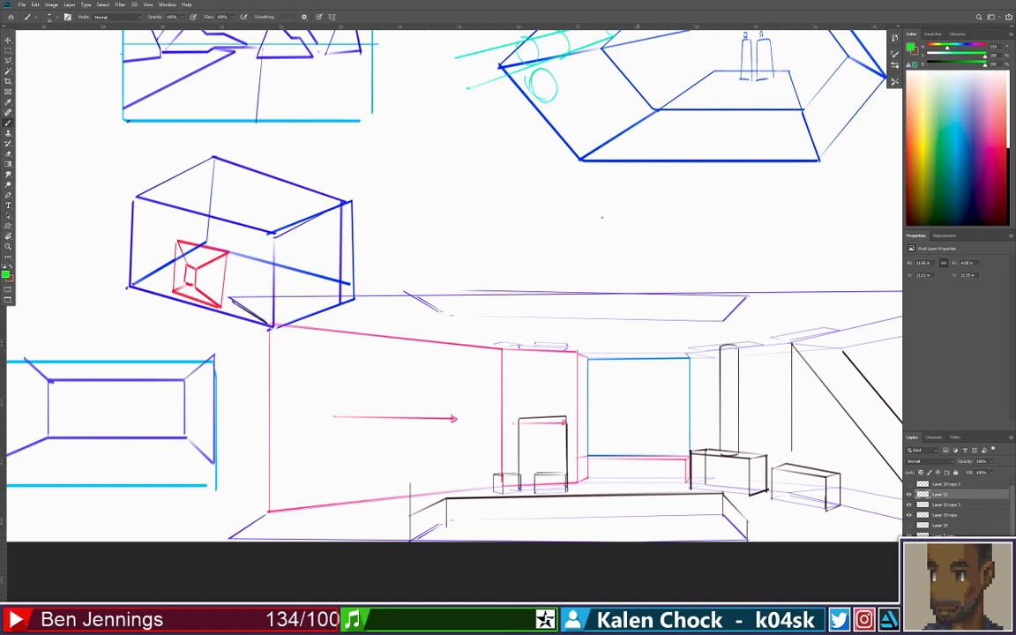
pyautogui.click(231, 301)
pyautogui.keyDown('shift'); pyautogui.click(269, 325); pyautogui.keyUp('shift')
pyautogui.keyDown('shift'); pyautogui.click(501, 348); pyautogui.keyUp('shift')
pyautogui.keyDown('shift'); pyautogui.click(580, 351); pyautogui.keyUp('shift')
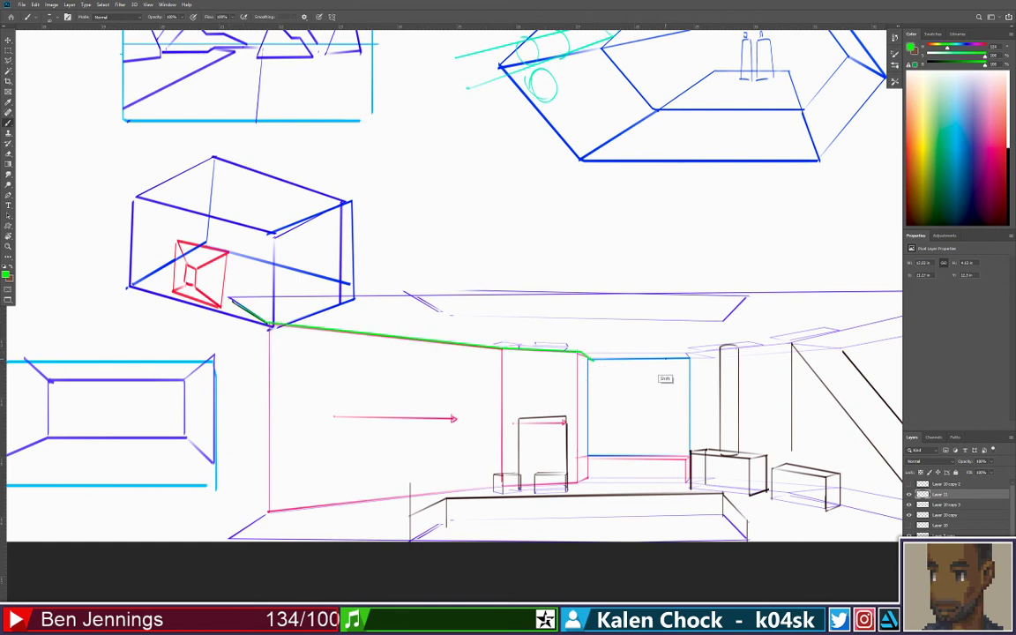
pyautogui.keyDown('shift'); pyautogui.click(690, 359); pyautogui.keyUp('shift')
# Continue the green ceiling outline along the staircase wall and close it across the near edge
pyautogui.moveTo(794, 365); pyautogui.dragTo(600, 405)
pyautogui.keyDown('shift'); pyautogui.click(599, 385); pyautogui.keyUp('shift')
pyautogui.keyDown('shift'); pyautogui.click(747, 346); pyautogui.keyUp('shift')
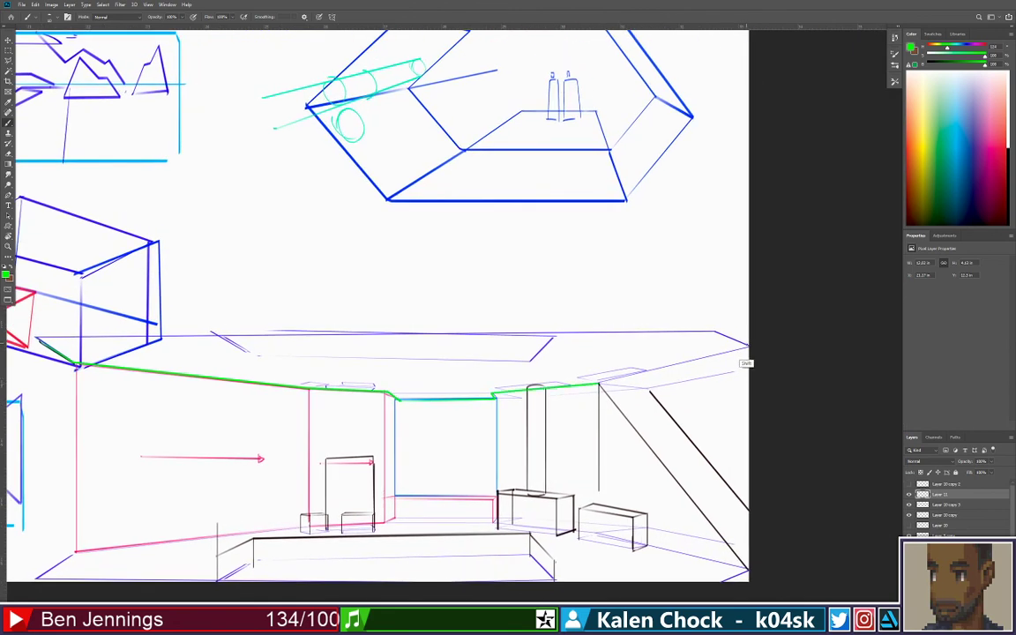
pyautogui.keyDown('shift'); pyautogui.click(714, 332); pyautogui.keyUp('shift')
pyautogui.moveTo(332, 291); pyautogui.dragTo(588, 295)
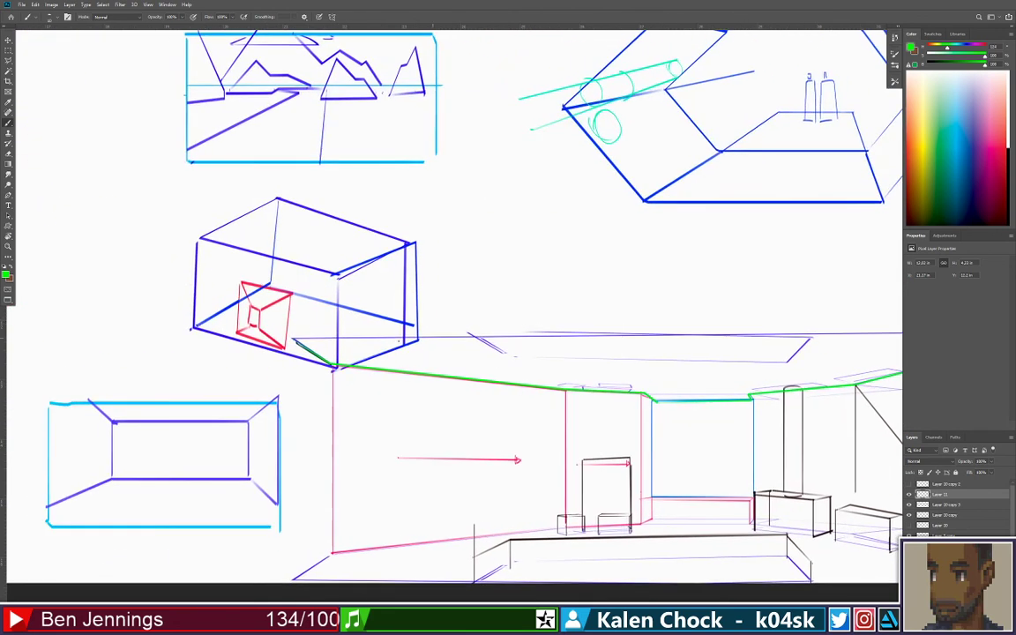
pyautogui.keyDown('shift'); pyautogui.click(294, 336); pyautogui.keyUp('shift')
pyautogui.moveTo(293, 336); pyautogui.dragTo(25, 383)
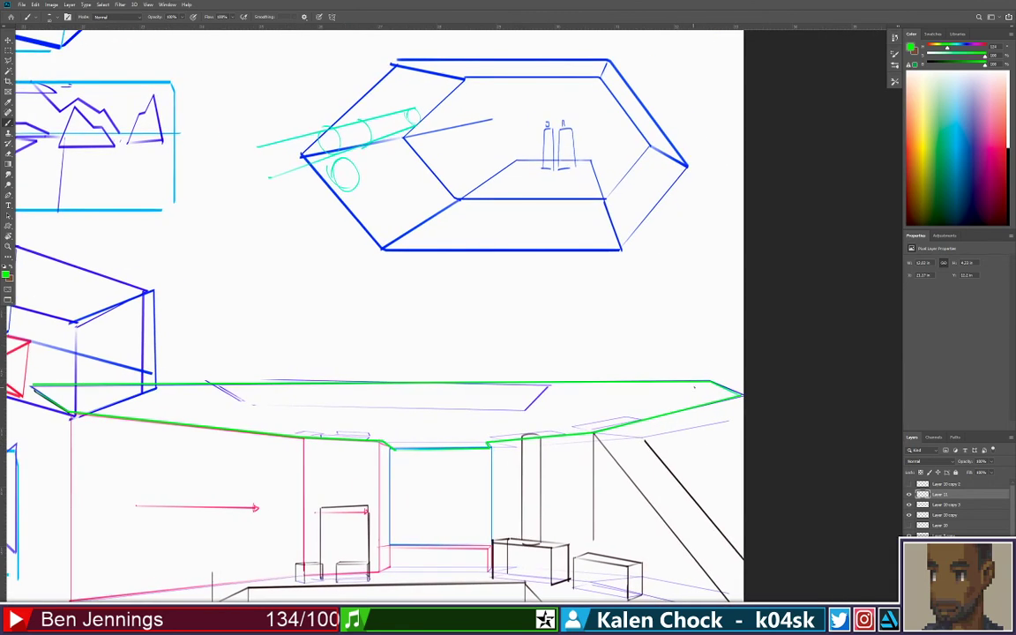
# Try sketching a raised roof in green with slopes rising from the back ceiling corners to a ridge, and undo those lines
pyautogui.keyDown('shift'); pyautogui.click(708, 256); pyautogui.keyUp('shift')
pyautogui.hotkey('ctrl', 'z')
pyautogui.moveTo(528, 414); pyautogui.dragTo(529, 309)
pyautogui.moveTo(415, 362); pyautogui.dragTo(515, 399)
pyautogui.hotkey('ctrl', 'z')
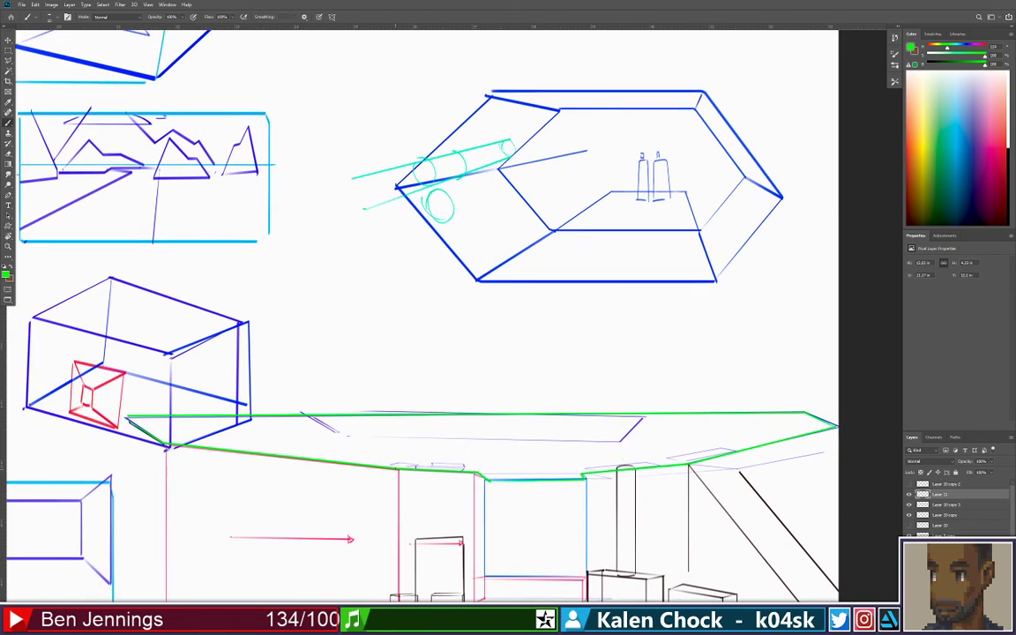
pyautogui.moveTo(397, 467); pyautogui.dragTo(525, 310)
pyautogui.moveTo(474, 472); pyautogui.dragTo(530, 346)
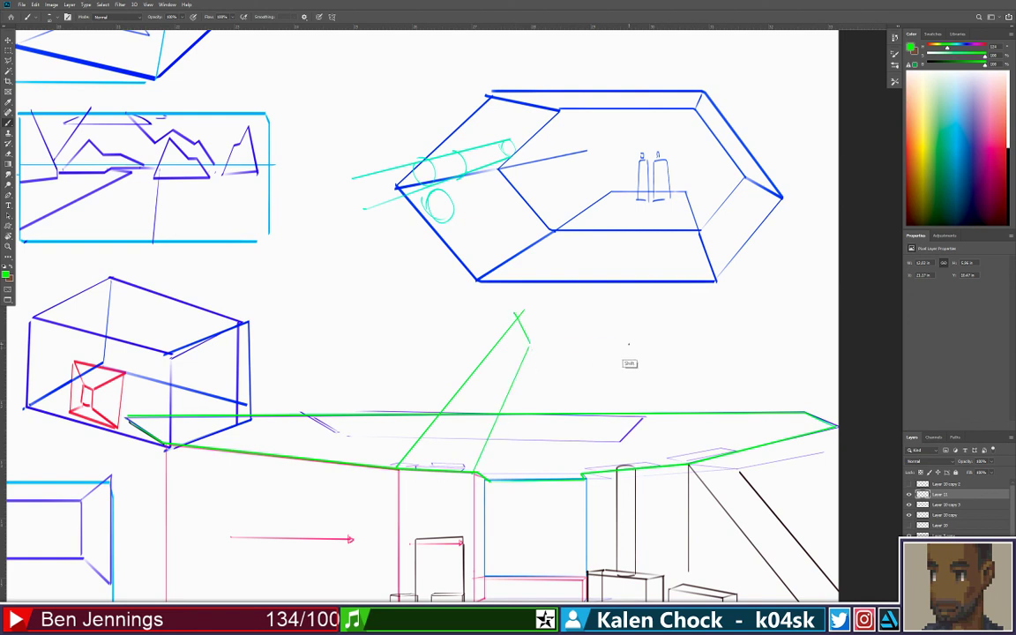
pyautogui.moveTo(628, 344); pyautogui.dragTo(533, 349)
pyautogui.hotkey('ctrl', 'z')
pyautogui.hotkey('ctrl', 'z')
pyautogui.hotkey('ctrl', 'z')
pyautogui.hotkey('ctrl', 'z')
# Compare the perspective room sketch with the other diagrams and the colour-coded cabin painting
pyautogui.press('z')
pyautogui.hotkey('ctrl', '0')
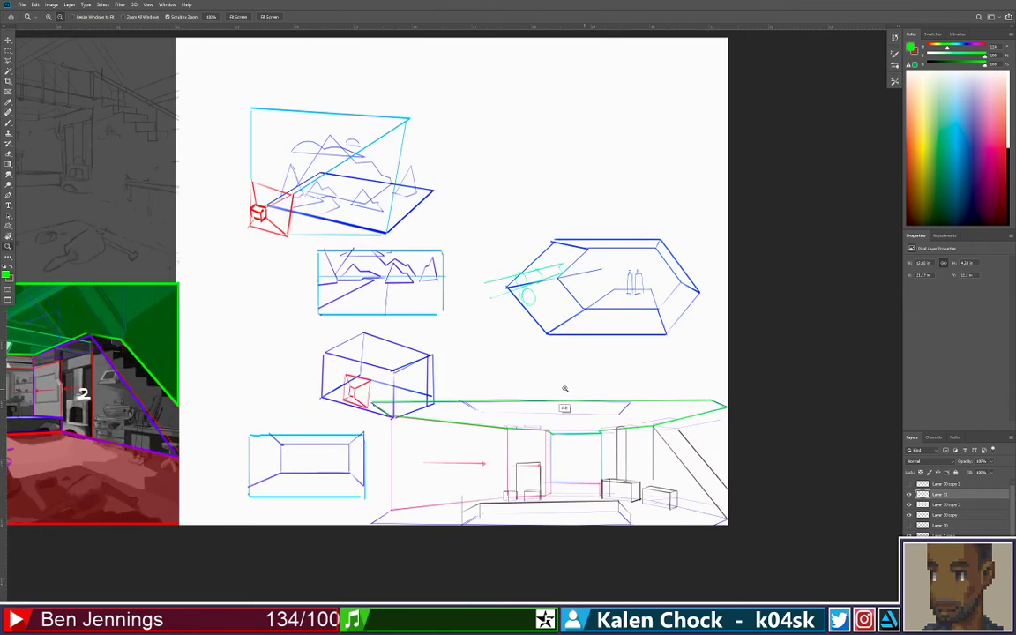
pyautogui.moveTo(559, 429); pyautogui.dragTo(585, 381)
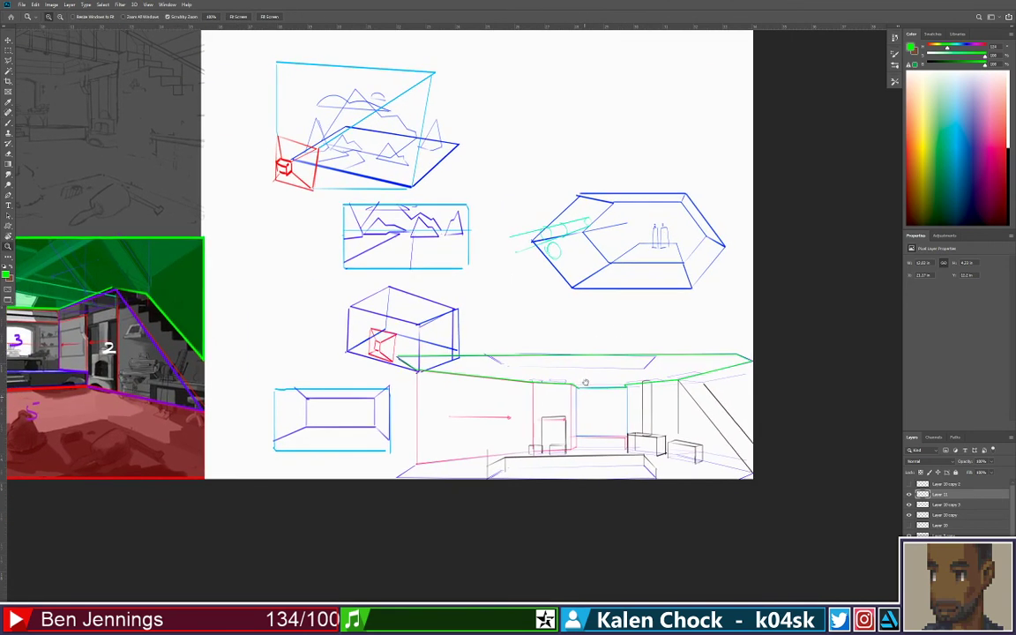
pyautogui.scroll(-3, 559, 336)
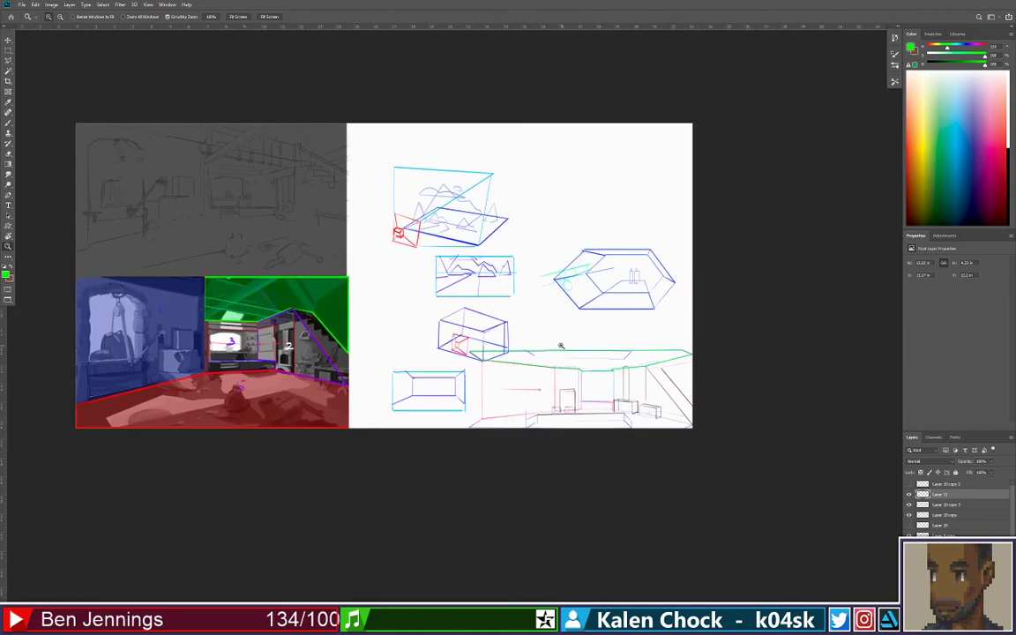
pyautogui.moveTo(551, 346); pyautogui.dragTo(608, 413)
pyautogui.scroll(5, 584, 408)
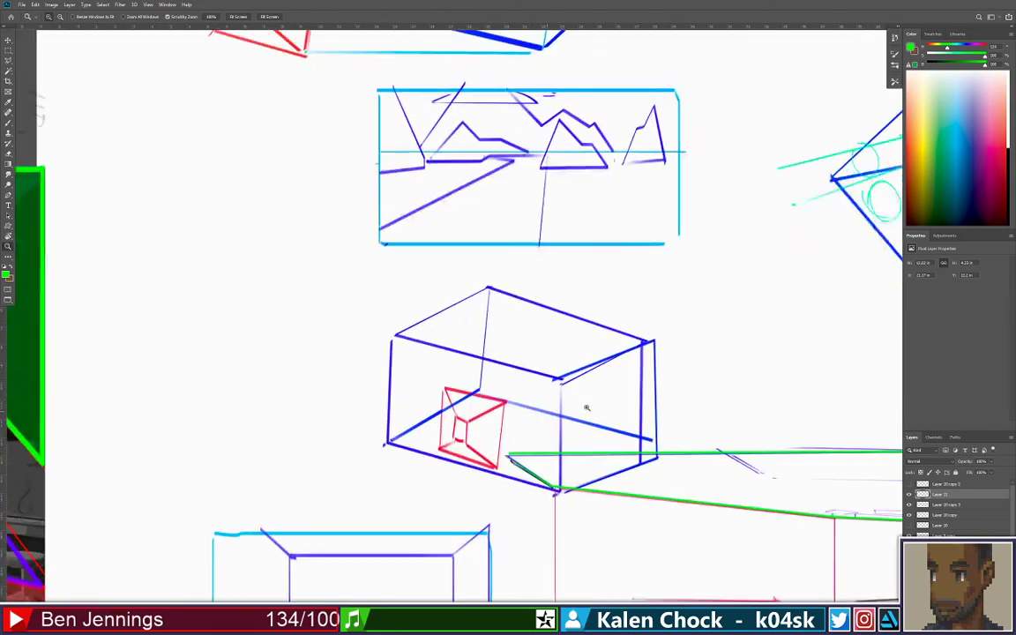
pyautogui.scroll(-2, 578, 408)
pyautogui.scroll(-1, 572, 404)
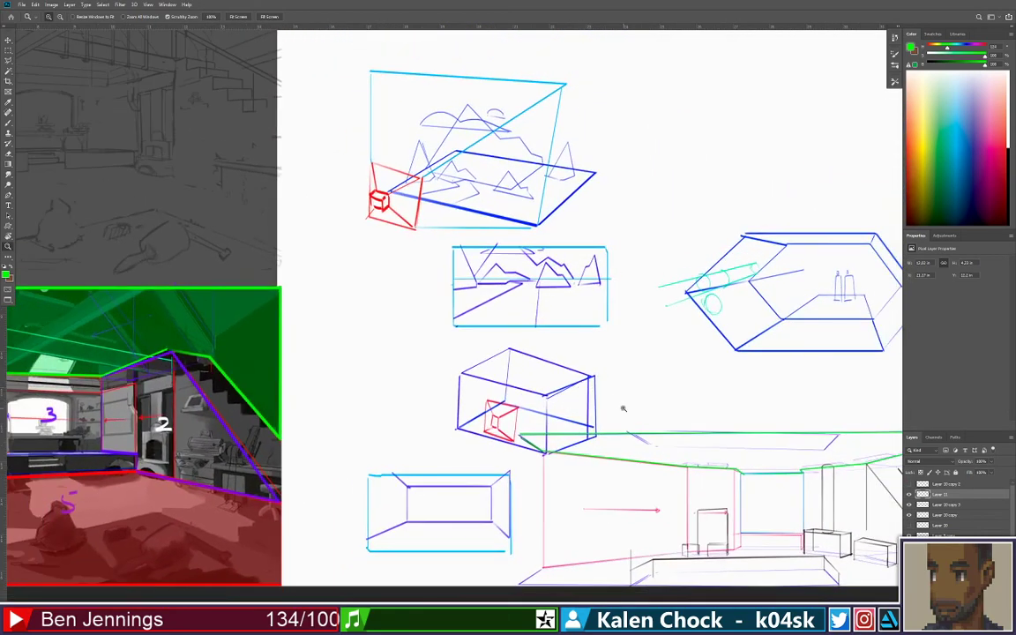
pyautogui.scroll(-1, 571, 404)
pyautogui.moveTo(578, 394); pyautogui.dragTo(677, 441)
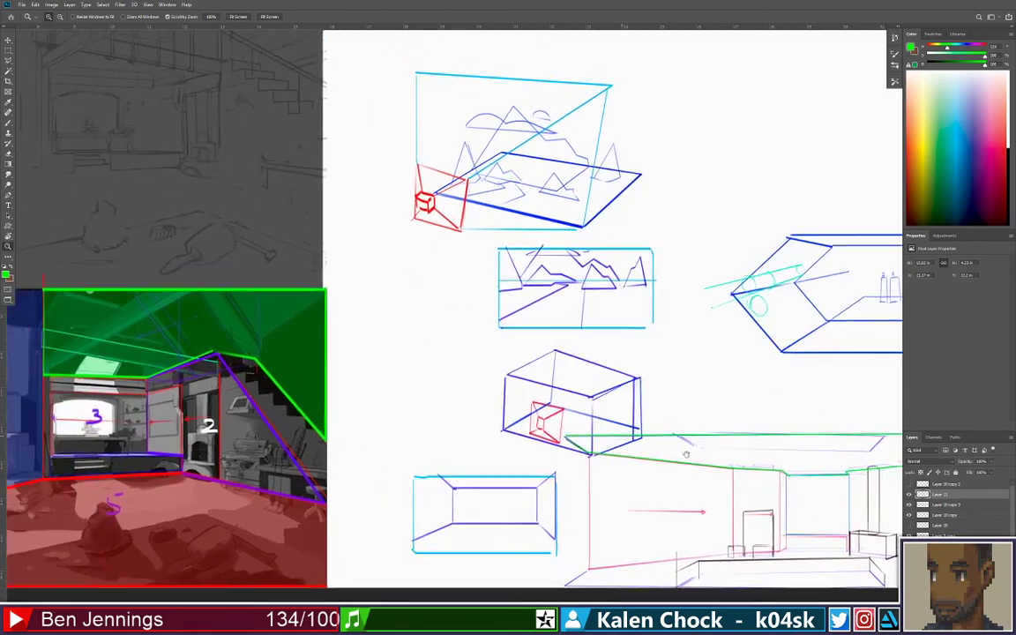
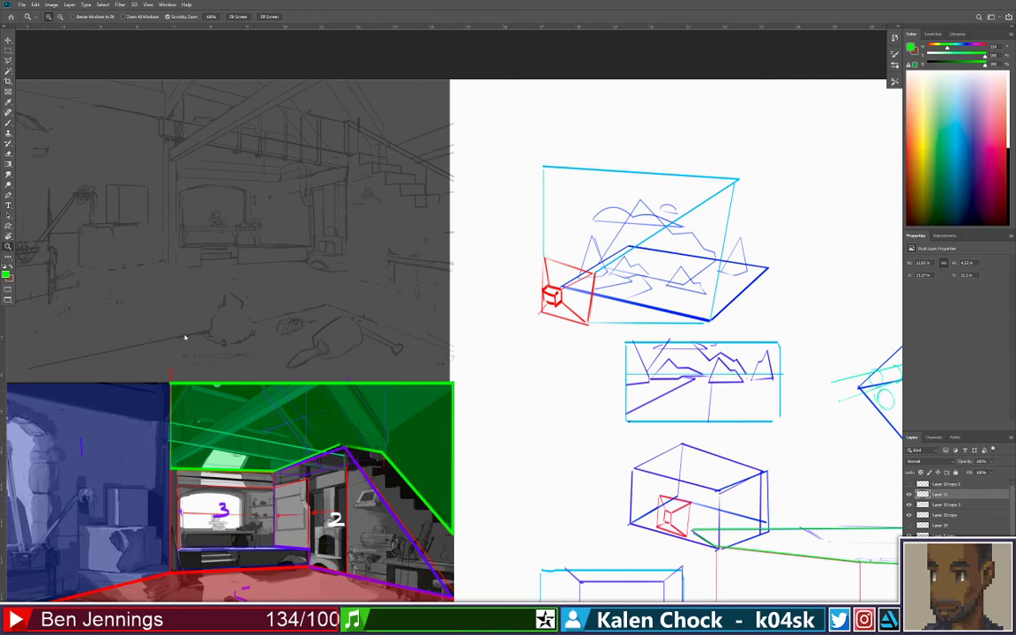
pyautogui.keyDown('alt'); pyautogui.click(345, 356); pyautogui.keyUp('alt')
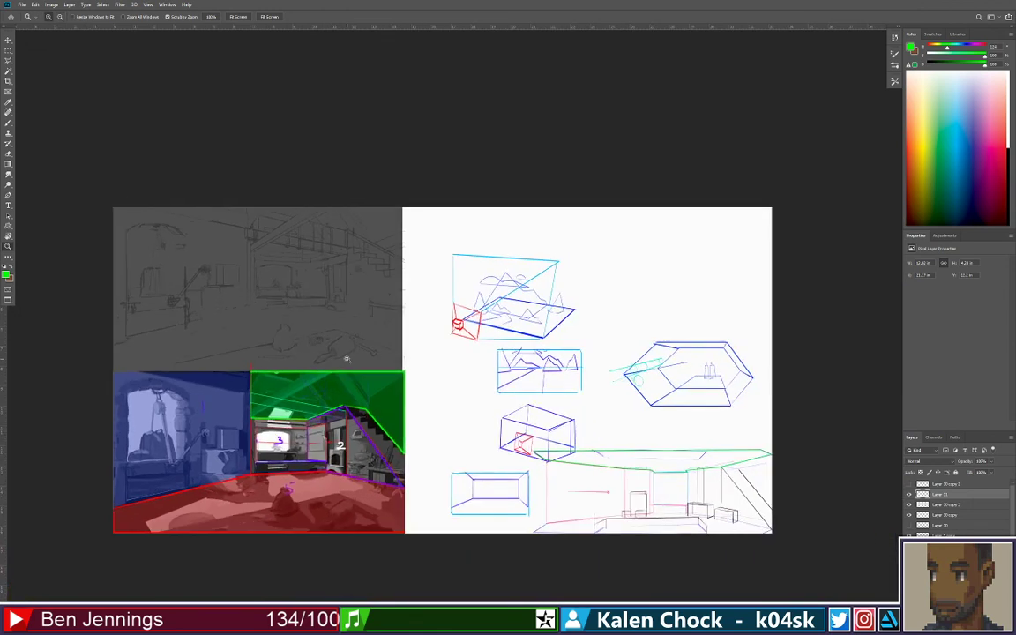
pyautogui.keyDown('alt'); pyautogui.click(345, 358); pyautogui.keyUp('alt')
pyautogui.click(345, 358)
pyautogui.moveTo(616, 404)
pyautogui.mouseDown()
pyautogui.moveTo(612, 426)
pyautogui.moveTo(594, 426)
pyautogui.mouseUp()
# In a spring green, draw curved arrows towards the hexagonal room and the box diagram, outline the box's small picture frame, and add a stroke in the room sketch
pyautogui.press('b')
pyautogui.scroll(-3, 593, 426)
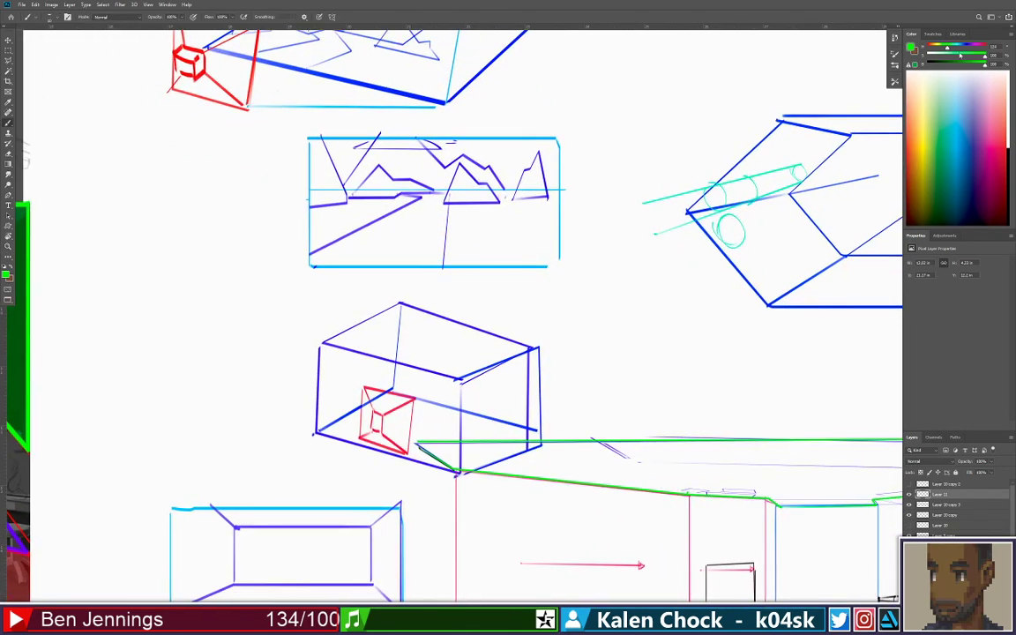
pyautogui.click(929, 45)
pyautogui.press('x')
pyautogui.moveTo(633, 265); pyautogui.dragTo(358, 337)
pyautogui.moveTo(372, 458); pyautogui.dragTo(434, 382)
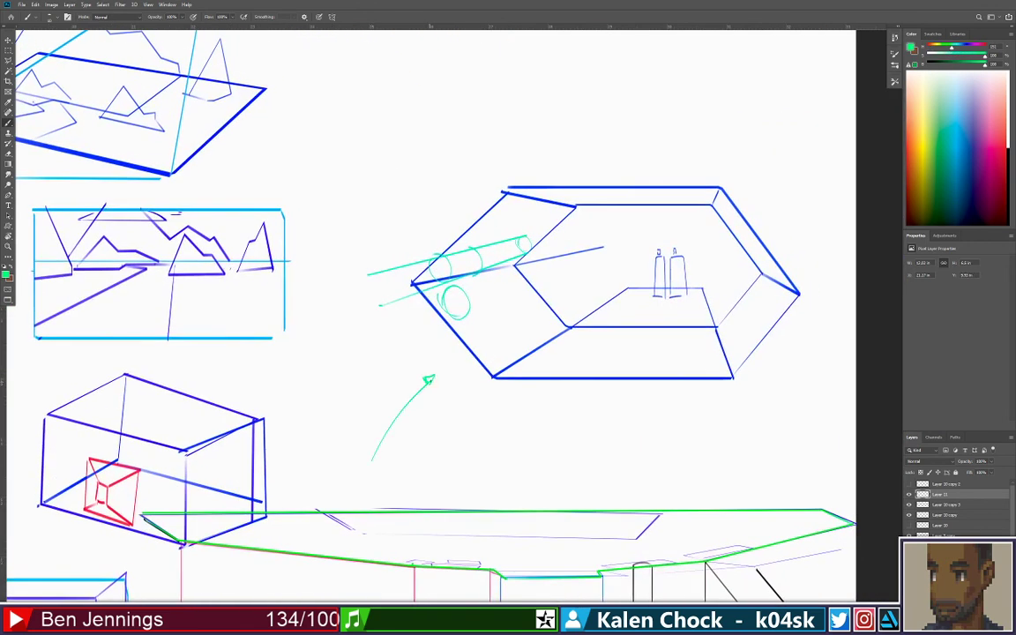
pyautogui.moveTo(328, 450)
pyautogui.mouseDown()
pyautogui.moveTo(408, 347)
pyautogui.moveTo(522, 290)
pyautogui.moveTo(544, 311)
pyautogui.moveTo(487, 294)
pyautogui.mouseUp()
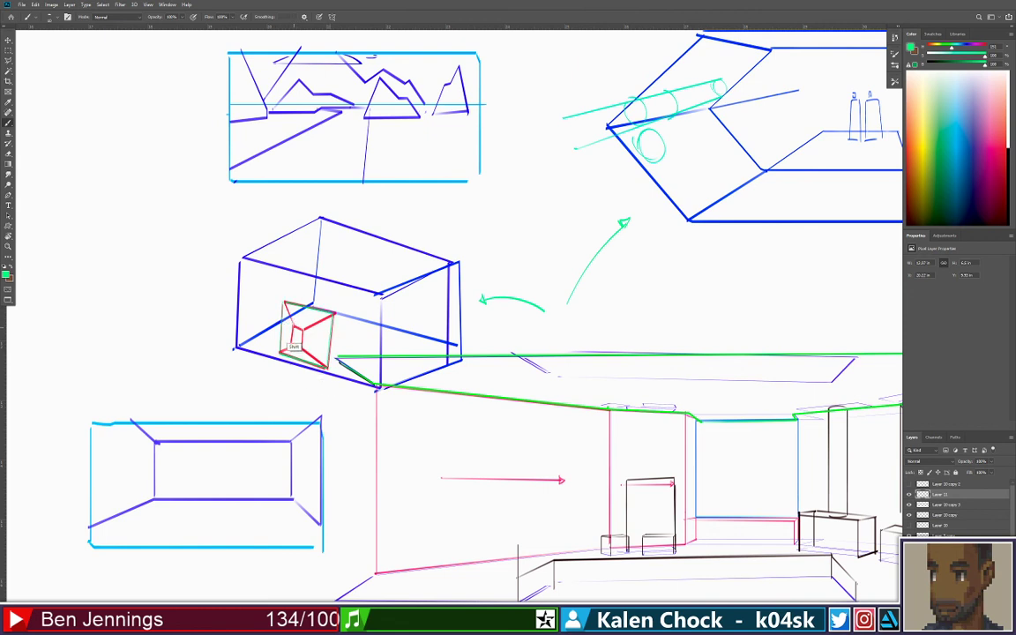
pyautogui.moveTo(284, 303); pyautogui.dragTo(307, 300)
pyautogui.moveTo(524, 413)
pyautogui.mouseDown()
pyautogui.moveTo(483, 336)
pyautogui.moveTo(388, 252)
pyautogui.moveTo(455, 274)
pyautogui.moveTo(264, 269)
pyautogui.mouseUp()
# Review the colour-coded cabin painting, and close the document with its changes saved
pyautogui.press('z')
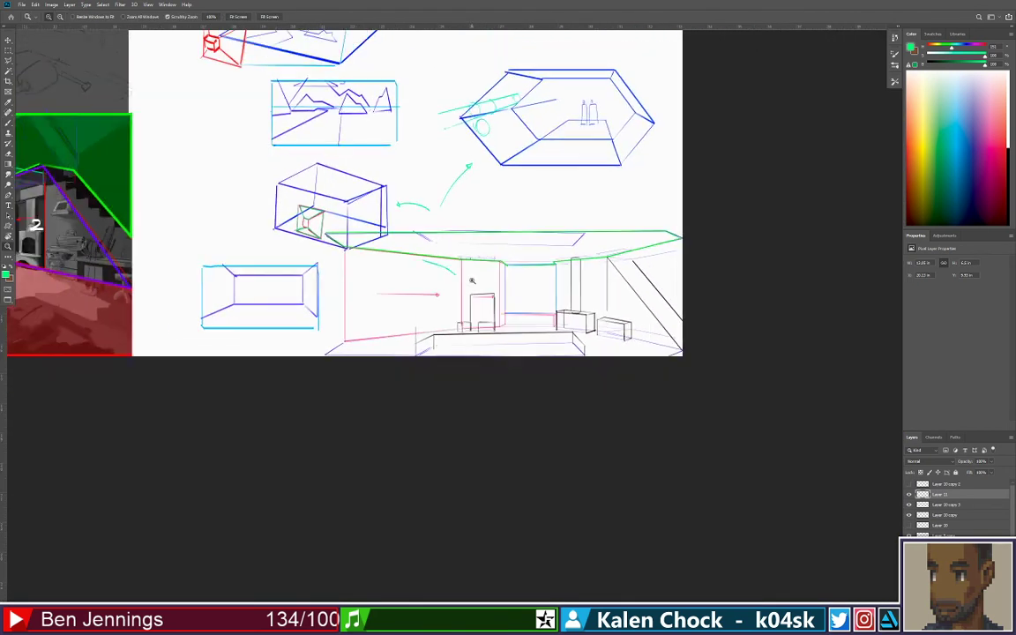
pyautogui.moveTo(4, 250); pyautogui.dragTo(533, 408)
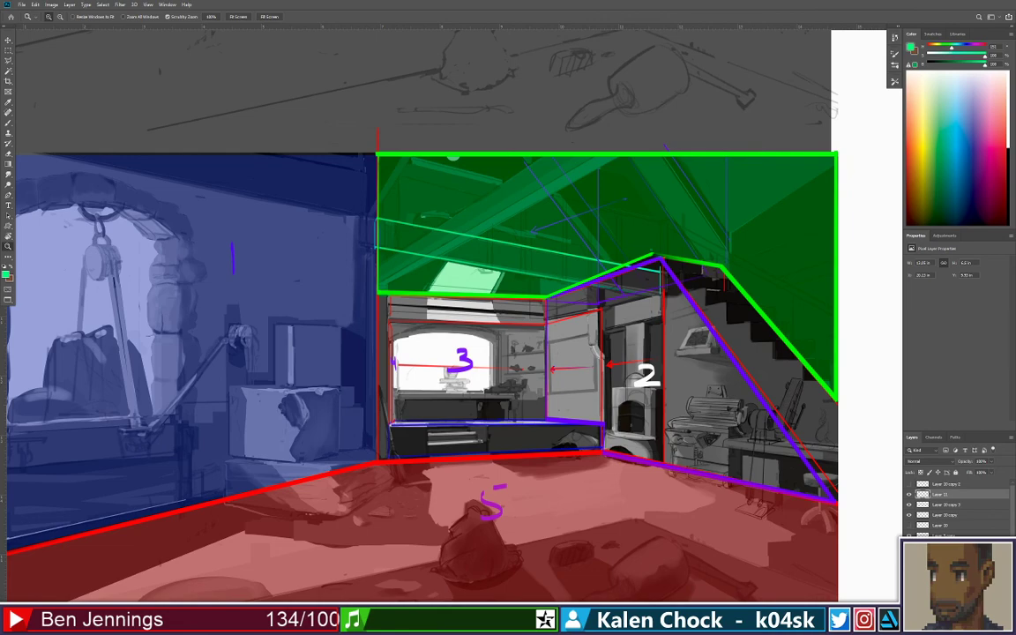
pyautogui.keyDown('alt'); pyautogui.click(549, 352); pyautogui.keyUp('alt')
pyautogui.moveTo(682, 328); pyautogui.dragTo(499, 357)
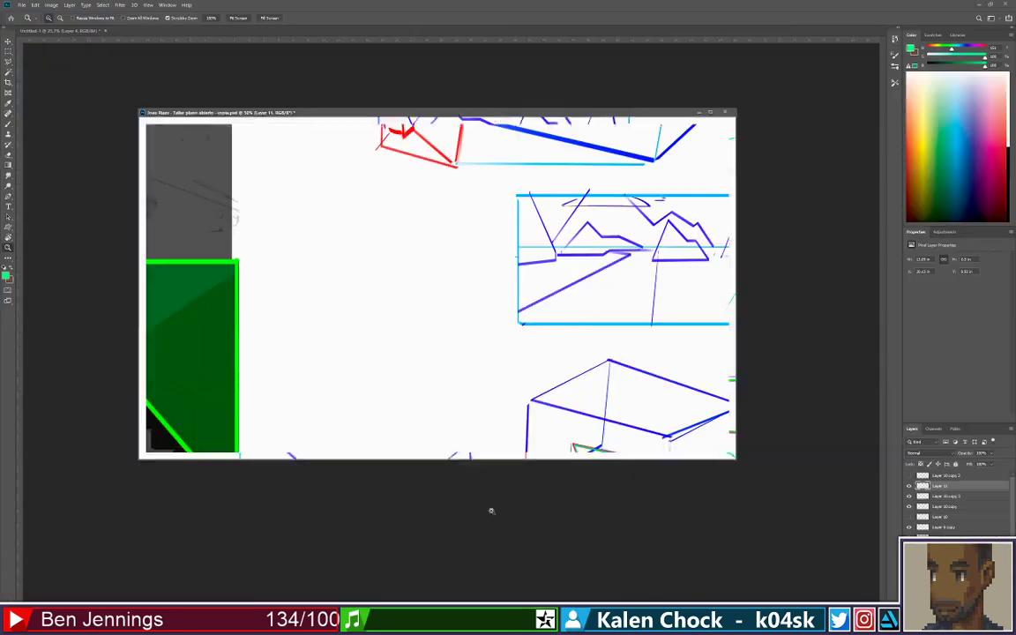
pyautogui.hotkey('ctrl', 'w')
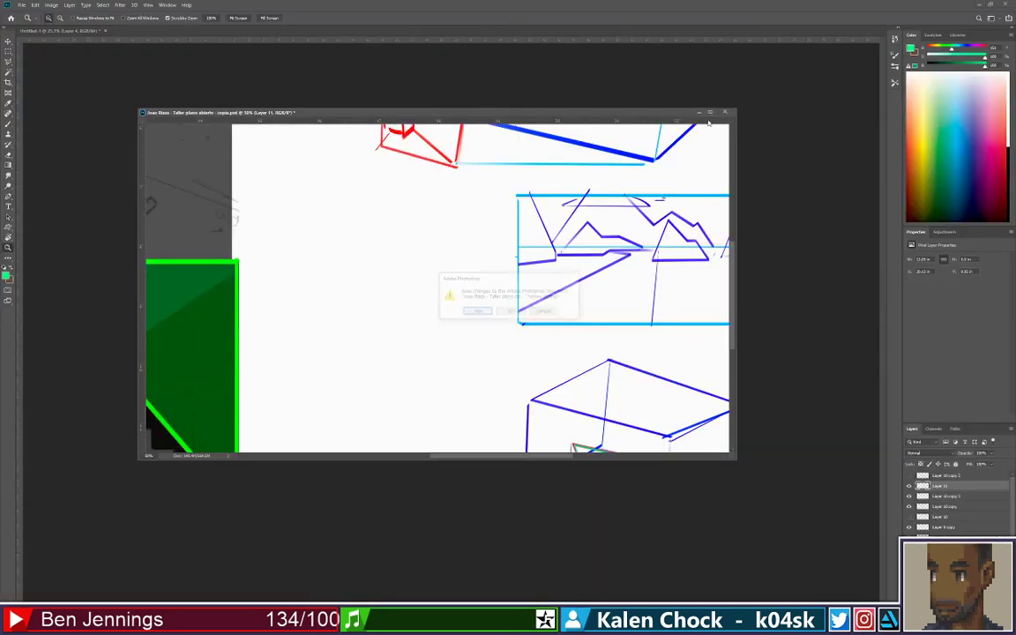
pyautogui.click(478, 313)
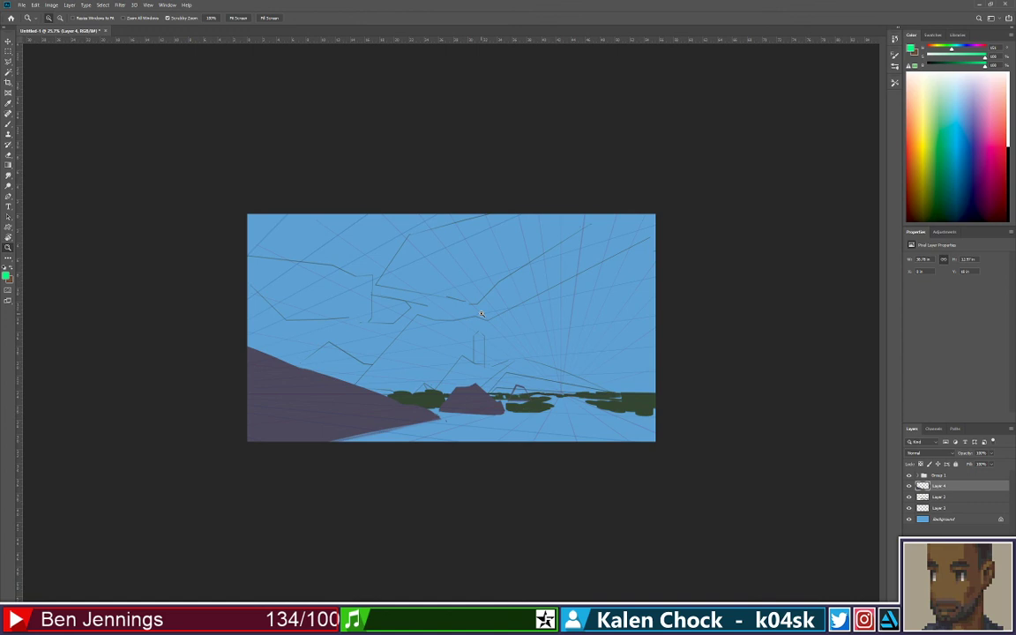
# Save the blue landscape document as "painting" in Photoshop format in the Twitch > PSD folder, with Maximize Compatibility on
pyautogui.click(22, 5)
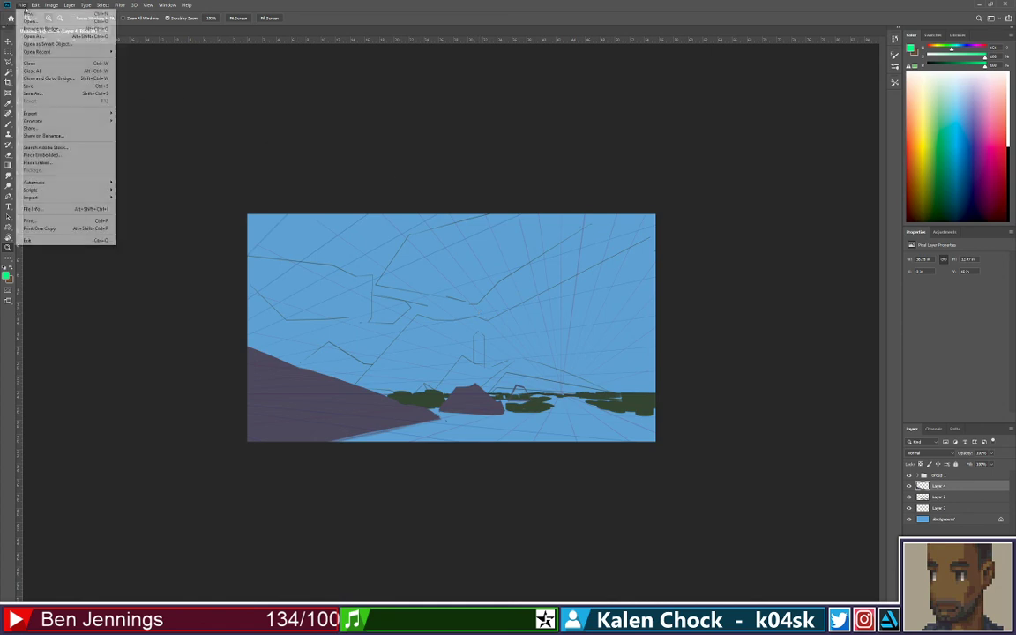
pyautogui.click(31, 86)
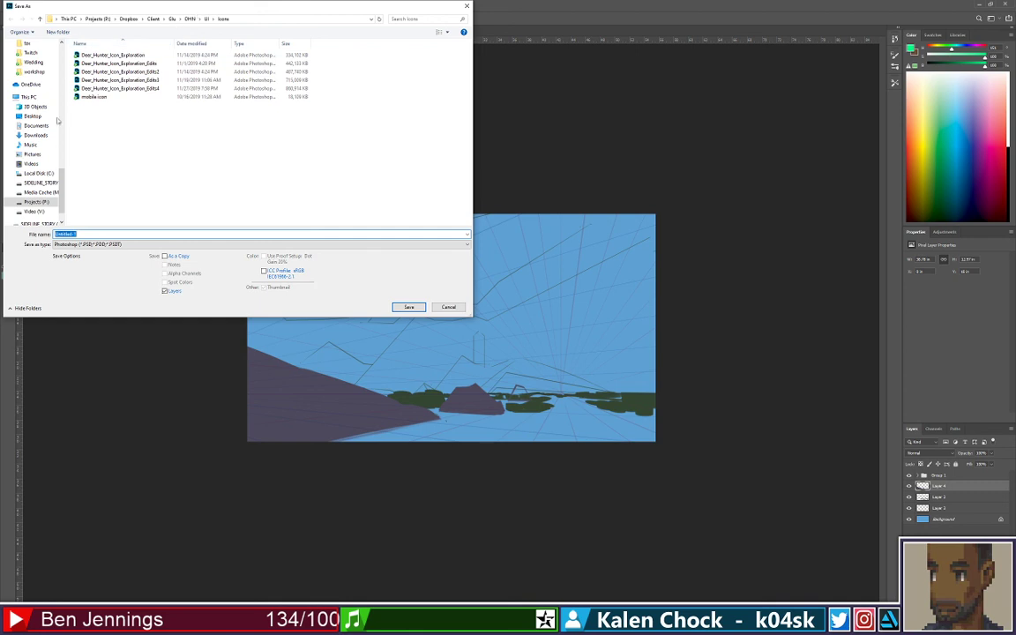
pyautogui.scroll(1, 36, 114)
pyautogui.click(31, 81)
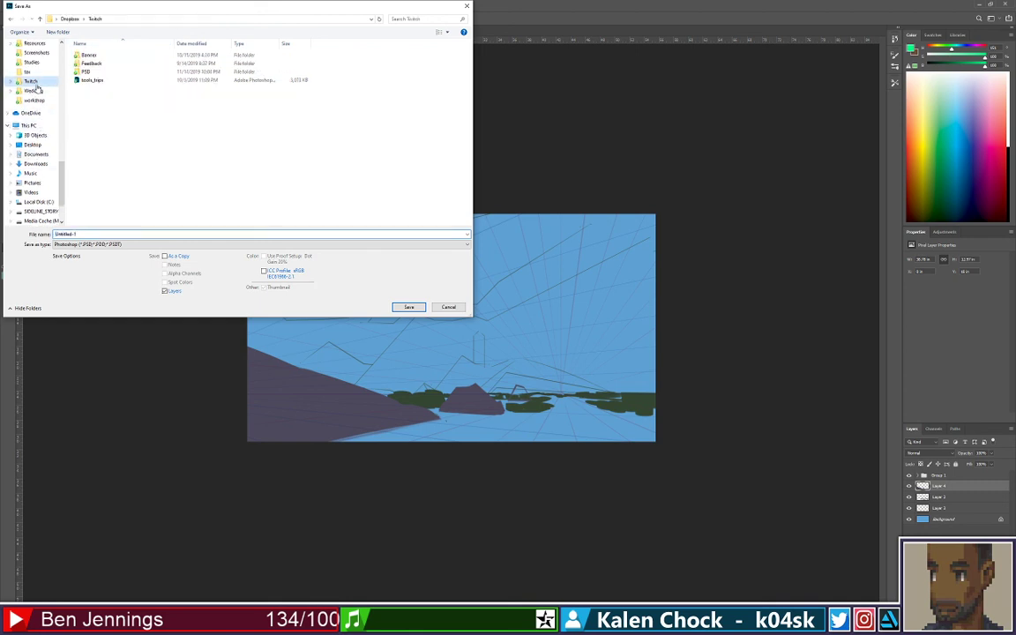
pyautogui.doubleClick(85, 72)
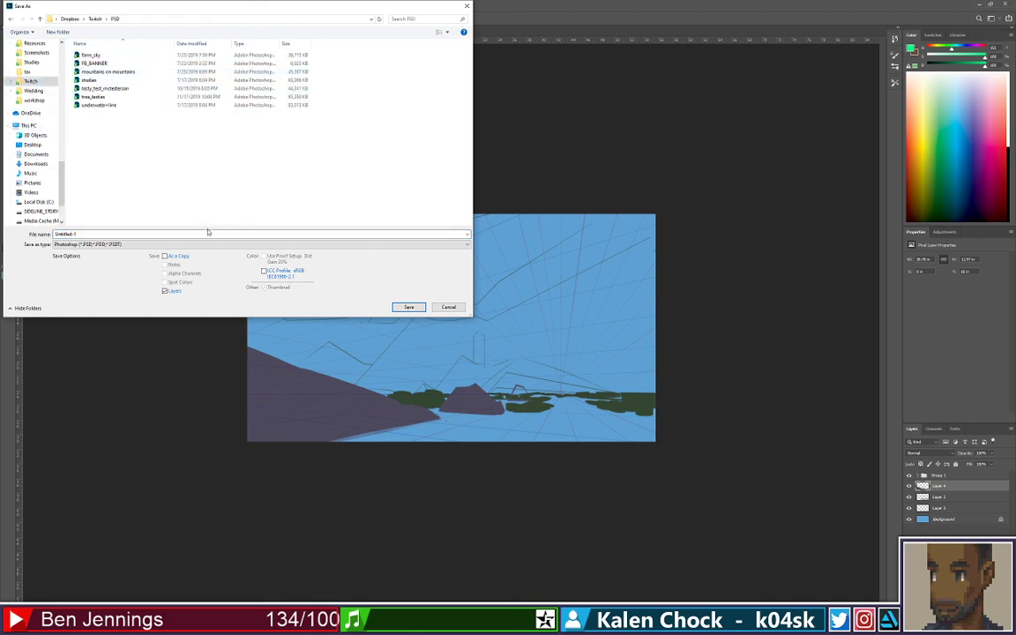
pyautogui.click(210, 233)
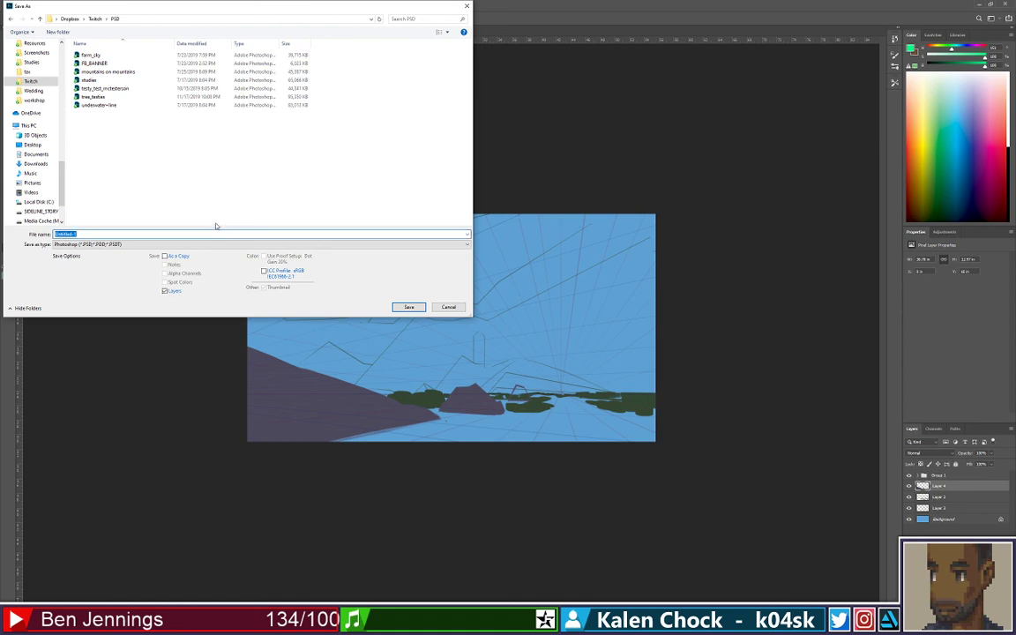
pyautogui.write('pr')
pyautogui.write('inting')
pyautogui.press('Return')
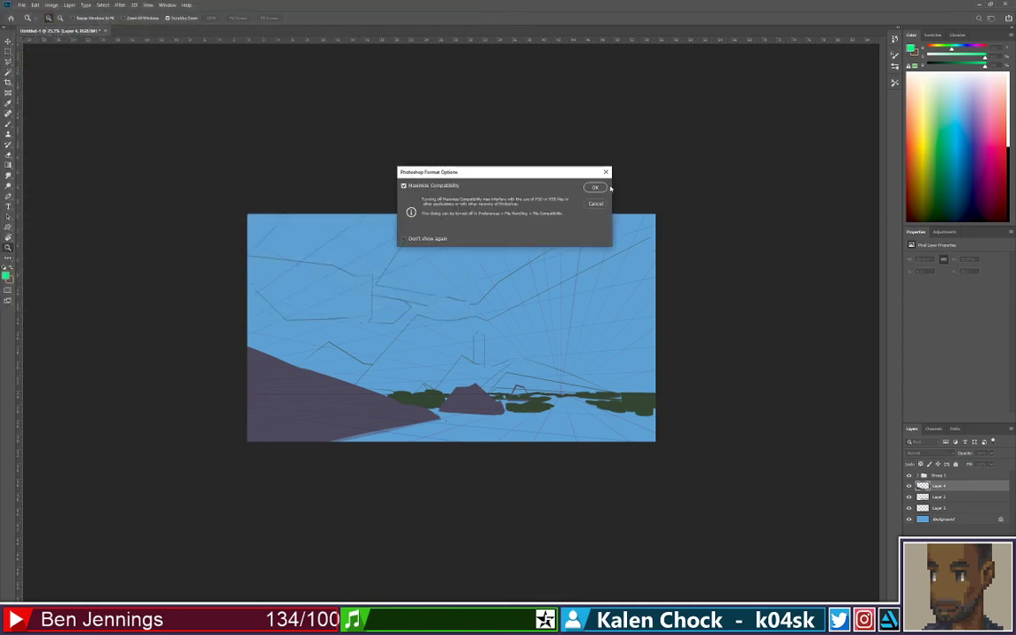
pyautogui.click(596, 187)
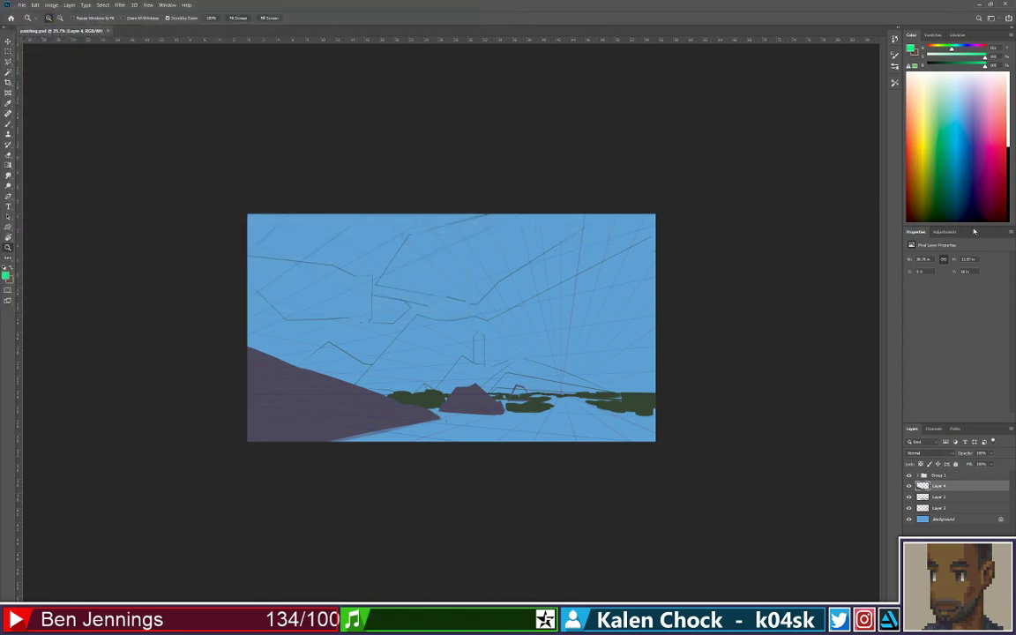